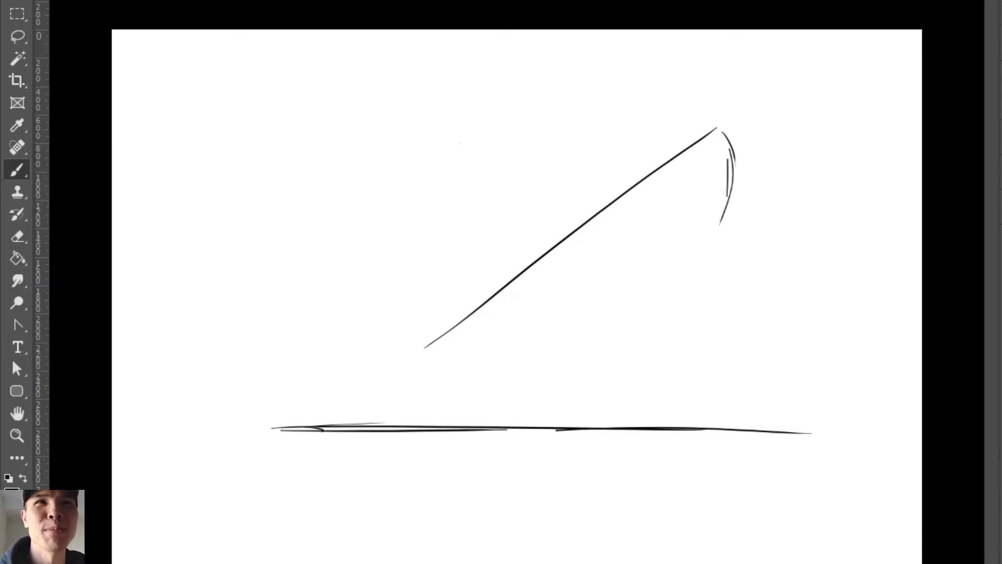
Step: Clear all the sketched lines and the leftover speck from the canvas
{"action": "key", "text": "ctrl+a"}
{"action": "key", "text": "Delete"}
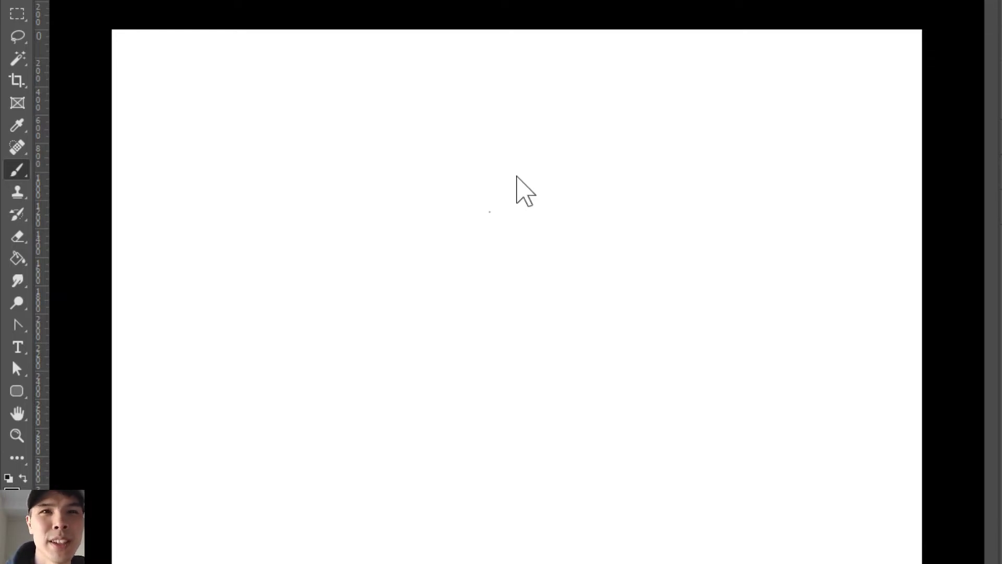
{"action": "key", "text": "e"}
{"action": "key", "text": "b"}
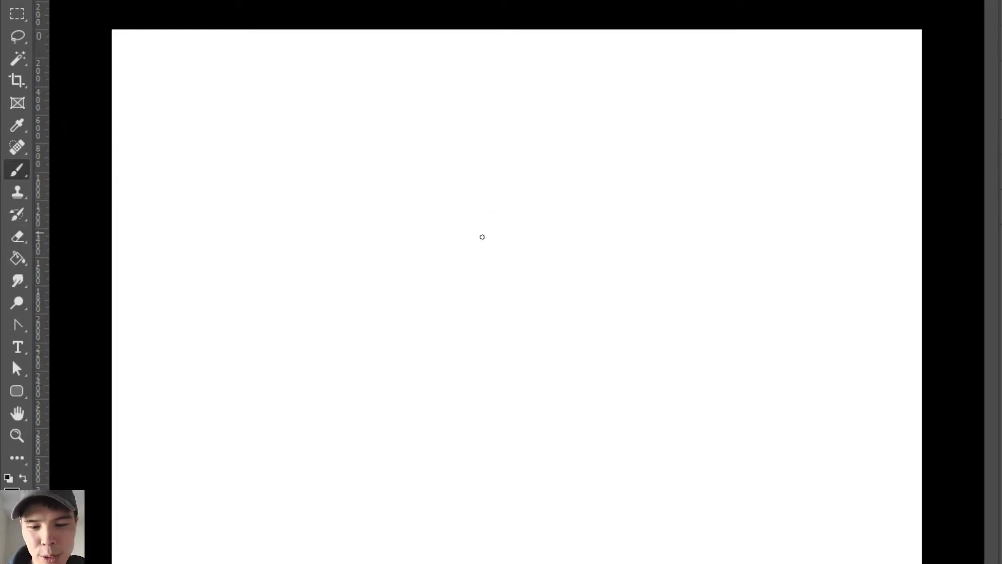
{"action": "key", "text": "z"}
{"action": "mouse_move", "coordinate": [444, 291]}
{"action": "left_mouse_down"}
{"action": "mouse_move", "coordinate": [467, 292]}
{"action": "mouse_move", "coordinate": [461, 301]}
{"action": "left_mouse_up"}
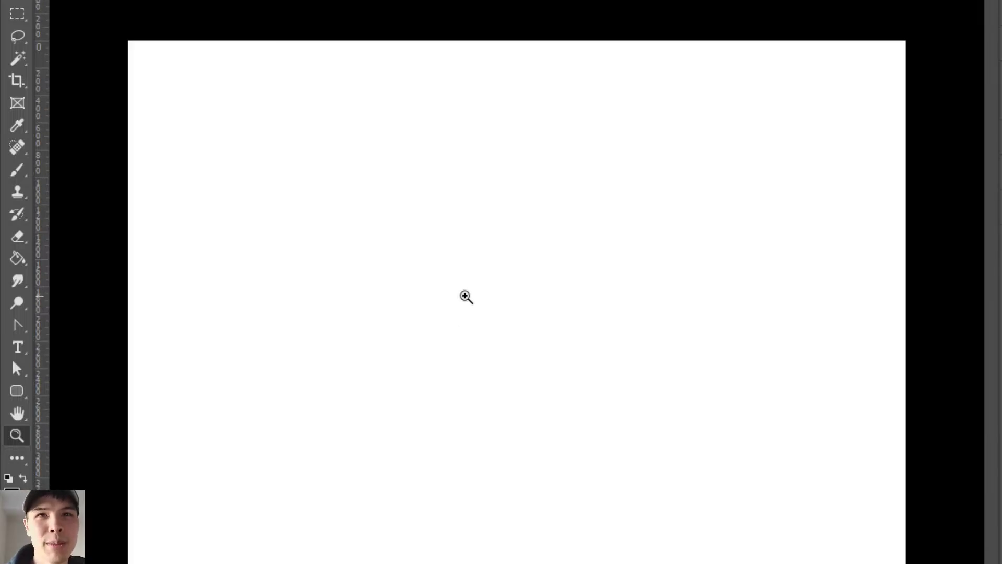
{"action": "key", "text": "b"}
{"action": "left_click_drag", "start_coordinate": [329, 241], "coordinate": [729, 163]}
{"action": "key", "text": "ctrl+z"}
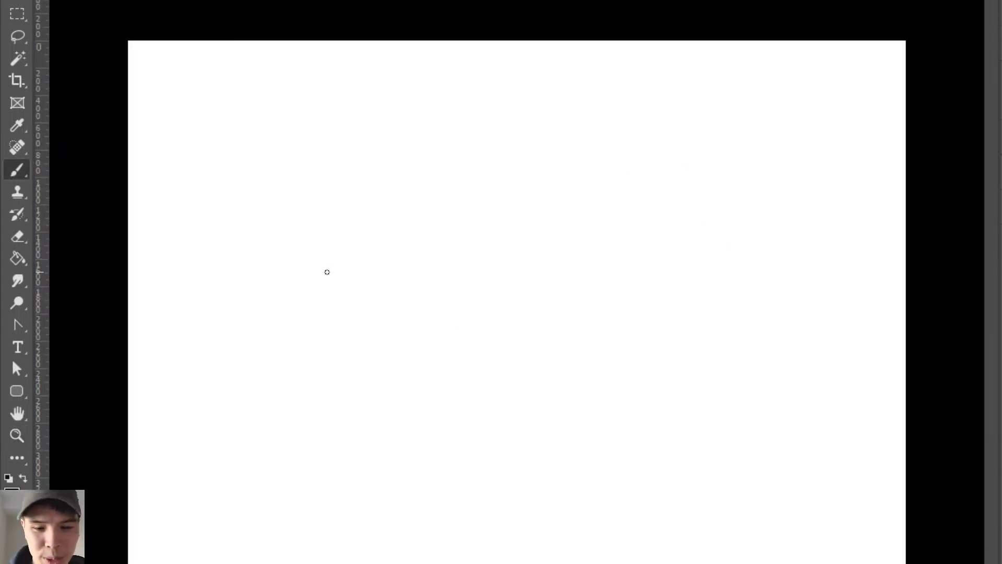
{"action": "left_click_drag", "start_coordinate": [346, 267], "coordinate": [718, 174]}
{"action": "key", "text": "ctrl+z"}
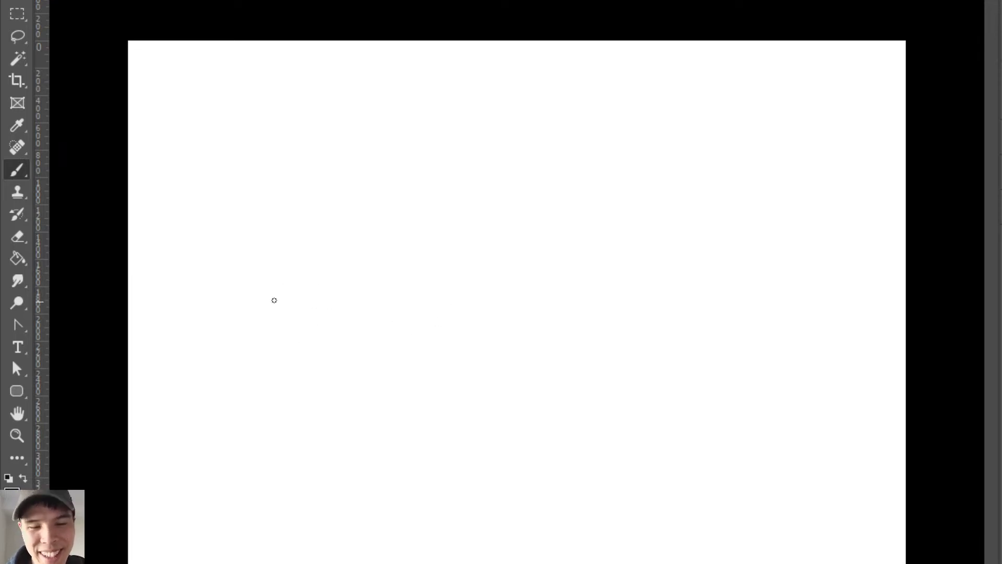
{"action": "left_click_drag", "start_coordinate": [295, 299], "coordinate": [611, 278]}
{"action": "key", "text": "ctrl+z"}
{"action": "left_click_drag", "start_coordinate": [220, 244], "coordinate": [244, 244]}
{"action": "left_click_drag", "start_coordinate": [329, 238], "coordinate": [414, 236]}
{"action": "left_click_drag", "start_coordinate": [301, 234], "coordinate": [516, 231]}
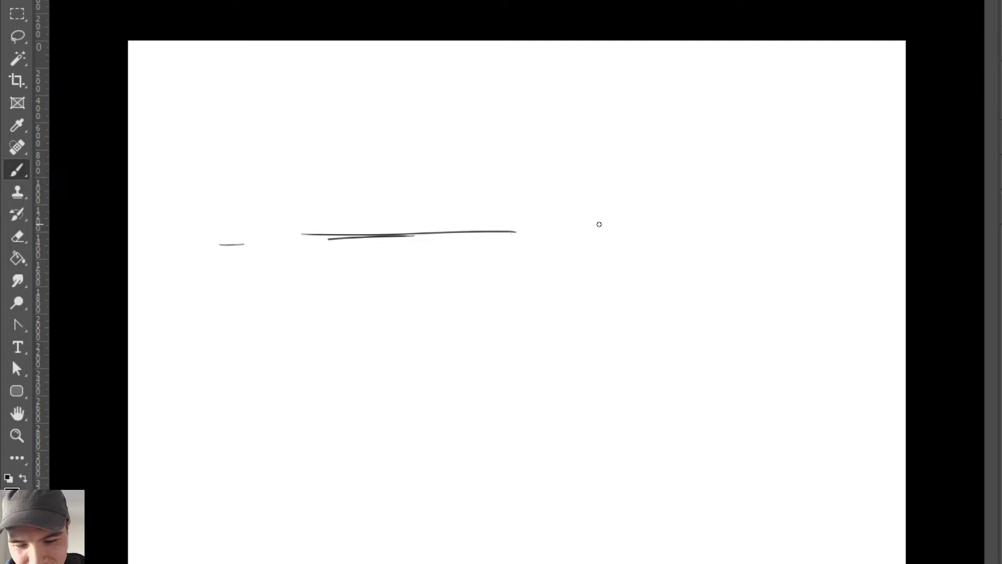
{"action": "key", "text": "ctrl+z"}
{"action": "key", "text": "ctrl+z"}
{"action": "key", "text": "ctrl+z"}
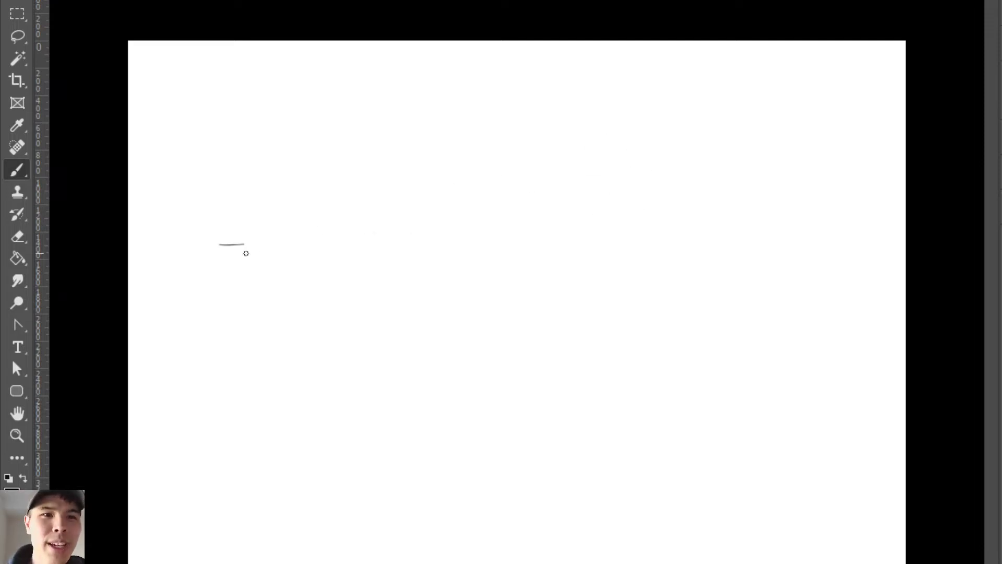
Step: Draw a small rectangular thumbnail frame with the brush in the upper-right area of the canvas
{"action": "mouse_move", "coordinate": [596, 130]}
{"action": "left_mouse_down"}
{"action": "mouse_move", "coordinate": [598, 191]}
{"action": "mouse_move", "coordinate": [595, 133]}
{"action": "mouse_move", "coordinate": [693, 137]}
{"action": "left_mouse_up"}
{"action": "key", "text": "ctrl+z"}
{"action": "mouse_move", "coordinate": [599, 129]}
{"action": "left_mouse_down"}
{"action": "mouse_move", "coordinate": [721, 129]}
{"action": "mouse_move", "coordinate": [729, 221]}
{"action": "left_mouse_up"}
{"action": "left_click_drag", "start_coordinate": [599, 215], "coordinate": [735, 212]}
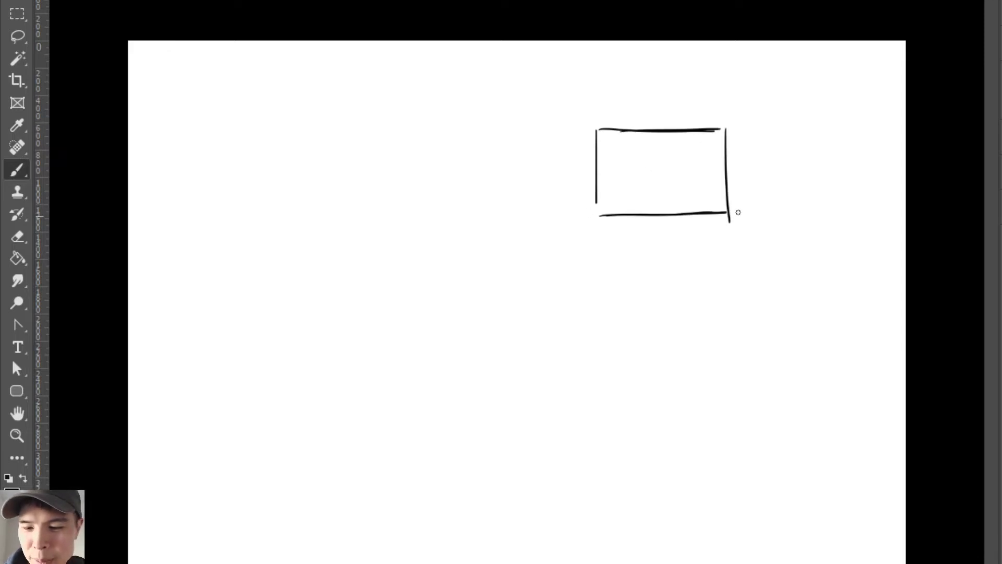
{"action": "left_click_drag", "start_coordinate": [594, 196], "coordinate": [593, 223]}
{"action": "left_click_drag", "start_coordinate": [596, 130], "coordinate": [601, 223]}
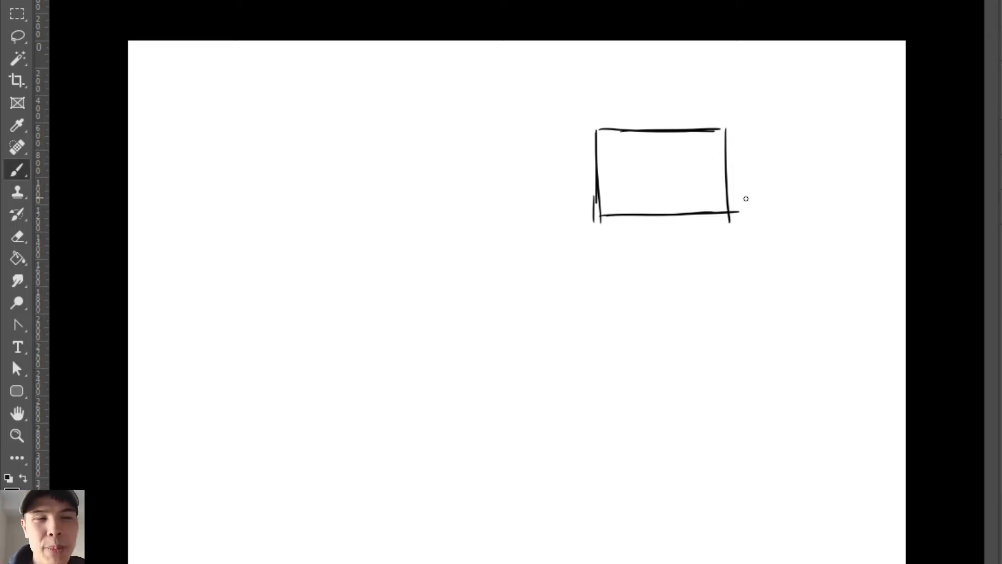
Step: Sketch the ship's deck and slanted bow inside the thumbnail frame, with a jagged iceberg slope beside the bow
{"action": "mouse_move", "coordinate": [678, 197]}
{"action": "left_mouse_down"}
{"action": "mouse_move", "coordinate": [696, 173]}
{"action": "mouse_move", "coordinate": [707, 194]}
{"action": "left_mouse_up"}
{"action": "mouse_move", "coordinate": [676, 201]}
{"action": "left_mouse_down"}
{"action": "mouse_move", "coordinate": [718, 195]}
{"action": "mouse_move", "coordinate": [685, 188]}
{"action": "mouse_move", "coordinate": [693, 195]}
{"action": "left_mouse_up"}
{"action": "mouse_move", "coordinate": [604, 165]}
{"action": "left_mouse_down"}
{"action": "mouse_move", "coordinate": [662, 162]}
{"action": "mouse_move", "coordinate": [655, 200]}
{"action": "left_mouse_up"}
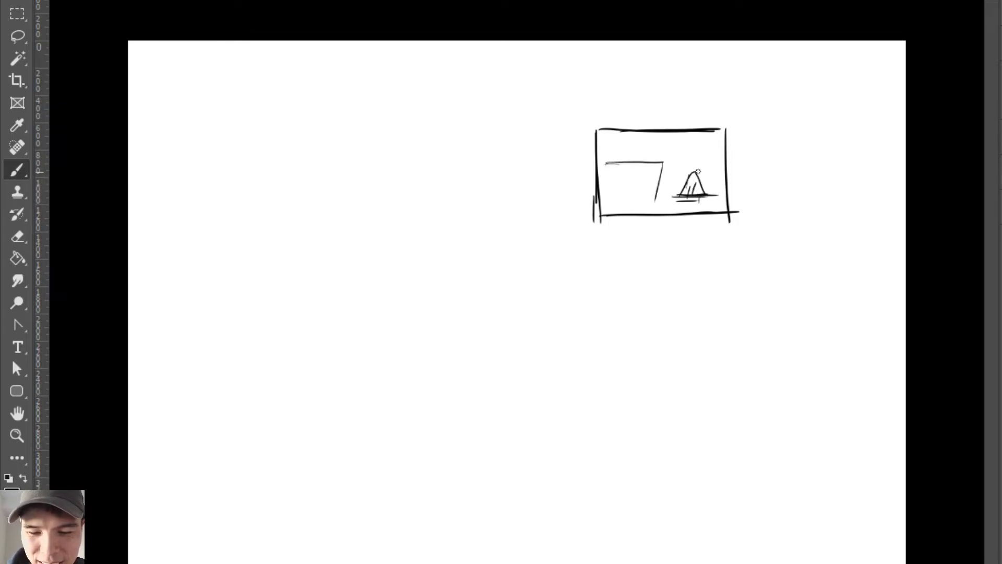
{"action": "key", "text": "ctrl+z"}
{"action": "mouse_move", "coordinate": [614, 163]}
{"action": "left_mouse_down"}
{"action": "mouse_move", "coordinate": [665, 164]}
{"action": "mouse_move", "coordinate": [659, 192]}
{"action": "mouse_move", "coordinate": [692, 170]}
{"action": "mouse_move", "coordinate": [703, 198]}
{"action": "mouse_move", "coordinate": [712, 196]}
{"action": "mouse_move", "coordinate": [698, 147]}
{"action": "mouse_move", "coordinate": [701, 157]}
{"action": "mouse_move", "coordinate": [656, 209]}
{"action": "left_mouse_up"}
{"action": "key", "text": "e"}
{"action": "key", "text": "b"}
{"action": "left_click_drag", "start_coordinate": [671, 154], "coordinate": [666, 166]}
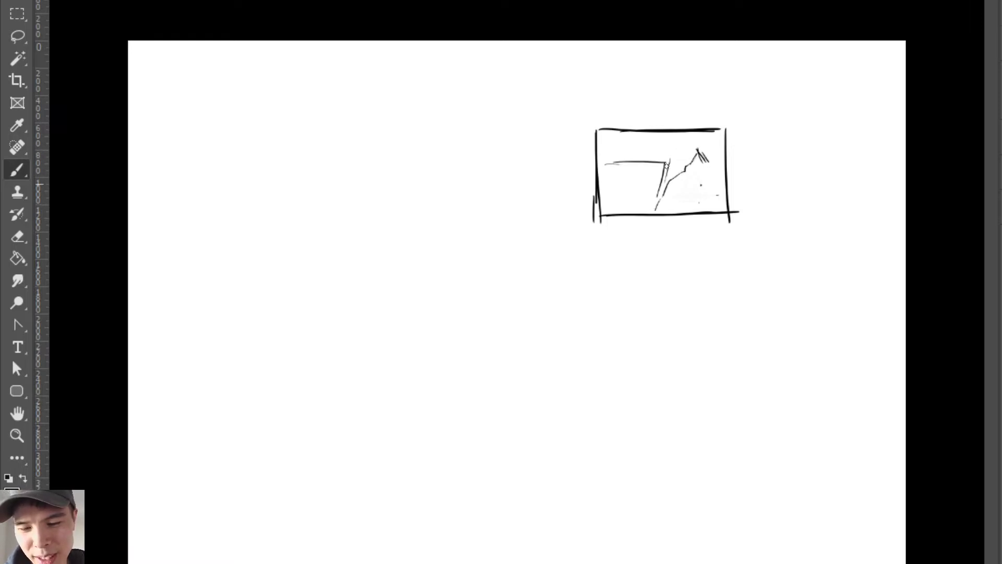
Step: Sketch the ship's deck edge, stern, hull lines and funnels inside the thumbnail frame
{"action": "mouse_move", "coordinate": [606, 165]}
{"action": "left_mouse_down"}
{"action": "mouse_move", "coordinate": [677, 167]}
{"action": "mouse_move", "coordinate": [645, 155]}
{"action": "mouse_move", "coordinate": [668, 155]}
{"action": "left_mouse_up"}
{"action": "mouse_move", "coordinate": [668, 154]}
{"action": "left_mouse_down"}
{"action": "mouse_move", "coordinate": [620, 156]}
{"action": "mouse_move", "coordinate": [619, 167]}
{"action": "mouse_move", "coordinate": [625, 144]}
{"action": "mouse_move", "coordinate": [627, 153]}
{"action": "mouse_move", "coordinate": [628, 143]}
{"action": "mouse_move", "coordinate": [651, 155]}
{"action": "mouse_move", "coordinate": [657, 143]}
{"action": "mouse_move", "coordinate": [642, 144]}
{"action": "mouse_move", "coordinate": [660, 147]}
{"action": "mouse_move", "coordinate": [626, 155]}
{"action": "left_mouse_up"}
{"action": "mouse_move", "coordinate": [618, 145]}
{"action": "left_mouse_down"}
{"action": "mouse_move", "coordinate": [629, 153]}
{"action": "mouse_move", "coordinate": [607, 166]}
{"action": "left_mouse_up"}
{"action": "mouse_move", "coordinate": [611, 157]}
{"action": "left_mouse_down"}
{"action": "mouse_move", "coordinate": [671, 156]}
{"action": "mouse_move", "coordinate": [643, 173]}
{"action": "mouse_move", "coordinate": [662, 172]}
{"action": "left_mouse_up"}
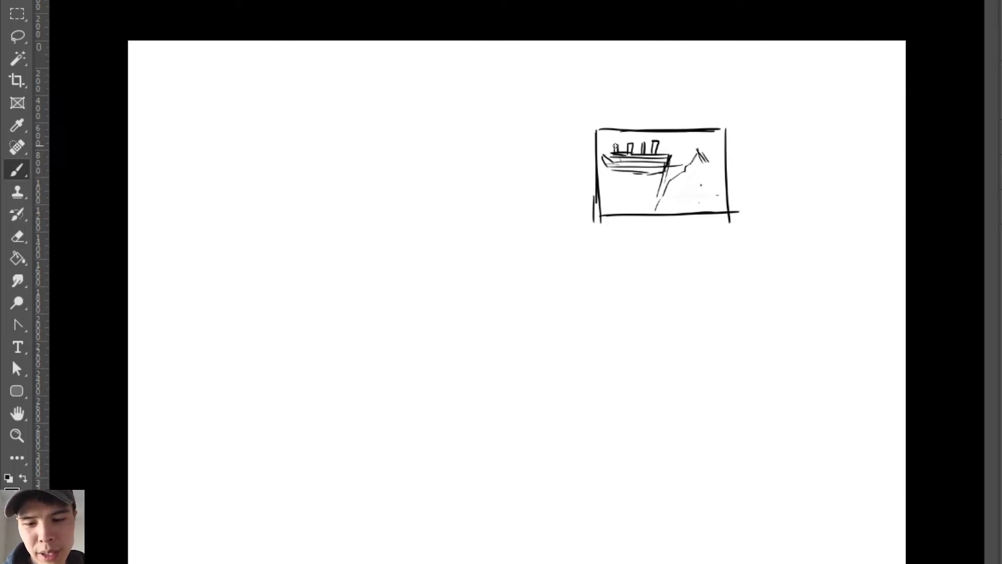
Step: Clean up and redraw the rear edges of the four funnels on the thumbnail ship
{"action": "key", "text": "e"}
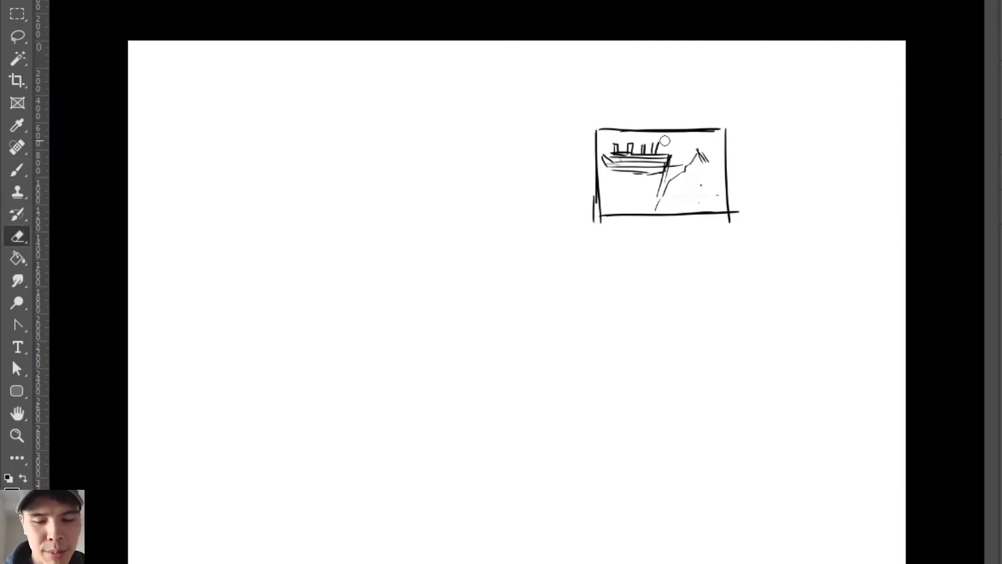
{"action": "key", "text": "b"}
{"action": "left_click_drag", "start_coordinate": [640, 146], "coordinate": [658, 142]}
{"action": "key", "text": "ctrl+z"}
{"action": "key", "text": "e"}
{"action": "key", "text": "b"}
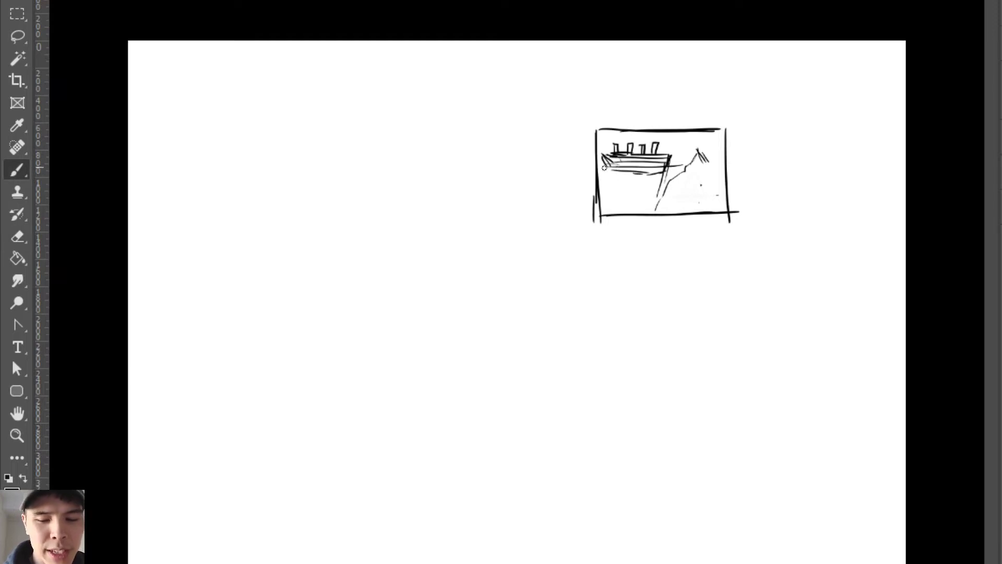
Step: Draw the horizon line across the thumbnail and rework the iceberg's far slope
{"action": "mouse_move", "coordinate": [594, 165]}
{"action": "left_mouse_down"}
{"action": "mouse_move", "coordinate": [685, 163]}
{"action": "mouse_move", "coordinate": [660, 197]}
{"action": "left_mouse_up"}
{"action": "mouse_move", "coordinate": [705, 158]}
{"action": "left_mouse_down"}
{"action": "mouse_move", "coordinate": [724, 188]}
{"action": "mouse_move", "coordinate": [700, 154]}
{"action": "mouse_move", "coordinate": [725, 165]}
{"action": "left_mouse_up"}
{"action": "key", "text": "e"}
{"action": "key", "text": "b"}
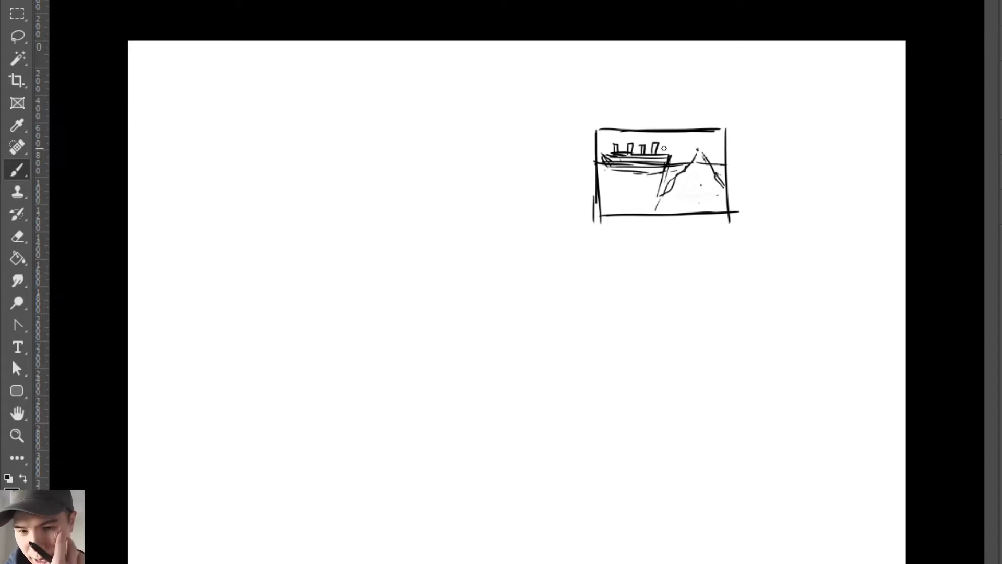
Step: Move the thumbnail sketch to the upper-left corner of the canvas
{"action": "key", "text": "v"}
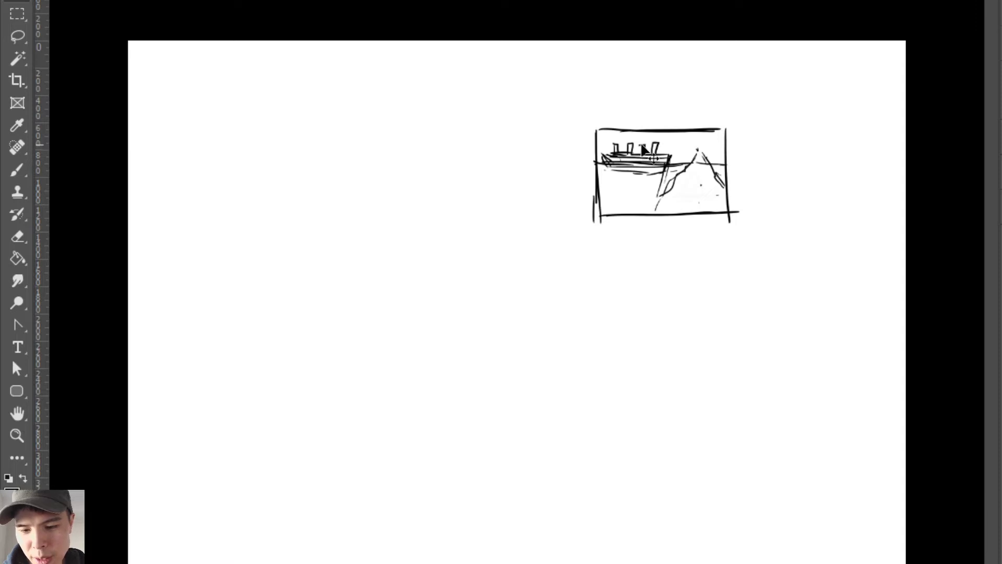
{"action": "mouse_move", "coordinate": [673, 130]}
{"action": "left_mouse_down"}
{"action": "mouse_move", "coordinate": [376, 121]}
{"action": "mouse_move", "coordinate": [654, 131]}
{"action": "mouse_move", "coordinate": [232, 68]}
{"action": "left_mouse_up"}
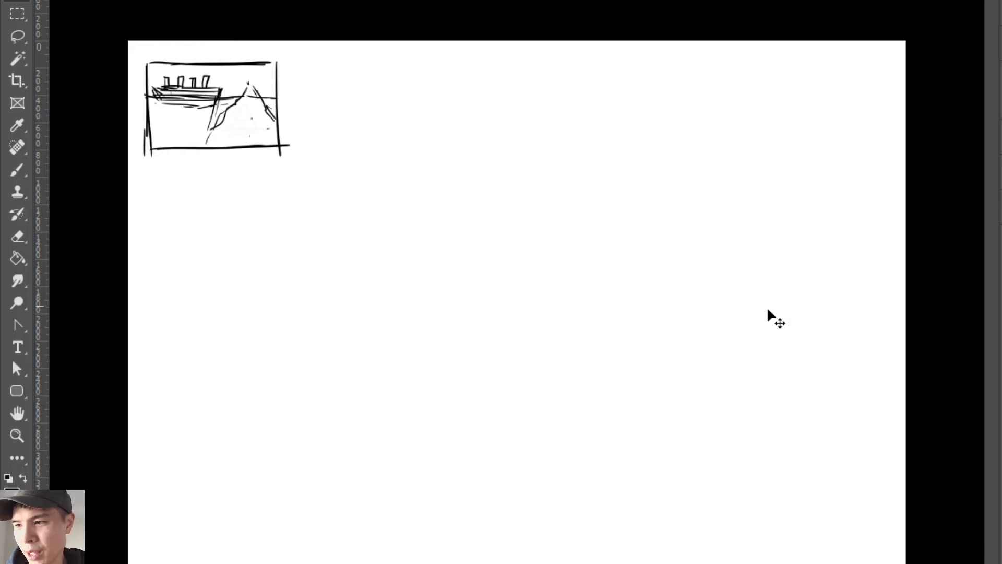
{"action": "key", "text": "b"}
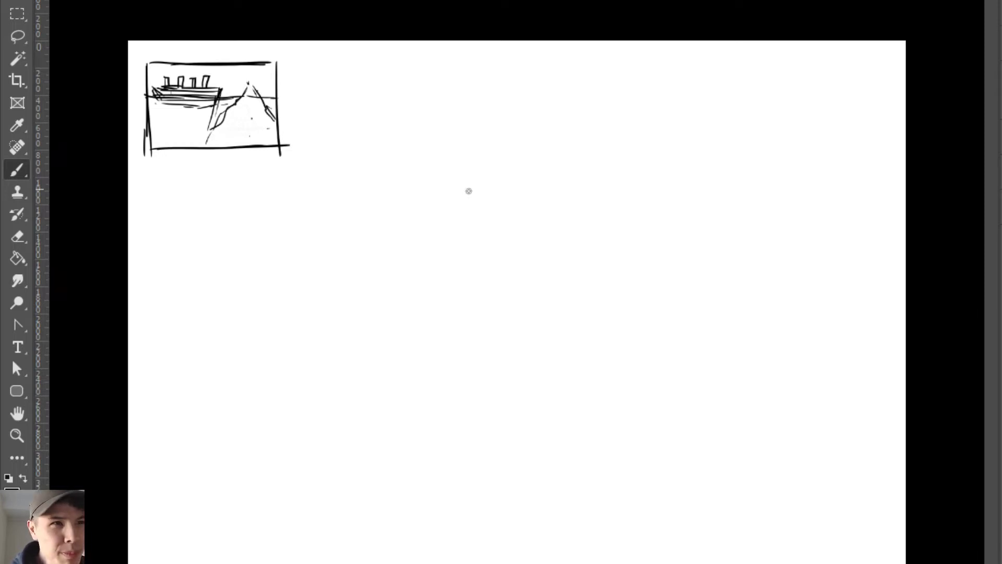
Step: Switch the brush to the Rough Inker preset
{"action": "key", "text": "e"}
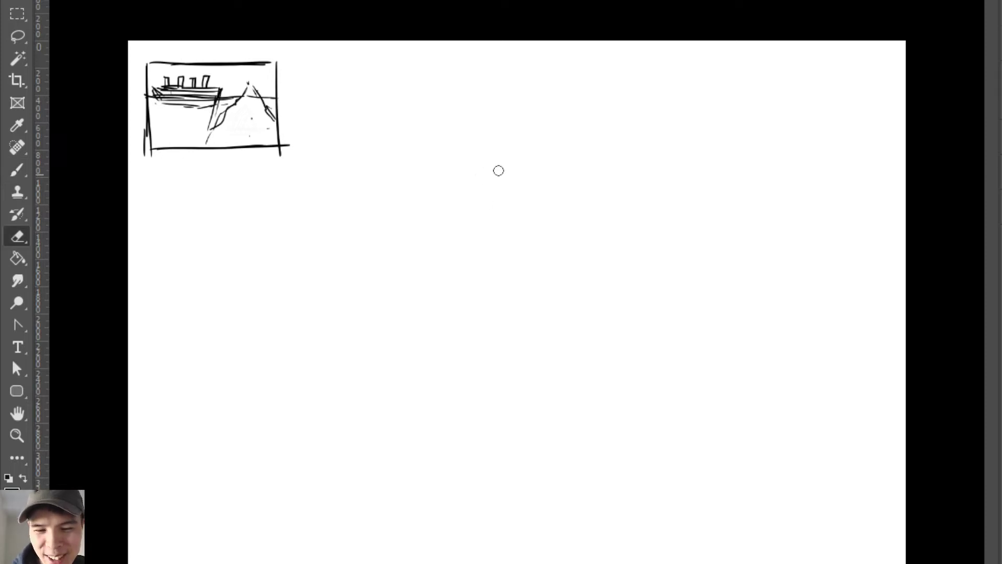
{"action": "key", "text": "b"}
{"action": "right_click", "coordinate": [447, 236]}
{"action": "left_click", "coordinate": [469, 340]}
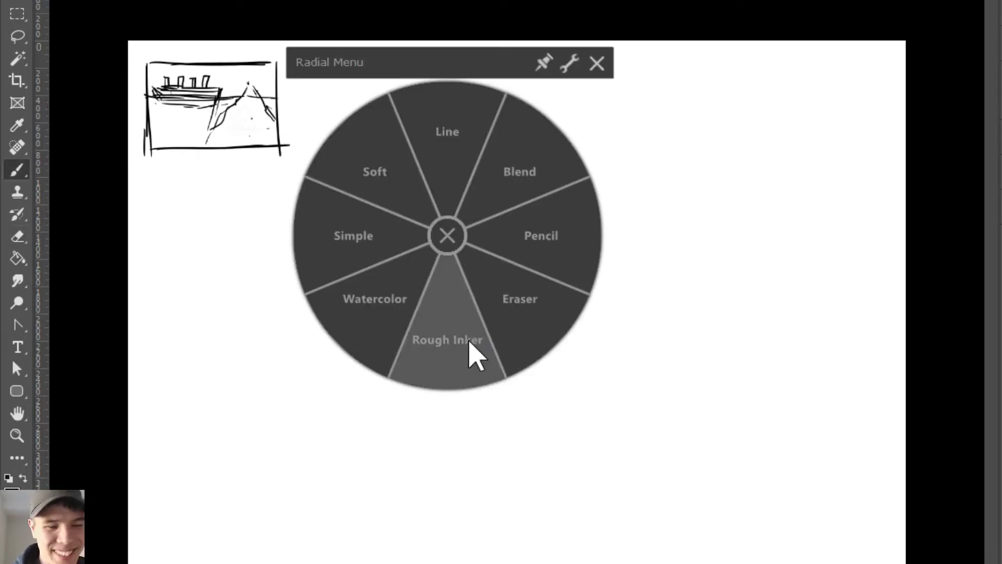
{"action": "left_click", "coordinate": [472, 355]}
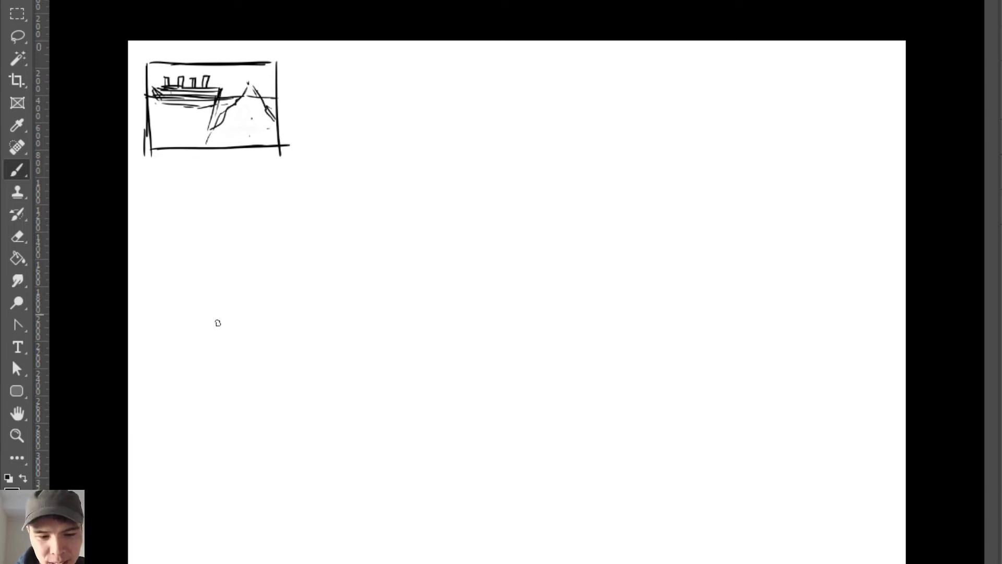
{"action": "left_click_drag", "start_coordinate": [225, 335], "coordinate": [245, 370]}
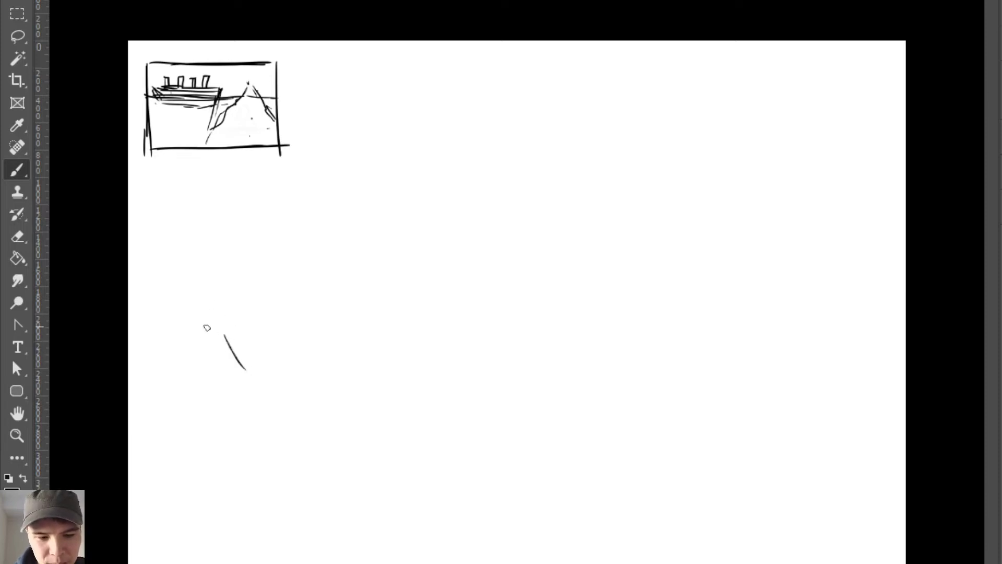
{"action": "left_click_drag", "start_coordinate": [217, 336], "coordinate": [243, 367]}
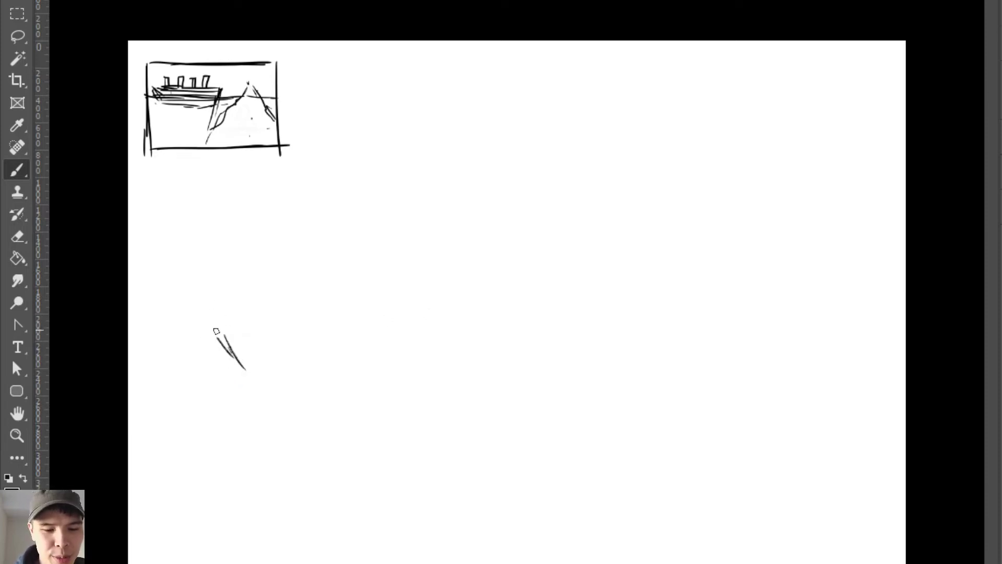
{"action": "mouse_move", "coordinate": [233, 328]}
{"action": "left_mouse_down"}
{"action": "mouse_move", "coordinate": [637, 286]}
{"action": "mouse_move", "coordinate": [715, 268]}
{"action": "left_mouse_up"}
{"action": "key", "text": "ctrl+z"}
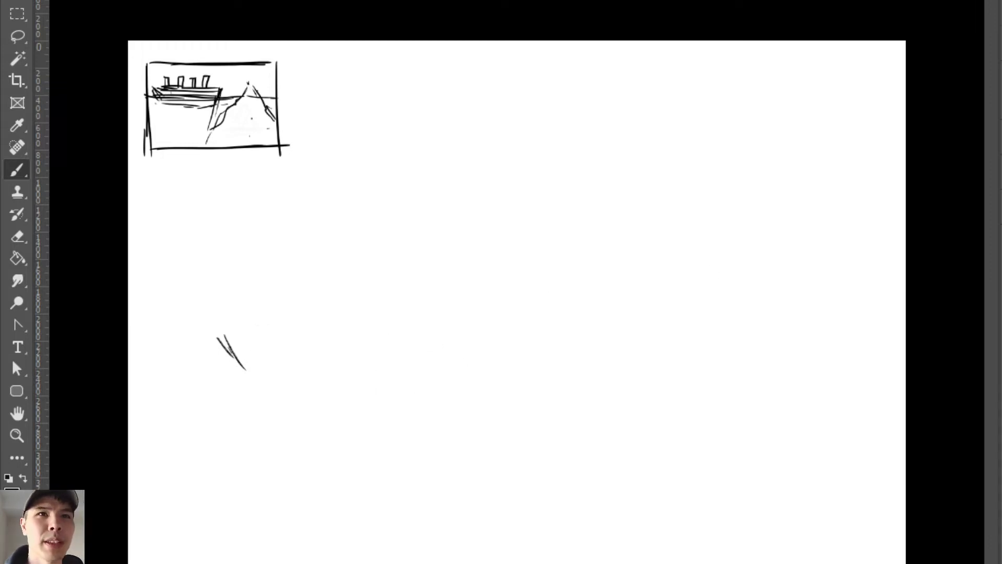
Step: Paste the black-and-white ocean liner photo and place it beside the thumbnail as reference
{"action": "key", "text": "ctrl+v"}
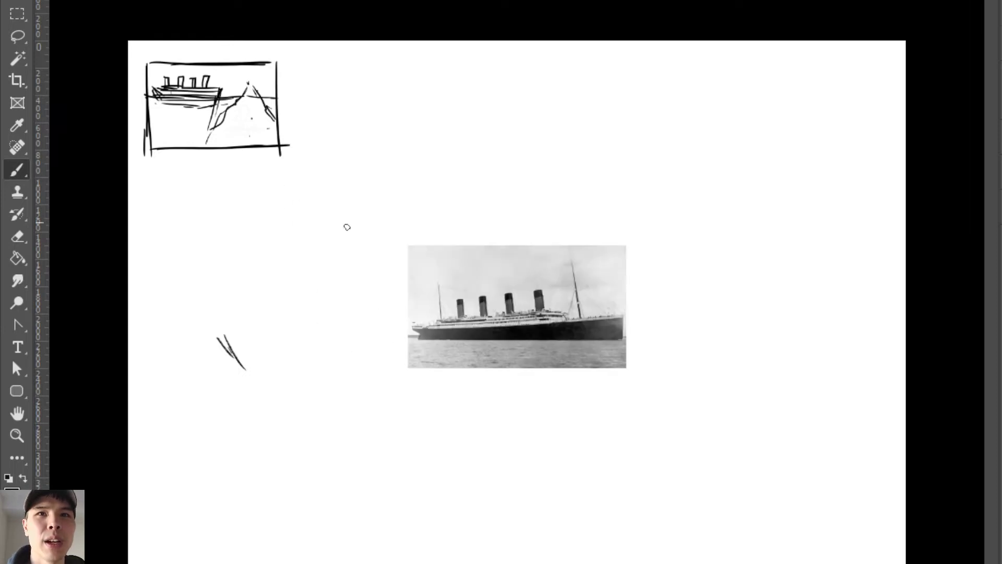
{"action": "key", "text": "v"}
{"action": "mouse_move", "coordinate": [448, 270]}
{"action": "left_mouse_down"}
{"action": "mouse_move", "coordinate": [302, 143]}
{"action": "mouse_move", "coordinate": [319, 82]}
{"action": "mouse_move", "coordinate": [344, 91]}
{"action": "left_mouse_up"}
Step: Examine the ship's hull, funnels and masts in the reference photo up close
{"action": "key", "text": "z"}
{"action": "left_click_drag", "start_coordinate": [407, 110], "coordinate": [506, 107]}
{"action": "left_click", "coordinate": [445, 257], "text": "alt"}
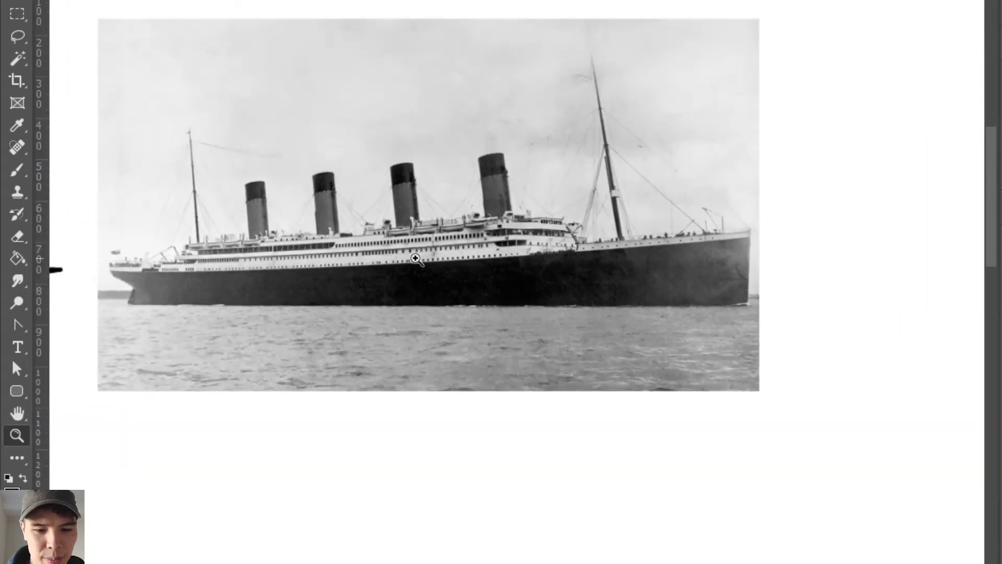
{"action": "left_click", "coordinate": [493, 291], "text": "alt"}
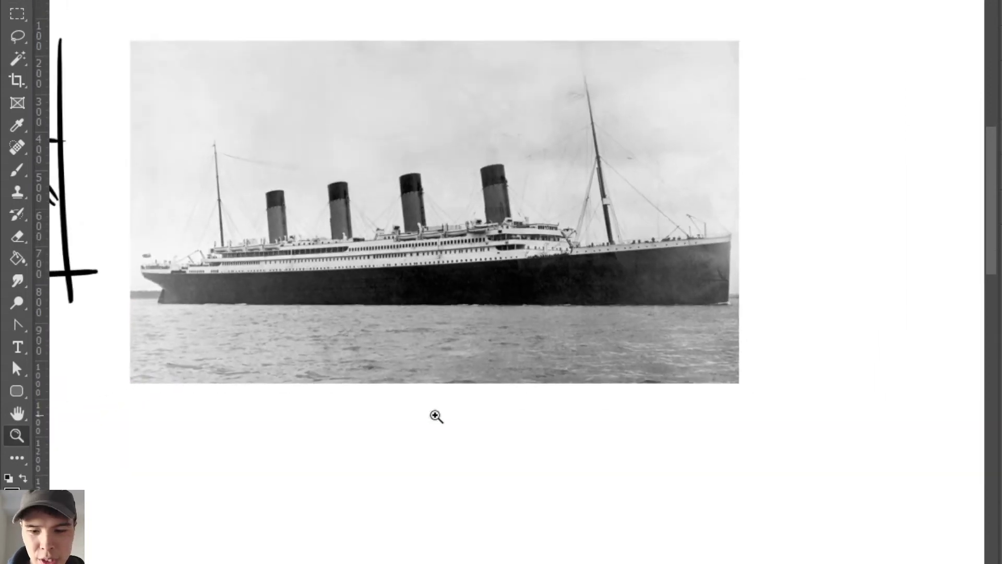
{"action": "left_click_drag", "start_coordinate": [436, 414], "coordinate": [385, 344]}
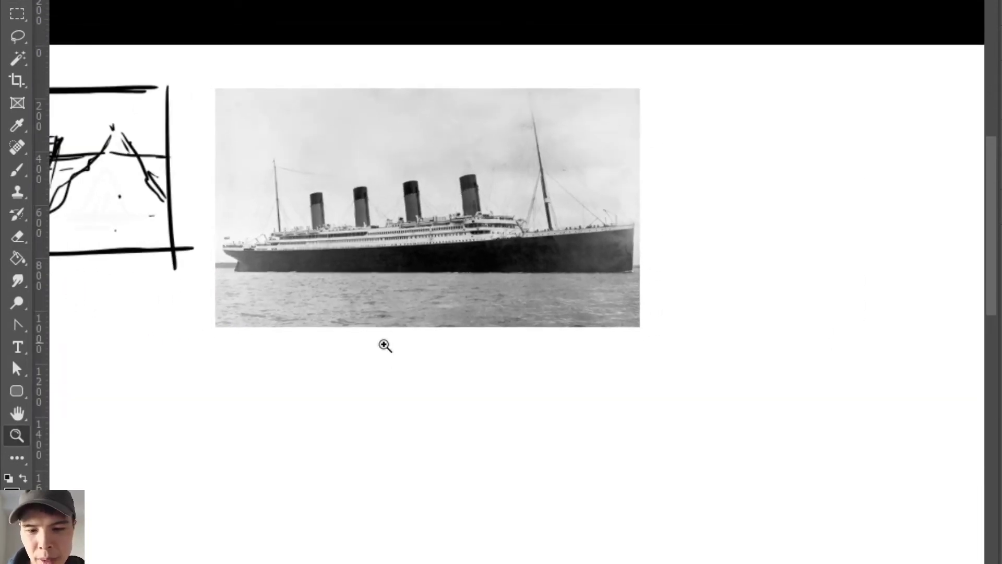
{"action": "left_click_drag", "start_coordinate": [402, 465], "coordinate": [422, 342]}
{"action": "mouse_move", "coordinate": [395, 402]}
{"action": "left_mouse_down"}
{"action": "mouse_move", "coordinate": [427, 288]}
{"action": "mouse_move", "coordinate": [399, 299]}
{"action": "left_mouse_up"}
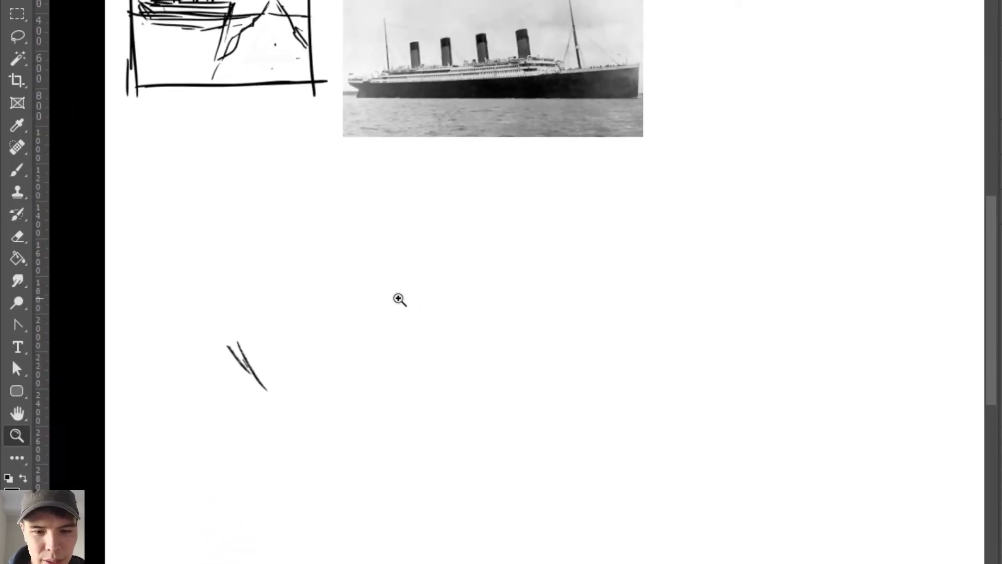
Step: Erase the two stray strokes, then sketch the ship's angled stern and a long waterline across the canvas below the reference
{"action": "key", "text": "e"}
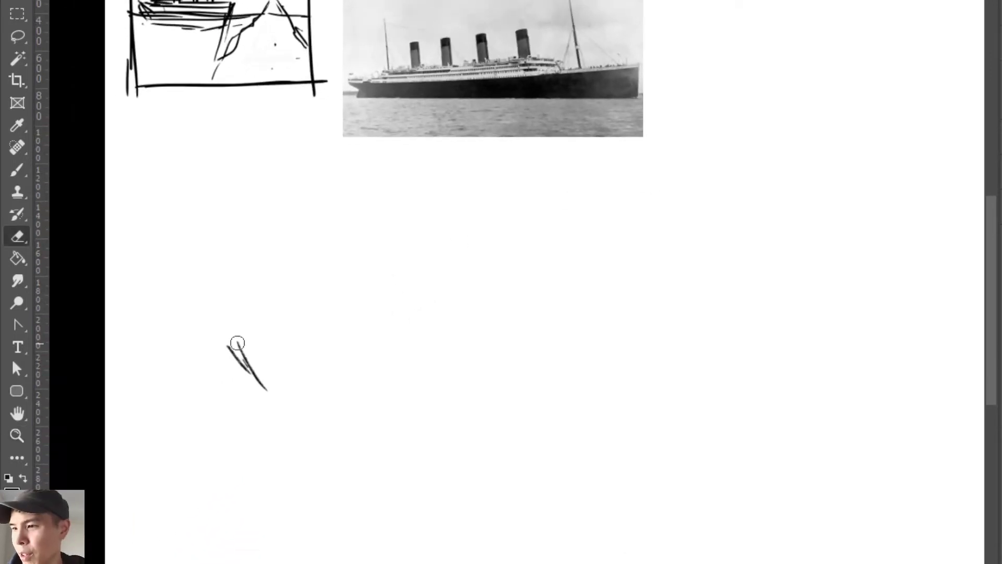
{"action": "left_click_drag", "start_coordinate": [235, 342], "coordinate": [252, 380]}
{"action": "key", "text": "b"}
{"action": "mouse_move", "coordinate": [215, 334]}
{"action": "left_mouse_down"}
{"action": "mouse_move", "coordinate": [254, 360]}
{"action": "mouse_move", "coordinate": [248, 373]}
{"action": "mouse_move", "coordinate": [218, 383]}
{"action": "mouse_move", "coordinate": [429, 383]}
{"action": "left_mouse_up"}
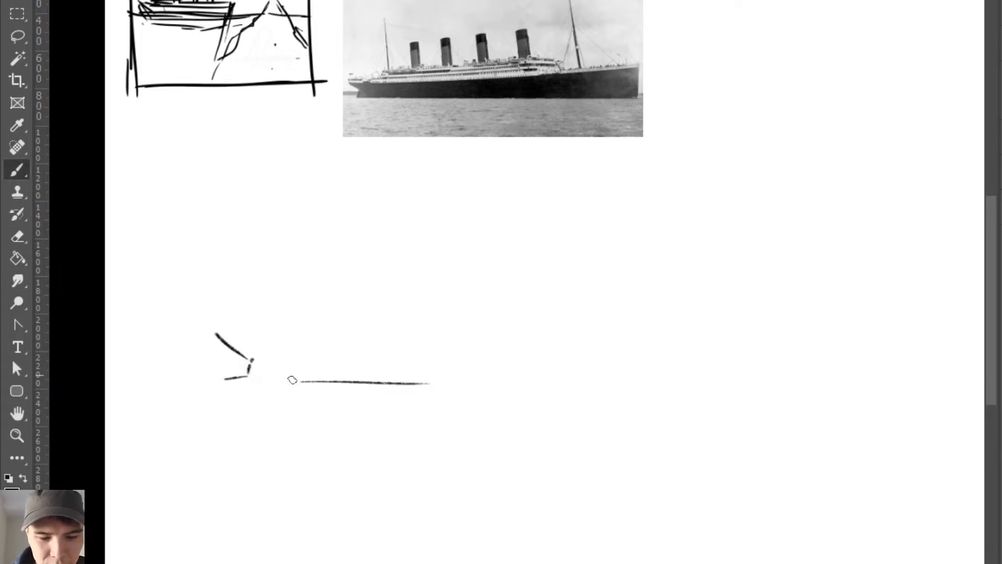
{"action": "left_click_drag", "start_coordinate": [262, 383], "coordinate": [413, 377]}
{"action": "left_click_drag", "start_coordinate": [204, 379], "coordinate": [881, 385]}
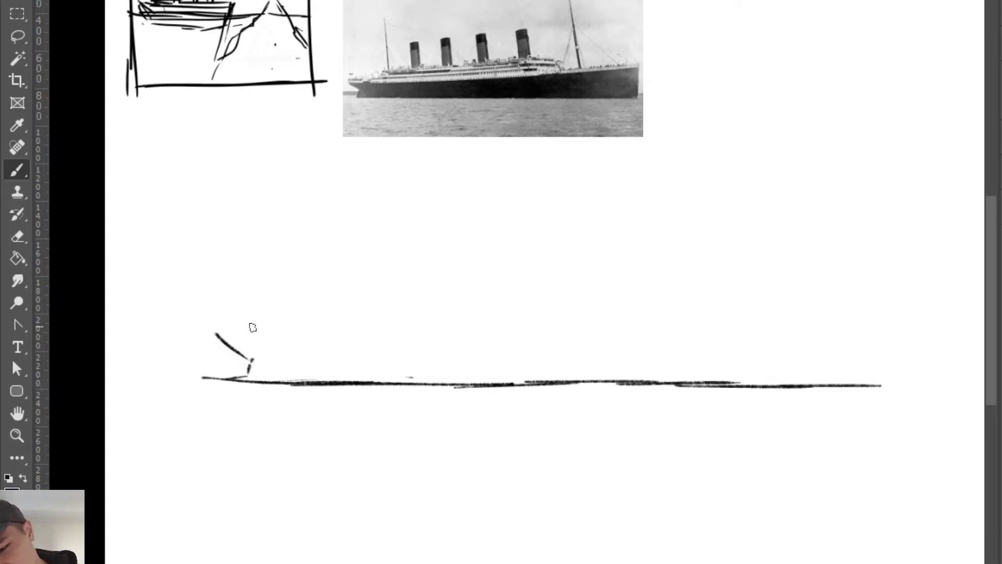
Step: Draw the deck line rising from the stern to the bow and close the hull with a slightly slanted bow line
{"action": "left_click_drag", "start_coordinate": [212, 326], "coordinate": [631, 294]}
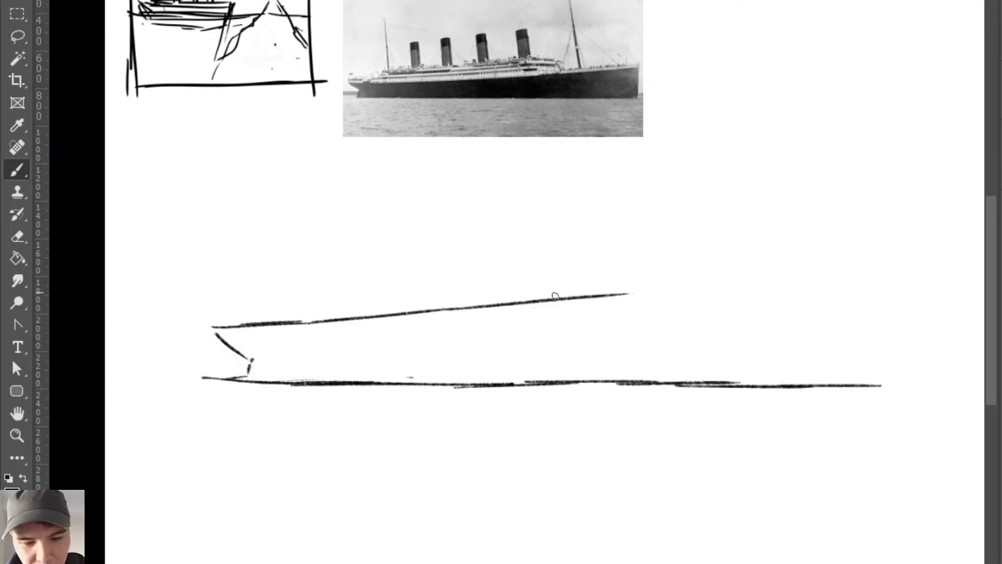
{"action": "mouse_move", "coordinate": [555, 297]}
{"action": "left_mouse_down"}
{"action": "mouse_move", "coordinate": [760, 283]}
{"action": "mouse_move", "coordinate": [749, 284]}
{"action": "mouse_move", "coordinate": [734, 362]}
{"action": "left_mouse_up"}
{"action": "key", "text": "ctrl+z"}
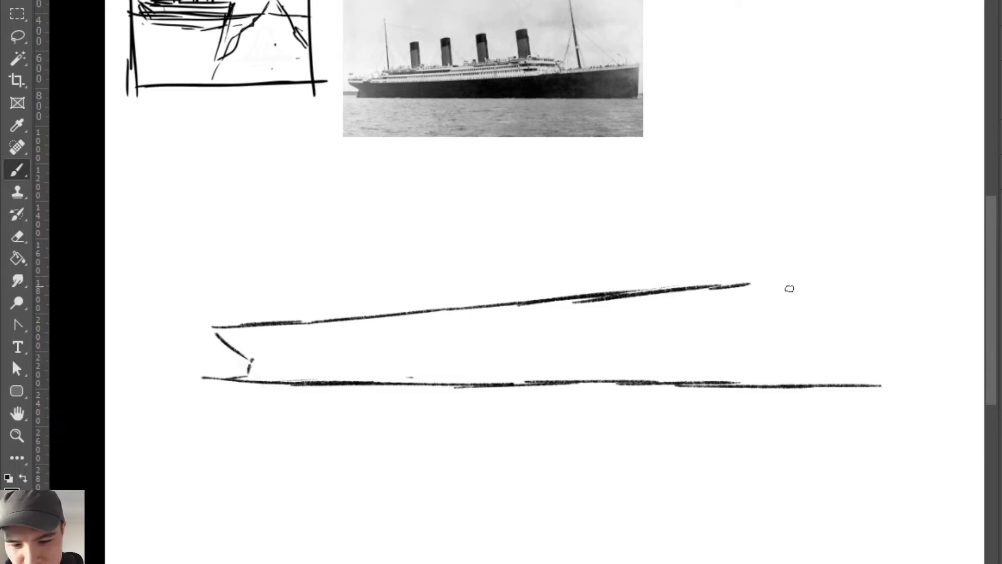
{"action": "left_click_drag", "start_coordinate": [786, 282], "coordinate": [783, 381]}
{"action": "key", "text": "ctrl+z"}
{"action": "left_click_drag", "start_coordinate": [818, 286], "coordinate": [809, 386]}
{"action": "left_click_drag", "start_coordinate": [731, 288], "coordinate": [831, 275]}
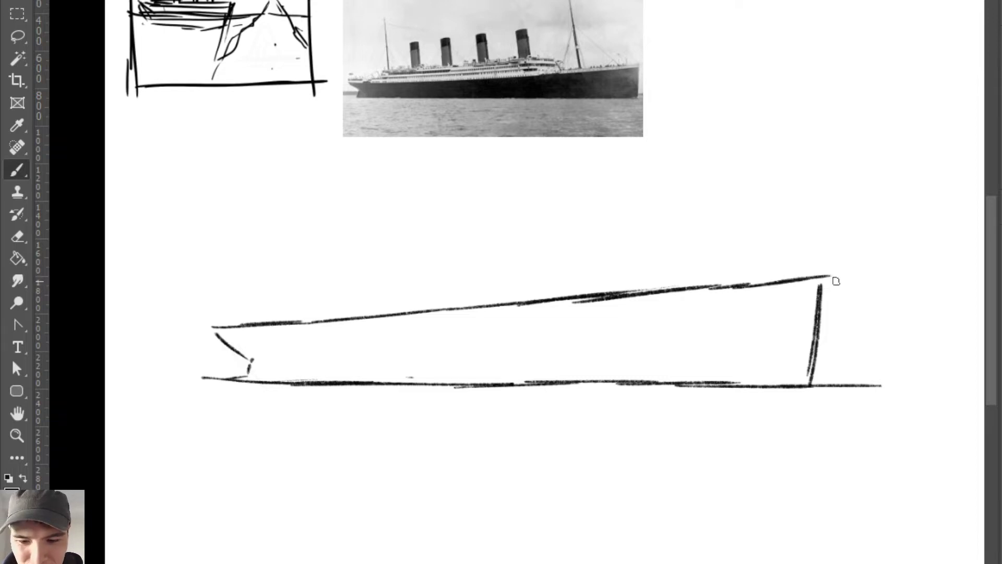
Step: Clean up the deck line toward the bow by erasing the rough strokes and redrawing it as one slimmer line
{"action": "key", "text": "e"}
{"action": "left_click_drag", "start_coordinate": [495, 300], "coordinate": [848, 273]}
{"action": "key", "text": "b"}
{"action": "left_click_drag", "start_coordinate": [545, 301], "coordinate": [825, 277]}
{"action": "key", "text": "e"}
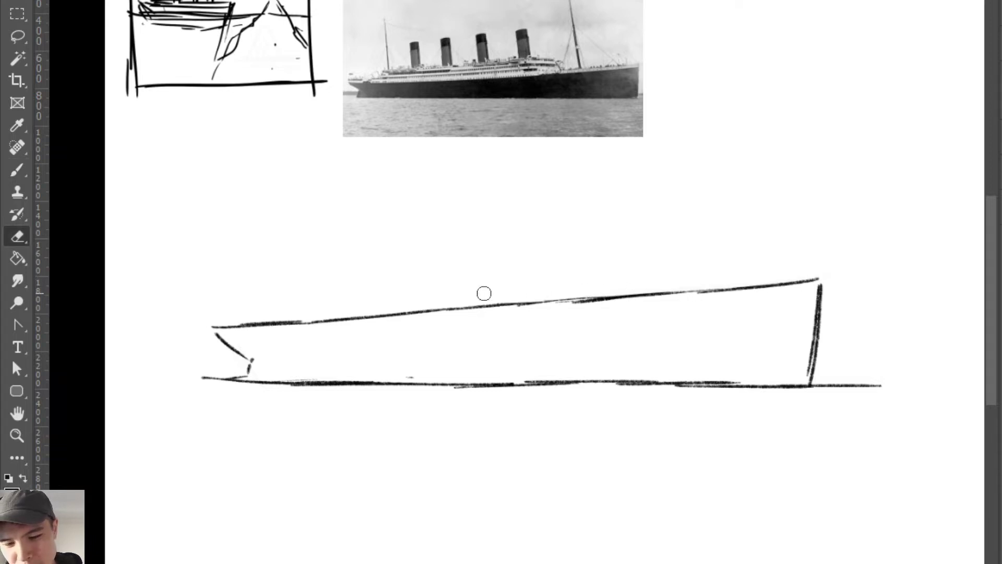
{"action": "key", "text": "b"}
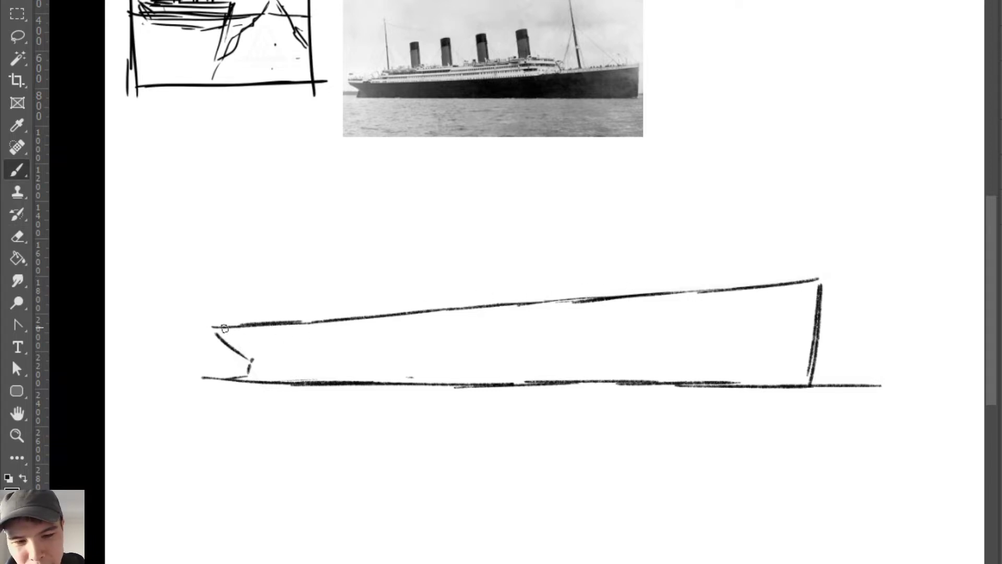
Step: Draw a second line just below the deck line from stern to bow and reinforce the hull's bow and stern edges
{"action": "mouse_move", "coordinate": [215, 333]}
{"action": "left_mouse_down"}
{"action": "mouse_move", "coordinate": [827, 289]}
{"action": "mouse_move", "coordinate": [809, 379]}
{"action": "mouse_move", "coordinate": [821, 284]}
{"action": "mouse_move", "coordinate": [810, 371]}
{"action": "left_mouse_up"}
{"action": "key", "text": "e"}
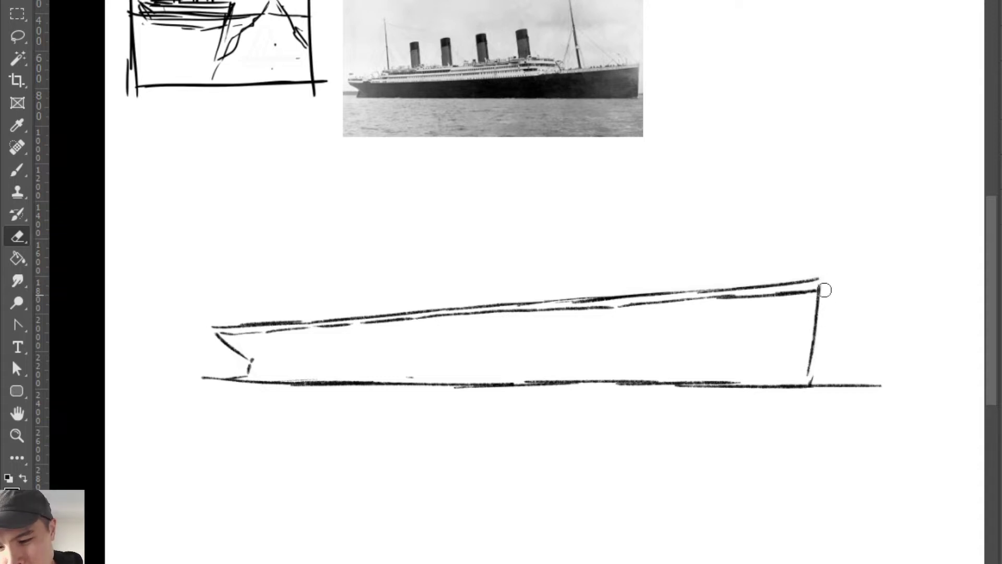
{"action": "key", "text": "b"}
{"action": "left_click_drag", "start_coordinate": [821, 278], "coordinate": [806, 385]}
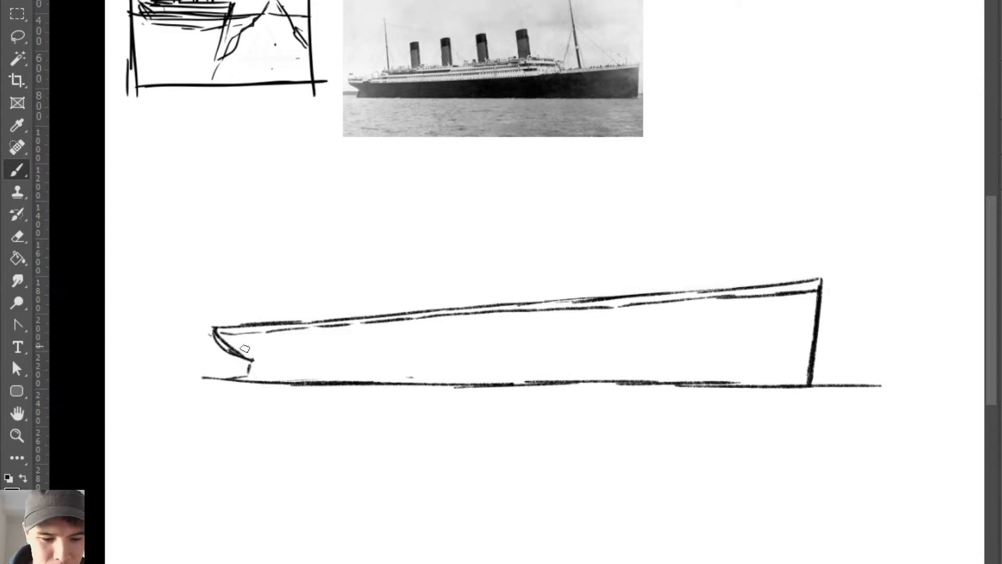
{"action": "mouse_move", "coordinate": [214, 334]}
{"action": "left_mouse_down"}
{"action": "mouse_move", "coordinate": [258, 364]}
{"action": "mouse_move", "coordinate": [241, 389]}
{"action": "mouse_move", "coordinate": [242, 376]}
{"action": "mouse_move", "coordinate": [209, 381]}
{"action": "left_mouse_up"}
{"action": "key", "text": "ctrl+z"}
Step: Draw short horizon lines on both sides of the ship, slightly above the hull's base, and trim the stray waterline ends
{"action": "left_click_drag", "start_coordinate": [144, 384], "coordinate": [235, 382]}
{"action": "mouse_move", "coordinate": [820, 385]}
{"action": "left_mouse_down"}
{"action": "mouse_move", "coordinate": [875, 389]}
{"action": "mouse_move", "coordinate": [811, 381]}
{"action": "mouse_move", "coordinate": [895, 377]}
{"action": "left_mouse_up"}
{"action": "key", "text": "ctrl+z"}
{"action": "left_click_drag", "start_coordinate": [814, 371], "coordinate": [899, 373]}
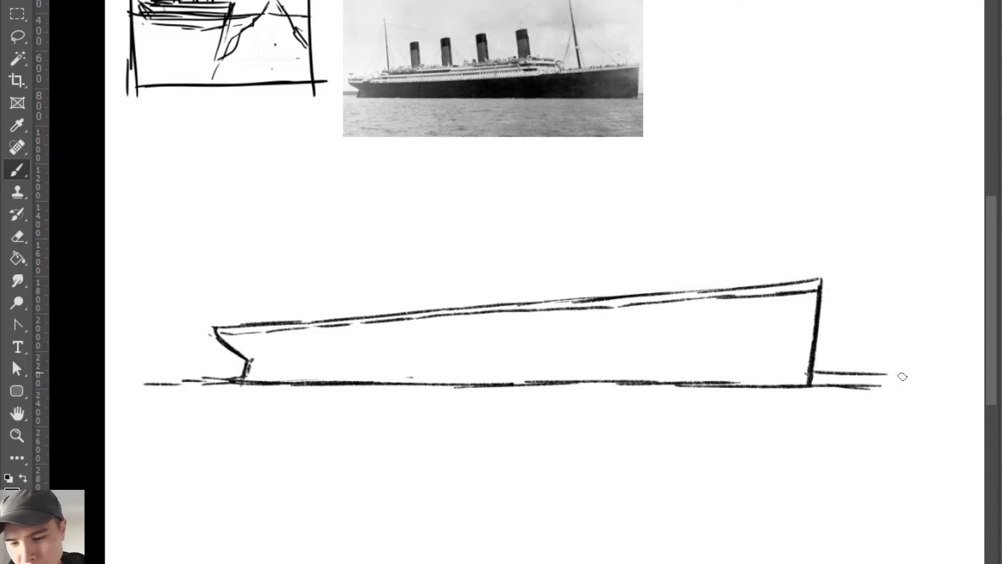
{"action": "mouse_move", "coordinate": [814, 374]}
{"action": "left_mouse_down"}
{"action": "mouse_move", "coordinate": [870, 382]}
{"action": "mouse_move", "coordinate": [911, 370]}
{"action": "mouse_move", "coordinate": [914, 358]}
{"action": "mouse_move", "coordinate": [889, 383]}
{"action": "mouse_move", "coordinate": [852, 393]}
{"action": "left_mouse_up"}
{"action": "key", "text": "e"}
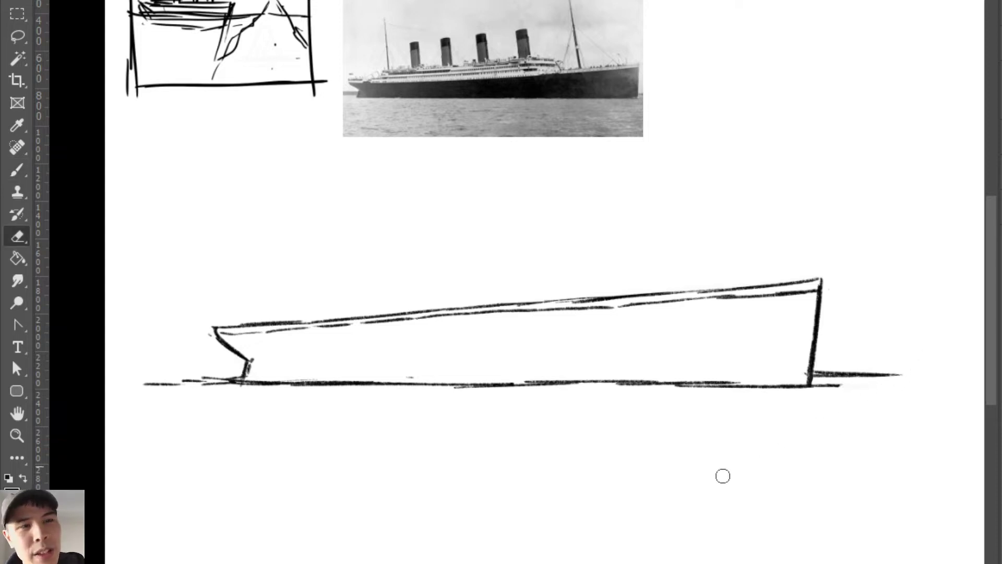
{"action": "key", "text": "b"}
{"action": "key", "text": "e"}
{"action": "mouse_move", "coordinate": [235, 383]}
{"action": "left_mouse_down"}
{"action": "mouse_move", "coordinate": [146, 383]}
{"action": "mouse_move", "coordinate": [244, 376]}
{"action": "mouse_move", "coordinate": [232, 382]}
{"action": "left_mouse_up"}
{"action": "key", "text": "b"}
{"action": "key", "text": "e"}
{"action": "key", "text": "b"}
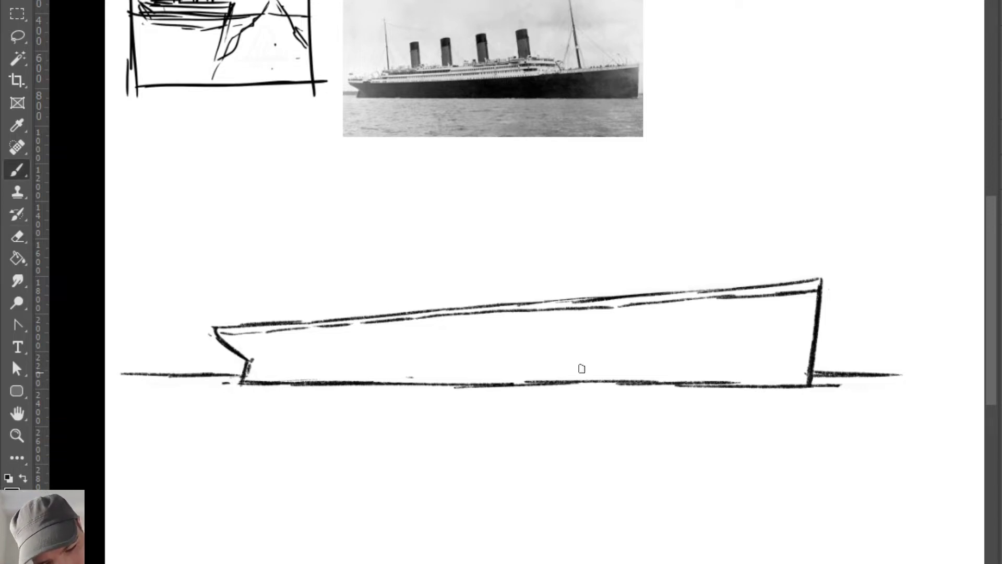
{"action": "mouse_move", "coordinate": [304, 321]}
{"action": "left_mouse_down"}
{"action": "mouse_move", "coordinate": [622, 258]}
{"action": "mouse_move", "coordinate": [554, 272]}
{"action": "mouse_move", "coordinate": [663, 266]}
{"action": "left_mouse_up"}
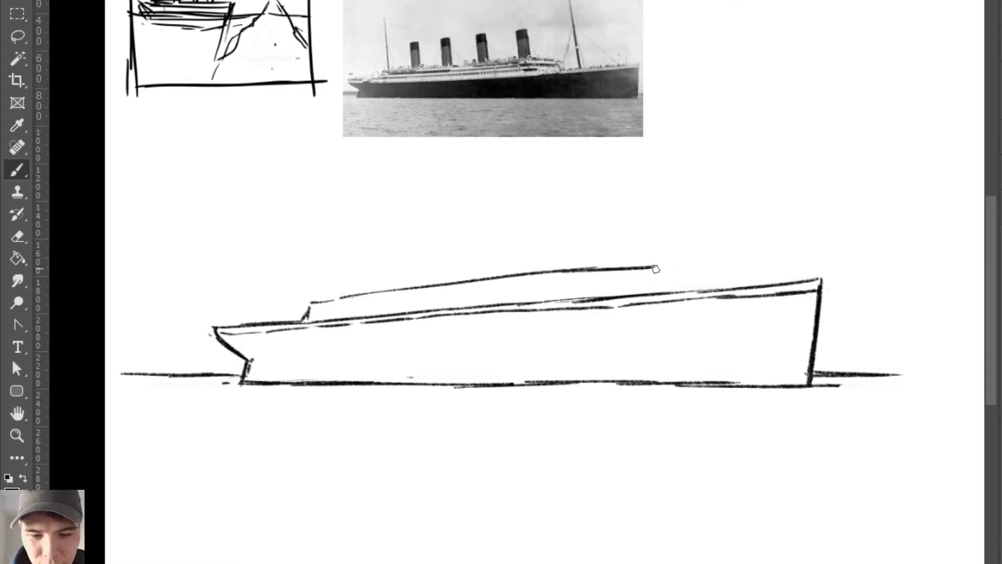
{"action": "key", "text": "ctrl+z"}
{"action": "key", "text": "ctrl+z"}
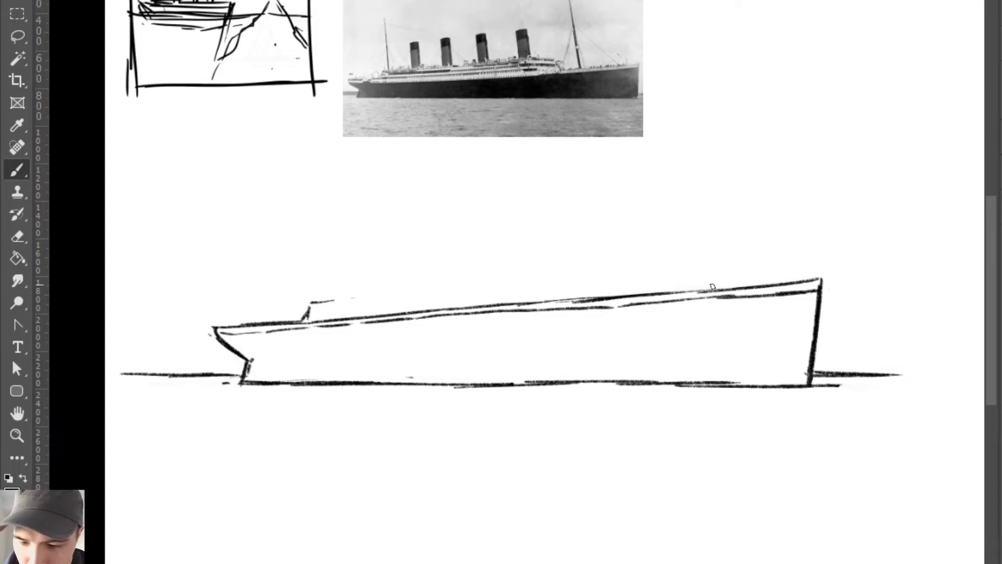
Step: Sketch a small round-eared cartoon character standing on the foredeck with a raised arm near the face
{"action": "mouse_move", "coordinate": [712, 284]}
{"action": "left_mouse_down"}
{"action": "mouse_move", "coordinate": [734, 268]}
{"action": "mouse_move", "coordinate": [742, 288]}
{"action": "left_mouse_up"}
{"action": "key", "text": "ctrl+z"}
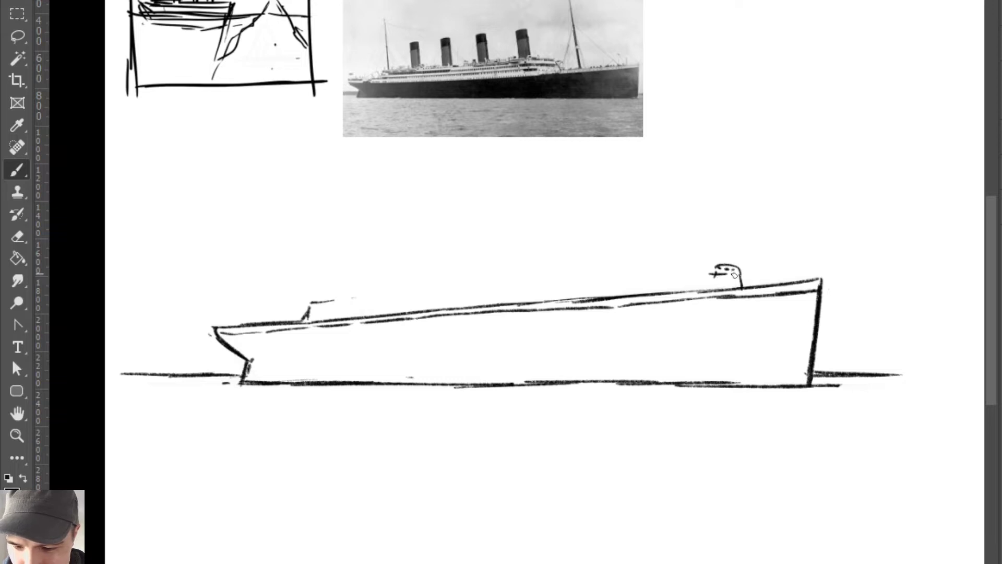
{"action": "key", "text": "e"}
{"action": "left_click_drag", "start_coordinate": [733, 270], "coordinate": [720, 268]}
{"action": "key", "text": "b"}
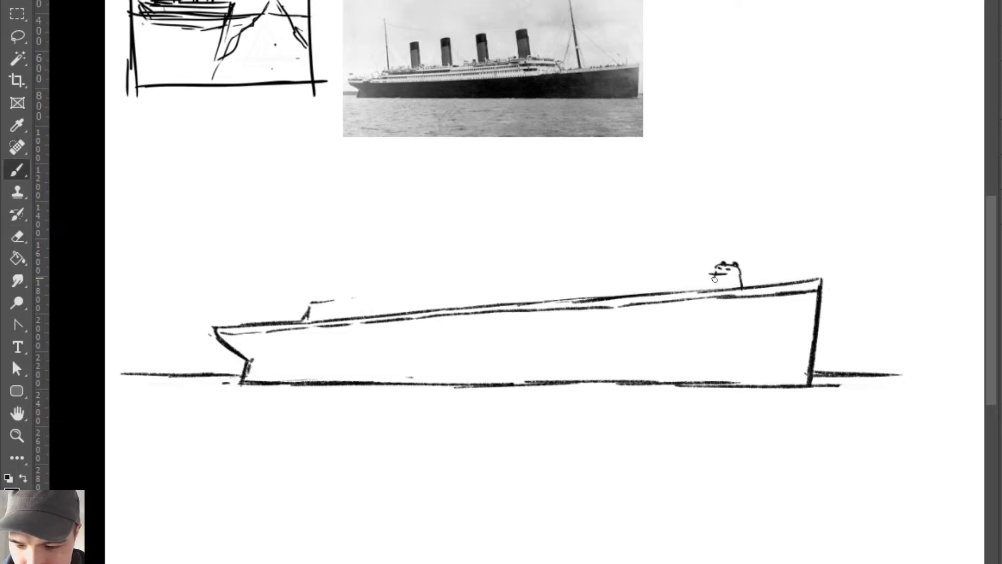
{"action": "key", "text": "e"}
{"action": "key", "text": "b"}
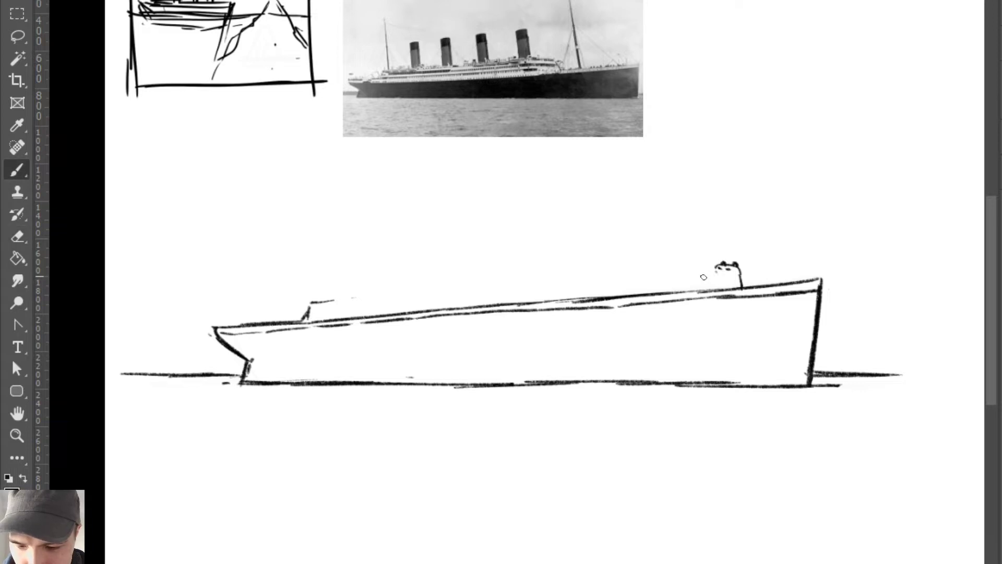
{"action": "mouse_move", "coordinate": [719, 270]}
{"action": "left_mouse_down"}
{"action": "mouse_move", "coordinate": [718, 285]}
{"action": "mouse_move", "coordinate": [727, 281]}
{"action": "left_mouse_up"}
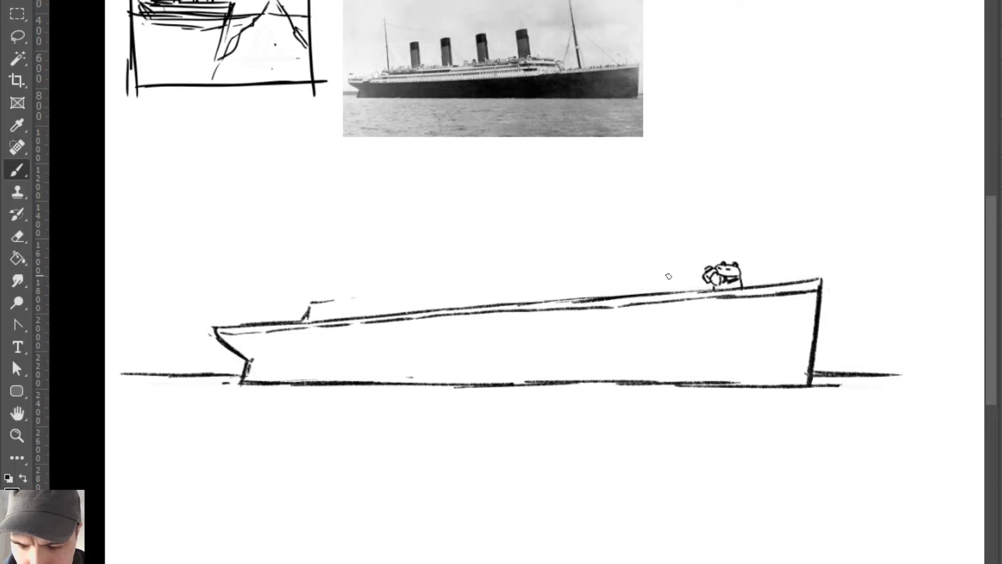
Step: Sketch a second small cartoon character with an open mouth on the deck just behind the first one
{"action": "left_click_drag", "start_coordinate": [666, 276], "coordinate": [688, 274]}
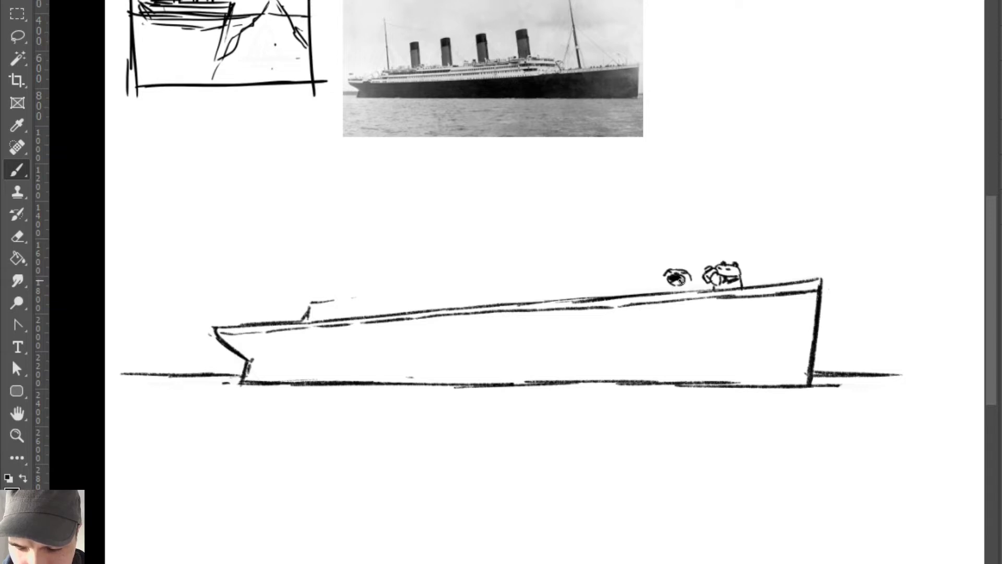
{"action": "key", "text": "e"}
{"action": "left_click_drag", "start_coordinate": [673, 276], "coordinate": [681, 277]}
{"action": "key", "text": "b"}
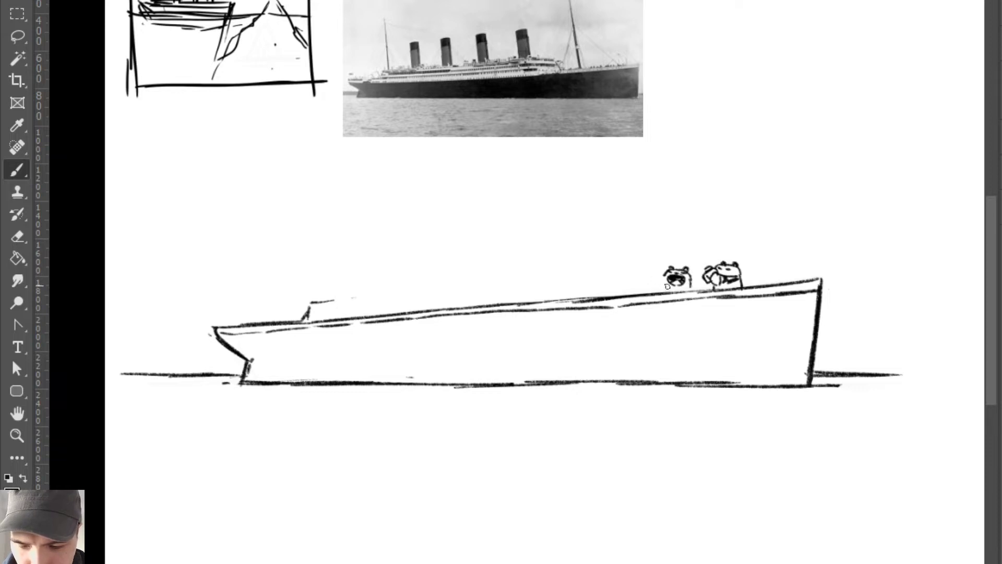
{"action": "key", "text": "e"}
{"action": "left_click_drag", "start_coordinate": [672, 282], "coordinate": [678, 281]}
{"action": "key", "text": "b"}
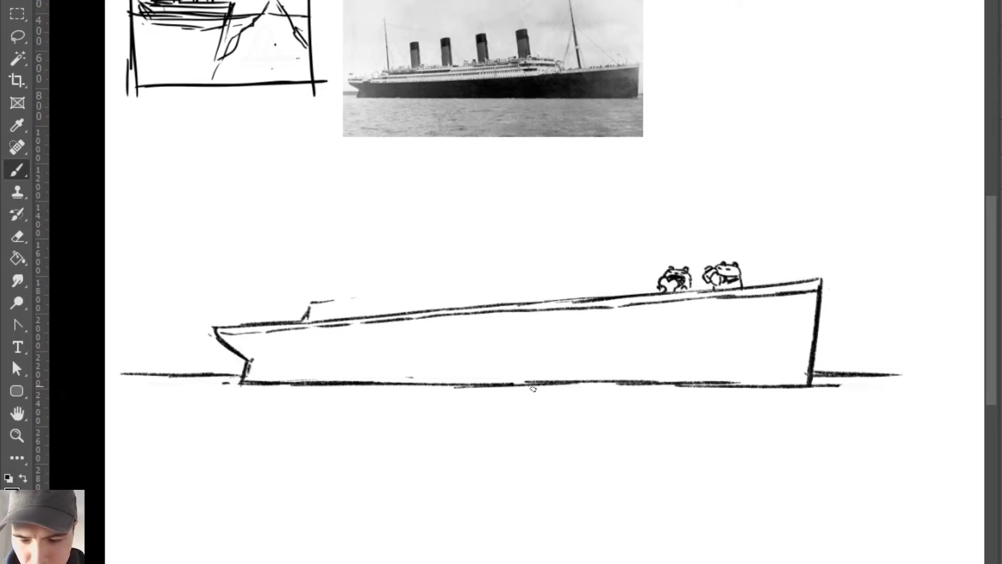
Step: Draw the superstructure's slanted front wall behind the characters, erase the leftover stub near the stern and redraw the bow edge
{"action": "left_click_drag", "start_coordinate": [632, 236], "coordinate": [652, 294]}
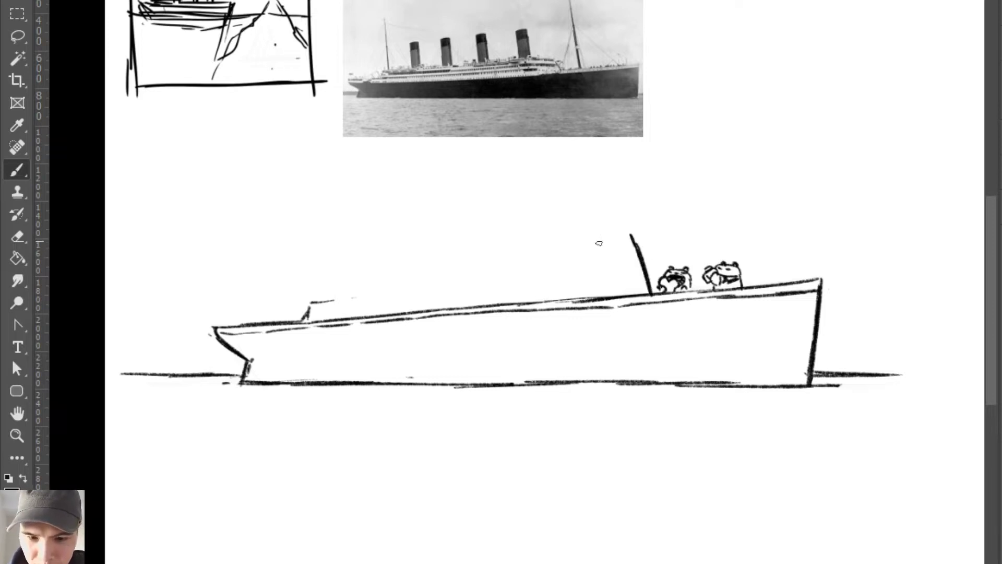
{"action": "key", "text": "e"}
{"action": "mouse_move", "coordinate": [303, 313]}
{"action": "left_mouse_down"}
{"action": "mouse_move", "coordinate": [320, 300]}
{"action": "mouse_move", "coordinate": [342, 305]}
{"action": "left_mouse_up"}
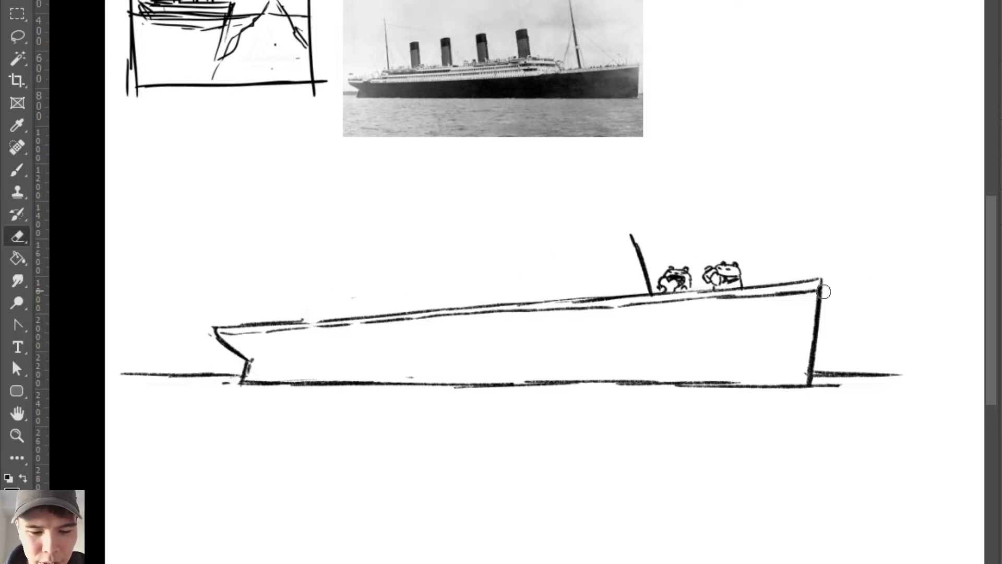
{"action": "left_click_drag", "start_coordinate": [823, 287], "coordinate": [809, 386]}
{"action": "key", "text": "b"}
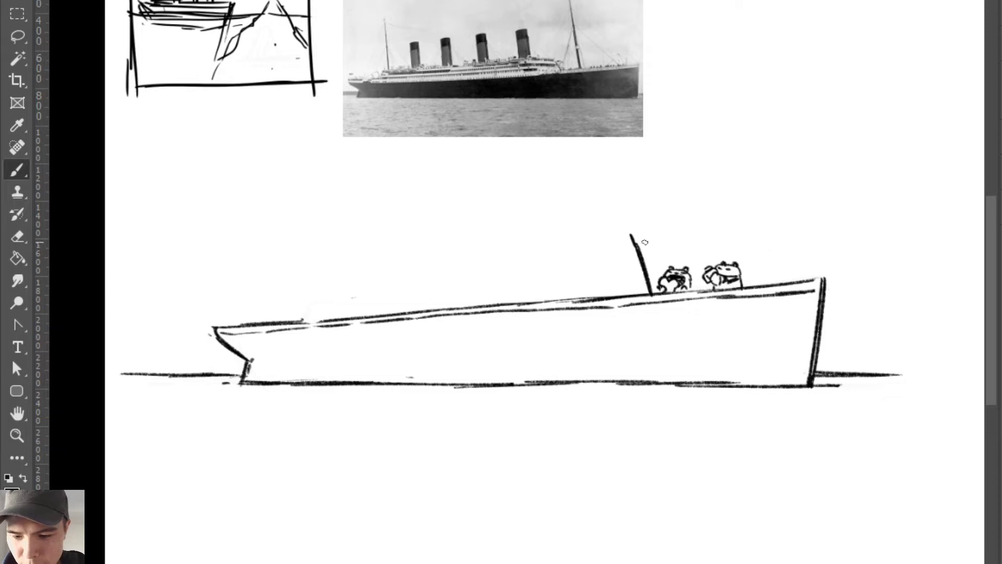
Step: Outline the superstructure with a gently rising roof line and a vertical rear wall above the stern
{"action": "left_click_drag", "start_coordinate": [265, 291], "coordinate": [560, 236]}
{"action": "mouse_move", "coordinate": [433, 251]}
{"action": "left_mouse_down"}
{"action": "mouse_move", "coordinate": [631, 230]}
{"action": "mouse_move", "coordinate": [275, 263]}
{"action": "mouse_move", "coordinate": [259, 319]}
{"action": "mouse_move", "coordinate": [293, 295]}
{"action": "mouse_move", "coordinate": [396, 286]}
{"action": "left_mouse_up"}
{"action": "key", "text": "ctrl+z"}
{"action": "key", "text": "ctrl+z"}
{"action": "key", "text": "ctrl+z"}
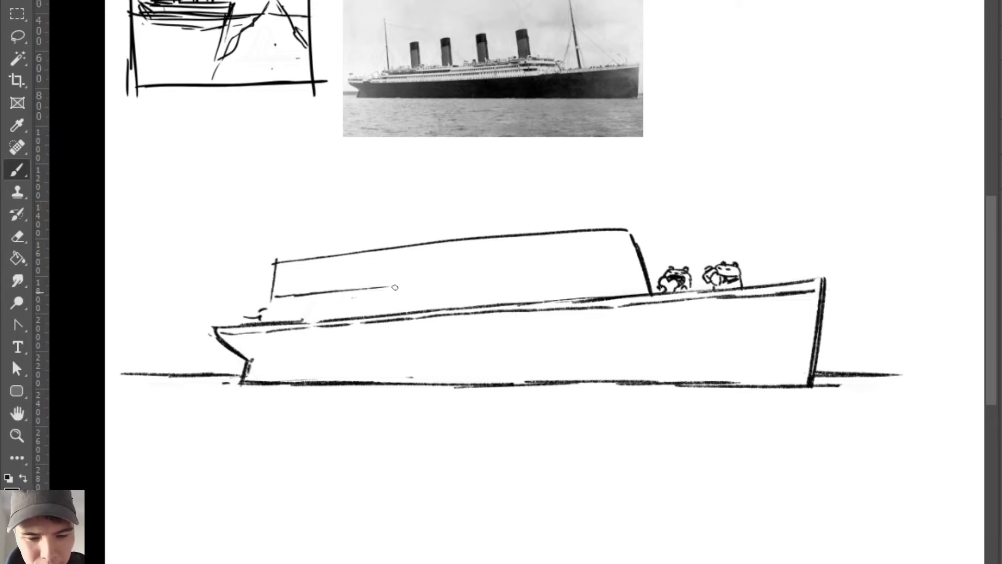
Step: Draw a dividing deck line across the middle of the superstructure from its rear wall to its slanted front
{"action": "left_click_drag", "start_coordinate": [333, 285], "coordinate": [528, 262]}
{"action": "left_click_drag", "start_coordinate": [458, 272], "coordinate": [603, 259]}
{"action": "left_click_drag", "start_coordinate": [410, 282], "coordinate": [637, 258]}
{"action": "key", "text": "e"}
{"action": "key", "text": "b"}
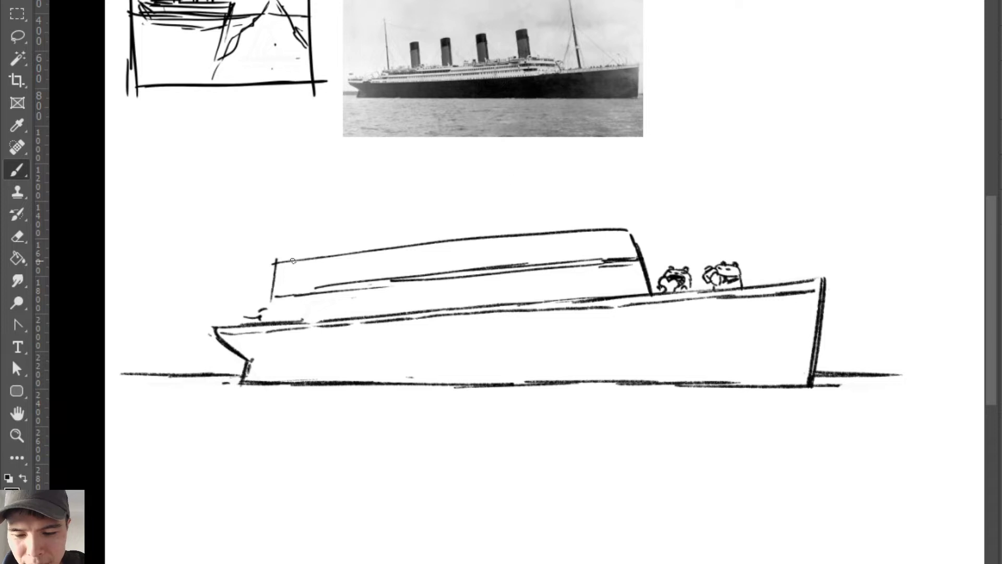
Step: Add an upper roof line, vertical dividing lines and an arched opening near the front of the superstructure
{"action": "mouse_move", "coordinate": [293, 260]}
{"action": "left_mouse_down"}
{"action": "mouse_move", "coordinate": [598, 223]}
{"action": "mouse_move", "coordinate": [598, 289]}
{"action": "left_mouse_up"}
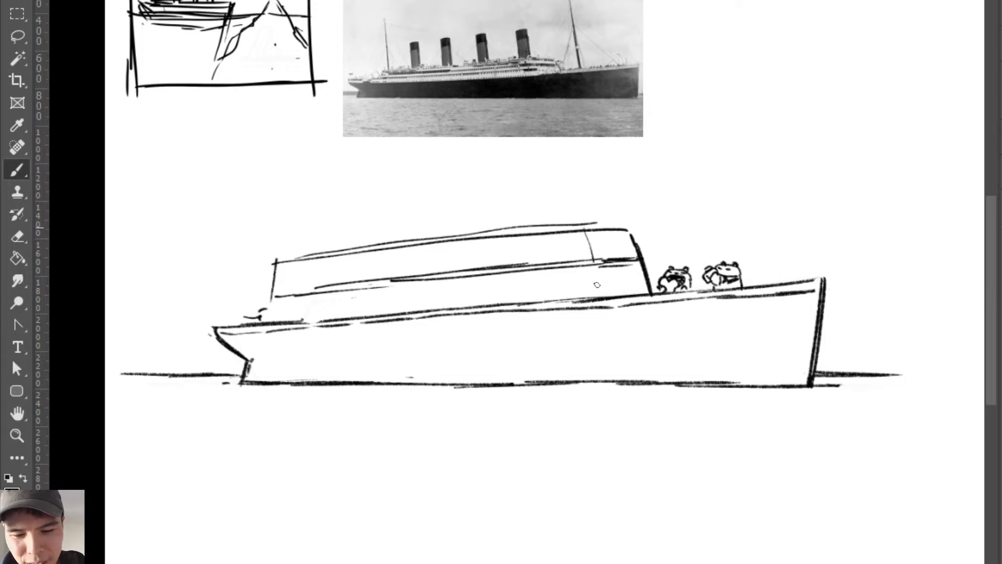
{"action": "mouse_move", "coordinate": [575, 224]}
{"action": "left_mouse_down"}
{"action": "mouse_move", "coordinate": [598, 282]}
{"action": "mouse_move", "coordinate": [598, 266]}
{"action": "mouse_move", "coordinate": [632, 259]}
{"action": "mouse_move", "coordinate": [611, 259]}
{"action": "mouse_move", "coordinate": [652, 254]}
{"action": "mouse_move", "coordinate": [651, 264]}
{"action": "mouse_move", "coordinate": [626, 251]}
{"action": "left_mouse_up"}
{"action": "key", "text": "e"}
{"action": "key", "text": "b"}
Step: Start the foremost funnel with its rear edge and a short top stroke above the superstructure
{"action": "mouse_move", "coordinate": [514, 157]}
{"action": "left_mouse_down"}
{"action": "mouse_move", "coordinate": [525, 235]}
{"action": "mouse_move", "coordinate": [561, 147]}
{"action": "mouse_move", "coordinate": [536, 152]}
{"action": "left_mouse_up"}
{"action": "key", "text": "ctrl"}
{"action": "key", "text": "ctrl+z"}
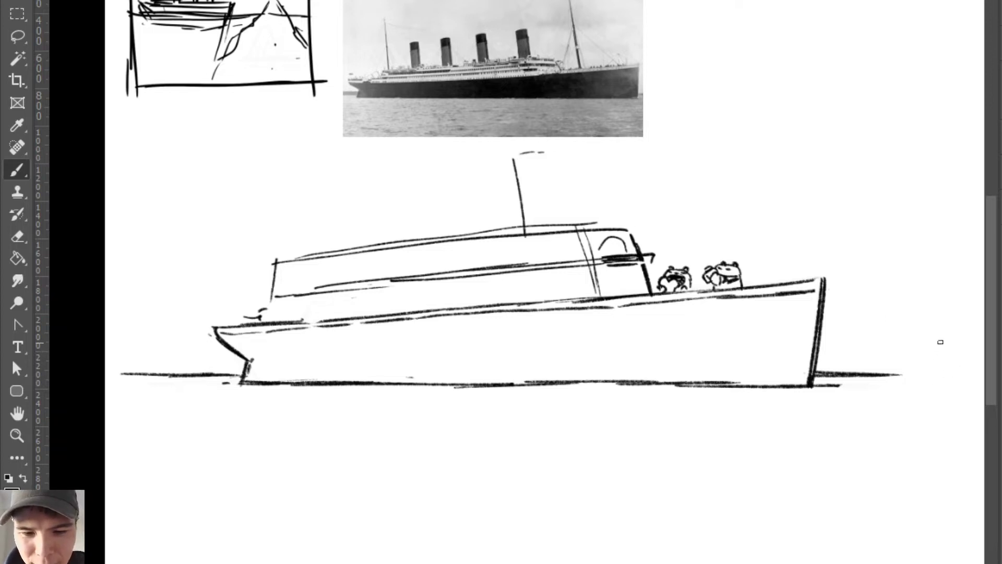
Step: Sketch a pointed iceberg with inner crack lines and a flat base in the water ahead of the bow
{"action": "mouse_move", "coordinate": [934, 332]}
{"action": "left_mouse_down"}
{"action": "mouse_move", "coordinate": [871, 417]}
{"action": "mouse_move", "coordinate": [960, 419]}
{"action": "left_mouse_up"}
{"action": "left_click_drag", "start_coordinate": [885, 416], "coordinate": [939, 412]}
{"action": "left_click_drag", "start_coordinate": [931, 369], "coordinate": [901, 413]}
{"action": "left_click_drag", "start_coordinate": [930, 334], "coordinate": [969, 421]}
{"action": "left_click_drag", "start_coordinate": [935, 389], "coordinate": [948, 415]}
{"action": "left_click_drag", "start_coordinate": [870, 424], "coordinate": [934, 423]}
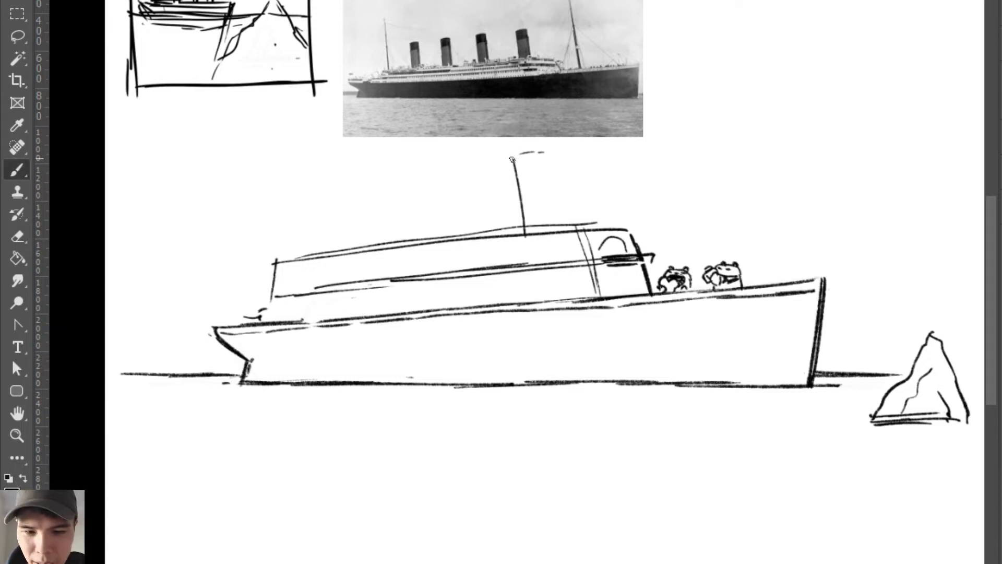
Step: Complete the foremost funnel and draw three more tall, slightly tilted funnels along the superstructure roof
{"action": "mouse_move", "coordinate": [513, 156]}
{"action": "left_mouse_down"}
{"action": "mouse_move", "coordinate": [548, 153]}
{"action": "mouse_move", "coordinate": [555, 231]}
{"action": "left_mouse_up"}
{"action": "left_click_drag", "start_coordinate": [298, 187], "coordinate": [307, 259]}
{"action": "mouse_move", "coordinate": [295, 186]}
{"action": "left_mouse_down"}
{"action": "mouse_move", "coordinate": [326, 181]}
{"action": "mouse_move", "coordinate": [333, 255]}
{"action": "left_mouse_up"}
{"action": "left_click_drag", "start_coordinate": [354, 177], "coordinate": [363, 246]}
{"action": "mouse_move", "coordinate": [353, 176]}
{"action": "left_mouse_down"}
{"action": "mouse_move", "coordinate": [380, 170]}
{"action": "mouse_move", "coordinate": [394, 243]}
{"action": "left_mouse_up"}
{"action": "mouse_move", "coordinate": [436, 170]}
{"action": "left_mouse_down"}
{"action": "mouse_move", "coordinate": [443, 243]}
{"action": "mouse_move", "coordinate": [462, 166]}
{"action": "left_mouse_up"}
{"action": "left_click_drag", "start_coordinate": [462, 167], "coordinate": [465, 239]}
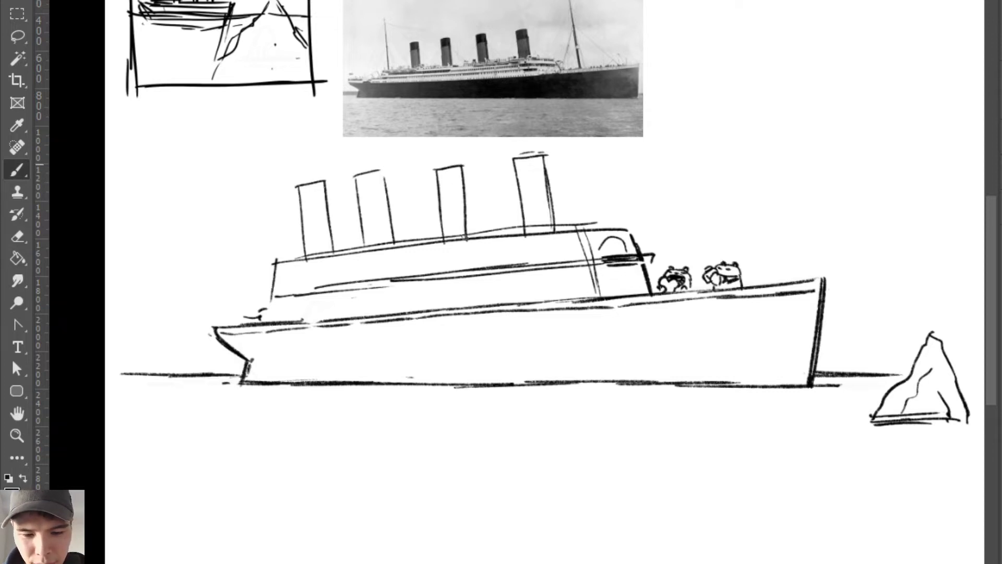
Step: Add black hatched bands to the tops of all four funnels
{"action": "mouse_move", "coordinate": [519, 183]}
{"action": "left_mouse_down"}
{"action": "mouse_move", "coordinate": [548, 179]}
{"action": "mouse_move", "coordinate": [526, 158]}
{"action": "mouse_move", "coordinate": [539, 173]}
{"action": "left_mouse_up"}
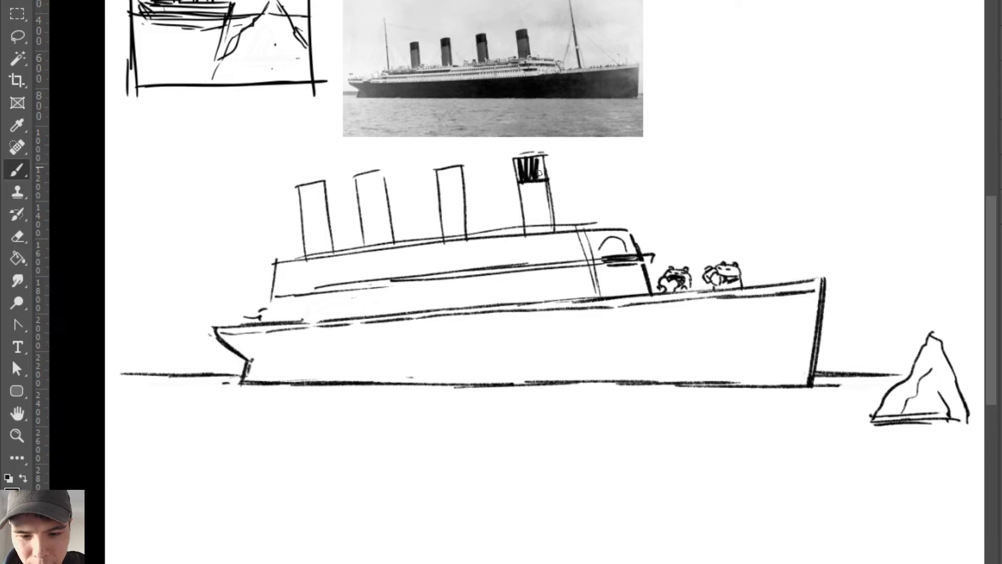
{"action": "mouse_move", "coordinate": [452, 174]}
{"action": "left_mouse_down"}
{"action": "mouse_move", "coordinate": [444, 193]}
{"action": "mouse_move", "coordinate": [440, 172]}
{"action": "mouse_move", "coordinate": [459, 188]}
{"action": "left_mouse_up"}
{"action": "mouse_move", "coordinate": [357, 195]}
{"action": "left_mouse_down"}
{"action": "mouse_move", "coordinate": [380, 192]}
{"action": "mouse_move", "coordinate": [364, 177]}
{"action": "mouse_move", "coordinate": [374, 190]}
{"action": "mouse_move", "coordinate": [384, 173]}
{"action": "mouse_move", "coordinate": [300, 208]}
{"action": "mouse_move", "coordinate": [334, 203]}
{"action": "mouse_move", "coordinate": [303, 187]}
{"action": "mouse_move", "coordinate": [325, 188]}
{"action": "mouse_move", "coordinate": [305, 206]}
{"action": "mouse_move", "coordinate": [298, 191]}
{"action": "mouse_move", "coordinate": [297, 211]}
{"action": "left_mouse_up"}
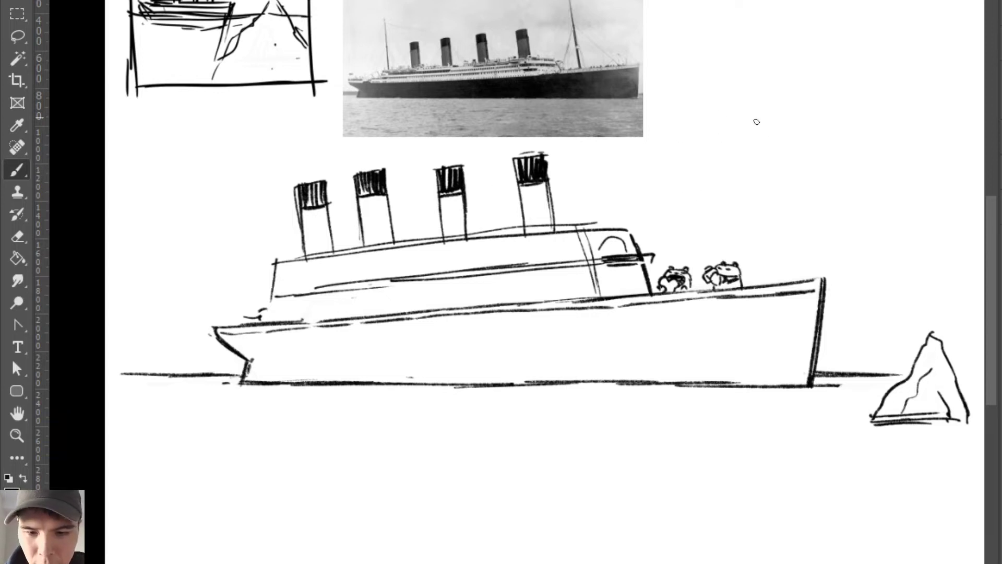
Step: Draw a tall mast with splayed supports above the foredeck characters and erase the stray marks behind the superstructure
{"action": "left_click_drag", "start_coordinate": [683, 158], "coordinate": [692, 242]}
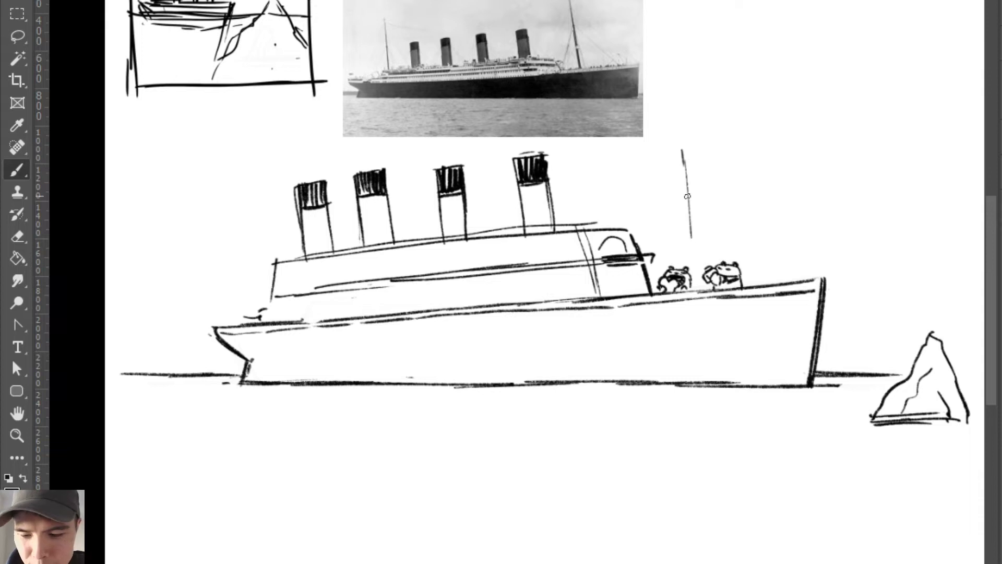
{"action": "left_click_drag", "start_coordinate": [681, 151], "coordinate": [693, 258]}
{"action": "mouse_move", "coordinate": [689, 212]}
{"action": "left_mouse_down"}
{"action": "mouse_move", "coordinate": [667, 266]}
{"action": "mouse_move", "coordinate": [718, 250]}
{"action": "left_mouse_up"}
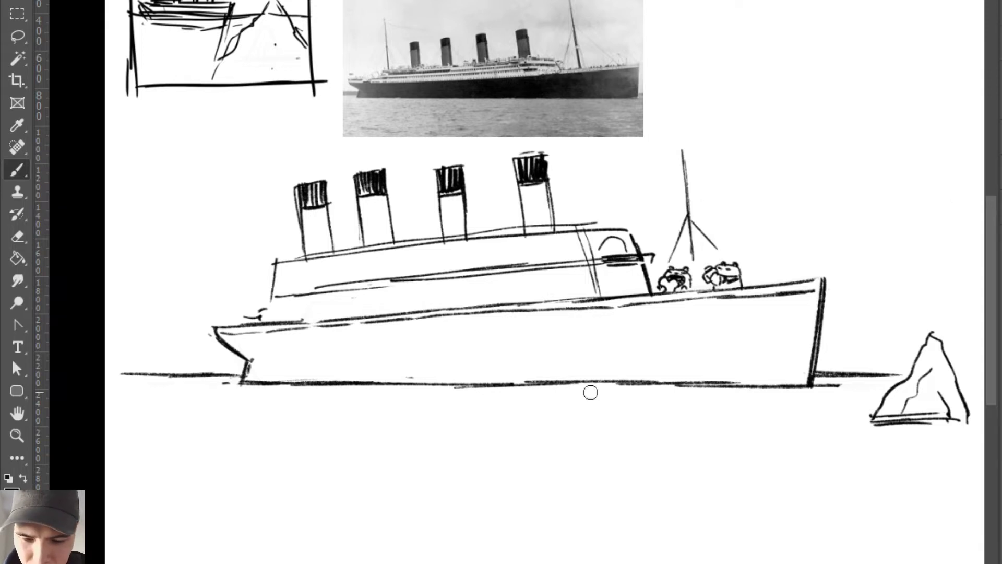
{"action": "key", "text": "e"}
{"action": "left_click_drag", "start_coordinate": [274, 312], "coordinate": [250, 317]}
{"action": "key", "text": "b"}
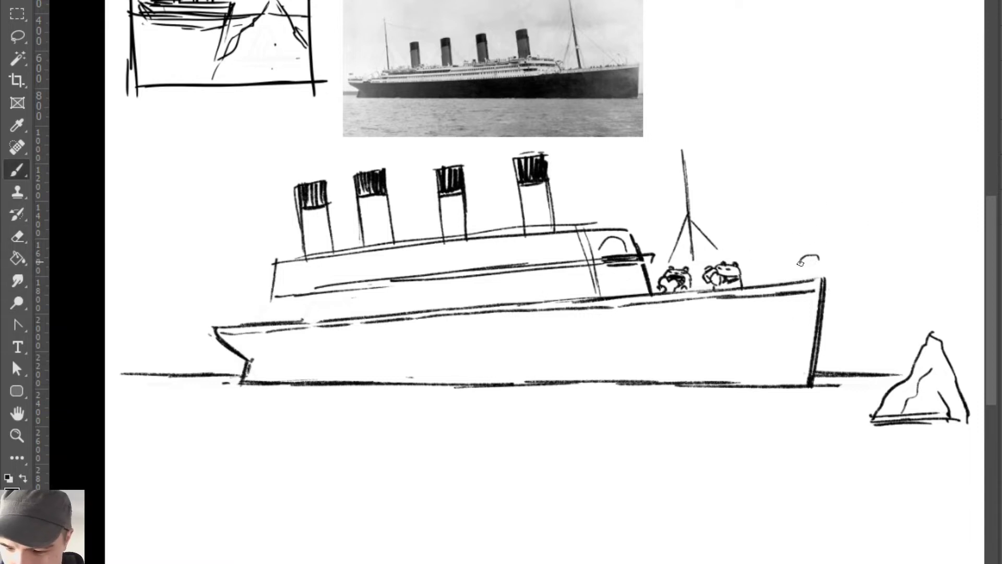
{"action": "left_click_drag", "start_coordinate": [802, 257], "coordinate": [794, 260]}
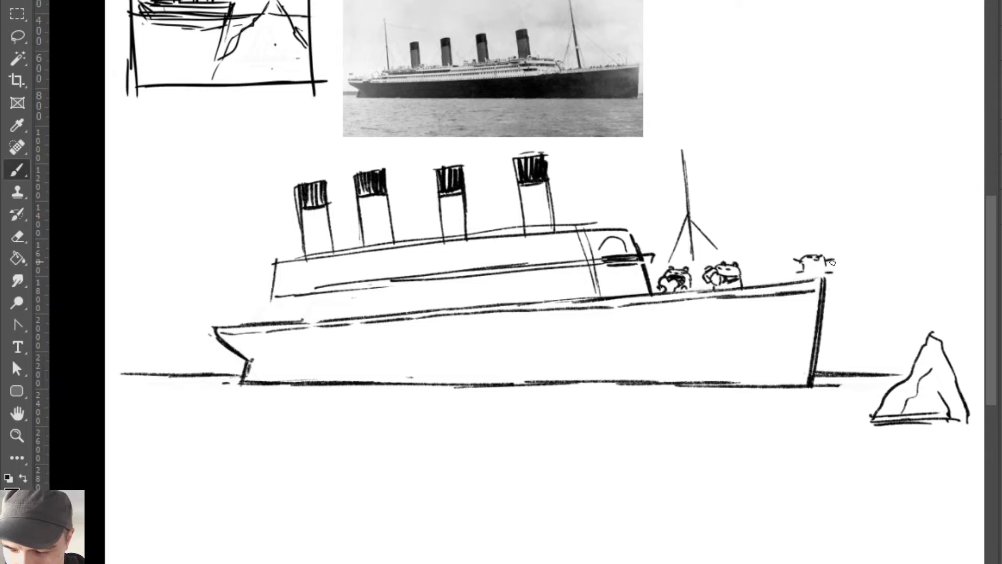
{"action": "key", "text": "e"}
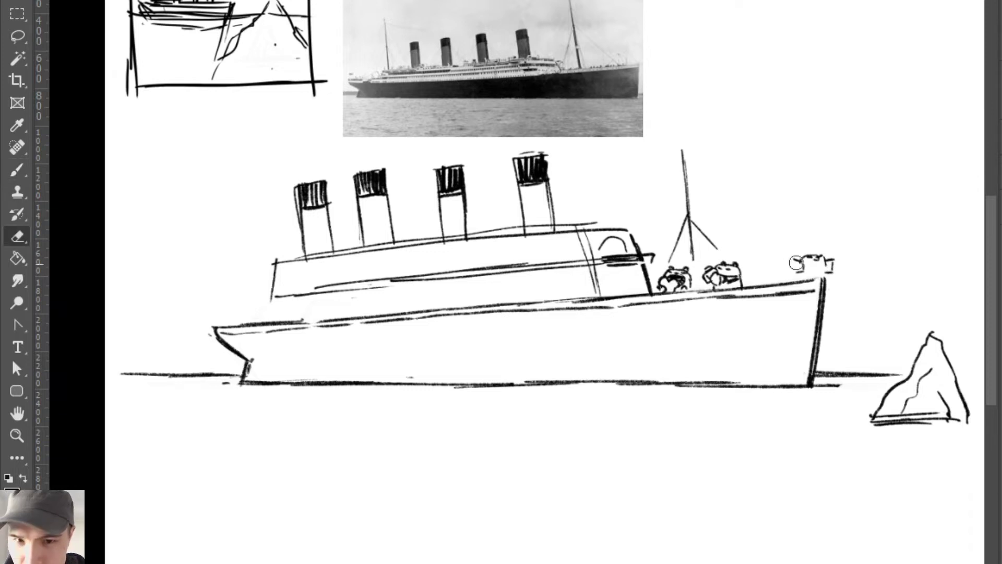
{"action": "mouse_move", "coordinate": [794, 261]}
{"action": "left_mouse_down"}
{"action": "mouse_move", "coordinate": [814, 257]}
{"action": "mouse_move", "coordinate": [829, 269]}
{"action": "left_mouse_up"}
Step: Sketch a third small cartoon character with outstretched arms at the very tip of the bow
{"action": "key", "text": "b"}
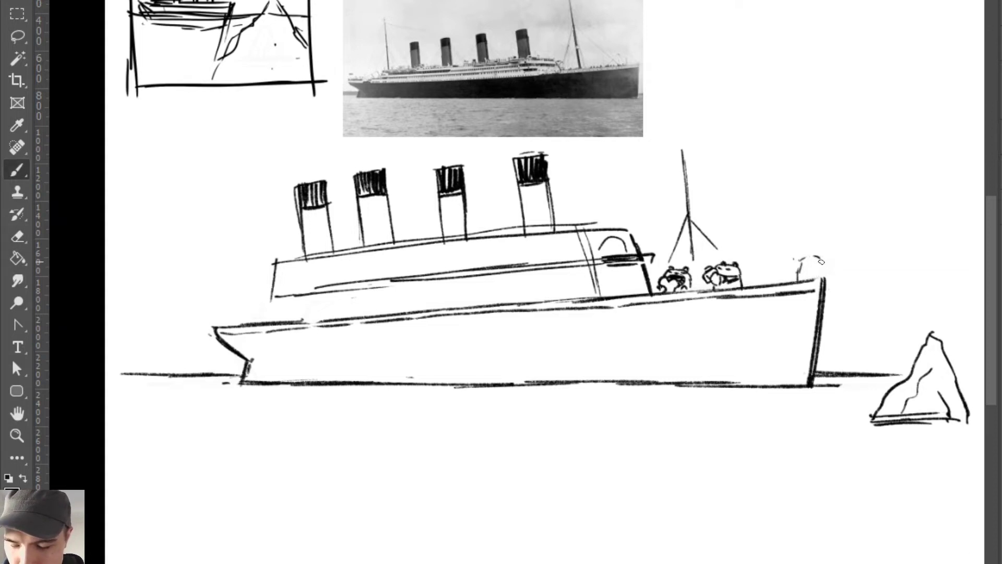
{"action": "key", "text": "e"}
{"action": "mouse_move", "coordinate": [810, 264]}
{"action": "left_mouse_down"}
{"action": "mouse_move", "coordinate": [800, 252]}
{"action": "mouse_move", "coordinate": [799, 261]}
{"action": "left_mouse_up"}
{"action": "key", "text": "b"}
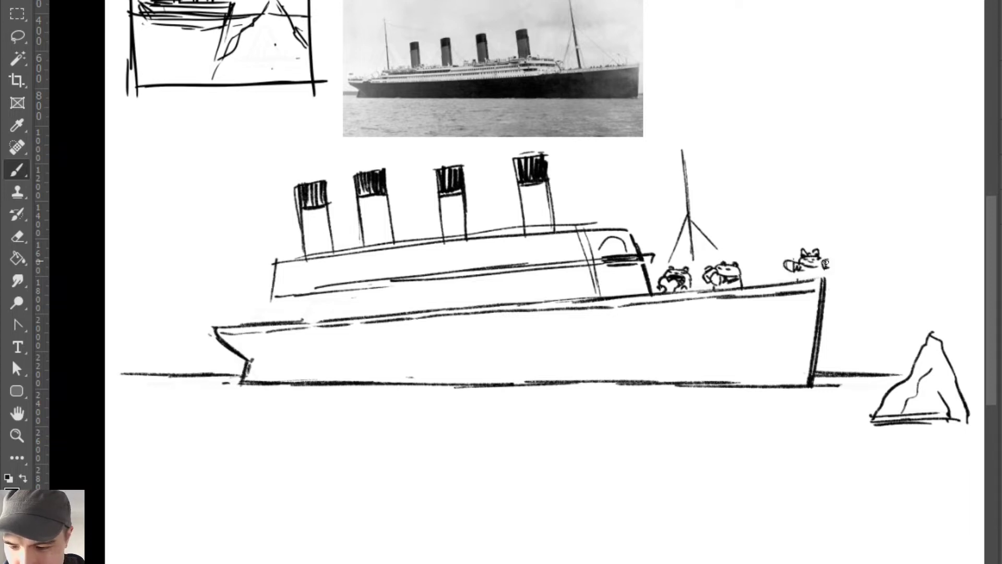
{"action": "left_click_drag", "start_coordinate": [827, 266], "coordinate": [833, 265]}
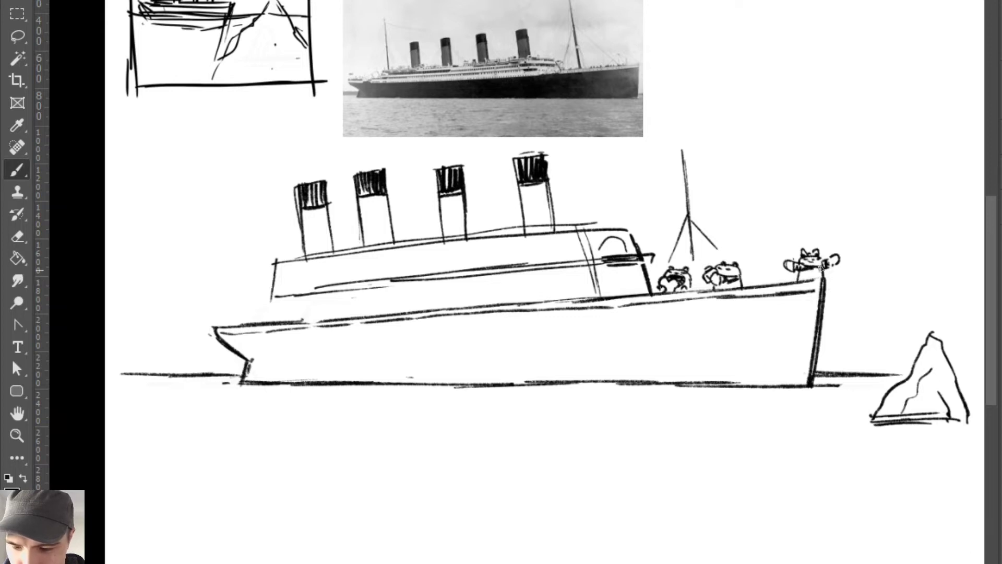
Step: Sketch a second small cartoon character with outstretched arms directly behind the one at the tip of the bow
{"action": "left_click_drag", "start_coordinate": [786, 256], "coordinate": [806, 247]}
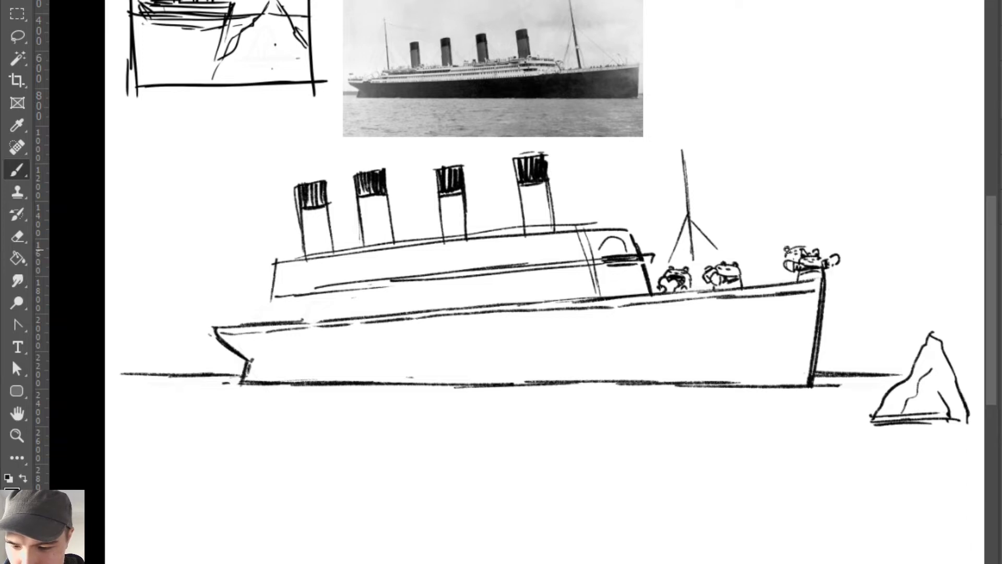
{"action": "mouse_move", "coordinate": [787, 251]}
{"action": "left_mouse_down"}
{"action": "mouse_move", "coordinate": [809, 249]}
{"action": "mouse_move", "coordinate": [771, 264]}
{"action": "mouse_move", "coordinate": [779, 258]}
{"action": "mouse_move", "coordinate": [785, 284]}
{"action": "left_mouse_up"}
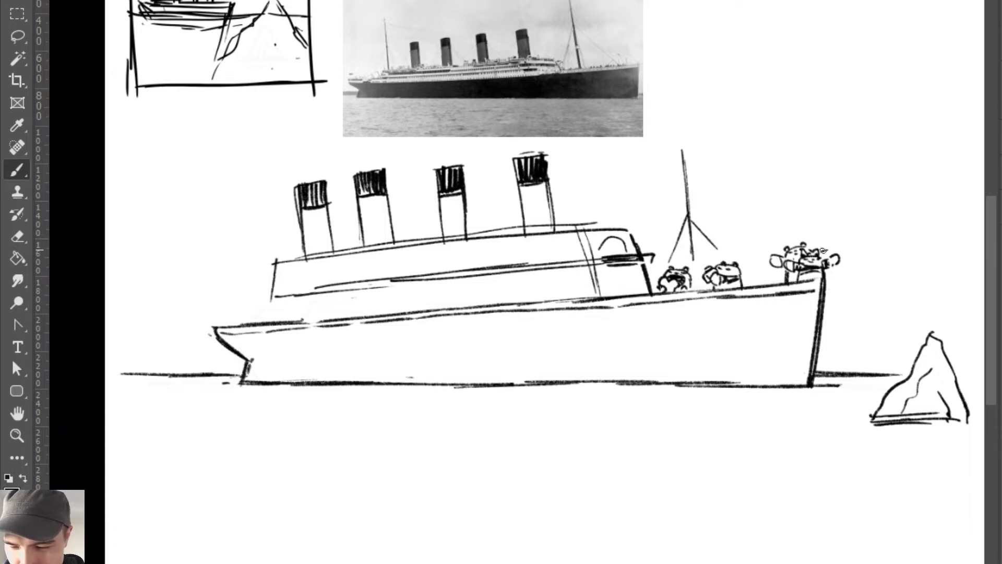
{"action": "left_click_drag", "start_coordinate": [834, 252], "coordinate": [827, 257]}
{"action": "key", "text": "ctrl+z"}
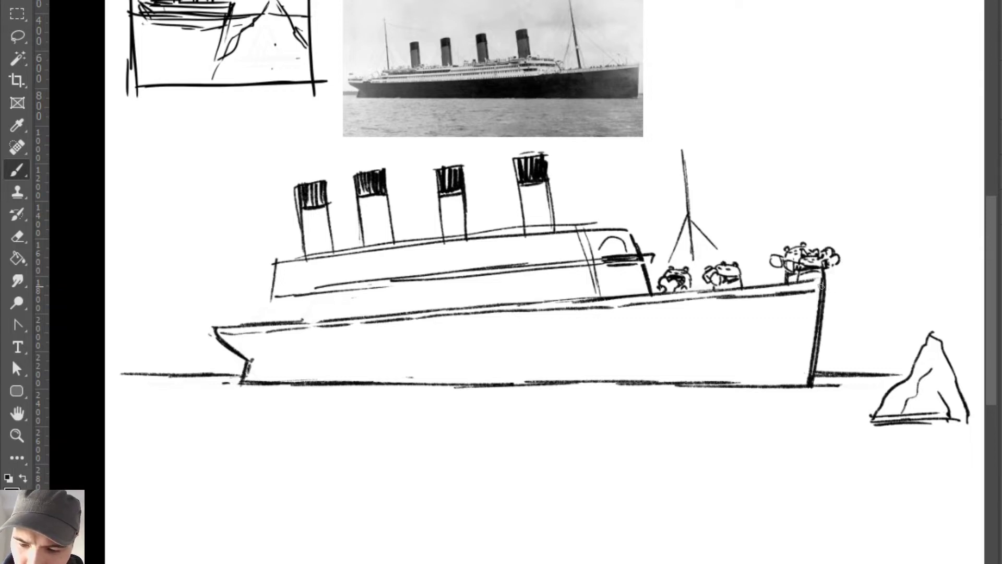
Step: Erase the bow's front edge and redraw it slightly farther forward, extending the deck line to meet it
{"action": "key", "text": "e"}
{"action": "mouse_move", "coordinate": [821, 285]}
{"action": "left_mouse_down"}
{"action": "mouse_move", "coordinate": [809, 349]}
{"action": "mouse_move", "coordinate": [815, 327]}
{"action": "mouse_move", "coordinate": [818, 373]}
{"action": "mouse_move", "coordinate": [835, 287]}
{"action": "left_mouse_up"}
{"action": "key", "text": "b"}
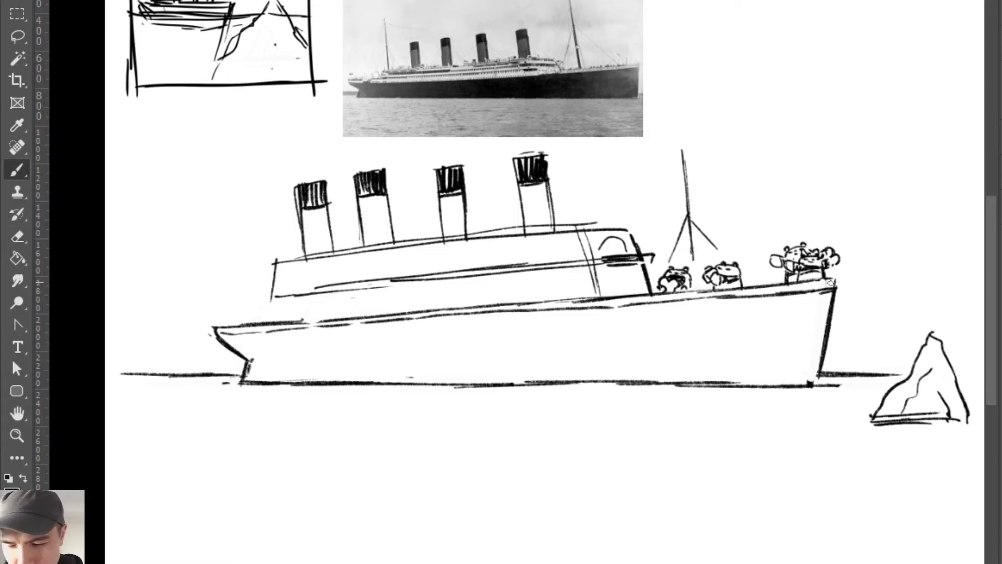
Step: Add a short deck line at the rear of the superstructure and draw a tall thickened mast near the stern
{"action": "left_click", "coordinate": [281, 290]}
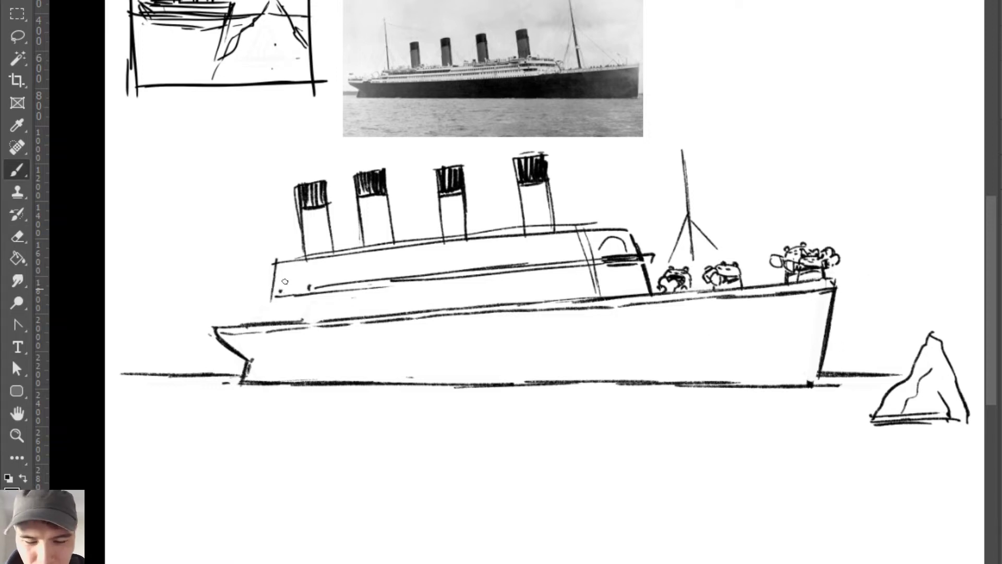
{"action": "left_click_drag", "start_coordinate": [285, 289], "coordinate": [310, 285]}
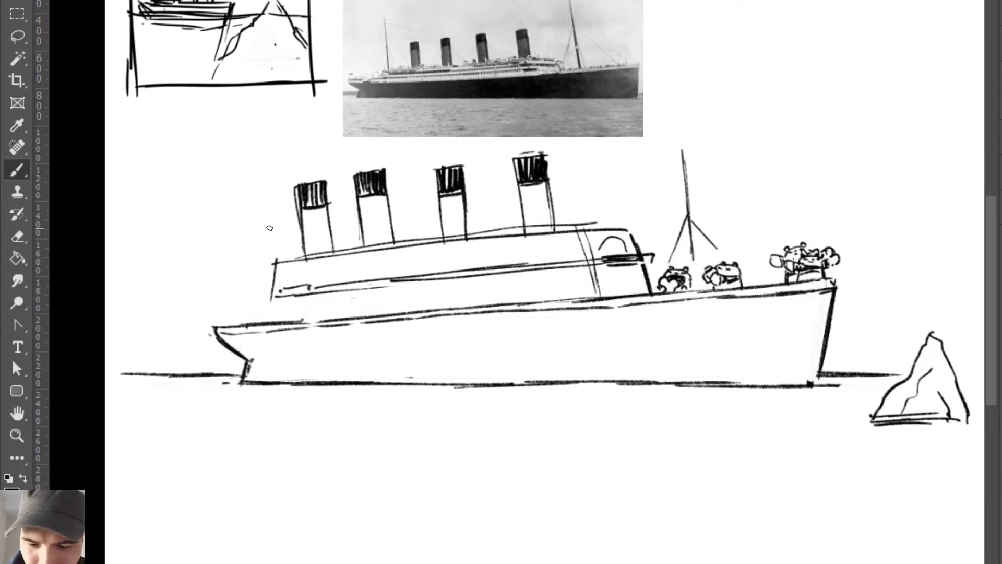
{"action": "left_click_drag", "start_coordinate": [253, 179], "coordinate": [258, 324]}
{"action": "left_click_drag", "start_coordinate": [256, 274], "coordinate": [259, 319]}
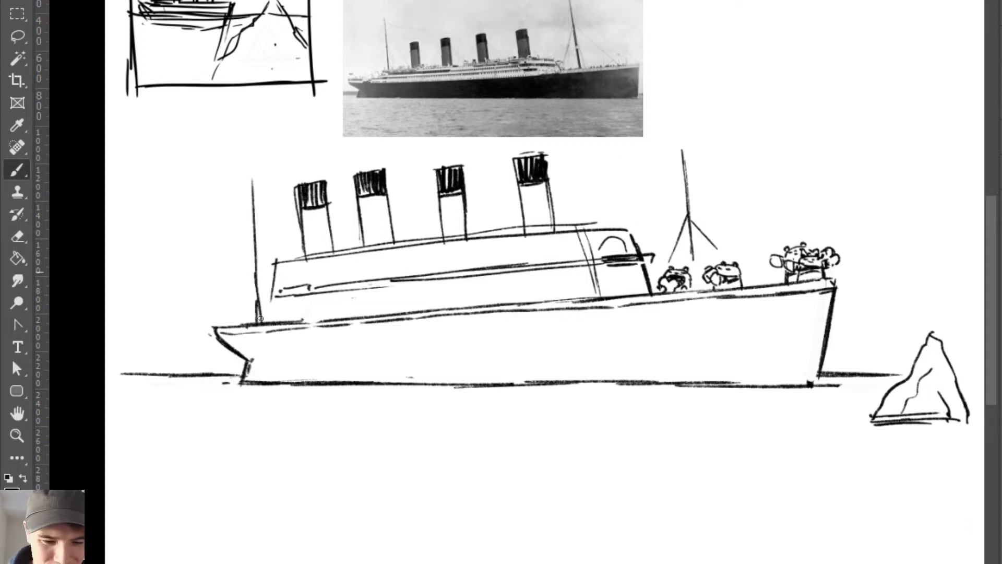
{"action": "left_click_drag", "start_coordinate": [252, 190], "coordinate": [256, 321]}
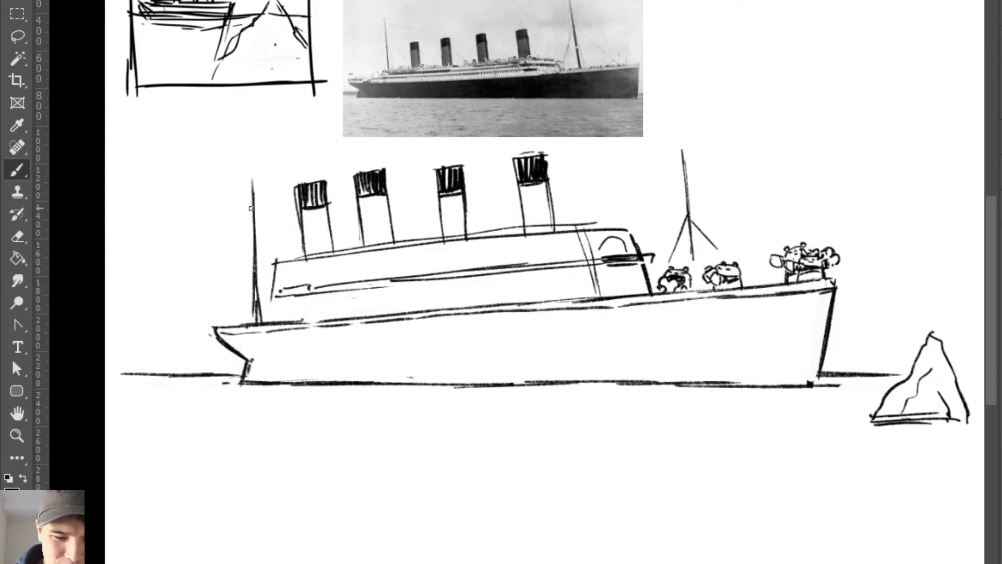
Step: Draw thin rigging lines from the stern mast to the stern tip and from the front mast down to the foredeck
{"action": "left_click_drag", "start_coordinate": [254, 199], "coordinate": [224, 323]}
{"action": "key", "text": "ctrl+z"}
{"action": "left_click_drag", "start_coordinate": [255, 192], "coordinate": [217, 327]}
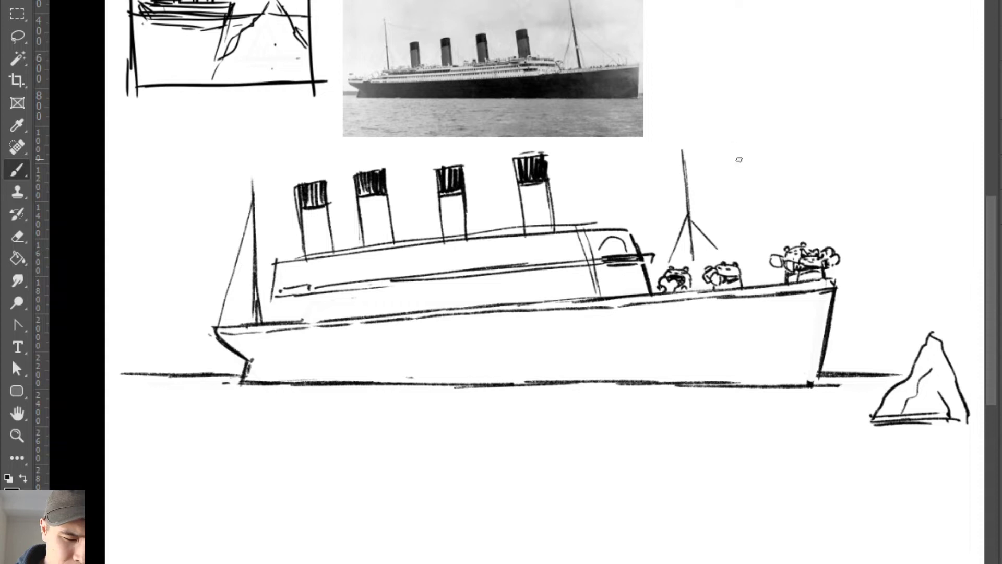
{"action": "left_click_drag", "start_coordinate": [684, 168], "coordinate": [762, 294]}
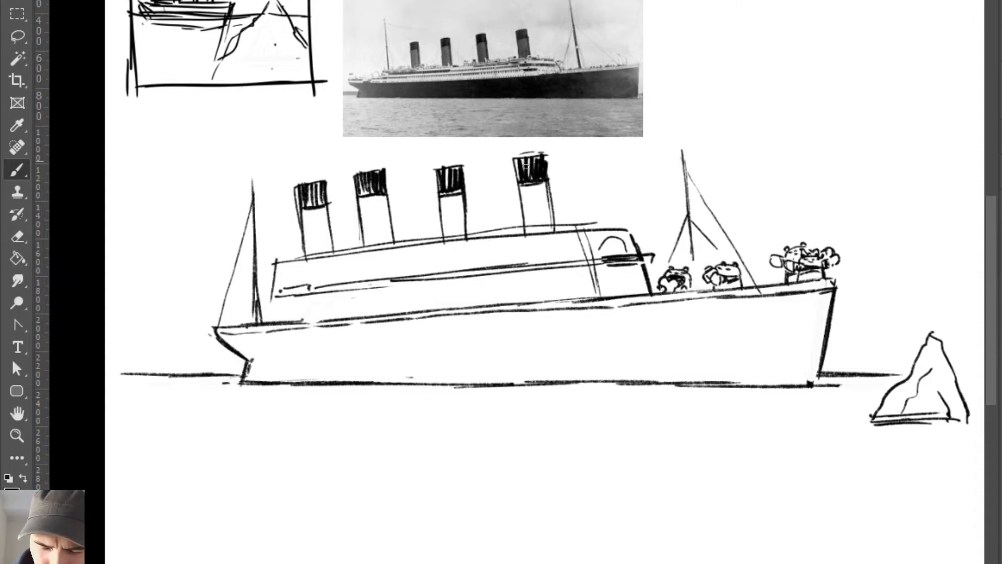
Step: Add thin slanted support cables running from the sides of the funnels down to the superstructure roof
{"action": "mouse_move", "coordinate": [463, 185]}
{"action": "left_mouse_down"}
{"action": "mouse_move", "coordinate": [480, 234]}
{"action": "mouse_move", "coordinate": [433, 246]}
{"action": "left_mouse_up"}
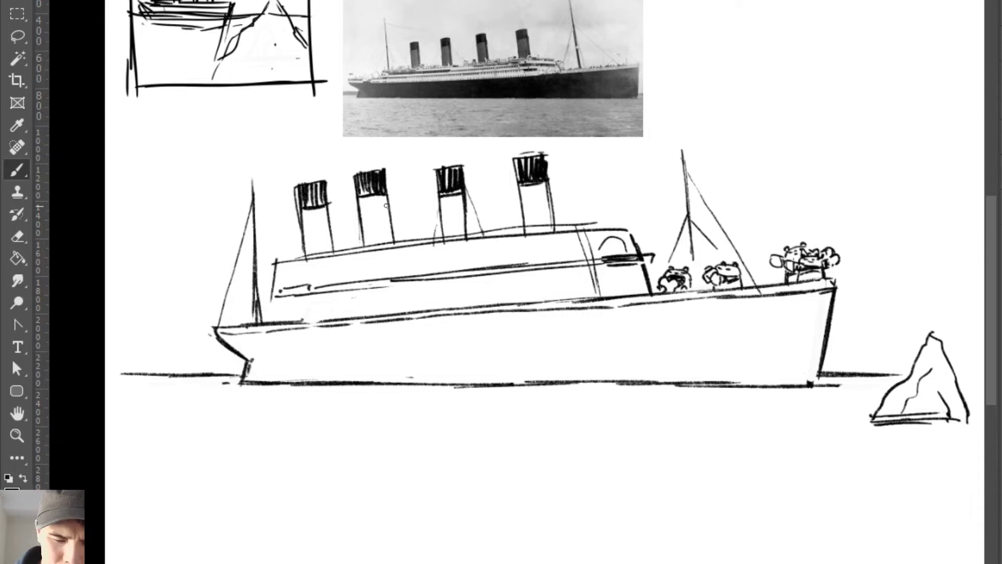
{"action": "left_click_drag", "start_coordinate": [387, 209], "coordinate": [402, 244]}
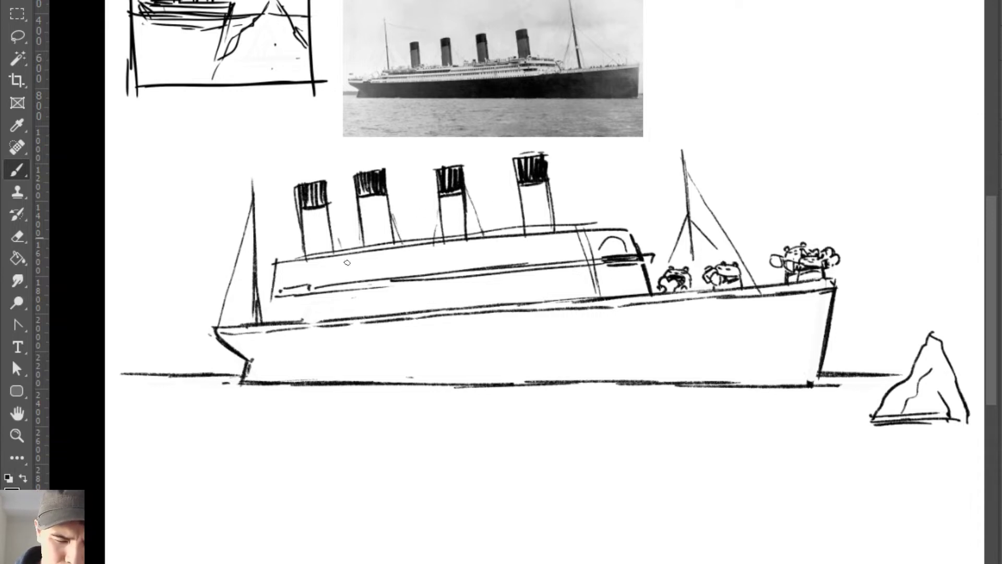
{"action": "left_click_drag", "start_coordinate": [515, 180], "coordinate": [512, 244]}
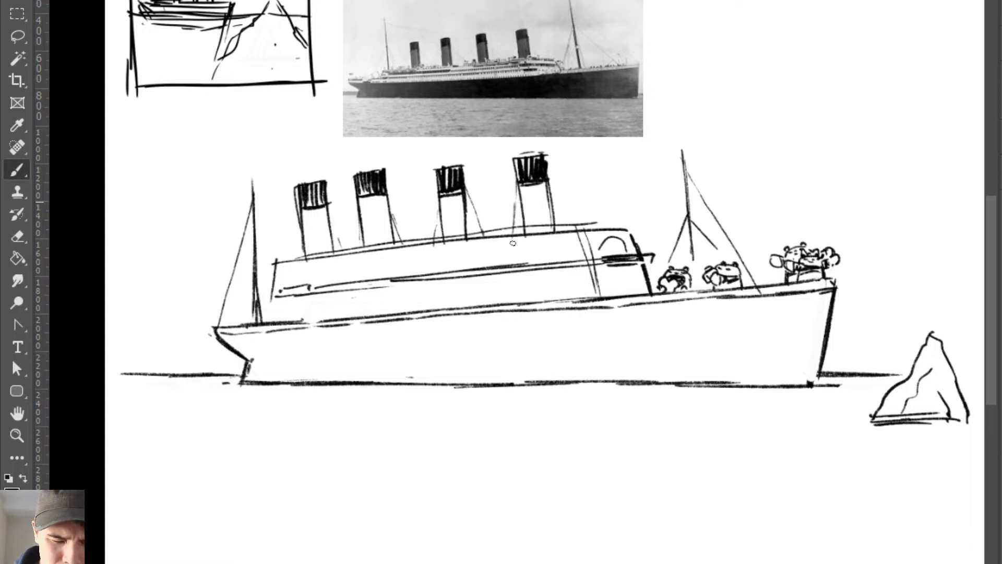
{"action": "left_click_drag", "start_coordinate": [553, 186], "coordinate": [567, 229]}
{"action": "left_click_drag", "start_coordinate": [551, 191], "coordinate": [554, 239]}
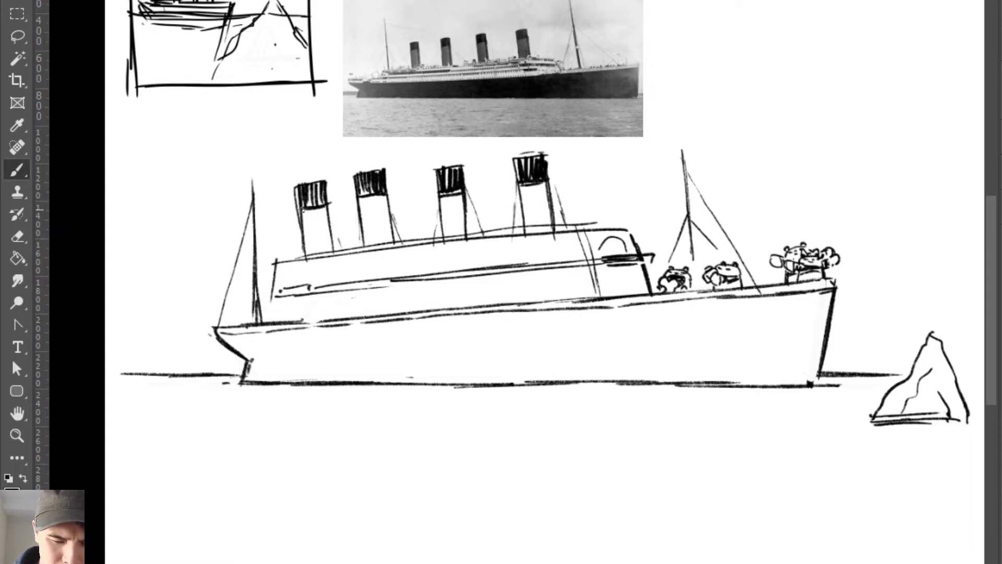
Step: Add vertical shading lines inside all four funnels and reinforce the top rims of the two foremost funnels
{"action": "left_click_drag", "start_coordinate": [304, 208], "coordinate": [308, 258]}
{"action": "left_click_drag", "start_coordinate": [359, 198], "coordinate": [371, 242]}
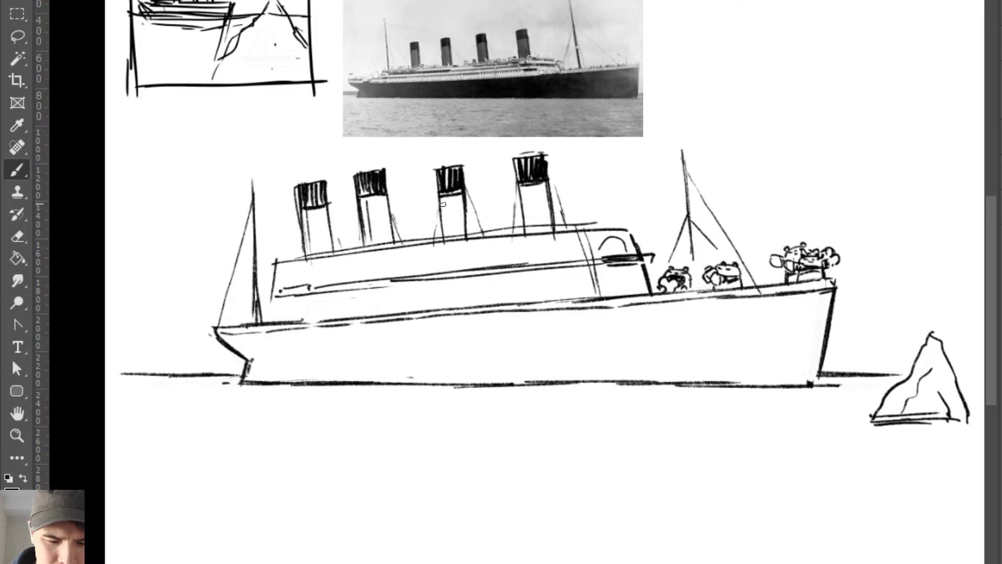
{"action": "mouse_move", "coordinate": [440, 202]}
{"action": "left_mouse_down"}
{"action": "mouse_move", "coordinate": [445, 234]}
{"action": "mouse_move", "coordinate": [464, 224]}
{"action": "left_mouse_up"}
{"action": "left_click_drag", "start_coordinate": [522, 193], "coordinate": [526, 232]}
{"action": "left_click_drag", "start_coordinate": [528, 195], "coordinate": [530, 230]}
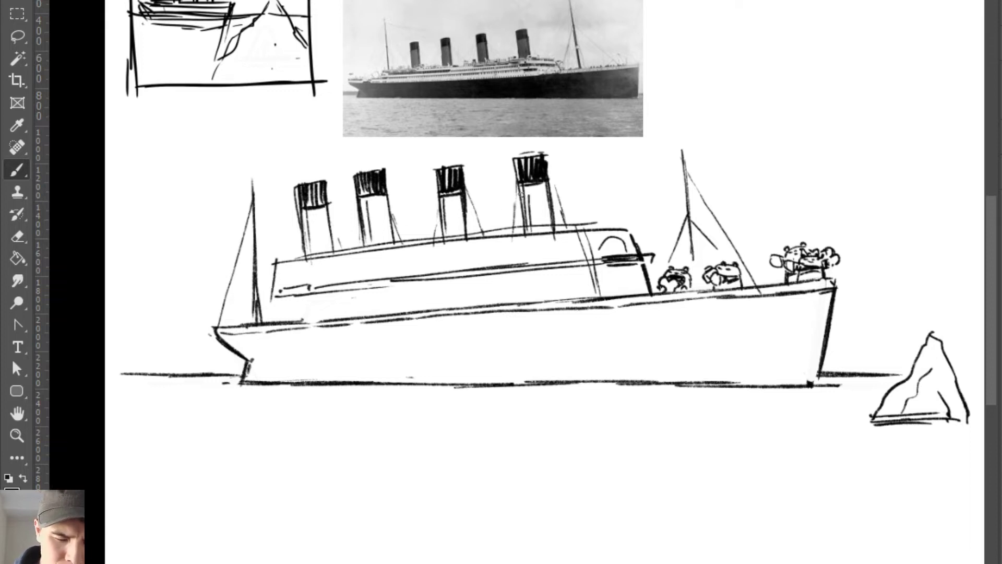
{"action": "left_click_drag", "start_coordinate": [435, 167], "coordinate": [465, 162]}
{"action": "left_click_drag", "start_coordinate": [525, 156], "coordinate": [543, 152]}
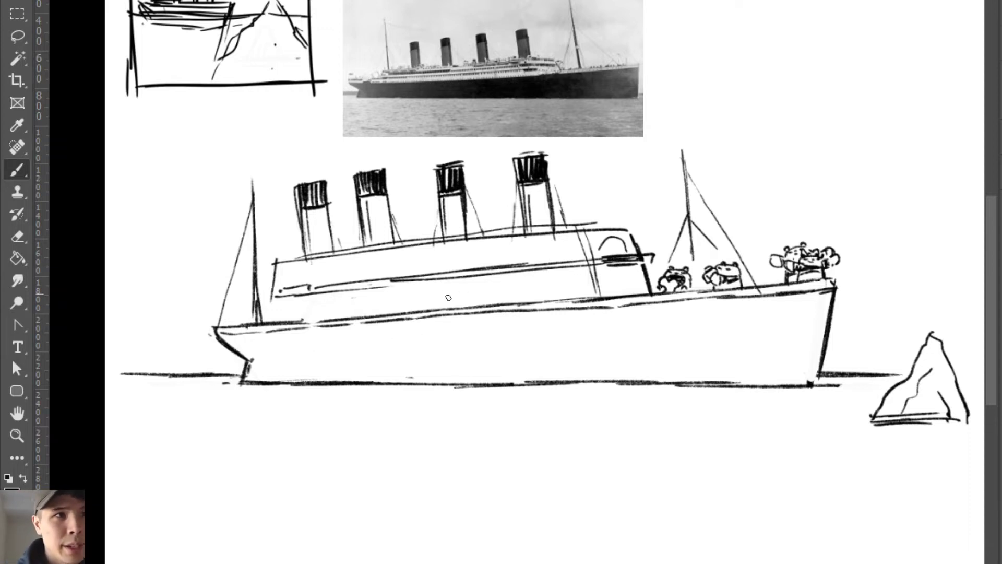
Step: Sketch two small round-eared characters side by side on the lower deck amidships, the rear one with raised arms
{"action": "key", "text": "z"}
{"action": "mouse_move", "coordinate": [520, 291]}
{"action": "left_mouse_down"}
{"action": "mouse_move", "coordinate": [558, 284]}
{"action": "mouse_move", "coordinate": [537, 296]}
{"action": "left_mouse_up"}
{"action": "key", "text": "b"}
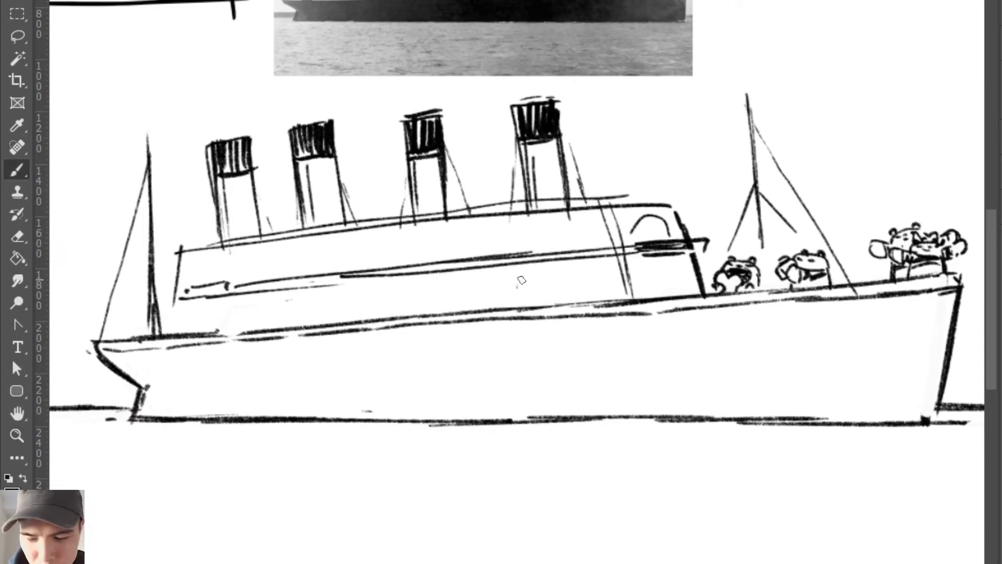
{"action": "key", "text": "alt"}
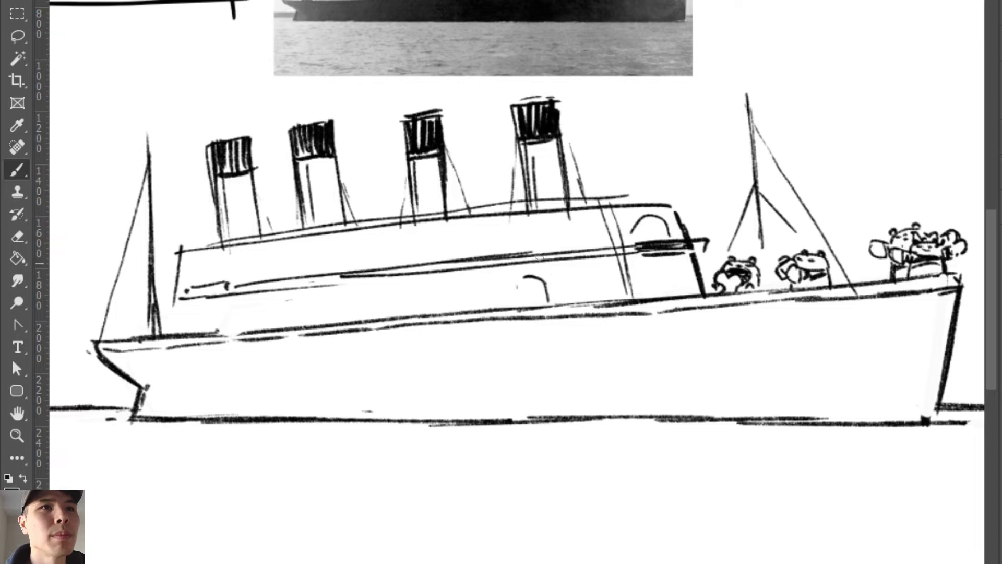
{"action": "key", "text": "e"}
{"action": "mouse_move", "coordinate": [539, 276]}
{"action": "left_mouse_down"}
{"action": "mouse_move", "coordinate": [522, 287]}
{"action": "mouse_move", "coordinate": [548, 284]}
{"action": "mouse_move", "coordinate": [546, 295]}
{"action": "mouse_move", "coordinate": [519, 303]}
{"action": "mouse_move", "coordinate": [514, 290]}
{"action": "mouse_move", "coordinate": [526, 280]}
{"action": "left_mouse_up"}
{"action": "key", "text": "b"}
{"action": "key", "text": "e"}
{"action": "key", "text": "b"}
{"action": "key", "text": "e"}
{"action": "key", "text": "b"}
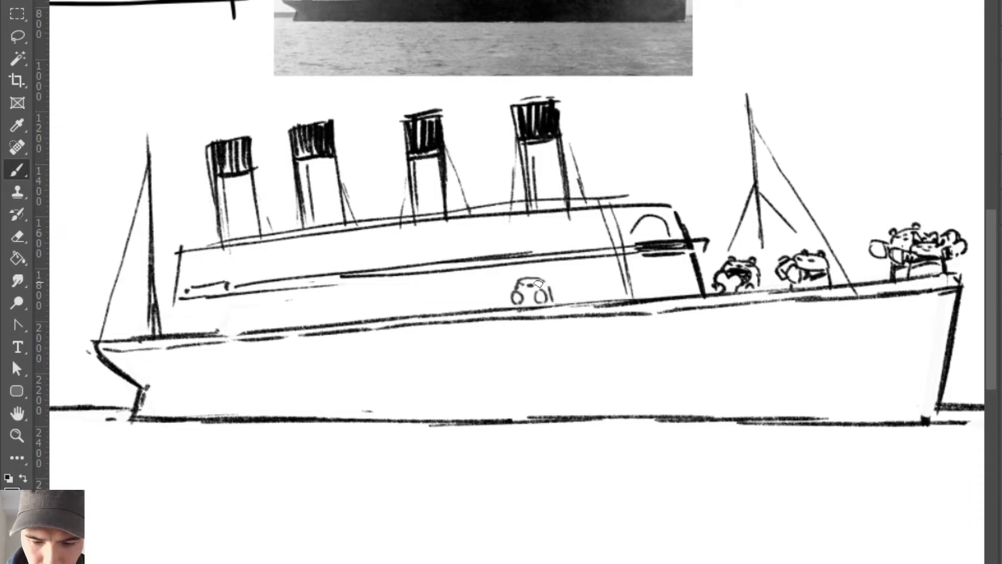
{"action": "mouse_move", "coordinate": [524, 278]}
{"action": "left_mouse_down"}
{"action": "mouse_move", "coordinate": [539, 282]}
{"action": "mouse_move", "coordinate": [534, 300]}
{"action": "left_mouse_up"}
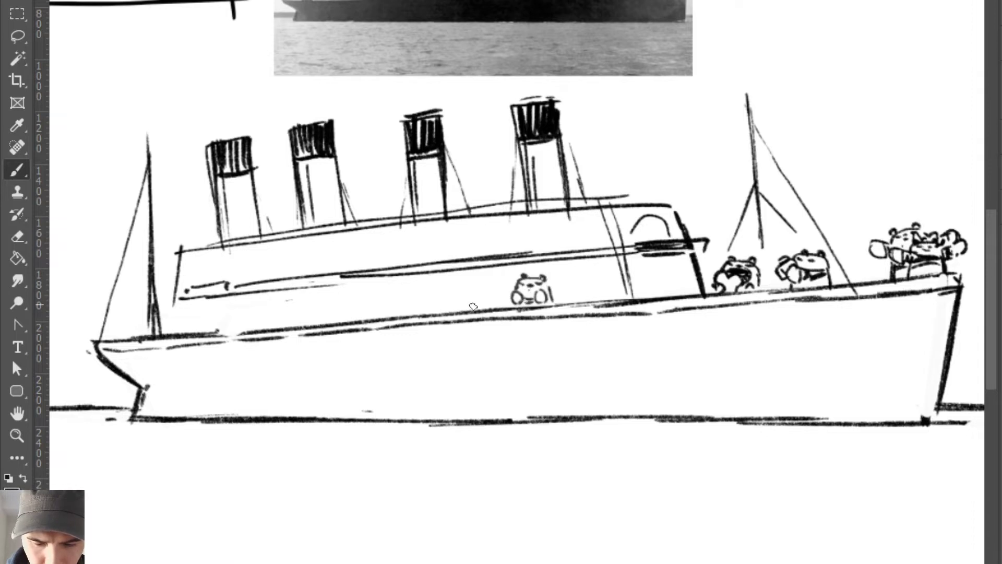
{"action": "mouse_move", "coordinate": [473, 304]}
{"action": "left_mouse_down"}
{"action": "mouse_move", "coordinate": [497, 290]}
{"action": "mouse_move", "coordinate": [503, 305]}
{"action": "mouse_move", "coordinate": [459, 288]}
{"action": "mouse_move", "coordinate": [466, 279]}
{"action": "mouse_move", "coordinate": [451, 287]}
{"action": "mouse_move", "coordinate": [508, 275]}
{"action": "mouse_move", "coordinate": [498, 268]}
{"action": "mouse_move", "coordinate": [504, 287]}
{"action": "mouse_move", "coordinate": [483, 291]}
{"action": "mouse_move", "coordinate": [496, 294]}
{"action": "mouse_move", "coordinate": [482, 291]}
{"action": "mouse_move", "coordinate": [492, 277]}
{"action": "mouse_move", "coordinate": [480, 279]}
{"action": "mouse_move", "coordinate": [490, 280]}
{"action": "mouse_move", "coordinate": [480, 299]}
{"action": "mouse_move", "coordinate": [504, 303]}
{"action": "mouse_move", "coordinate": [505, 284]}
{"action": "mouse_move", "coordinate": [509, 294]}
{"action": "mouse_move", "coordinate": [552, 295]}
{"action": "left_mouse_up"}
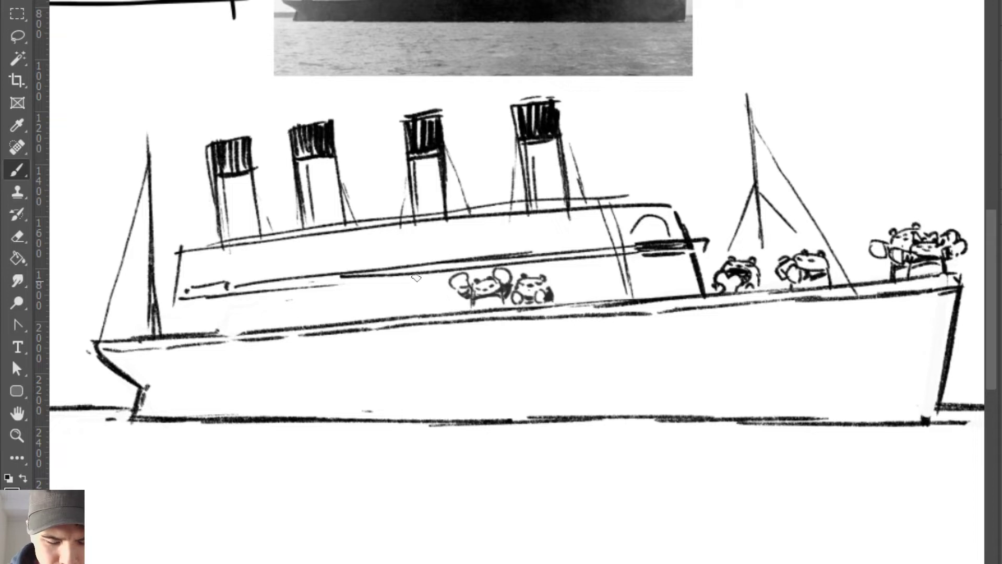
Step: Draw two small characters on the lower deck near the stern, the front one playing a violin
{"action": "mouse_move", "coordinate": [236, 334]}
{"action": "left_mouse_down"}
{"action": "mouse_move", "coordinate": [238, 310]}
{"action": "mouse_move", "coordinate": [260, 307]}
{"action": "mouse_move", "coordinate": [269, 324]}
{"action": "mouse_move", "coordinate": [267, 309]}
{"action": "mouse_move", "coordinate": [280, 311]}
{"action": "mouse_move", "coordinate": [270, 306]}
{"action": "mouse_move", "coordinate": [276, 314]}
{"action": "mouse_move", "coordinate": [299, 299]}
{"action": "mouse_move", "coordinate": [271, 320]}
{"action": "mouse_move", "coordinate": [267, 303]}
{"action": "mouse_move", "coordinate": [246, 334]}
{"action": "mouse_move", "coordinate": [233, 323]}
{"action": "mouse_move", "coordinate": [252, 304]}
{"action": "mouse_move", "coordinate": [252, 326]}
{"action": "left_mouse_up"}
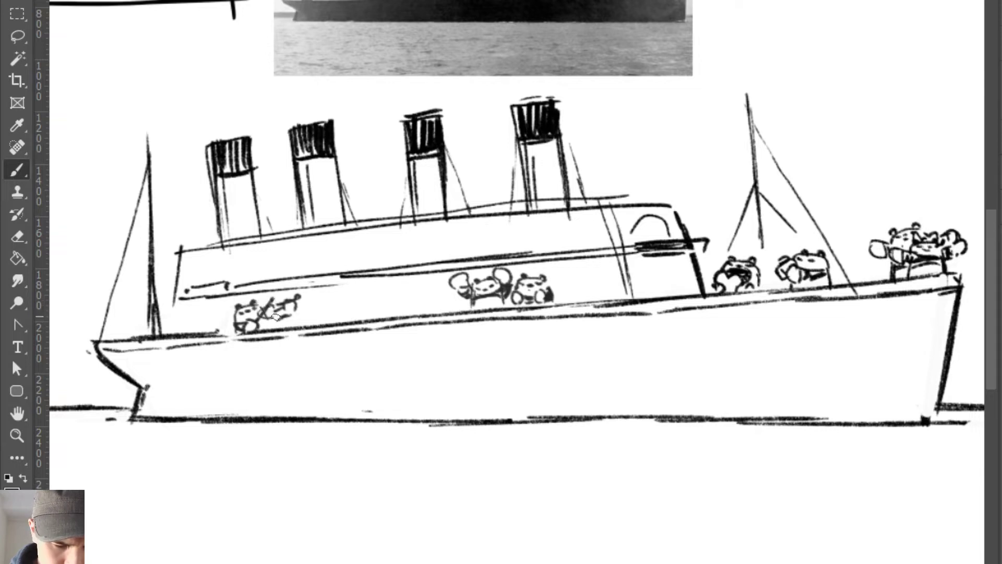
{"action": "mouse_move", "coordinate": [282, 310]}
{"action": "left_mouse_down"}
{"action": "mouse_move", "coordinate": [290, 319]}
{"action": "mouse_move", "coordinate": [263, 328]}
{"action": "mouse_move", "coordinate": [270, 334]}
{"action": "left_mouse_up"}
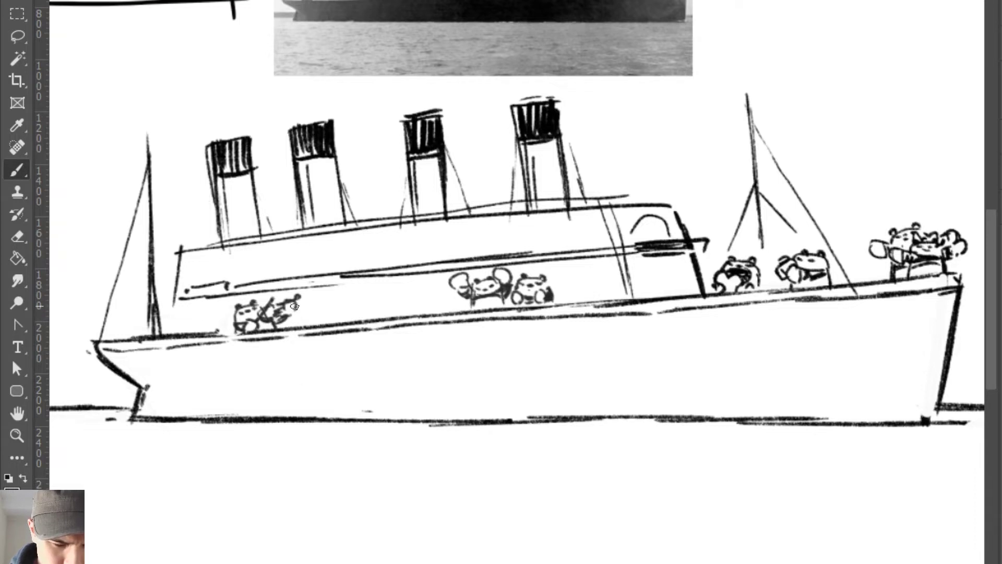
{"action": "key", "text": "e"}
{"action": "mouse_move", "coordinate": [295, 297]}
{"action": "left_mouse_down"}
{"action": "mouse_move", "coordinate": [282, 308]}
{"action": "mouse_move", "coordinate": [296, 312]}
{"action": "mouse_move", "coordinate": [277, 321]}
{"action": "left_mouse_up"}
{"action": "key", "text": "b"}
{"action": "key", "text": "ctrl+z"}
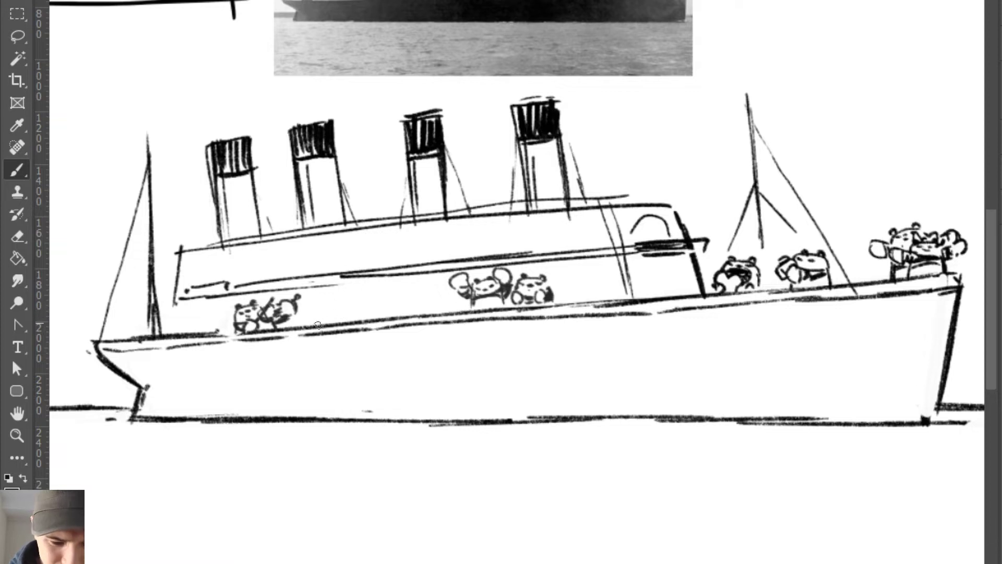
Step: Draw a third musician playing a large upright string instrument in front of the violinist, with shading on the instrument
{"action": "mouse_move", "coordinate": [337, 295]}
{"action": "left_mouse_down"}
{"action": "mouse_move", "coordinate": [323, 315]}
{"action": "mouse_move", "coordinate": [312, 300]}
{"action": "mouse_move", "coordinate": [334, 293]}
{"action": "mouse_move", "coordinate": [310, 312]}
{"action": "mouse_move", "coordinate": [319, 323]}
{"action": "mouse_move", "coordinate": [350, 316]}
{"action": "mouse_move", "coordinate": [323, 315]}
{"action": "mouse_move", "coordinate": [357, 290]}
{"action": "mouse_move", "coordinate": [359, 269]}
{"action": "mouse_move", "coordinate": [360, 321]}
{"action": "mouse_move", "coordinate": [327, 320]}
{"action": "left_mouse_up"}
{"action": "key", "text": "e"}
{"action": "key", "text": "b"}
{"action": "key", "text": "e"}
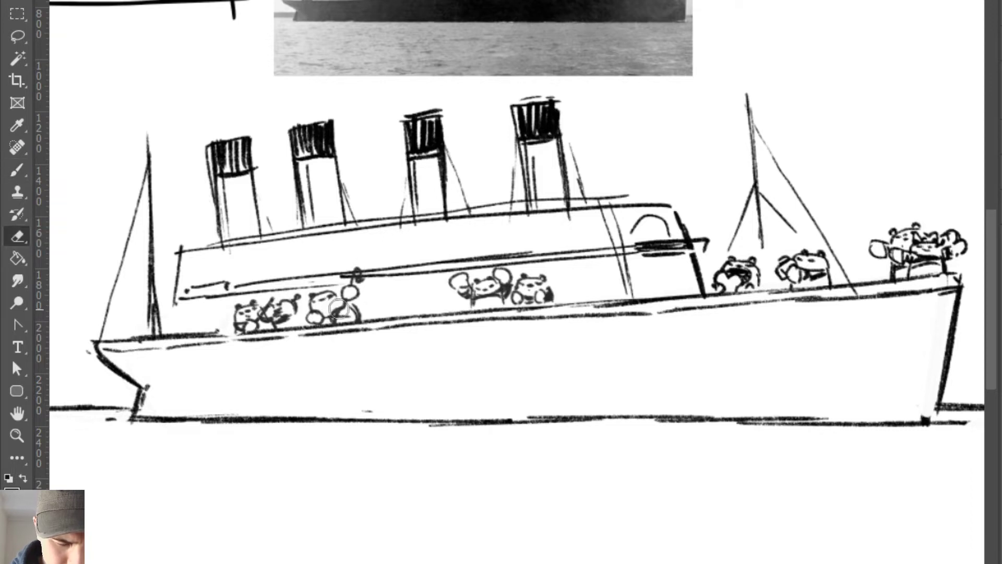
{"action": "key", "text": "b"}
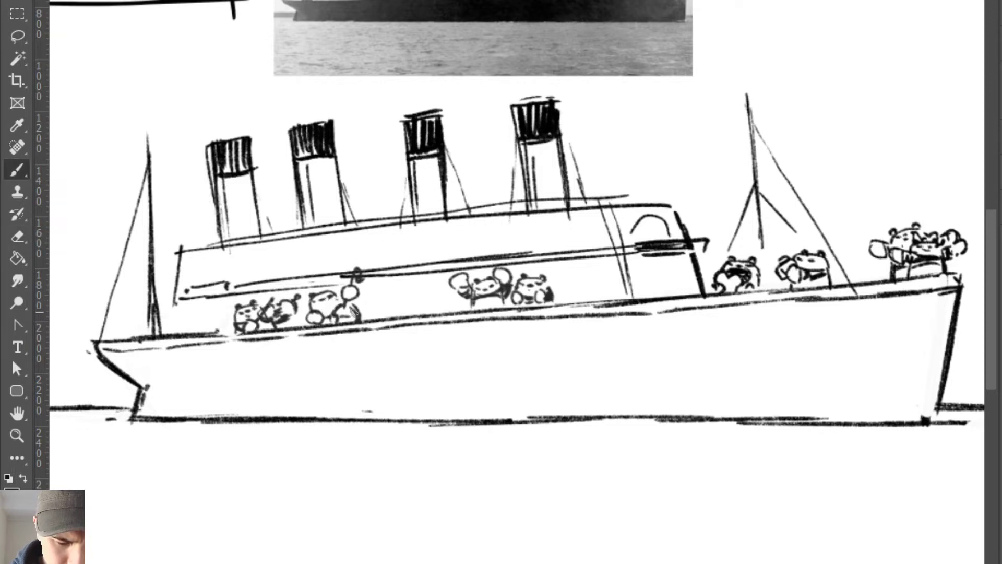
{"action": "mouse_move", "coordinate": [357, 318]}
{"action": "left_mouse_down"}
{"action": "mouse_move", "coordinate": [328, 317]}
{"action": "mouse_move", "coordinate": [349, 305]}
{"action": "mouse_move", "coordinate": [353, 320]}
{"action": "mouse_move", "coordinate": [337, 305]}
{"action": "mouse_move", "coordinate": [316, 309]}
{"action": "mouse_move", "coordinate": [360, 296]}
{"action": "left_mouse_up"}
Step: Draw three music notes around the musicians: one behind, one in front and one above
{"action": "left_click_drag", "start_coordinate": [212, 315], "coordinate": [214, 303]}
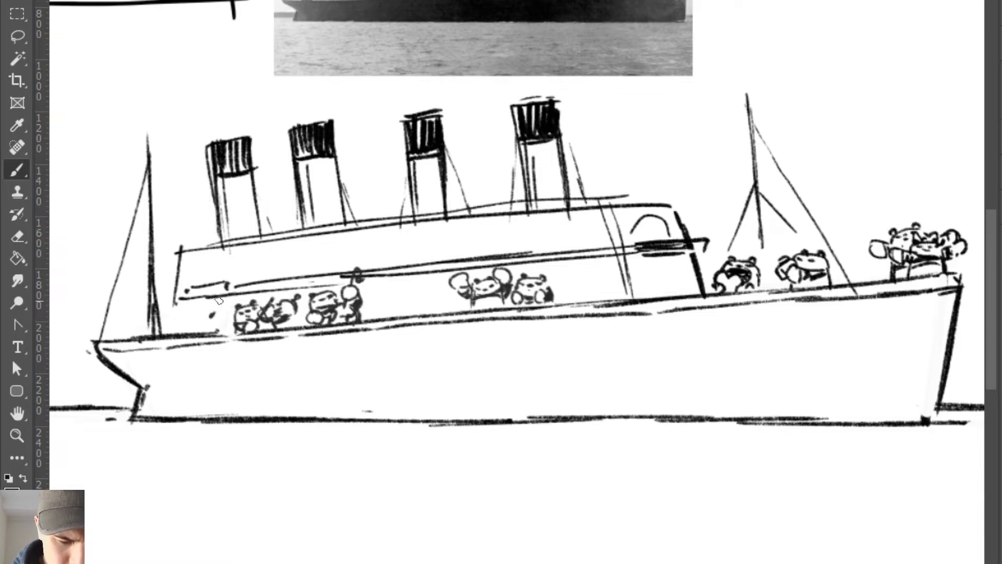
{"action": "mouse_move", "coordinate": [373, 295]}
{"action": "left_mouse_down"}
{"action": "mouse_move", "coordinate": [371, 286]}
{"action": "mouse_move", "coordinate": [382, 302]}
{"action": "left_mouse_up"}
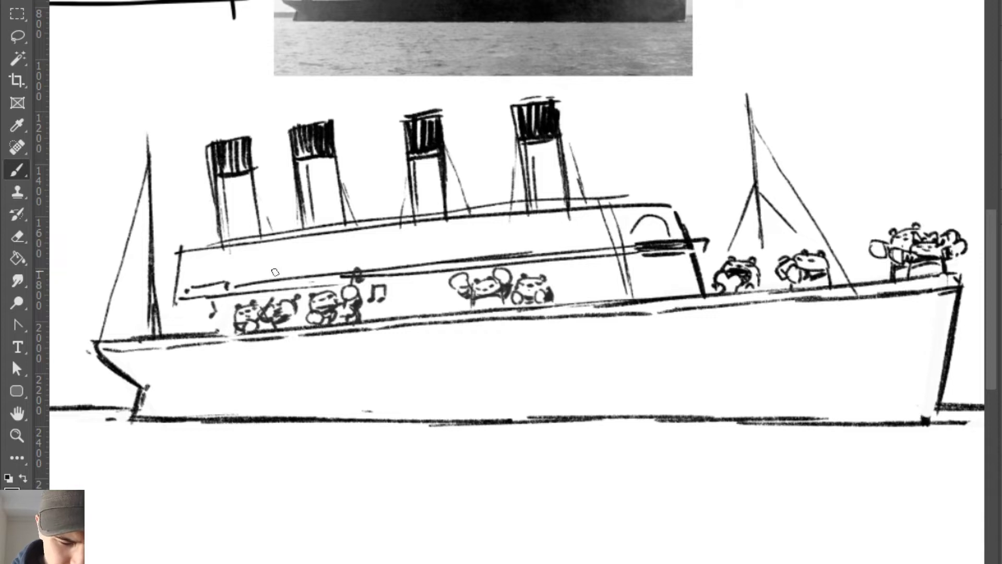
{"action": "left_click_drag", "start_coordinate": [275, 269], "coordinate": [275, 255]}
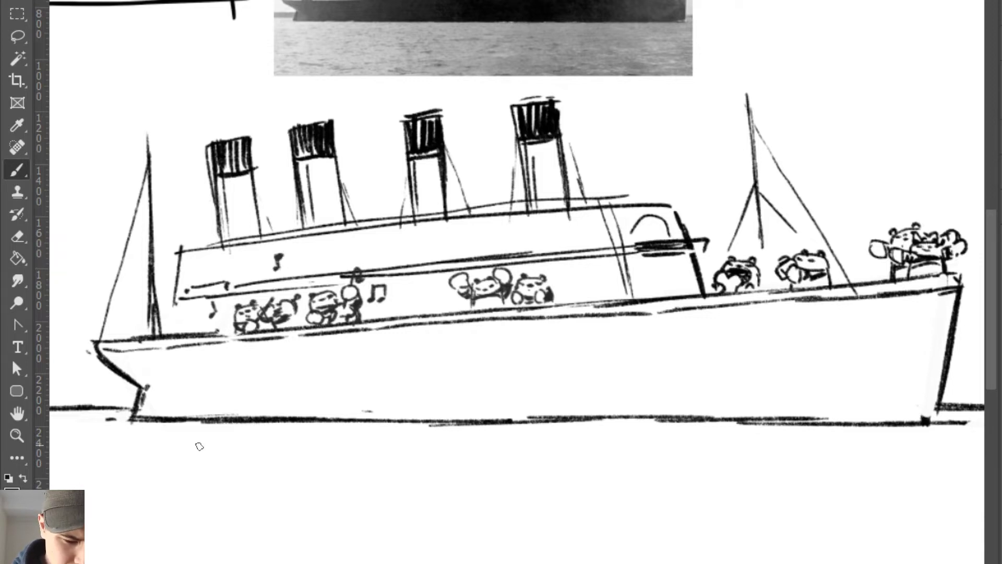
Step: Erase the arch and front roof corner of the superstructure and sketch a captain's cap above the bridge balcony
{"action": "left_click_drag", "start_coordinate": [459, 324], "coordinate": [407, 302]}
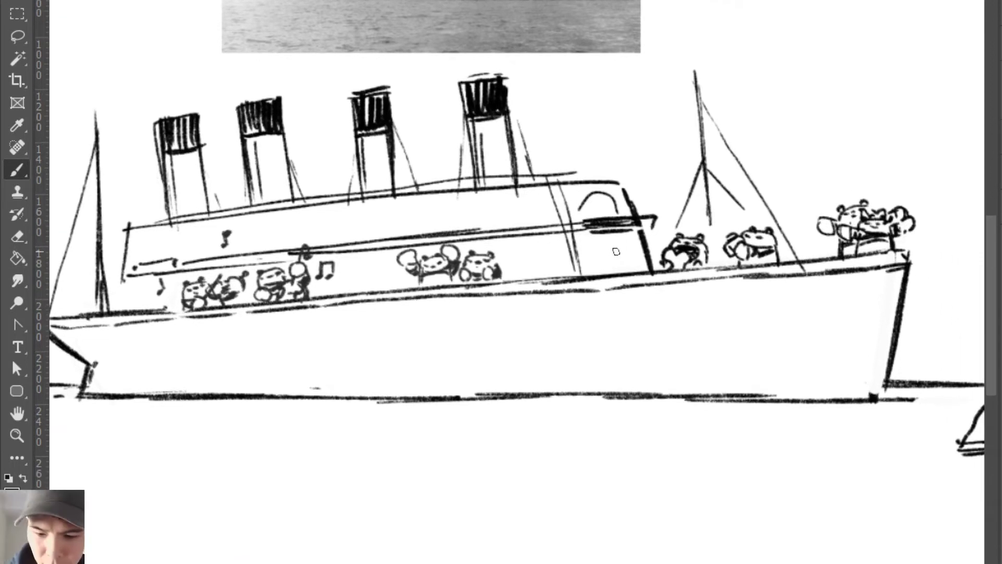
{"action": "mouse_move", "coordinate": [596, 274]}
{"action": "left_mouse_down"}
{"action": "mouse_move", "coordinate": [606, 248]}
{"action": "mouse_move", "coordinate": [627, 256]}
{"action": "mouse_move", "coordinate": [599, 263]}
{"action": "left_mouse_up"}
{"action": "key", "text": "ctrl+z"}
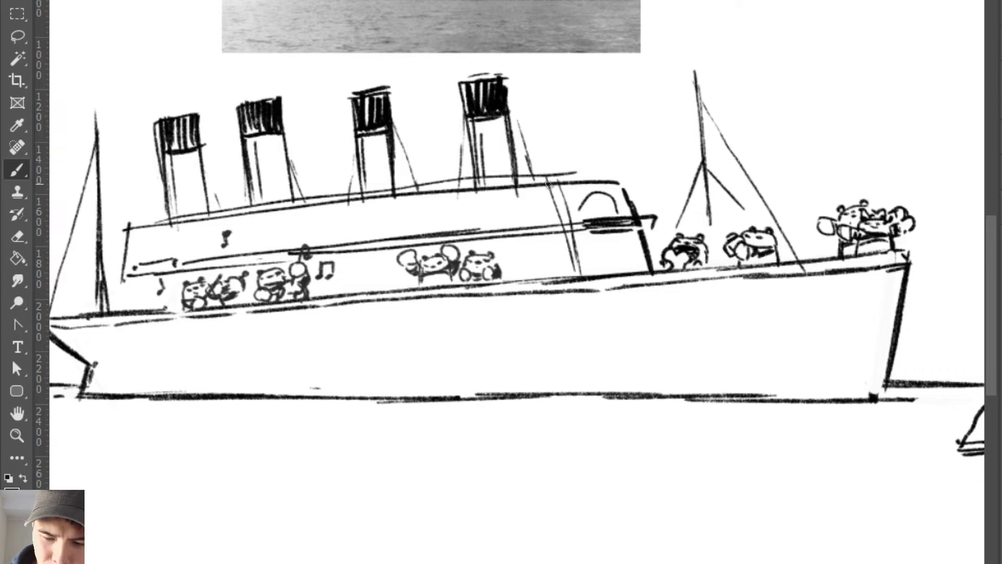
{"action": "key", "text": "e"}
{"action": "mouse_move", "coordinate": [552, 174]}
{"action": "left_mouse_down"}
{"action": "mouse_move", "coordinate": [616, 177]}
{"action": "mouse_move", "coordinate": [630, 191]}
{"action": "mouse_move", "coordinate": [596, 198]}
{"action": "mouse_move", "coordinate": [634, 197]}
{"action": "mouse_move", "coordinate": [600, 183]}
{"action": "mouse_move", "coordinate": [601, 202]}
{"action": "mouse_move", "coordinate": [628, 186]}
{"action": "mouse_move", "coordinate": [602, 185]}
{"action": "mouse_move", "coordinate": [630, 184]}
{"action": "left_mouse_up"}
{"action": "key", "text": "b"}
{"action": "key", "text": "e"}
{"action": "key", "text": "b"}
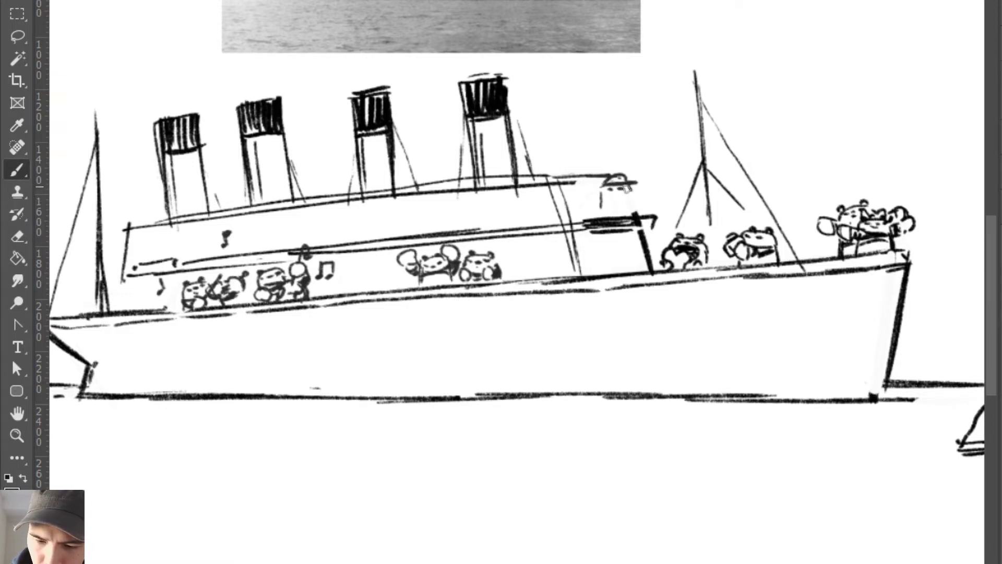
Step: Draw the captain's bearded face and body beneath the cap, standing on the bridge balcony
{"action": "mouse_move", "coordinate": [608, 195]}
{"action": "left_mouse_down"}
{"action": "mouse_move", "coordinate": [637, 196]}
{"action": "mouse_move", "coordinate": [619, 193]}
{"action": "mouse_move", "coordinate": [614, 209]}
{"action": "mouse_move", "coordinate": [599, 195]}
{"action": "mouse_move", "coordinate": [597, 206]}
{"action": "mouse_move", "coordinate": [601, 197]}
{"action": "mouse_move", "coordinate": [603, 211]}
{"action": "mouse_move", "coordinate": [635, 206]}
{"action": "mouse_move", "coordinate": [640, 220]}
{"action": "mouse_move", "coordinate": [627, 214]}
{"action": "mouse_move", "coordinate": [634, 207]}
{"action": "mouse_move", "coordinate": [606, 216]}
{"action": "left_mouse_up"}
{"action": "key", "text": "e"}
{"action": "key", "text": "b"}
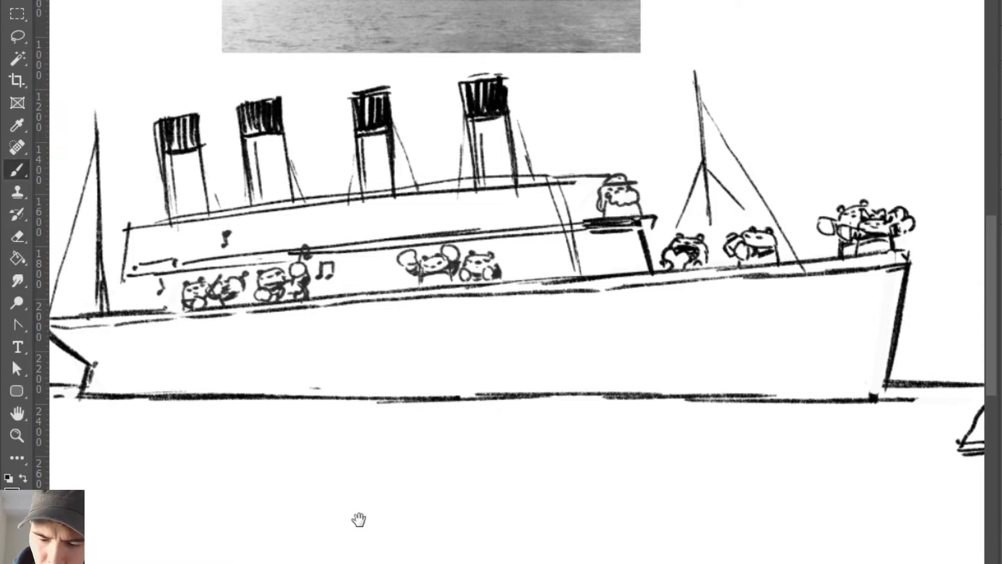
{"action": "mouse_move", "coordinate": [358, 519]}
{"action": "left_mouse_down"}
{"action": "mouse_move", "coordinate": [252, 470]}
{"action": "mouse_move", "coordinate": [300, 448]}
{"action": "left_mouse_up"}
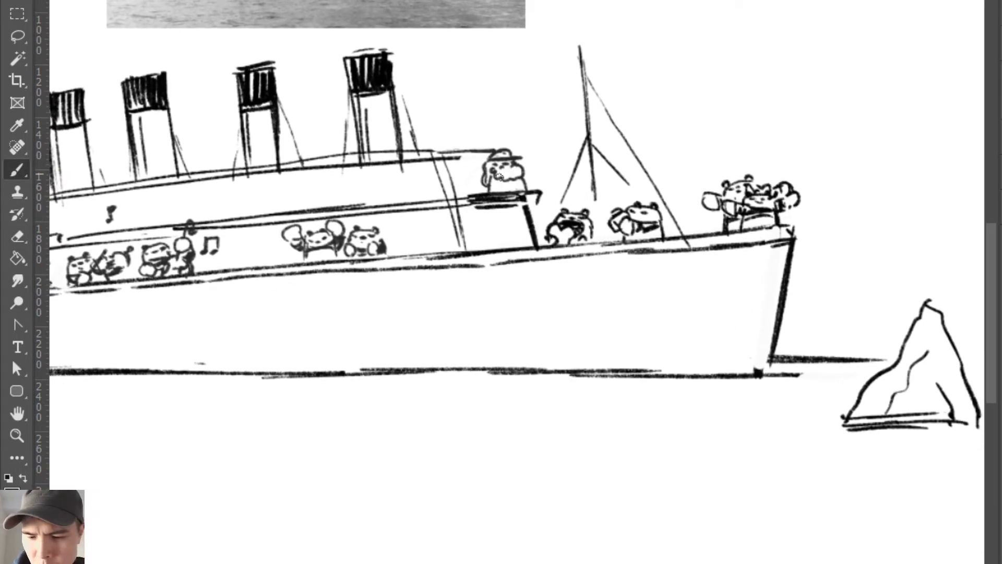
Step: Erase the captain and redraw him smaller on the bridge balcony, with a cap and beard beneath an extended roof line
{"action": "left_click_drag", "start_coordinate": [423, 212], "coordinate": [509, 213]}
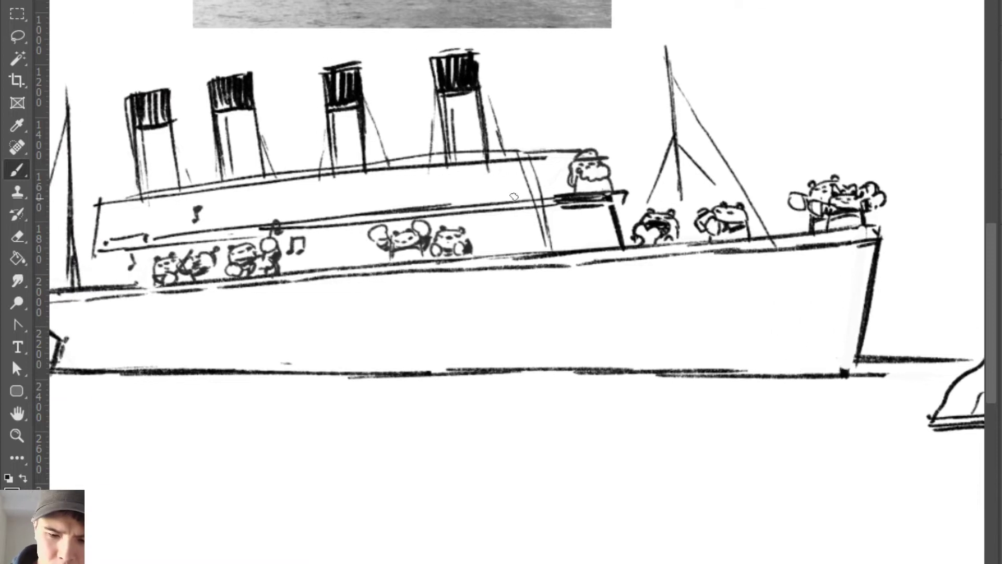
{"action": "mouse_move", "coordinate": [481, 153]}
{"action": "left_mouse_down"}
{"action": "mouse_move", "coordinate": [583, 146]}
{"action": "mouse_move", "coordinate": [567, 171]}
{"action": "mouse_move", "coordinate": [616, 172]}
{"action": "mouse_move", "coordinate": [624, 182]}
{"action": "mouse_move", "coordinate": [576, 187]}
{"action": "mouse_move", "coordinate": [622, 184]}
{"action": "mouse_move", "coordinate": [599, 166]}
{"action": "left_mouse_up"}
{"action": "key", "text": "e"}
{"action": "key", "text": "b"}
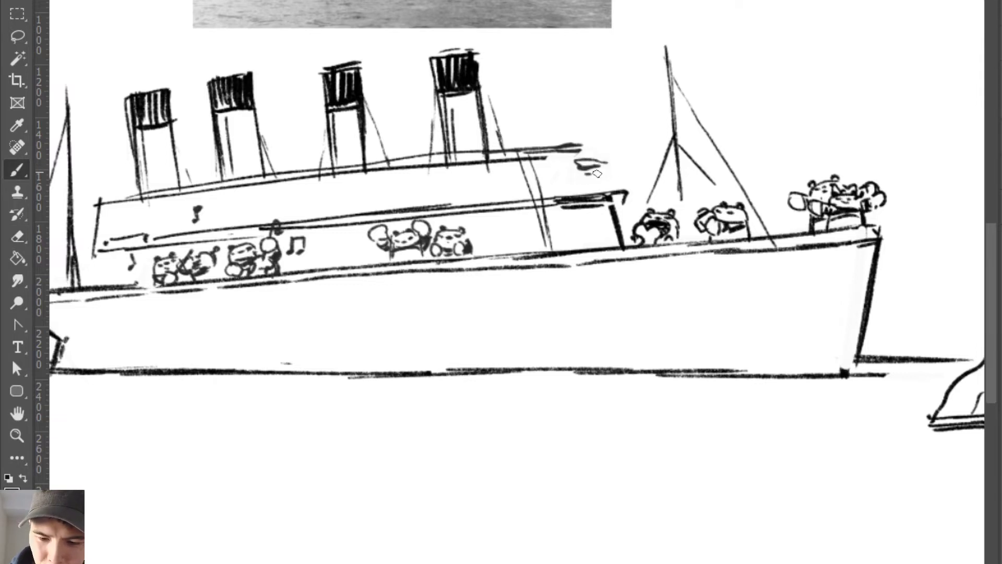
{"action": "mouse_move", "coordinate": [582, 177]}
{"action": "left_mouse_down"}
{"action": "mouse_move", "coordinate": [603, 189]}
{"action": "mouse_move", "coordinate": [597, 182]}
{"action": "left_mouse_up"}
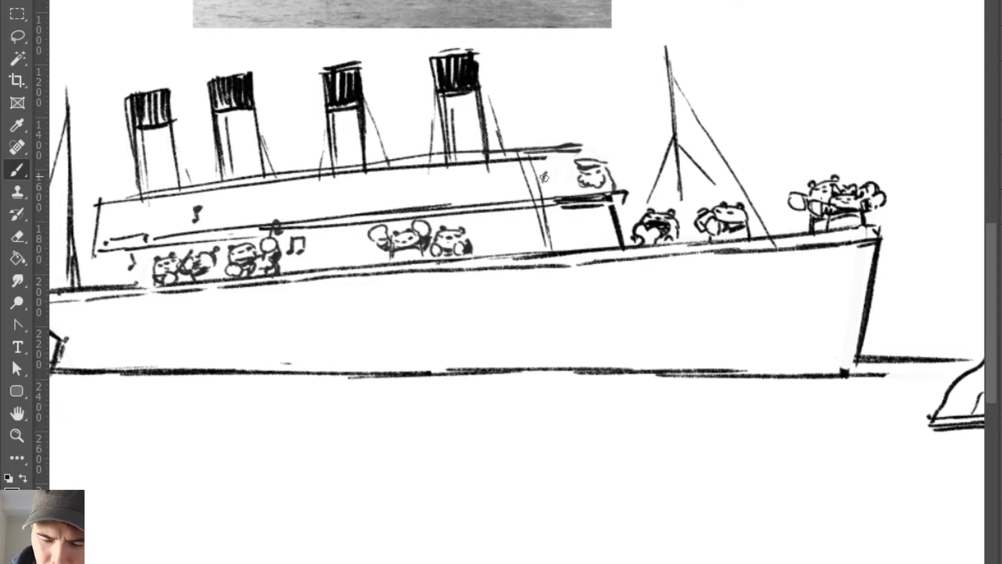
Step: Sketch a second character with a rounded body, small ears and a face on the bridge just behind the captain
{"action": "key", "text": "e"}
{"action": "key", "text": "b"}
{"action": "mouse_move", "coordinate": [543, 194]}
{"action": "left_mouse_down"}
{"action": "mouse_move", "coordinate": [528, 160]}
{"action": "mouse_move", "coordinate": [539, 201]}
{"action": "mouse_move", "coordinate": [542, 173]}
{"action": "mouse_move", "coordinate": [556, 178]}
{"action": "left_mouse_up"}
{"action": "key", "text": "ctrl+z"}
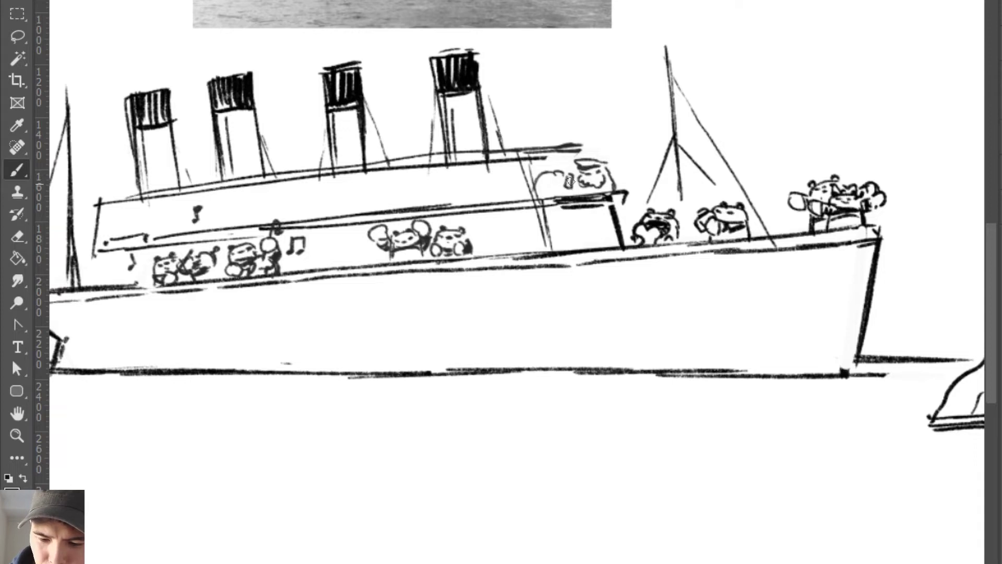
{"action": "key", "text": "e"}
{"action": "mouse_move", "coordinate": [565, 176]}
{"action": "left_mouse_down"}
{"action": "mouse_move", "coordinate": [533, 182]}
{"action": "mouse_move", "coordinate": [537, 191]}
{"action": "mouse_move", "coordinate": [559, 172]}
{"action": "left_mouse_up"}
{"action": "key", "text": "b"}
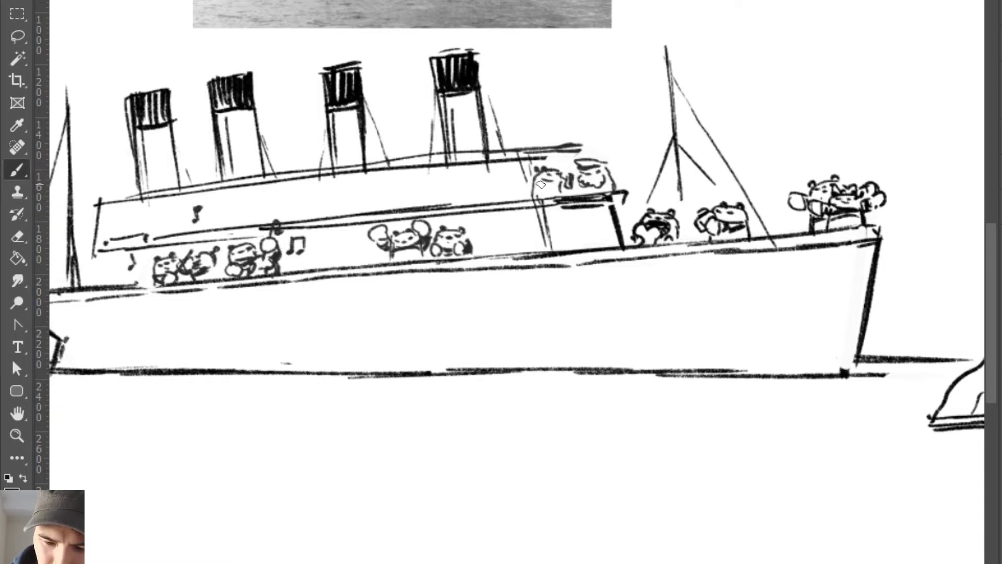
{"action": "key", "text": "e"}
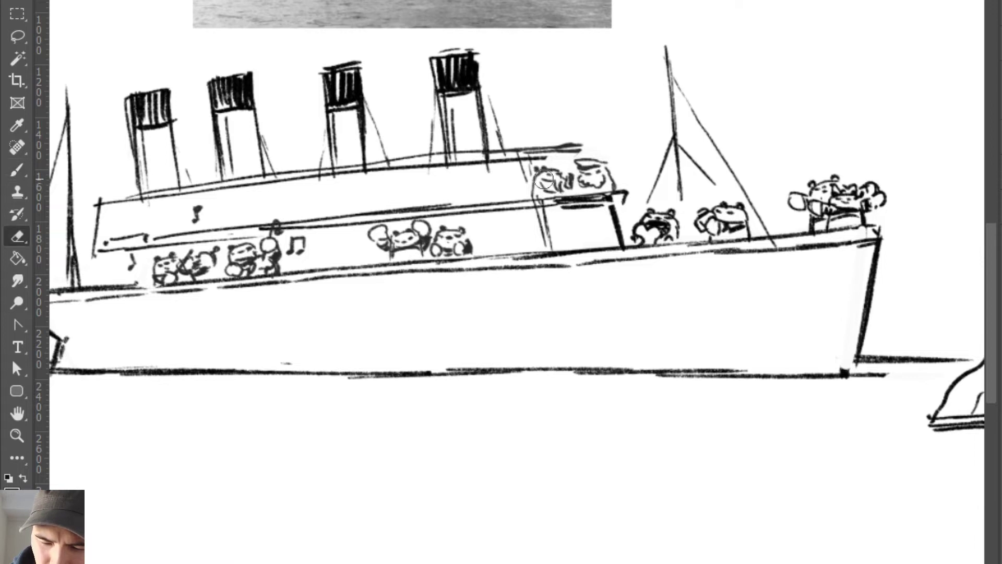
{"action": "key", "text": "b"}
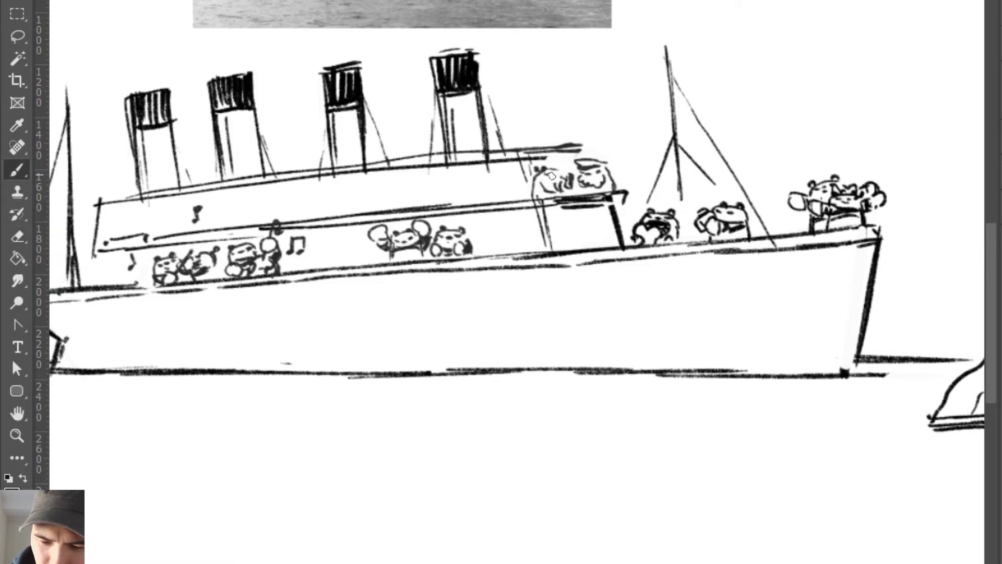
Step: Rework the ears and face of the captain's companion, and erase the raised paw between the two figures
{"action": "key", "text": "e"}
{"action": "left_click_drag", "start_coordinate": [543, 168], "coordinate": [536, 171]}
{"action": "key", "text": "b"}
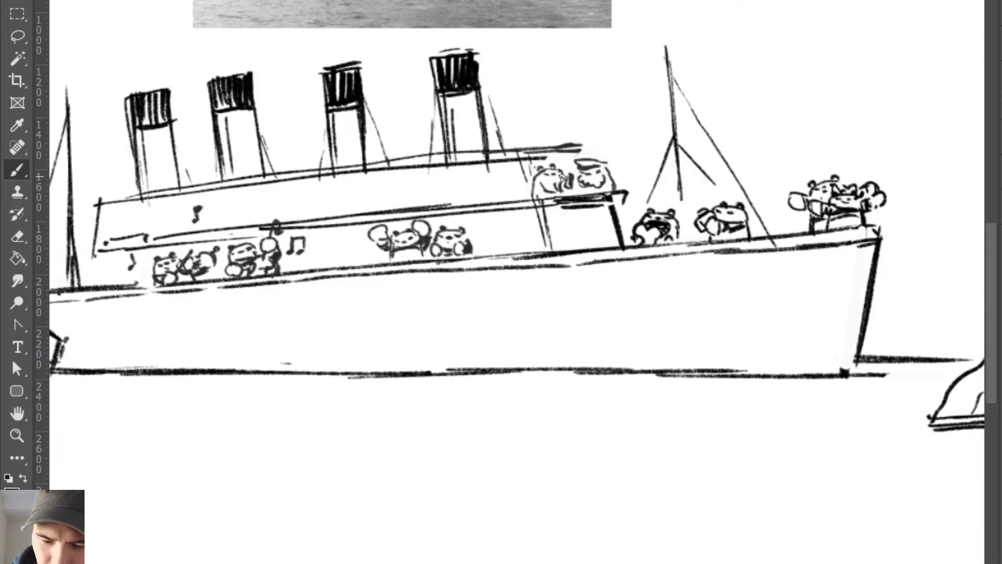
{"action": "key", "text": "e"}
{"action": "key", "text": "b"}
{"action": "mouse_move", "coordinate": [561, 177]}
{"action": "left_mouse_down"}
{"action": "mouse_move", "coordinate": [569, 187]}
{"action": "mouse_move", "coordinate": [549, 172]}
{"action": "left_mouse_up"}
{"action": "key", "text": "e"}
{"action": "key", "text": "b"}
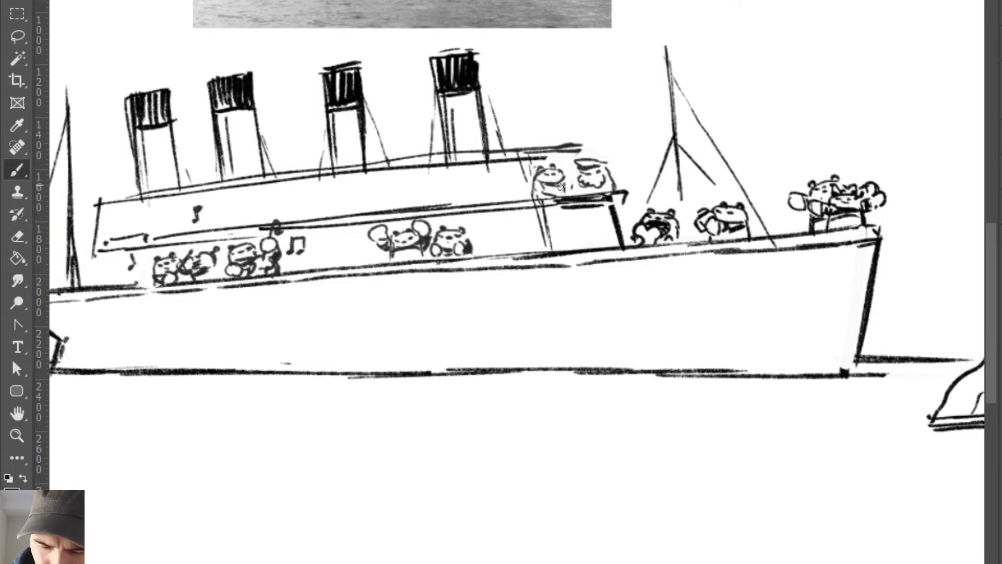
{"action": "key", "text": "e"}
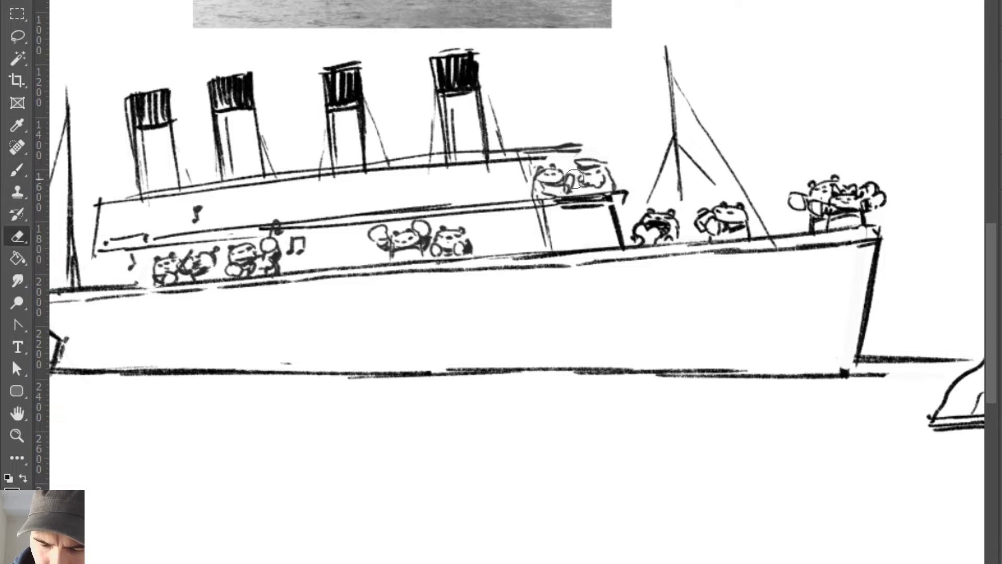
{"action": "key", "text": "b"}
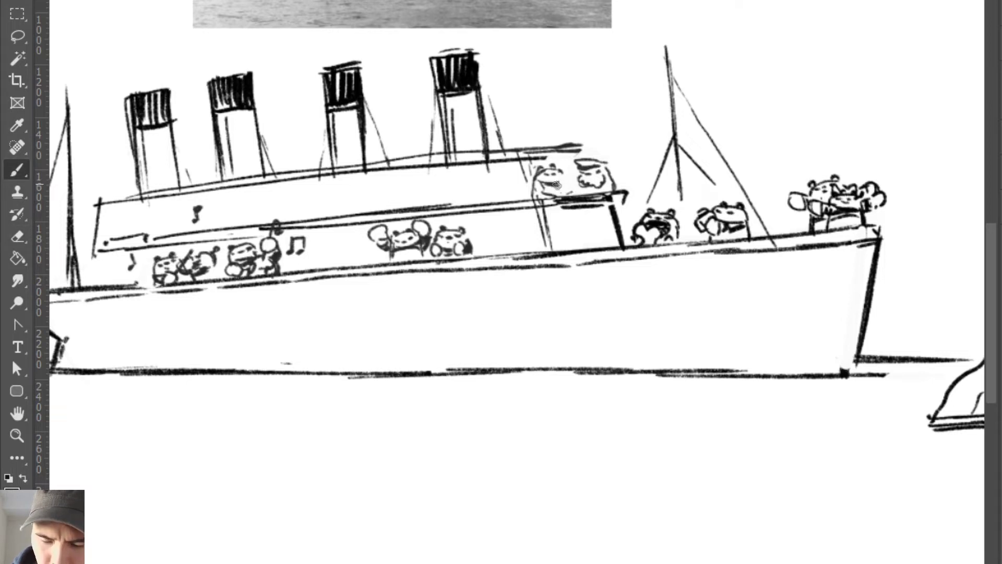
Step: Draw a square object in the companion's paws above a rounded belly, and shade the bodies of both bridge figures
{"action": "key", "text": "e"}
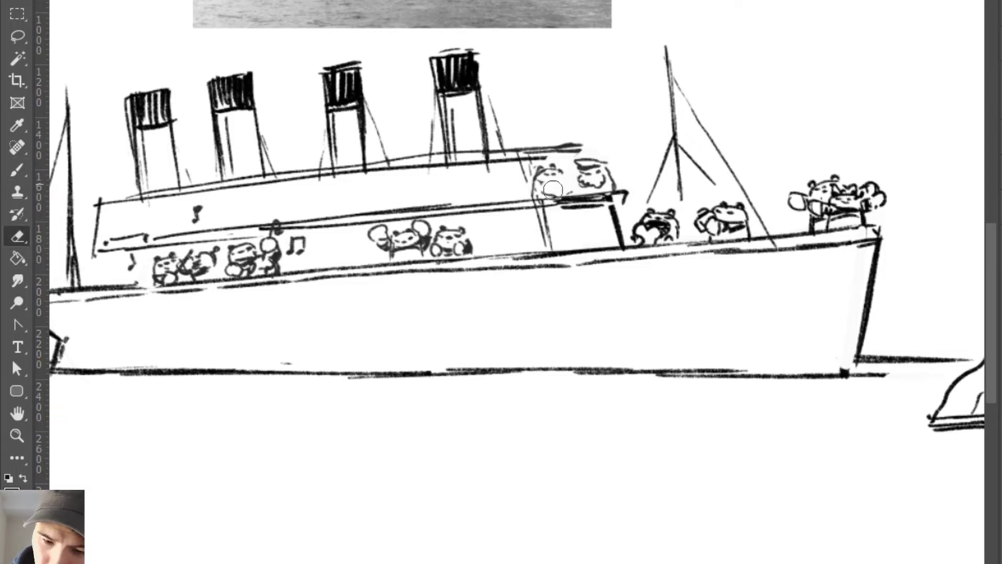
{"action": "key", "text": "b"}
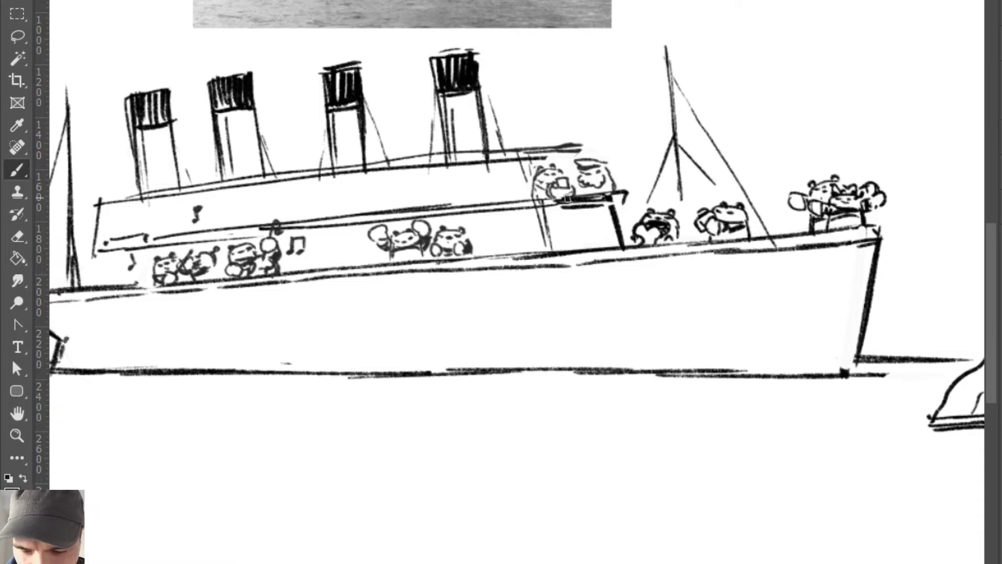
{"action": "key", "text": "e"}
{"action": "key", "text": "b"}
{"action": "key", "text": "e"}
{"action": "key", "text": "b"}
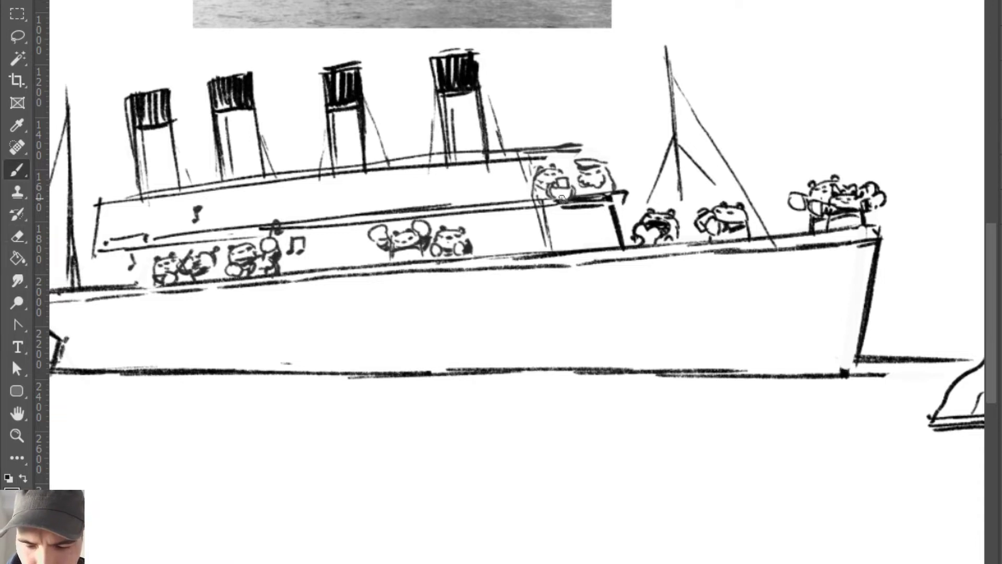
{"action": "left_click_drag", "start_coordinate": [581, 182], "coordinate": [580, 194]}
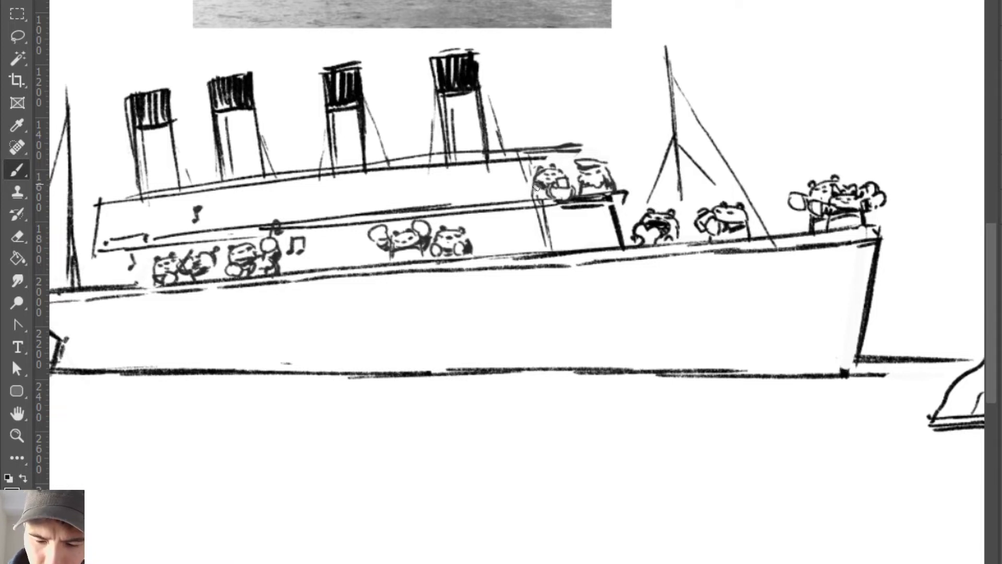
{"action": "left_click_drag", "start_coordinate": [536, 187], "coordinate": [539, 189]}
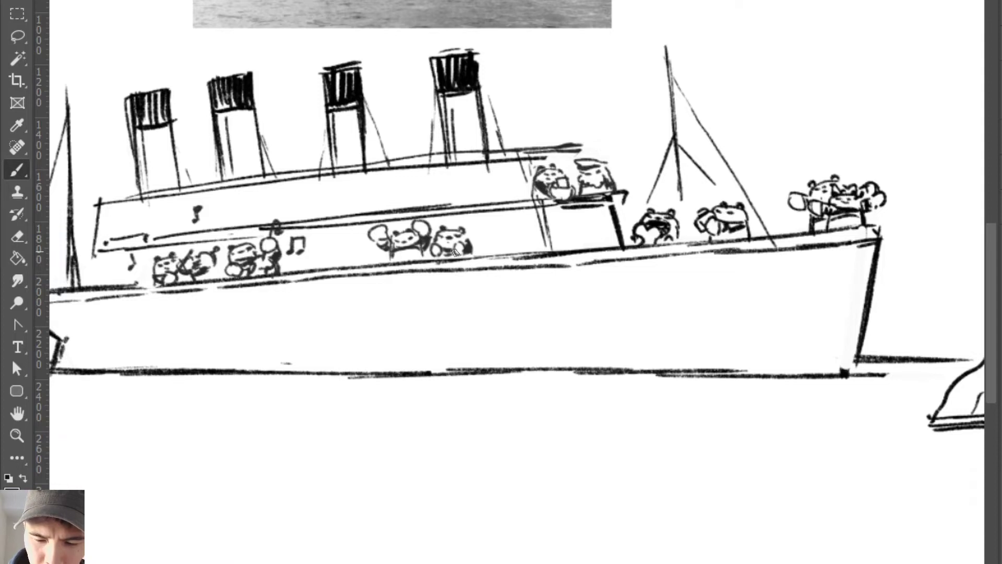
Step: Shade the stern section of the hull with dense dark hatching from the stern tip to beneath the musicians
{"action": "left_click_drag", "start_coordinate": [506, 371], "coordinate": [574, 338]}
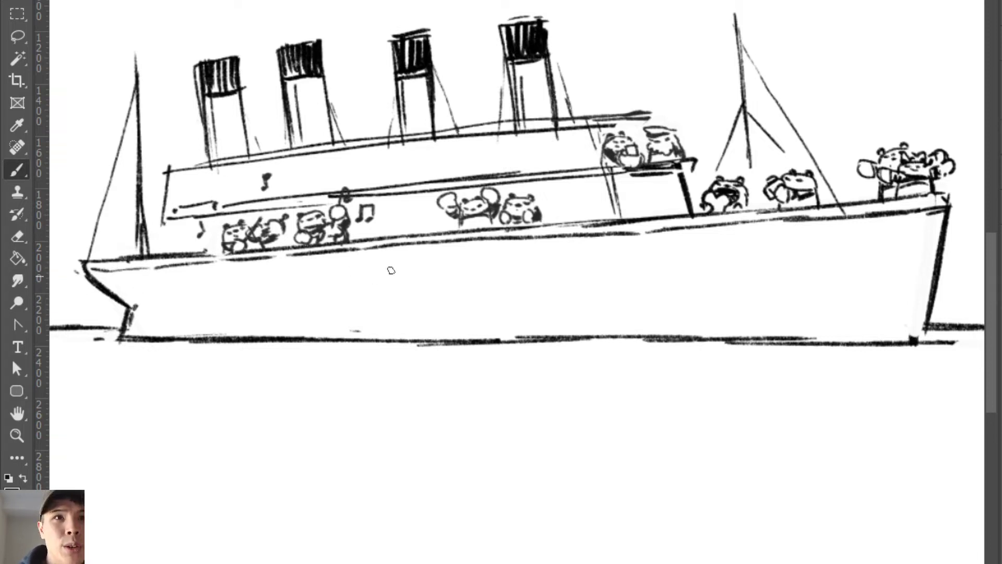
{"action": "mouse_move", "coordinate": [91, 275]}
{"action": "left_mouse_down"}
{"action": "mouse_move", "coordinate": [113, 278]}
{"action": "mouse_move", "coordinate": [115, 295]}
{"action": "mouse_move", "coordinate": [106, 272]}
{"action": "mouse_move", "coordinate": [113, 288]}
{"action": "mouse_move", "coordinate": [122, 273]}
{"action": "mouse_move", "coordinate": [120, 301]}
{"action": "mouse_move", "coordinate": [140, 273]}
{"action": "mouse_move", "coordinate": [131, 335]}
{"action": "mouse_move", "coordinate": [145, 324]}
{"action": "mouse_move", "coordinate": [151, 337]}
{"action": "mouse_move", "coordinate": [204, 328]}
{"action": "left_mouse_up"}
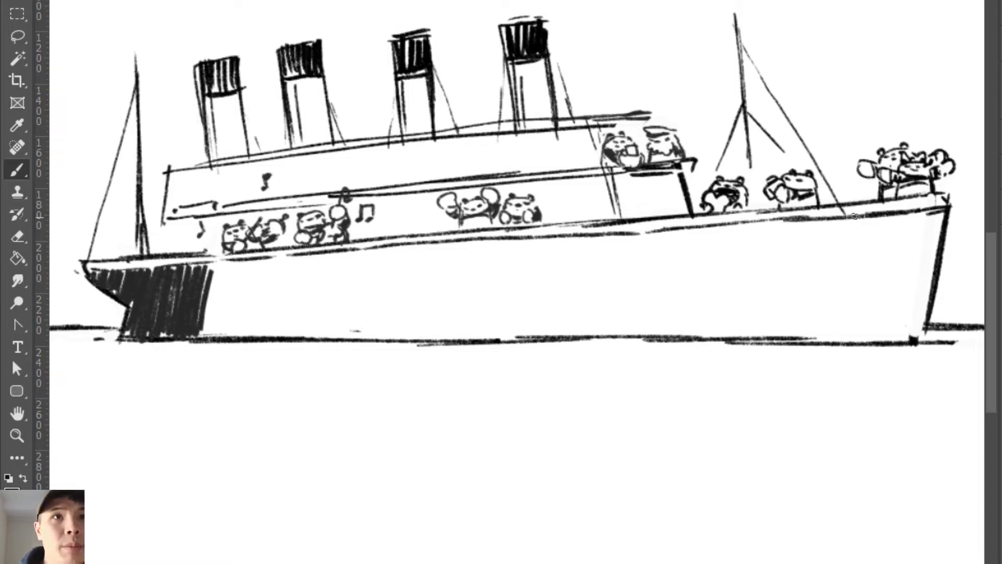
{"action": "mouse_move", "coordinate": [207, 278]}
{"action": "left_mouse_down"}
{"action": "mouse_move", "coordinate": [215, 328]}
{"action": "mouse_move", "coordinate": [223, 261]}
{"action": "mouse_move", "coordinate": [231, 334]}
{"action": "mouse_move", "coordinate": [237, 267]}
{"action": "mouse_move", "coordinate": [251, 329]}
{"action": "mouse_move", "coordinate": [261, 263]}
{"action": "mouse_move", "coordinate": [271, 334]}
{"action": "mouse_move", "coordinate": [294, 264]}
{"action": "mouse_move", "coordinate": [271, 261]}
{"action": "mouse_move", "coordinate": [250, 282]}
{"action": "mouse_move", "coordinate": [295, 263]}
{"action": "mouse_move", "coordinate": [303, 327]}
{"action": "mouse_move", "coordinate": [309, 258]}
{"action": "mouse_move", "coordinate": [321, 260]}
{"action": "mouse_move", "coordinate": [304, 336]}
{"action": "mouse_move", "coordinate": [299, 258]}
{"action": "mouse_move", "coordinate": [289, 295]}
{"action": "mouse_move", "coordinate": [339, 342]}
{"action": "mouse_move", "coordinate": [342, 250]}
{"action": "mouse_move", "coordinate": [303, 262]}
{"action": "left_mouse_up"}
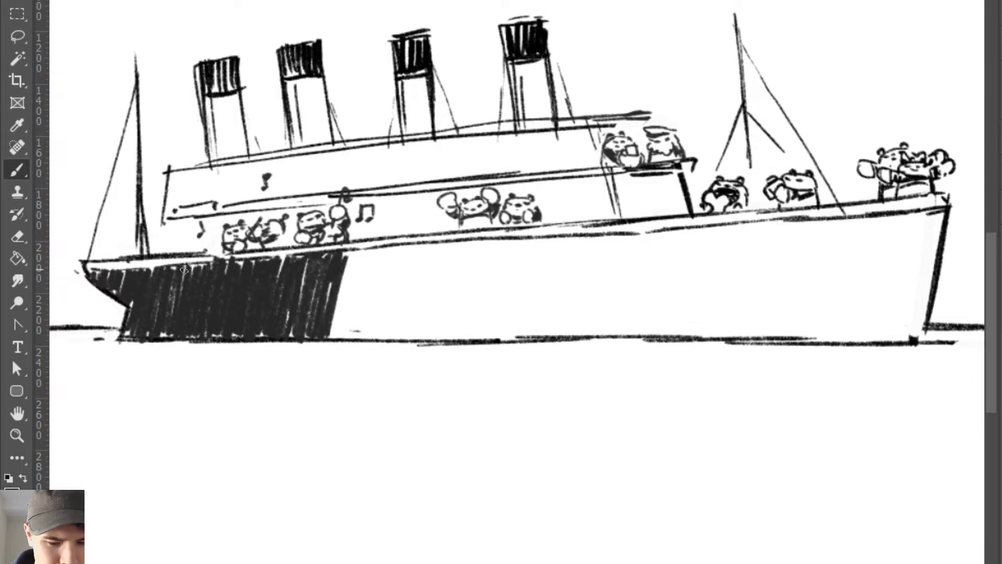
{"action": "left_click_drag", "start_coordinate": [184, 271], "coordinate": [206, 264]}
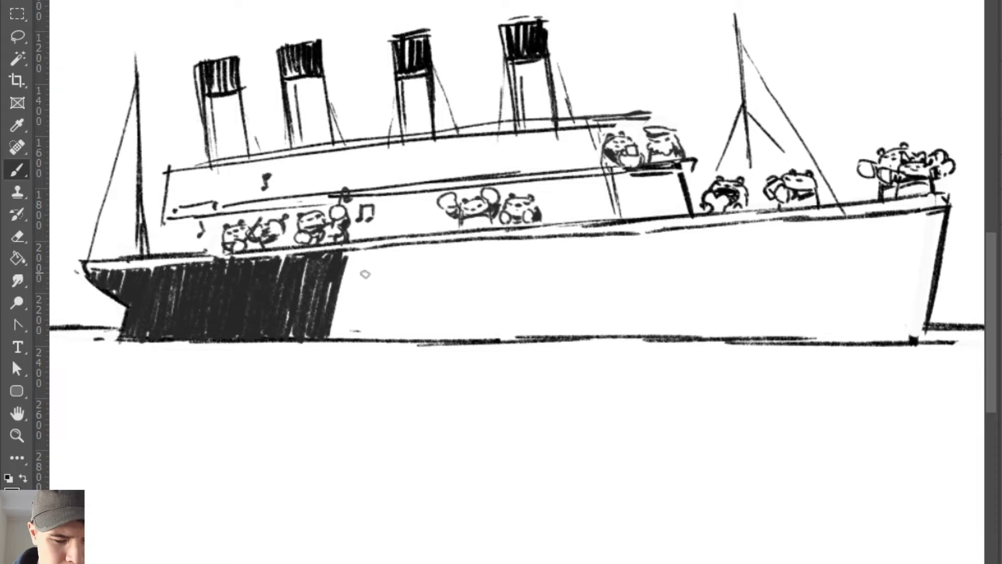
{"action": "mouse_move", "coordinate": [353, 254]}
{"action": "left_mouse_down"}
{"action": "mouse_move", "coordinate": [334, 332]}
{"action": "mouse_move", "coordinate": [342, 349]}
{"action": "mouse_move", "coordinate": [346, 340]}
{"action": "left_mouse_up"}
Step: Try to flood-fill the unshaded remainder of the hull with the dark colour
{"action": "key", "text": "g"}
{"action": "left_click", "coordinate": [726, 282]}
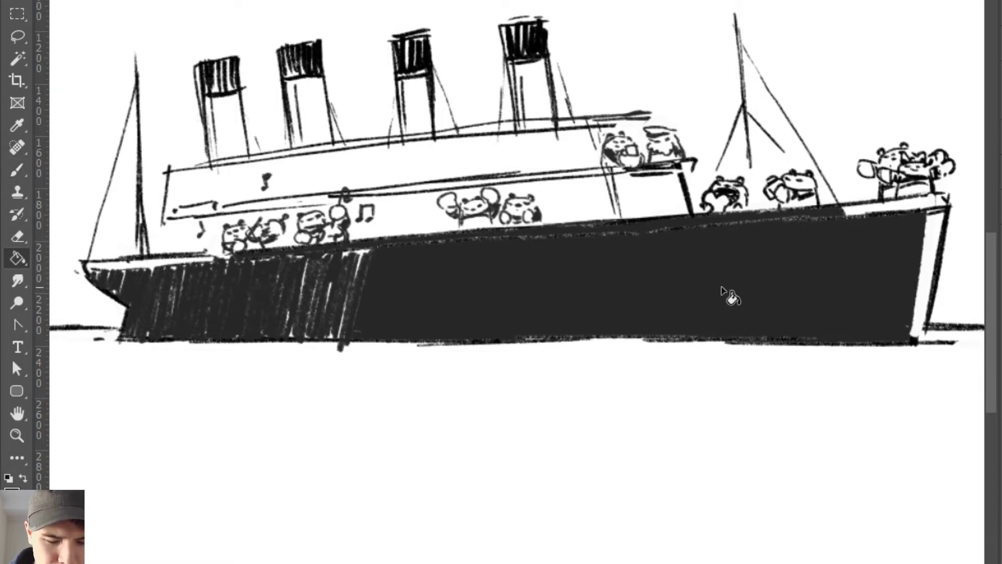
{"action": "key", "text": "ctrl+z"}
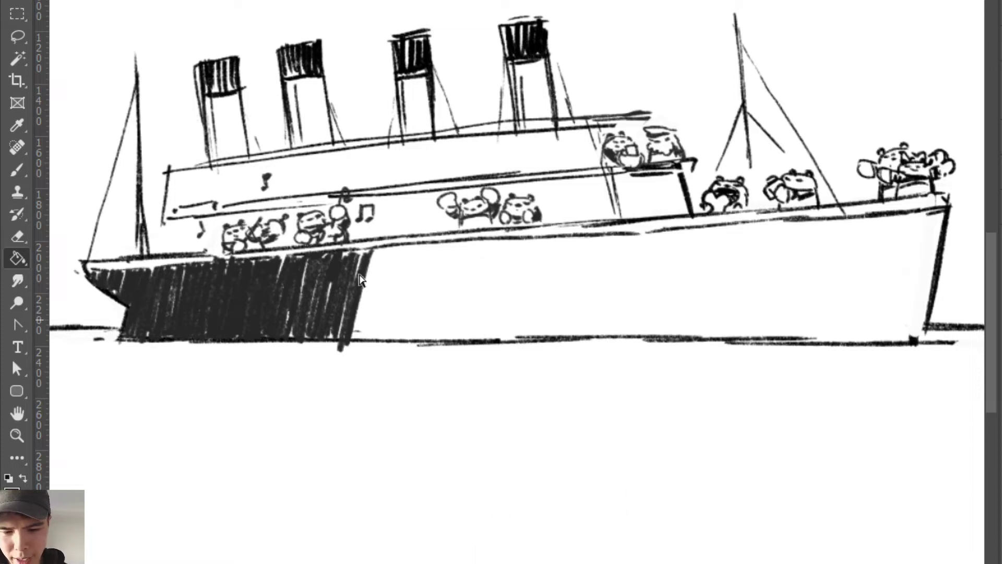
Step: Continue the dark slanted hatching on the hull from the musicians up to just behind the waving passenger amidships
{"action": "key", "text": "a"}
{"action": "key", "text": "b"}
{"action": "mouse_move", "coordinate": [375, 248]}
{"action": "left_mouse_down"}
{"action": "mouse_move", "coordinate": [345, 255]}
{"action": "mouse_move", "coordinate": [385, 259]}
{"action": "mouse_move", "coordinate": [393, 248]}
{"action": "mouse_move", "coordinate": [393, 297]}
{"action": "left_mouse_up"}
{"action": "mouse_move", "coordinate": [411, 247]}
{"action": "left_mouse_down"}
{"action": "mouse_move", "coordinate": [391, 283]}
{"action": "mouse_move", "coordinate": [408, 244]}
{"action": "mouse_move", "coordinate": [404, 273]}
{"action": "mouse_move", "coordinate": [423, 248]}
{"action": "mouse_move", "coordinate": [412, 304]}
{"action": "left_mouse_up"}
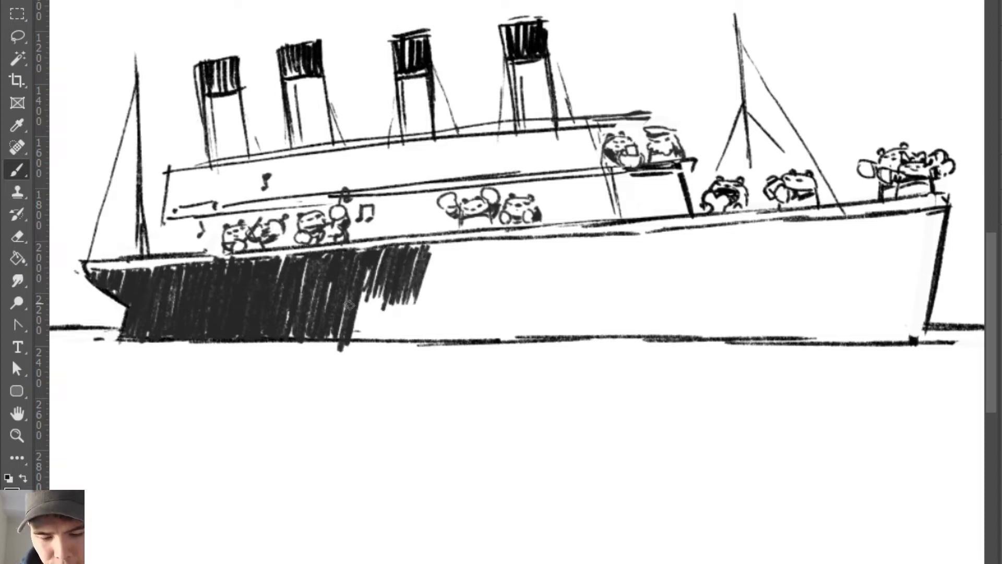
{"action": "left_click_drag", "start_coordinate": [371, 272], "coordinate": [352, 349]}
{"action": "mouse_move", "coordinate": [384, 291]}
{"action": "left_mouse_down"}
{"action": "mouse_move", "coordinate": [359, 346]}
{"action": "mouse_move", "coordinate": [370, 340]}
{"action": "left_mouse_up"}
{"action": "left_click_drag", "start_coordinate": [404, 295], "coordinate": [384, 339]}
{"action": "mouse_move", "coordinate": [414, 296]}
{"action": "left_mouse_down"}
{"action": "mouse_move", "coordinate": [389, 339]}
{"action": "mouse_move", "coordinate": [399, 338]}
{"action": "left_mouse_up"}
{"action": "left_click_drag", "start_coordinate": [419, 296], "coordinate": [401, 343]}
{"action": "left_click_drag", "start_coordinate": [438, 251], "coordinate": [408, 340]}
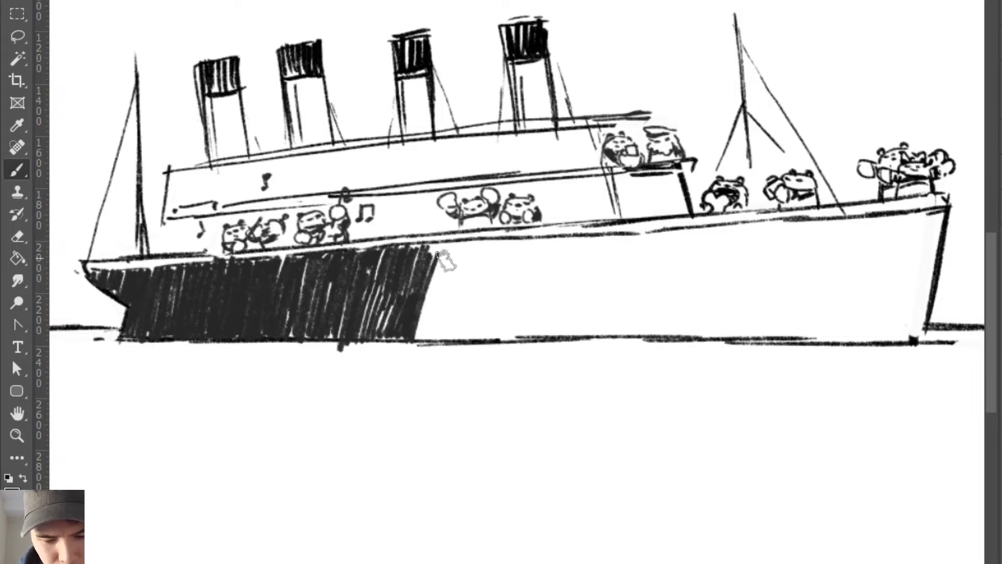
Step: Extend the dark slanted hatching along the hull beneath the pair of passengers amidships, from the deck line toward the waterline
{"action": "right_click", "coordinate": [439, 286]}
{"action": "left_click", "coordinate": [421, 405]}
{"action": "mouse_move", "coordinate": [441, 253]}
{"action": "left_mouse_down"}
{"action": "mouse_move", "coordinate": [417, 337]}
{"action": "mouse_move", "coordinate": [426, 345]}
{"action": "left_mouse_up"}
{"action": "mouse_move", "coordinate": [445, 242]}
{"action": "left_mouse_down"}
{"action": "mouse_move", "coordinate": [436, 266]}
{"action": "mouse_move", "coordinate": [441, 248]}
{"action": "mouse_move", "coordinate": [441, 290]}
{"action": "left_mouse_up"}
{"action": "mouse_move", "coordinate": [476, 239]}
{"action": "left_mouse_down"}
{"action": "mouse_move", "coordinate": [474, 267]}
{"action": "mouse_move", "coordinate": [488, 242]}
{"action": "mouse_move", "coordinate": [472, 289]}
{"action": "left_mouse_up"}
{"action": "left_click_drag", "start_coordinate": [502, 241], "coordinate": [479, 307]}
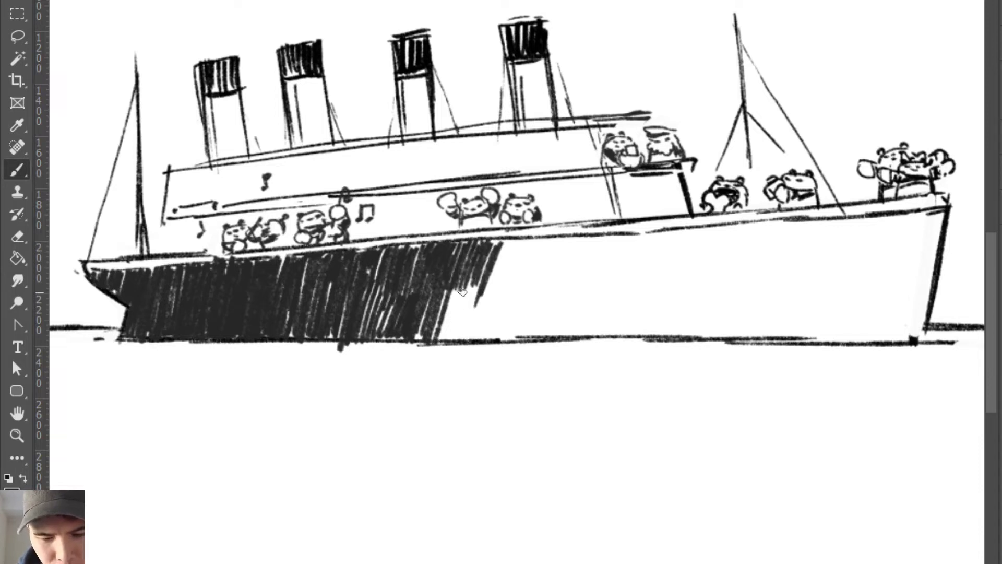
{"action": "left_click_drag", "start_coordinate": [467, 264], "coordinate": [438, 336]}
{"action": "left_click_drag", "start_coordinate": [464, 284], "coordinate": [438, 342]}
{"action": "left_click_drag", "start_coordinate": [484, 261], "coordinate": [448, 344]}
{"action": "left_click_drag", "start_coordinate": [497, 261], "coordinate": [462, 340]}
{"action": "left_click_drag", "start_coordinate": [507, 250], "coordinate": [473, 340]}
{"action": "left_click_drag", "start_coordinate": [507, 272], "coordinate": [476, 339]}
{"action": "left_click_drag", "start_coordinate": [524, 249], "coordinate": [485, 339]}
{"action": "mouse_move", "coordinate": [524, 254]}
{"action": "left_mouse_down"}
{"action": "mouse_move", "coordinate": [491, 329]}
{"action": "mouse_move", "coordinate": [498, 326]}
{"action": "left_mouse_up"}
{"action": "mouse_move", "coordinate": [538, 248]}
{"action": "left_mouse_down"}
{"action": "mouse_move", "coordinate": [504, 323]}
{"action": "mouse_move", "coordinate": [515, 322]}
{"action": "left_mouse_up"}
{"action": "mouse_move", "coordinate": [557, 254]}
{"action": "left_mouse_down"}
{"action": "mouse_move", "coordinate": [522, 321]}
{"action": "mouse_move", "coordinate": [531, 313]}
{"action": "left_mouse_up"}
{"action": "left_click_drag", "start_coordinate": [561, 260], "coordinate": [539, 312]}
{"action": "left_click_drag", "start_coordinate": [567, 262], "coordinate": [549, 301]}
{"action": "mouse_move", "coordinate": [503, 242]}
{"action": "left_mouse_down"}
{"action": "mouse_move", "coordinate": [487, 260]}
{"action": "mouse_move", "coordinate": [499, 259]}
{"action": "left_mouse_up"}
{"action": "mouse_move", "coordinate": [519, 243]}
{"action": "left_mouse_down"}
{"action": "mouse_move", "coordinate": [514, 266]}
{"action": "mouse_move", "coordinate": [569, 277]}
{"action": "left_mouse_up"}
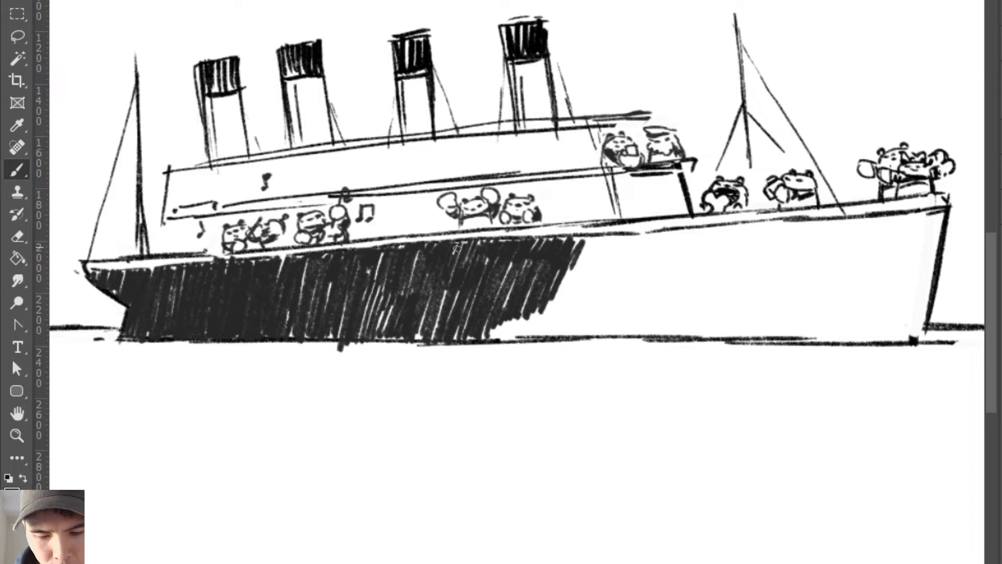
Step: Close gaps in the midship shading and hatch the rest of the hull dark up to the bow edge
{"action": "left_click_drag", "start_coordinate": [432, 317], "coordinate": [428, 343]}
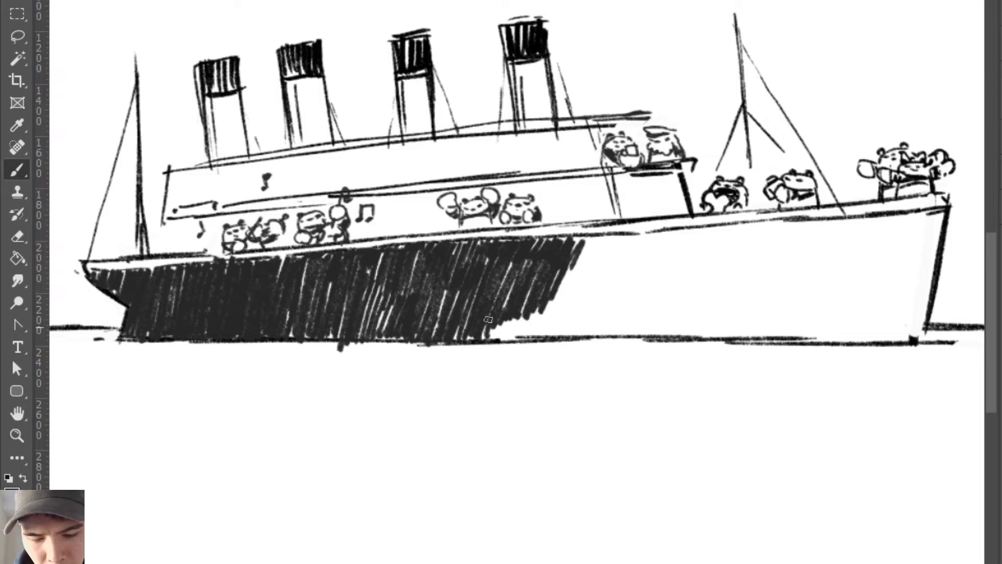
{"action": "mouse_move", "coordinate": [487, 319]}
{"action": "left_mouse_down"}
{"action": "mouse_move", "coordinate": [544, 313]}
{"action": "mouse_move", "coordinate": [559, 297]}
{"action": "mouse_move", "coordinate": [558, 313]}
{"action": "mouse_move", "coordinate": [574, 318]}
{"action": "mouse_move", "coordinate": [596, 308]}
{"action": "mouse_move", "coordinate": [623, 313]}
{"action": "mouse_move", "coordinate": [659, 287]}
{"action": "mouse_move", "coordinate": [671, 308]}
{"action": "mouse_move", "coordinate": [689, 292]}
{"action": "mouse_move", "coordinate": [694, 313]}
{"action": "mouse_move", "coordinate": [671, 234]}
{"action": "mouse_move", "coordinate": [623, 306]}
{"action": "mouse_move", "coordinate": [621, 224]}
{"action": "mouse_move", "coordinate": [576, 261]}
{"action": "mouse_move", "coordinate": [624, 282]}
{"action": "mouse_move", "coordinate": [647, 237]}
{"action": "mouse_move", "coordinate": [517, 243]}
{"action": "left_mouse_up"}
{"action": "mouse_move", "coordinate": [674, 244]}
{"action": "left_mouse_down"}
{"action": "mouse_move", "coordinate": [688, 233]}
{"action": "mouse_move", "coordinate": [679, 250]}
{"action": "mouse_move", "coordinate": [689, 292]}
{"action": "mouse_move", "coordinate": [640, 283]}
{"action": "mouse_move", "coordinate": [679, 292]}
{"action": "mouse_move", "coordinate": [697, 240]}
{"action": "mouse_move", "coordinate": [715, 230]}
{"action": "mouse_move", "coordinate": [695, 275]}
{"action": "mouse_move", "coordinate": [727, 232]}
{"action": "mouse_move", "coordinate": [713, 231]}
{"action": "left_mouse_up"}
{"action": "mouse_move", "coordinate": [689, 232]}
{"action": "left_mouse_down"}
{"action": "mouse_move", "coordinate": [744, 238]}
{"action": "mouse_move", "coordinate": [723, 243]}
{"action": "mouse_move", "coordinate": [726, 233]}
{"action": "mouse_move", "coordinate": [727, 270]}
{"action": "mouse_move", "coordinate": [748, 235]}
{"action": "mouse_move", "coordinate": [738, 253]}
{"action": "mouse_move", "coordinate": [771, 229]}
{"action": "mouse_move", "coordinate": [766, 257]}
{"action": "mouse_move", "coordinate": [803, 229]}
{"action": "left_mouse_up"}
{"action": "mouse_move", "coordinate": [822, 192]}
{"action": "left_mouse_down"}
{"action": "mouse_move", "coordinate": [735, 316]}
{"action": "mouse_move", "coordinate": [751, 253]}
{"action": "mouse_move", "coordinate": [701, 315]}
{"action": "mouse_move", "coordinate": [711, 288]}
{"action": "mouse_move", "coordinate": [694, 339]}
{"action": "mouse_move", "coordinate": [731, 305]}
{"action": "mouse_move", "coordinate": [721, 339]}
{"action": "mouse_move", "coordinate": [752, 317]}
{"action": "mouse_move", "coordinate": [749, 336]}
{"action": "mouse_move", "coordinate": [778, 271]}
{"action": "mouse_move", "coordinate": [791, 267]}
{"action": "mouse_move", "coordinate": [769, 326]}
{"action": "mouse_move", "coordinate": [783, 329]}
{"action": "mouse_move", "coordinate": [820, 294]}
{"action": "mouse_move", "coordinate": [810, 324]}
{"action": "mouse_move", "coordinate": [822, 326]}
{"action": "mouse_move", "coordinate": [760, 332]}
{"action": "mouse_move", "coordinate": [815, 292]}
{"action": "mouse_move", "coordinate": [802, 315]}
{"action": "mouse_move", "coordinate": [805, 256]}
{"action": "mouse_move", "coordinate": [775, 284]}
{"action": "mouse_move", "coordinate": [772, 273]}
{"action": "mouse_move", "coordinate": [802, 235]}
{"action": "mouse_move", "coordinate": [810, 283]}
{"action": "mouse_move", "coordinate": [822, 284]}
{"action": "mouse_move", "coordinate": [807, 252]}
{"action": "mouse_move", "coordinate": [798, 272]}
{"action": "mouse_move", "coordinate": [803, 223]}
{"action": "mouse_move", "coordinate": [838, 228]}
{"action": "mouse_move", "coordinate": [843, 258]}
{"action": "mouse_move", "coordinate": [859, 263]}
{"action": "mouse_move", "coordinate": [886, 218]}
{"action": "mouse_move", "coordinate": [825, 301]}
{"action": "mouse_move", "coordinate": [861, 258]}
{"action": "mouse_move", "coordinate": [831, 331]}
{"action": "mouse_move", "coordinate": [822, 335]}
{"action": "mouse_move", "coordinate": [824, 326]}
{"action": "mouse_move", "coordinate": [826, 345]}
{"action": "mouse_move", "coordinate": [876, 275]}
{"action": "mouse_move", "coordinate": [859, 308]}
{"action": "mouse_move", "coordinate": [763, 342]}
{"action": "mouse_move", "coordinate": [814, 343]}
{"action": "mouse_move", "coordinate": [688, 340]}
{"action": "mouse_move", "coordinate": [887, 284]}
{"action": "mouse_move", "coordinate": [861, 334]}
{"action": "mouse_move", "coordinate": [893, 269]}
{"action": "mouse_move", "coordinate": [898, 306]}
{"action": "mouse_move", "coordinate": [882, 271]}
{"action": "mouse_move", "coordinate": [908, 219]}
{"action": "mouse_move", "coordinate": [887, 240]}
{"action": "mouse_move", "coordinate": [902, 216]}
{"action": "mouse_move", "coordinate": [916, 237]}
{"action": "mouse_move", "coordinate": [934, 214]}
{"action": "mouse_move", "coordinate": [921, 253]}
{"action": "mouse_move", "coordinate": [939, 227]}
{"action": "mouse_move", "coordinate": [932, 276]}
{"action": "mouse_move", "coordinate": [916, 319]}
{"action": "mouse_move", "coordinate": [902, 313]}
{"action": "mouse_move", "coordinate": [921, 340]}
{"action": "mouse_move", "coordinate": [879, 326]}
{"action": "mouse_move", "coordinate": [855, 337]}
{"action": "mouse_move", "coordinate": [909, 328]}
{"action": "mouse_move", "coordinate": [913, 306]}
{"action": "left_mouse_up"}
{"action": "mouse_move", "coordinate": [947, 213]}
{"action": "left_mouse_down"}
{"action": "mouse_move", "coordinate": [932, 289]}
{"action": "mouse_move", "coordinate": [950, 199]}
{"action": "mouse_move", "coordinate": [941, 238]}
{"action": "left_mouse_up"}
{"action": "left_click_drag", "start_coordinate": [955, 193], "coordinate": [933, 321]}
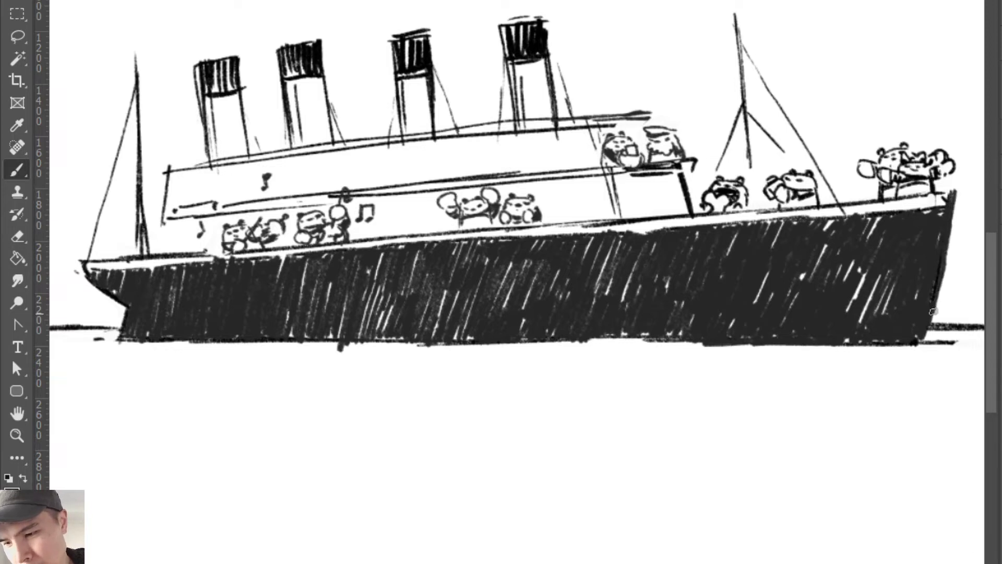
Step: Clean up the bow by trimming its upper corner, redrawing the deck line there and smoothing the front edge of the hull
{"action": "key", "text": "e"}
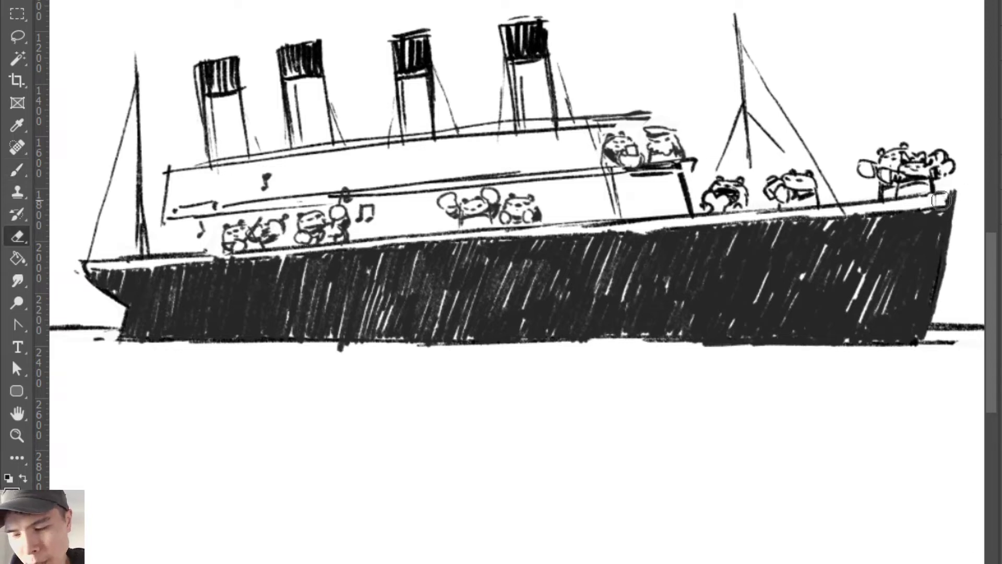
{"action": "key", "text": "b"}
{"action": "mouse_move", "coordinate": [921, 201]}
{"action": "left_mouse_down"}
{"action": "mouse_move", "coordinate": [957, 197]}
{"action": "mouse_move", "coordinate": [958, 180]}
{"action": "mouse_move", "coordinate": [952, 212]}
{"action": "left_mouse_up"}
{"action": "key", "text": "e"}
{"action": "key", "text": "b"}
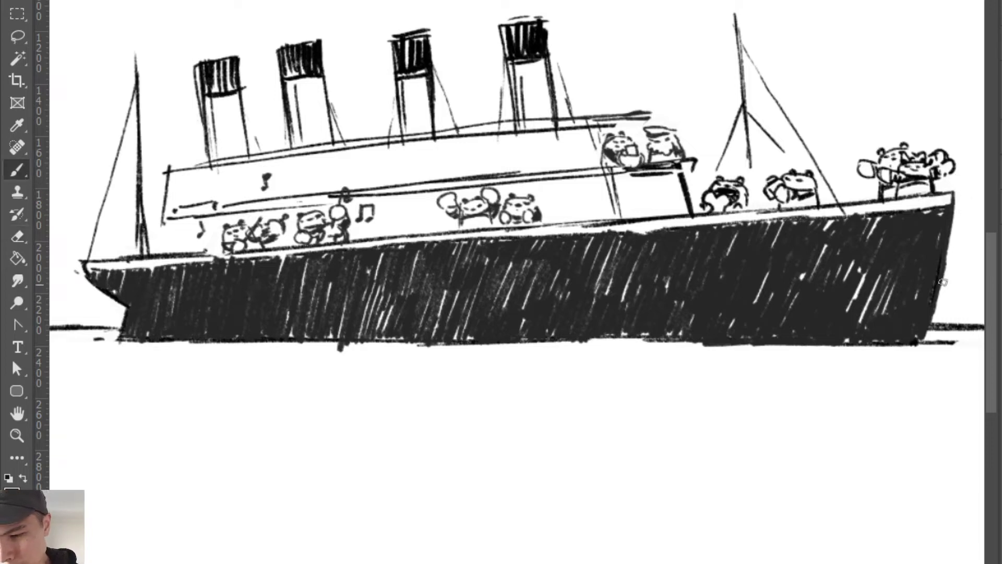
{"action": "left_click_drag", "start_coordinate": [935, 309], "coordinate": [947, 255]}
{"action": "key", "text": "ctrl+z"}
{"action": "left_click_drag", "start_coordinate": [952, 218], "coordinate": [932, 306]}
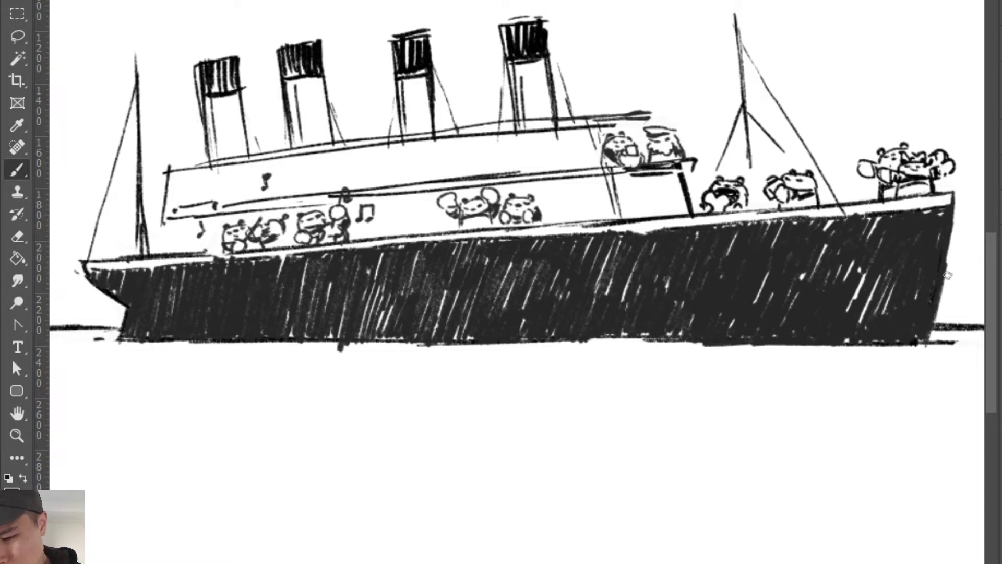
{"action": "key", "text": "e"}
{"action": "key", "text": "b"}
{"action": "left_click_drag", "start_coordinate": [955, 230], "coordinate": [935, 288]}
Step: Erase and redraw the deck line beneath the passengers on the foredeck
{"action": "left_click_drag", "start_coordinate": [835, 318], "coordinate": [900, 288]}
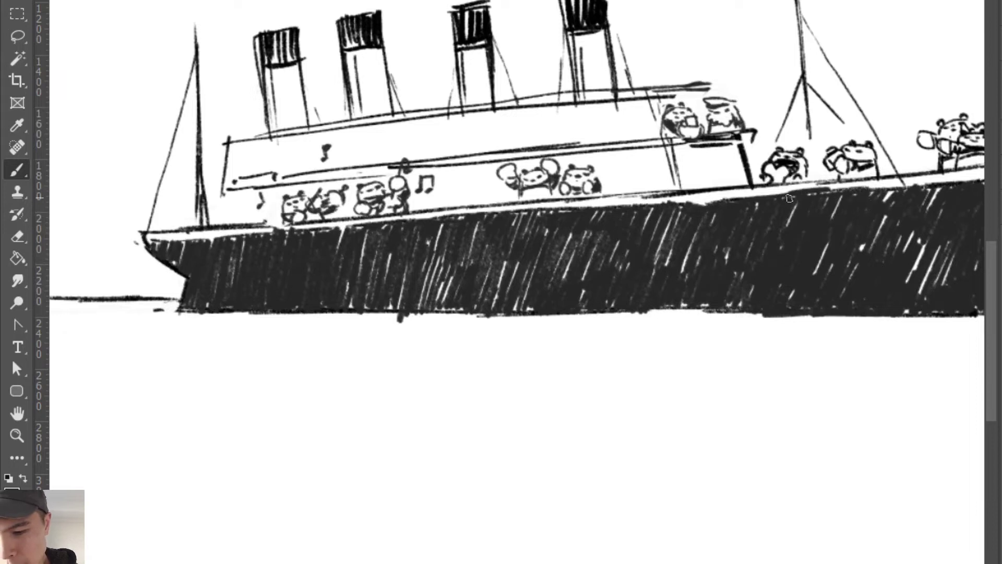
{"action": "key", "text": "e"}
{"action": "key", "text": "b"}
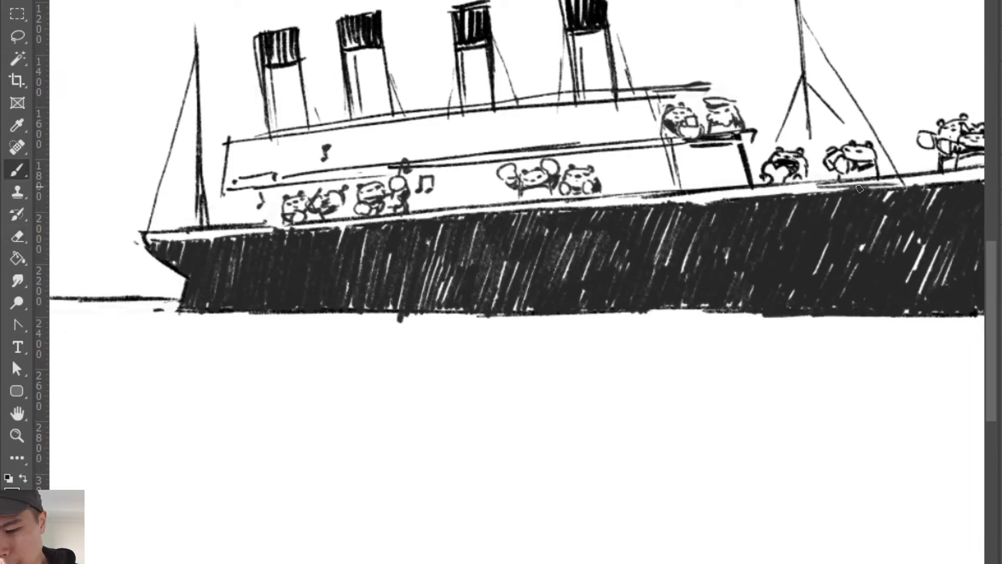
{"action": "key", "text": "e"}
{"action": "key", "text": "b"}
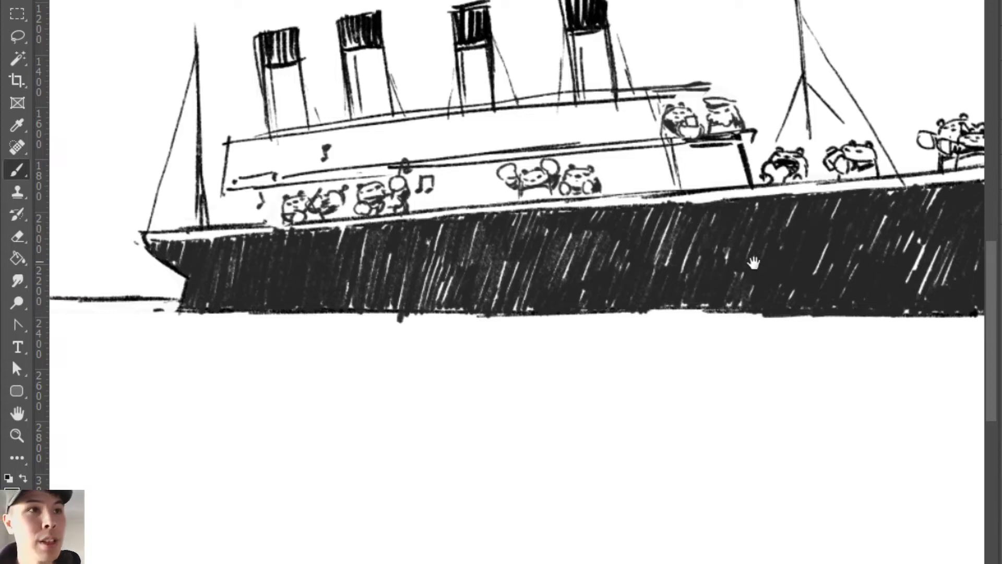
{"action": "left_click_drag", "start_coordinate": [754, 261], "coordinate": [636, 238]}
{"action": "left_click_drag", "start_coordinate": [883, 299], "coordinate": [827, 309]}
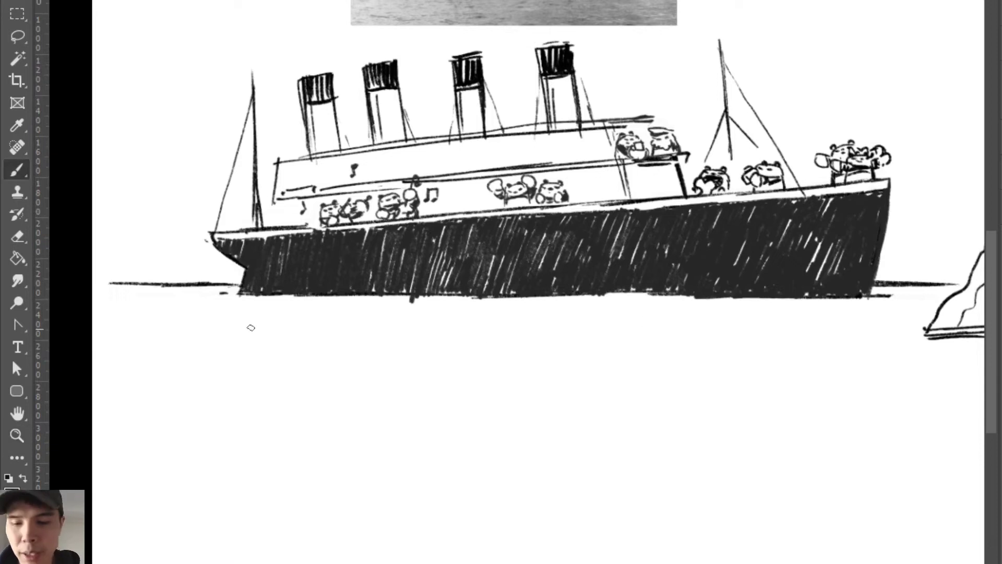
{"action": "left_click_drag", "start_coordinate": [212, 314], "coordinate": [292, 310]}
{"action": "left_click_drag", "start_coordinate": [318, 310], "coordinate": [380, 312]}
{"action": "key", "text": "ctrl+z"}
{"action": "key", "text": "ctrl+z"}
{"action": "key", "text": "ctrl+z"}
Step: Draw thin broken water ripples around the stern and a long wavy ripple beneath the bow
{"action": "mouse_move", "coordinate": [189, 297]}
{"action": "left_mouse_down"}
{"action": "mouse_move", "coordinate": [245, 295]}
{"action": "mouse_move", "coordinate": [197, 296]}
{"action": "mouse_move", "coordinate": [218, 309]}
{"action": "left_mouse_up"}
{"action": "left_click_drag", "start_coordinate": [241, 306], "coordinate": [317, 310]}
{"action": "left_click_drag", "start_coordinate": [330, 309], "coordinate": [338, 308]}
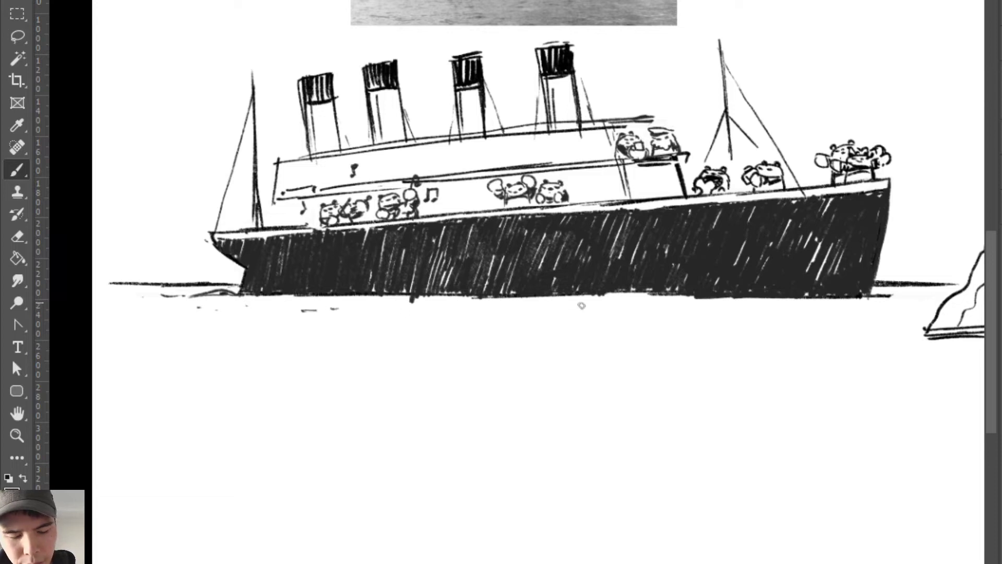
{"action": "left_click_drag", "start_coordinate": [631, 309], "coordinate": [877, 311]}
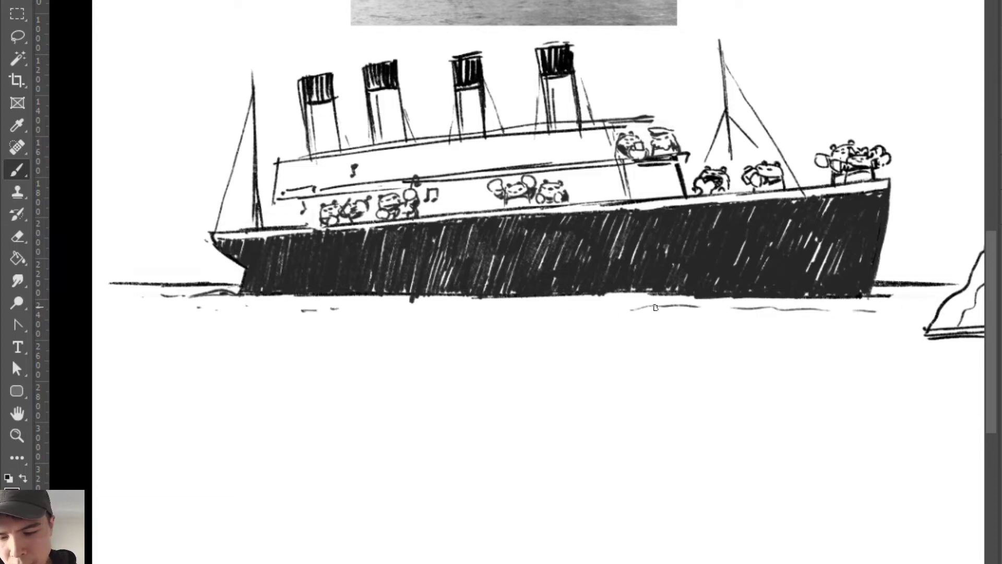
Step: Erase the aft end of the bow ripple and draw a broken wavy ripple in the water amidships
{"action": "key", "text": "e"}
{"action": "left_click_drag", "start_coordinate": [656, 308], "coordinate": [660, 304]}
{"action": "key", "text": "b"}
{"action": "left_click_drag", "start_coordinate": [407, 313], "coordinate": [424, 313]}
{"action": "left_click_drag", "start_coordinate": [440, 311], "coordinate": [504, 316]}
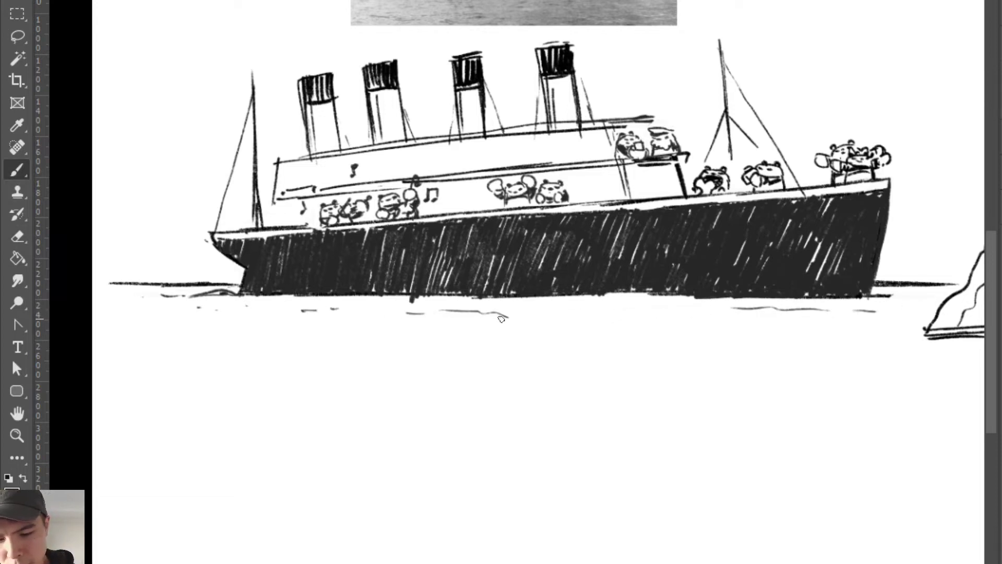
Step: Add a second, lower row of short ripples and dashes in the water below and behind the stern
{"action": "left_click_drag", "start_coordinate": [193, 324], "coordinate": [232, 327]}
{"action": "left_click_drag", "start_coordinate": [246, 324], "coordinate": [288, 331]}
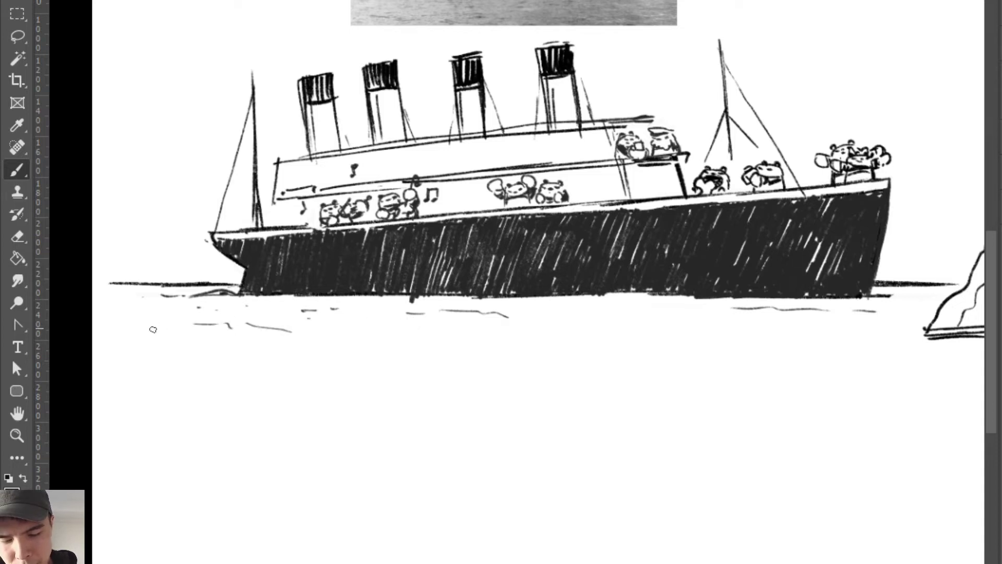
{"action": "left_click_drag", "start_coordinate": [154, 329], "coordinate": [159, 327]}
{"action": "left_click_drag", "start_coordinate": [130, 333], "coordinate": [124, 312]}
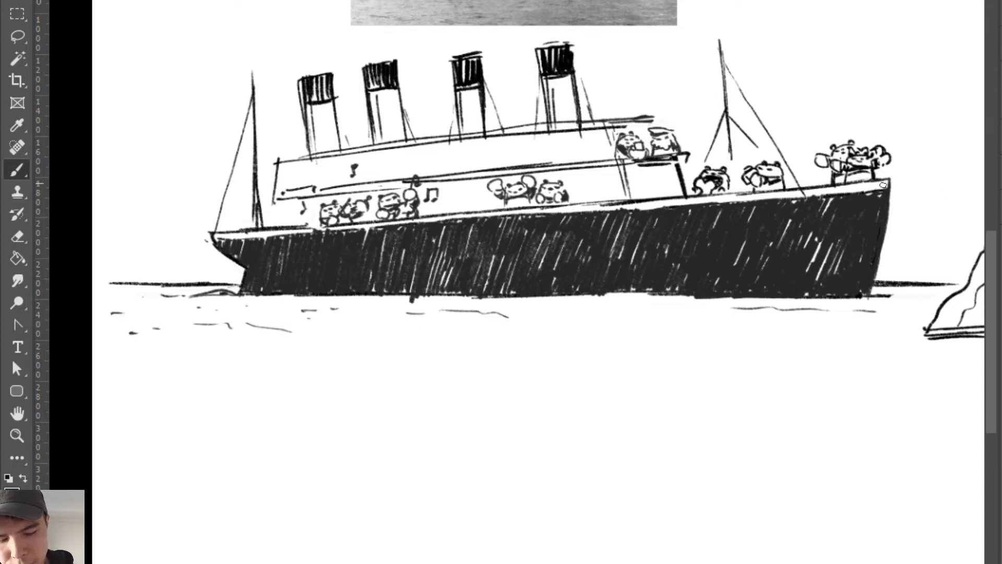
Step: Draw two short slanted posts under the aft end of the superstructure, down to the main deck
{"action": "key", "text": "z"}
{"action": "left_click_drag", "start_coordinate": [890, 161], "coordinate": [899, 161]}
{"action": "key", "text": "b"}
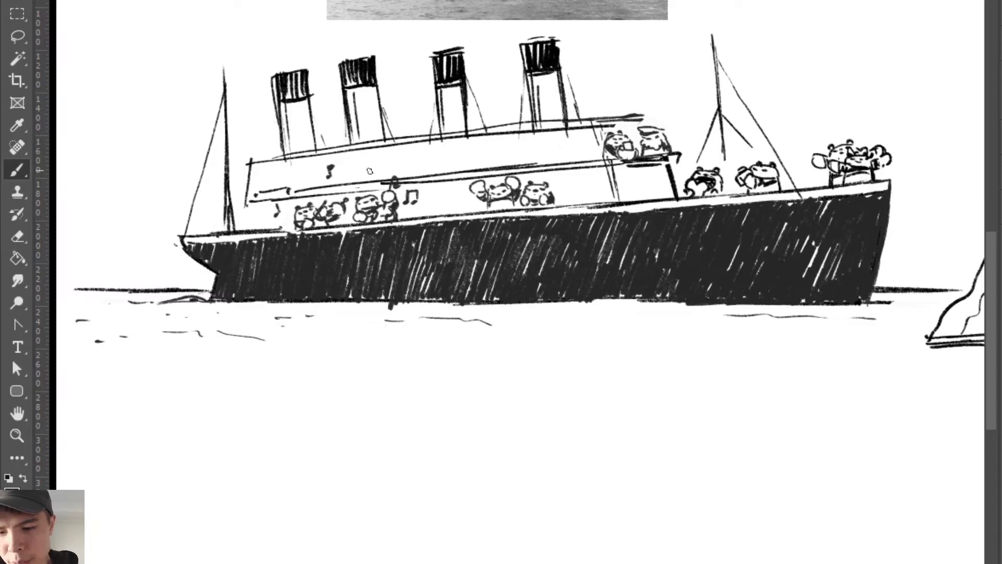
{"action": "left_click", "coordinate": [435, 177], "text": "ctrl"}
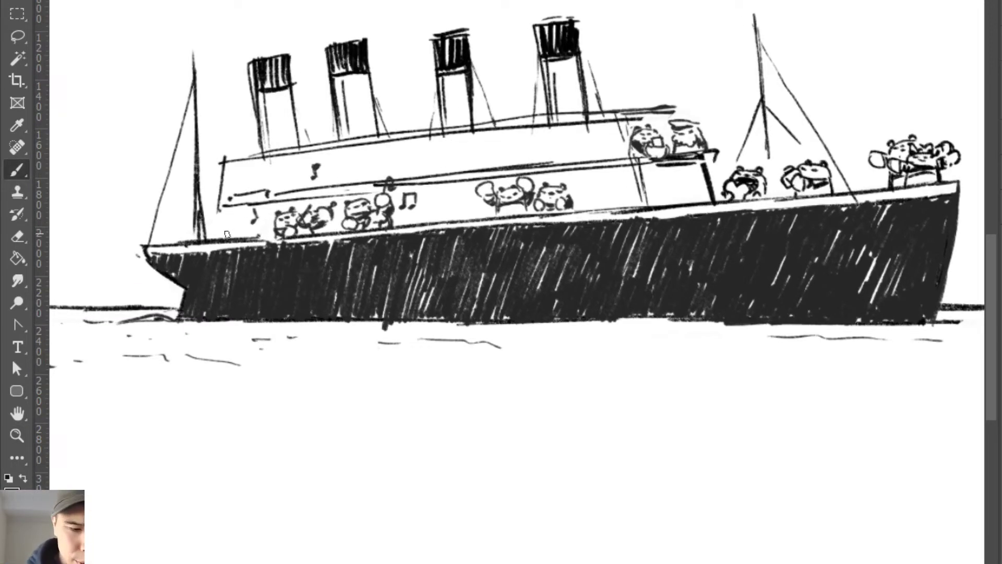
{"action": "left_click_drag", "start_coordinate": [233, 210], "coordinate": [227, 238]}
{"action": "left_click_drag", "start_coordinate": [228, 210], "coordinate": [220, 238]}
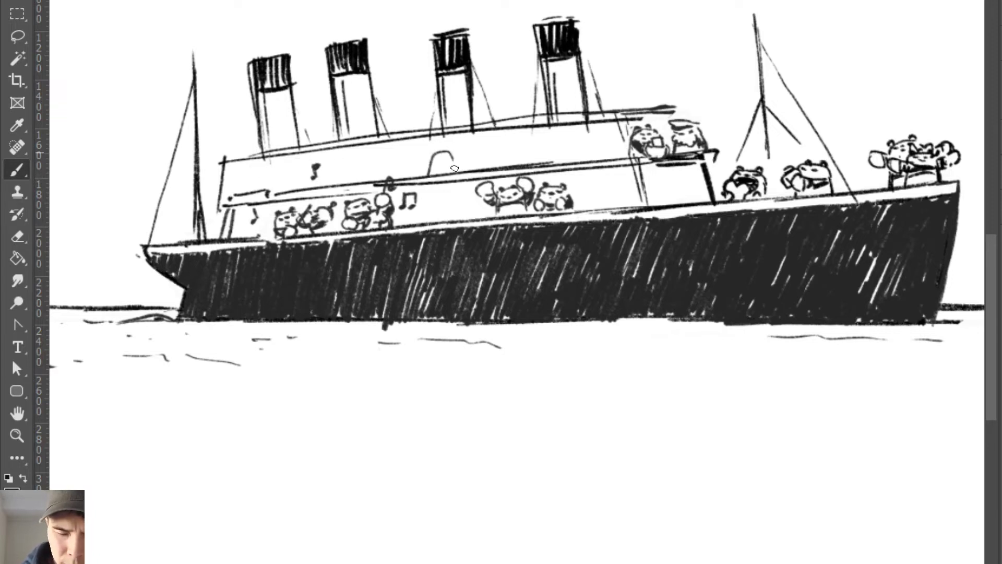
Step: Draw a thin second line parallel to the upper deck line, from the aft end of the superstructure toward the captain
{"action": "left_click_drag", "start_coordinate": [233, 191], "coordinate": [361, 176]}
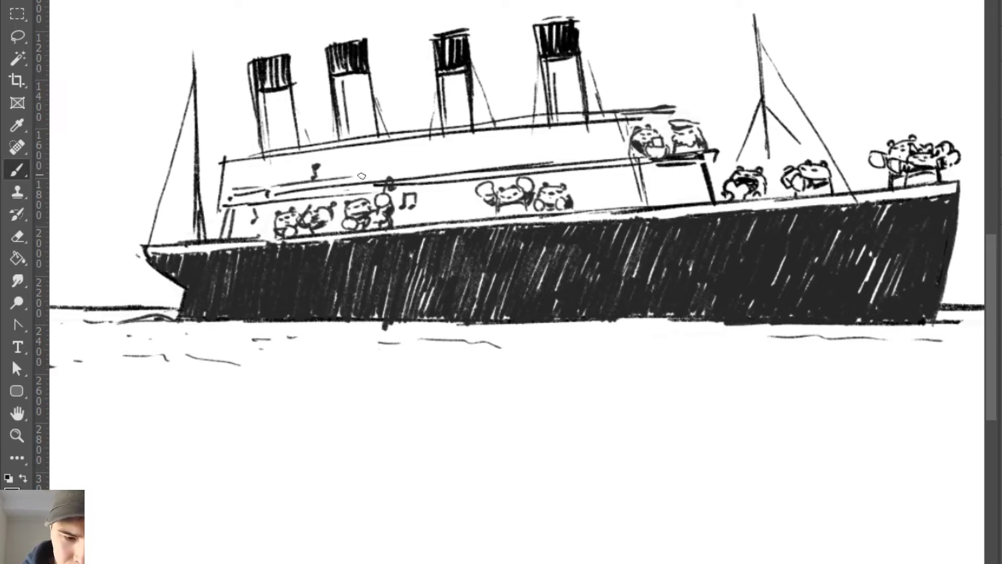
{"action": "key", "text": "ctrl+z"}
{"action": "left_click_drag", "start_coordinate": [270, 188], "coordinate": [355, 177]}
{"action": "left_click_drag", "start_coordinate": [393, 171], "coordinate": [640, 155]}
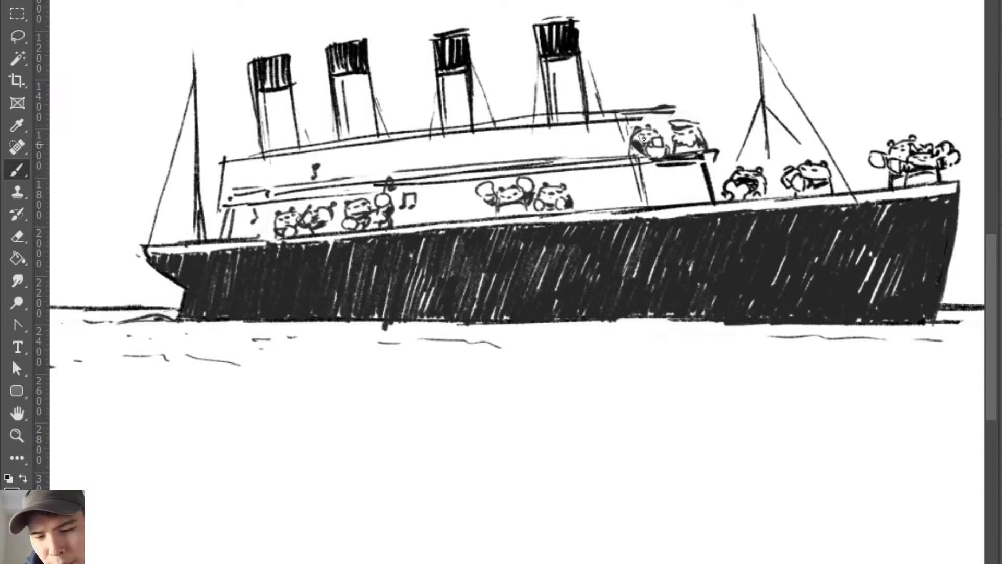
Step: Draw two cartoon passengers on the upper deck amidships and one with raised paws on the lower deck beside the double music note
{"action": "left_click_drag", "start_coordinate": [469, 165], "coordinate": [484, 150]}
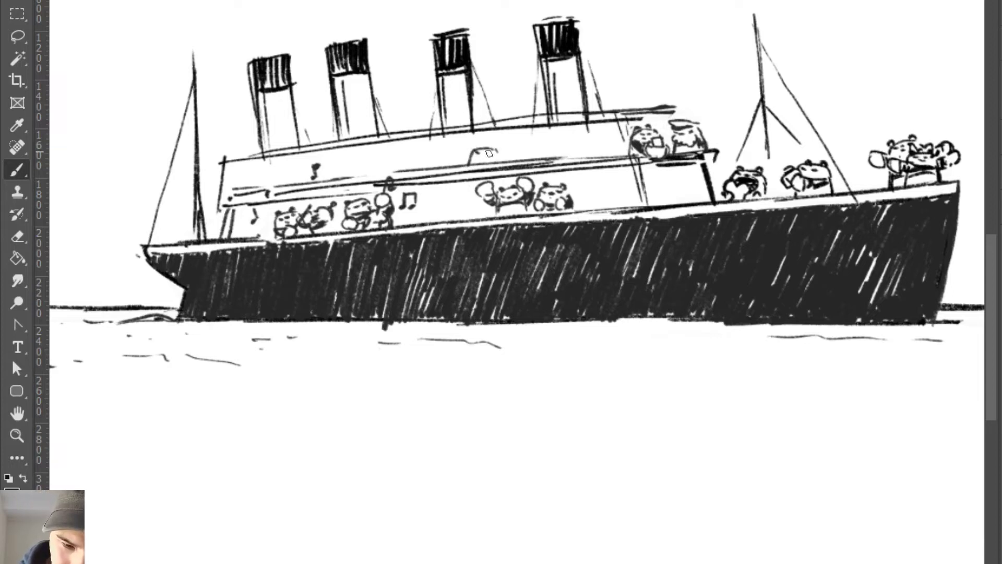
{"action": "mouse_move", "coordinate": [478, 150]}
{"action": "left_mouse_down"}
{"action": "mouse_move", "coordinate": [493, 150]}
{"action": "mouse_move", "coordinate": [481, 165]}
{"action": "mouse_move", "coordinate": [455, 160]}
{"action": "mouse_move", "coordinate": [499, 158]}
{"action": "left_mouse_up"}
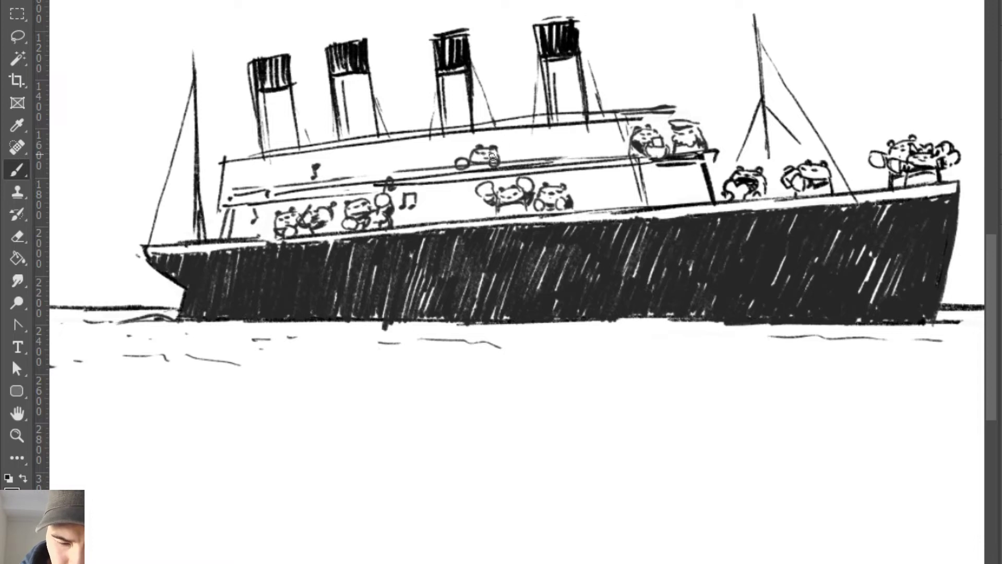
{"action": "mouse_move", "coordinate": [415, 169]}
{"action": "left_mouse_down"}
{"action": "mouse_move", "coordinate": [446, 161]}
{"action": "mouse_move", "coordinate": [443, 170]}
{"action": "mouse_move", "coordinate": [445, 157]}
{"action": "left_mouse_up"}
{"action": "key", "text": "ctrl+z"}
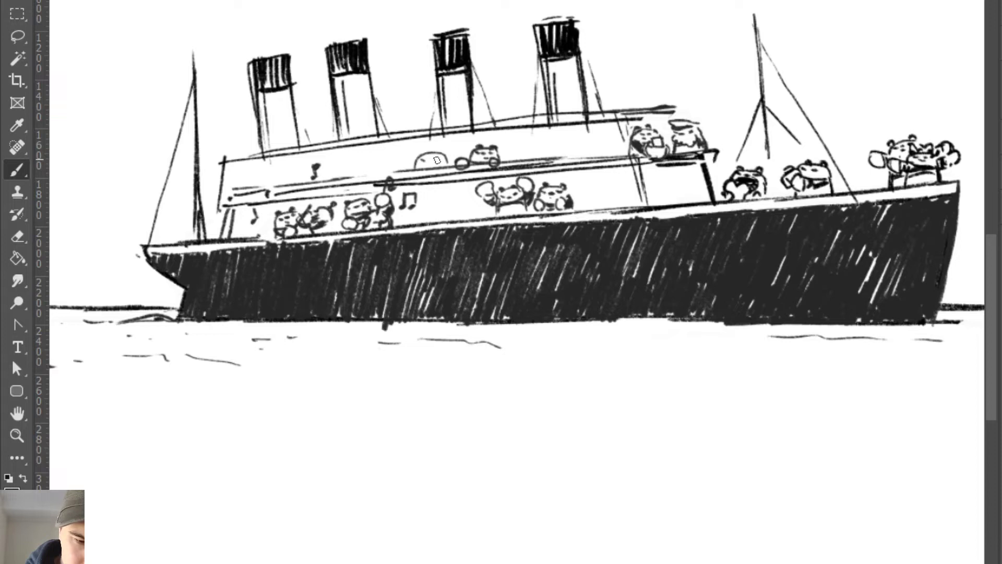
{"action": "mouse_move", "coordinate": [421, 157]}
{"action": "left_mouse_down"}
{"action": "mouse_move", "coordinate": [443, 154]}
{"action": "mouse_move", "coordinate": [436, 166]}
{"action": "mouse_move", "coordinate": [448, 167]}
{"action": "mouse_move", "coordinate": [418, 174]}
{"action": "left_mouse_up"}
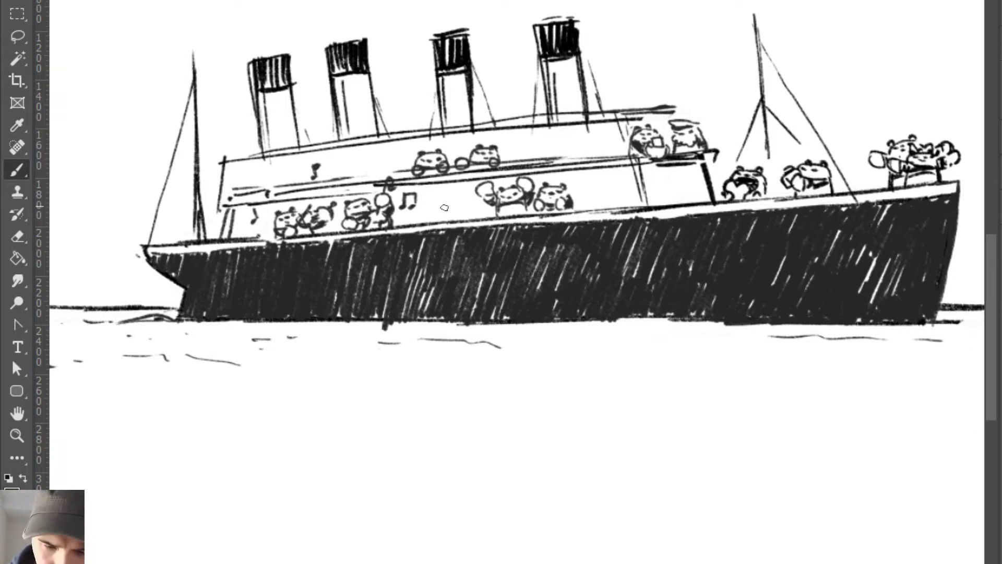
{"action": "left_click_drag", "start_coordinate": [442, 206], "coordinate": [473, 208]}
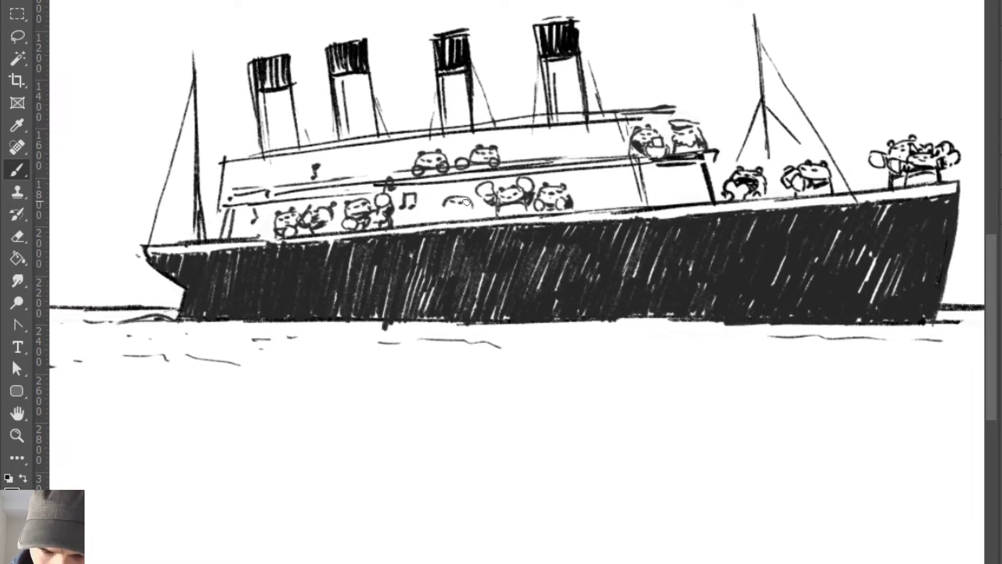
{"action": "mouse_move", "coordinate": [453, 205]}
{"action": "left_mouse_down"}
{"action": "mouse_move", "coordinate": [432, 203]}
{"action": "mouse_move", "coordinate": [440, 195]}
{"action": "mouse_move", "coordinate": [431, 193]}
{"action": "mouse_move", "coordinate": [477, 203]}
{"action": "mouse_move", "coordinate": [445, 209]}
{"action": "mouse_move", "coordinate": [473, 207]}
{"action": "mouse_move", "coordinate": [448, 219]}
{"action": "mouse_move", "coordinate": [470, 216]}
{"action": "mouse_move", "coordinate": [444, 215]}
{"action": "mouse_move", "coordinate": [441, 203]}
{"action": "mouse_move", "coordinate": [484, 207]}
{"action": "left_mouse_up"}
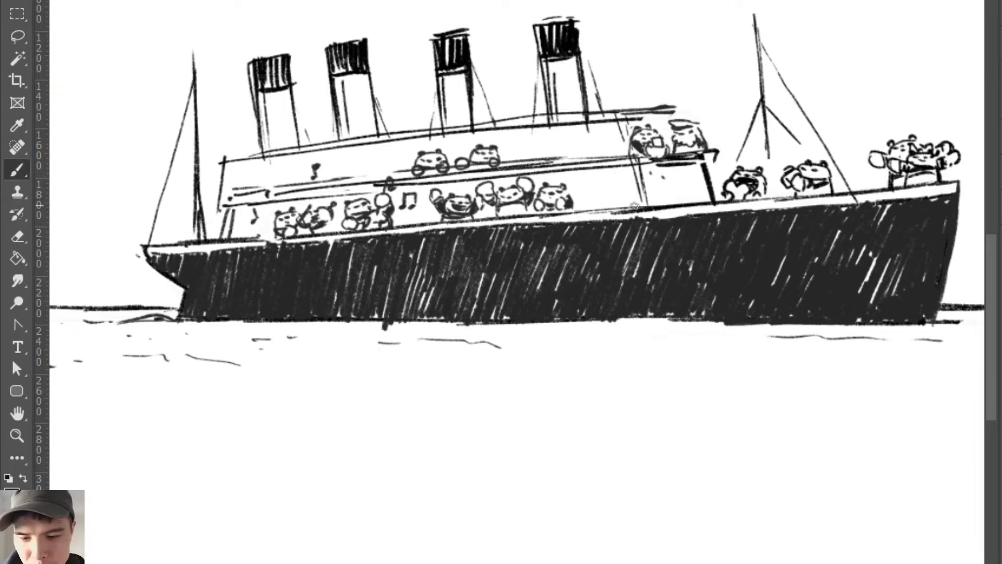
Step: Erase the stray marks on the lower deck beneath the captain and draw two cartoon passengers side by side there
{"action": "key", "text": "e"}
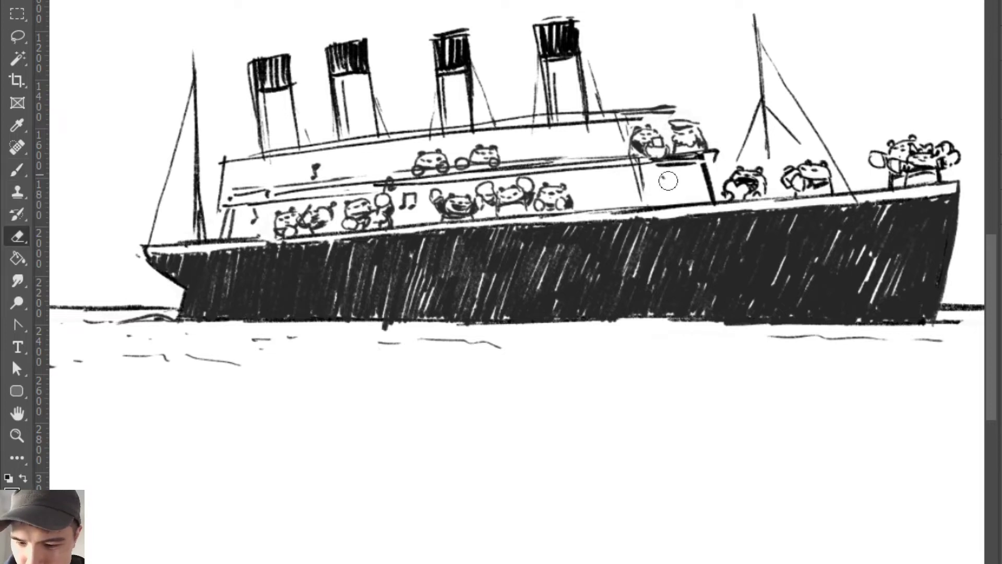
{"action": "key", "text": "b"}
{"action": "mouse_move", "coordinate": [662, 208]}
{"action": "left_mouse_down"}
{"action": "mouse_move", "coordinate": [690, 181]}
{"action": "mouse_move", "coordinate": [701, 200]}
{"action": "mouse_move", "coordinate": [676, 177]}
{"action": "mouse_move", "coordinate": [700, 202]}
{"action": "mouse_move", "coordinate": [683, 182]}
{"action": "mouse_move", "coordinate": [674, 193]}
{"action": "left_mouse_up"}
{"action": "key", "text": "ctrl+z"}
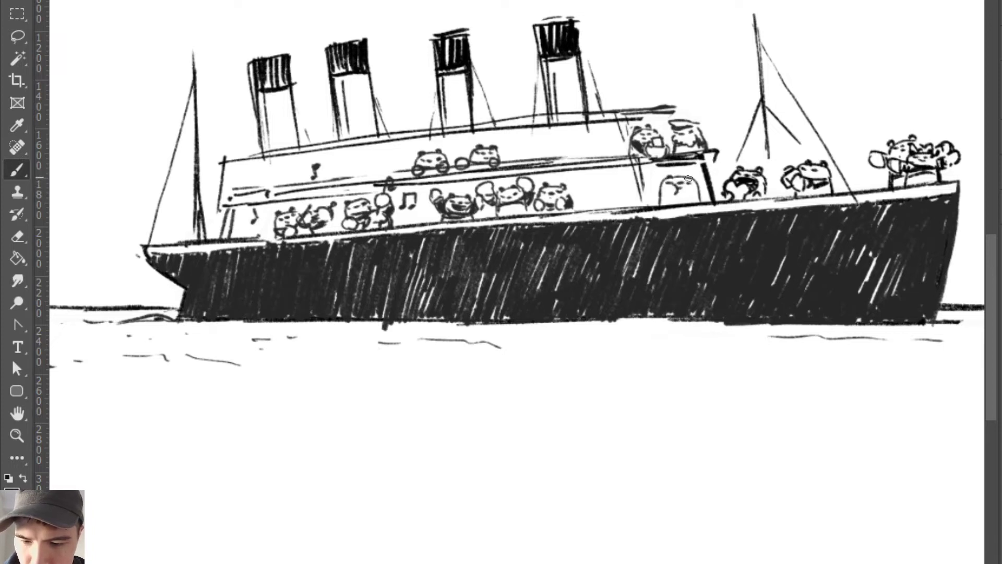
{"action": "mouse_move", "coordinate": [665, 199]}
{"action": "left_mouse_down"}
{"action": "mouse_move", "coordinate": [696, 201]}
{"action": "mouse_move", "coordinate": [668, 202]}
{"action": "mouse_move", "coordinate": [697, 189]}
{"action": "mouse_move", "coordinate": [658, 208]}
{"action": "left_mouse_up"}
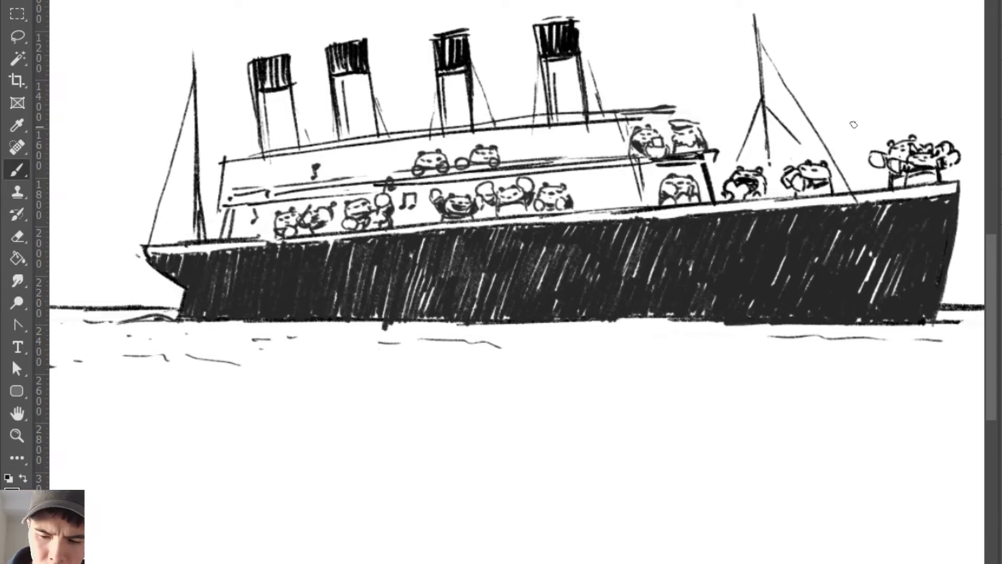
{"action": "mouse_move", "coordinate": [604, 210]}
{"action": "left_mouse_down"}
{"action": "mouse_move", "coordinate": [634, 186]}
{"action": "mouse_move", "coordinate": [641, 191]}
{"action": "mouse_move", "coordinate": [618, 183]}
{"action": "left_mouse_up"}
{"action": "key", "text": "ctrl+z"}
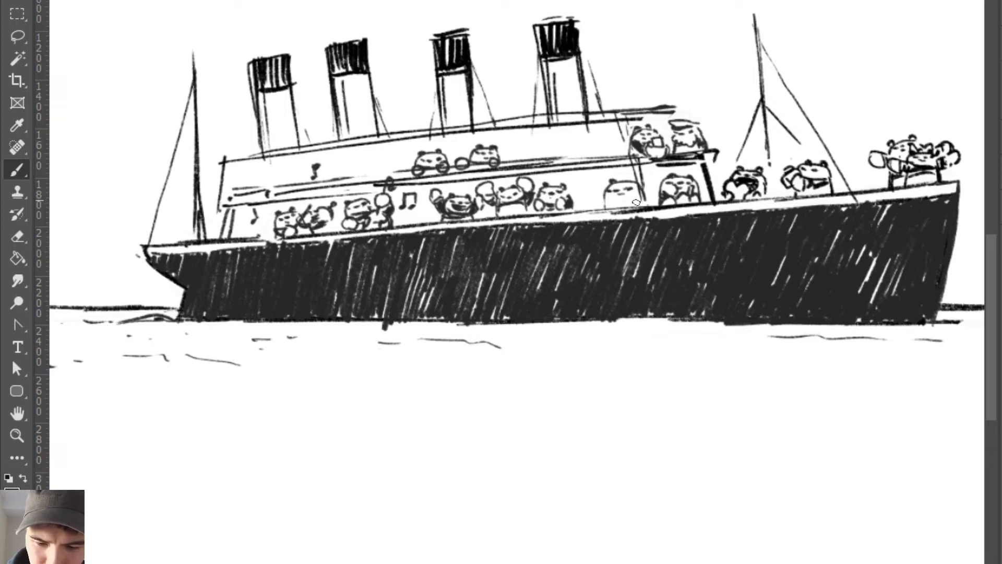
{"action": "mouse_move", "coordinate": [631, 199]}
{"action": "left_mouse_down"}
{"action": "mouse_move", "coordinate": [640, 203]}
{"action": "mouse_move", "coordinate": [607, 203]}
{"action": "mouse_move", "coordinate": [630, 201]}
{"action": "mouse_move", "coordinate": [636, 184]}
{"action": "mouse_move", "coordinate": [606, 200]}
{"action": "left_mouse_up"}
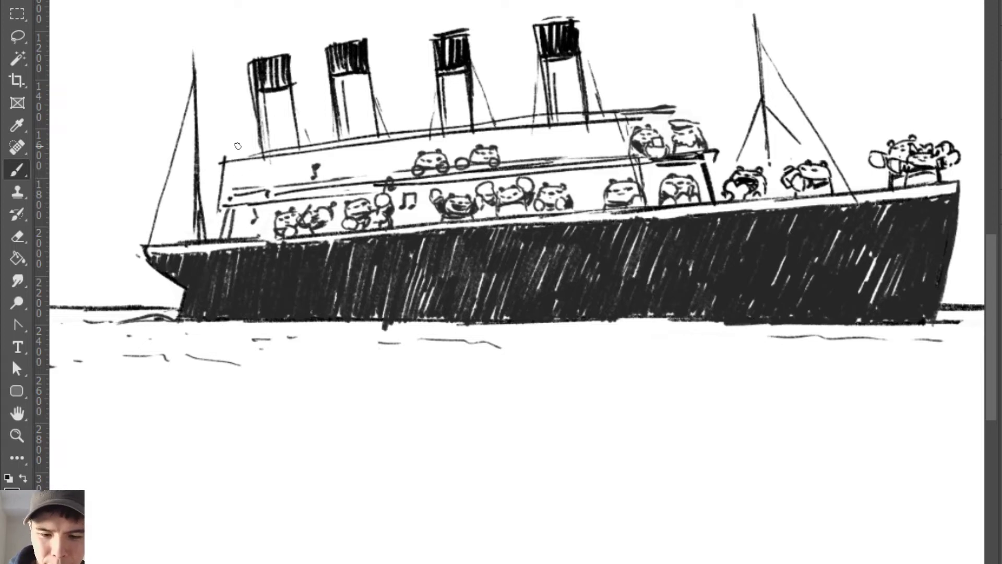
Step: Draw a cartoon passenger with small black-filled details on the top deck, behind the aftmost funnel
{"action": "mouse_move", "coordinate": [235, 134]}
{"action": "left_mouse_down"}
{"action": "mouse_move", "coordinate": [249, 135]}
{"action": "mouse_move", "coordinate": [256, 154]}
{"action": "mouse_move", "coordinate": [226, 143]}
{"action": "left_mouse_up"}
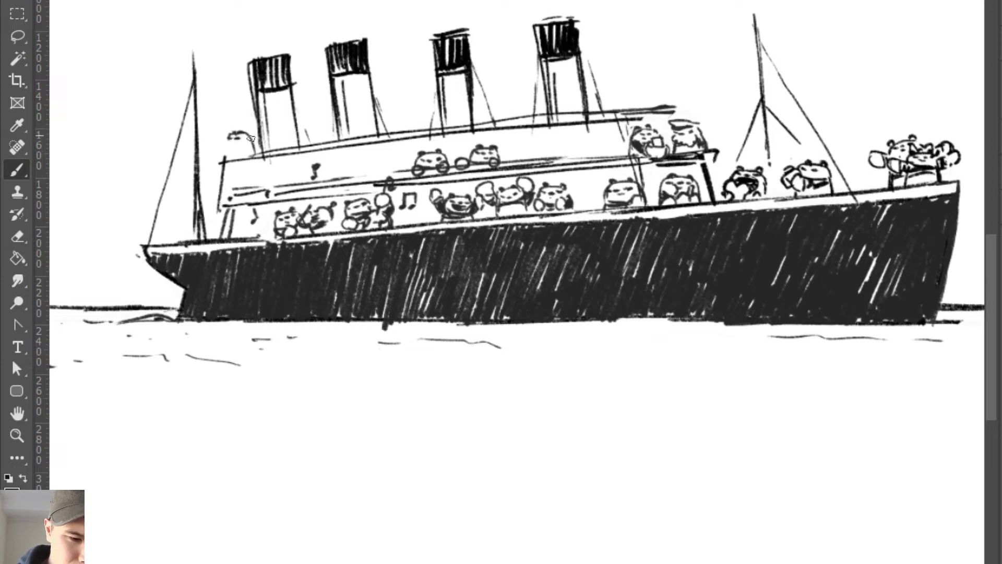
{"action": "key", "text": "e"}
{"action": "left_click_drag", "start_coordinate": [241, 134], "coordinate": [229, 136]}
{"action": "key", "text": "b"}
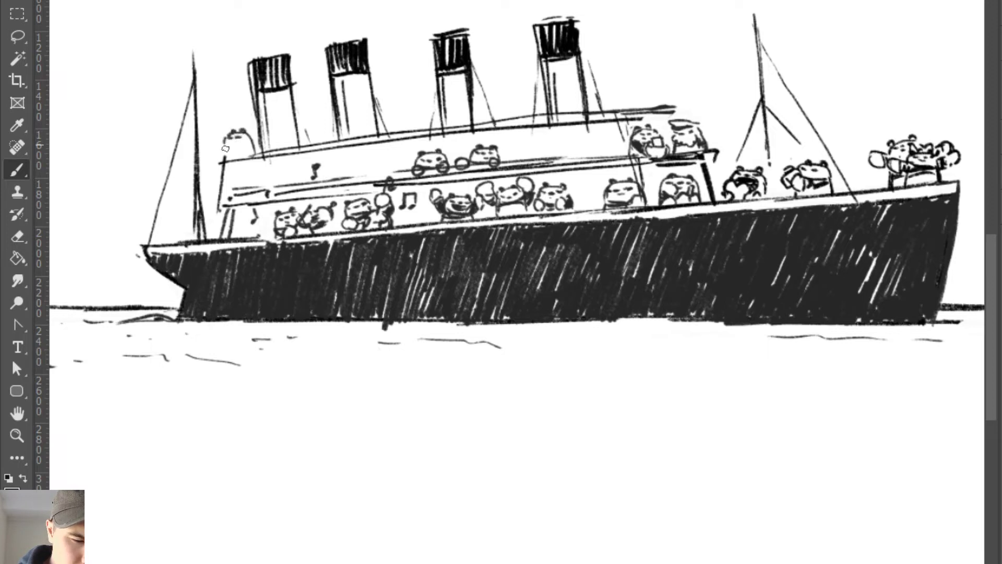
{"action": "mouse_move", "coordinate": [225, 146]}
{"action": "left_mouse_down"}
{"action": "mouse_move", "coordinate": [251, 141]}
{"action": "mouse_move", "coordinate": [250, 150]}
{"action": "mouse_move", "coordinate": [229, 143]}
{"action": "mouse_move", "coordinate": [252, 142]}
{"action": "mouse_move", "coordinate": [223, 138]}
{"action": "mouse_move", "coordinate": [246, 136]}
{"action": "mouse_move", "coordinate": [229, 158]}
{"action": "mouse_move", "coordinate": [247, 135]}
{"action": "mouse_move", "coordinate": [223, 143]}
{"action": "mouse_move", "coordinate": [252, 140]}
{"action": "mouse_move", "coordinate": [227, 143]}
{"action": "mouse_move", "coordinate": [243, 150]}
{"action": "mouse_move", "coordinate": [223, 162]}
{"action": "left_mouse_up"}
{"action": "key", "text": "e"}
{"action": "key", "text": "b"}
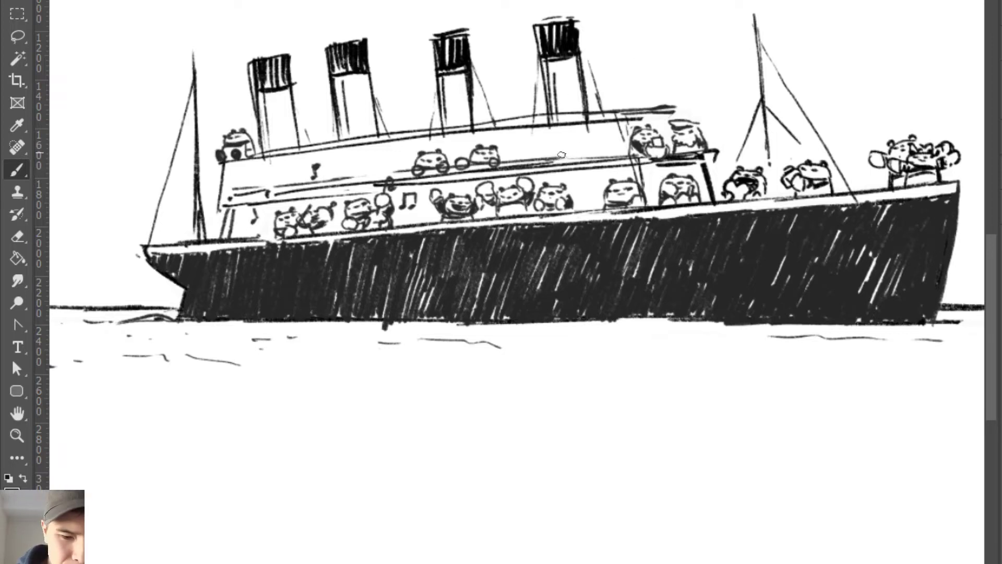
{"action": "mouse_move", "coordinate": [528, 155]}
{"action": "left_mouse_down"}
{"action": "mouse_move", "coordinate": [522, 161]}
{"action": "mouse_move", "coordinate": [543, 145]}
{"action": "mouse_move", "coordinate": [552, 151]}
{"action": "mouse_move", "coordinate": [549, 144]}
{"action": "mouse_move", "coordinate": [558, 153]}
{"action": "mouse_move", "coordinate": [522, 154]}
{"action": "mouse_move", "coordinate": [561, 152]}
{"action": "left_mouse_up"}
{"action": "key", "text": "ctrl+z"}
{"action": "key", "text": "e"}
{"action": "key", "text": "b"}
{"action": "key", "text": "e"}
{"action": "key", "text": "b"}
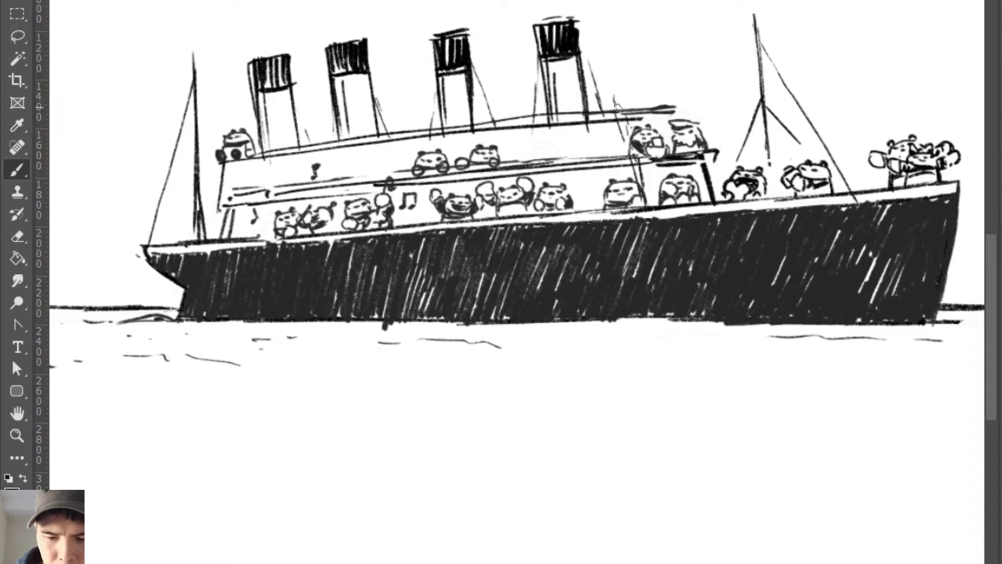
{"action": "left_click_drag", "start_coordinate": [615, 95], "coordinate": [621, 90]}
{"action": "key", "text": "ctrl+z"}
{"action": "key", "text": "ctrl+z"}
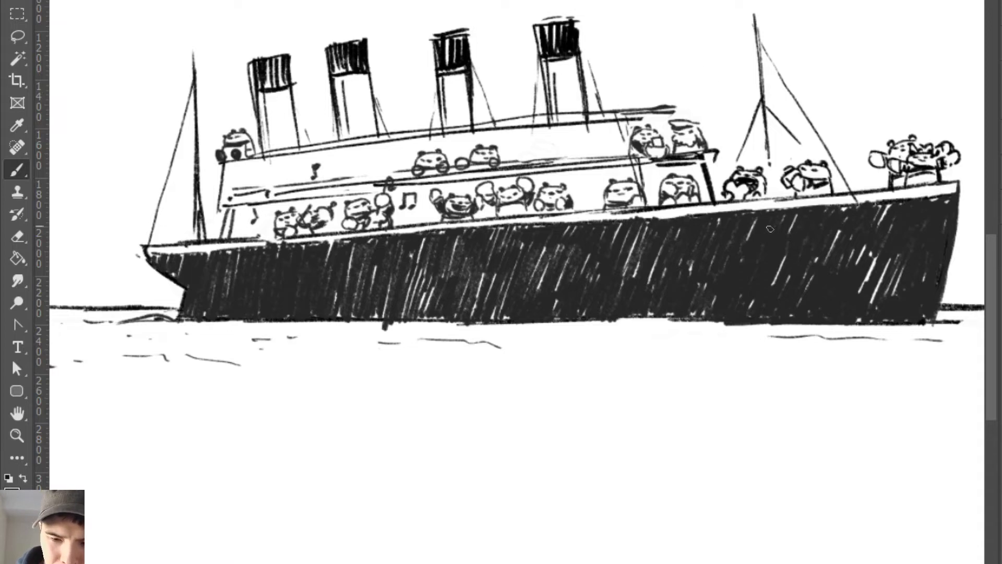
Step: Extend the roof edge above the captain and draw a sleeping passenger lying on it with three rising Z letters
{"action": "mouse_move", "coordinate": [680, 283]}
{"action": "left_mouse_down"}
{"action": "mouse_move", "coordinate": [590, 271]}
{"action": "mouse_move", "coordinate": [594, 312]}
{"action": "left_mouse_up"}
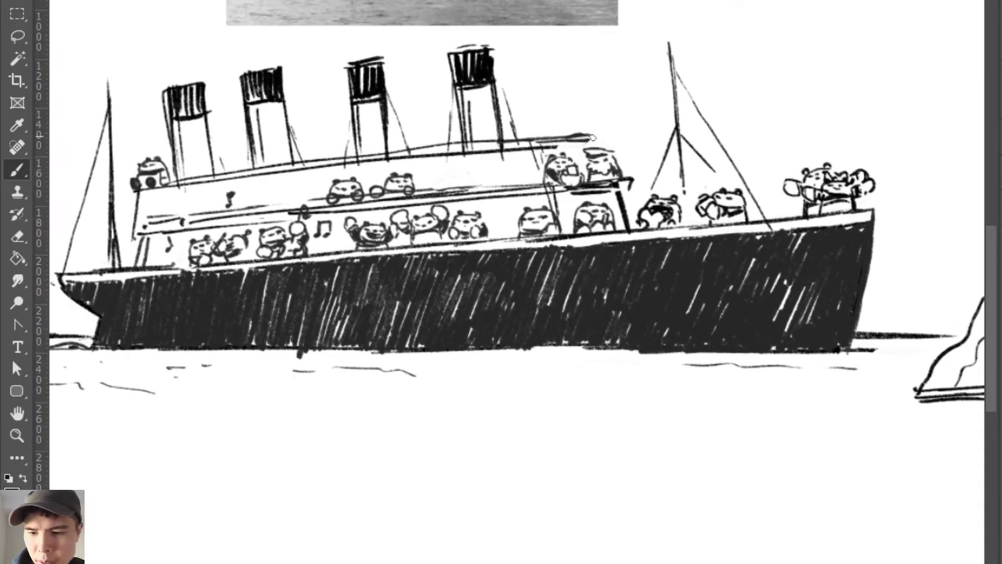
{"action": "left_click_drag", "start_coordinate": [592, 137], "coordinate": [595, 145]}
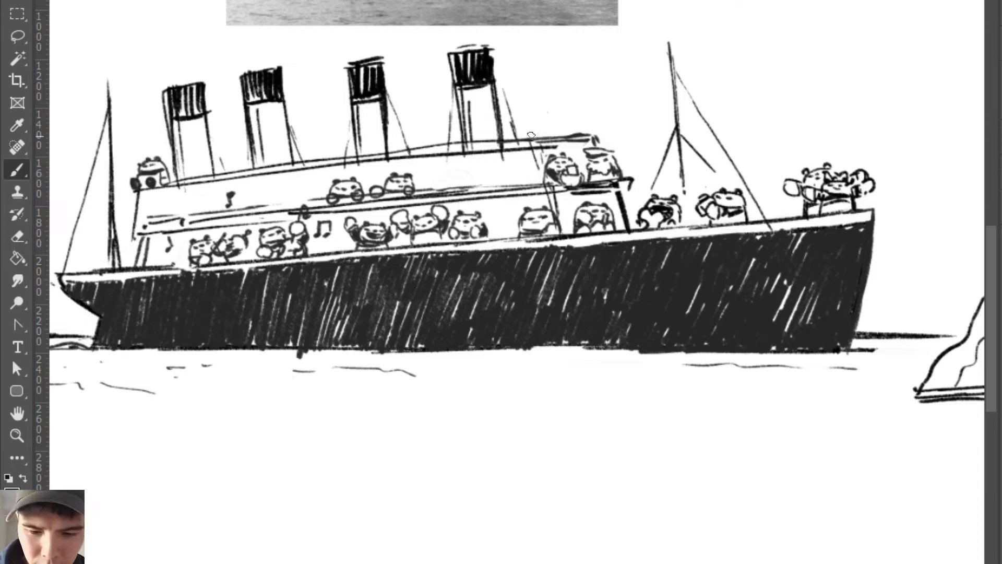
{"action": "mouse_move", "coordinate": [543, 119]}
{"action": "left_mouse_down"}
{"action": "mouse_move", "coordinate": [564, 116]}
{"action": "mouse_move", "coordinate": [575, 124]}
{"action": "mouse_move", "coordinate": [568, 136]}
{"action": "mouse_move", "coordinate": [578, 121]}
{"action": "mouse_move", "coordinate": [544, 123]}
{"action": "mouse_move", "coordinate": [540, 131]}
{"action": "mouse_move", "coordinate": [556, 134]}
{"action": "mouse_move", "coordinate": [542, 121]}
{"action": "mouse_move", "coordinate": [543, 133]}
{"action": "mouse_move", "coordinate": [535, 115]}
{"action": "mouse_move", "coordinate": [528, 135]}
{"action": "left_mouse_up"}
{"action": "key", "text": "e"}
{"action": "key", "text": "b"}
{"action": "key", "text": "ctrl+z"}
{"action": "mouse_move", "coordinate": [540, 101]}
{"action": "left_mouse_down"}
{"action": "mouse_move", "coordinate": [542, 109]}
{"action": "mouse_move", "coordinate": [578, 86]}
{"action": "left_mouse_up"}
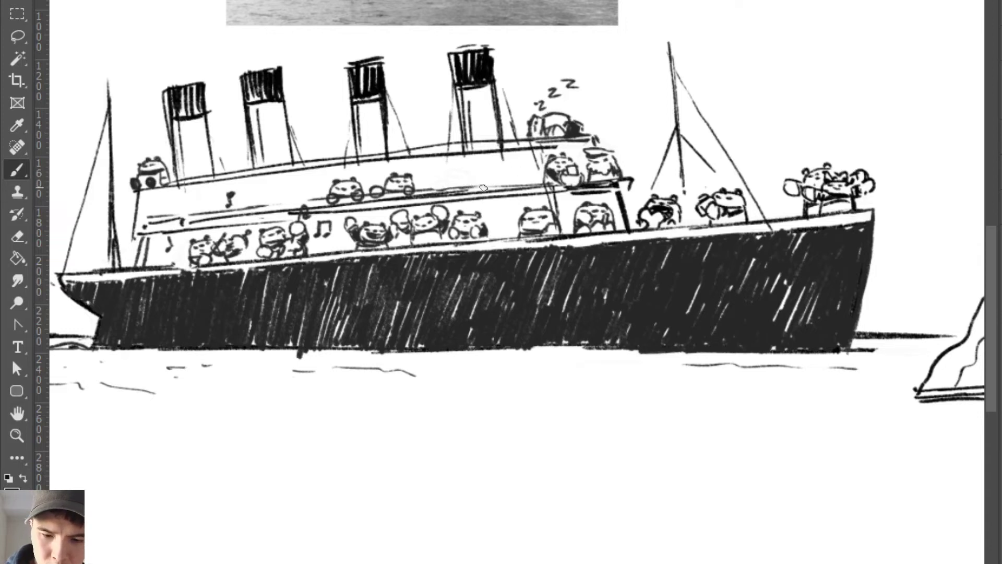
Step: Draw a cartoon passenger on the upper deck just behind the captain's pair, undoing the faulty strokes
{"action": "mouse_move", "coordinate": [481, 186]}
{"action": "left_mouse_down"}
{"action": "mouse_move", "coordinate": [515, 190]}
{"action": "mouse_move", "coordinate": [483, 186]}
{"action": "mouse_move", "coordinate": [484, 168]}
{"action": "mouse_move", "coordinate": [503, 163]}
{"action": "mouse_move", "coordinate": [516, 180]}
{"action": "mouse_move", "coordinate": [492, 168]}
{"action": "mouse_move", "coordinate": [513, 175]}
{"action": "mouse_move", "coordinate": [484, 179]}
{"action": "mouse_move", "coordinate": [505, 166]}
{"action": "left_mouse_up"}
{"action": "key", "text": "ctrl+z"}
{"action": "key", "text": "ctrl+z"}
{"action": "key", "text": "ctrl+z"}
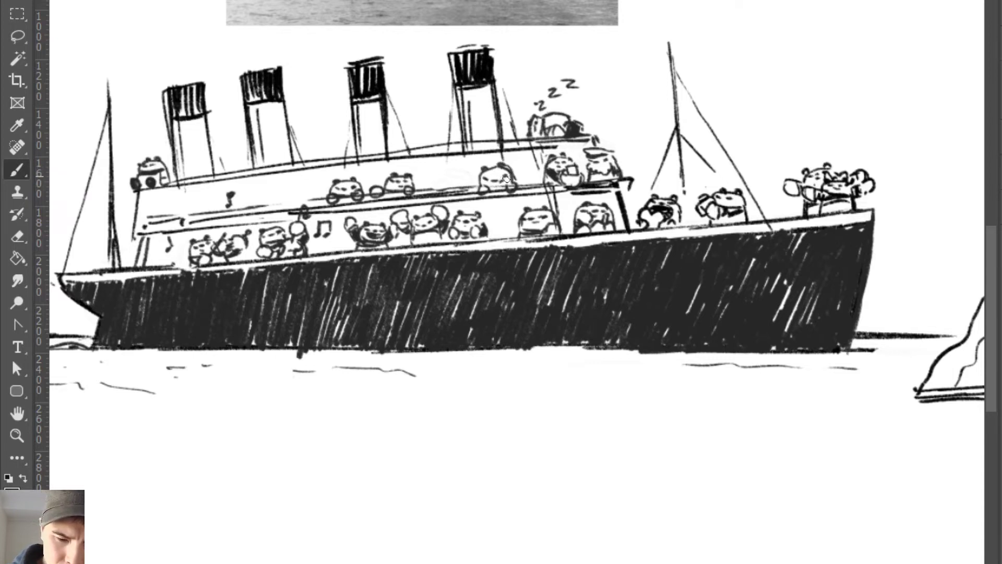
Step: Erase the top of the head of the foredeck passenger nearest the bow pair and redraw it with ears
{"action": "left_click_drag", "start_coordinate": [711, 385], "coordinate": [698, 359]}
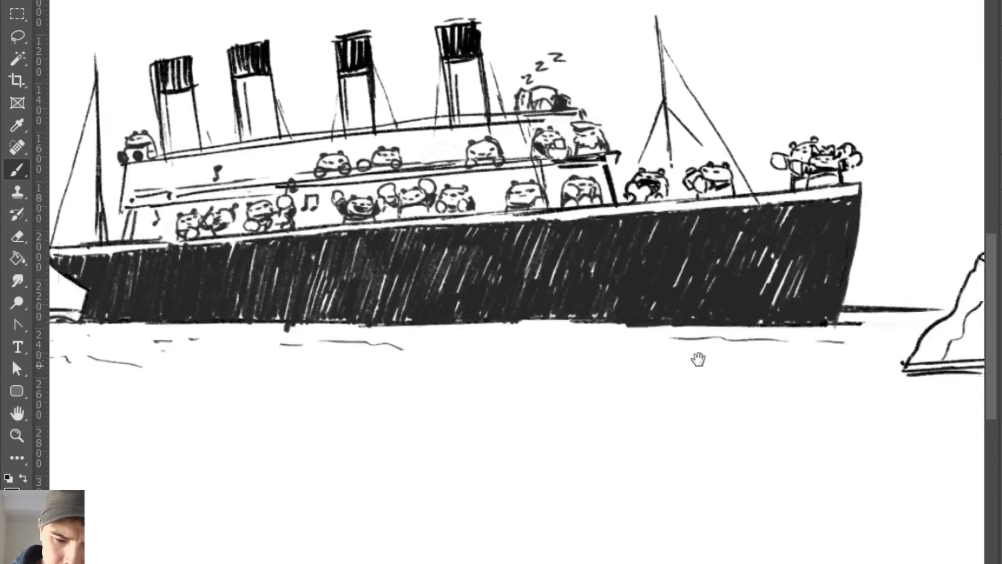
{"action": "left_click_drag", "start_coordinate": [727, 198], "coordinate": [750, 225]}
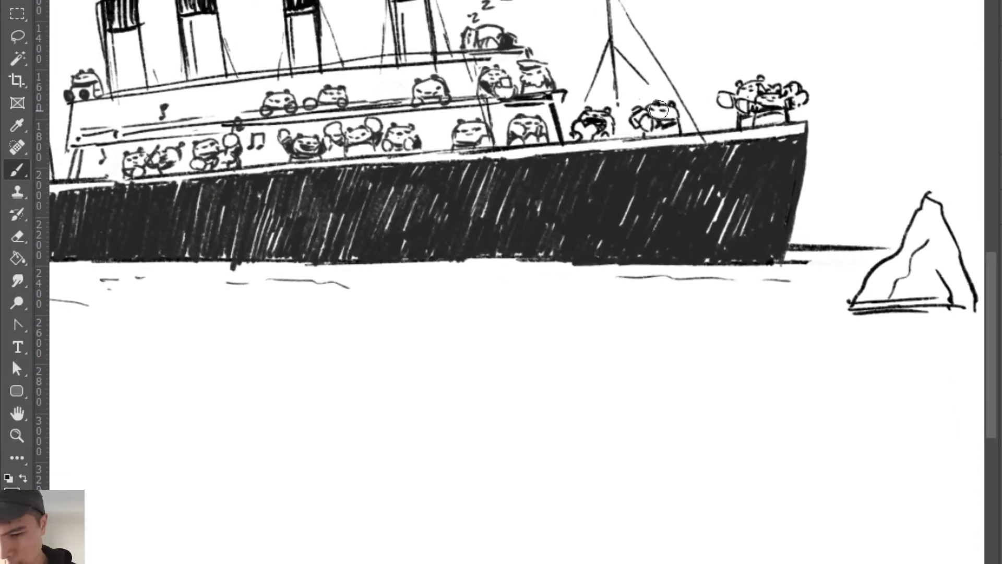
{"action": "key", "text": "e"}
{"action": "left_click_drag", "start_coordinate": [658, 109], "coordinate": [673, 110]}
{"action": "key", "text": "b"}
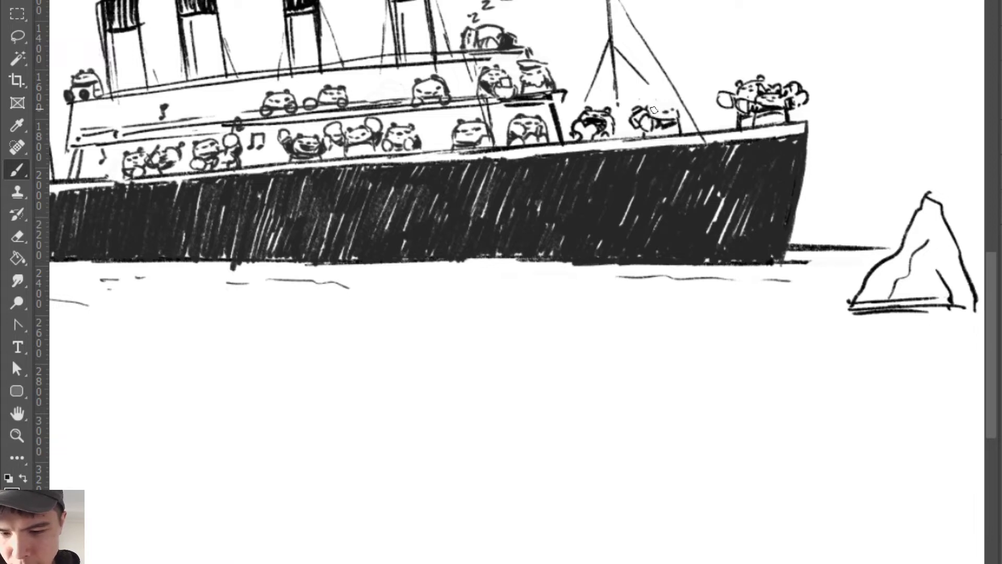
{"action": "left_click_drag", "start_coordinate": [648, 107], "coordinate": [670, 105]}
{"action": "key", "text": "ctrl+z"}
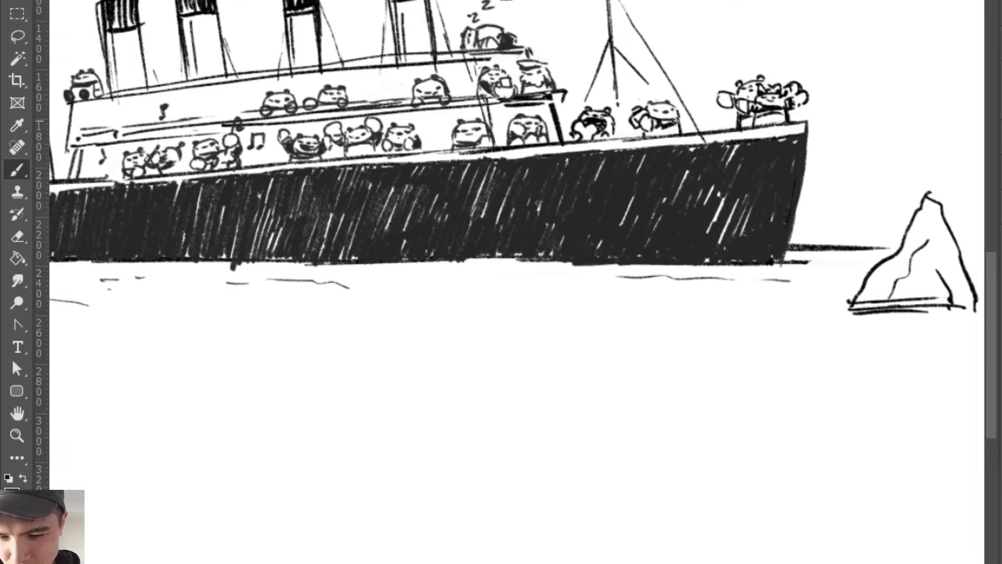
{"action": "key", "text": "space"}
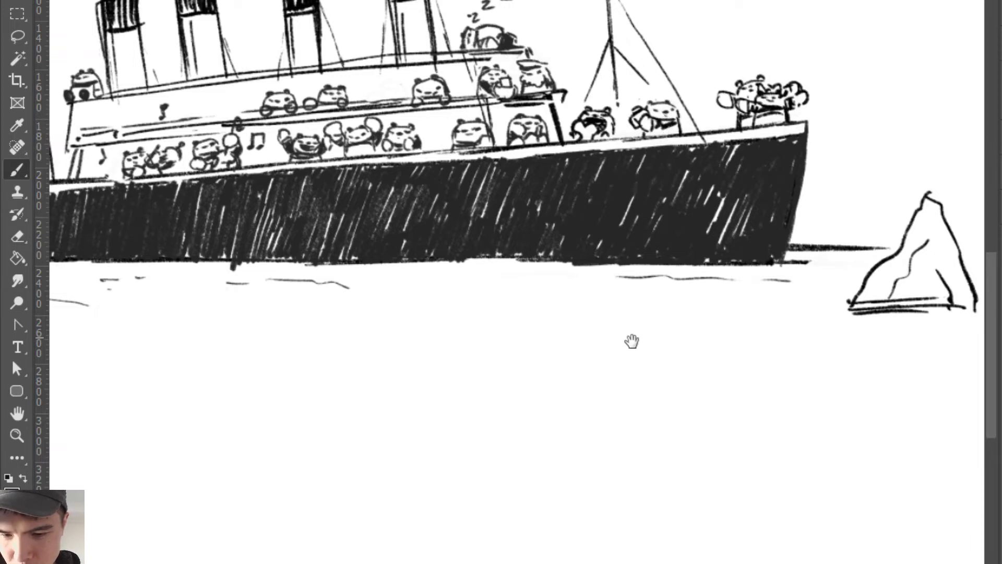
Step: Draw a short horizon dash beyond the iceberg, then sketch its submerged flanks and horizontal water lines below it
{"action": "left_click_drag", "start_coordinate": [633, 342], "coordinate": [578, 322]}
{"action": "left_click_drag", "start_coordinate": [925, 232], "coordinate": [968, 233]}
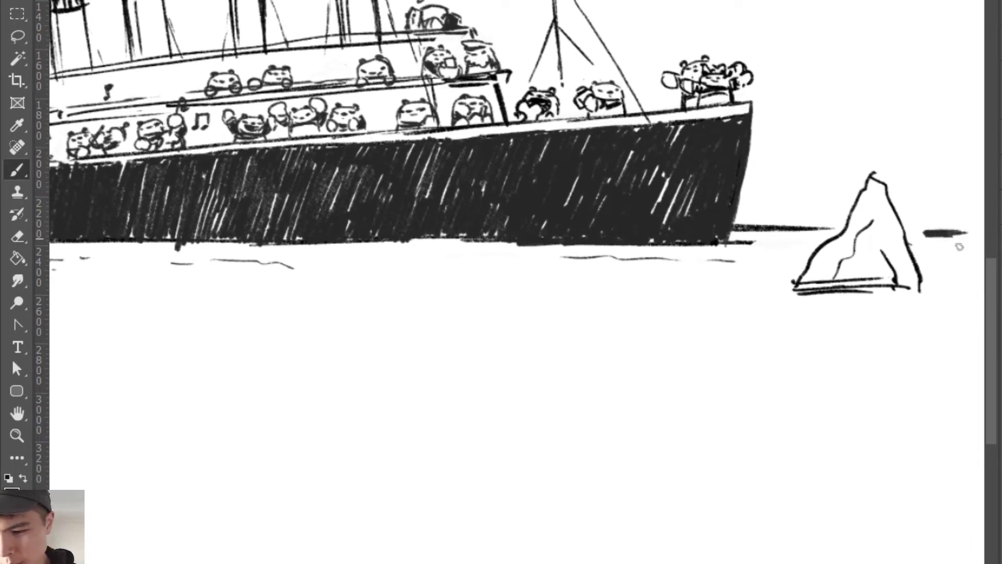
{"action": "mouse_move", "coordinate": [922, 271]}
{"action": "left_mouse_down"}
{"action": "mouse_move", "coordinate": [940, 291]}
{"action": "mouse_move", "coordinate": [863, 290]}
{"action": "left_mouse_up"}
{"action": "mouse_move", "coordinate": [771, 307]}
{"action": "left_mouse_down"}
{"action": "mouse_move", "coordinate": [654, 396]}
{"action": "mouse_move", "coordinate": [614, 435]}
{"action": "left_mouse_up"}
{"action": "mouse_move", "coordinate": [597, 364]}
{"action": "left_mouse_down"}
{"action": "mouse_move", "coordinate": [848, 359]}
{"action": "mouse_move", "coordinate": [614, 359]}
{"action": "left_mouse_up"}
{"action": "mouse_move", "coordinate": [462, 380]}
{"action": "left_mouse_down"}
{"action": "mouse_move", "coordinate": [629, 391]}
{"action": "mouse_move", "coordinate": [756, 387]}
{"action": "left_mouse_up"}
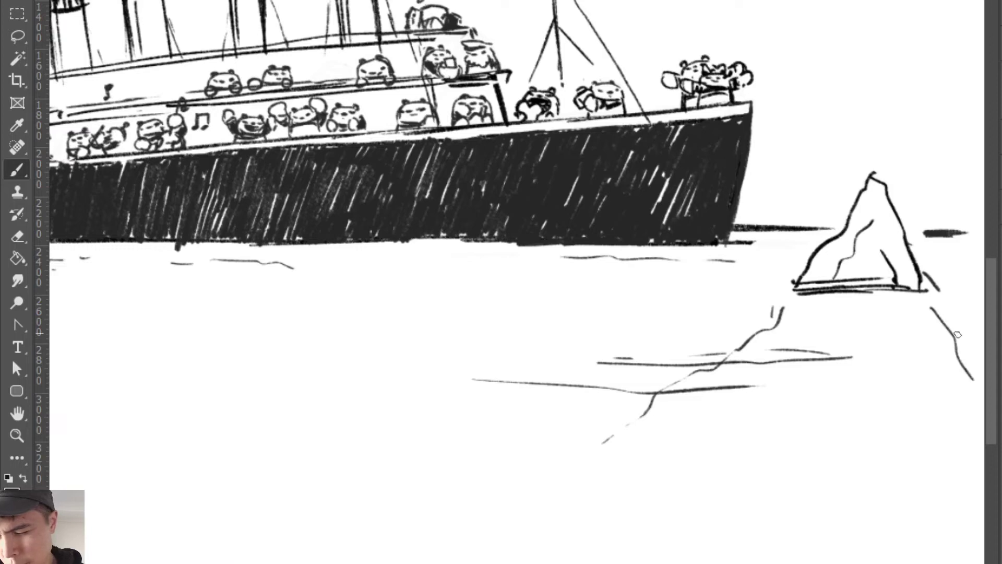
{"action": "left_click_drag", "start_coordinate": [937, 303], "coordinate": [980, 340]}
Step: Erase the upper part of the submerged flank nearest the ship and redraw it from the iceberg's base, adding a short slanted mark beside it
{"action": "key", "text": "e"}
{"action": "left_click_drag", "start_coordinate": [780, 309], "coordinate": [738, 338]}
{"action": "key", "text": "b"}
{"action": "mouse_move", "coordinate": [785, 292]}
{"action": "left_mouse_down"}
{"action": "mouse_move", "coordinate": [716, 337]}
{"action": "mouse_move", "coordinate": [666, 387]}
{"action": "left_mouse_up"}
{"action": "left_click_drag", "start_coordinate": [721, 270], "coordinate": [705, 296]}
Step: Rework the water below the stern with a flat dark ripple and short dashes, undoing the faulty long lines
{"action": "key", "text": "z"}
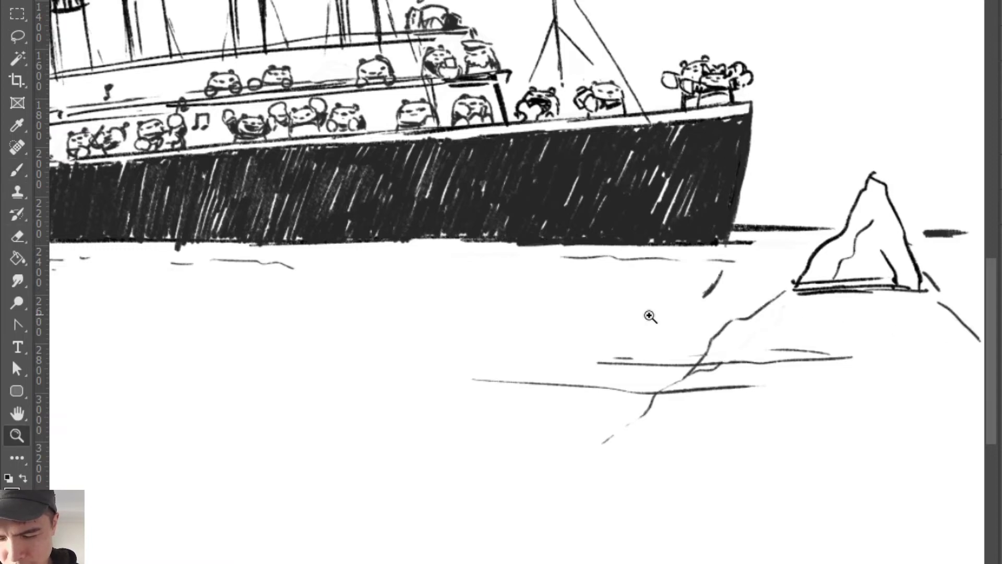
{"action": "left_click_drag", "start_coordinate": [651, 315], "coordinate": [566, 328]}
{"action": "left_click_drag", "start_coordinate": [566, 329], "coordinate": [736, 300]}
{"action": "key", "text": "b"}
{"action": "left_click_drag", "start_coordinate": [322, 241], "coordinate": [432, 241]}
{"action": "left_click_drag", "start_coordinate": [323, 238], "coordinate": [458, 235]}
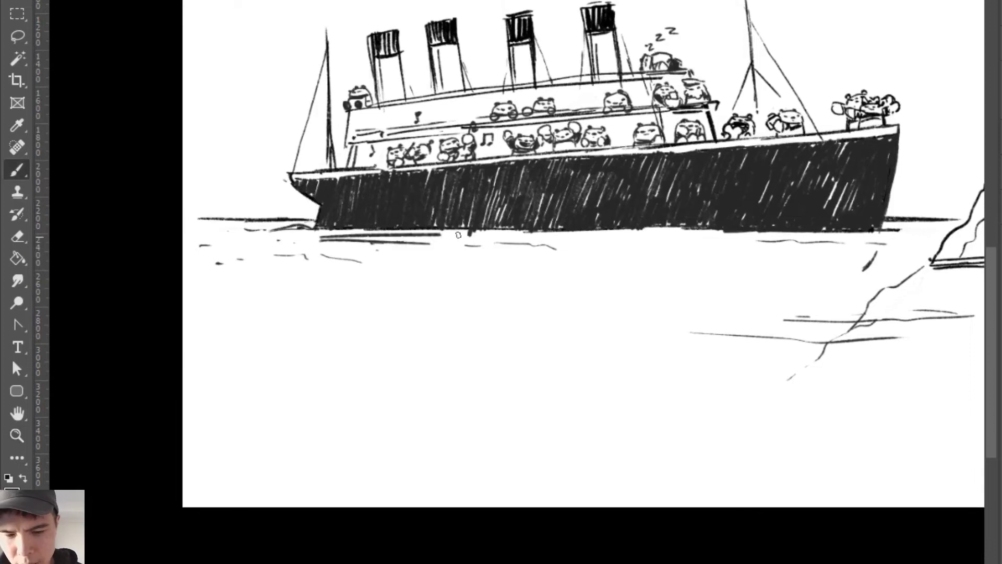
{"action": "key", "text": "ctrl+z"}
{"action": "key", "text": "ctrl+z"}
{"action": "mouse_move", "coordinate": [326, 236]}
{"action": "left_mouse_down"}
{"action": "mouse_move", "coordinate": [489, 239]}
{"action": "mouse_move", "coordinate": [322, 244]}
{"action": "mouse_move", "coordinate": [621, 245]}
{"action": "mouse_move", "coordinate": [324, 242]}
{"action": "mouse_move", "coordinate": [431, 246]}
{"action": "left_mouse_up"}
{"action": "key", "text": "e"}
{"action": "key", "text": "b"}
{"action": "key", "text": "e"}
{"action": "key", "text": "b"}
{"action": "mouse_move", "coordinate": [322, 252]}
{"action": "left_mouse_down"}
{"action": "mouse_move", "coordinate": [337, 252]}
{"action": "mouse_move", "coordinate": [316, 252]}
{"action": "left_mouse_up"}
{"action": "mouse_move", "coordinate": [459, 251]}
{"action": "left_mouse_down"}
{"action": "mouse_move", "coordinate": [493, 251]}
{"action": "mouse_move", "coordinate": [468, 251]}
{"action": "left_mouse_up"}
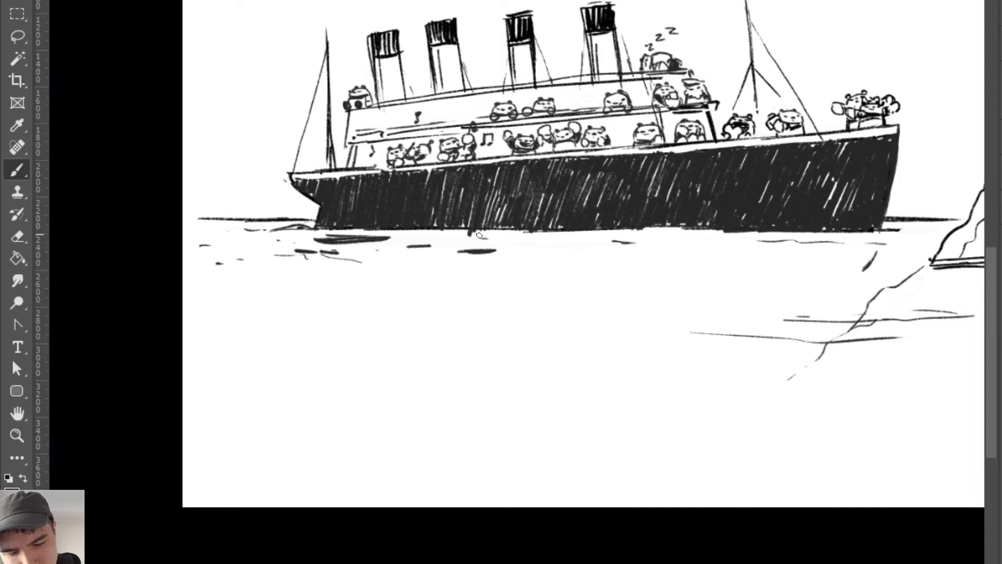
Step: Draw flat, dark-filled ripples on the water beneath the middle and forward part of the hull
{"action": "mouse_move", "coordinate": [609, 245]}
{"action": "left_mouse_down"}
{"action": "mouse_move", "coordinate": [663, 242]}
{"action": "mouse_move", "coordinate": [610, 244]}
{"action": "mouse_move", "coordinate": [652, 243]}
{"action": "mouse_move", "coordinate": [644, 251]}
{"action": "left_mouse_up"}
{"action": "key", "text": "e"}
{"action": "key", "text": "b"}
{"action": "left_click_drag", "start_coordinate": [738, 240], "coordinate": [784, 241]}
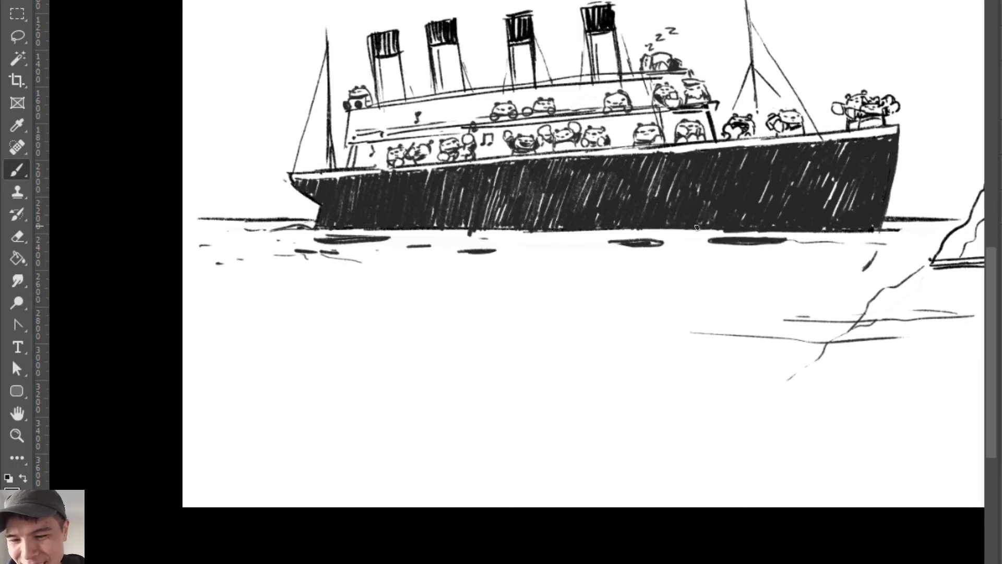
{"action": "mouse_move", "coordinate": [562, 244]}
{"action": "left_mouse_down"}
{"action": "mouse_move", "coordinate": [548, 245]}
{"action": "mouse_move", "coordinate": [578, 245]}
{"action": "left_mouse_up"}
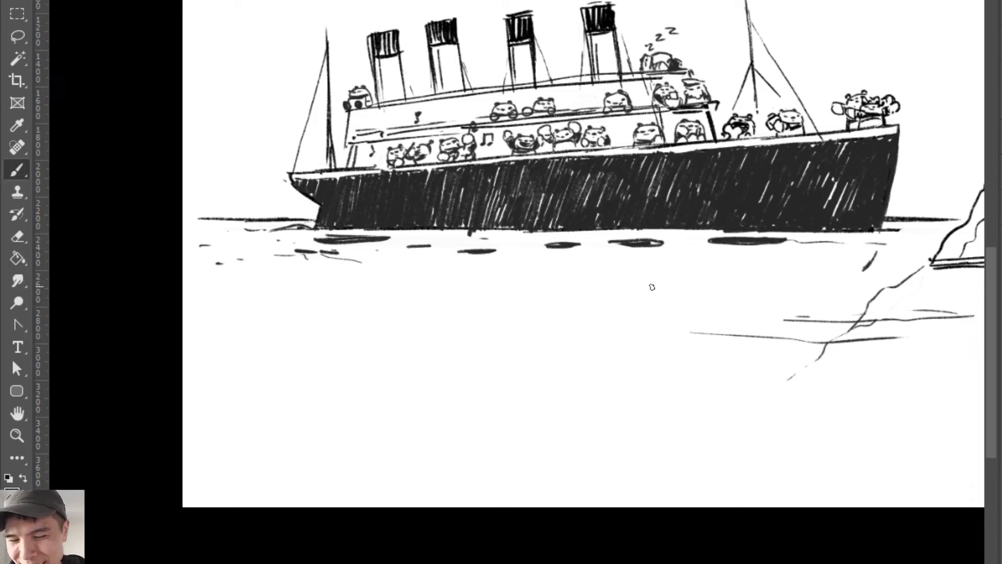
Step: Add smaller dark ripple dashes on the water beneath the foreship and just ahead of the bow
{"action": "mouse_move", "coordinate": [834, 250]}
{"action": "left_mouse_down"}
{"action": "mouse_move", "coordinate": [864, 248]}
{"action": "mouse_move", "coordinate": [829, 248]}
{"action": "left_mouse_up"}
{"action": "left_click_drag", "start_coordinate": [688, 251], "coordinate": [722, 250]}
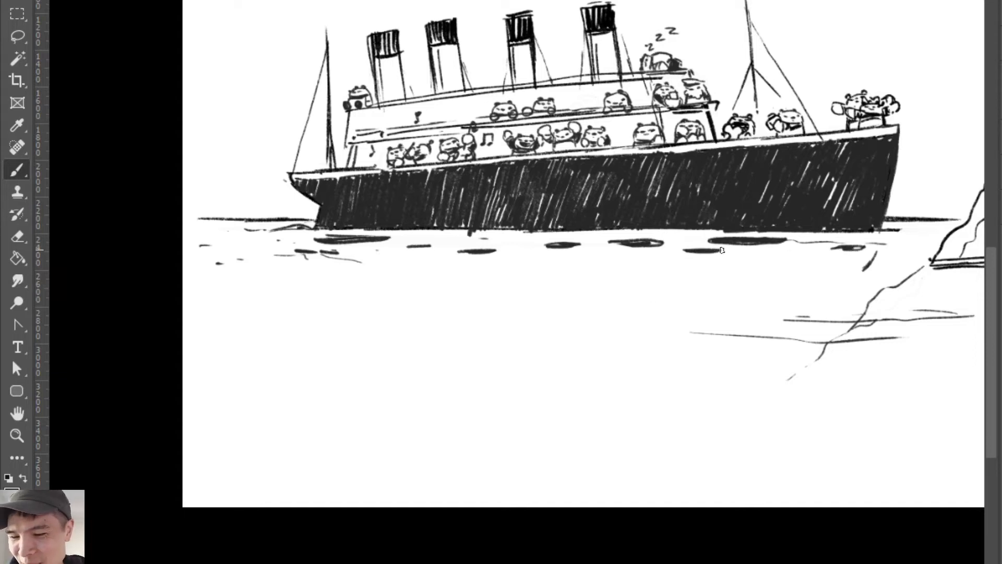
{"action": "left_click_drag", "start_coordinate": [818, 253], "coordinate": [794, 253]}
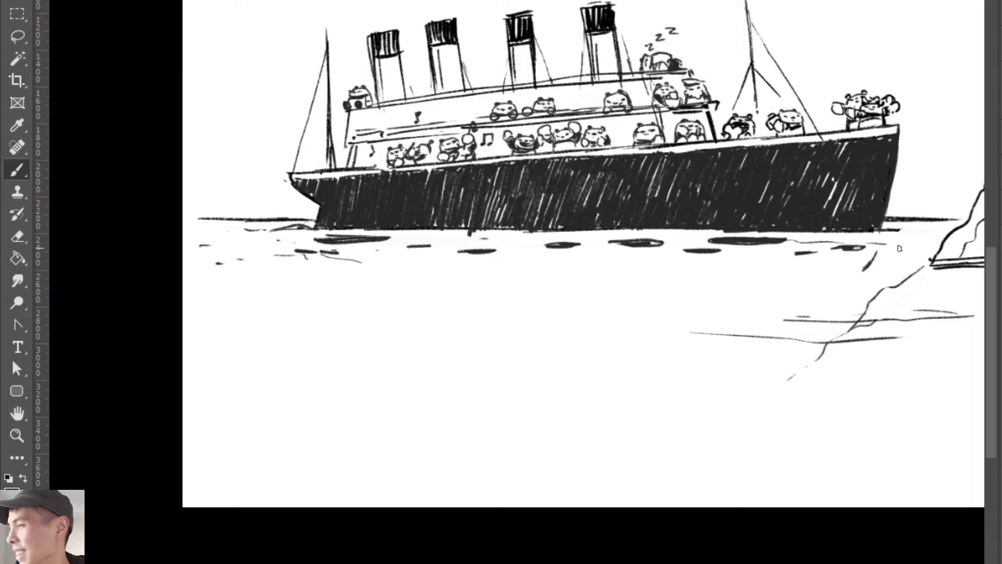
{"action": "left_click_drag", "start_coordinate": [911, 244], "coordinate": [890, 246]}
{"action": "left_click_drag", "start_coordinate": [824, 239], "coordinate": [861, 240]}
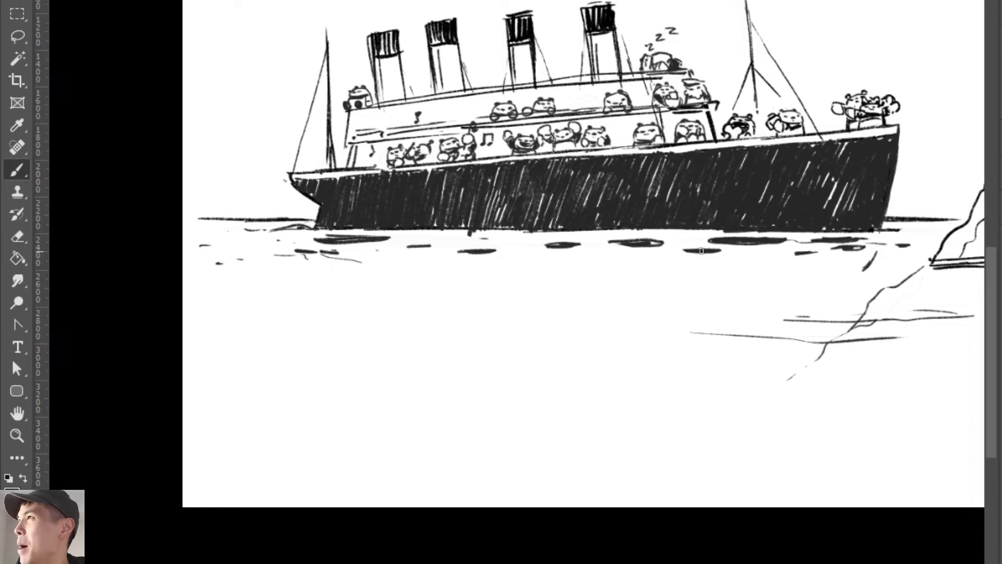
Step: Clean up the hull's lower edge and bow waterline with the eraser, then draw small ripple lines at the bow
{"action": "key", "text": "e"}
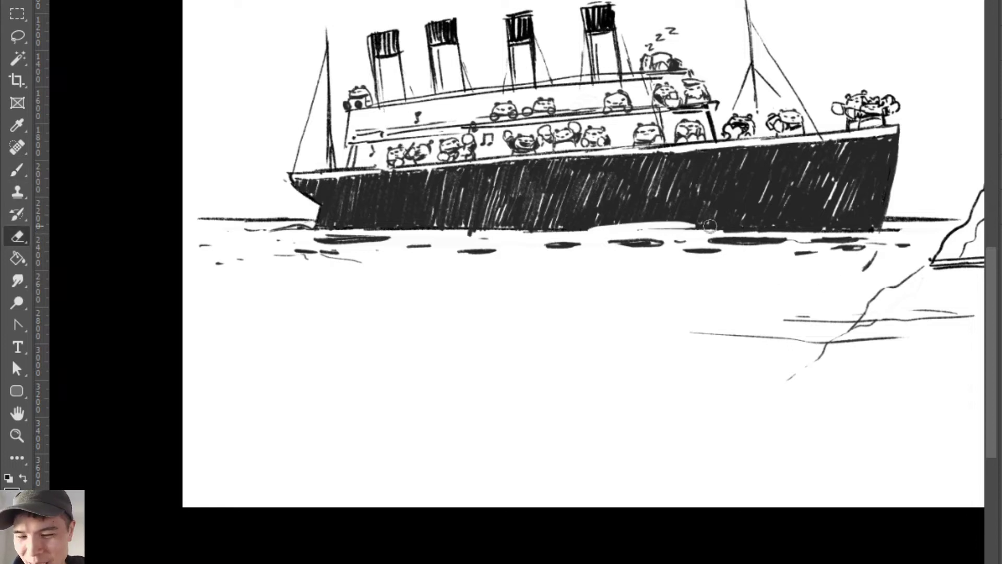
{"action": "mouse_move", "coordinate": [887, 233]}
{"action": "left_mouse_down"}
{"action": "mouse_move", "coordinate": [759, 230]}
{"action": "mouse_move", "coordinate": [902, 233]}
{"action": "left_mouse_up"}
{"action": "key", "text": "b"}
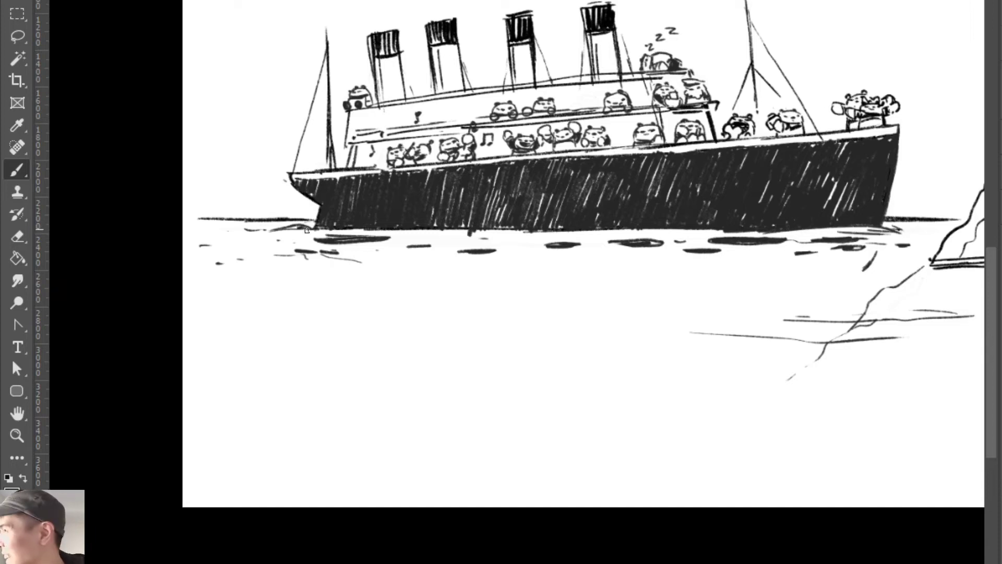
Step: Draw a row of small filled portholes along the upper superstructure between the passengers, undoing the faulty first mark
{"action": "left_click_drag", "start_coordinate": [733, 314], "coordinate": [566, 325]}
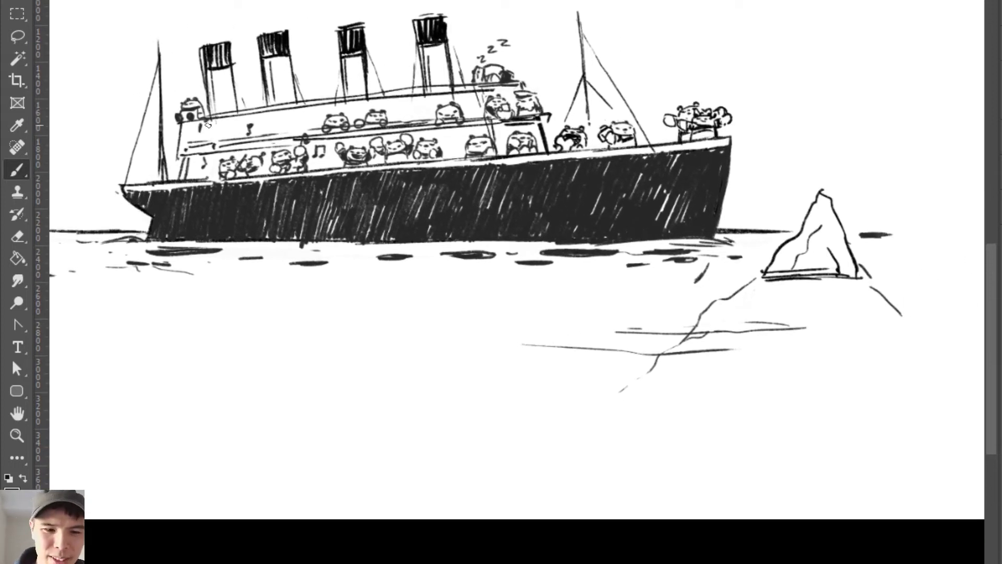
{"action": "key", "text": "ctrl+z"}
{"action": "left_click_drag", "start_coordinate": [204, 127], "coordinate": [410, 108]}
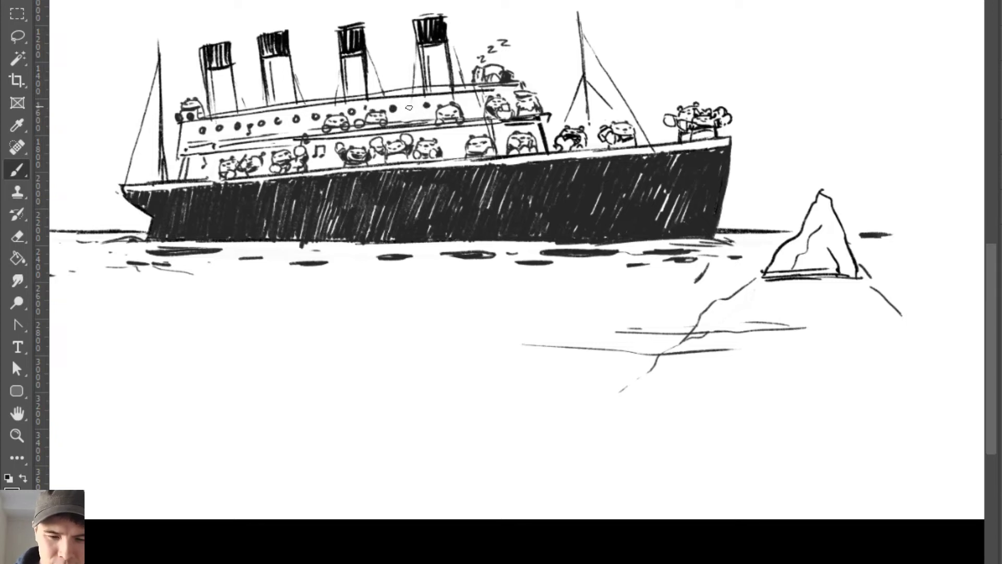
{"action": "left_click_drag", "start_coordinate": [294, 118], "coordinate": [297, 119]}
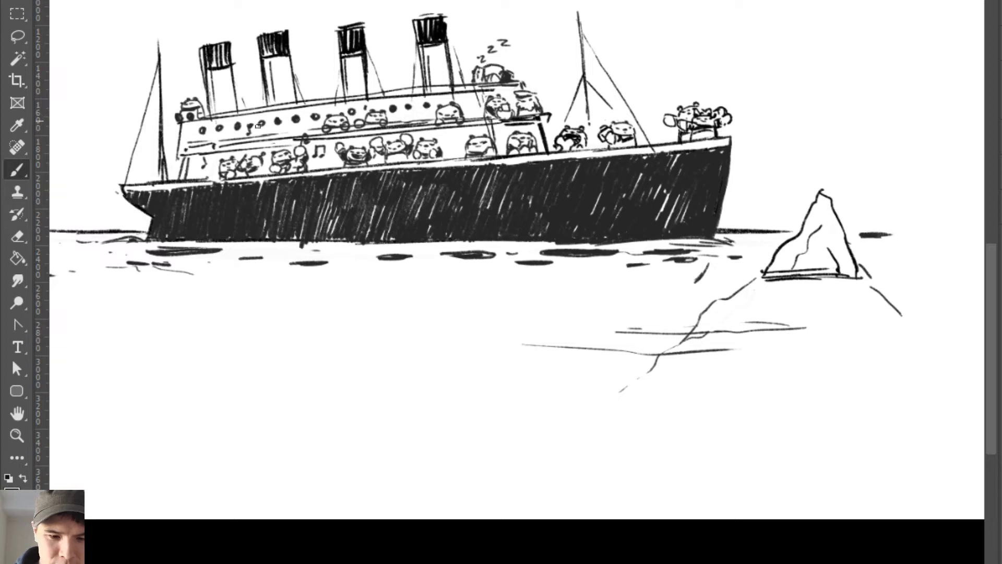
Step: Erase a row of evenly spaced round portholes into the dark hull just below the deck line, from stern to bow
{"action": "left_click_drag", "start_coordinate": [204, 244], "coordinate": [252, 228]}
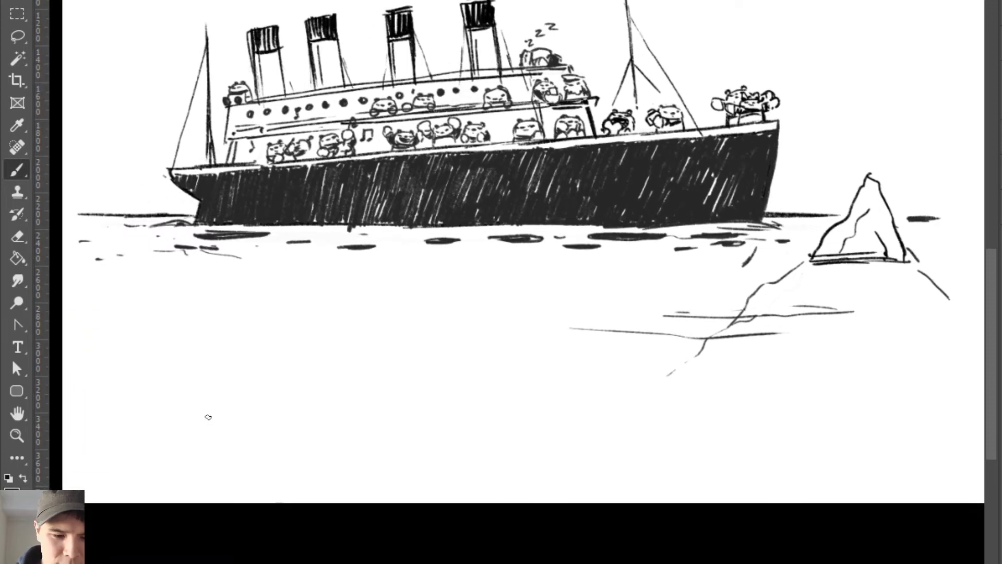
{"action": "key", "text": "e"}
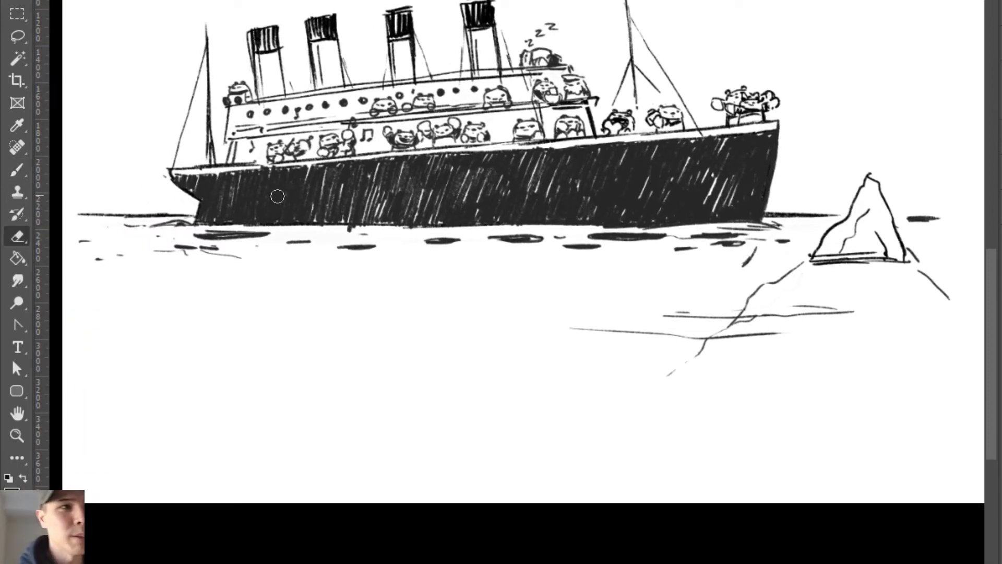
{"action": "left_click_drag", "start_coordinate": [205, 183], "coordinate": [208, 185]}
{"action": "left_click", "coordinate": [231, 184]}
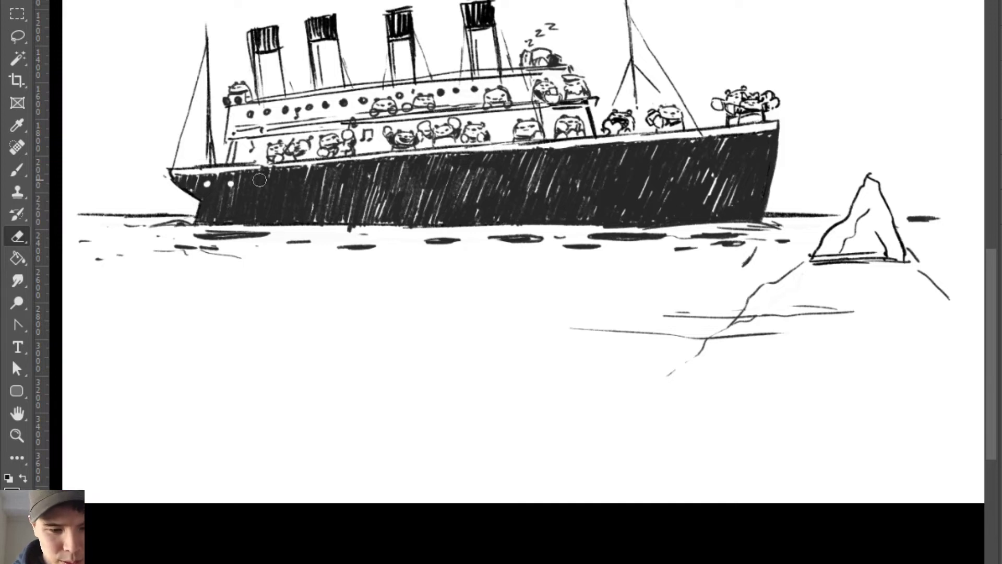
{"action": "left_click", "coordinate": [258, 181]}
{"action": "left_click", "coordinate": [286, 180]}
{"action": "left_click", "coordinate": [321, 177]}
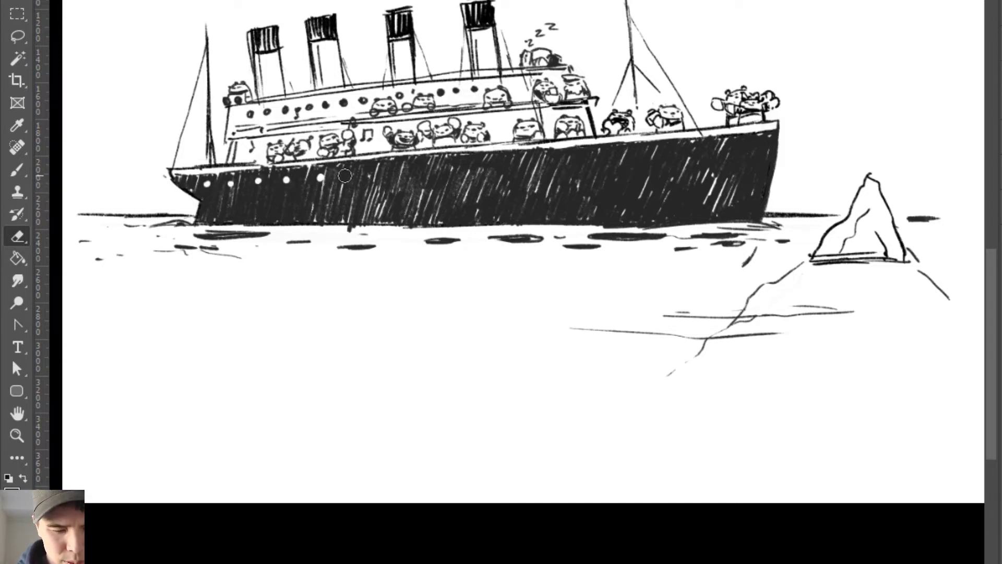
{"action": "left_click", "coordinate": [343, 176]}
{"action": "left_click", "coordinate": [378, 174]}
{"action": "left_click", "coordinate": [406, 172]}
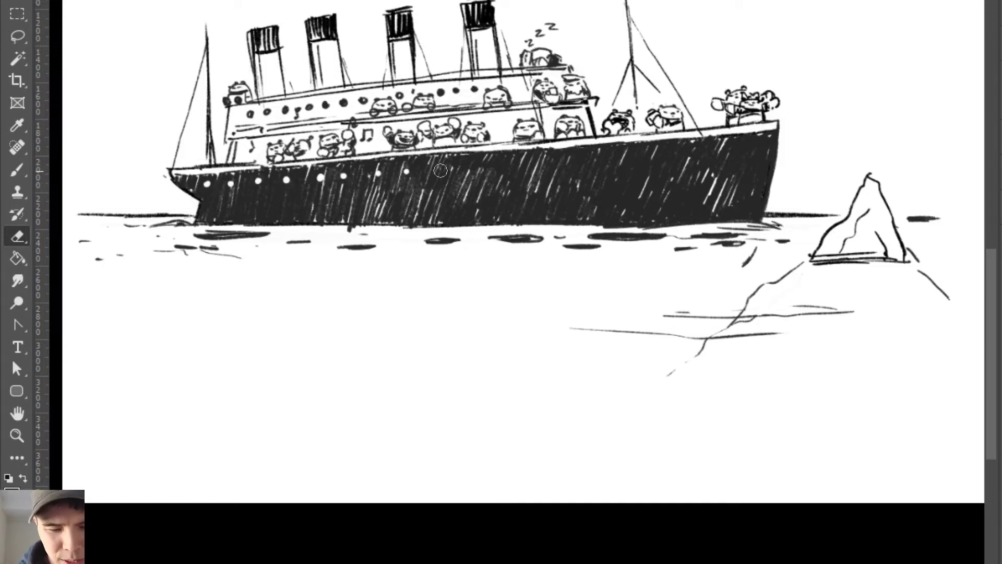
{"action": "left_click", "coordinate": [438, 170]}
{"action": "left_click", "coordinate": [472, 168]}
{"action": "left_click", "coordinate": [497, 167]}
{"action": "left_click", "coordinate": [530, 166]}
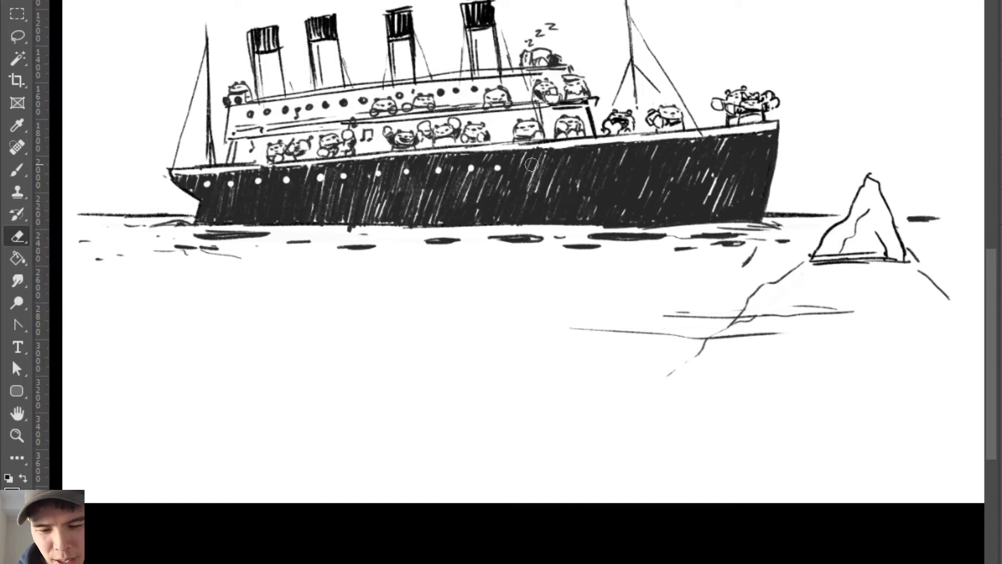
{"action": "left_click", "coordinate": [559, 163]}
{"action": "left_click", "coordinate": [586, 162]}
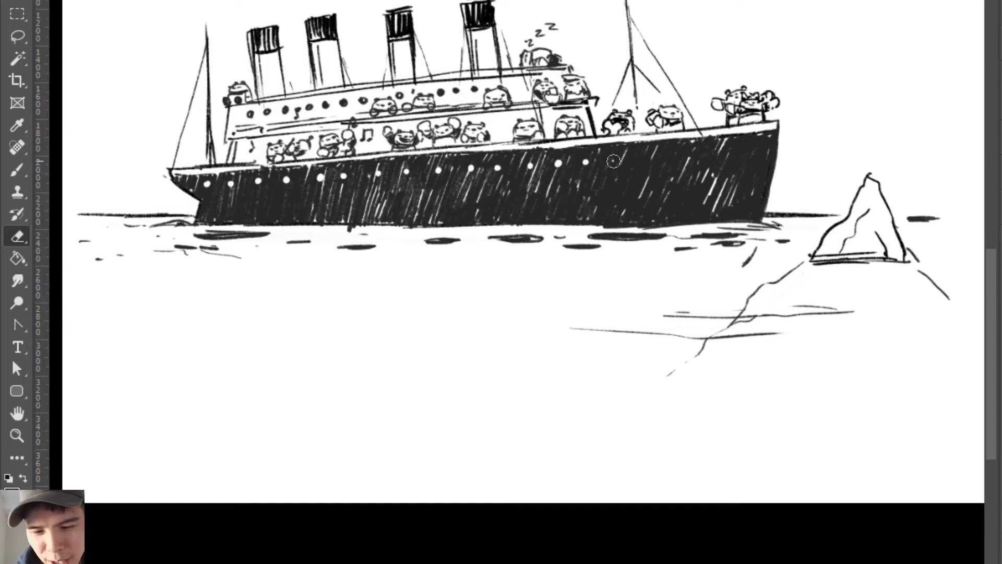
{"action": "left_click", "coordinate": [612, 162]}
{"action": "left_click", "coordinate": [641, 159]}
{"action": "left_click", "coordinate": [664, 159]}
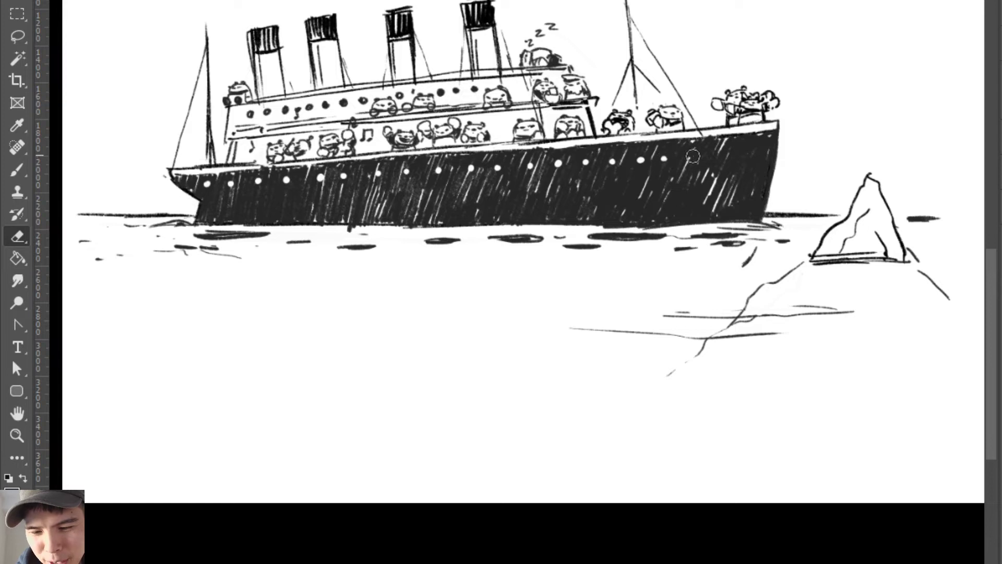
{"action": "left_click", "coordinate": [687, 157]}
{"action": "left_click", "coordinate": [709, 156]}
{"action": "left_click", "coordinate": [732, 155]}
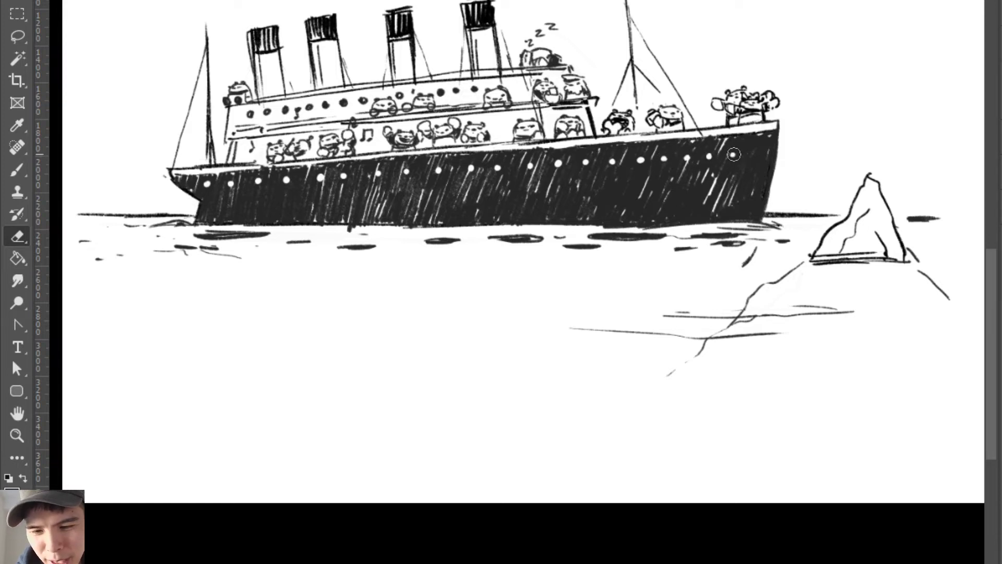
{"action": "left_click", "coordinate": [754, 154]}
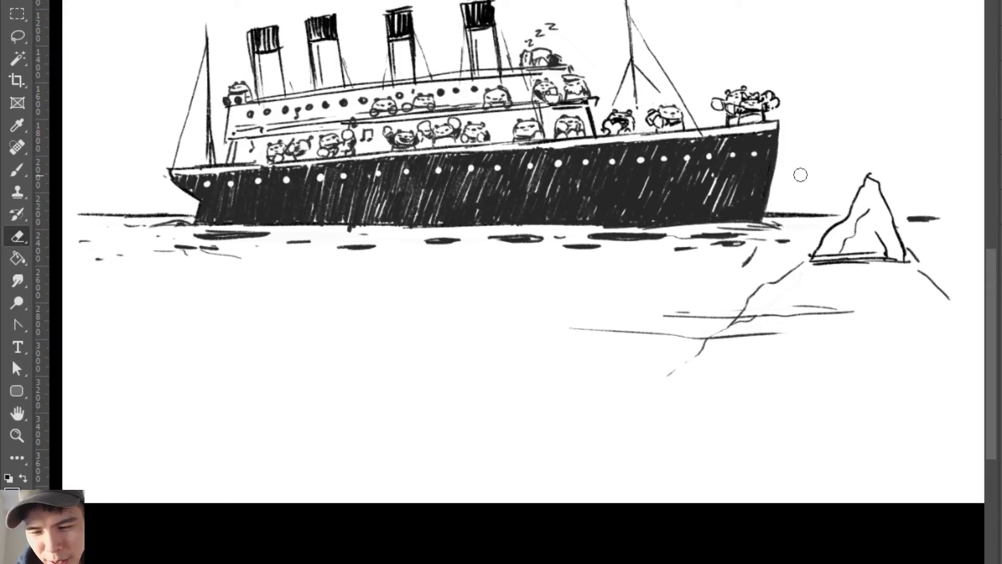
Step: Shade the lower part of the iceberg's ship-facing side with short hatch strokes
{"action": "key", "text": "z"}
{"action": "left_click_drag", "start_coordinate": [499, 354], "coordinate": [482, 362]}
{"action": "key", "text": "b"}
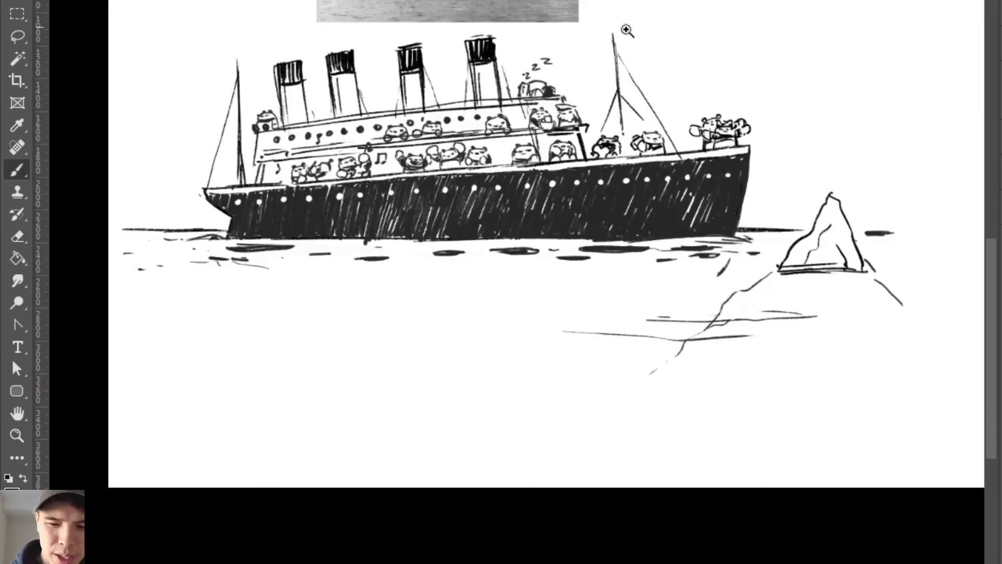
{"action": "key", "text": "z"}
{"action": "mouse_move", "coordinate": [605, 172]}
{"action": "left_mouse_down"}
{"action": "mouse_move", "coordinate": [554, 199]}
{"action": "mouse_move", "coordinate": [570, 266]}
{"action": "left_mouse_up"}
{"action": "left_click_drag", "start_coordinate": [634, 471], "coordinate": [655, 464]}
{"action": "key", "text": "b"}
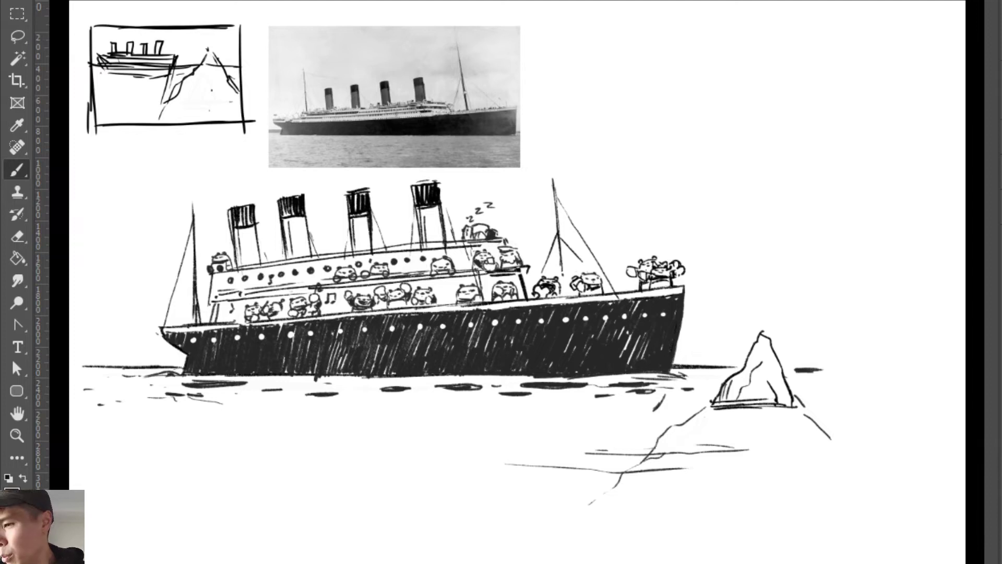
Step: Delete the ship drawing, thumbnail and reference photo to leave a blank canvas for a new sketch
{"action": "key", "text": "Delete"}
{"action": "key", "text": "Delete"}
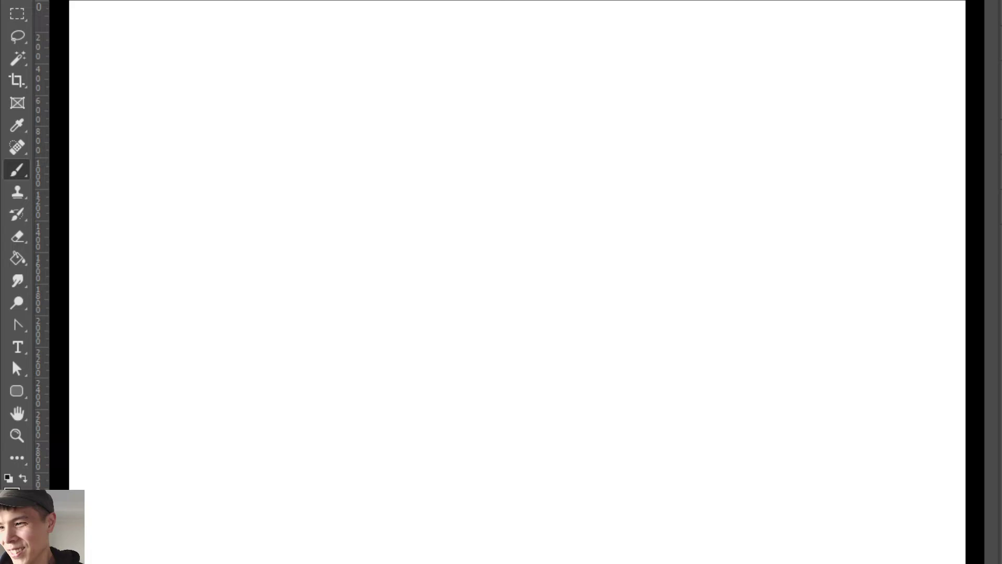
{"action": "key", "text": "z"}
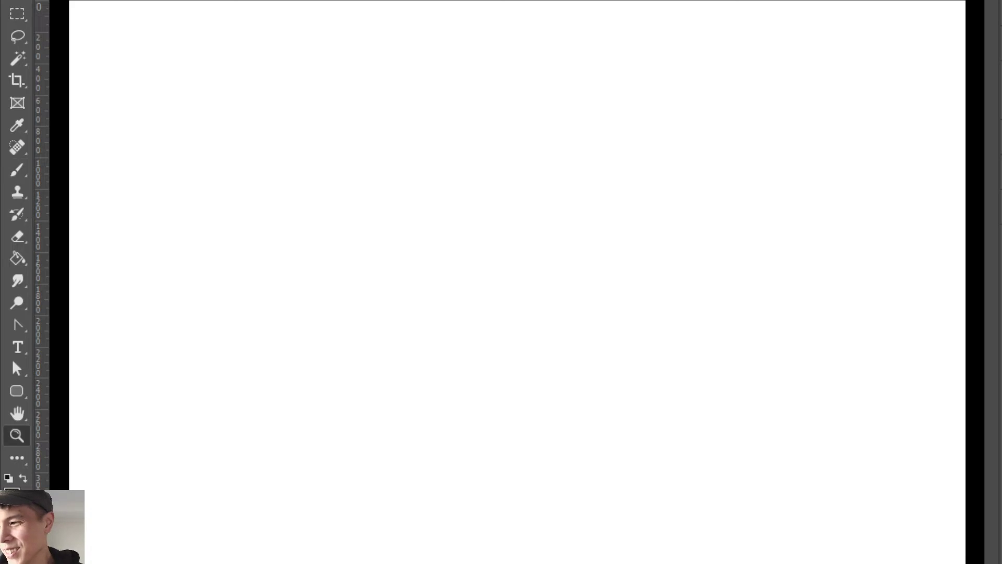
{"action": "left_click_drag", "start_coordinate": [461, 307], "coordinate": [488, 322]}
{"action": "left_click_drag", "start_coordinate": [502, 365], "coordinate": [597, 380]}
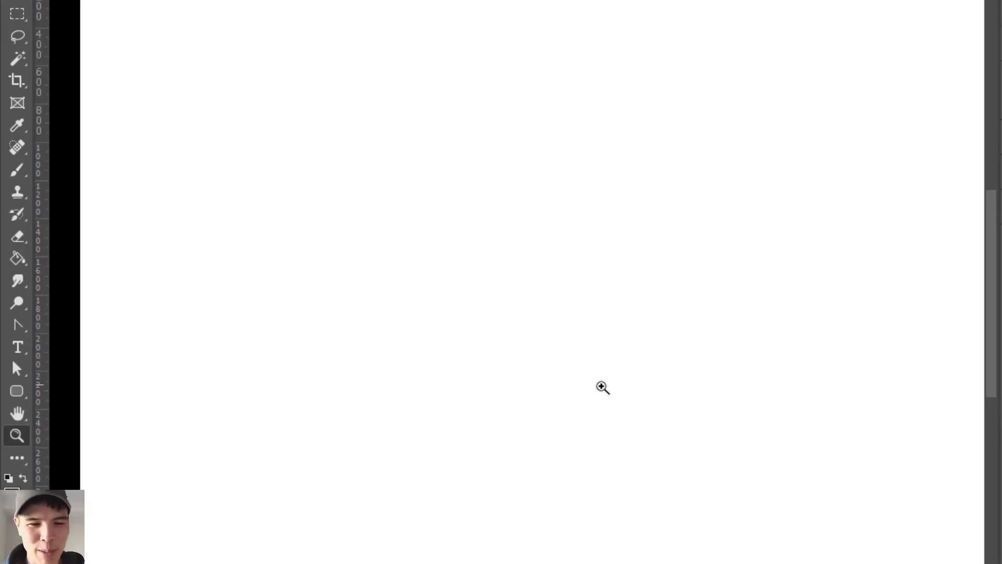
{"action": "key", "text": "b"}
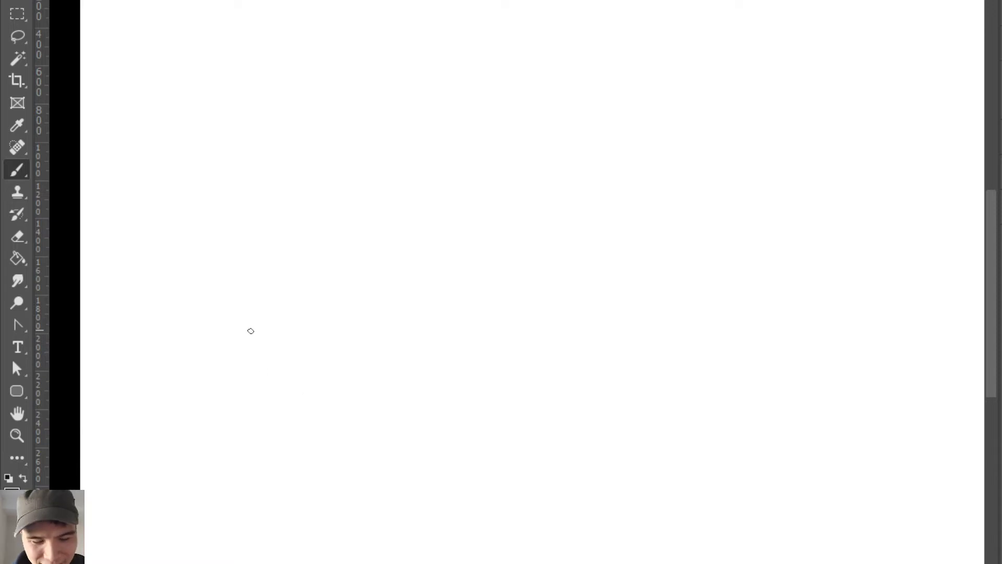
{"action": "left_click_drag", "start_coordinate": [261, 354], "coordinate": [347, 256]}
{"action": "left_click_drag", "start_coordinate": [284, 365], "coordinate": [320, 264]}
{"action": "mouse_move", "coordinate": [294, 298]}
{"action": "left_mouse_down"}
{"action": "mouse_move", "coordinate": [352, 261]}
{"action": "mouse_move", "coordinate": [430, 287]}
{"action": "left_mouse_up"}
{"action": "mouse_move", "coordinate": [383, 255]}
{"action": "left_mouse_down"}
{"action": "mouse_move", "coordinate": [417, 265]}
{"action": "mouse_move", "coordinate": [458, 294]}
{"action": "left_mouse_up"}
{"action": "key", "text": "ctrl+z"}
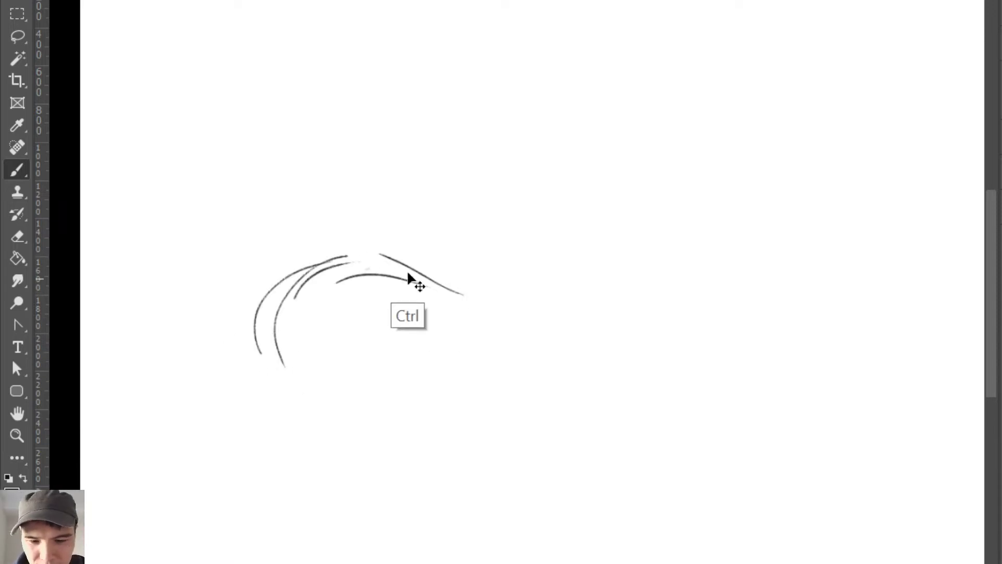
{"action": "key", "text": "ctrl+z"}
{"action": "key", "text": "ctrl+z"}
{"action": "key", "text": "ctrl+z"}
{"action": "key", "text": "ctrl+z"}
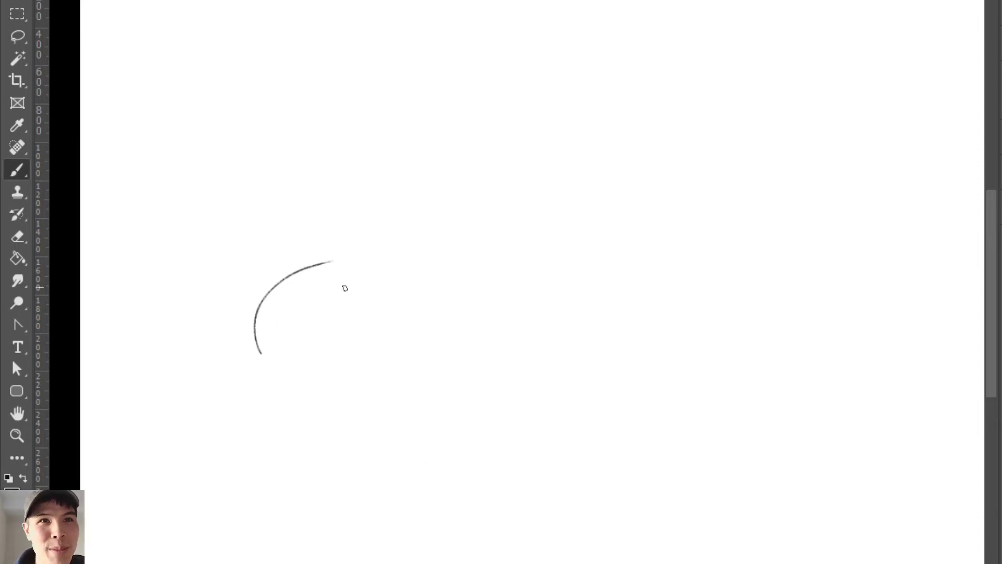
{"action": "key", "text": "e"}
{"action": "mouse_move", "coordinate": [319, 266]}
{"action": "left_mouse_down"}
{"action": "mouse_move", "coordinate": [246, 325]}
{"action": "mouse_move", "coordinate": [315, 258]}
{"action": "mouse_move", "coordinate": [337, 266]}
{"action": "mouse_move", "coordinate": [256, 352]}
{"action": "left_mouse_up"}
{"action": "key", "text": "b"}
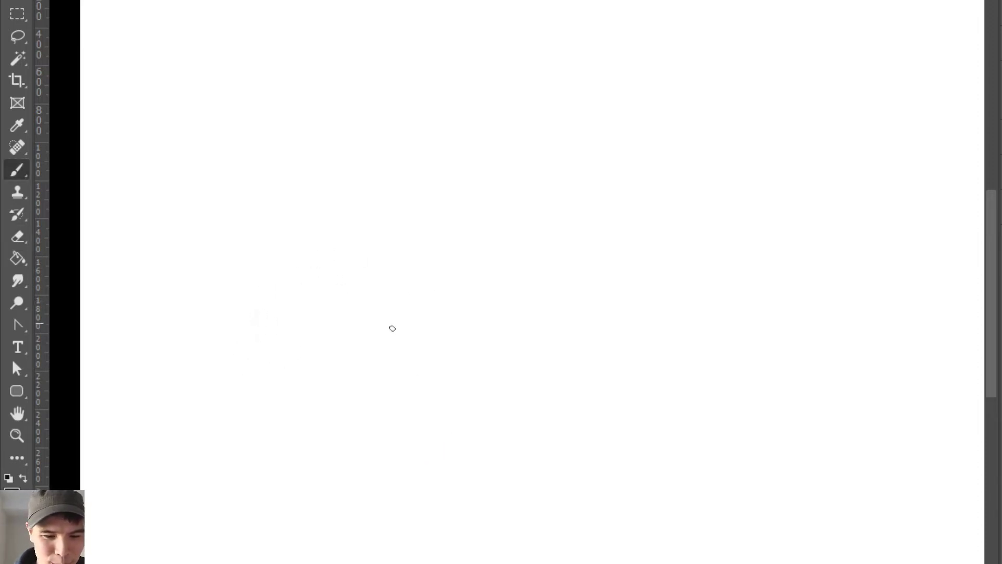
Step: Sketch a thin flat platform in perspective on the blank canvas, with doubled front edges meeting at a corner and a back edge
{"action": "left_click_drag", "start_coordinate": [360, 341], "coordinate": [473, 377]}
{"action": "mouse_move", "coordinate": [342, 335]}
{"action": "left_mouse_down"}
{"action": "mouse_move", "coordinate": [479, 386]}
{"action": "mouse_move", "coordinate": [608, 355]}
{"action": "left_mouse_up"}
{"action": "left_click_drag", "start_coordinate": [471, 373], "coordinate": [616, 341]}
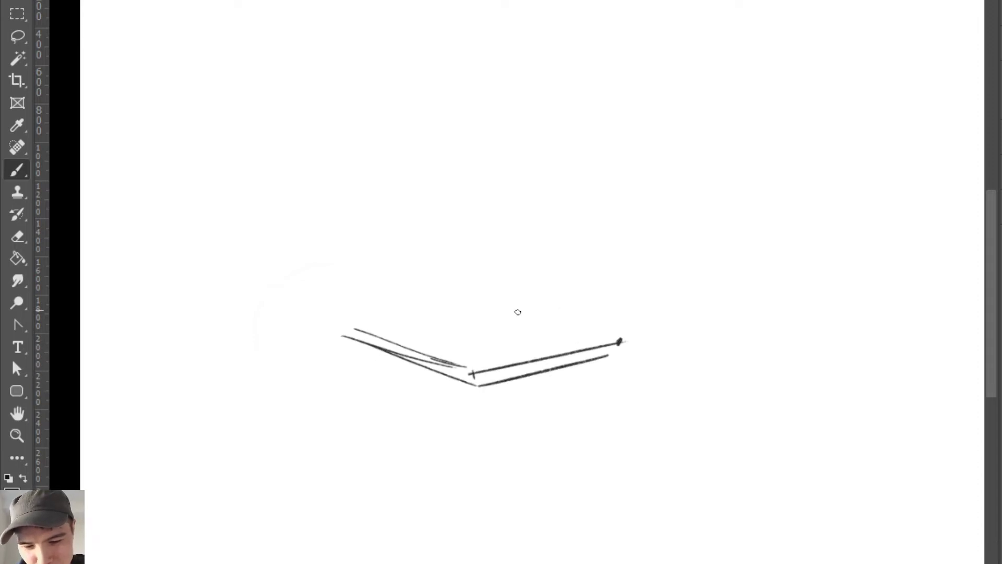
{"action": "left_click_drag", "start_coordinate": [511, 311], "coordinate": [614, 340]}
{"action": "left_click_drag", "start_coordinate": [463, 237], "coordinate": [476, 380]}
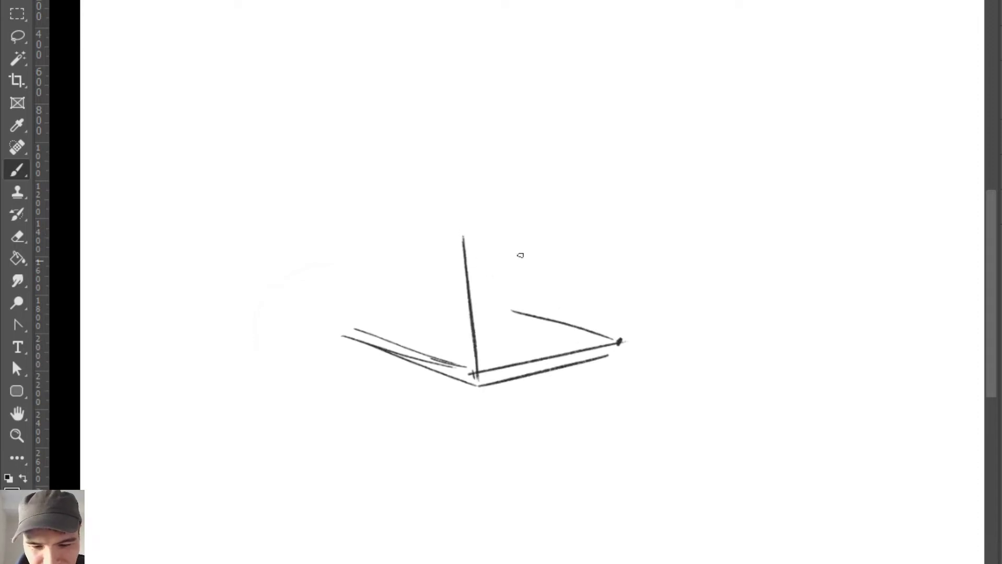
{"action": "left_click_drag", "start_coordinate": [505, 235], "coordinate": [596, 344]}
{"action": "key", "text": "ctrl+z"}
{"action": "key", "text": "ctrl+z"}
{"action": "key", "text": "e"}
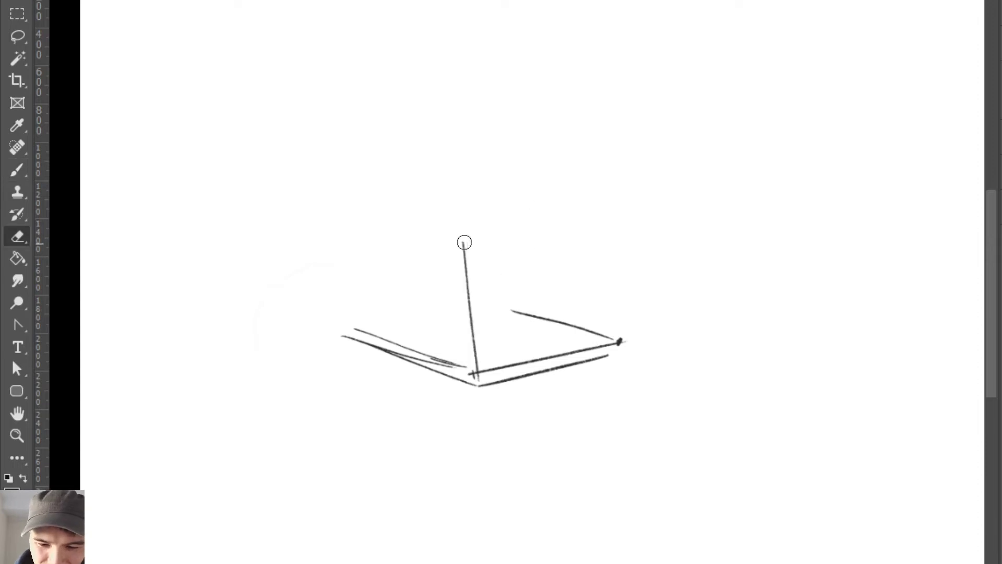
{"action": "left_click_drag", "start_coordinate": [463, 241], "coordinate": [476, 365]}
Step: Draw the character's rounded left body side, the top of the head, a filled nose and a small paw curve
{"action": "key", "text": "b"}
{"action": "left_click_drag", "start_coordinate": [435, 264], "coordinate": [466, 290]}
{"action": "mouse_move", "coordinate": [392, 321]}
{"action": "left_mouse_down"}
{"action": "mouse_move", "coordinate": [374, 261]}
{"action": "mouse_move", "coordinate": [393, 205]}
{"action": "mouse_move", "coordinate": [459, 160]}
{"action": "mouse_move", "coordinate": [494, 163]}
{"action": "mouse_move", "coordinate": [531, 201]}
{"action": "mouse_move", "coordinate": [530, 178]}
{"action": "mouse_move", "coordinate": [476, 196]}
{"action": "mouse_move", "coordinate": [506, 194]}
{"action": "mouse_move", "coordinate": [453, 180]}
{"action": "mouse_move", "coordinate": [472, 178]}
{"action": "left_mouse_up"}
{"action": "key", "text": "ctrl+z"}
{"action": "key", "text": "ctrl+z"}
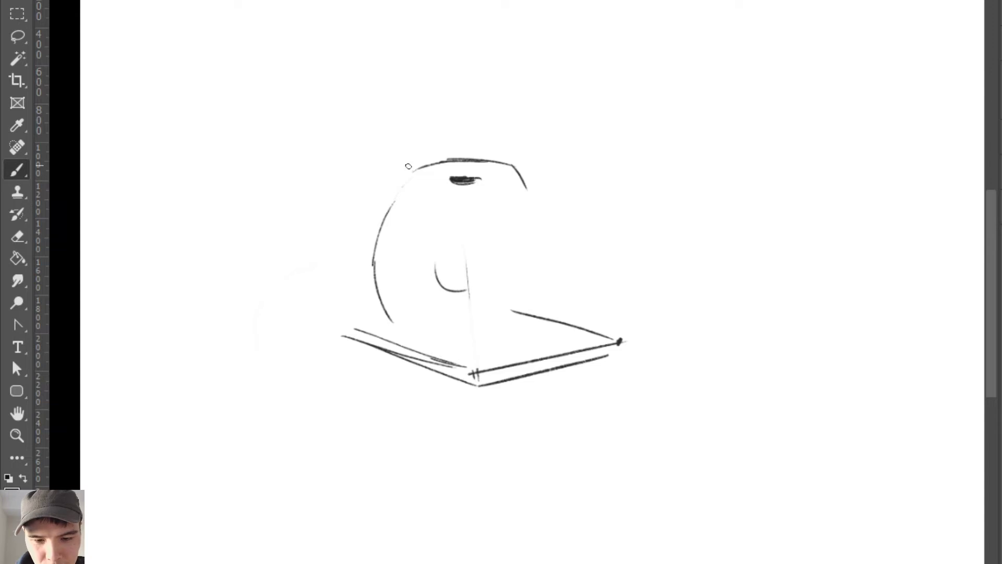
Step: Draw the left side of the head and a filled oval eye on each side of the nose
{"action": "left_click_drag", "start_coordinate": [407, 168], "coordinate": [397, 185]}
{"action": "mouse_move", "coordinate": [405, 169]}
{"action": "left_mouse_down"}
{"action": "mouse_move", "coordinate": [392, 197]}
{"action": "mouse_move", "coordinate": [445, 160]}
{"action": "mouse_move", "coordinate": [395, 189]}
{"action": "mouse_move", "coordinate": [496, 178]}
{"action": "mouse_move", "coordinate": [460, 186]}
{"action": "left_mouse_up"}
{"action": "key", "text": "ctrl+z"}
{"action": "key", "text": "ctrl+z"}
{"action": "key", "text": "ctrl+z"}
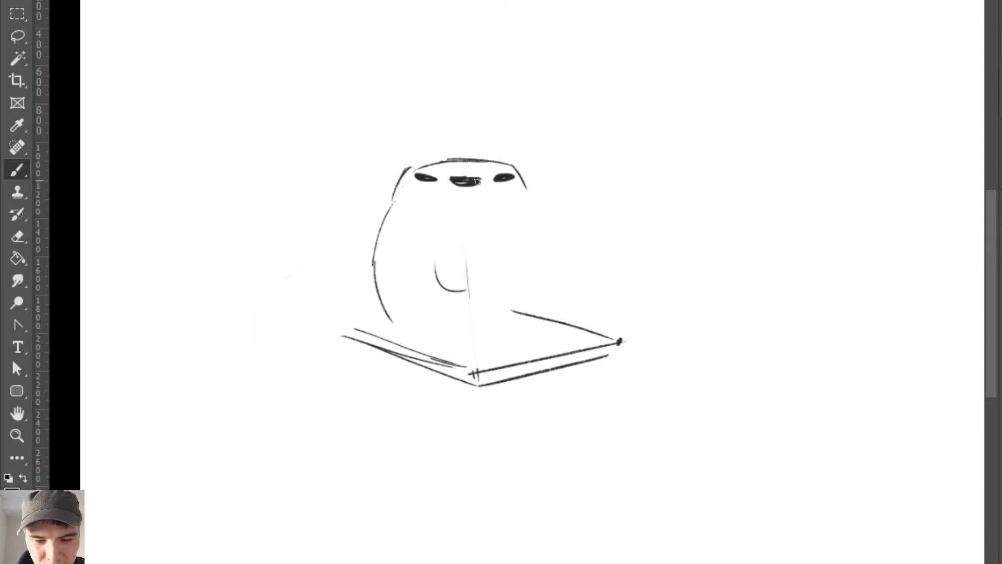
Step: Add filled round ears, a small mouth and the lower cheek lines to complete the panda's head
{"action": "mouse_move", "coordinate": [413, 165]}
{"action": "left_mouse_down"}
{"action": "mouse_move", "coordinate": [502, 149]}
{"action": "mouse_move", "coordinate": [489, 157]}
{"action": "mouse_move", "coordinate": [526, 186]}
{"action": "left_mouse_up"}
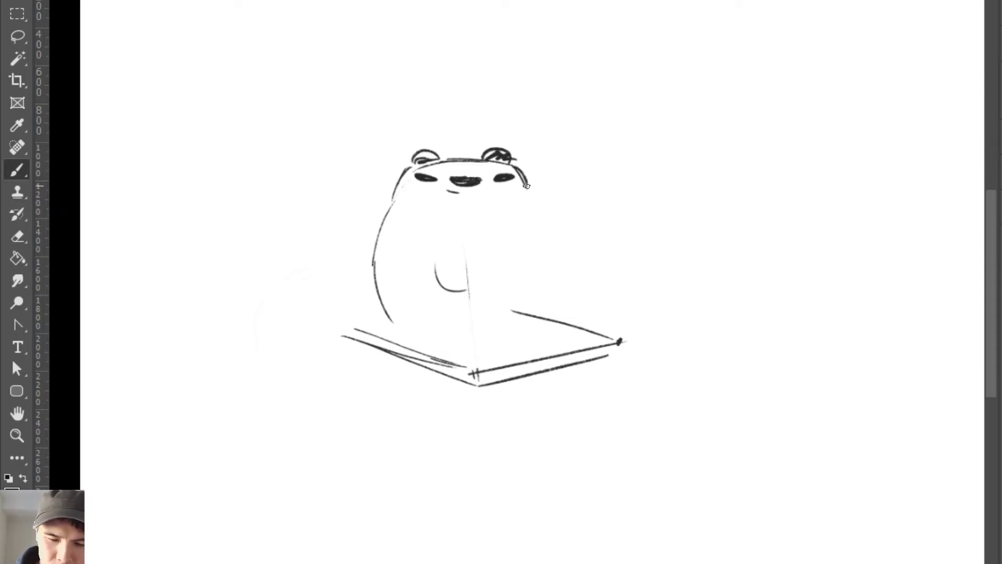
{"action": "mouse_move", "coordinate": [415, 159]}
{"action": "left_mouse_down"}
{"action": "mouse_move", "coordinate": [437, 157]}
{"action": "mouse_move", "coordinate": [435, 172]}
{"action": "mouse_move", "coordinate": [395, 204]}
{"action": "mouse_move", "coordinate": [465, 222]}
{"action": "left_mouse_up"}
{"action": "left_click_drag", "start_coordinate": [537, 198], "coordinate": [509, 212]}
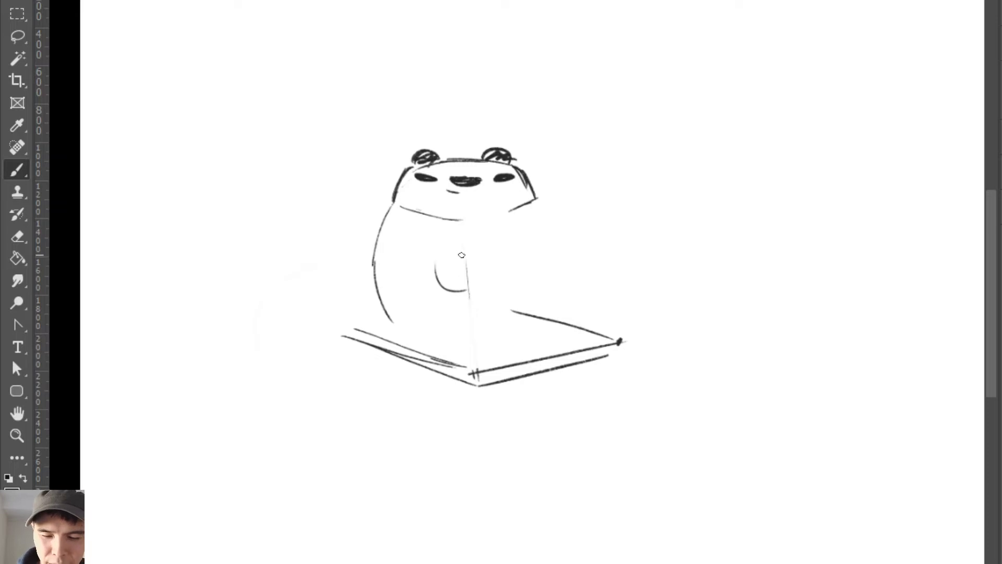
Step: Draw both sides of the plump body below the head and erase the rough paw curve at the belly
{"action": "left_click_drag", "start_coordinate": [461, 248], "coordinate": [441, 307]}
{"action": "left_click_drag", "start_coordinate": [392, 206], "coordinate": [385, 293]}
{"action": "mouse_move", "coordinate": [534, 209]}
{"action": "left_mouse_down"}
{"action": "mouse_move", "coordinate": [575, 275]}
{"action": "mouse_move", "coordinate": [556, 318]}
{"action": "left_mouse_up"}
{"action": "key", "text": "e"}
{"action": "mouse_move", "coordinate": [468, 250]}
{"action": "left_mouse_down"}
{"action": "mouse_move", "coordinate": [452, 293]}
{"action": "mouse_move", "coordinate": [428, 281]}
{"action": "left_mouse_up"}
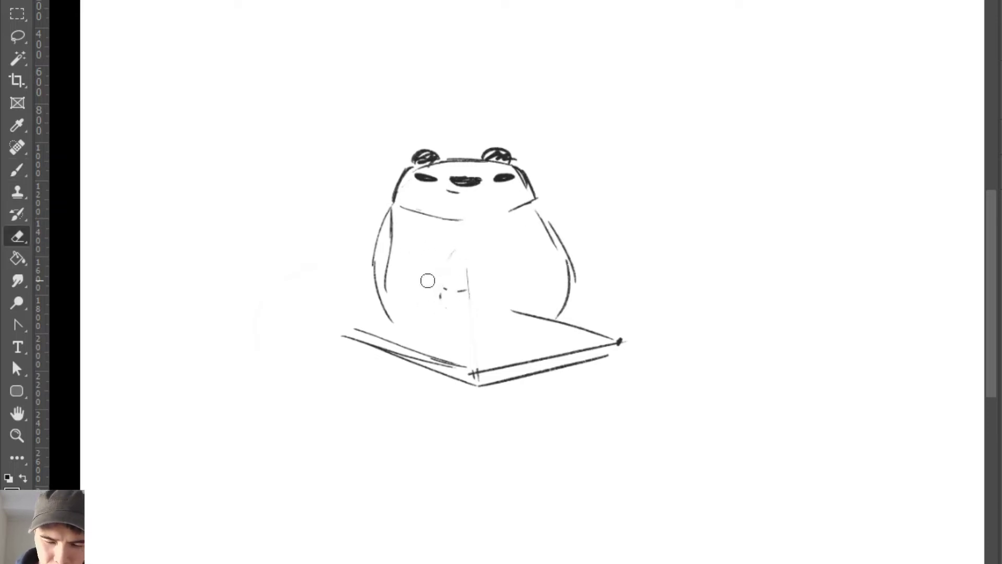
Step: Draw the panda's curved left arm with a large round paw in front of the belly
{"action": "key", "text": "b"}
{"action": "mouse_move", "coordinate": [434, 234]}
{"action": "left_mouse_down"}
{"action": "mouse_move", "coordinate": [444, 284]}
{"action": "mouse_move", "coordinate": [433, 298]}
{"action": "left_mouse_up"}
{"action": "mouse_move", "coordinate": [389, 207]}
{"action": "left_mouse_down"}
{"action": "mouse_move", "coordinate": [373, 281]}
{"action": "mouse_move", "coordinate": [412, 299]}
{"action": "left_mouse_up"}
{"action": "left_click_drag", "start_coordinate": [430, 243], "coordinate": [455, 252]}
Step: Draw a round paw on the body's right side, undoing the first circle and redrawing it slightly farther out with a shoulder line
{"action": "mouse_move", "coordinate": [534, 214]}
{"action": "left_mouse_down"}
{"action": "mouse_move", "coordinate": [568, 223]}
{"action": "mouse_move", "coordinate": [573, 266]}
{"action": "left_mouse_up"}
{"action": "mouse_move", "coordinate": [533, 223]}
{"action": "left_mouse_down"}
{"action": "mouse_move", "coordinate": [521, 241]}
{"action": "mouse_move", "coordinate": [568, 269]}
{"action": "mouse_move", "coordinate": [577, 250]}
{"action": "mouse_move", "coordinate": [571, 257]}
{"action": "mouse_move", "coordinate": [514, 233]}
{"action": "left_mouse_up"}
{"action": "key", "text": "ctrl+z"}
{"action": "key", "text": "ctrl+z"}
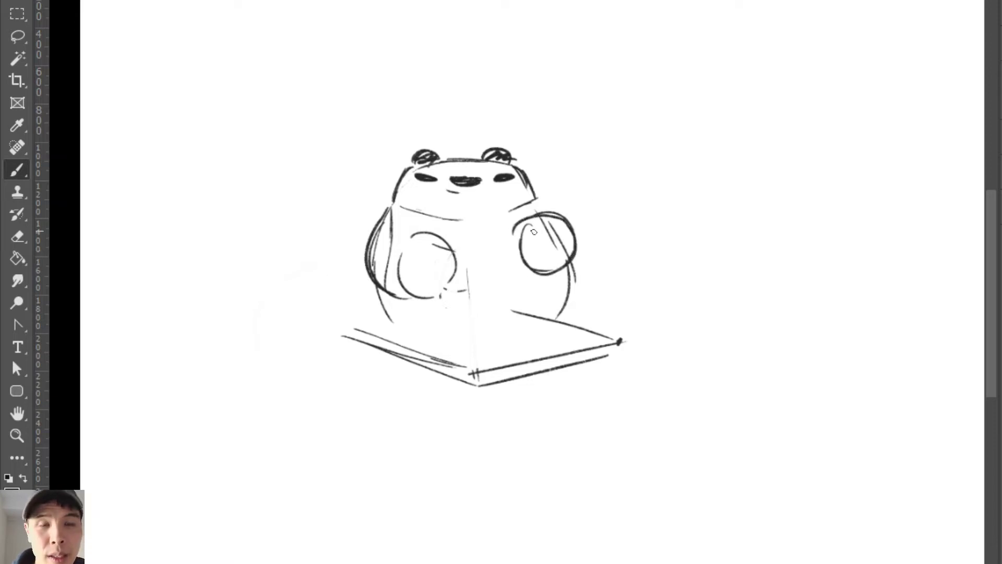
{"action": "key", "text": "ctrl+z"}
{"action": "key", "text": "ctrl+z"}
{"action": "mouse_move", "coordinate": [530, 269]}
{"action": "left_mouse_down"}
{"action": "mouse_move", "coordinate": [586, 232]}
{"action": "mouse_move", "coordinate": [525, 235]}
{"action": "mouse_move", "coordinate": [535, 276]}
{"action": "left_mouse_up"}
{"action": "left_click_drag", "start_coordinate": [526, 247], "coordinate": [536, 277]}
{"action": "left_click_drag", "start_coordinate": [541, 200], "coordinate": [551, 220]}
Step: Redraw the left paw as a cleaner circle shifted slightly toward the belly's centre and erase the old outline
{"action": "left_click_drag", "start_coordinate": [447, 240], "coordinate": [450, 291]}
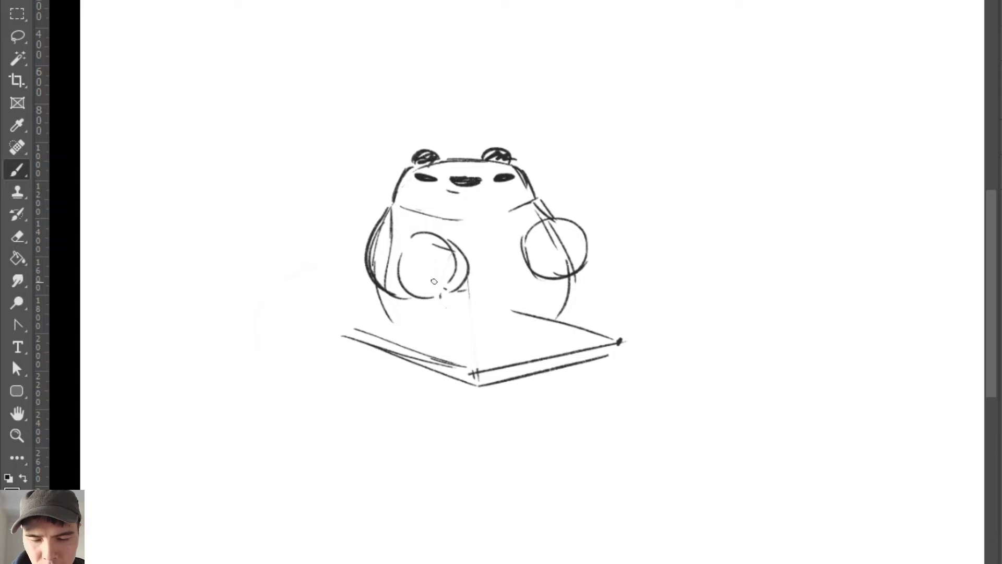
{"action": "mouse_move", "coordinate": [404, 257]}
{"action": "left_mouse_down"}
{"action": "mouse_move", "coordinate": [448, 295]}
{"action": "mouse_move", "coordinate": [439, 302]}
{"action": "mouse_move", "coordinate": [431, 235]}
{"action": "mouse_move", "coordinate": [409, 246]}
{"action": "mouse_move", "coordinate": [404, 288]}
{"action": "mouse_move", "coordinate": [410, 242]}
{"action": "mouse_move", "coordinate": [416, 279]}
{"action": "mouse_move", "coordinate": [434, 292]}
{"action": "mouse_move", "coordinate": [459, 256]}
{"action": "mouse_move", "coordinate": [464, 296]}
{"action": "mouse_move", "coordinate": [414, 270]}
{"action": "mouse_move", "coordinate": [412, 282]}
{"action": "mouse_move", "coordinate": [441, 283]}
{"action": "mouse_move", "coordinate": [452, 300]}
{"action": "mouse_move", "coordinate": [456, 242]}
{"action": "mouse_move", "coordinate": [418, 245]}
{"action": "mouse_move", "coordinate": [428, 246]}
{"action": "mouse_move", "coordinate": [411, 294]}
{"action": "mouse_move", "coordinate": [414, 244]}
{"action": "mouse_move", "coordinate": [434, 250]}
{"action": "mouse_move", "coordinate": [447, 237]}
{"action": "mouse_move", "coordinate": [429, 244]}
{"action": "mouse_move", "coordinate": [470, 267]}
{"action": "mouse_move", "coordinate": [474, 288]}
{"action": "left_mouse_up"}
{"action": "key", "text": "e"}
{"action": "key", "text": "b"}
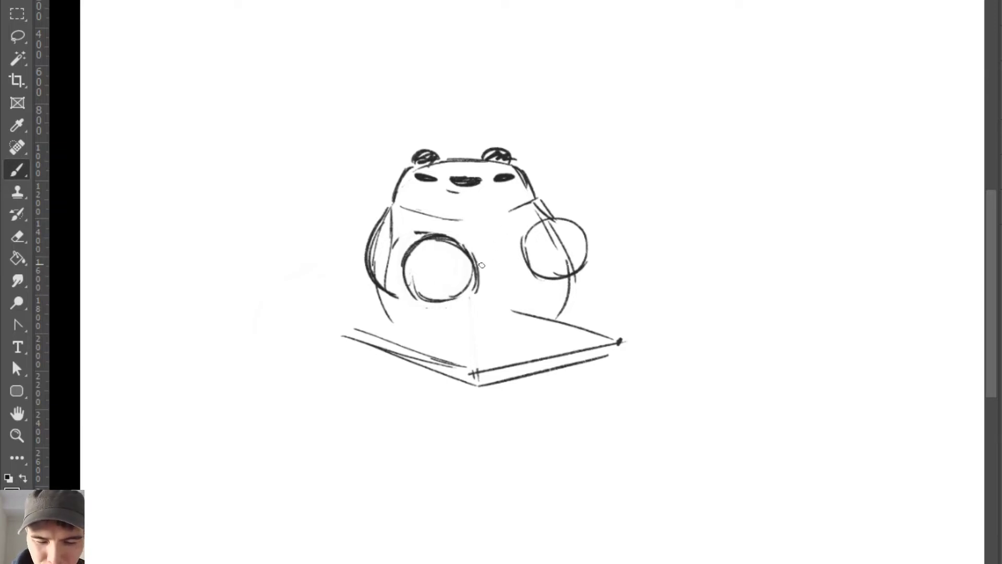
Step: Retrace the left paw's edge and hatch the left arm and the chest band between the paws
{"action": "mouse_move", "coordinate": [472, 253]}
{"action": "left_mouse_down"}
{"action": "mouse_move", "coordinate": [514, 248]}
{"action": "mouse_move", "coordinate": [469, 248]}
{"action": "left_mouse_up"}
{"action": "left_click_drag", "start_coordinate": [388, 225], "coordinate": [375, 262]}
{"action": "mouse_move", "coordinate": [398, 213]}
{"action": "left_mouse_down"}
{"action": "mouse_move", "coordinate": [413, 240]}
{"action": "mouse_move", "coordinate": [410, 294]}
{"action": "mouse_move", "coordinate": [416, 236]}
{"action": "mouse_move", "coordinate": [407, 293]}
{"action": "mouse_move", "coordinate": [403, 213]}
{"action": "mouse_move", "coordinate": [461, 231]}
{"action": "mouse_move", "coordinate": [474, 225]}
{"action": "mouse_move", "coordinate": [469, 248]}
{"action": "mouse_move", "coordinate": [498, 214]}
{"action": "mouse_move", "coordinate": [496, 236]}
{"action": "mouse_move", "coordinate": [513, 227]}
{"action": "mouse_move", "coordinate": [516, 210]}
{"action": "mouse_move", "coordinate": [507, 215]}
{"action": "mouse_move", "coordinate": [531, 197]}
{"action": "mouse_move", "coordinate": [516, 235]}
{"action": "mouse_move", "coordinate": [542, 219]}
{"action": "left_mouse_up"}
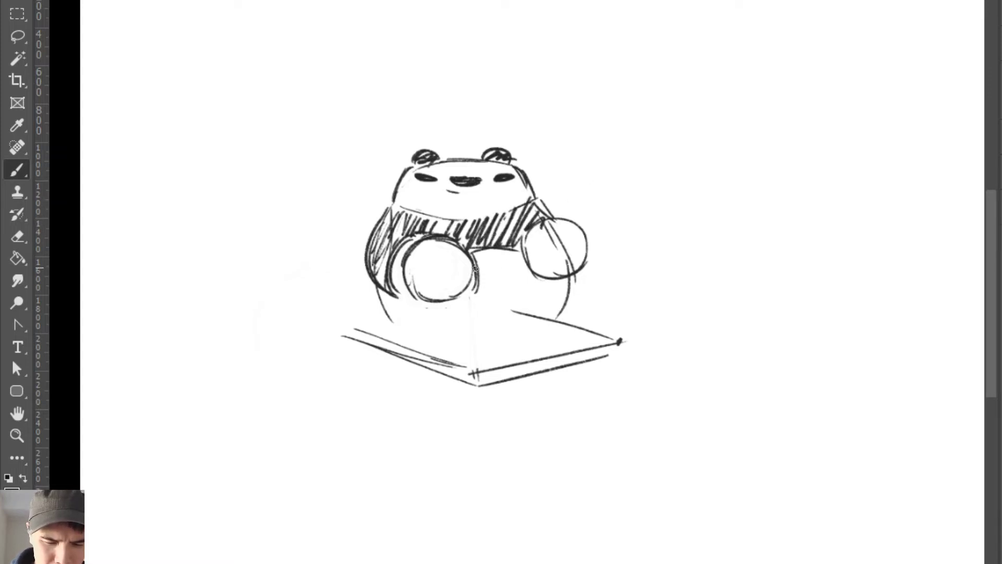
Step: Line the lower edge of the chest band between the paws, and erase the platform and its slanted rope line
{"action": "mouse_move", "coordinate": [475, 268]}
{"action": "left_mouse_down"}
{"action": "mouse_move", "coordinate": [524, 266]}
{"action": "mouse_move", "coordinate": [619, 342]}
{"action": "left_mouse_up"}
{"action": "key", "text": "e"}
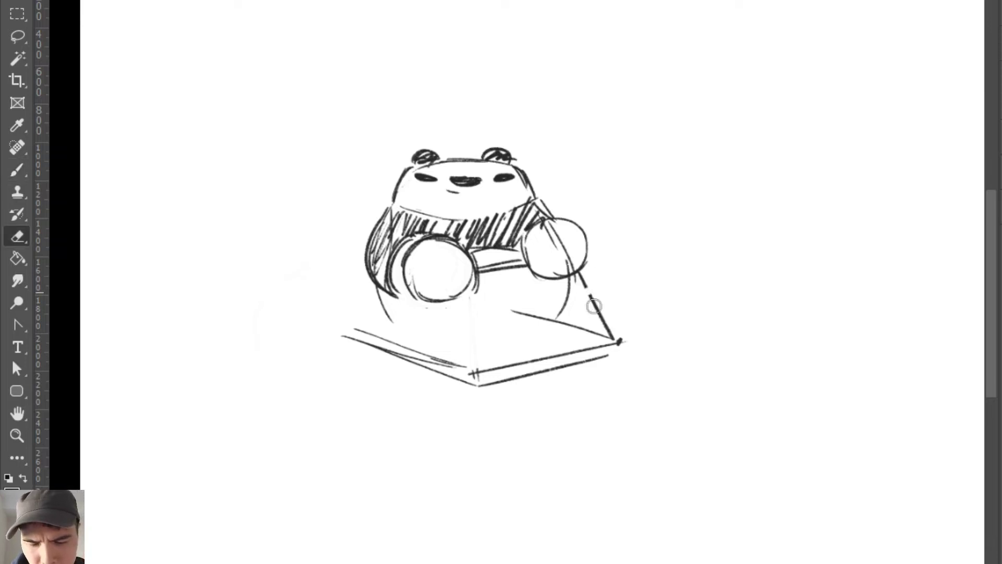
{"action": "mouse_move", "coordinate": [587, 284]}
{"action": "left_mouse_down"}
{"action": "mouse_move", "coordinate": [496, 357]}
{"action": "mouse_move", "coordinate": [506, 378]}
{"action": "mouse_move", "coordinate": [407, 345]}
{"action": "mouse_move", "coordinate": [348, 363]}
{"action": "left_mouse_up"}
Step: Draw the lower edge of the belly and the first outlines of two short legs beneath it
{"action": "key", "text": "b"}
{"action": "mouse_move", "coordinate": [392, 295]}
{"action": "left_mouse_down"}
{"action": "mouse_move", "coordinate": [387, 339]}
{"action": "mouse_move", "coordinate": [399, 358]}
{"action": "left_mouse_up"}
{"action": "left_click_drag", "start_coordinate": [394, 317], "coordinate": [495, 345]}
{"action": "left_click_drag", "start_coordinate": [411, 331], "coordinate": [499, 344]}
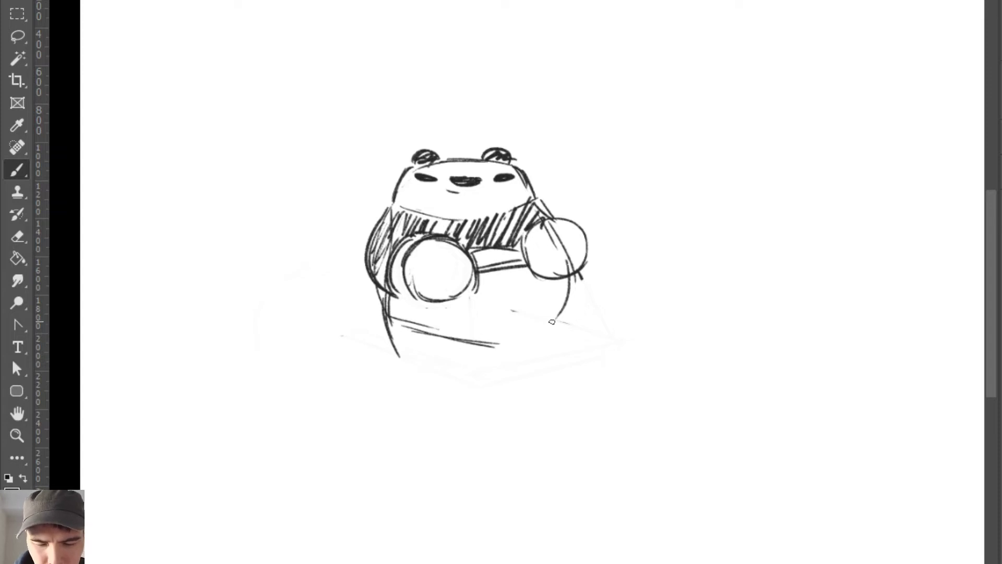
{"action": "mouse_move", "coordinate": [553, 320]}
{"action": "left_mouse_down"}
{"action": "mouse_move", "coordinate": [504, 349]}
{"action": "mouse_move", "coordinate": [557, 377]}
{"action": "left_mouse_up"}
{"action": "left_click_drag", "start_coordinate": [504, 346], "coordinate": [515, 381]}
{"action": "left_click_drag", "start_coordinate": [498, 350], "coordinate": [477, 387]}
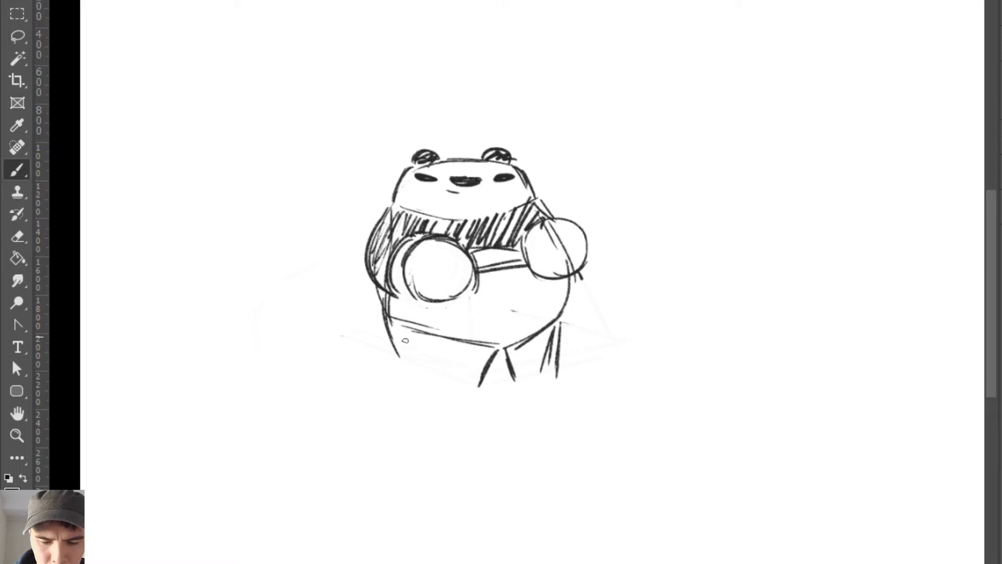
Step: Clean up the left leg's outer outline and draw curved bottoms on both feet
{"action": "left_click_drag", "start_coordinate": [389, 323], "coordinate": [387, 356]}
{"action": "key", "text": "e"}
{"action": "mouse_move", "coordinate": [377, 294]}
{"action": "left_mouse_down"}
{"action": "mouse_move", "coordinate": [386, 315]}
{"action": "mouse_move", "coordinate": [380, 370]}
{"action": "mouse_move", "coordinate": [464, 391]}
{"action": "left_mouse_up"}
{"action": "key", "text": "b"}
{"action": "mouse_move", "coordinate": [389, 367]}
{"action": "left_mouse_down"}
{"action": "mouse_move", "coordinate": [480, 389]}
{"action": "mouse_move", "coordinate": [470, 394]}
{"action": "left_mouse_up"}
{"action": "mouse_move", "coordinate": [392, 389]}
{"action": "left_mouse_down"}
{"action": "mouse_move", "coordinate": [490, 394]}
{"action": "mouse_move", "coordinate": [551, 382]}
{"action": "left_mouse_up"}
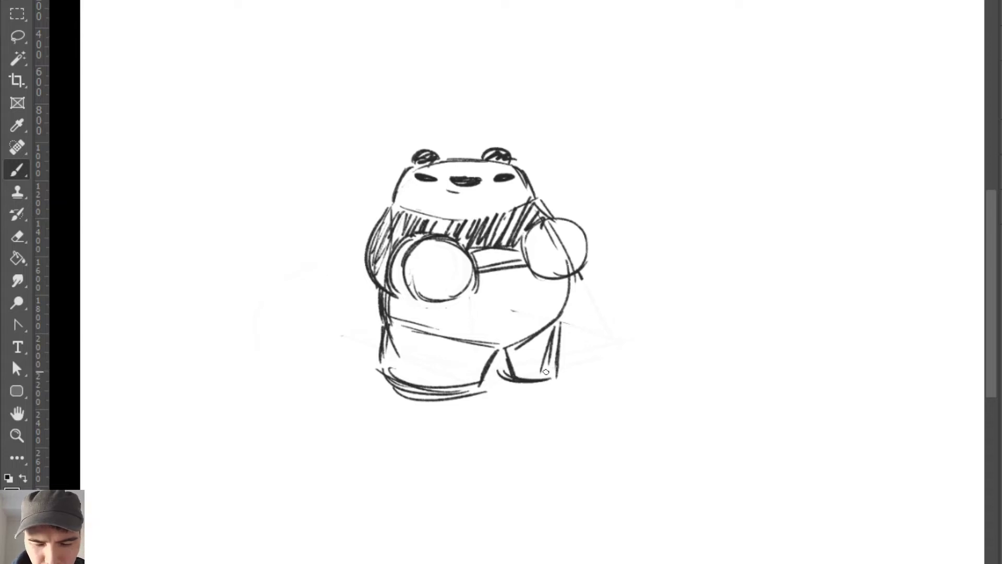
Step: Hatch both legs with dark diagonal strokes and darken the left foot's bottom and the belly edge
{"action": "mouse_move", "coordinate": [489, 365]}
{"action": "left_mouse_down"}
{"action": "mouse_move", "coordinate": [560, 377]}
{"action": "mouse_move", "coordinate": [548, 378]}
{"action": "mouse_move", "coordinate": [514, 344]}
{"action": "mouse_move", "coordinate": [540, 334]}
{"action": "left_mouse_up"}
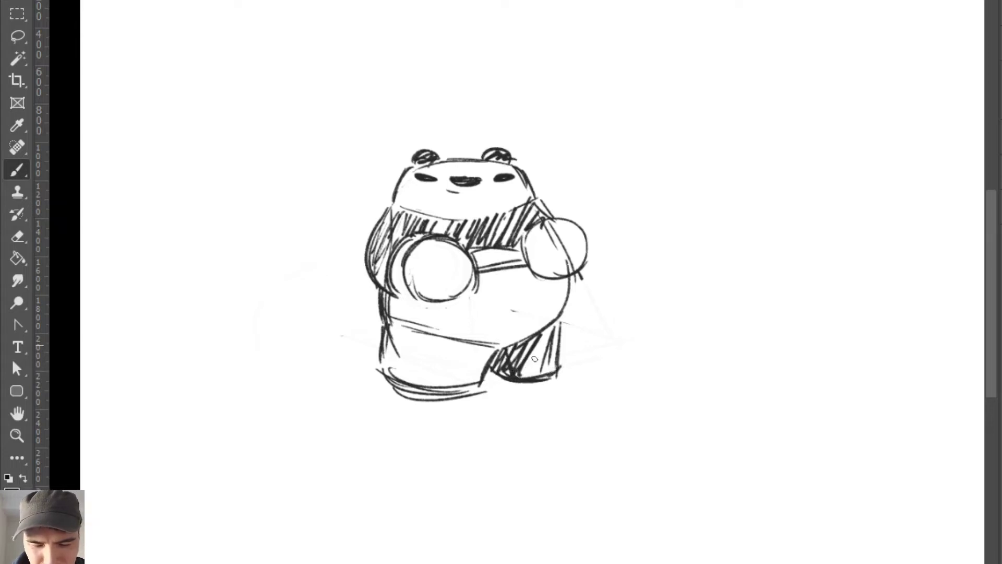
{"action": "mouse_move", "coordinate": [527, 376]}
{"action": "left_mouse_down"}
{"action": "mouse_move", "coordinate": [559, 323]}
{"action": "mouse_move", "coordinate": [556, 365]}
{"action": "left_mouse_up"}
{"action": "left_click_drag", "start_coordinate": [383, 365], "coordinate": [391, 326]}
{"action": "mouse_move", "coordinate": [393, 368]}
{"action": "left_mouse_down"}
{"action": "mouse_move", "coordinate": [402, 324]}
{"action": "mouse_move", "coordinate": [410, 326]}
{"action": "left_mouse_up"}
{"action": "left_click_drag", "start_coordinate": [404, 384], "coordinate": [428, 334]}
{"action": "mouse_move", "coordinate": [420, 390]}
{"action": "left_mouse_down"}
{"action": "mouse_move", "coordinate": [443, 336]}
{"action": "mouse_move", "coordinate": [451, 339]}
{"action": "left_mouse_up"}
{"action": "left_click_drag", "start_coordinate": [444, 392], "coordinate": [467, 344]}
{"action": "mouse_move", "coordinate": [459, 391]}
{"action": "left_mouse_down"}
{"action": "mouse_move", "coordinate": [486, 347]}
{"action": "mouse_move", "coordinate": [488, 361]}
{"action": "left_mouse_up"}
{"action": "mouse_move", "coordinate": [381, 365]}
{"action": "left_mouse_down"}
{"action": "mouse_move", "coordinate": [417, 396]}
{"action": "mouse_move", "coordinate": [469, 400]}
{"action": "left_mouse_up"}
{"action": "left_click_drag", "start_coordinate": [392, 320], "coordinate": [475, 344]}
{"action": "mouse_move", "coordinate": [407, 282]}
{"action": "left_mouse_down"}
{"action": "mouse_move", "coordinate": [400, 408]}
{"action": "mouse_move", "coordinate": [390, 399]}
{"action": "mouse_move", "coordinate": [387, 429]}
{"action": "left_mouse_up"}
{"action": "key", "text": "e"}
{"action": "key", "text": "b"}
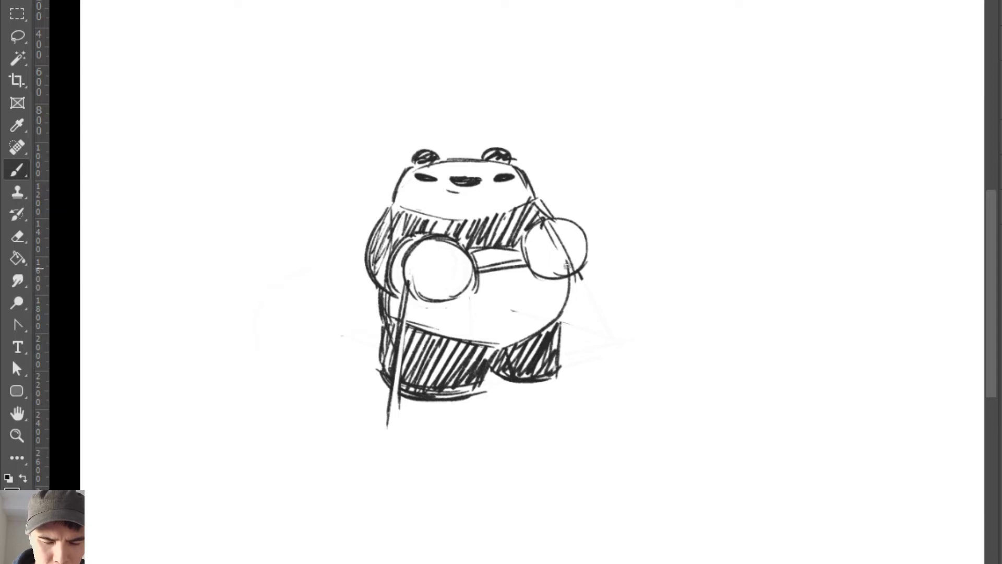
{"action": "left_click_drag", "start_coordinate": [568, 268], "coordinate": [616, 386]}
{"action": "key", "text": "ctrl+z"}
{"action": "key", "text": "ctrl+z"}
{"action": "left_click_drag", "start_coordinate": [579, 271], "coordinate": [616, 386]}
{"action": "left_click_drag", "start_coordinate": [599, 334], "coordinate": [618, 393]}
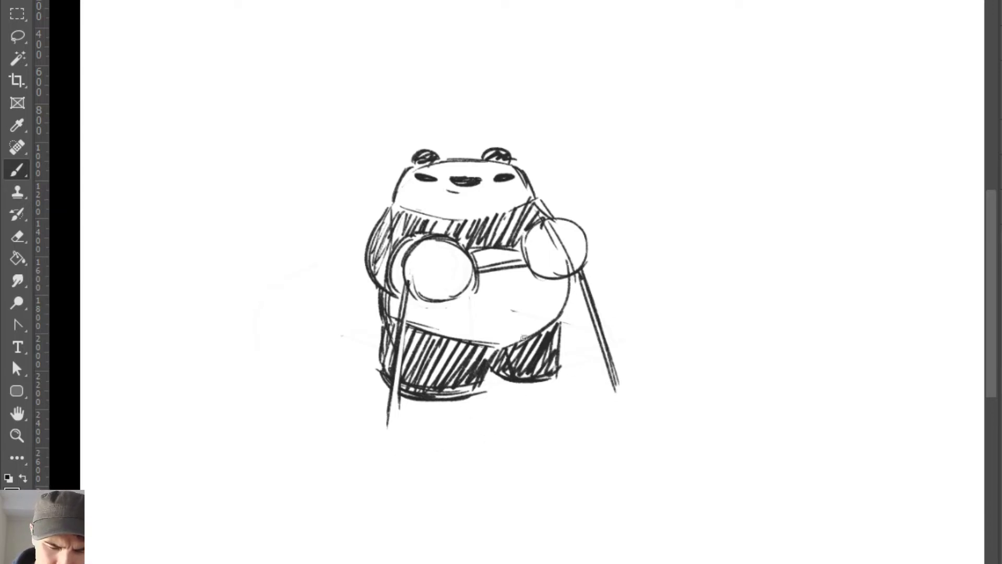
{"action": "key", "text": "ctrl+z"}
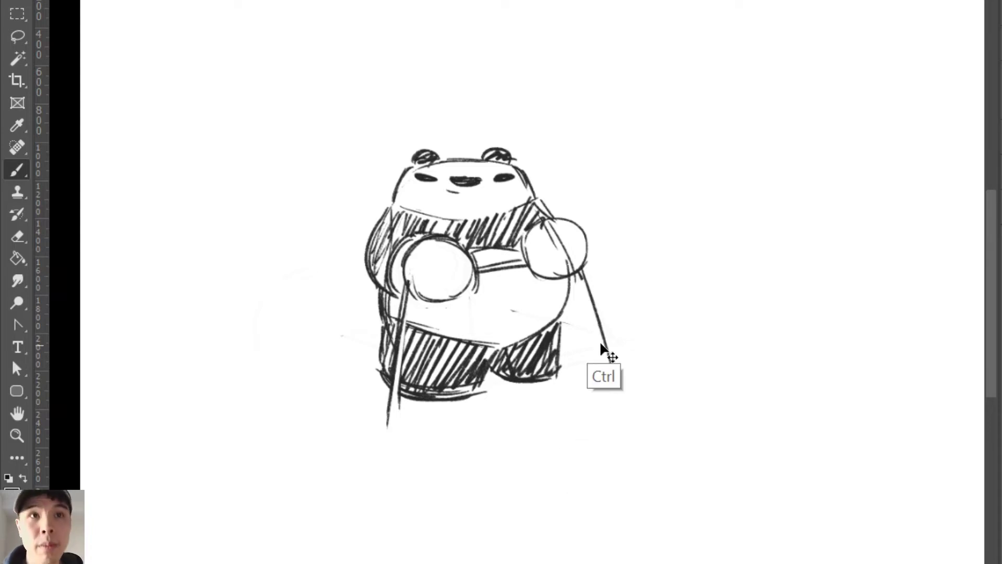
{"action": "key", "text": "ctrl+z"}
{"action": "key", "text": "ctrl+z"}
{"action": "key", "text": "ctrl+z"}
{"action": "key", "text": "e"}
{"action": "key", "text": "b"}
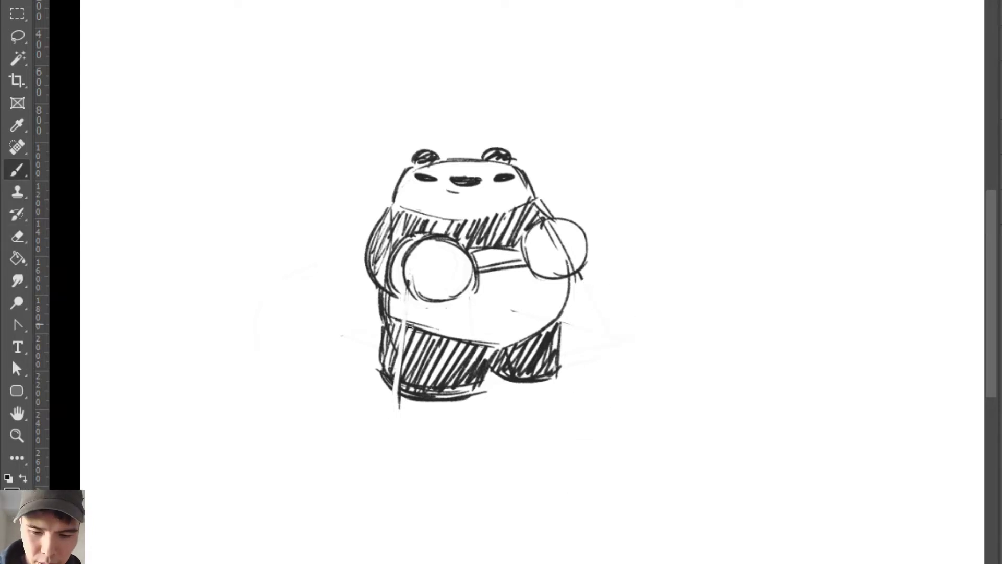
{"action": "key", "text": "ctrl+z"}
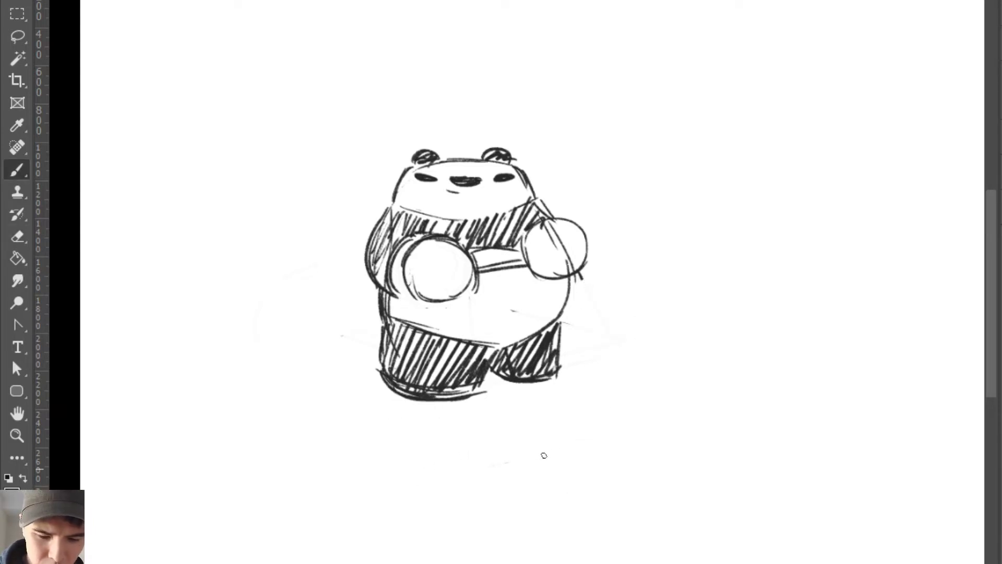
Step: Sketch a larger raft in perspective beneath the panda, with doubled front edges, a left side edge and a right back edge
{"action": "mouse_move", "coordinate": [489, 464]}
{"action": "left_mouse_down"}
{"action": "mouse_move", "coordinate": [664, 403]}
{"action": "mouse_move", "coordinate": [465, 479]}
{"action": "left_mouse_up"}
{"action": "left_click_drag", "start_coordinate": [441, 486], "coordinate": [641, 433]}
{"action": "left_click_drag", "start_coordinate": [497, 463], "coordinate": [666, 409]}
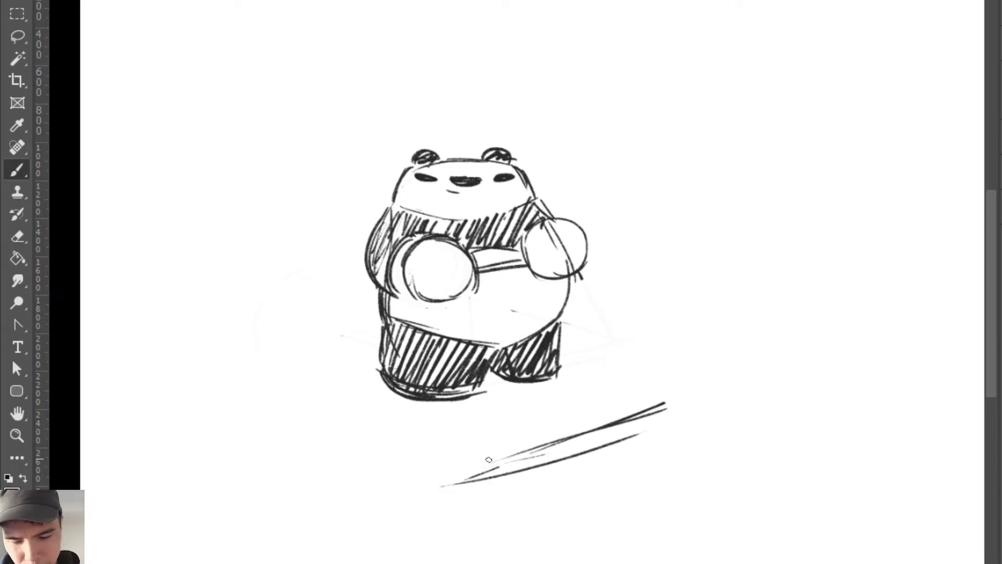
{"action": "mouse_move", "coordinate": [488, 459]}
{"action": "left_mouse_down"}
{"action": "mouse_move", "coordinate": [653, 395]}
{"action": "mouse_move", "coordinate": [673, 401]}
{"action": "left_mouse_up"}
{"action": "left_click_drag", "start_coordinate": [566, 361], "coordinate": [662, 397]}
{"action": "left_click_drag", "start_coordinate": [363, 422], "coordinate": [426, 479]}
{"action": "left_click_drag", "start_coordinate": [318, 360], "coordinate": [428, 481]}
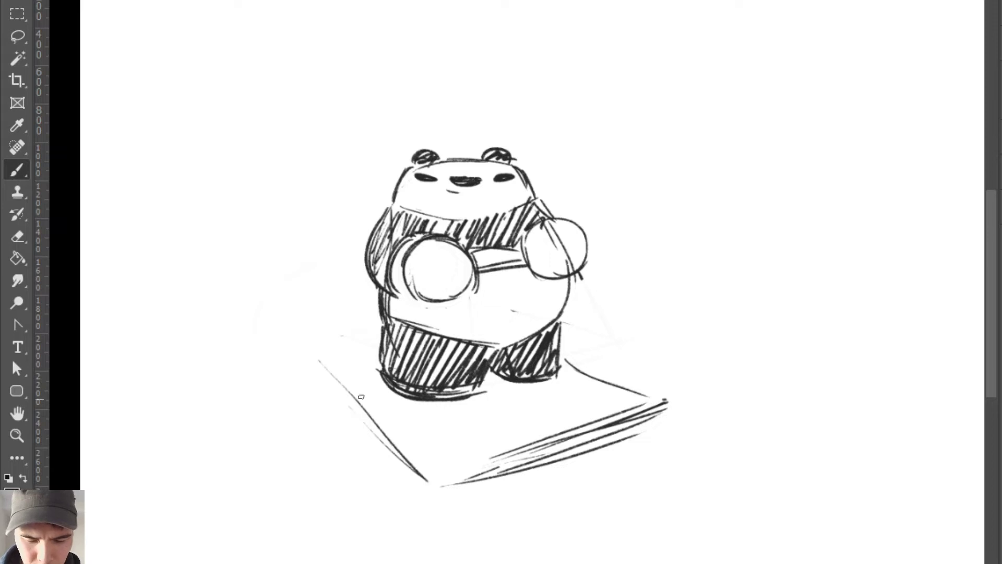
{"action": "left_click_drag", "start_coordinate": [357, 391], "coordinate": [469, 478]}
{"action": "left_click_drag", "start_coordinate": [319, 365], "coordinate": [435, 483]}
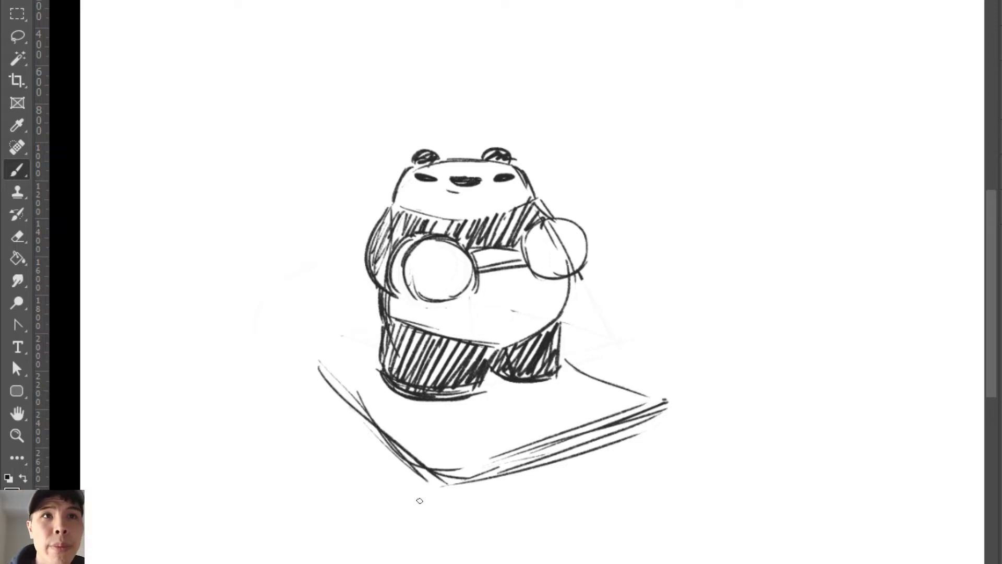
Step: Draw water splashes and ripples around the raft's two front corners, with small droplets beyond the right corner
{"action": "left_click_drag", "start_coordinate": [420, 500], "coordinate": [507, 502]}
{"action": "key", "text": "ctrl+z"}
{"action": "mouse_move", "coordinate": [674, 384]}
{"action": "left_mouse_down"}
{"action": "mouse_move", "coordinate": [678, 427]}
{"action": "mouse_move", "coordinate": [644, 447]}
{"action": "left_mouse_up"}
{"action": "mouse_move", "coordinate": [410, 489]}
{"action": "left_mouse_down"}
{"action": "mouse_move", "coordinate": [437, 502]}
{"action": "mouse_move", "coordinate": [558, 473]}
{"action": "left_mouse_up"}
{"action": "left_click_drag", "start_coordinate": [702, 323], "coordinate": [742, 313]}
{"action": "left_click_drag", "start_coordinate": [654, 351], "coordinate": [657, 357]}
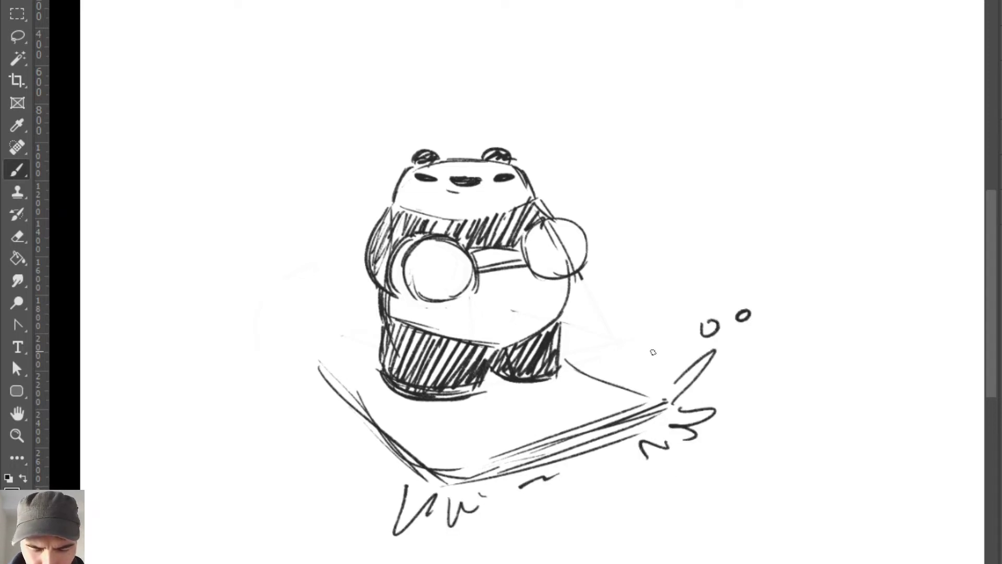
Step: Add the raft's back edges behind the panda and draw double-line ropes from both paws to the front corners
{"action": "left_click_drag", "start_coordinate": [572, 339], "coordinate": [626, 382]}
{"action": "mouse_move", "coordinate": [316, 368]}
{"action": "left_mouse_down"}
{"action": "mouse_move", "coordinate": [434, 479]}
{"action": "mouse_move", "coordinate": [371, 351]}
{"action": "mouse_move", "coordinate": [380, 345]}
{"action": "left_mouse_up"}
{"action": "left_click_drag", "start_coordinate": [406, 279], "coordinate": [446, 459]}
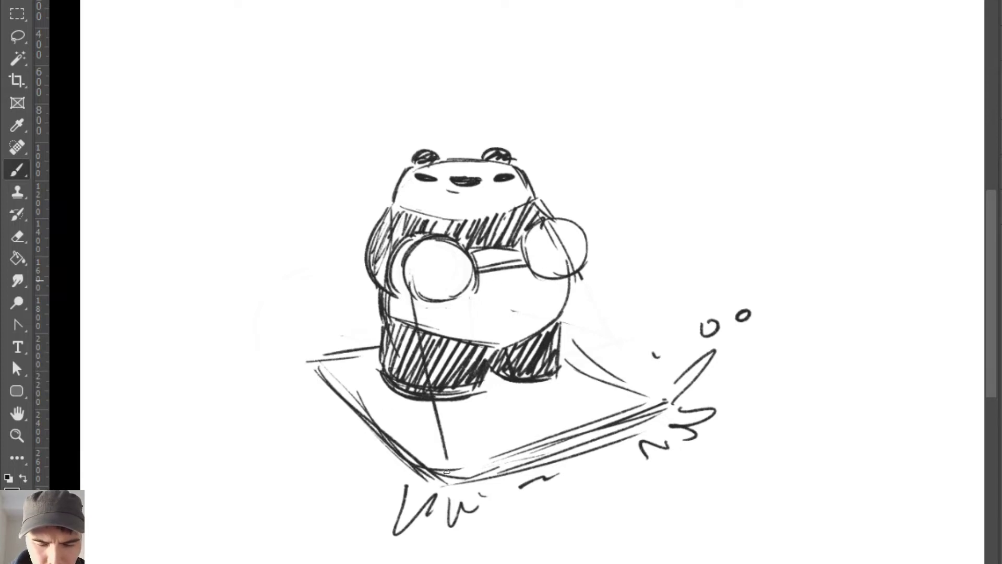
{"action": "mouse_move", "coordinate": [409, 286]}
{"action": "left_mouse_down"}
{"action": "mouse_move", "coordinate": [442, 481]}
{"action": "mouse_move", "coordinate": [509, 455]}
{"action": "left_mouse_up"}
{"action": "left_click_drag", "start_coordinate": [448, 466], "coordinate": [595, 422]}
{"action": "left_click_drag", "start_coordinate": [577, 276], "coordinate": [657, 409]}
Step: Erase the messy lines along the raft's front edge and redraw it as a clean, thick double line
{"action": "key", "text": "e"}
{"action": "left_click_drag", "start_coordinate": [441, 475], "coordinate": [592, 425]}
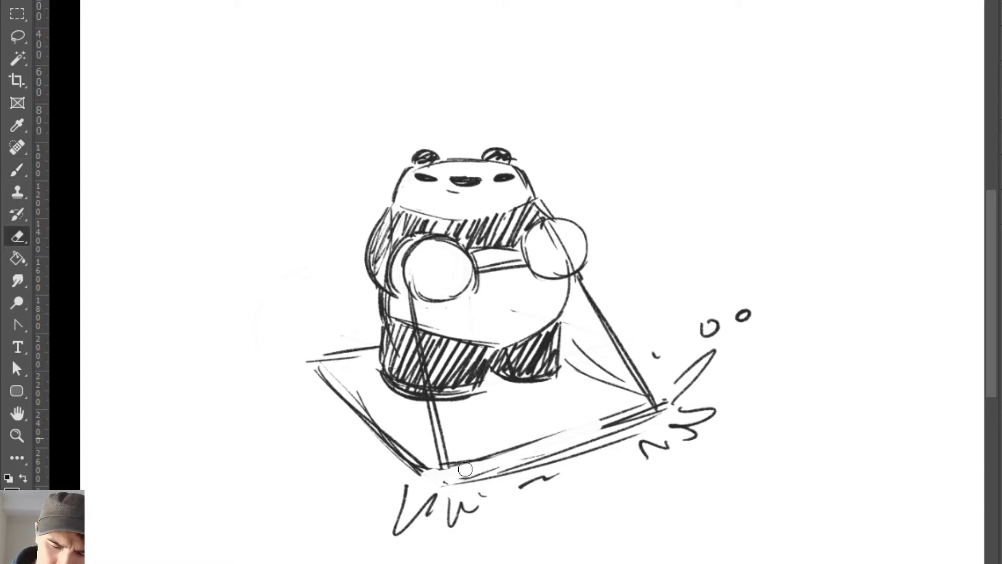
{"action": "left_click_drag", "start_coordinate": [493, 465], "coordinate": [439, 476]}
{"action": "key", "text": "b"}
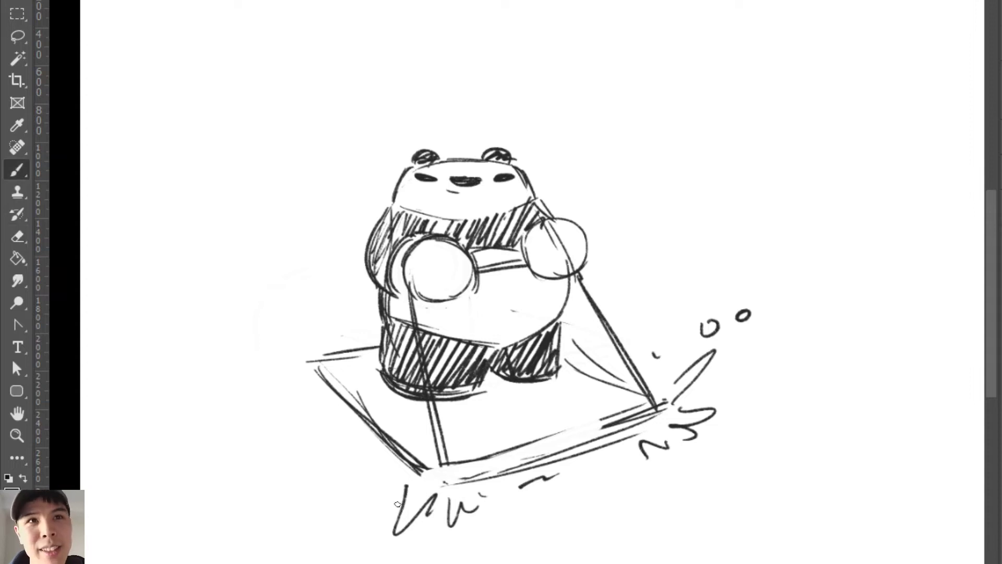
{"action": "key", "text": "e"}
{"action": "left_click_drag", "start_coordinate": [461, 460], "coordinate": [630, 410]}
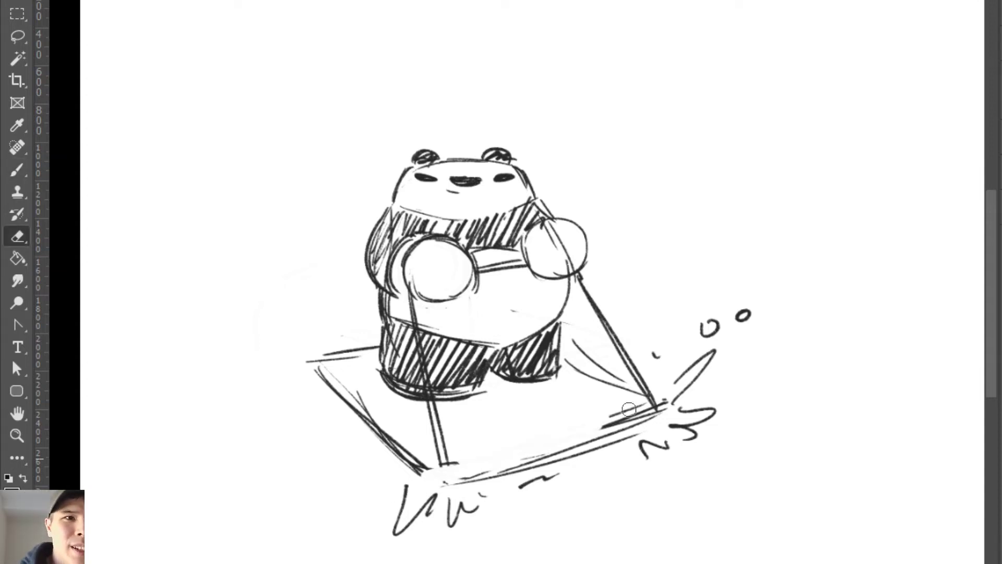
{"action": "key", "text": "b"}
{"action": "left_click_drag", "start_coordinate": [437, 487], "coordinate": [638, 432]}
{"action": "left_click_drag", "start_coordinate": [456, 469], "coordinate": [658, 410]}
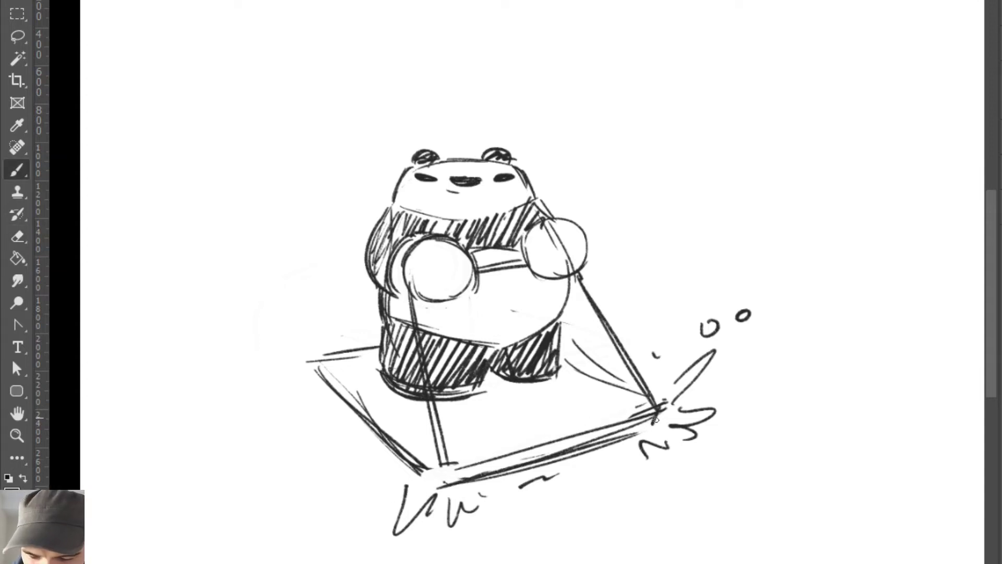
{"action": "left_click_drag", "start_coordinate": [540, 455], "coordinate": [514, 463]}
Step: Darken the raft's right back edge and draw diagonal plank lines across its deck
{"action": "mouse_move", "coordinate": [569, 360]}
{"action": "left_mouse_down"}
{"action": "mouse_move", "coordinate": [628, 392]}
{"action": "mouse_move", "coordinate": [566, 350]}
{"action": "mouse_move", "coordinate": [625, 418]}
{"action": "left_mouse_up"}
{"action": "left_click_drag", "start_coordinate": [527, 388], "coordinate": [582, 432]}
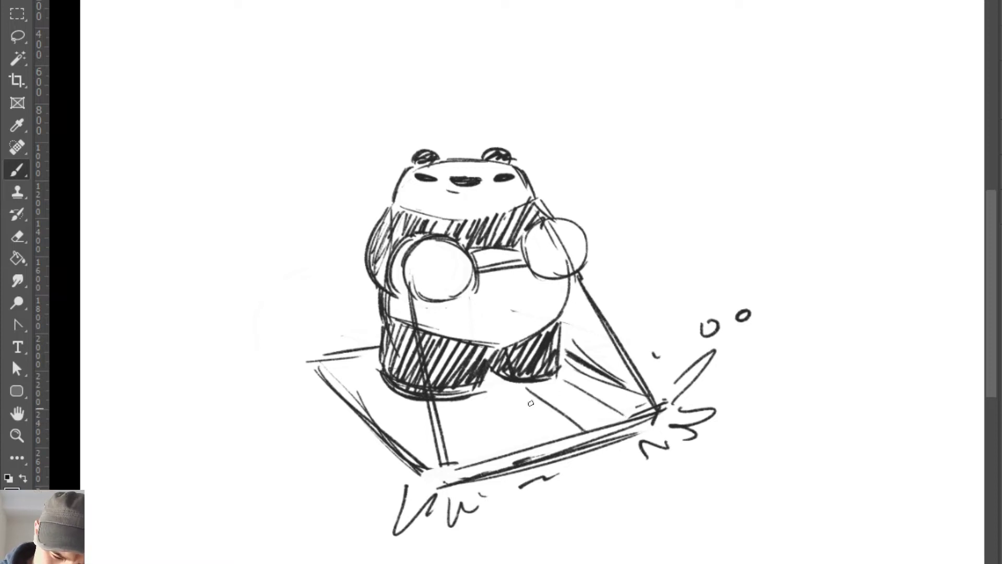
{"action": "left_click_drag", "start_coordinate": [479, 392], "coordinate": [535, 449]}
{"action": "left_click_drag", "start_coordinate": [445, 402], "coordinate": [502, 459]}
{"action": "left_click_drag", "start_coordinate": [347, 355], "coordinate": [470, 460]}
Step: Extend the raft's back-left corner outward and redraw the back edge up to the panda's leg
{"action": "mouse_move", "coordinate": [294, 343]}
{"action": "left_mouse_down"}
{"action": "mouse_move", "coordinate": [389, 434]}
{"action": "mouse_move", "coordinate": [331, 385]}
{"action": "mouse_move", "coordinate": [360, 347]}
{"action": "mouse_move", "coordinate": [378, 345]}
{"action": "mouse_move", "coordinate": [365, 336]}
{"action": "left_mouse_up"}
{"action": "key", "text": "e"}
{"action": "key", "text": "b"}
{"action": "left_click_drag", "start_coordinate": [322, 334], "coordinate": [383, 329]}
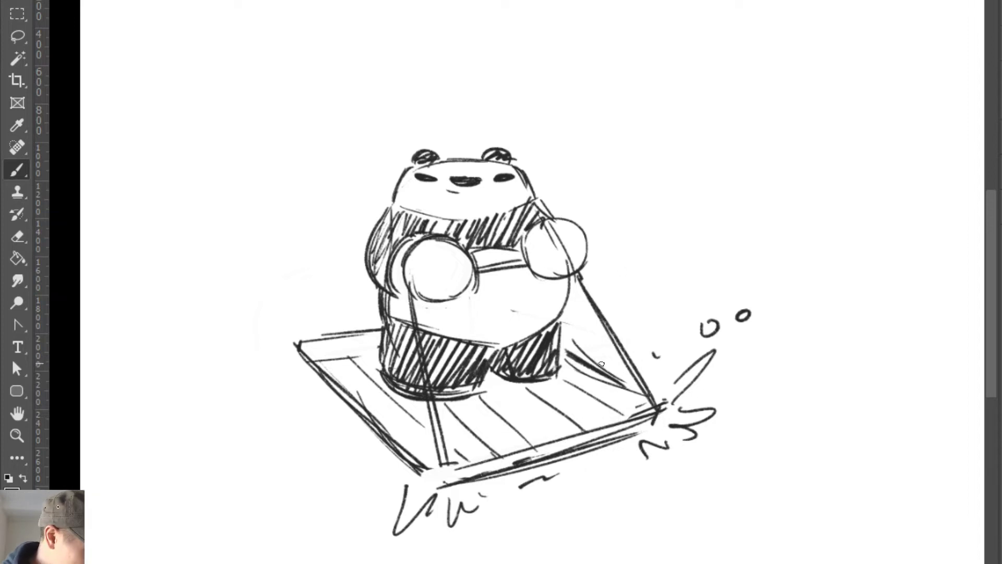
Step: Clean up the raft's front-right corner and close its side with short dark strokes
{"action": "key", "text": "e"}
{"action": "mouse_move", "coordinate": [657, 413]}
{"action": "left_mouse_down"}
{"action": "mouse_move", "coordinate": [662, 405]}
{"action": "mouse_move", "coordinate": [654, 429]}
{"action": "left_mouse_up"}
{"action": "key", "text": "b"}
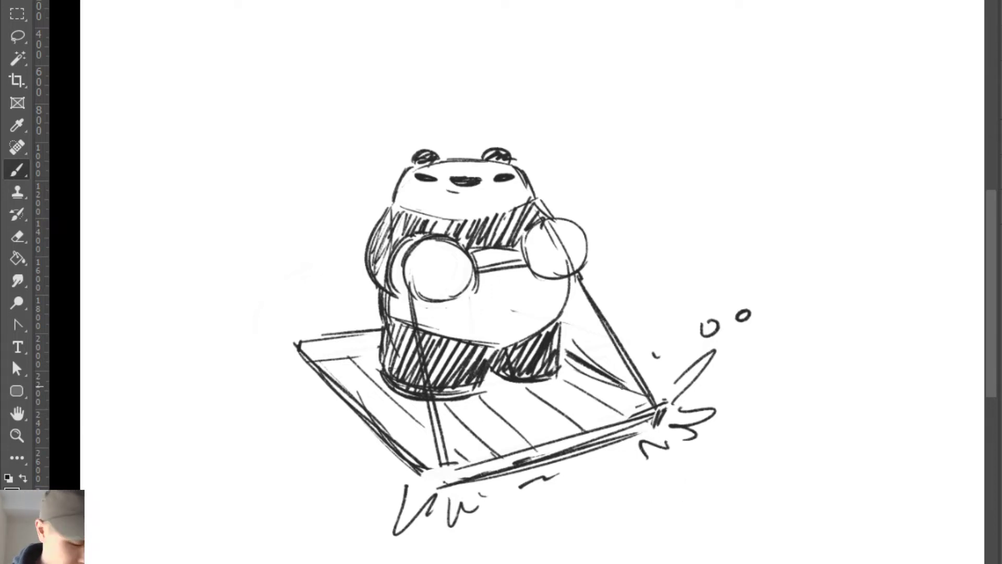
Step: Clean up the stray lines around the panda's right paw and retrace its round outline
{"action": "key", "text": "e"}
{"action": "mouse_move", "coordinate": [544, 223]}
{"action": "left_mouse_down"}
{"action": "mouse_move", "coordinate": [521, 245]}
{"action": "mouse_move", "coordinate": [542, 262]}
{"action": "mouse_move", "coordinate": [524, 256]}
{"action": "left_mouse_up"}
{"action": "key", "text": "b"}
{"action": "left_click_drag", "start_coordinate": [576, 231], "coordinate": [584, 264]}
{"action": "left_click_drag", "start_coordinate": [541, 274], "coordinate": [575, 271]}
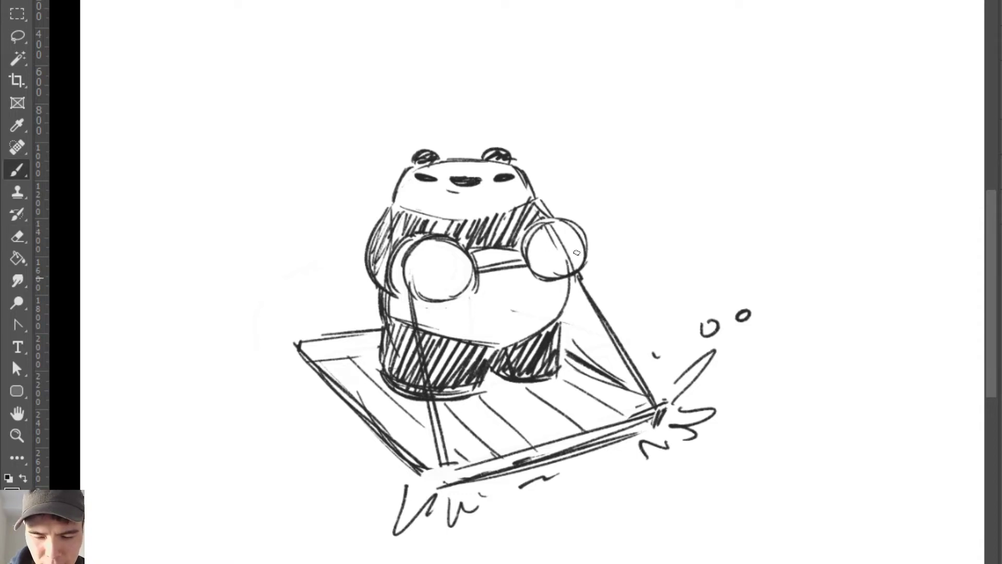
Step: Thicken the outer contours of both of the panda's arms and round out the arm on the left
{"action": "mouse_move", "coordinate": [538, 228]}
{"action": "left_mouse_down"}
{"action": "mouse_move", "coordinate": [569, 215]}
{"action": "mouse_move", "coordinate": [531, 200]}
{"action": "mouse_move", "coordinate": [554, 217]}
{"action": "left_mouse_up"}
{"action": "mouse_move", "coordinate": [395, 209]}
{"action": "left_mouse_down"}
{"action": "mouse_move", "coordinate": [369, 241]}
{"action": "mouse_move", "coordinate": [361, 282]}
{"action": "left_mouse_up"}
{"action": "left_click_drag", "start_coordinate": [368, 283], "coordinate": [435, 300]}
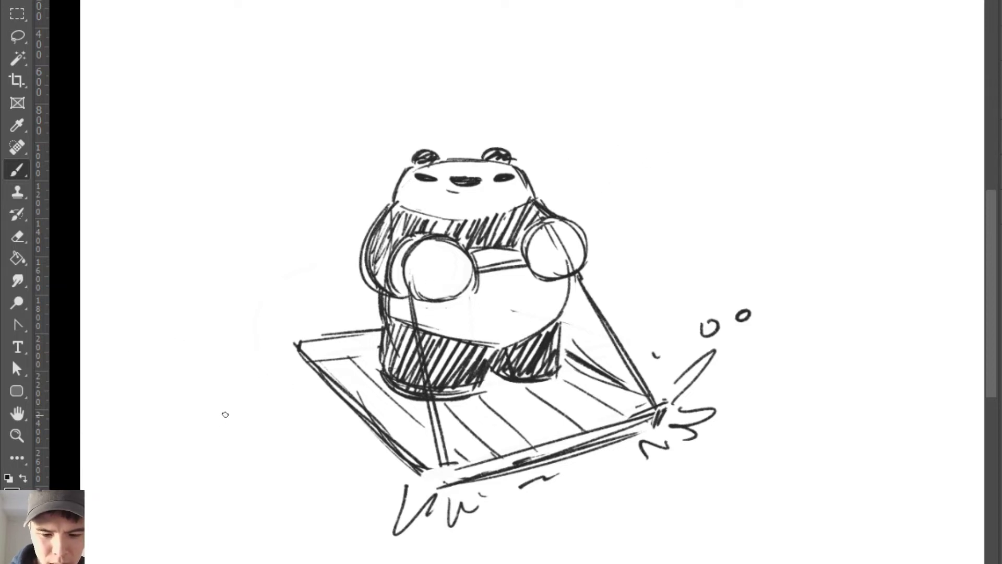
Step: Draw a wave crest line in the water left of the raft, with a wavy foam edge below it
{"action": "left_click_drag", "start_coordinate": [116, 399], "coordinate": [243, 382]}
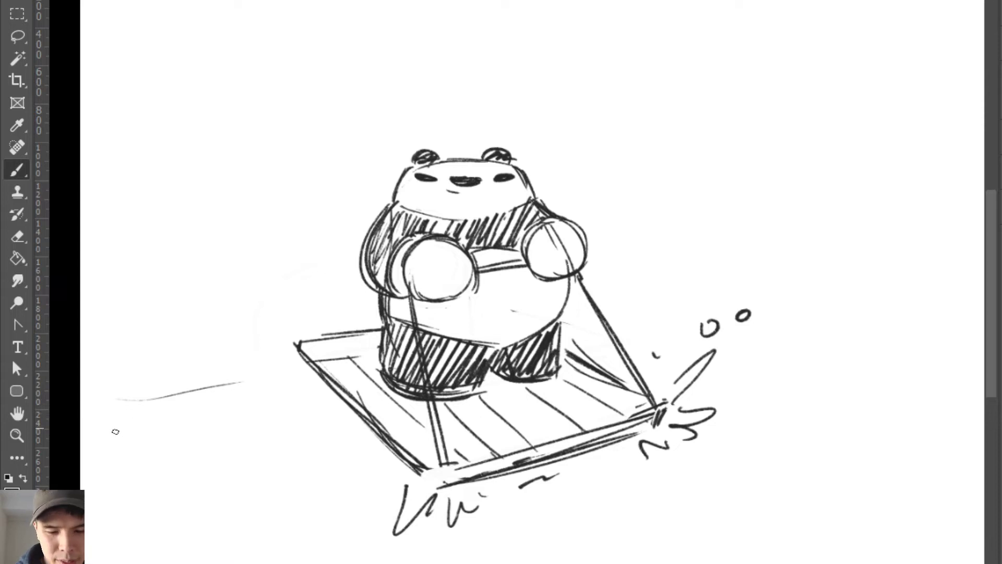
{"action": "mouse_move", "coordinate": [114, 432]}
{"action": "left_mouse_down"}
{"action": "mouse_move", "coordinate": [147, 423]}
{"action": "mouse_move", "coordinate": [193, 446]}
{"action": "mouse_move", "coordinate": [236, 415]}
{"action": "mouse_move", "coordinate": [259, 426]}
{"action": "left_mouse_up"}
{"action": "key", "text": "ctrl+z"}
{"action": "mouse_move", "coordinate": [95, 448]}
{"action": "left_mouse_down"}
{"action": "mouse_move", "coordinate": [130, 435]}
{"action": "mouse_move", "coordinate": [174, 433]}
{"action": "mouse_move", "coordinate": [205, 448]}
{"action": "mouse_move", "coordinate": [153, 451]}
{"action": "mouse_move", "coordinate": [214, 422]}
{"action": "left_mouse_up"}
{"action": "mouse_move", "coordinate": [233, 413]}
{"action": "left_mouse_down"}
{"action": "mouse_move", "coordinate": [260, 418]}
{"action": "mouse_move", "coordinate": [316, 398]}
{"action": "left_mouse_up"}
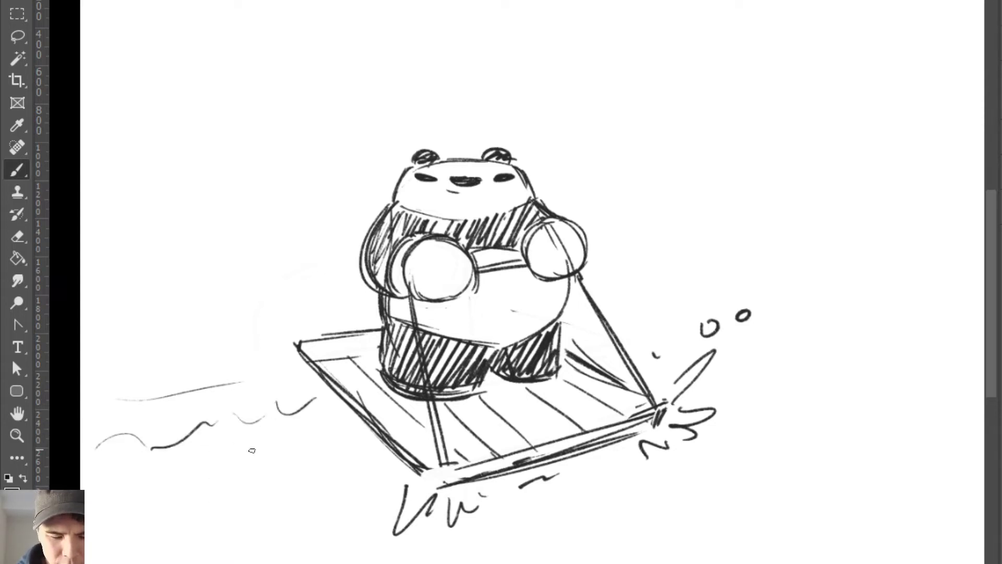
Step: Hatch the face of the wave left of the raft with short slanted strokes under its crest
{"action": "mouse_move", "coordinate": [122, 397]}
{"action": "left_mouse_down"}
{"action": "mouse_move", "coordinate": [291, 371]}
{"action": "mouse_move", "coordinate": [305, 360]}
{"action": "mouse_move", "coordinate": [125, 401]}
{"action": "left_mouse_up"}
{"action": "mouse_move", "coordinate": [138, 387]}
{"action": "left_mouse_down"}
{"action": "mouse_move", "coordinate": [145, 406]}
{"action": "mouse_move", "coordinate": [156, 404]}
{"action": "left_mouse_up"}
{"action": "mouse_move", "coordinate": [154, 383]}
{"action": "left_mouse_down"}
{"action": "mouse_move", "coordinate": [169, 412]}
{"action": "mouse_move", "coordinate": [178, 402]}
{"action": "left_mouse_up"}
{"action": "mouse_move", "coordinate": [179, 383]}
{"action": "left_mouse_down"}
{"action": "mouse_move", "coordinate": [194, 404]}
{"action": "mouse_move", "coordinate": [207, 396]}
{"action": "left_mouse_up"}
{"action": "mouse_move", "coordinate": [192, 381]}
{"action": "left_mouse_down"}
{"action": "mouse_move", "coordinate": [215, 395]}
{"action": "mouse_move", "coordinate": [245, 391]}
{"action": "left_mouse_up"}
{"action": "left_click_drag", "start_coordinate": [235, 374], "coordinate": [261, 390]}
{"action": "left_click_drag", "start_coordinate": [265, 377], "coordinate": [290, 390]}
{"action": "left_click_drag", "start_coordinate": [294, 372], "coordinate": [311, 399]}
Step: Extend the left wave's foam edge to the raft and its crest toward the canvas's left edge
{"action": "mouse_move", "coordinate": [202, 424]}
{"action": "left_mouse_down"}
{"action": "mouse_move", "coordinate": [255, 442]}
{"action": "mouse_move", "coordinate": [272, 428]}
{"action": "left_mouse_up"}
{"action": "left_click_drag", "start_coordinate": [275, 416], "coordinate": [343, 399]}
{"action": "left_click_drag", "start_coordinate": [284, 360], "coordinate": [318, 383]}
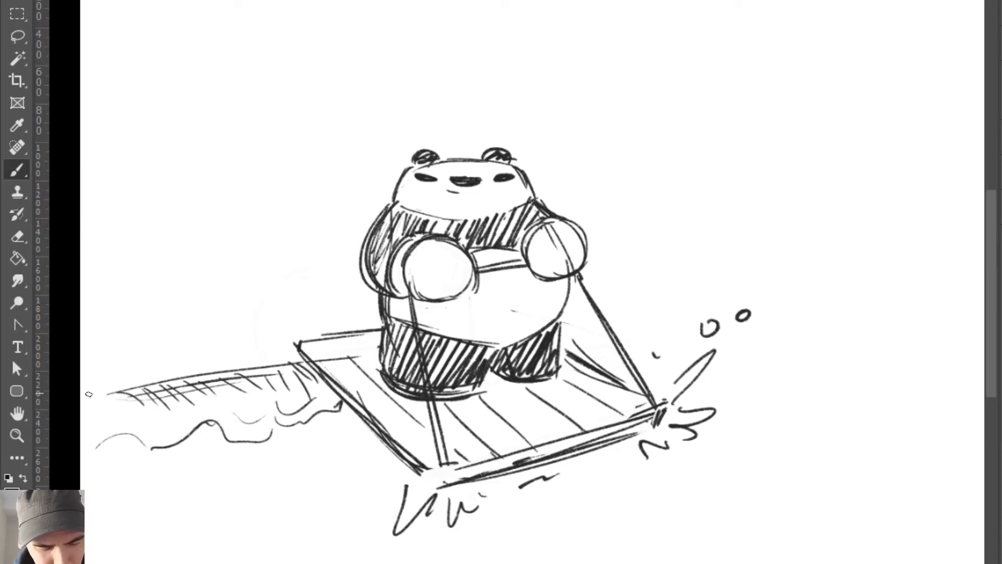
{"action": "left_click_drag", "start_coordinate": [90, 391], "coordinate": [127, 410]}
{"action": "mouse_move", "coordinate": [81, 399]}
{"action": "left_mouse_down"}
{"action": "mouse_move", "coordinate": [113, 421]}
{"action": "mouse_move", "coordinate": [88, 411]}
{"action": "left_mouse_up"}
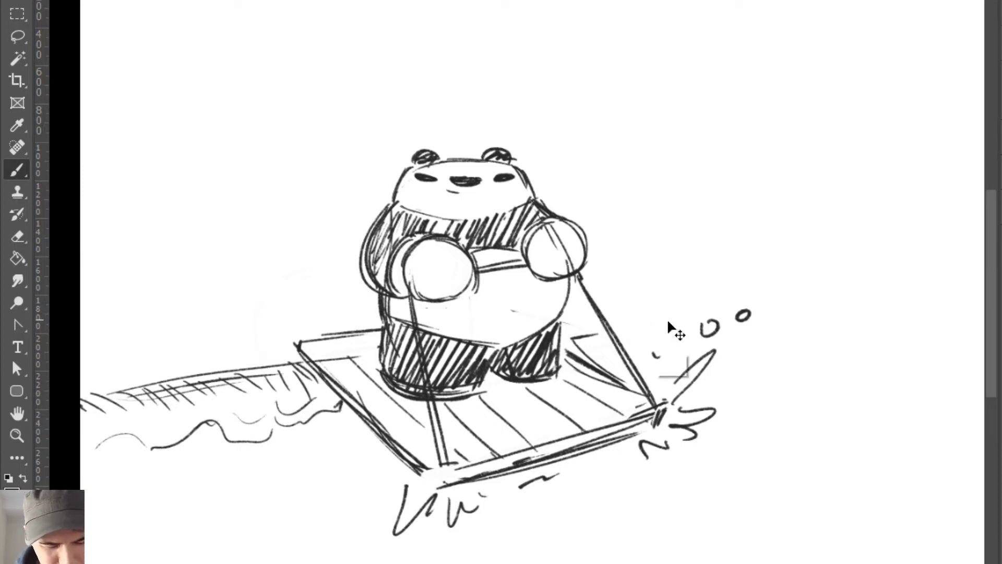
{"action": "key", "text": "ctrl+z"}
{"action": "key", "text": "ctrl+z"}
Step: Continue the wave crest line on the raft's right side and add the first curved hatch strokes beneath it
{"action": "key", "text": "e"}
{"action": "key", "text": "b"}
{"action": "left_click_drag", "start_coordinate": [570, 338], "coordinate": [699, 318]}
{"action": "left_click_drag", "start_coordinate": [764, 310], "coordinate": [843, 299]}
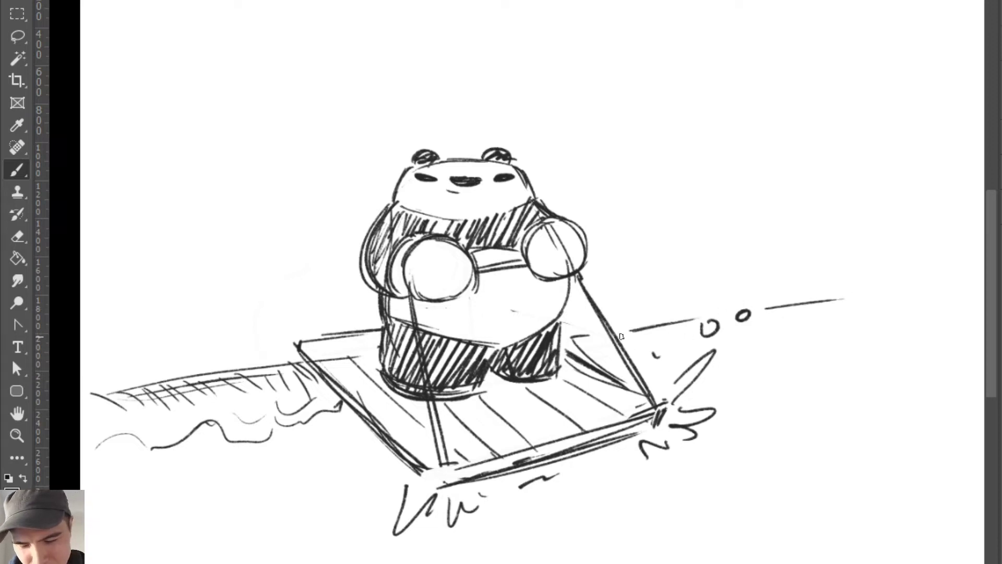
{"action": "left_click_drag", "start_coordinate": [630, 332], "coordinate": [658, 356]}
{"action": "left_click_drag", "start_coordinate": [652, 330], "coordinate": [667, 348]}
{"action": "left_click_drag", "start_coordinate": [585, 340], "coordinate": [600, 353]}
{"action": "left_click_drag", "start_coordinate": [763, 310], "coordinate": [783, 336]}
Step: Draw wavy foam edges on the right-hand wave, hatch its face and extend its crest outward
{"action": "mouse_move", "coordinate": [716, 376]}
{"action": "left_mouse_down"}
{"action": "mouse_move", "coordinate": [809, 380]}
{"action": "mouse_move", "coordinate": [857, 343]}
{"action": "mouse_move", "coordinate": [905, 327]}
{"action": "left_mouse_up"}
{"action": "mouse_move", "coordinate": [766, 347]}
{"action": "left_mouse_down"}
{"action": "mouse_move", "coordinate": [807, 351]}
{"action": "mouse_move", "coordinate": [815, 333]}
{"action": "mouse_move", "coordinate": [847, 329]}
{"action": "left_mouse_up"}
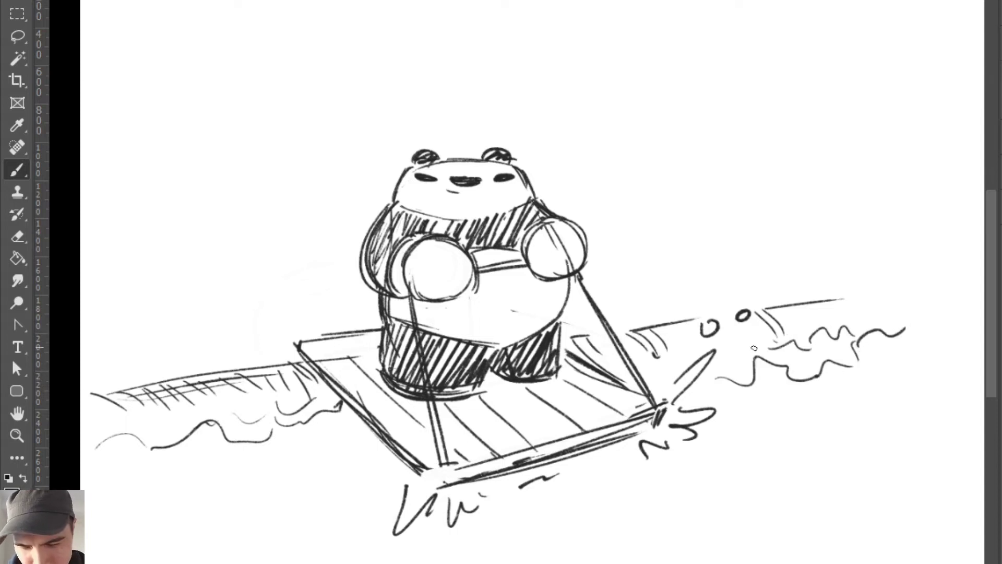
{"action": "left_click_drag", "start_coordinate": [757, 342], "coordinate": [735, 373]}
{"action": "mouse_move", "coordinate": [785, 310]}
{"action": "left_mouse_down"}
{"action": "mouse_move", "coordinate": [809, 334]}
{"action": "mouse_move", "coordinate": [836, 322]}
{"action": "mouse_move", "coordinate": [811, 322]}
{"action": "mouse_move", "coordinate": [826, 330]}
{"action": "mouse_move", "coordinate": [846, 322]}
{"action": "left_mouse_up"}
{"action": "mouse_move", "coordinate": [845, 303]}
{"action": "left_mouse_down"}
{"action": "mouse_move", "coordinate": [871, 324]}
{"action": "mouse_move", "coordinate": [886, 317]}
{"action": "left_mouse_up"}
{"action": "left_click_drag", "start_coordinate": [773, 312], "coordinate": [905, 295]}
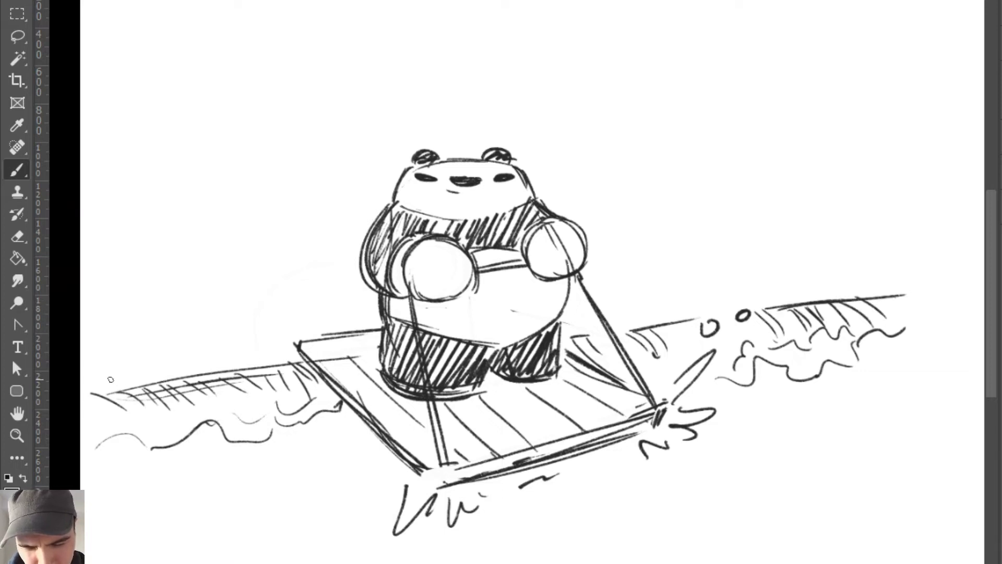
Step: Darken the wave crest on both sides of the raft and add hatch strokes beside the right rope
{"action": "left_click_drag", "start_coordinate": [93, 392], "coordinate": [307, 366]}
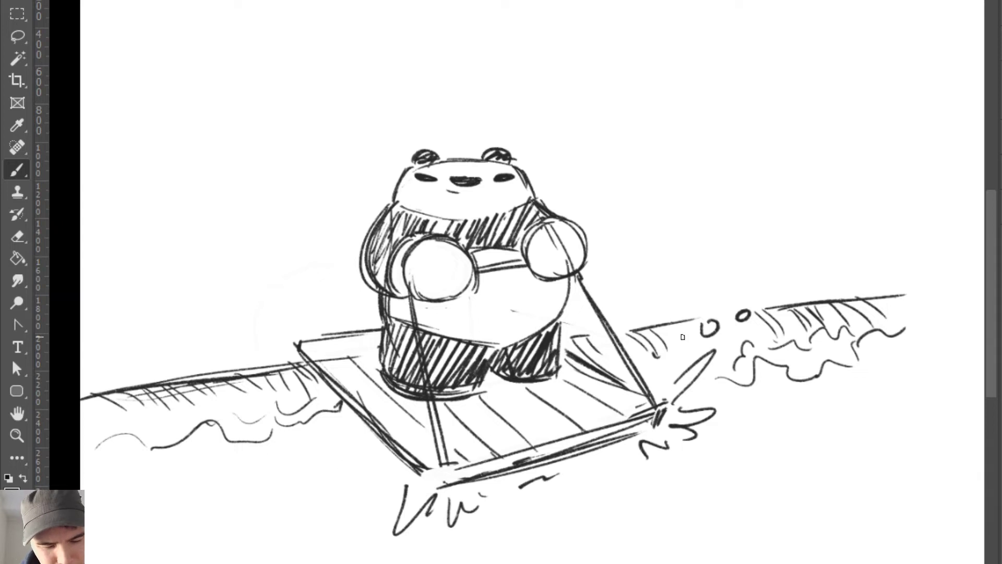
{"action": "left_click_drag", "start_coordinate": [619, 333], "coordinate": [660, 325]}
{"action": "left_click_drag", "start_coordinate": [571, 339], "coordinate": [595, 337]}
{"action": "left_click_drag", "start_coordinate": [663, 328], "coordinate": [684, 359]}
{"action": "left_click_drag", "start_coordinate": [672, 332], "coordinate": [691, 355]}
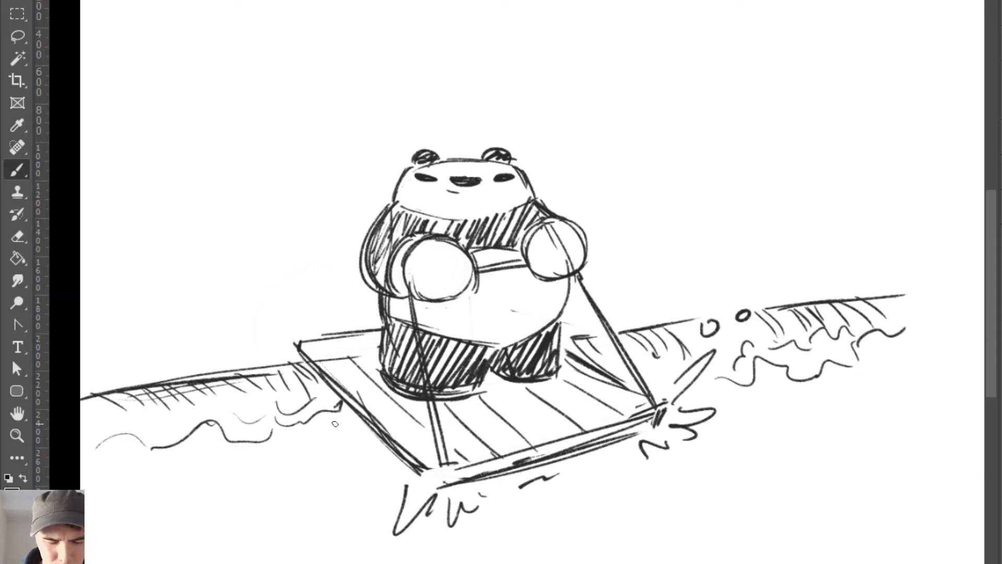
Step: Add a wavy splash along the raft's left edge and scatter small droplets on the water around the raft
{"action": "mouse_move", "coordinate": [347, 415]}
{"action": "left_mouse_down"}
{"action": "mouse_move", "coordinate": [360, 446]}
{"action": "mouse_move", "coordinate": [394, 461]}
{"action": "left_mouse_up"}
{"action": "mouse_move", "coordinate": [332, 453]}
{"action": "left_mouse_down"}
{"action": "mouse_move", "coordinate": [336, 467]}
{"action": "mouse_move", "coordinate": [336, 454]}
{"action": "left_mouse_up"}
{"action": "left_click_drag", "start_coordinate": [303, 483], "coordinate": [311, 484]}
{"action": "left_click_drag", "start_coordinate": [266, 455], "coordinate": [281, 447]}
{"action": "left_click_drag", "start_coordinate": [210, 460], "coordinate": [218, 461]}
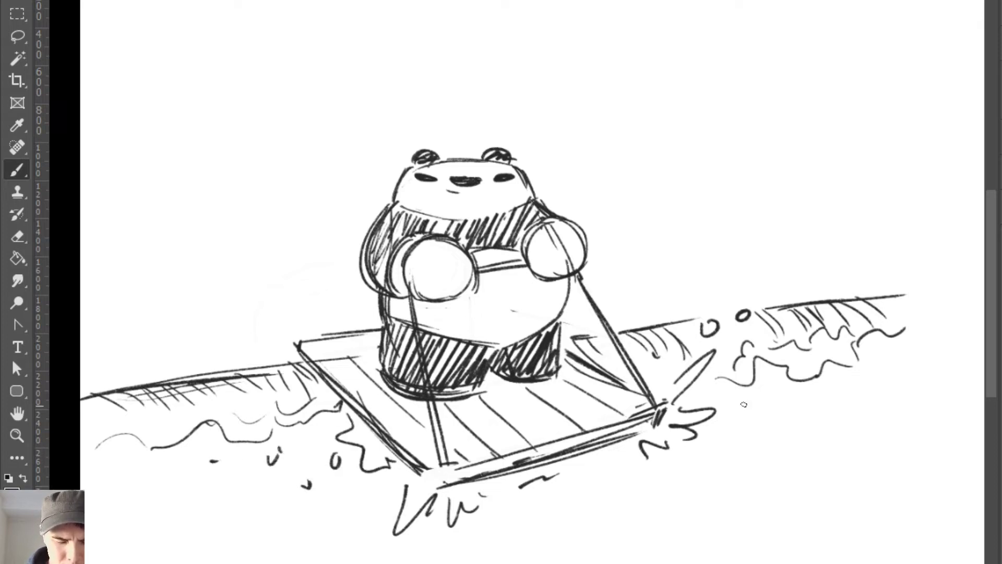
{"action": "left_click_drag", "start_coordinate": [778, 395], "coordinate": [777, 397]}
Step: Draw a distant wave with a wavy lower edge in the water left of the panda
{"action": "left_click_drag", "start_coordinate": [82, 276], "coordinate": [322, 256]}
{"action": "key", "text": "ctrl+z"}
{"action": "mouse_move", "coordinate": [110, 283]}
{"action": "left_mouse_down"}
{"action": "mouse_move", "coordinate": [229, 280]}
{"action": "mouse_move", "coordinate": [343, 256]}
{"action": "mouse_move", "coordinate": [163, 266]}
{"action": "mouse_move", "coordinate": [337, 244]}
{"action": "left_mouse_up"}
Step: Draw two distant waves with wavy undersides to the right of the panda, trimming the first one's end
{"action": "left_click_drag", "start_coordinate": [604, 221], "coordinate": [758, 204]}
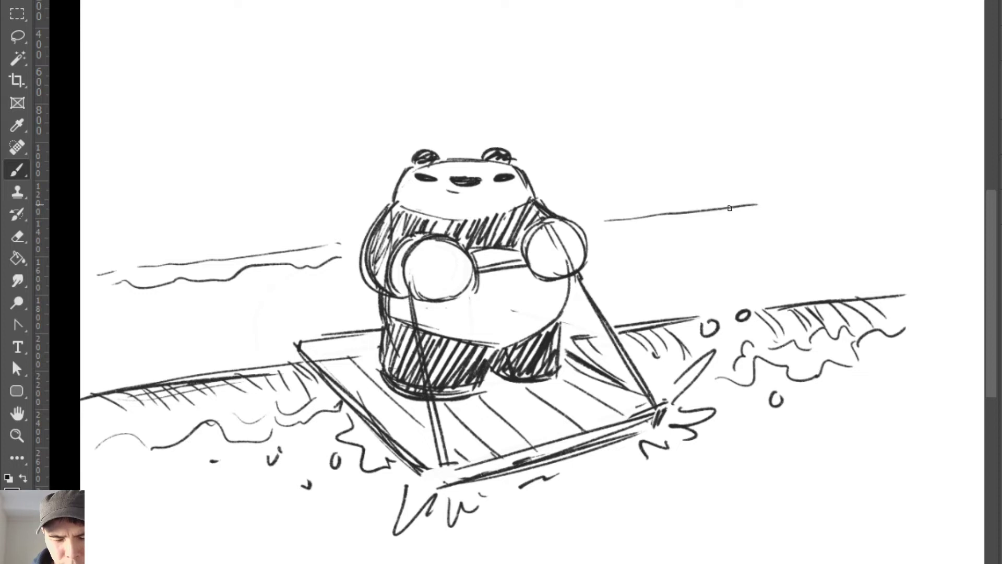
{"action": "mouse_move", "coordinate": [598, 240]}
{"action": "left_mouse_down"}
{"action": "mouse_move", "coordinate": [758, 201]}
{"action": "mouse_move", "coordinate": [736, 206]}
{"action": "left_mouse_up"}
{"action": "key", "text": "e"}
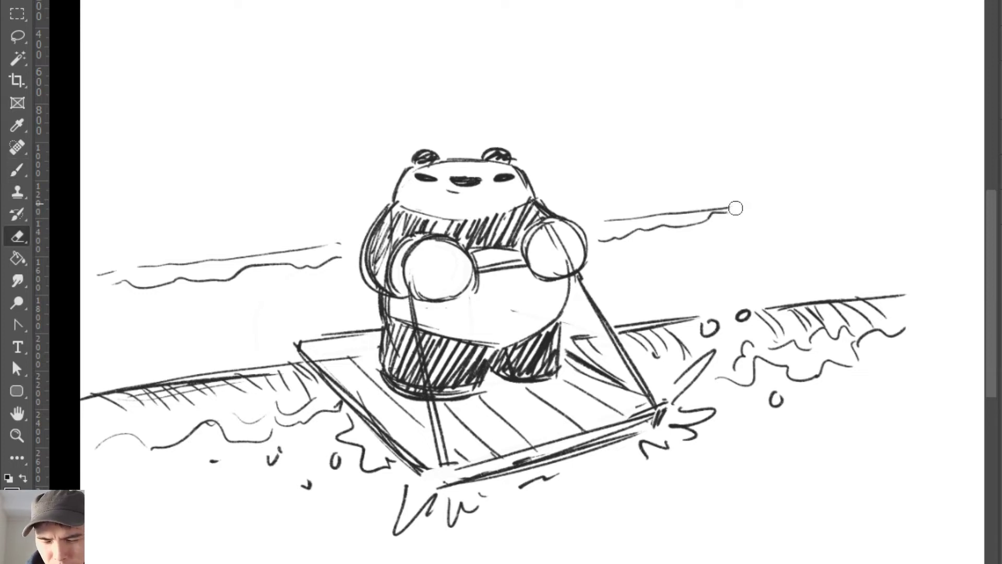
{"action": "key", "text": "b"}
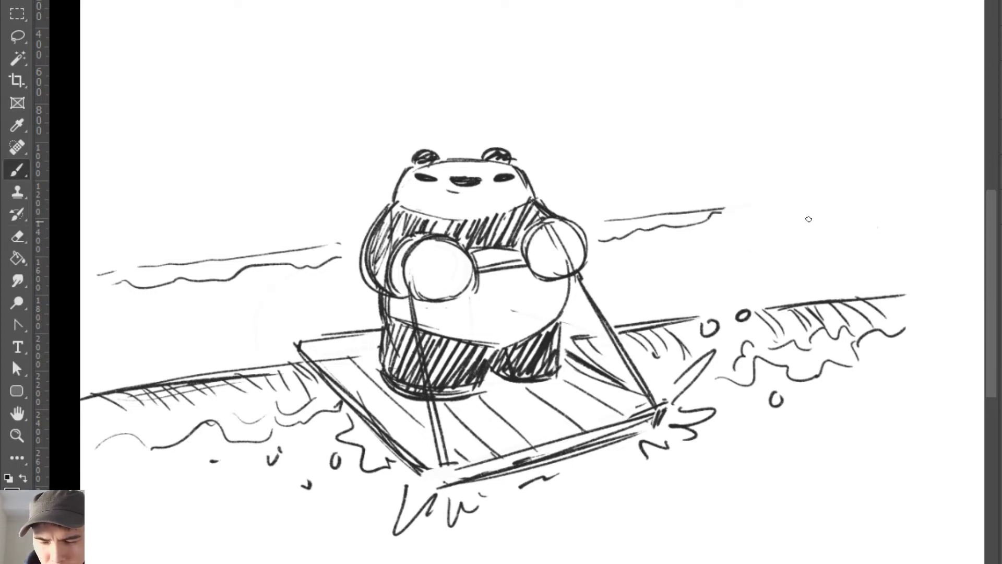
{"action": "mouse_move", "coordinate": [843, 218]}
{"action": "left_mouse_down"}
{"action": "mouse_move", "coordinate": [693, 254]}
{"action": "mouse_move", "coordinate": [829, 238]}
{"action": "mouse_move", "coordinate": [867, 223]}
{"action": "mouse_move", "coordinate": [848, 221]}
{"action": "mouse_move", "coordinate": [907, 215]}
{"action": "left_mouse_up"}
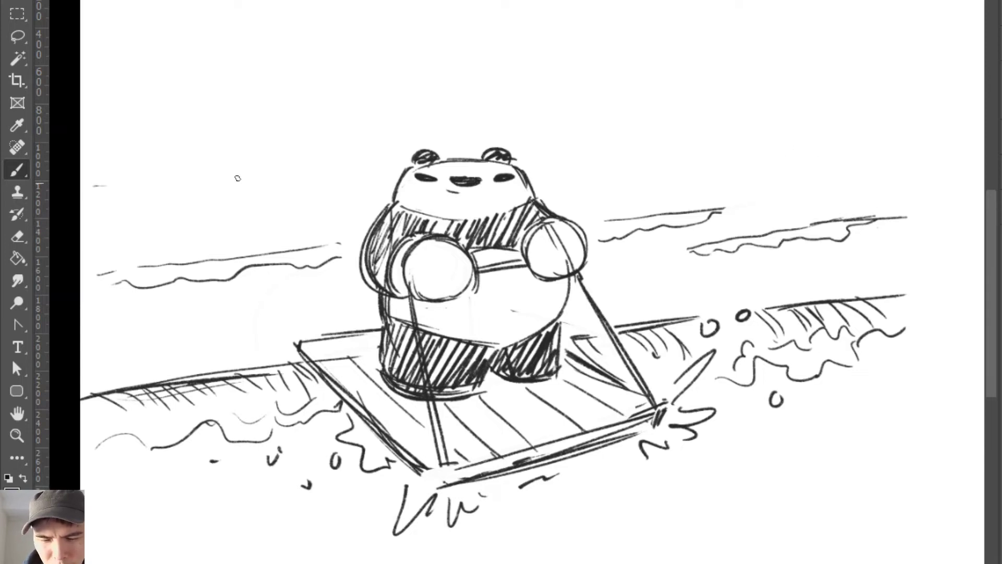
{"action": "left_click_drag", "start_coordinate": [83, 189], "coordinate": [339, 173]}
{"action": "key", "text": "ctrl+z"}
{"action": "left_click_drag", "start_coordinate": [537, 178], "coordinate": [794, 159]}
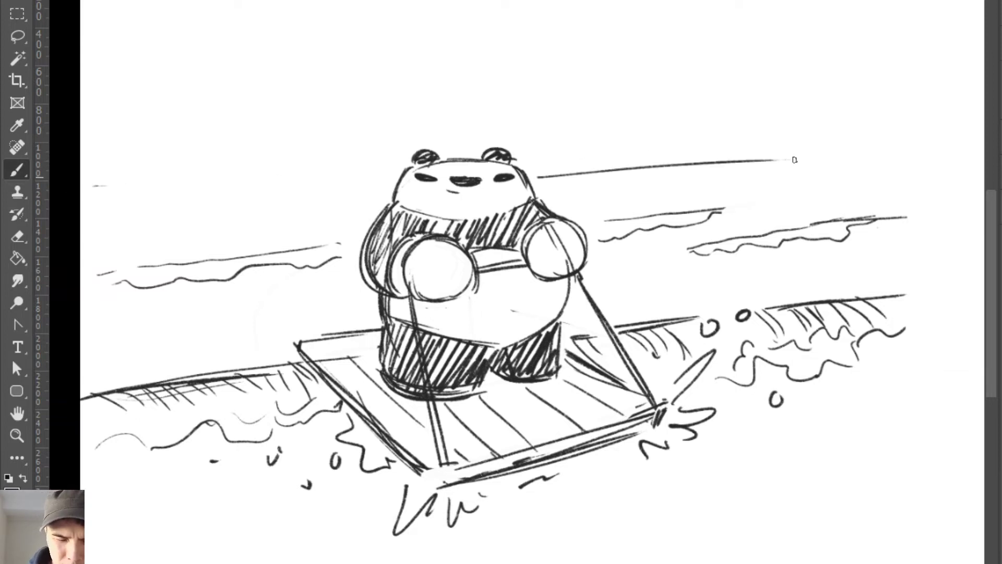
{"action": "key", "text": "ctrl+z"}
{"action": "left_click_drag", "start_coordinate": [104, 134], "coordinate": [775, 100]}
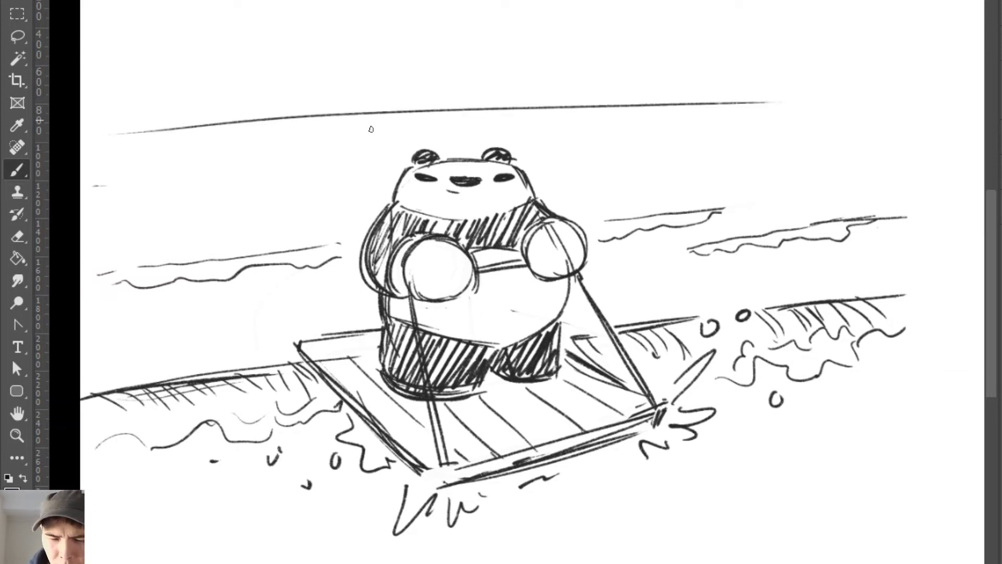
{"action": "key", "text": "ctrl+z"}
{"action": "left_click_drag", "start_coordinate": [91, 150], "coordinate": [460, 118]}
{"action": "left_click_drag", "start_coordinate": [579, 107], "coordinate": [776, 93]}
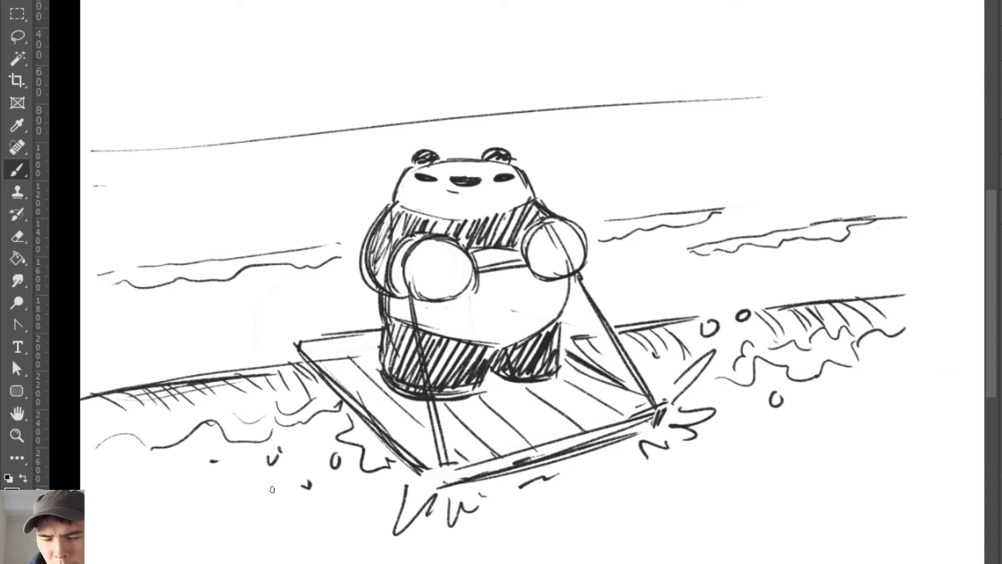
{"action": "key", "text": "ctrl+z"}
Step: Draw a slightly tilted horizon line above the panda's head and a small sun with rays in the sky
{"action": "left_click_drag", "start_coordinate": [64, 156], "coordinate": [651, 96]}
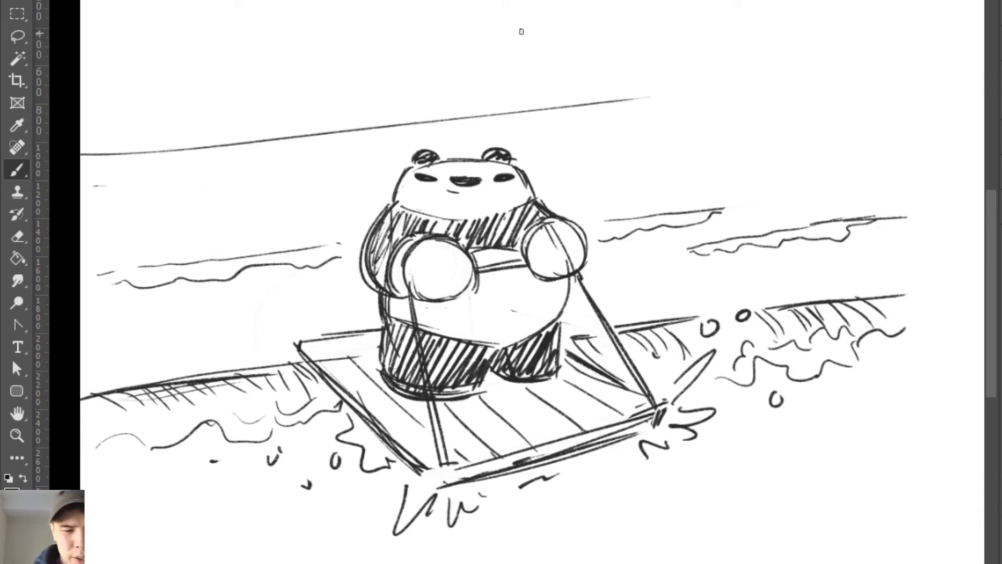
{"action": "left_click_drag", "start_coordinate": [525, 27], "coordinate": [542, 24]}
{"action": "mouse_move", "coordinate": [300, 36]}
{"action": "left_mouse_down"}
{"action": "mouse_move", "coordinate": [276, 34]}
{"action": "mouse_move", "coordinate": [285, 77]}
{"action": "left_mouse_up"}
{"action": "left_click_drag", "start_coordinate": [306, 66], "coordinate": [306, 76]}
{"action": "left_click_drag", "start_coordinate": [332, 30], "coordinate": [322, 40]}
{"action": "left_click_drag", "start_coordinate": [295, 9], "coordinate": [296, 22]}
{"action": "left_click_drag", "start_coordinate": [275, 17], "coordinate": [315, 19]}
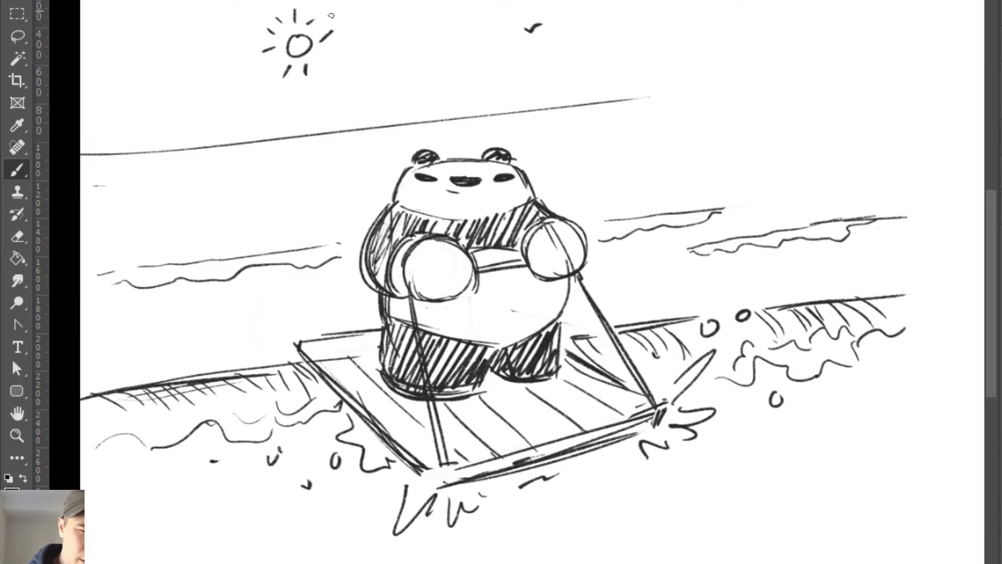
{"action": "left_click_drag", "start_coordinate": [319, 58], "coordinate": [329, 66]}
Step: Erase the stray bird mark and draw small V-shaped birds in the sky on both sides of the sun
{"action": "key", "text": "e"}
{"action": "left_click_drag", "start_coordinate": [524, 27], "coordinate": [548, 28]}
{"action": "key", "text": "b"}
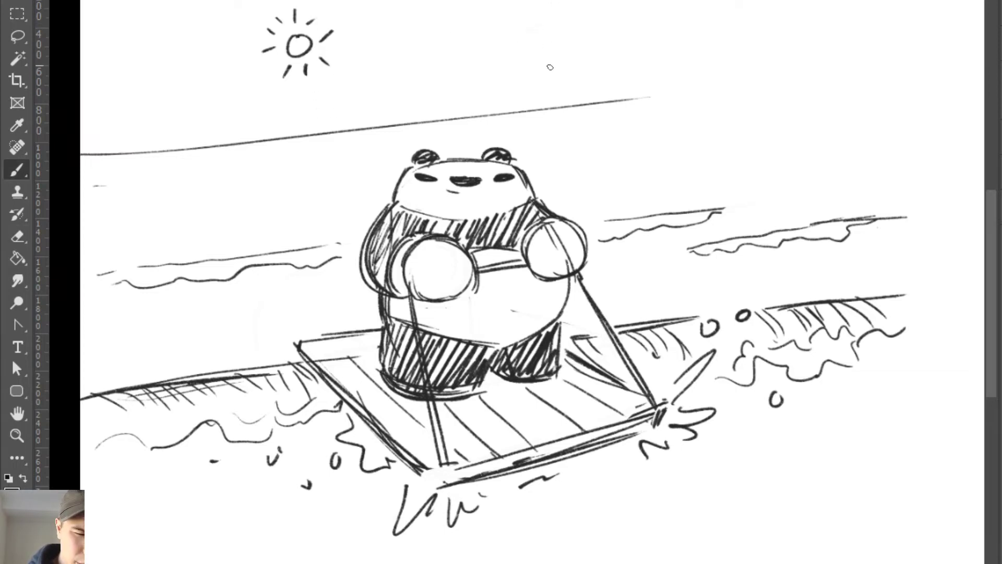
{"action": "mouse_move", "coordinate": [549, 63]}
{"action": "left_mouse_down"}
{"action": "mouse_move", "coordinate": [562, 63]}
{"action": "mouse_move", "coordinate": [541, 51]}
{"action": "mouse_move", "coordinate": [583, 73]}
{"action": "left_mouse_up"}
{"action": "left_click_drag", "start_coordinate": [145, 103], "coordinate": [153, 103]}
{"action": "left_click_drag", "start_coordinate": [165, 100], "coordinate": [173, 99]}
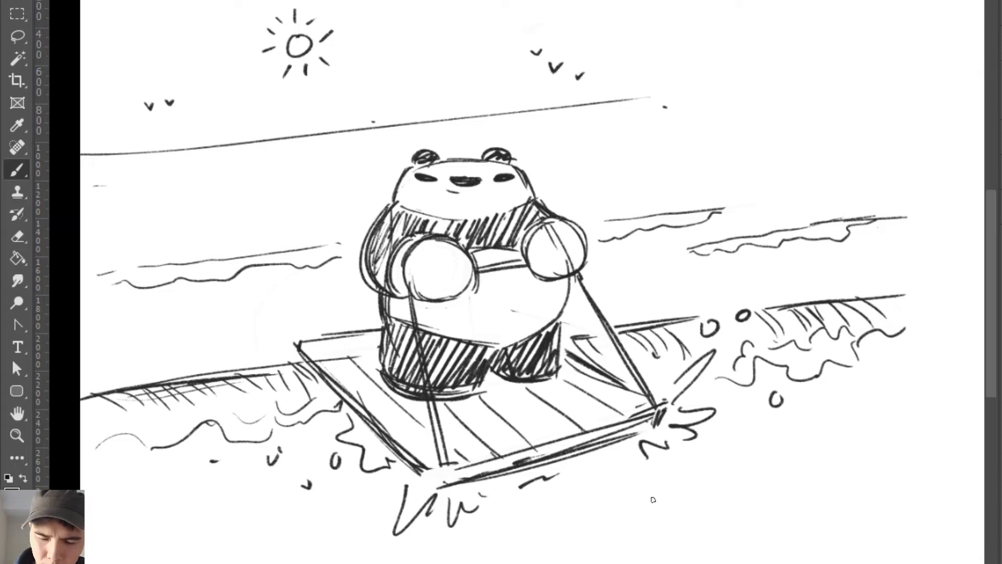
Step: Draw a long curving ripple shape in the foreground water below the raft's front-right corner
{"action": "left_click_drag", "start_coordinate": [598, 509], "coordinate": [630, 528]}
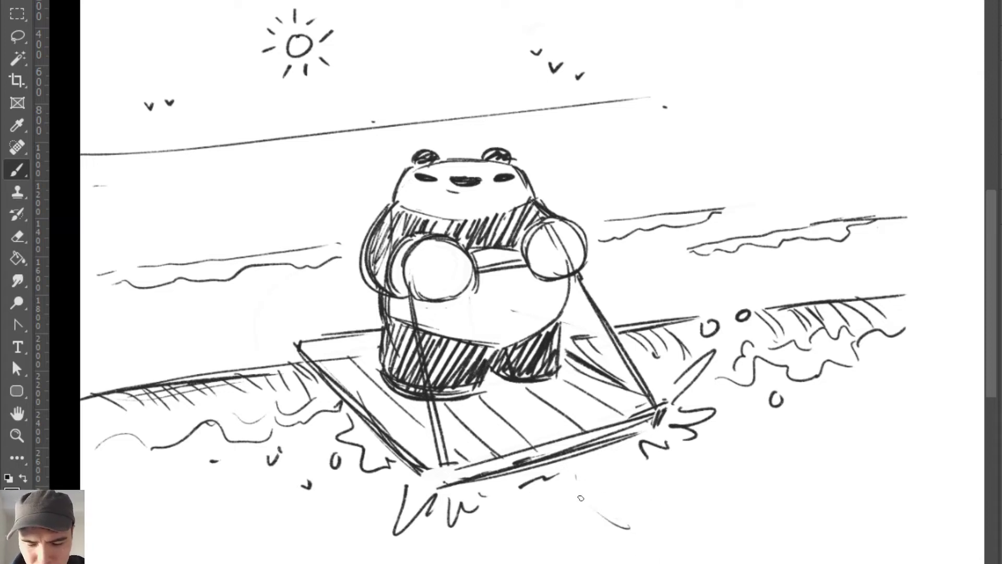
{"action": "left_click_drag", "start_coordinate": [581, 499], "coordinate": [784, 511]}
{"action": "key", "text": "ctrl+z"}
{"action": "mouse_move", "coordinate": [641, 522]}
{"action": "left_mouse_down"}
{"action": "mouse_move", "coordinate": [780, 533]}
{"action": "mouse_move", "coordinate": [791, 509]}
{"action": "mouse_move", "coordinate": [577, 521]}
{"action": "left_mouse_up"}
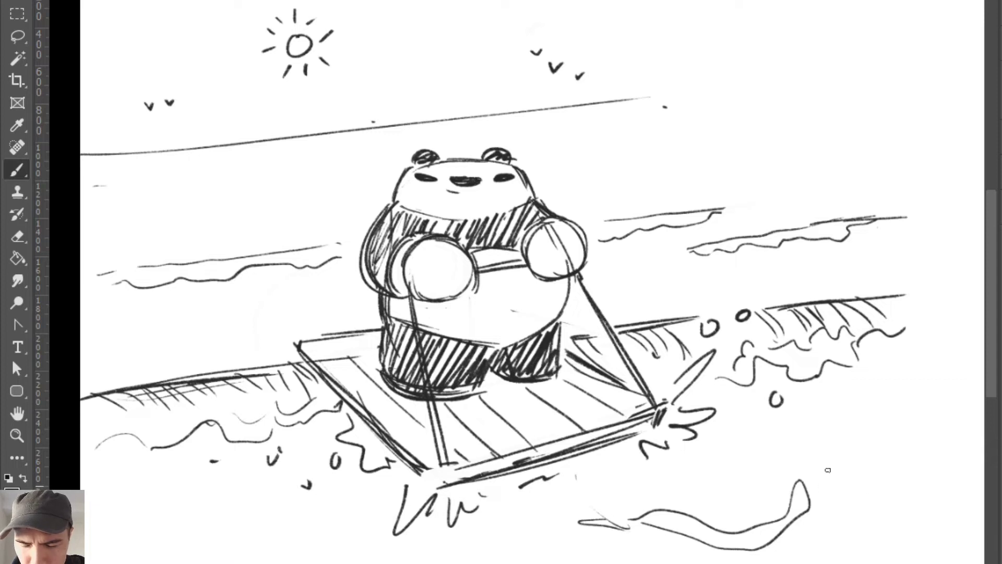
Step: Add a second long ripple and a small one in the right foreground, plus a short stroke at the canvas's lower edge
{"action": "left_click_drag", "start_coordinate": [827, 470], "coordinate": [819, 486]}
{"action": "mouse_move", "coordinate": [887, 461]}
{"action": "left_mouse_down"}
{"action": "mouse_move", "coordinate": [924, 476]}
{"action": "mouse_move", "coordinate": [788, 550]}
{"action": "mouse_move", "coordinate": [949, 499]}
{"action": "mouse_move", "coordinate": [973, 453]}
{"action": "mouse_move", "coordinate": [965, 466]}
{"action": "mouse_move", "coordinate": [816, 530]}
{"action": "mouse_move", "coordinate": [963, 467]}
{"action": "left_mouse_up"}
{"action": "key", "text": "ctrl+z"}
{"action": "key", "text": "ctrl+z"}
{"action": "key", "text": "ctrl+z"}
{"action": "left_click_drag", "start_coordinate": [846, 463], "coordinate": [875, 445]}
{"action": "left_click_drag", "start_coordinate": [848, 462], "coordinate": [873, 452]}
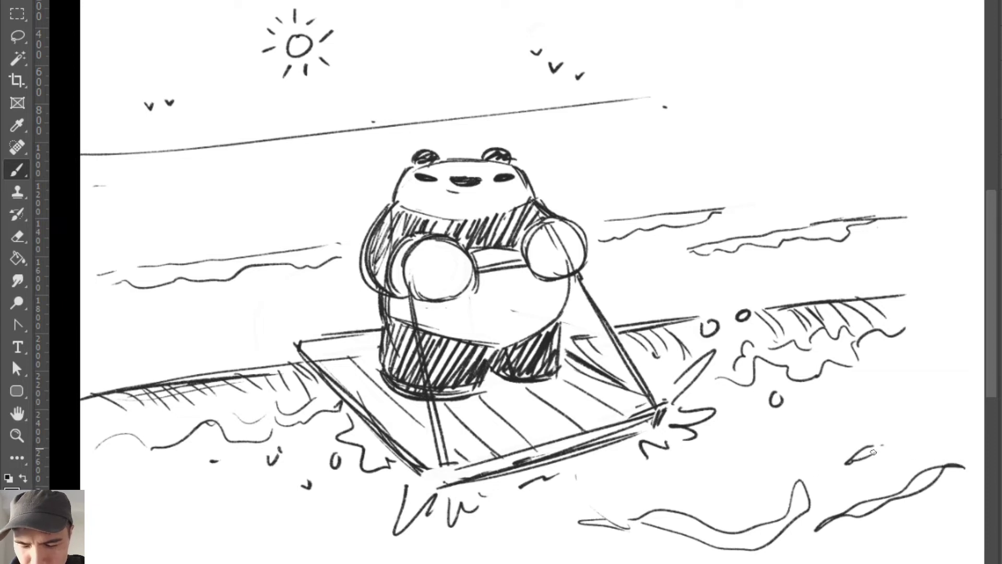
{"action": "left_click_drag", "start_coordinate": [601, 556], "coordinate": [579, 563]}
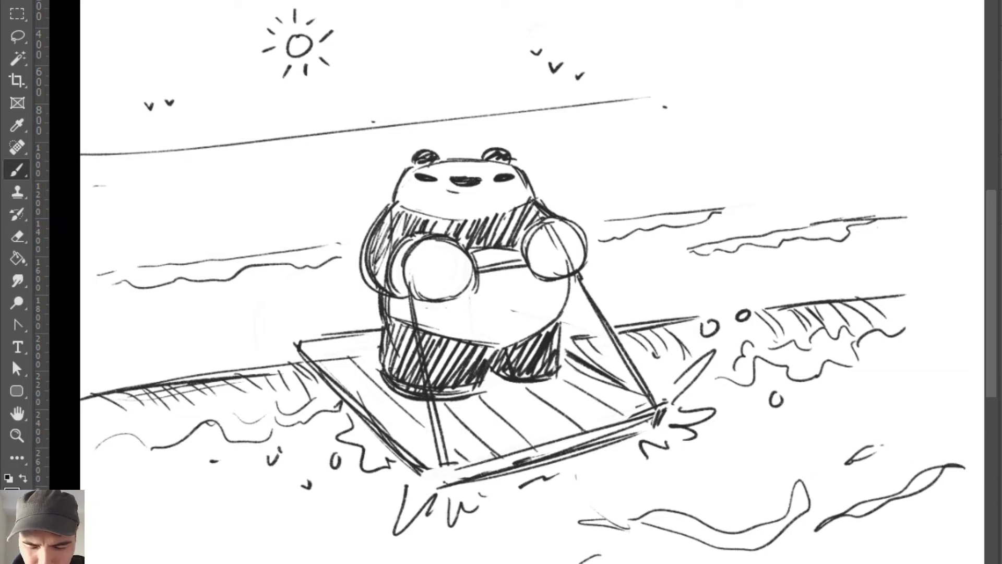
Step: Extend the horizon line to the right and try sketching a low hill above it
{"action": "left_click_drag", "start_coordinate": [694, 104], "coordinate": [873, 87]}
{"action": "left_click_drag", "start_coordinate": [616, 107], "coordinate": [947, 74]}
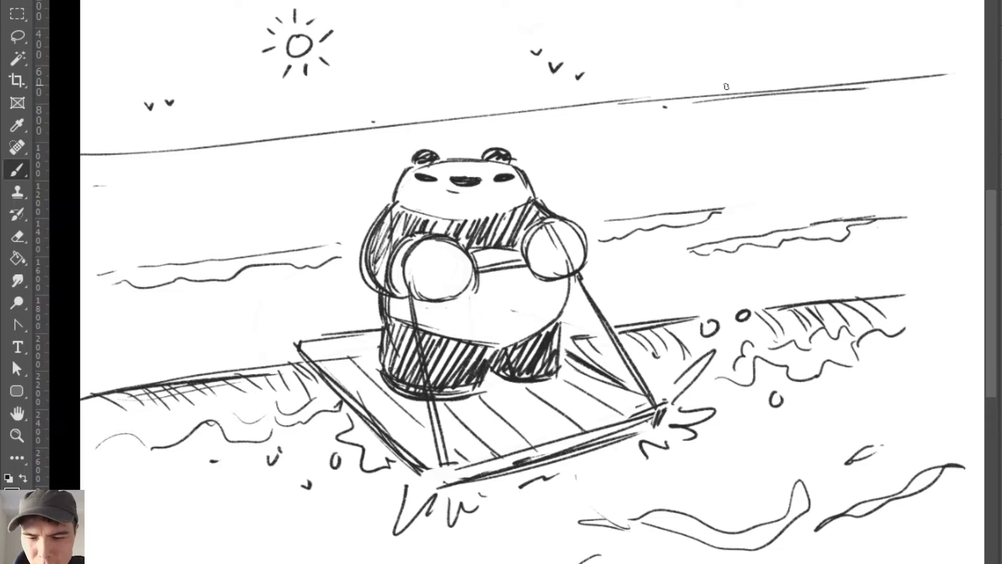
{"action": "left_click_drag", "start_coordinate": [722, 95], "coordinate": [810, 68]}
{"action": "key", "text": "ctrl+z"}
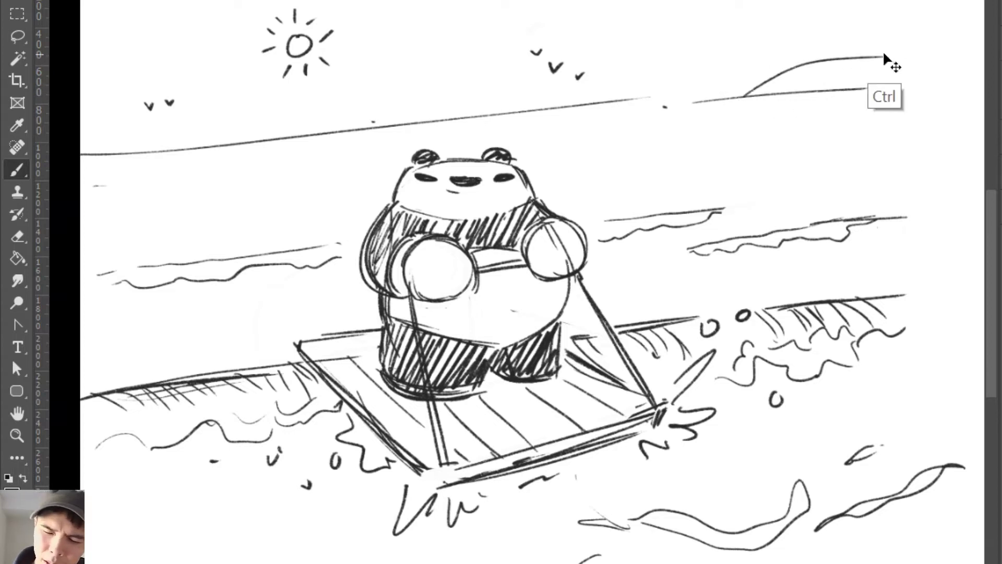
{"action": "key", "text": "ctrl+z"}
Step: Sketch an island on the right of the horizon, with a flat double shoreline and a rising slope
{"action": "left_click_drag", "start_coordinate": [937, 34], "coordinate": [920, 32]}
{"action": "mouse_move", "coordinate": [860, 49]}
{"action": "left_mouse_down"}
{"action": "mouse_move", "coordinate": [640, 113]}
{"action": "mouse_move", "coordinate": [965, 114]}
{"action": "left_mouse_up"}
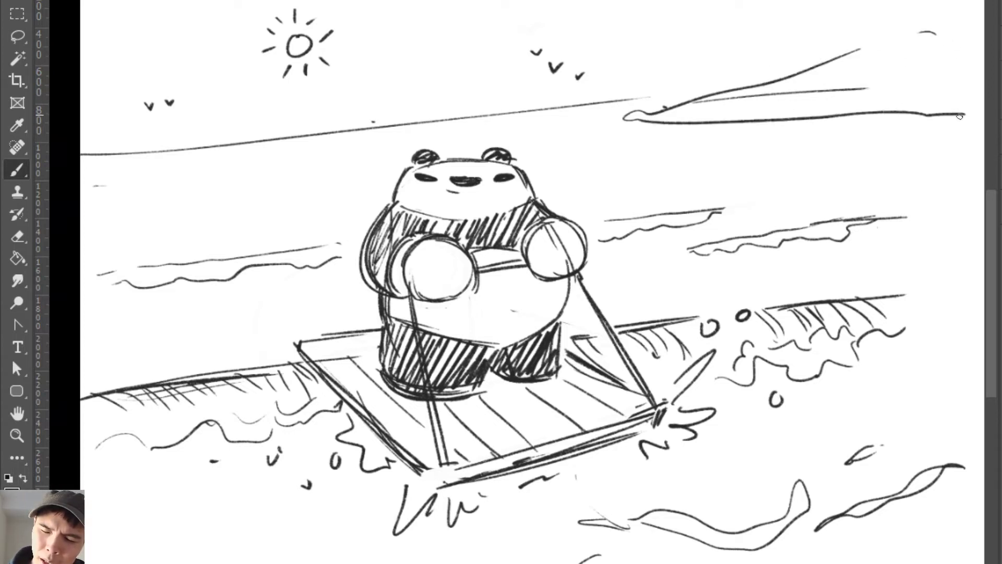
{"action": "left_click_drag", "start_coordinate": [811, 121], "coordinate": [973, 125]}
{"action": "left_click_drag", "start_coordinate": [796, 80], "coordinate": [825, 63]}
Step: Sketch small palm trees with spiky leaves on the near tip of the island
{"action": "left_click_drag", "start_coordinate": [702, 78], "coordinate": [714, 102]}
{"action": "left_click_drag", "start_coordinate": [707, 74], "coordinate": [719, 102]}
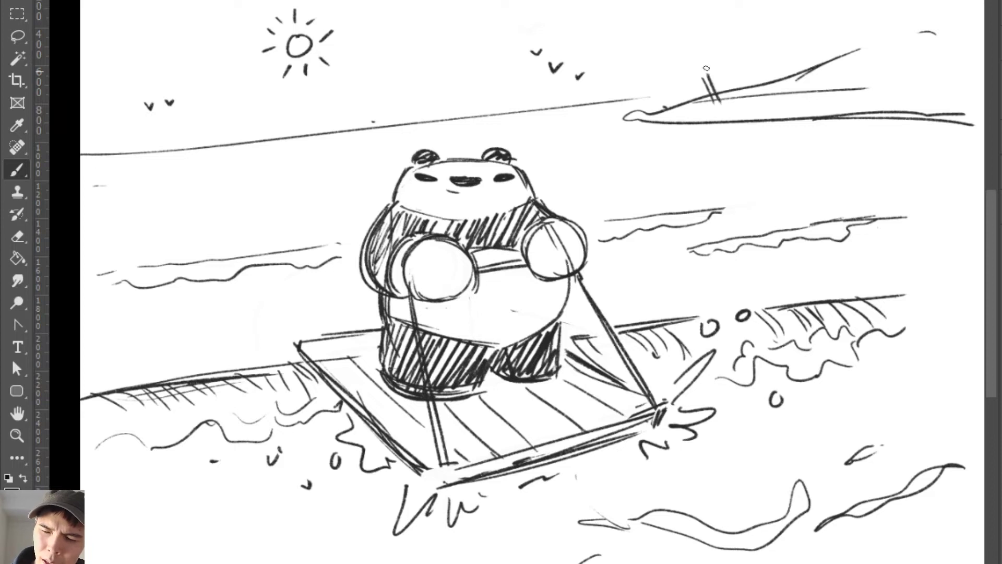
{"action": "mouse_move", "coordinate": [700, 65]}
{"action": "left_mouse_down"}
{"action": "mouse_move", "coordinate": [680, 78]}
{"action": "mouse_move", "coordinate": [718, 63]}
{"action": "mouse_move", "coordinate": [710, 45]}
{"action": "mouse_move", "coordinate": [690, 50]}
{"action": "left_mouse_up"}
{"action": "mouse_move", "coordinate": [702, 66]}
{"action": "left_mouse_down"}
{"action": "mouse_move", "coordinate": [681, 65]}
{"action": "mouse_move", "coordinate": [720, 79]}
{"action": "mouse_move", "coordinate": [722, 69]}
{"action": "mouse_move", "coordinate": [701, 108]}
{"action": "mouse_move", "coordinate": [655, 74]}
{"action": "mouse_move", "coordinate": [670, 56]}
{"action": "mouse_move", "coordinate": [701, 77]}
{"action": "mouse_move", "coordinate": [692, 81]}
{"action": "mouse_move", "coordinate": [740, 101]}
{"action": "mouse_move", "coordinate": [812, 57]}
{"action": "mouse_move", "coordinate": [866, 6]}
{"action": "mouse_move", "coordinate": [905, 8]}
{"action": "mouse_move", "coordinate": [975, 63]}
{"action": "left_mouse_up"}
{"action": "key", "text": "ctrl+z"}
Step: Draw the volcano's right slope, add contour strokes down its left side and place another tree trunk in front
{"action": "left_click_drag", "start_coordinate": [911, 4], "coordinate": [984, 83]}
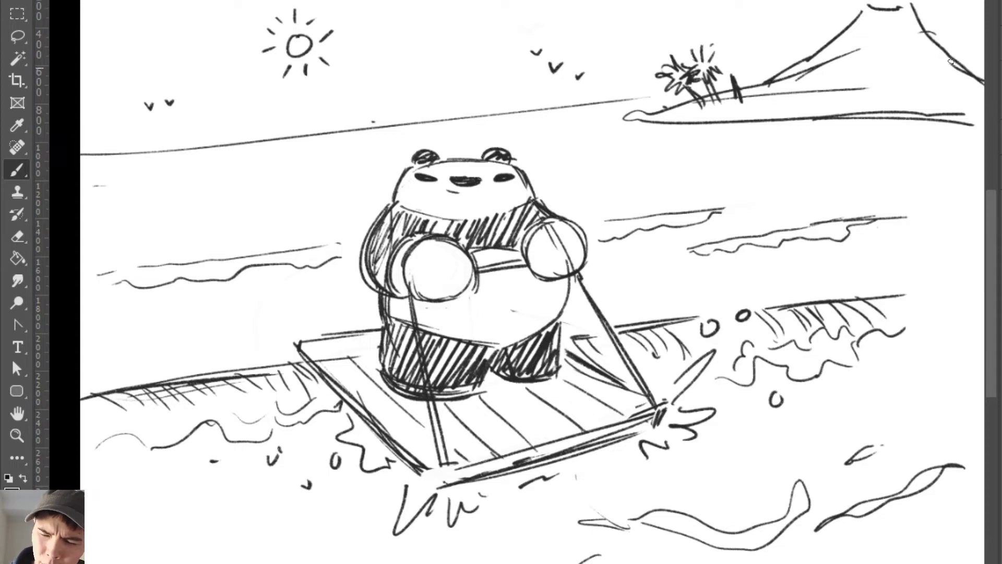
{"action": "mouse_move", "coordinate": [868, 15]}
{"action": "left_mouse_down"}
{"action": "mouse_move", "coordinate": [860, 52]}
{"action": "mouse_move", "coordinate": [810, 99]}
{"action": "mouse_move", "coordinate": [808, 86]}
{"action": "left_mouse_up"}
{"action": "left_click_drag", "start_coordinate": [806, 94], "coordinate": [763, 106]}
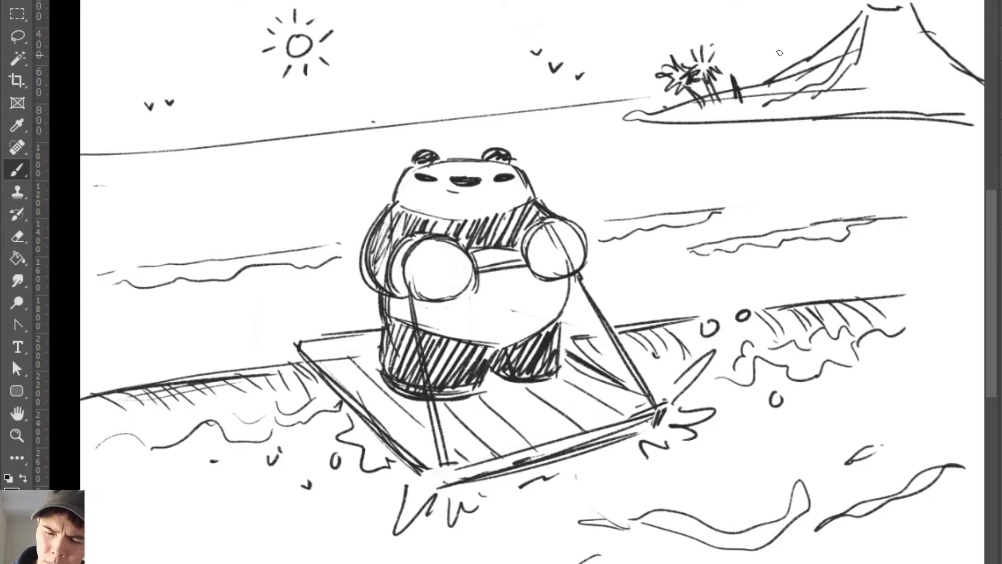
{"action": "mouse_move", "coordinate": [778, 47]}
{"action": "left_mouse_down"}
{"action": "mouse_move", "coordinate": [796, 113]}
{"action": "mouse_move", "coordinate": [784, 26]}
{"action": "left_mouse_up"}
Step: Reinforce the horizon line across the canvas and add long water strokes beneath the island
{"action": "left_click_drag", "start_coordinate": [578, 108], "coordinate": [646, 104]}
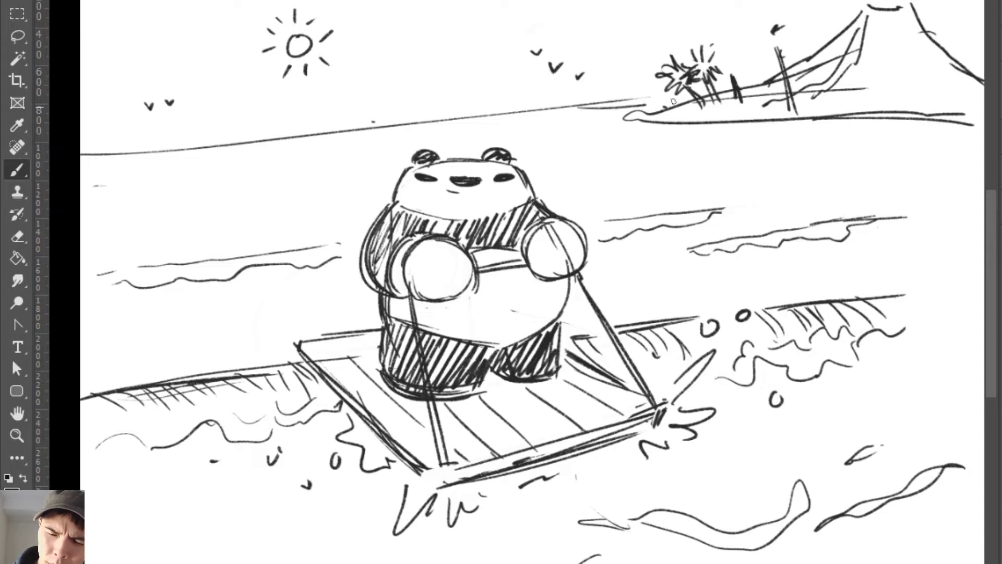
{"action": "left_click_drag", "start_coordinate": [537, 118], "coordinate": [84, 156]}
{"action": "left_click_drag", "start_coordinate": [509, 124], "coordinate": [678, 125]}
{"action": "left_click_drag", "start_coordinate": [579, 139], "coordinate": [887, 114]}
{"action": "left_click_drag", "start_coordinate": [699, 135], "coordinate": [960, 114]}
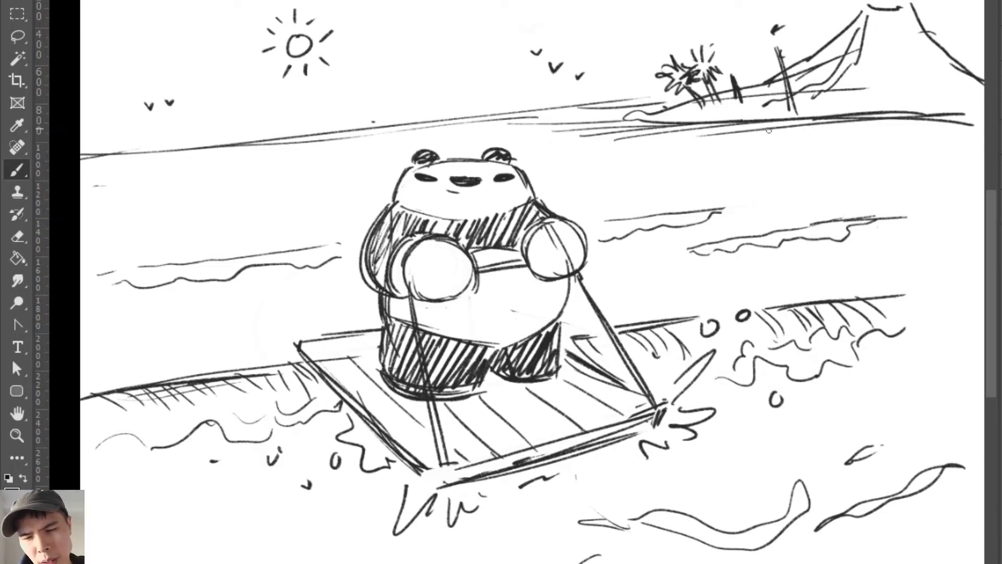
Step: Add thin ripples and short dashes to the open water below the island and on both sides of the panda
{"action": "mouse_move", "coordinate": [634, 128]}
{"action": "left_mouse_down"}
{"action": "mouse_move", "coordinate": [882, 154]}
{"action": "mouse_move", "coordinate": [806, 162]}
{"action": "mouse_move", "coordinate": [900, 152]}
{"action": "left_mouse_up"}
{"action": "mouse_move", "coordinate": [279, 296]}
{"action": "left_mouse_down"}
{"action": "mouse_move", "coordinate": [189, 325]}
{"action": "mouse_move", "coordinate": [245, 326]}
{"action": "mouse_move", "coordinate": [308, 279]}
{"action": "mouse_move", "coordinate": [251, 291]}
{"action": "left_mouse_up"}
{"action": "left_click_drag", "start_coordinate": [292, 296], "coordinate": [301, 299]}
{"action": "left_click_drag", "start_coordinate": [713, 274], "coordinate": [728, 269]}
{"action": "left_click_drag", "start_coordinate": [641, 275], "coordinate": [676, 276]}
{"action": "left_click_drag", "start_coordinate": [715, 208], "coordinate": [751, 214]}
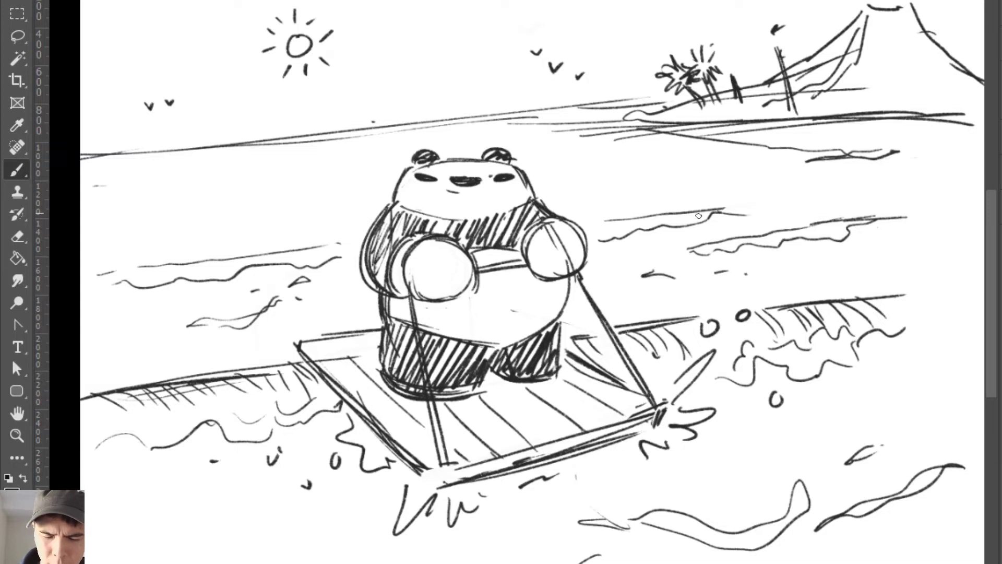
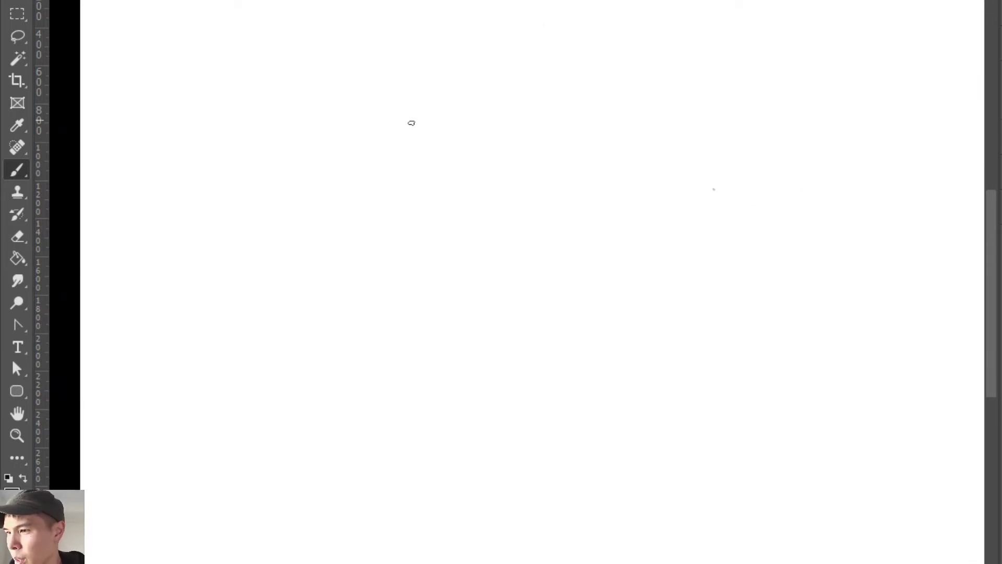
Step: Try a tilted panda head with a curved back line, slanted eyes, a nose and two small ears
{"action": "left_click_drag", "start_coordinate": [343, 133], "coordinate": [320, 217]}
{"action": "key", "text": "ctrl+z"}
{"action": "mouse_move", "coordinate": [376, 106]}
{"action": "left_mouse_down"}
{"action": "mouse_move", "coordinate": [328, 160]}
{"action": "mouse_move", "coordinate": [322, 195]}
{"action": "mouse_move", "coordinate": [322, 174]}
{"action": "mouse_move", "coordinate": [385, 96]}
{"action": "mouse_move", "coordinate": [413, 90]}
{"action": "mouse_move", "coordinate": [482, 114]}
{"action": "mouse_move", "coordinate": [464, 103]}
{"action": "mouse_move", "coordinate": [479, 124]}
{"action": "left_mouse_up"}
{"action": "key", "text": "ctrl+z"}
{"action": "mouse_move", "coordinate": [400, 83]}
{"action": "left_mouse_down"}
{"action": "mouse_move", "coordinate": [469, 116]}
{"action": "mouse_move", "coordinate": [475, 147]}
{"action": "mouse_move", "coordinate": [386, 98]}
{"action": "mouse_move", "coordinate": [437, 121]}
{"action": "left_mouse_up"}
{"action": "key", "text": "ctrl+z"}
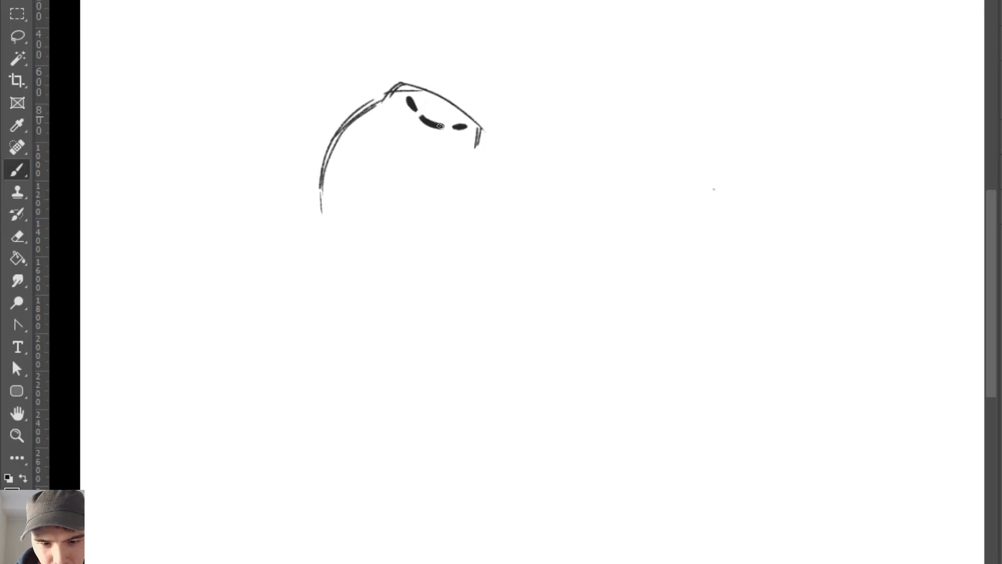
{"action": "left_click_drag", "start_coordinate": [438, 125], "coordinate": [421, 121]}
{"action": "mouse_move", "coordinate": [411, 85]}
{"action": "left_mouse_down"}
{"action": "mouse_move", "coordinate": [429, 93]}
{"action": "mouse_move", "coordinate": [425, 80]}
{"action": "mouse_move", "coordinate": [432, 96]}
{"action": "mouse_move", "coordinate": [479, 112]}
{"action": "mouse_move", "coordinate": [481, 124]}
{"action": "mouse_move", "coordinate": [433, 130]}
{"action": "left_mouse_up"}
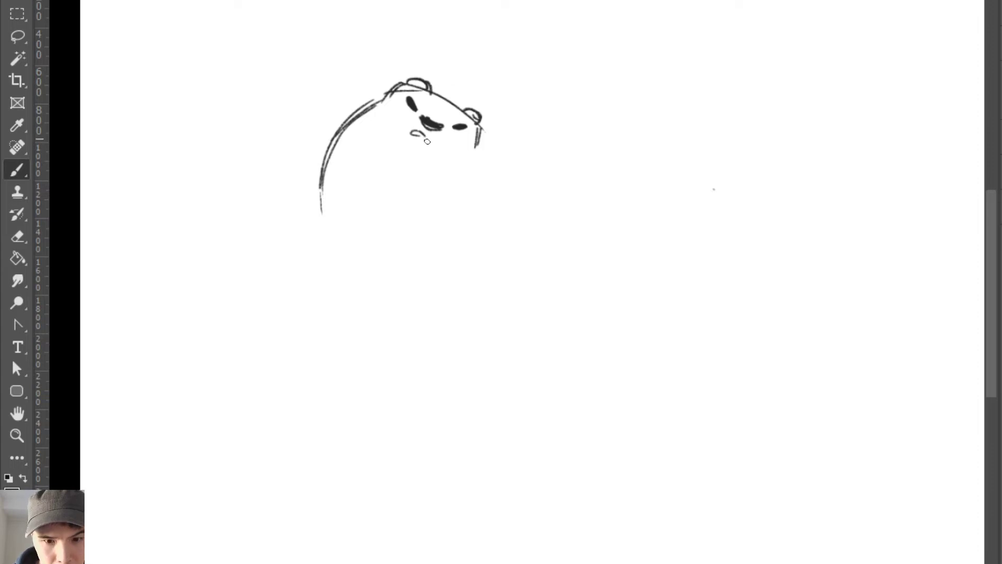
Step: Rework the panda's small mouth beside the nose
{"action": "key", "text": "e"}
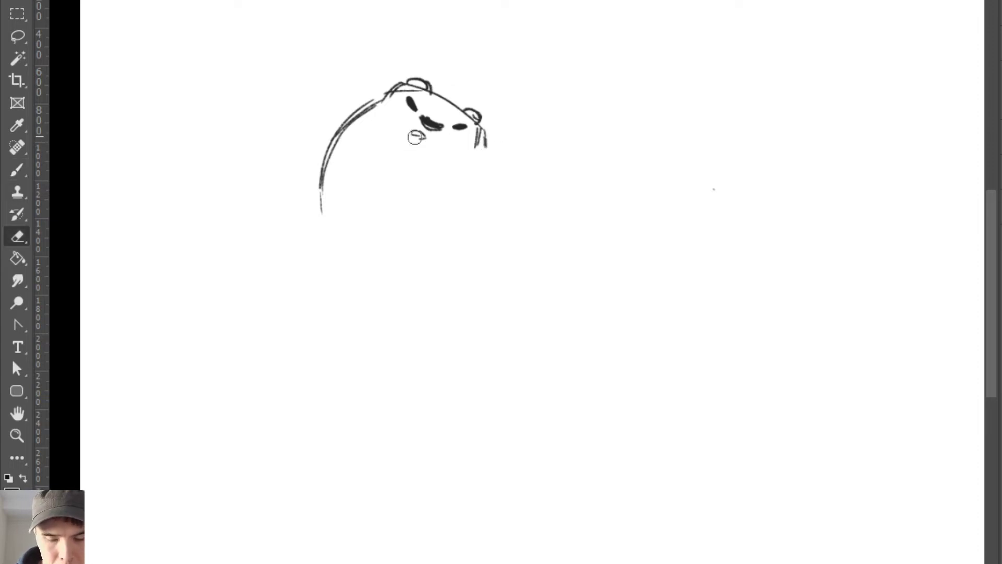
{"action": "key", "text": "b"}
{"action": "mouse_move", "coordinate": [412, 133]}
{"action": "left_mouse_down"}
{"action": "mouse_move", "coordinate": [434, 143]}
{"action": "mouse_move", "coordinate": [405, 129]}
{"action": "left_mouse_up"}
{"action": "key", "text": "e"}
{"action": "key", "text": "b"}
{"action": "key", "text": "ctrl+z"}
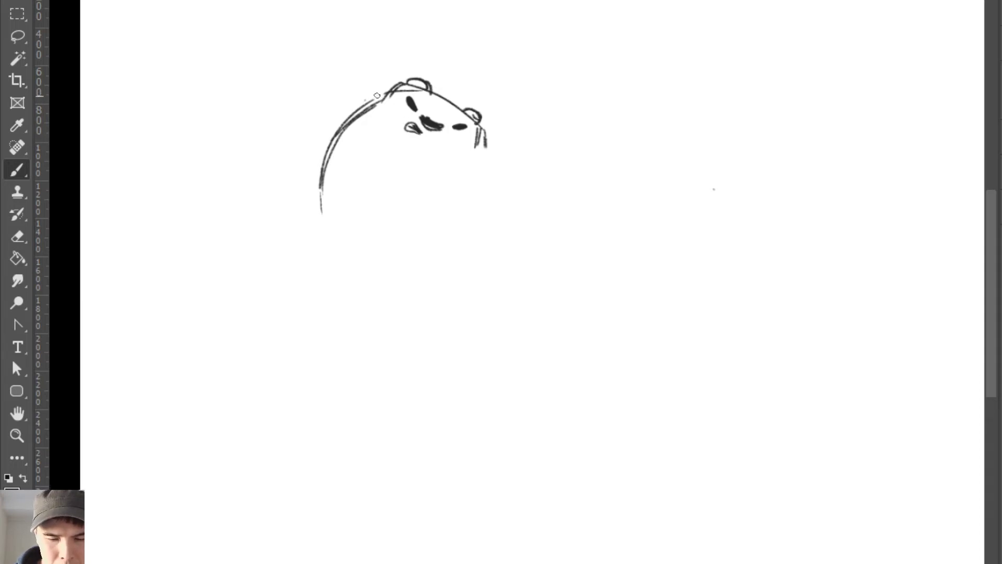
Step: Try outstretched arm lines on both sides of the panda and a round fist above its shoulder
{"action": "left_click_drag", "start_coordinate": [312, 121], "coordinate": [347, 117]}
{"action": "left_click_drag", "start_coordinate": [332, 82], "coordinate": [373, 95]}
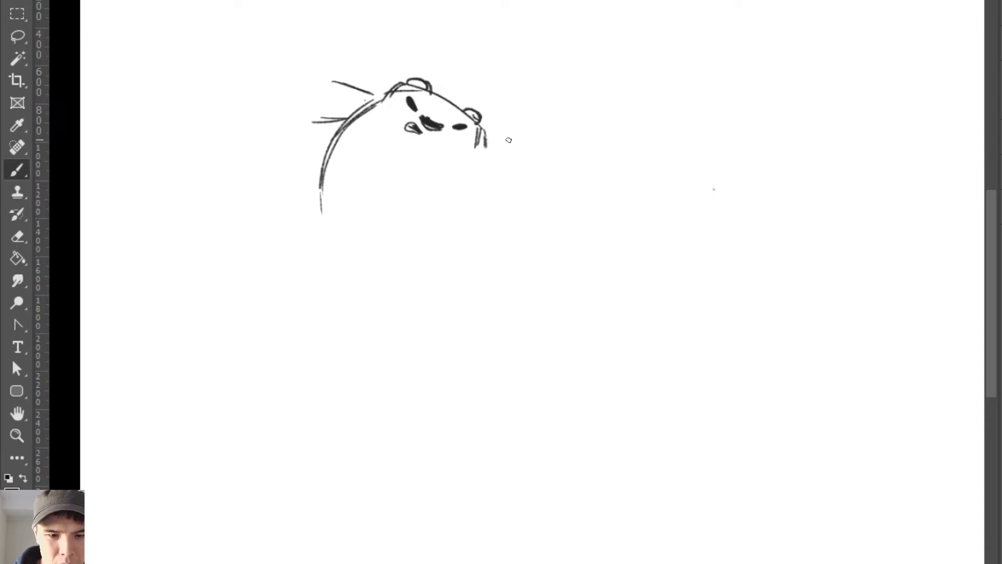
{"action": "left_click_drag", "start_coordinate": [489, 140], "coordinate": [545, 141]}
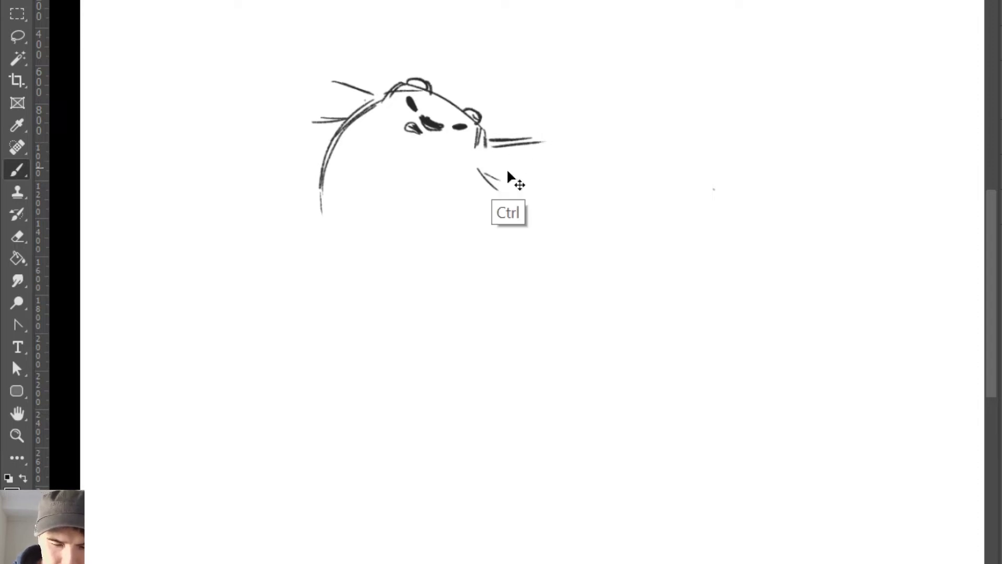
{"action": "key", "text": "ctrl+z"}
{"action": "key", "text": "ctrl+z"}
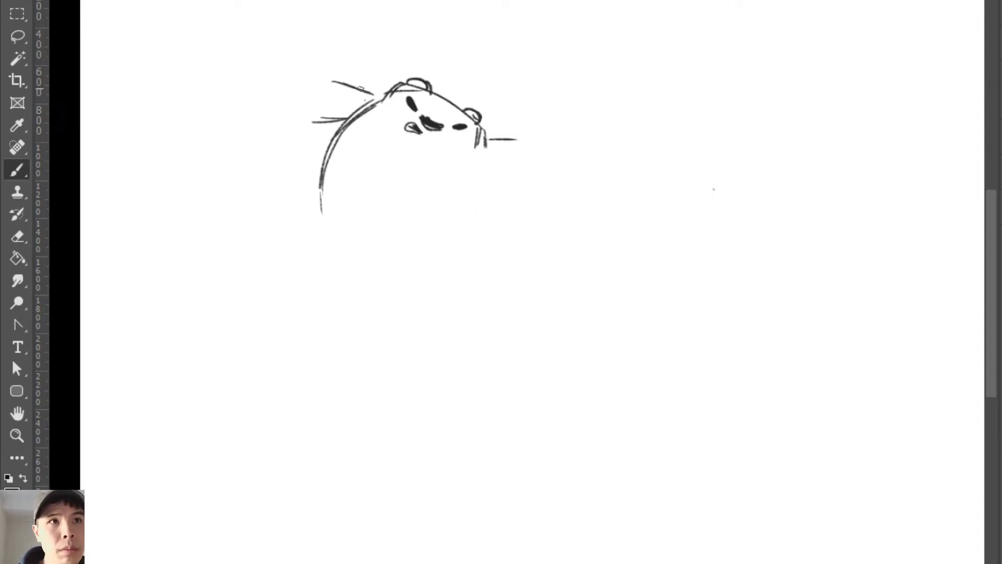
{"action": "mouse_move", "coordinate": [303, 62]}
{"action": "left_mouse_down"}
{"action": "mouse_move", "coordinate": [350, 87]}
{"action": "mouse_move", "coordinate": [309, 54]}
{"action": "mouse_move", "coordinate": [359, 82]}
{"action": "mouse_move", "coordinate": [322, 57]}
{"action": "mouse_move", "coordinate": [313, 97]}
{"action": "left_mouse_up"}
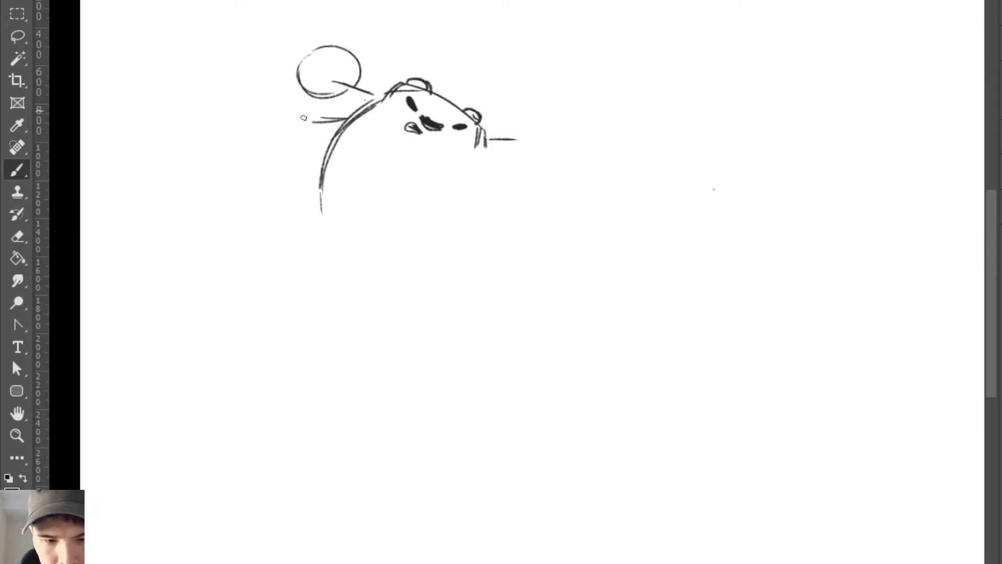
Step: Clear the whole panda attempt from the canvas with a lasso selection
{"action": "key", "text": "e"}
{"action": "mouse_move", "coordinate": [409, 100]}
{"action": "left_mouse_down"}
{"action": "mouse_move", "coordinate": [417, 124]}
{"action": "mouse_move", "coordinate": [441, 116]}
{"action": "mouse_move", "coordinate": [461, 127]}
{"action": "left_mouse_up"}
{"action": "key", "text": "l"}
{"action": "mouse_move", "coordinate": [436, 261]}
{"action": "left_mouse_down"}
{"action": "mouse_move", "coordinate": [391, 23]}
{"action": "mouse_move", "coordinate": [279, 245]}
{"action": "left_mouse_up"}
{"action": "key", "text": "Delete"}
{"action": "key", "text": "ctrl+d"}
{"action": "key", "text": "b"}
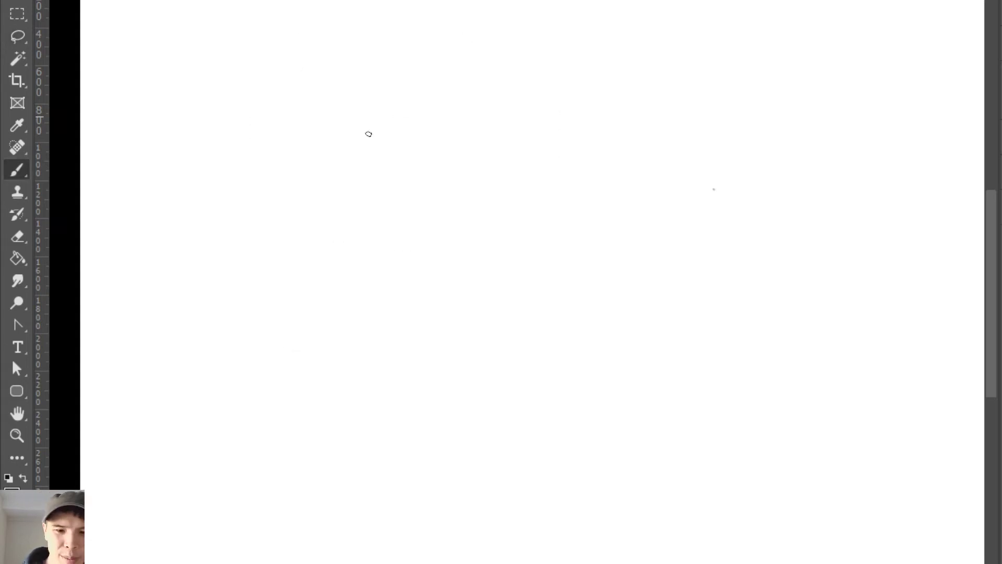
Step: Sketch a new panda outline with a curved back, a domed head top and a short right cheek
{"action": "mouse_move", "coordinate": [386, 116]}
{"action": "left_mouse_down"}
{"action": "mouse_move", "coordinate": [338, 208]}
{"action": "mouse_move", "coordinate": [349, 241]}
{"action": "left_mouse_up"}
{"action": "left_click_drag", "start_coordinate": [339, 188], "coordinate": [377, 118]}
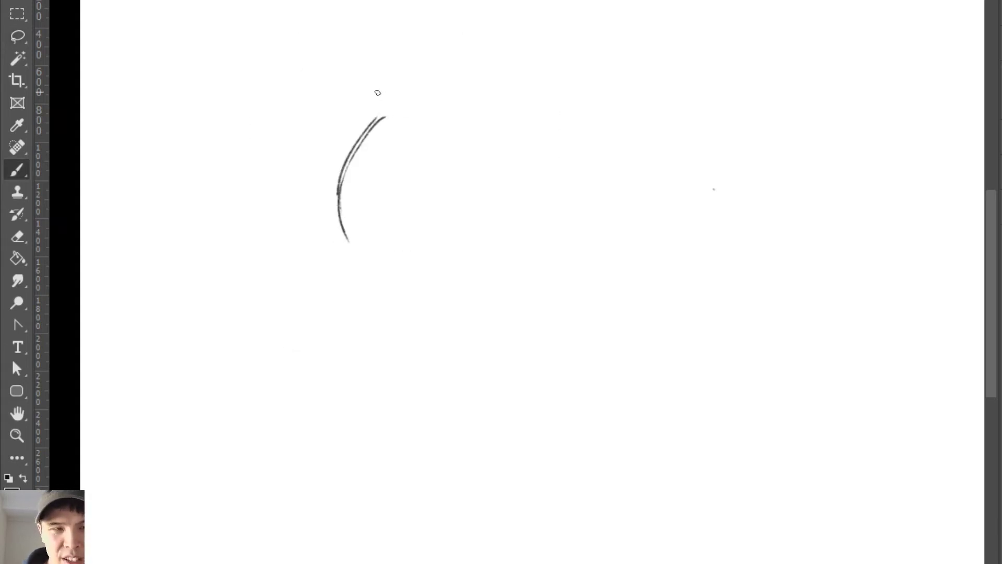
{"action": "mouse_move", "coordinate": [338, 203]}
{"action": "left_mouse_down"}
{"action": "mouse_move", "coordinate": [355, 271]}
{"action": "mouse_move", "coordinate": [368, 274]}
{"action": "left_mouse_up"}
{"action": "left_click_drag", "start_coordinate": [335, 208], "coordinate": [364, 293]}
{"action": "mouse_move", "coordinate": [377, 118]}
{"action": "left_mouse_down"}
{"action": "mouse_move", "coordinate": [407, 94]}
{"action": "mouse_move", "coordinate": [423, 99]}
{"action": "mouse_move", "coordinate": [496, 128]}
{"action": "mouse_move", "coordinate": [516, 165]}
{"action": "mouse_move", "coordinate": [428, 98]}
{"action": "left_mouse_up"}
{"action": "left_click_drag", "start_coordinate": [499, 126], "coordinate": [511, 177]}
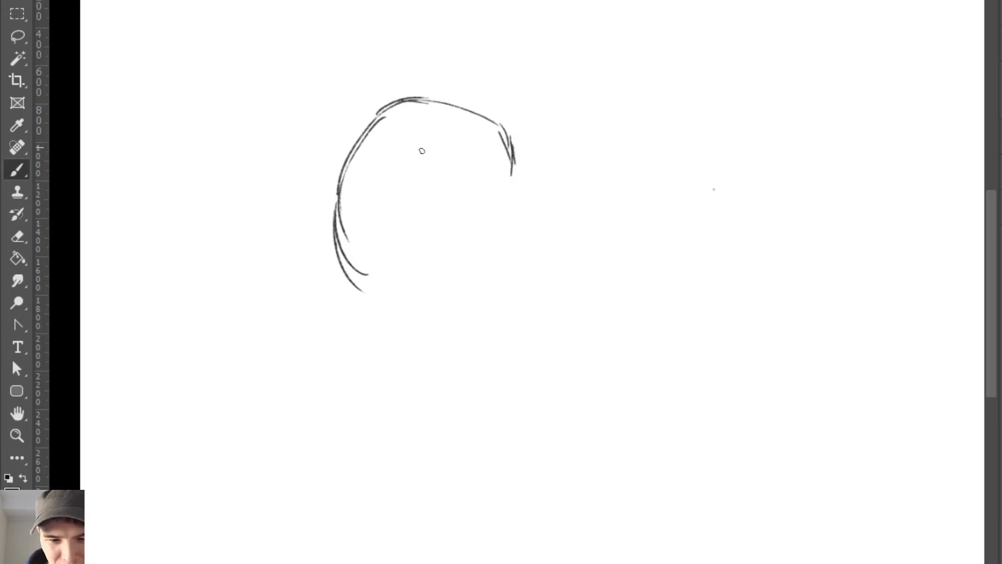
Step: Draw the curved chin line and a bulging right side for the belly
{"action": "mouse_move", "coordinate": [405, 150]}
{"action": "left_mouse_down"}
{"action": "mouse_move", "coordinate": [492, 174]}
{"action": "mouse_move", "coordinate": [514, 258]}
{"action": "left_mouse_up"}
{"action": "left_click_drag", "start_coordinate": [510, 208], "coordinate": [511, 293]}
{"action": "left_click_drag", "start_coordinate": [516, 247], "coordinate": [500, 316]}
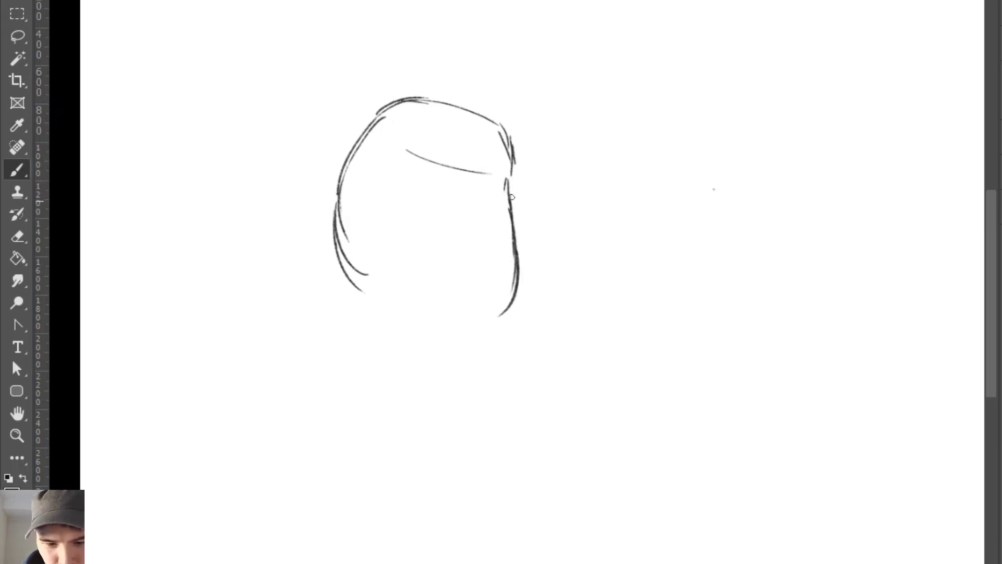
{"action": "key", "text": "ctrl+z"}
{"action": "key", "text": "ctrl+z"}
{"action": "left_click_drag", "start_coordinate": [511, 191], "coordinate": [506, 316]}
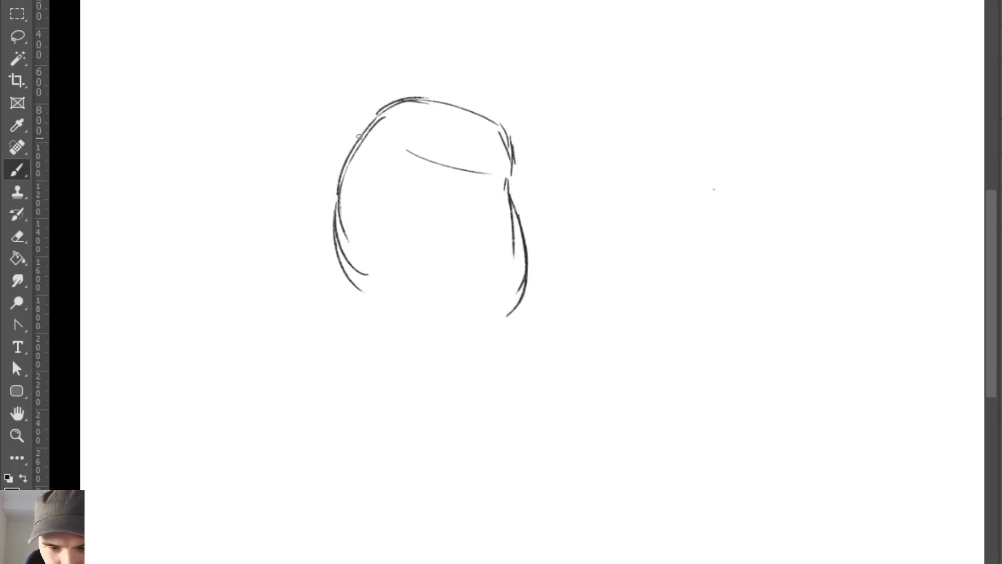
Step: Refine the panda's back contour, extend it down to the hip and mark the near leg's outer edge
{"action": "left_click_drag", "start_coordinate": [376, 113], "coordinate": [366, 133]}
{"action": "left_click_drag", "start_coordinate": [374, 114], "coordinate": [329, 239]}
{"action": "key", "text": "e"}
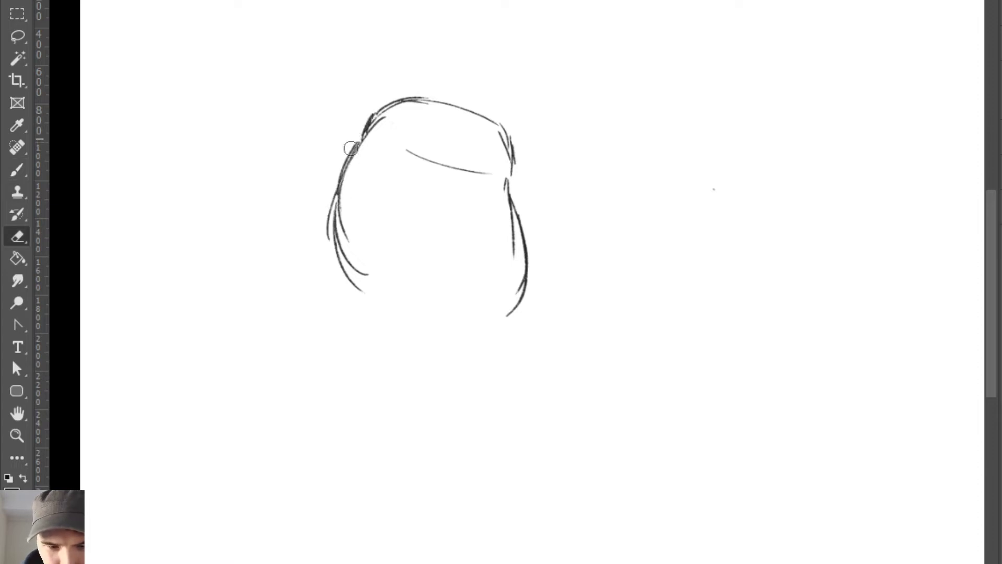
{"action": "left_click_drag", "start_coordinate": [351, 150], "coordinate": [330, 221]}
{"action": "key", "text": "b"}
{"action": "mouse_move", "coordinate": [344, 171]}
{"action": "left_mouse_down"}
{"action": "mouse_move", "coordinate": [363, 290]}
{"action": "mouse_move", "coordinate": [391, 335]}
{"action": "left_mouse_up"}
{"action": "mouse_move", "coordinate": [339, 300]}
{"action": "left_mouse_down"}
{"action": "mouse_move", "coordinate": [377, 350]}
{"action": "mouse_move", "coordinate": [420, 367]}
{"action": "left_mouse_up"}
{"action": "mouse_move", "coordinate": [459, 316]}
{"action": "left_mouse_down"}
{"action": "mouse_move", "coordinate": [468, 351]}
{"action": "mouse_move", "coordinate": [441, 335]}
{"action": "mouse_move", "coordinate": [389, 332]}
{"action": "left_mouse_up"}
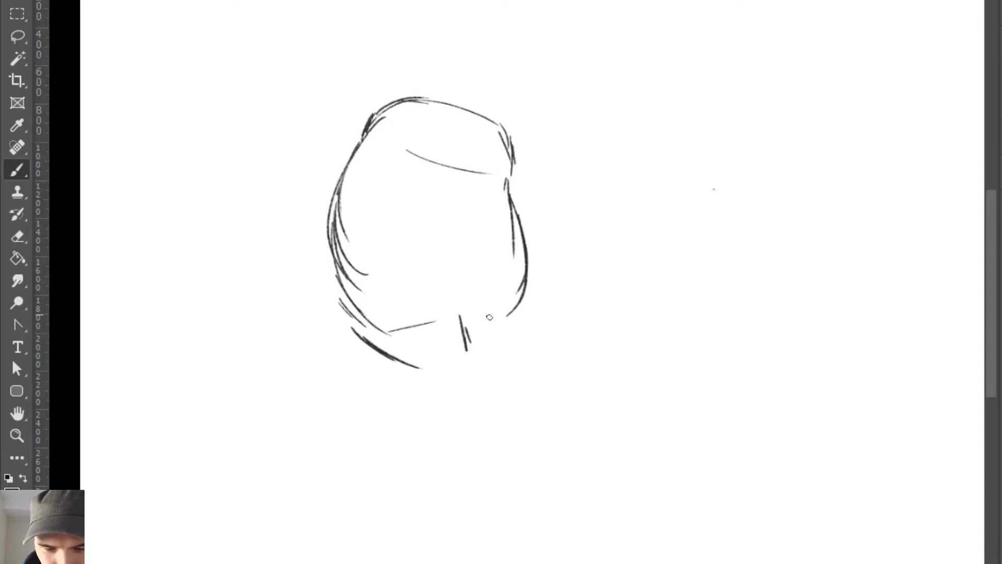
Step: Close the belly's lower edge, outline the far leg and draw a slanted board line beneath both legs
{"action": "mouse_move", "coordinate": [492, 306]}
{"action": "left_mouse_down"}
{"action": "mouse_move", "coordinate": [466, 316]}
{"action": "mouse_move", "coordinate": [469, 326]}
{"action": "left_mouse_up"}
{"action": "left_click_drag", "start_coordinate": [513, 302], "coordinate": [470, 331]}
{"action": "mouse_move", "coordinate": [525, 278]}
{"action": "left_mouse_down"}
{"action": "mouse_move", "coordinate": [471, 330]}
{"action": "mouse_move", "coordinate": [556, 278]}
{"action": "mouse_move", "coordinate": [562, 324]}
{"action": "left_mouse_up"}
{"action": "left_click_drag", "start_coordinate": [502, 312], "coordinate": [507, 342]}
{"action": "mouse_move", "coordinate": [535, 273]}
{"action": "left_mouse_down"}
{"action": "mouse_move", "coordinate": [570, 327]}
{"action": "mouse_move", "coordinate": [563, 309]}
{"action": "mouse_move", "coordinate": [550, 335]}
{"action": "mouse_move", "coordinate": [375, 397]}
{"action": "left_mouse_up"}
{"action": "left_click_drag", "start_coordinate": [598, 311], "coordinate": [465, 359]}
{"action": "left_click_drag", "start_coordinate": [349, 329], "coordinate": [402, 379]}
{"action": "left_click_drag", "start_coordinate": [353, 336], "coordinate": [431, 373]}
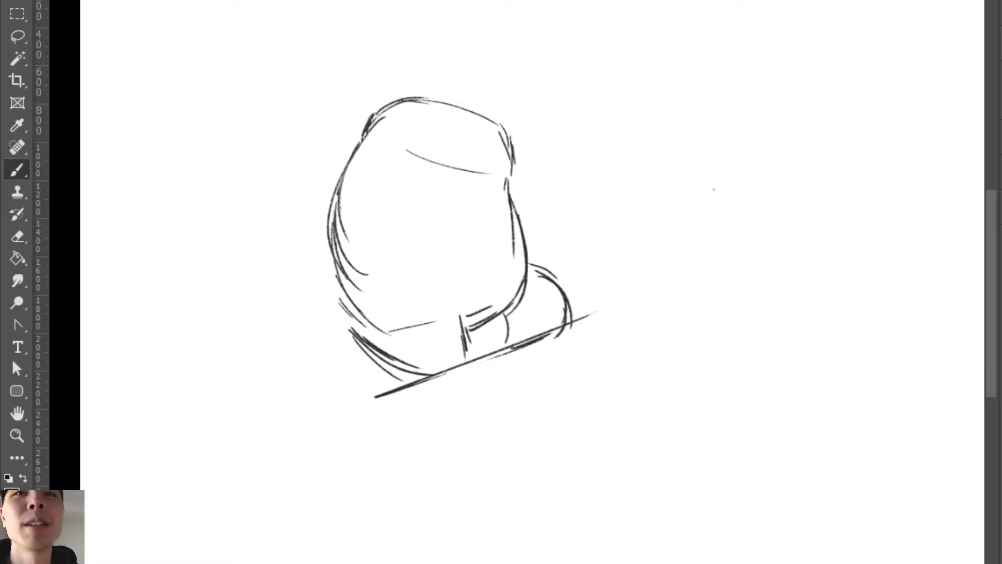
Step: Add a strap across the far leg, a small toe shape and a heavier knee contour
{"action": "mouse_move", "coordinate": [506, 314]}
{"action": "left_mouse_down"}
{"action": "mouse_move", "coordinate": [500, 343]}
{"action": "mouse_move", "coordinate": [565, 295]}
{"action": "mouse_move", "coordinate": [577, 323]}
{"action": "left_mouse_up"}
{"action": "left_click_drag", "start_coordinate": [514, 335], "coordinate": [551, 309]}
{"action": "left_click_drag", "start_coordinate": [531, 263], "coordinate": [561, 289]}
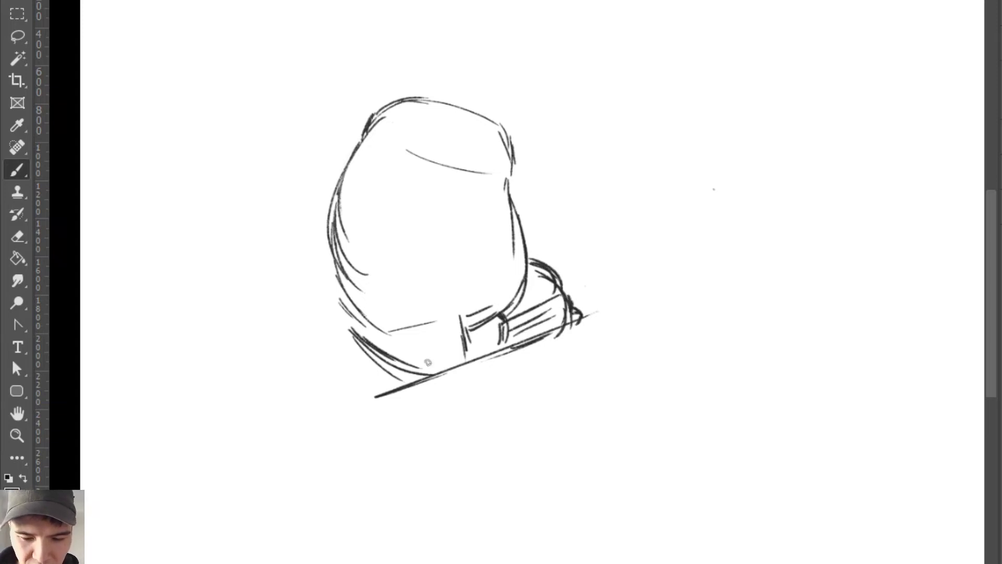
Step: Draw a strap with a small buckle across the near leg just above the board
{"action": "mouse_move", "coordinate": [388, 353]}
{"action": "left_mouse_down"}
{"action": "mouse_move", "coordinate": [408, 359]}
{"action": "mouse_move", "coordinate": [459, 340]}
{"action": "mouse_move", "coordinate": [391, 388]}
{"action": "mouse_move", "coordinate": [465, 364]}
{"action": "mouse_move", "coordinate": [417, 354]}
{"action": "mouse_move", "coordinate": [433, 349]}
{"action": "mouse_move", "coordinate": [371, 363]}
{"action": "mouse_move", "coordinate": [389, 394]}
{"action": "mouse_move", "coordinate": [364, 439]}
{"action": "left_mouse_up"}
{"action": "key", "text": "e"}
{"action": "left_click", "coordinate": [409, 354]}
{"action": "key", "text": "b"}
{"action": "key", "text": "ctrl+z"}
Step: Outline the two hooked ends of the board and clean up stray lines under the near end
{"action": "mouse_move", "coordinate": [366, 401]}
{"action": "left_mouse_down"}
{"action": "mouse_move", "coordinate": [367, 439]}
{"action": "mouse_move", "coordinate": [388, 416]}
{"action": "mouse_move", "coordinate": [415, 423]}
{"action": "mouse_move", "coordinate": [444, 413]}
{"action": "left_mouse_up"}
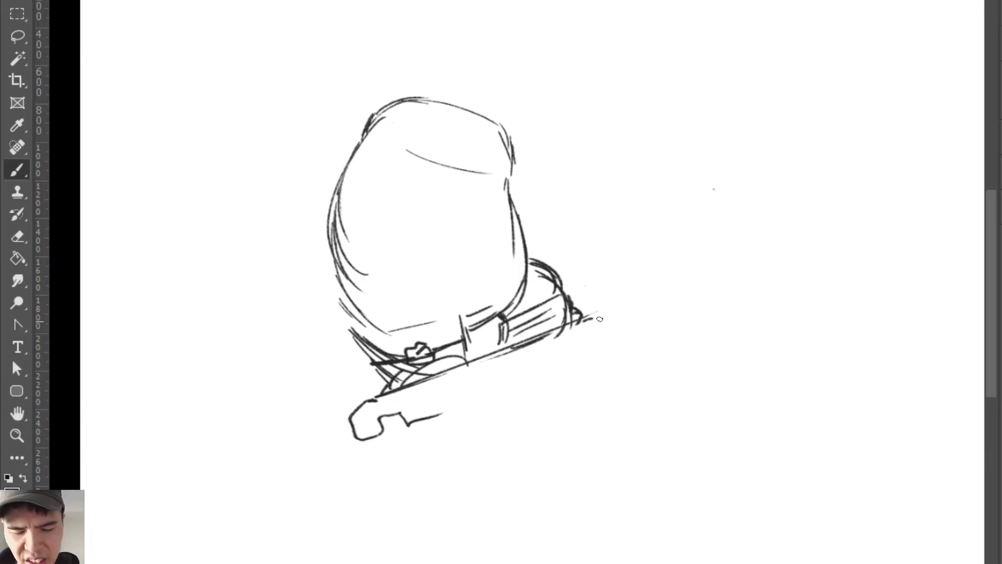
{"action": "mouse_move", "coordinate": [599, 319]}
{"action": "left_mouse_down"}
{"action": "mouse_move", "coordinate": [594, 355]}
{"action": "mouse_move", "coordinate": [585, 337]}
{"action": "mouse_move", "coordinate": [610, 330]}
{"action": "left_mouse_up"}
{"action": "mouse_move", "coordinate": [590, 349]}
{"action": "left_mouse_down"}
{"action": "mouse_move", "coordinate": [610, 340]}
{"action": "mouse_move", "coordinate": [580, 362]}
{"action": "left_mouse_up"}
{"action": "key", "text": "e"}
{"action": "mouse_move", "coordinate": [378, 442]}
{"action": "left_mouse_down"}
{"action": "mouse_move", "coordinate": [415, 406]}
{"action": "mouse_move", "coordinate": [415, 449]}
{"action": "left_mouse_up"}
{"action": "key", "text": "b"}
Step: Draw a boxy nozzle under the board's near end with jagged water bursting out below it
{"action": "left_click_drag", "start_coordinate": [407, 410], "coordinate": [420, 446]}
{"action": "mouse_move", "coordinate": [441, 395]}
{"action": "left_mouse_down"}
{"action": "mouse_move", "coordinate": [462, 441]}
{"action": "mouse_move", "coordinate": [449, 433]}
{"action": "left_mouse_up"}
{"action": "mouse_move", "coordinate": [410, 415]}
{"action": "left_mouse_down"}
{"action": "mouse_move", "coordinate": [418, 447]}
{"action": "mouse_move", "coordinate": [455, 437]}
{"action": "left_mouse_up"}
{"action": "mouse_move", "coordinate": [385, 496]}
{"action": "left_mouse_down"}
{"action": "mouse_move", "coordinate": [416, 466]}
{"action": "mouse_move", "coordinate": [468, 562]}
{"action": "left_mouse_up"}
{"action": "mouse_move", "coordinate": [458, 450]}
{"action": "left_mouse_down"}
{"action": "mouse_move", "coordinate": [472, 480]}
{"action": "mouse_move", "coordinate": [472, 526]}
{"action": "left_mouse_up"}
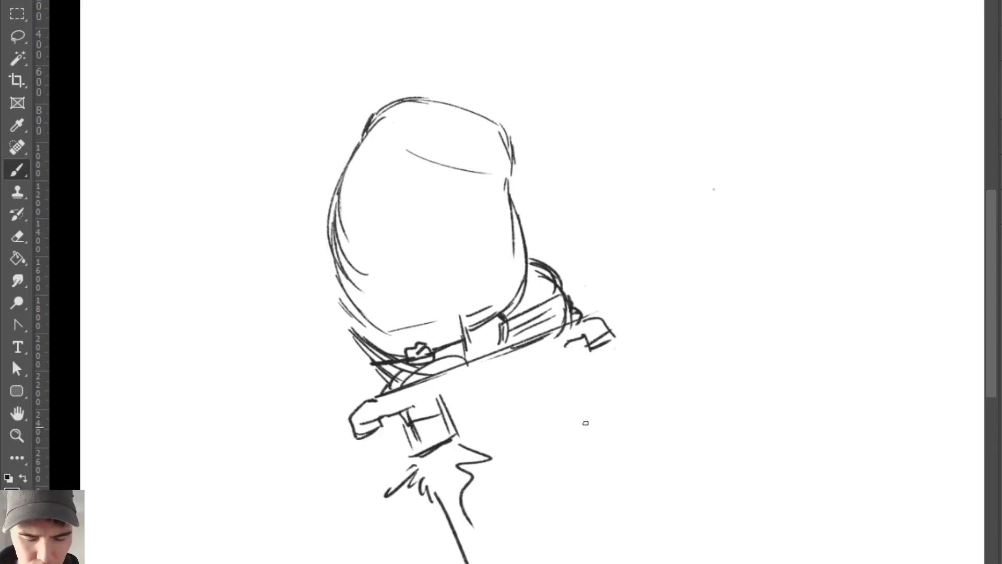
Step: Draw a matching nozzle under the board's far end
{"action": "left_click_drag", "start_coordinate": [537, 367], "coordinate": [545, 395]}
{"action": "left_click_drag", "start_coordinate": [548, 401], "coordinate": [584, 379]}
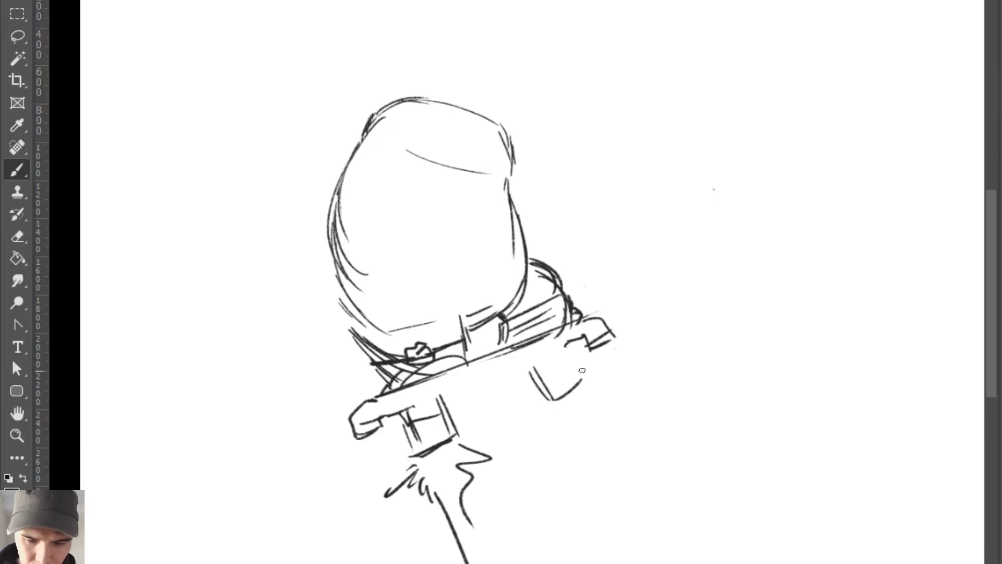
{"action": "left_click_drag", "start_coordinate": [569, 345], "coordinate": [585, 381]}
Step: Surround the near nozzle's jet with scattered droplets and spiky splash strokes
{"action": "left_click_drag", "start_coordinate": [373, 502], "coordinate": [370, 504]}
{"action": "left_click_drag", "start_coordinate": [319, 543], "coordinate": [329, 536]}
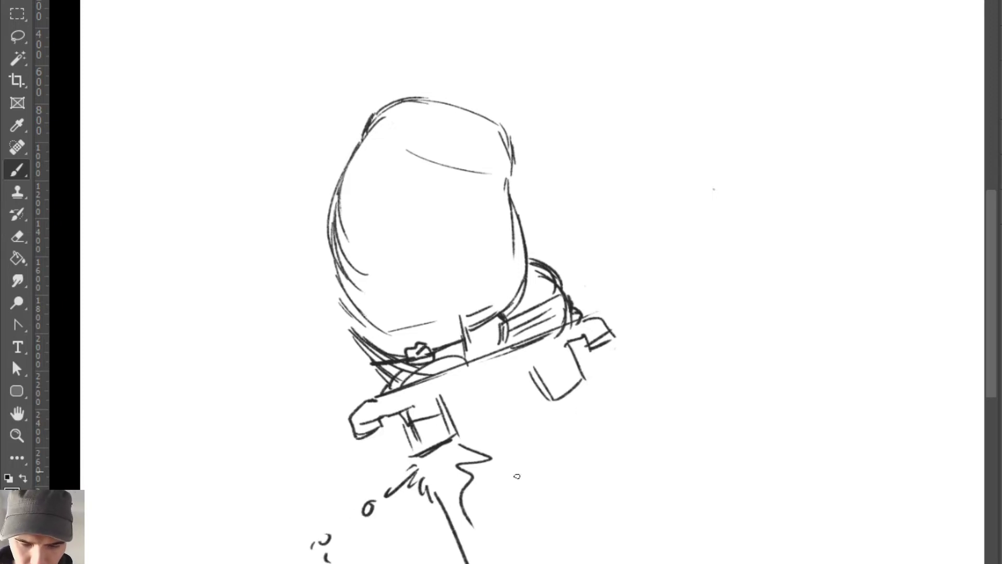
{"action": "left_click", "coordinate": [423, 526]}
{"action": "left_click_drag", "start_coordinate": [408, 546], "coordinate": [381, 539]}
{"action": "left_click_drag", "start_coordinate": [415, 497], "coordinate": [404, 527]}
{"action": "left_click_drag", "start_coordinate": [404, 527], "coordinate": [420, 504]}
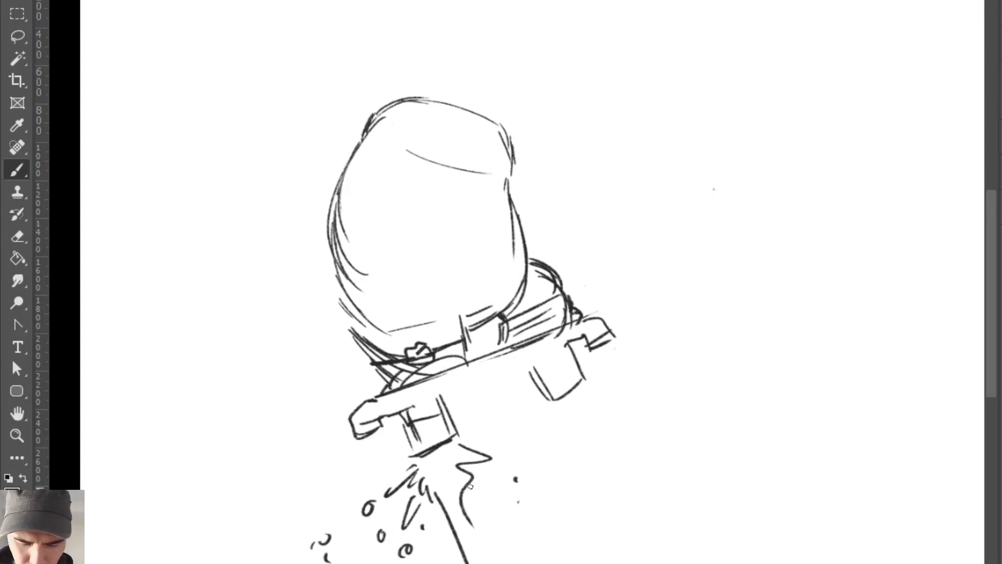
{"action": "left_click_drag", "start_coordinate": [482, 496], "coordinate": [498, 512]}
{"action": "mouse_move", "coordinate": [481, 479]}
{"action": "left_mouse_down"}
{"action": "mouse_move", "coordinate": [496, 494]}
{"action": "mouse_move", "coordinate": [503, 454]}
{"action": "left_mouse_up"}
{"action": "left_click_drag", "start_coordinate": [474, 447], "coordinate": [509, 457]}
{"action": "left_click_drag", "start_coordinate": [444, 465], "coordinate": [457, 483]}
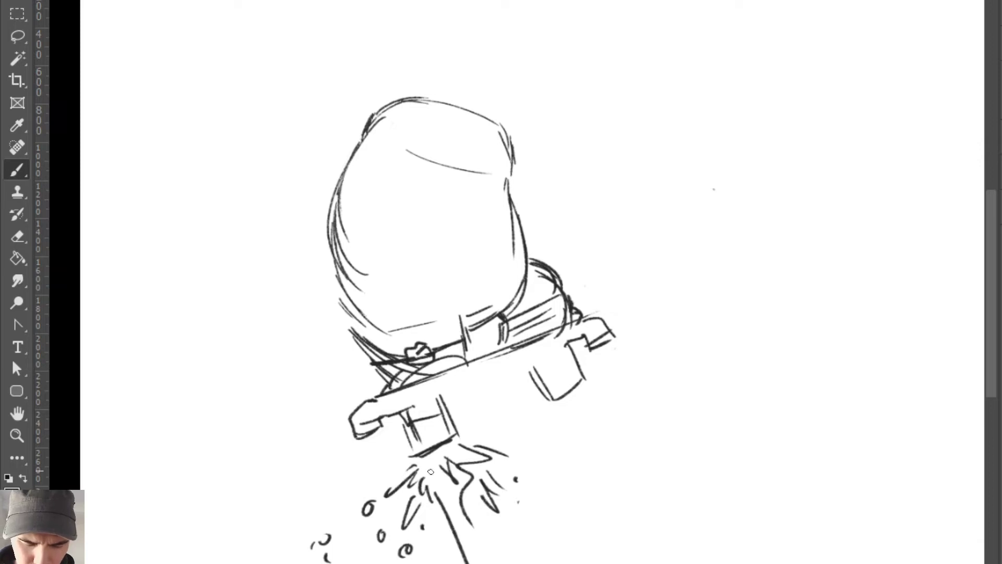
Step: Draw spiky splashes and a wavy water stream with a droplet beneath the far nozzle
{"action": "mouse_move", "coordinate": [550, 411]}
{"action": "left_mouse_down"}
{"action": "mouse_move", "coordinate": [554, 445]}
{"action": "mouse_move", "coordinate": [521, 438]}
{"action": "mouse_move", "coordinate": [595, 424]}
{"action": "mouse_move", "coordinate": [606, 404]}
{"action": "left_mouse_up"}
{"action": "left_click_drag", "start_coordinate": [592, 417], "coordinate": [604, 427]}
{"action": "left_click_drag", "start_coordinate": [599, 385], "coordinate": [626, 397]}
{"action": "left_click_drag", "start_coordinate": [570, 441], "coordinate": [620, 528]}
{"action": "left_click_drag", "start_coordinate": [595, 452], "coordinate": [619, 526]}
{"action": "key", "text": "e"}
{"action": "key", "text": "b"}
{"action": "left_click_drag", "start_coordinate": [577, 431], "coordinate": [619, 534]}
{"action": "mouse_move", "coordinate": [590, 447]}
{"action": "left_mouse_down"}
{"action": "mouse_move", "coordinate": [618, 538]}
{"action": "mouse_move", "coordinate": [634, 551]}
{"action": "mouse_move", "coordinate": [609, 442]}
{"action": "left_mouse_up"}
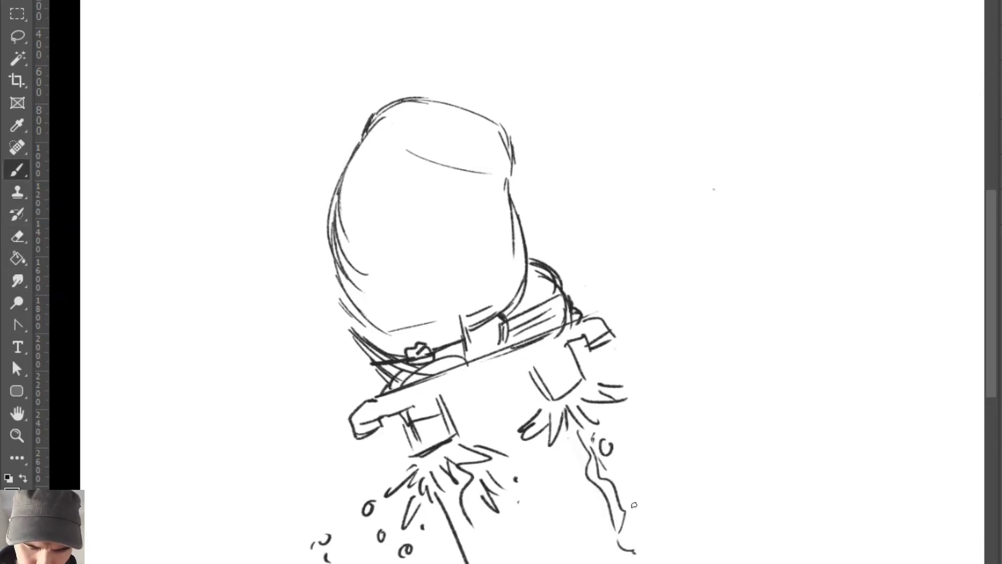
Step: Extend both water streams downward and add droplets between and beside them
{"action": "left_click_drag", "start_coordinate": [633, 504], "coordinate": [635, 518]}
{"action": "left_click_drag", "start_coordinate": [618, 467], "coordinate": [672, 563]}
{"action": "mouse_move", "coordinate": [474, 518]}
{"action": "left_mouse_down"}
{"action": "mouse_move", "coordinate": [500, 563]}
{"action": "mouse_move", "coordinate": [444, 563]}
{"action": "left_mouse_up"}
{"action": "left_click_drag", "start_coordinate": [498, 527], "coordinate": [497, 528]}
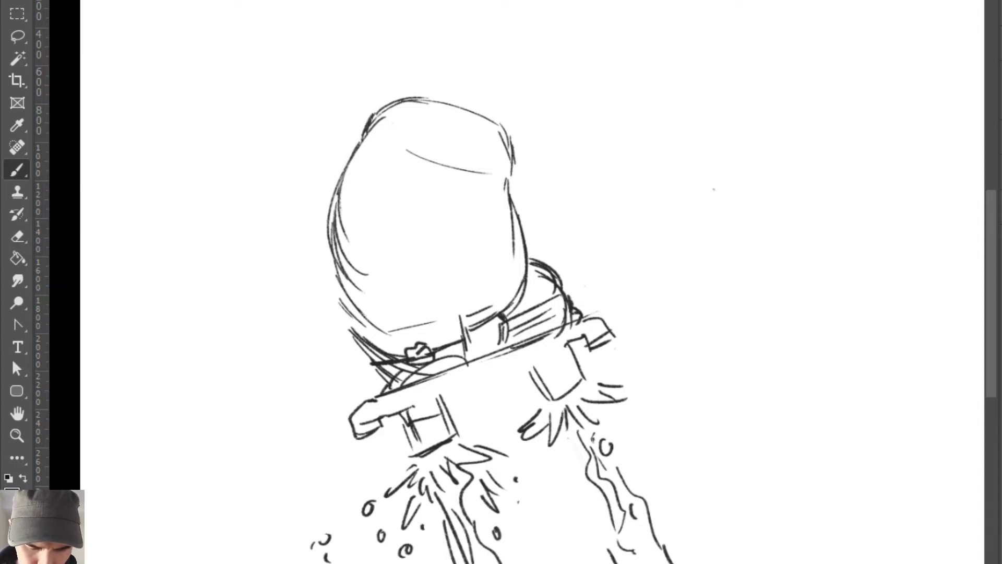
{"action": "left_click_drag", "start_coordinate": [646, 383], "coordinate": [649, 390]}
{"action": "left_click_drag", "start_coordinate": [652, 371], "coordinate": [654, 375]}
{"action": "left_click_drag", "start_coordinate": [672, 379], "coordinate": [677, 392]}
Step: Draw the board's lower edge between the nozzles and scatter more droplets and dashes around the jets
{"action": "mouse_move", "coordinate": [435, 401]}
{"action": "left_mouse_down"}
{"action": "mouse_move", "coordinate": [568, 342]}
{"action": "mouse_move", "coordinate": [561, 353]}
{"action": "left_mouse_up"}
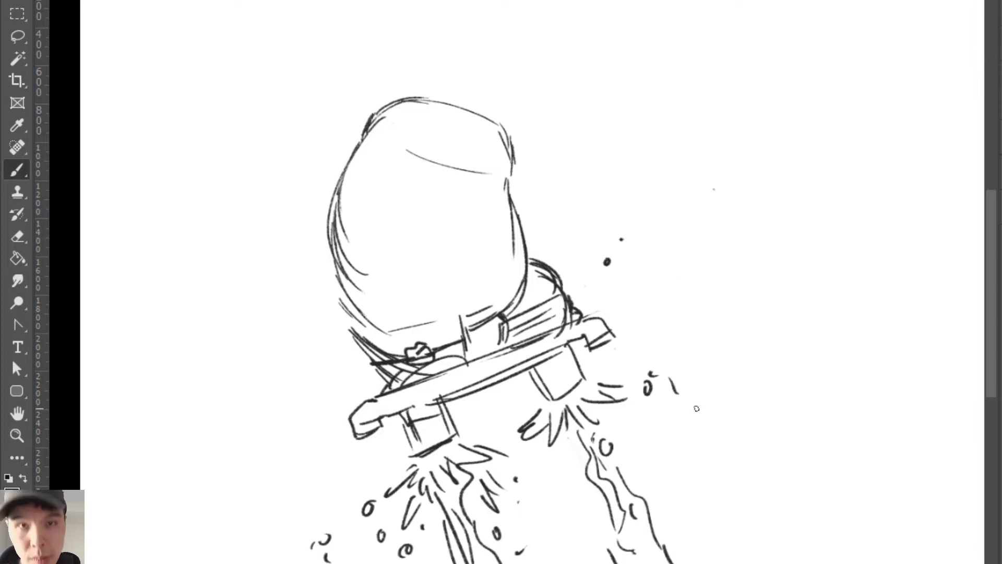
{"action": "left_click_drag", "start_coordinate": [651, 410], "coordinate": [685, 434]}
{"action": "left_click_drag", "start_coordinate": [520, 448], "coordinate": [516, 474]}
{"action": "left_click_drag", "start_coordinate": [529, 456], "coordinate": [541, 510]}
{"action": "mouse_move", "coordinate": [564, 466]}
{"action": "left_mouse_down"}
{"action": "mouse_move", "coordinate": [542, 506]}
{"action": "mouse_move", "coordinate": [549, 526]}
{"action": "left_mouse_up"}
{"action": "key", "text": "e"}
{"action": "key", "text": "b"}
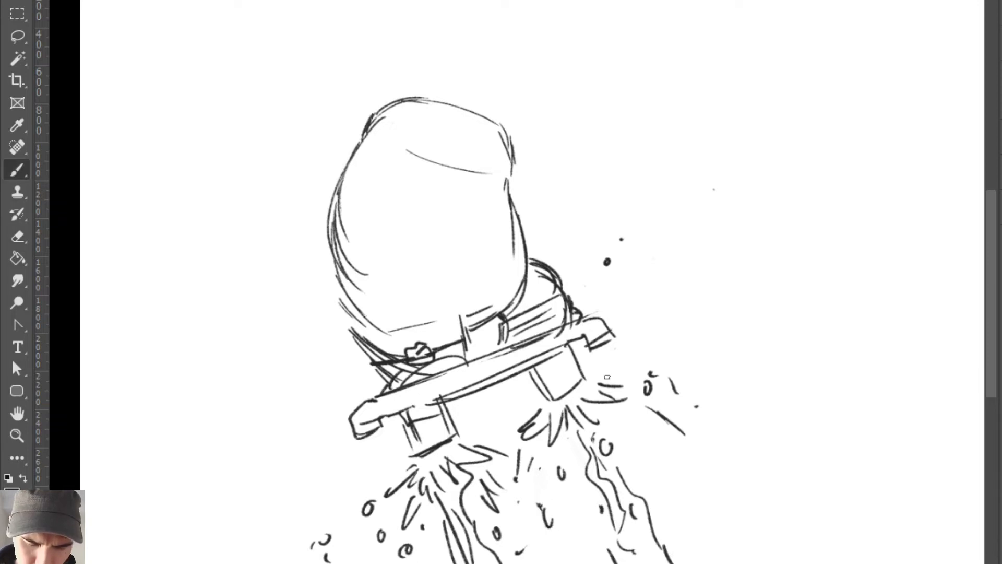
Step: Shade the board's underside dark between the nozzles and at both hooked ends
{"action": "left_click_drag", "start_coordinate": [444, 392], "coordinate": [535, 361]}
{"action": "left_click_drag", "start_coordinate": [443, 411], "coordinate": [568, 348]}
{"action": "mouse_move", "coordinate": [524, 380]}
{"action": "left_mouse_down"}
{"action": "mouse_move", "coordinate": [604, 353]}
{"action": "mouse_move", "coordinate": [607, 338]}
{"action": "mouse_move", "coordinate": [589, 342]}
{"action": "left_mouse_up"}
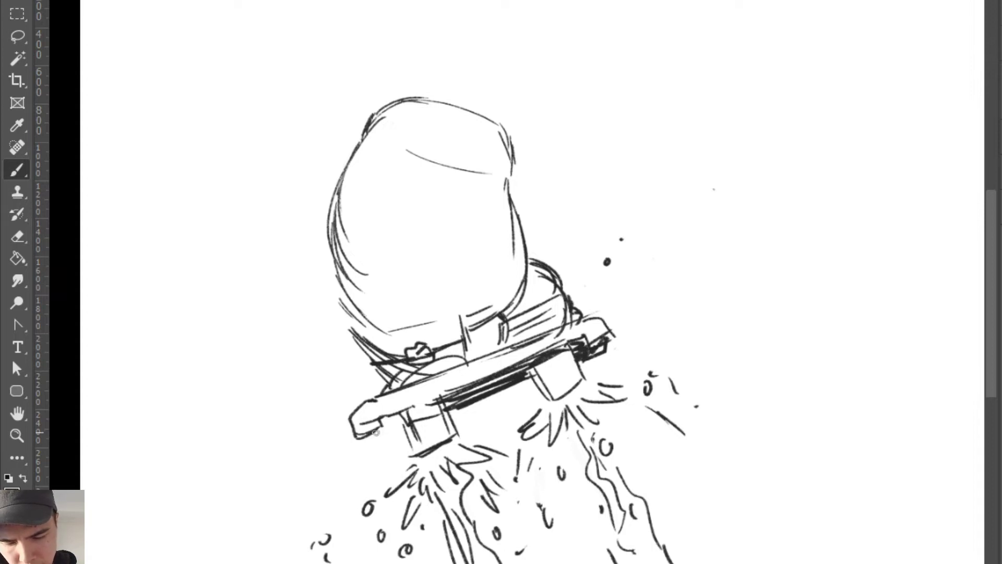
{"action": "mouse_move", "coordinate": [385, 426]}
{"action": "left_mouse_down"}
{"action": "mouse_move", "coordinate": [356, 454]}
{"action": "mouse_move", "coordinate": [396, 433]}
{"action": "mouse_move", "coordinate": [352, 441]}
{"action": "mouse_move", "coordinate": [355, 460]}
{"action": "mouse_move", "coordinate": [391, 441]}
{"action": "mouse_move", "coordinate": [399, 415]}
{"action": "mouse_move", "coordinate": [410, 412]}
{"action": "mouse_move", "coordinate": [409, 429]}
{"action": "left_mouse_up"}
{"action": "left_click_drag", "start_coordinate": [421, 420], "coordinate": [429, 416]}
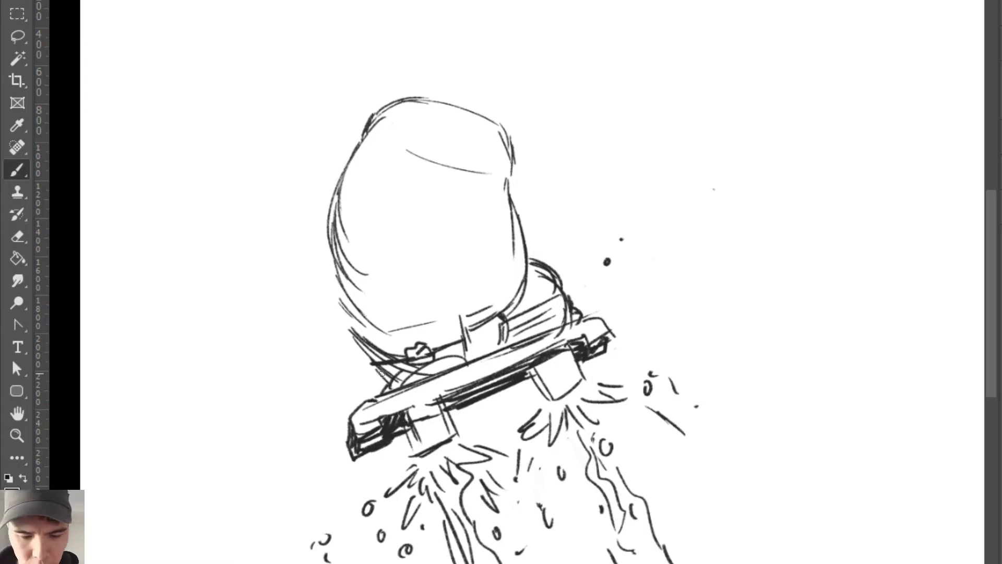
Step: Clean up the near leg's strap area and redraw the curved belly edge above it
{"action": "key", "text": "e"}
{"action": "key", "text": "b"}
{"action": "key", "text": "e"}
{"action": "mouse_move", "coordinate": [412, 347]}
{"action": "left_mouse_down"}
{"action": "mouse_move", "coordinate": [375, 345]}
{"action": "mouse_move", "coordinate": [398, 351]}
{"action": "mouse_move", "coordinate": [391, 365]}
{"action": "mouse_move", "coordinate": [410, 378]}
{"action": "mouse_move", "coordinate": [407, 360]}
{"action": "mouse_move", "coordinate": [438, 343]}
{"action": "mouse_move", "coordinate": [462, 349]}
{"action": "mouse_move", "coordinate": [431, 328]}
{"action": "mouse_move", "coordinate": [349, 325]}
{"action": "mouse_move", "coordinate": [451, 326]}
{"action": "left_mouse_up"}
{"action": "key", "text": "b"}
{"action": "left_click_drag", "start_coordinate": [360, 331], "coordinate": [443, 326]}
{"action": "key", "text": "e"}
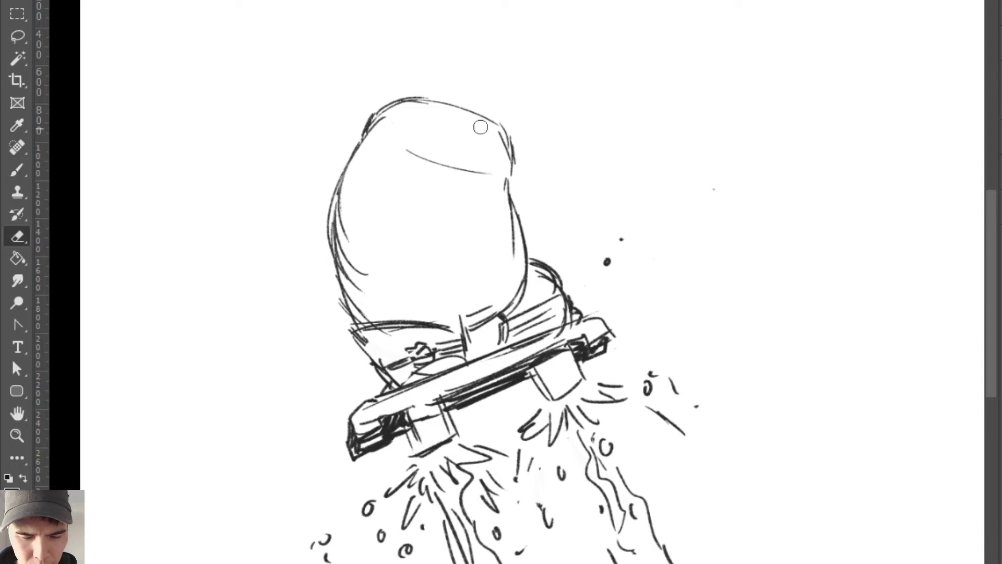
Step: Erase the left contour of the character's body and redraw it as a wider, rounder belly curve
{"action": "mouse_move", "coordinate": [342, 228]}
{"action": "left_mouse_down"}
{"action": "mouse_move", "coordinate": [330, 209]}
{"action": "mouse_move", "coordinate": [347, 329]}
{"action": "left_mouse_up"}
{"action": "key", "text": "b"}
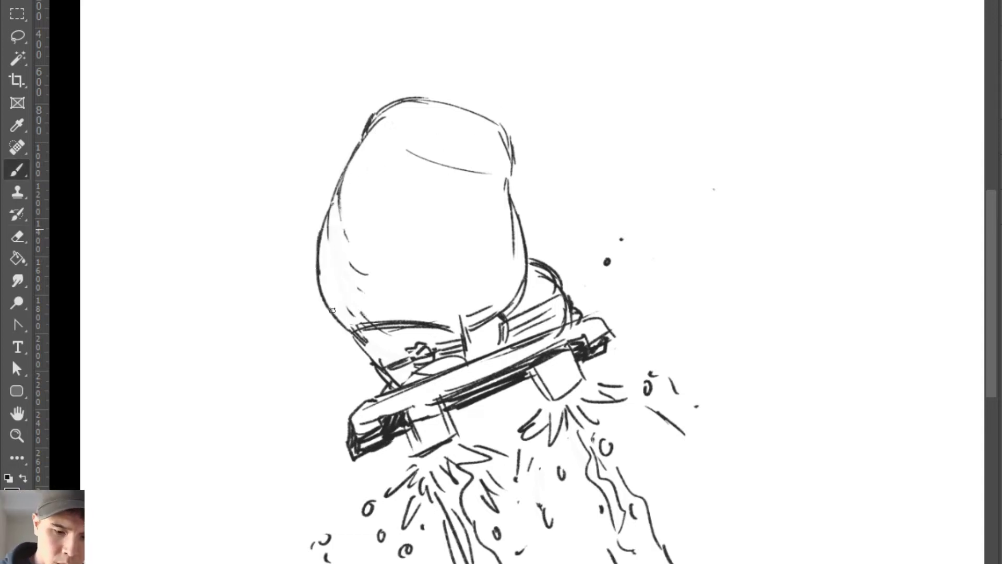
{"action": "left_click_drag", "start_coordinate": [317, 275], "coordinate": [348, 326]}
{"action": "left_click_drag", "start_coordinate": [335, 200], "coordinate": [316, 297]}
Step: Draw two solid black eyes and a nose along the curved guide line on the face
{"action": "mouse_move", "coordinate": [418, 159]}
{"action": "left_mouse_down"}
{"action": "mouse_move", "coordinate": [467, 172]}
{"action": "mouse_move", "coordinate": [405, 148]}
{"action": "mouse_move", "coordinate": [426, 157]}
{"action": "left_mouse_up"}
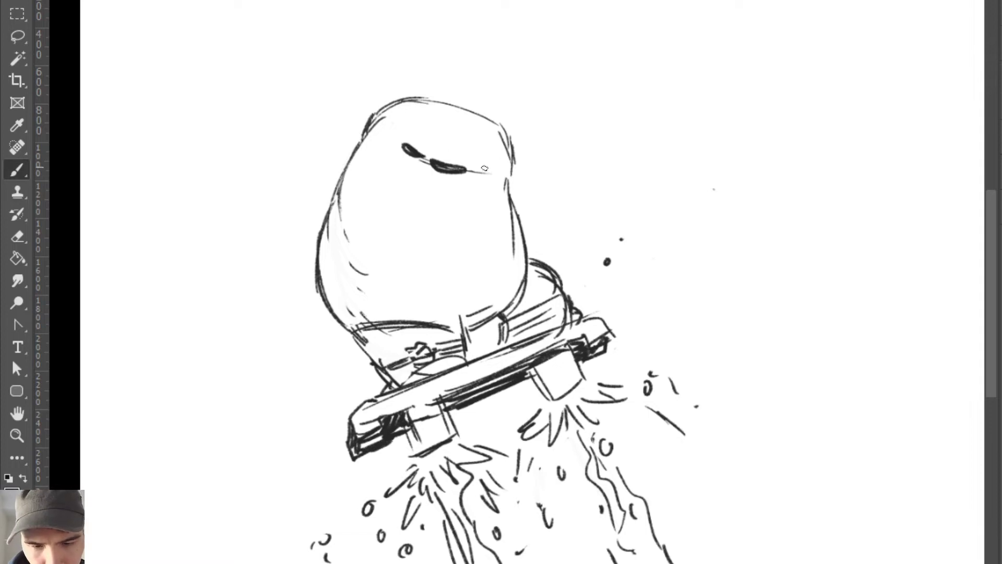
{"action": "left_click_drag", "start_coordinate": [497, 166], "coordinate": [476, 170]}
{"action": "left_click_drag", "start_coordinate": [400, 144], "coordinate": [412, 150]}
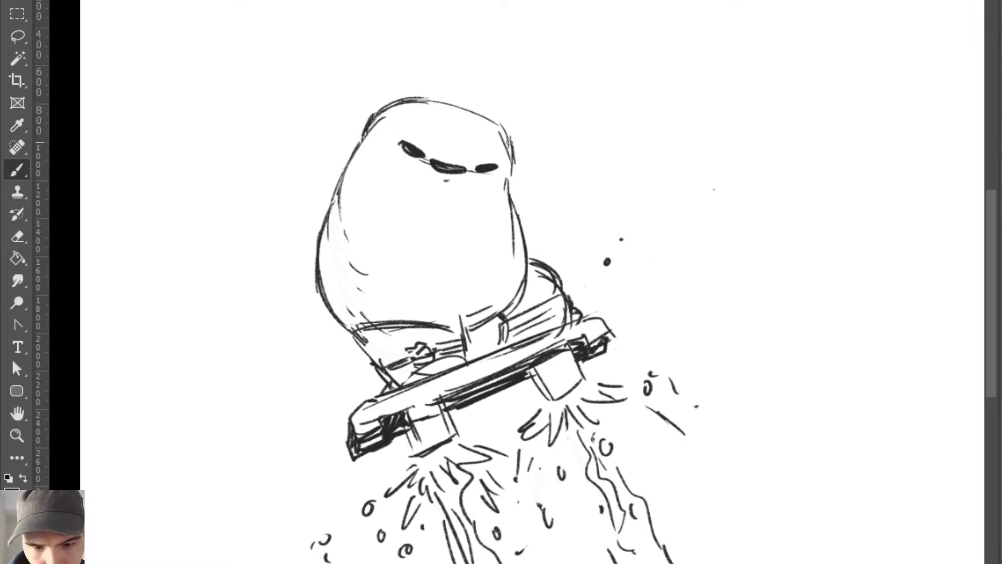
{"action": "key", "text": "e"}
{"action": "key", "text": "b"}
Step: Add two small round ears on top of the head and sketch the curved chin line below the face
{"action": "left_click_drag", "start_coordinate": [398, 102], "coordinate": [430, 98]}
{"action": "mouse_move", "coordinate": [492, 117]}
{"action": "left_mouse_down"}
{"action": "mouse_move", "coordinate": [518, 124]}
{"action": "mouse_move", "coordinate": [526, 140]}
{"action": "left_mouse_up"}
{"action": "mouse_move", "coordinate": [380, 177]}
{"action": "left_mouse_down"}
{"action": "mouse_move", "coordinate": [364, 155]}
{"action": "mouse_move", "coordinate": [462, 208]}
{"action": "mouse_move", "coordinate": [493, 194]}
{"action": "left_mouse_up"}
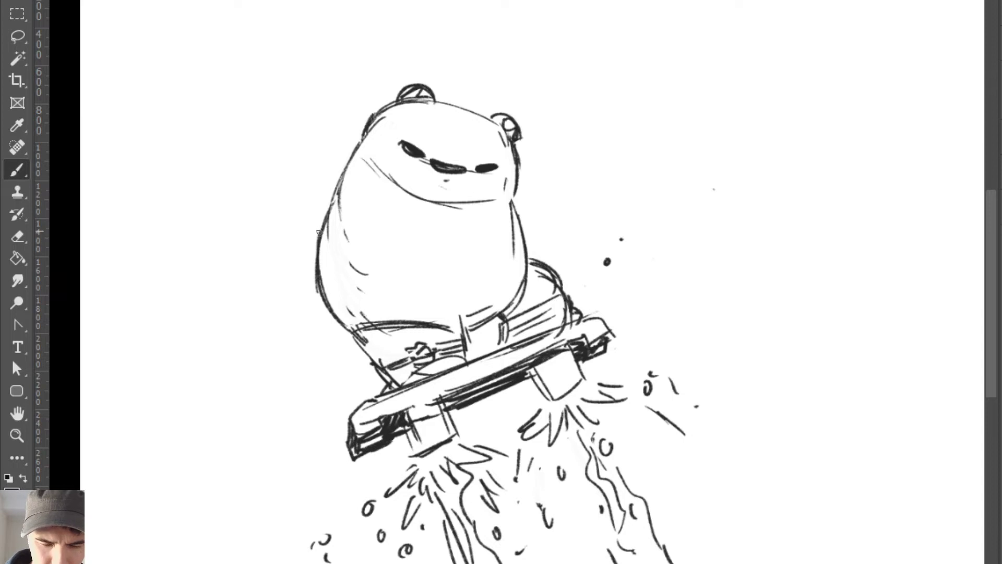
Step: Sketch the chest band's curved line across the torso and rough in the right-hand arm with a sleeve edge
{"action": "left_click_drag", "start_coordinate": [318, 234], "coordinate": [459, 216]}
{"action": "mouse_move", "coordinate": [356, 221]}
{"action": "left_mouse_down"}
{"action": "mouse_move", "coordinate": [504, 216]}
{"action": "mouse_move", "coordinate": [568, 172]}
{"action": "left_mouse_up"}
{"action": "left_click_drag", "start_coordinate": [524, 222], "coordinate": [568, 223]}
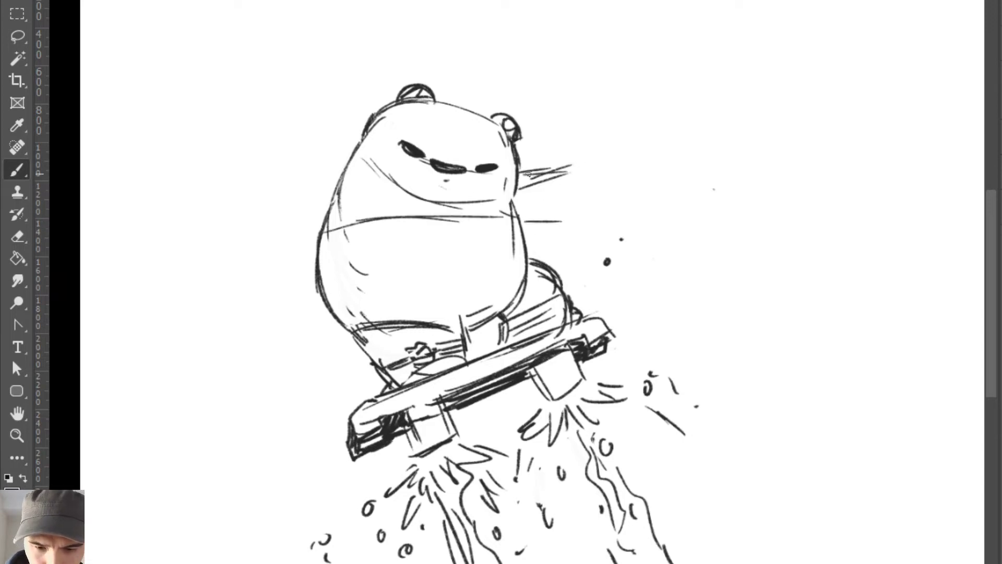
{"action": "left_click_drag", "start_coordinate": [527, 174], "coordinate": [539, 221]}
{"action": "left_click_drag", "start_coordinate": [532, 176], "coordinate": [536, 223]}
Step: Sketch the raised left-hand arm with a large round fist and a curved sleeve contour around it
{"action": "mouse_move", "coordinate": [269, 167]}
{"action": "left_mouse_down"}
{"action": "mouse_move", "coordinate": [318, 185]}
{"action": "mouse_move", "coordinate": [274, 124]}
{"action": "mouse_move", "coordinate": [329, 160]}
{"action": "left_mouse_up"}
{"action": "mouse_move", "coordinate": [256, 152]}
{"action": "left_mouse_down"}
{"action": "mouse_move", "coordinate": [331, 124]}
{"action": "mouse_move", "coordinate": [328, 182]}
{"action": "left_mouse_up"}
{"action": "mouse_move", "coordinate": [255, 128]}
{"action": "left_mouse_down"}
{"action": "mouse_move", "coordinate": [244, 185]}
{"action": "mouse_move", "coordinate": [292, 221]}
{"action": "left_mouse_up"}
{"action": "left_click_drag", "start_coordinate": [264, 151], "coordinate": [321, 217]}
{"action": "left_click_drag", "start_coordinate": [247, 176], "coordinate": [324, 222]}
Step: Reinforce the head outline, eyes and nose, and strengthen the raised arm's contours where it joins the shoulder
{"action": "mouse_move", "coordinate": [363, 150]}
{"action": "left_mouse_down"}
{"action": "mouse_move", "coordinate": [339, 153]}
{"action": "mouse_move", "coordinate": [406, 196]}
{"action": "left_mouse_up"}
{"action": "left_click_drag", "start_coordinate": [377, 117], "coordinate": [373, 151]}
{"action": "mouse_move", "coordinate": [365, 137]}
{"action": "left_mouse_down"}
{"action": "mouse_move", "coordinate": [377, 116]}
{"action": "mouse_move", "coordinate": [422, 107]}
{"action": "mouse_move", "coordinate": [477, 118]}
{"action": "left_mouse_up"}
{"action": "left_click_drag", "start_coordinate": [445, 164], "coordinate": [495, 164]}
{"action": "left_click_drag", "start_coordinate": [406, 143], "coordinate": [333, 203]}
{"action": "left_click_drag", "start_coordinate": [264, 204], "coordinate": [340, 222]}
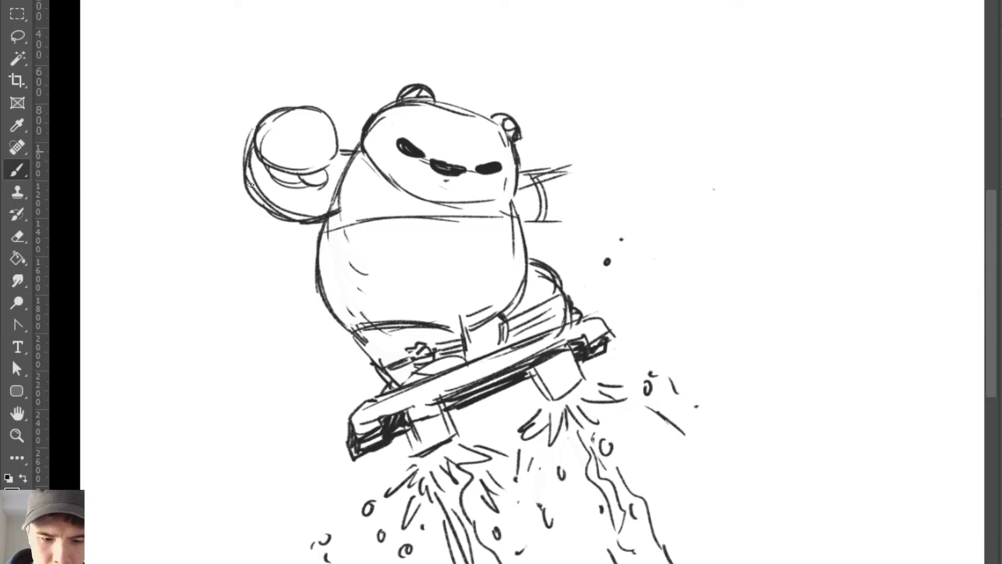
{"action": "left_click_drag", "start_coordinate": [250, 185], "coordinate": [342, 208]}
Step: Redraw the lower edge of the chest band across the torso and hatch the band dark
{"action": "key", "text": "e"}
{"action": "left_click_drag", "start_coordinate": [321, 228], "coordinate": [400, 219]}
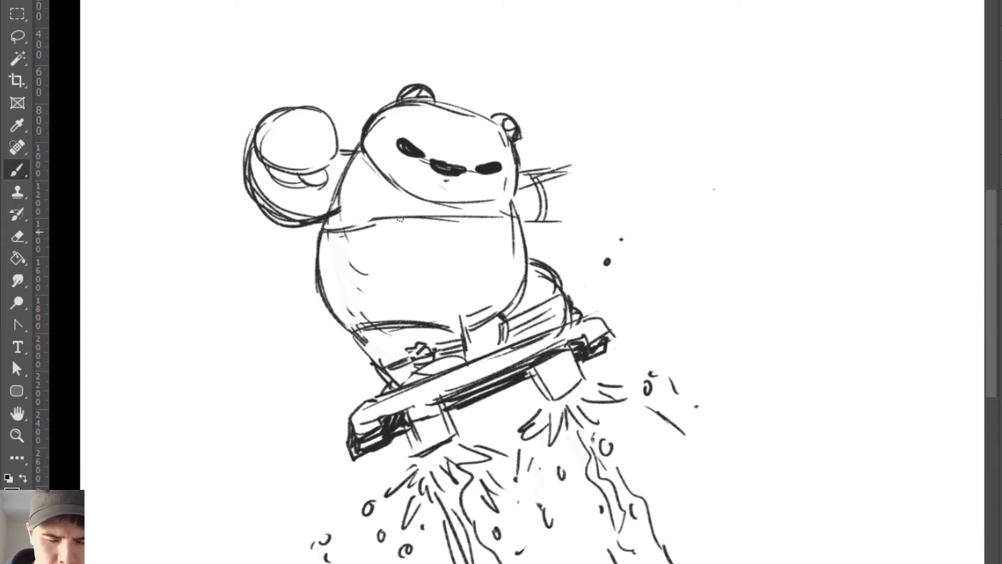
{"action": "left_click_drag", "start_coordinate": [337, 233], "coordinate": [510, 225]}
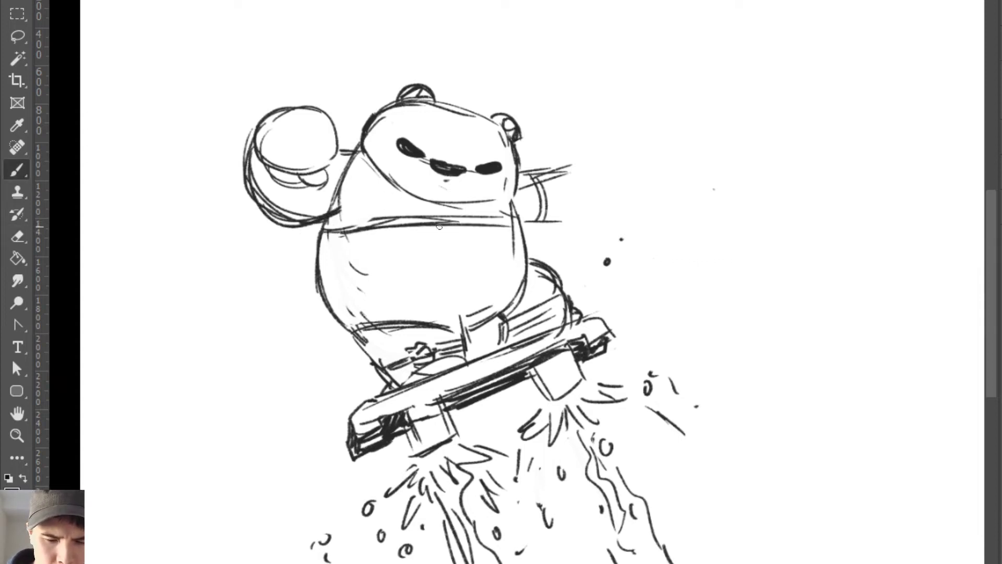
{"action": "left_click_drag", "start_coordinate": [432, 224], "coordinate": [530, 241]}
{"action": "mouse_move", "coordinate": [333, 213]}
{"action": "left_mouse_down"}
{"action": "mouse_move", "coordinate": [369, 155]}
{"action": "mouse_move", "coordinate": [363, 219]}
{"action": "mouse_move", "coordinate": [396, 191]}
{"action": "mouse_move", "coordinate": [395, 219]}
{"action": "mouse_move", "coordinate": [422, 200]}
{"action": "mouse_move", "coordinate": [426, 221]}
{"action": "mouse_move", "coordinate": [456, 208]}
{"action": "mouse_move", "coordinate": [467, 223]}
{"action": "mouse_move", "coordinate": [499, 200]}
{"action": "mouse_move", "coordinate": [513, 239]}
{"action": "mouse_move", "coordinate": [508, 194]}
{"action": "mouse_move", "coordinate": [488, 203]}
{"action": "mouse_move", "coordinate": [529, 190]}
{"action": "mouse_move", "coordinate": [543, 222]}
{"action": "mouse_move", "coordinate": [520, 204]}
{"action": "mouse_move", "coordinate": [545, 226]}
{"action": "mouse_move", "coordinate": [581, 234]}
{"action": "left_mouse_up"}
{"action": "key", "text": "ctrl+z"}
{"action": "mouse_move", "coordinate": [516, 228]}
{"action": "left_mouse_down"}
{"action": "mouse_move", "coordinate": [568, 221]}
{"action": "mouse_move", "coordinate": [522, 232]}
{"action": "left_mouse_up"}
Step: Draw the right-hand arm's rounded paw and hatch the sleeves of both arms dark
{"action": "mouse_move", "coordinate": [519, 175]}
{"action": "left_mouse_down"}
{"action": "mouse_move", "coordinate": [569, 157]}
{"action": "mouse_move", "coordinate": [618, 186]}
{"action": "mouse_move", "coordinate": [571, 222]}
{"action": "mouse_move", "coordinate": [618, 206]}
{"action": "left_mouse_up"}
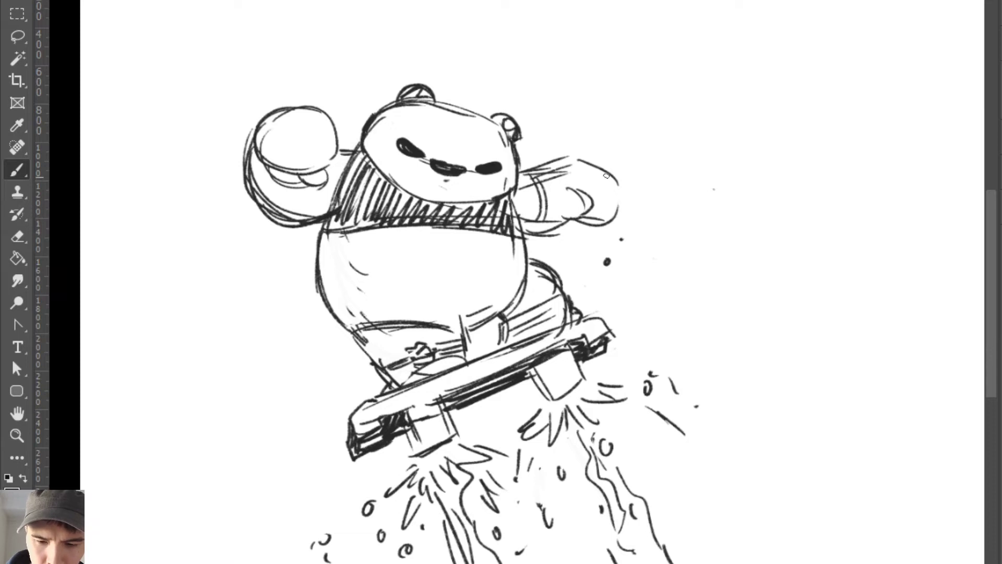
{"action": "left_click_drag", "start_coordinate": [605, 172], "coordinate": [600, 220]}
{"action": "mouse_move", "coordinate": [546, 159]}
{"action": "left_mouse_down"}
{"action": "mouse_move", "coordinate": [598, 185]}
{"action": "mouse_move", "coordinate": [545, 182]}
{"action": "mouse_move", "coordinate": [542, 165]}
{"action": "mouse_move", "coordinate": [555, 212]}
{"action": "left_mouse_up"}
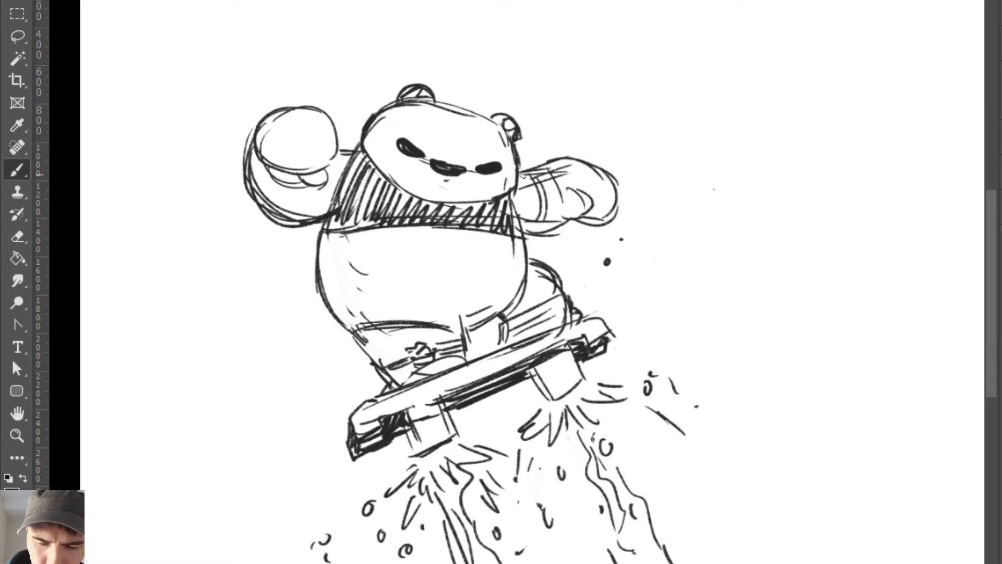
{"action": "mouse_move", "coordinate": [522, 174]}
{"action": "left_mouse_down"}
{"action": "mouse_move", "coordinate": [521, 220]}
{"action": "mouse_move", "coordinate": [536, 206]}
{"action": "mouse_move", "coordinate": [541, 235]}
{"action": "mouse_move", "coordinate": [528, 174]}
{"action": "mouse_move", "coordinate": [538, 186]}
{"action": "mouse_move", "coordinate": [505, 210]}
{"action": "left_mouse_up"}
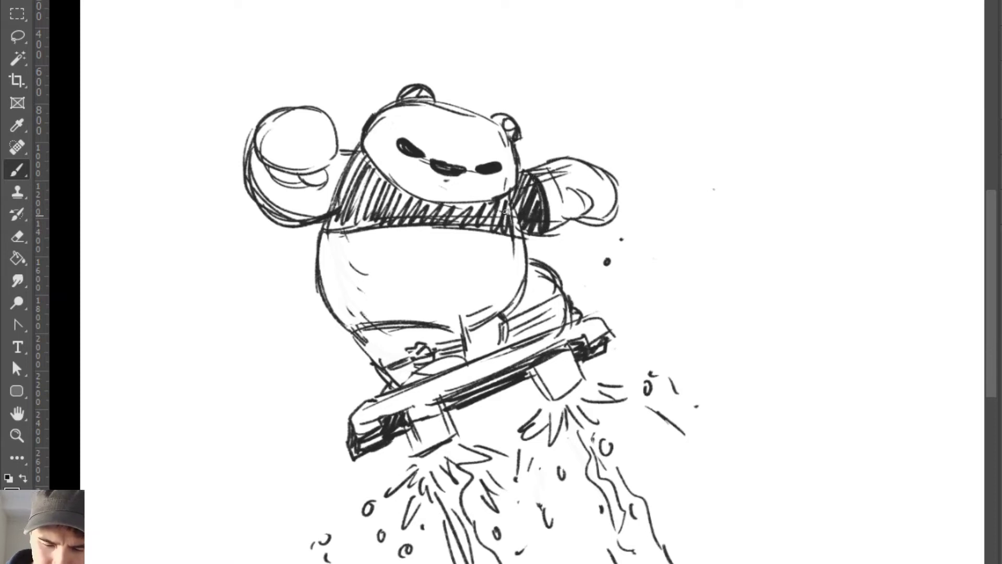
{"action": "mouse_move", "coordinate": [252, 176]}
{"action": "left_mouse_down"}
{"action": "mouse_move", "coordinate": [293, 194]}
{"action": "mouse_move", "coordinate": [305, 186]}
{"action": "mouse_move", "coordinate": [282, 206]}
{"action": "mouse_move", "coordinate": [335, 183]}
{"action": "mouse_move", "coordinate": [342, 202]}
{"action": "mouse_move", "coordinate": [357, 156]}
{"action": "mouse_move", "coordinate": [368, 212]}
{"action": "left_mouse_up"}
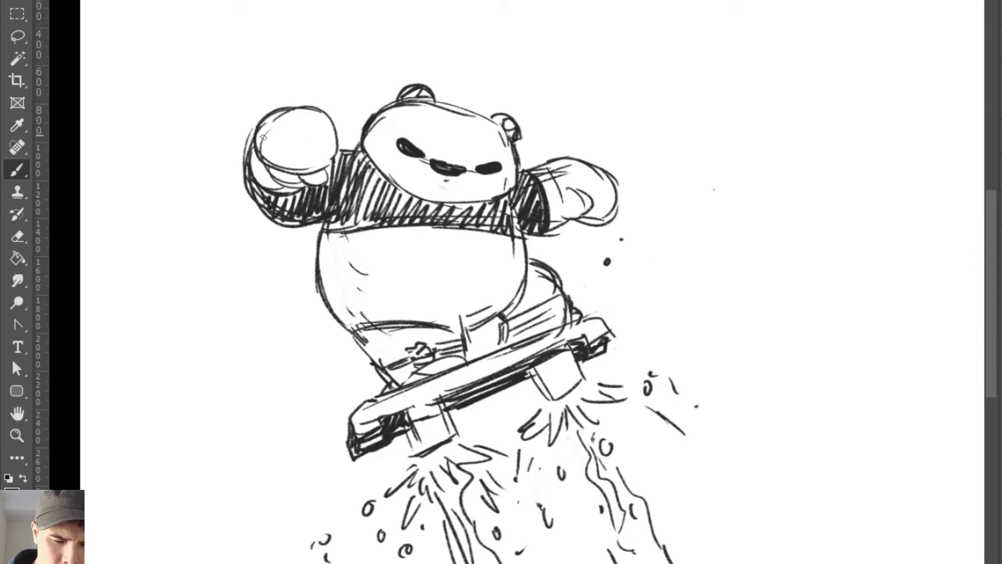
Step: Clean up overlapping lines inside the raised fist and redraw its rounded contour with an inner curve
{"action": "key", "text": "e"}
{"action": "mouse_move", "coordinate": [264, 154]}
{"action": "left_mouse_down"}
{"action": "mouse_move", "coordinate": [305, 172]}
{"action": "mouse_move", "coordinate": [297, 182]}
{"action": "mouse_move", "coordinate": [282, 170]}
{"action": "left_mouse_up"}
{"action": "key", "text": "b"}
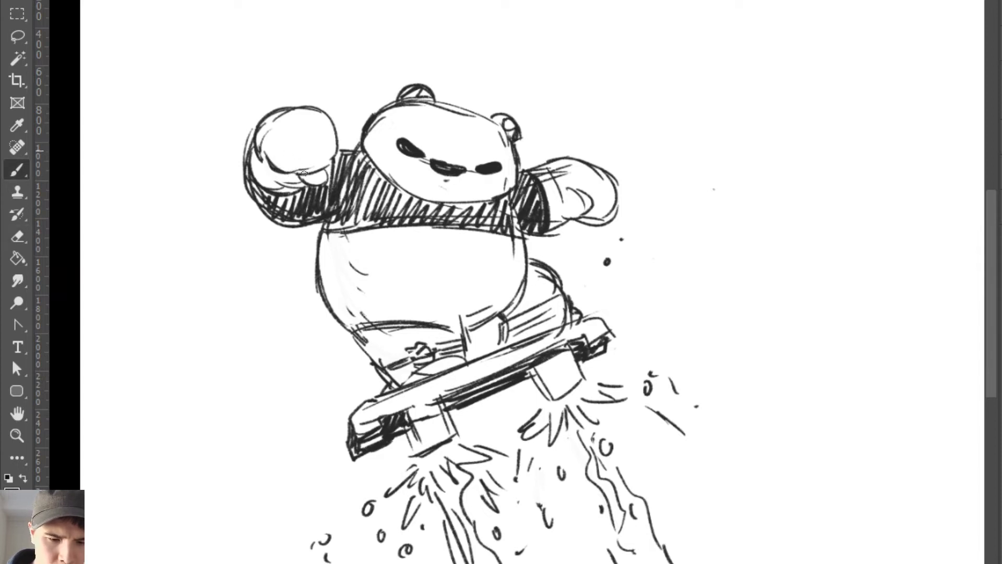
{"action": "left_click_drag", "start_coordinate": [337, 113], "coordinate": [332, 163]}
{"action": "left_click_drag", "start_coordinate": [279, 125], "coordinate": [275, 159]}
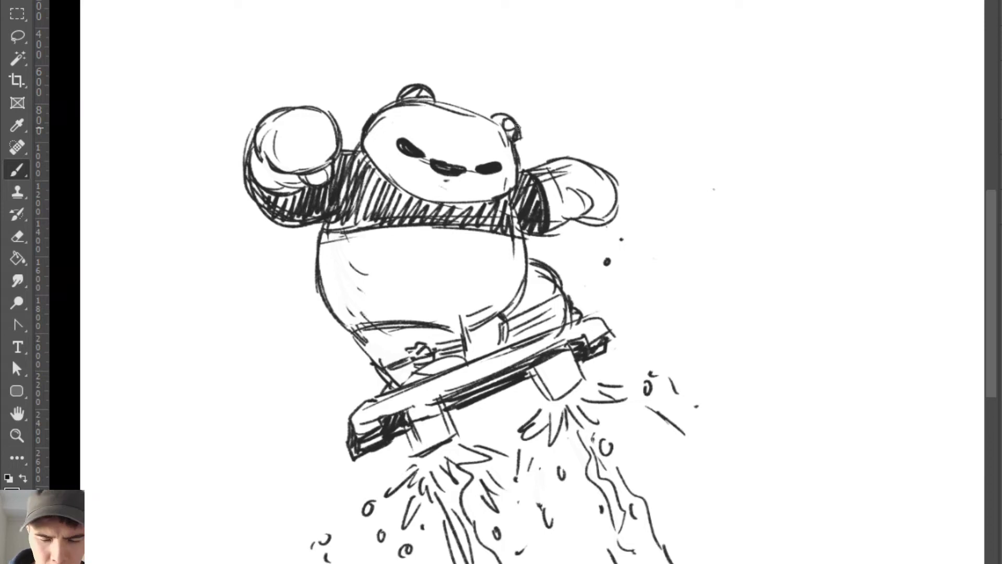
Step: Reshape the right-hand ear and fill both legs above the board with dark hatching
{"action": "left_click_drag", "start_coordinate": [490, 121], "coordinate": [514, 126]}
{"action": "mouse_move", "coordinate": [369, 353]}
{"action": "left_mouse_down"}
{"action": "mouse_move", "coordinate": [386, 327]}
{"action": "mouse_move", "coordinate": [387, 354]}
{"action": "mouse_move", "coordinate": [397, 356]}
{"action": "mouse_move", "coordinate": [415, 325]}
{"action": "mouse_move", "coordinate": [440, 341]}
{"action": "left_mouse_up"}
{"action": "mouse_move", "coordinate": [514, 307]}
{"action": "left_mouse_down"}
{"action": "mouse_move", "coordinate": [535, 270]}
{"action": "mouse_move", "coordinate": [542, 299]}
{"action": "mouse_move", "coordinate": [559, 284]}
{"action": "left_mouse_up"}
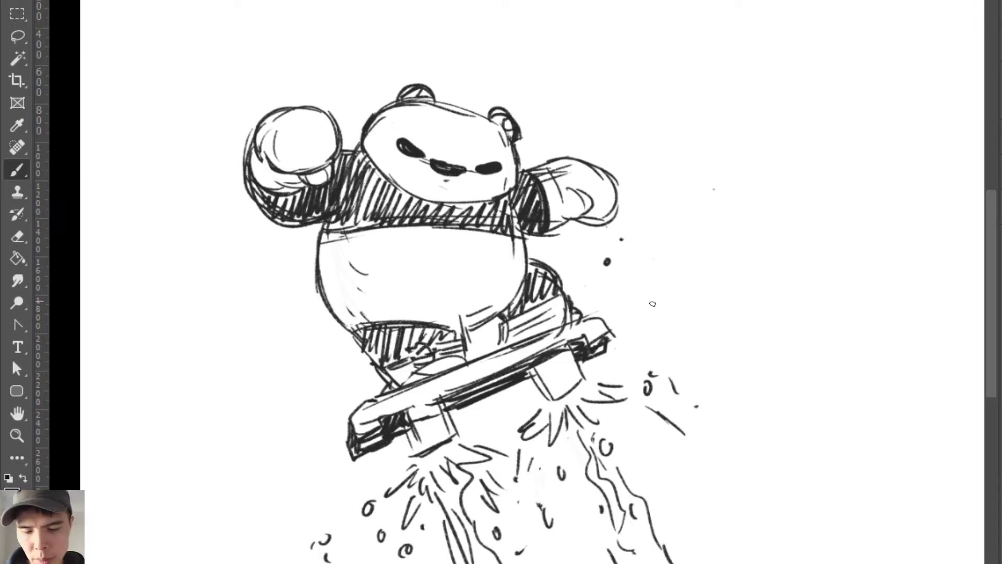
Step: Try a long curved line trailing from the board's right end
{"action": "mouse_move", "coordinate": [603, 322]}
{"action": "left_mouse_down"}
{"action": "mouse_move", "coordinate": [741, 311]}
{"action": "mouse_move", "coordinate": [901, 525]}
{"action": "left_mouse_up"}
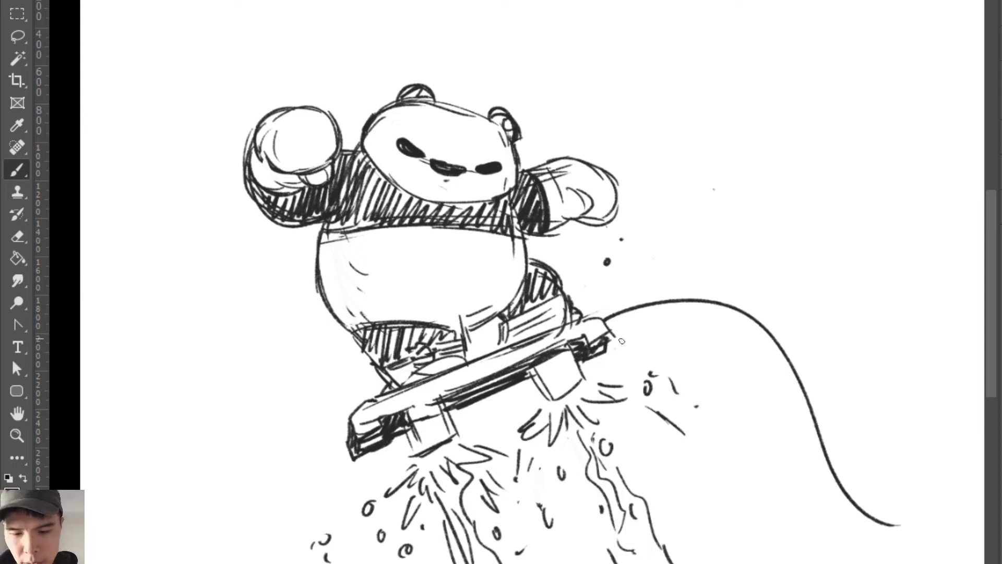
{"action": "key", "text": "ctrl+z"}
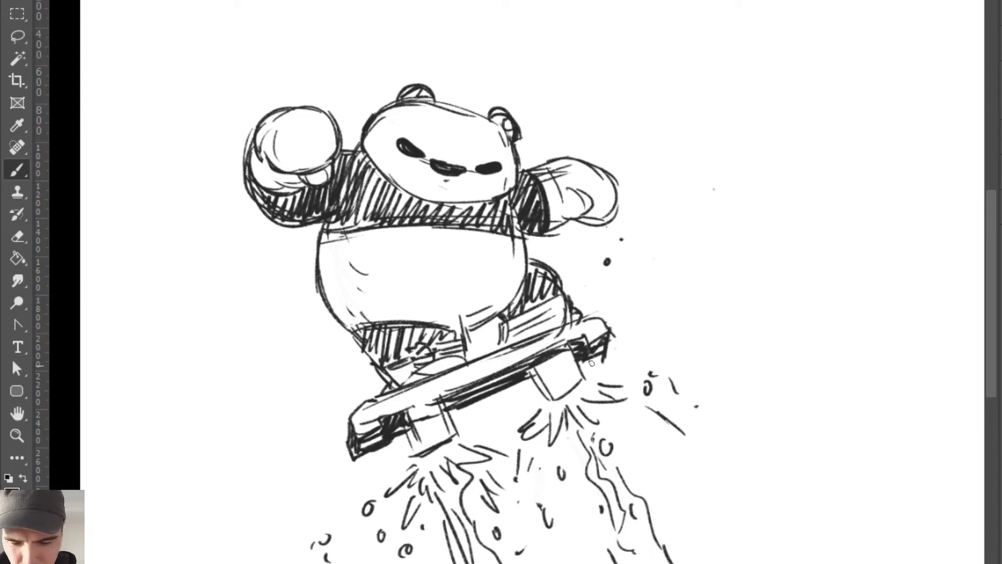
Step: Shade the board's underside with parallel strokes, strengthen the two jet nozzles and touch up the board's right tip
{"action": "mouse_move", "coordinate": [540, 383]}
{"action": "left_mouse_down"}
{"action": "mouse_move", "coordinate": [448, 419]}
{"action": "mouse_move", "coordinate": [502, 393]}
{"action": "left_mouse_up"}
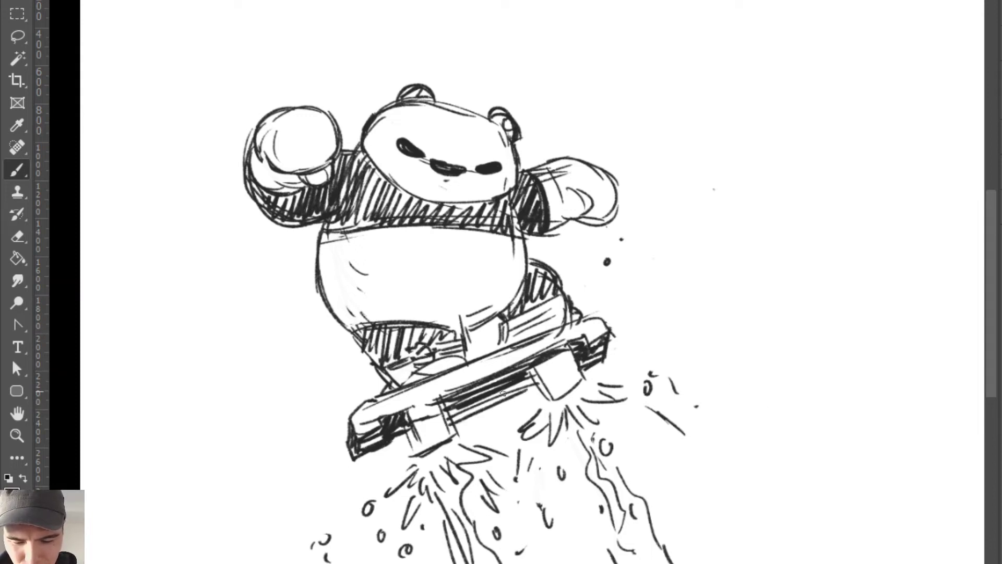
{"action": "mouse_move", "coordinate": [410, 417]}
{"action": "left_mouse_down"}
{"action": "mouse_move", "coordinate": [435, 415]}
{"action": "mouse_move", "coordinate": [448, 394]}
{"action": "mouse_move", "coordinate": [395, 415]}
{"action": "mouse_move", "coordinate": [570, 345]}
{"action": "left_mouse_up"}
{"action": "mouse_move", "coordinate": [530, 373]}
{"action": "left_mouse_down"}
{"action": "mouse_move", "coordinate": [573, 355]}
{"action": "mouse_move", "coordinate": [546, 389]}
{"action": "mouse_move", "coordinate": [511, 393]}
{"action": "left_mouse_up"}
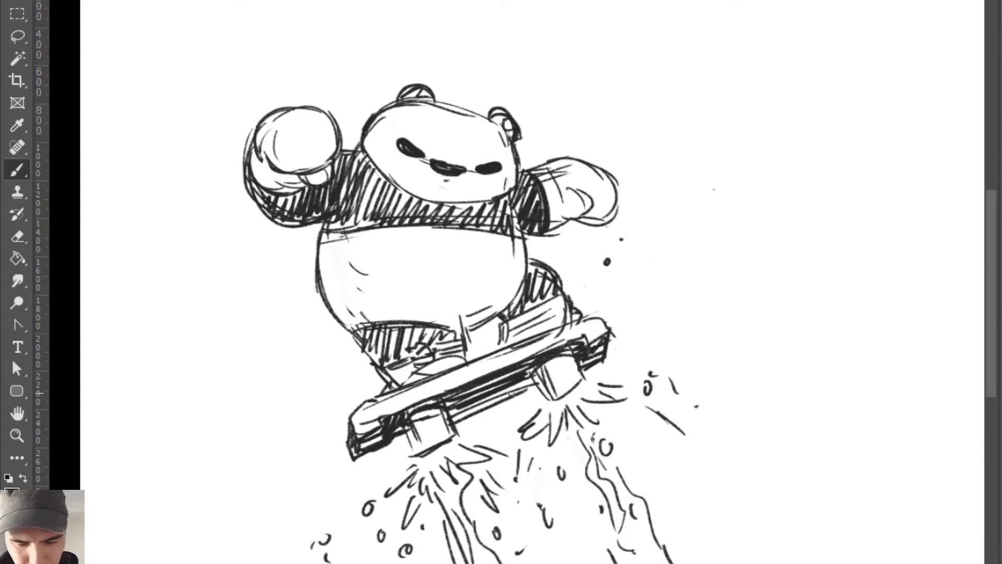
{"action": "mouse_move", "coordinate": [565, 321]}
{"action": "left_mouse_down"}
{"action": "mouse_move", "coordinate": [603, 308]}
{"action": "mouse_move", "coordinate": [581, 314]}
{"action": "left_mouse_up"}
{"action": "key", "text": "e"}
{"action": "key", "text": "b"}
Step: Try a short arching curve from the board's left end
{"action": "left_click_drag", "start_coordinate": [345, 426], "coordinate": [188, 465]}
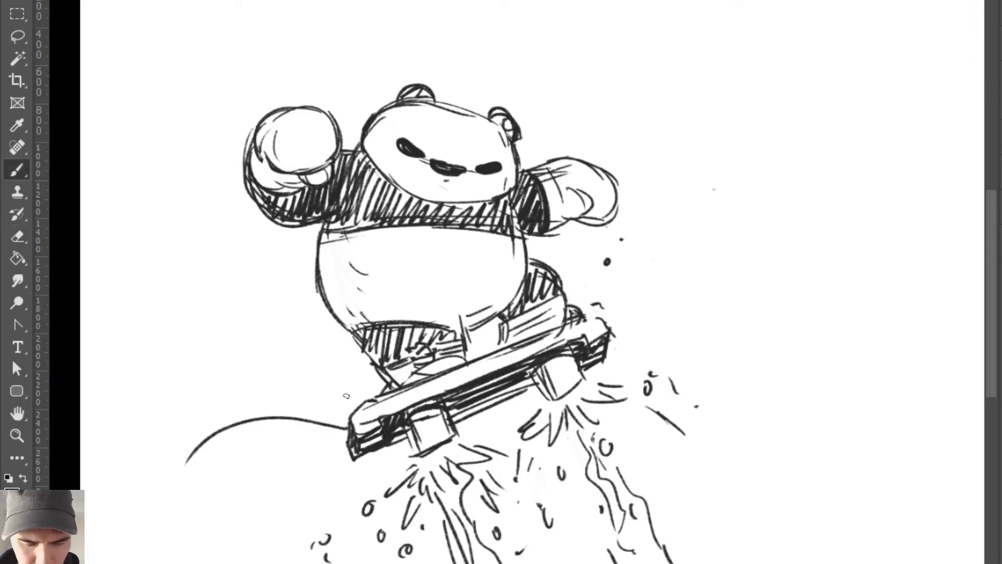
{"action": "key", "text": "ctrl+z"}
Step: Move the whole sketch up and to the right on the canvas
{"action": "key", "text": "v"}
{"action": "mouse_move", "coordinate": [498, 373]}
{"action": "left_mouse_down"}
{"action": "mouse_move", "coordinate": [629, 324]}
{"action": "mouse_move", "coordinate": [214, 563]}
{"action": "left_mouse_up"}
{"action": "key", "text": "b"}
{"action": "key", "text": "ctrl+z"}
{"action": "left_click_drag", "start_coordinate": [450, 377], "coordinate": [251, 563]}
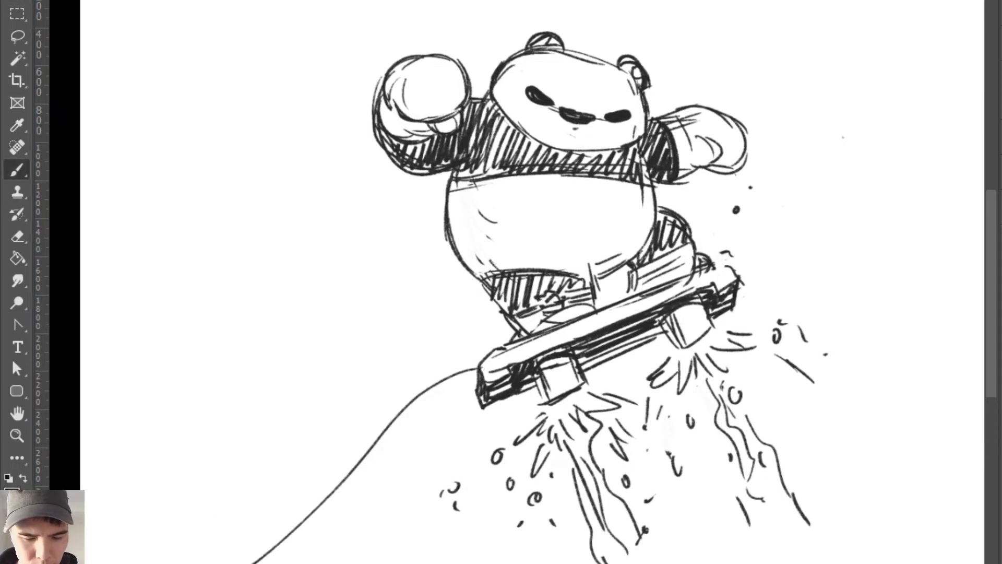
{"action": "key", "text": "ctrl+z"}
Step: Draw a curved hose from the board's left end down off the view and add ring lines along it
{"action": "mouse_move", "coordinate": [479, 369]}
{"action": "left_mouse_down"}
{"action": "mouse_move", "coordinate": [422, 389]}
{"action": "mouse_move", "coordinate": [311, 563]}
{"action": "left_mouse_up"}
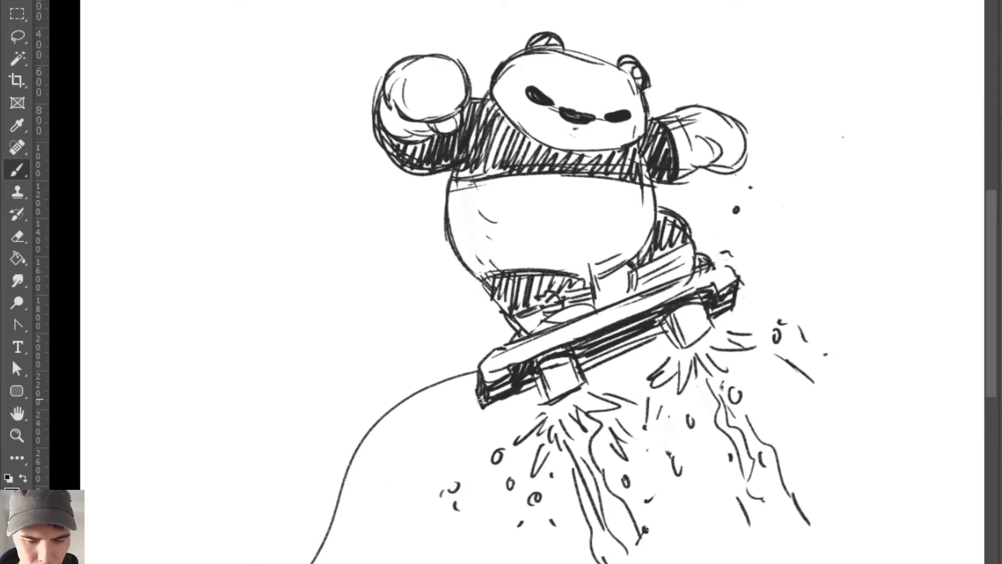
{"action": "mouse_move", "coordinate": [481, 400]}
{"action": "left_mouse_down"}
{"action": "mouse_move", "coordinate": [389, 487]}
{"action": "mouse_move", "coordinate": [348, 563]}
{"action": "left_mouse_up"}
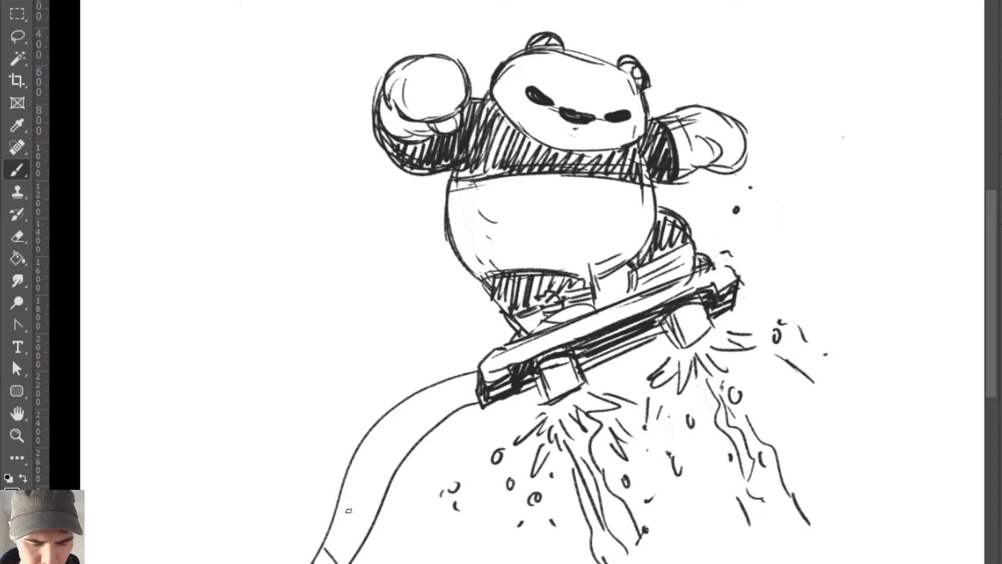
{"action": "left_click_drag", "start_coordinate": [332, 505], "coordinate": [365, 538]}
{"action": "left_click_drag", "start_coordinate": [346, 488], "coordinate": [370, 518]}
{"action": "left_click_drag", "start_coordinate": [365, 436], "coordinate": [395, 474]}
{"action": "left_click_drag", "start_coordinate": [384, 419], "coordinate": [404, 455]}
{"action": "mouse_move", "coordinate": [412, 401]}
{"action": "left_mouse_down"}
{"action": "mouse_move", "coordinate": [425, 436]}
{"action": "mouse_move", "coordinate": [445, 421]}
{"action": "left_mouse_up"}
{"action": "left_click_drag", "start_coordinate": [447, 383], "coordinate": [458, 414]}
Step: Clean up the joint between the hose and the board's left end and redraw the hose contour and coupling
{"action": "key", "text": "e"}
{"action": "mouse_move", "coordinate": [478, 372]}
{"action": "left_mouse_down"}
{"action": "mouse_move", "coordinate": [482, 415]}
{"action": "mouse_move", "coordinate": [476, 408]}
{"action": "mouse_move", "coordinate": [388, 500]}
{"action": "mouse_move", "coordinate": [437, 418]}
{"action": "left_mouse_up"}
{"action": "key", "text": "b"}
{"action": "key", "text": "e"}
{"action": "key", "text": "b"}
{"action": "mouse_move", "coordinate": [394, 465]}
{"action": "left_mouse_down"}
{"action": "mouse_move", "coordinate": [473, 408]}
{"action": "mouse_move", "coordinate": [374, 519]}
{"action": "left_mouse_up"}
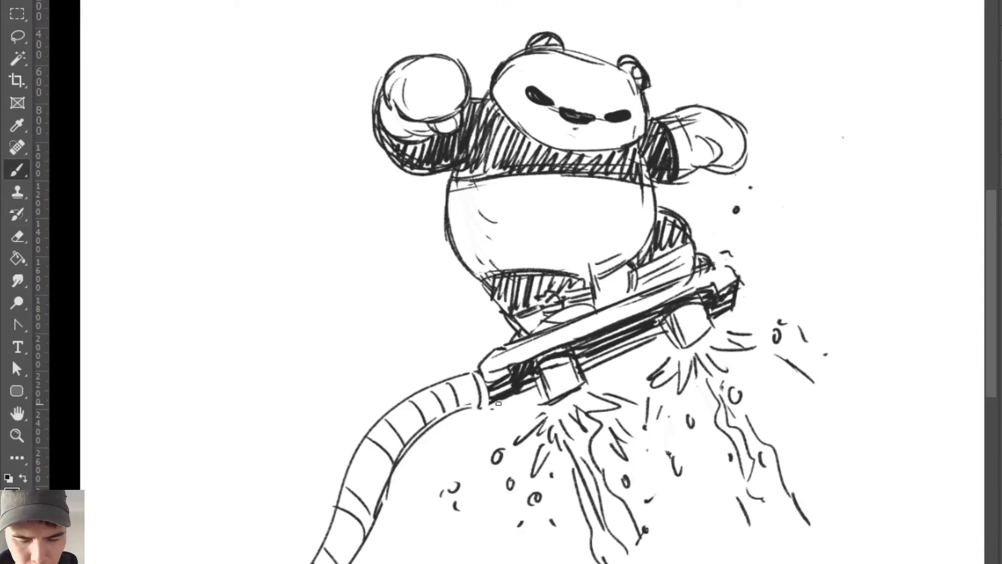
{"action": "mouse_move", "coordinate": [511, 396]}
{"action": "left_mouse_down"}
{"action": "mouse_move", "coordinate": [505, 414]}
{"action": "mouse_move", "coordinate": [477, 379]}
{"action": "mouse_move", "coordinate": [483, 433]}
{"action": "left_mouse_up"}
{"action": "key", "text": "e"}
{"action": "key", "text": "b"}
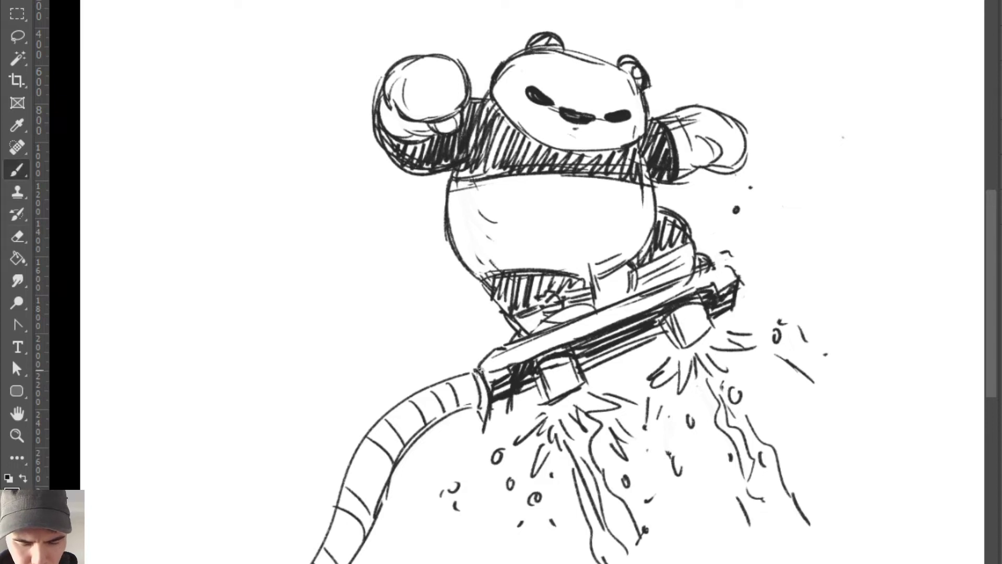
Step: Try to narrow the hose near the board by erasing its end and redrawing the contours and coupling
{"action": "key", "text": "e"}
{"action": "mouse_move", "coordinate": [476, 370]}
{"action": "left_mouse_down"}
{"action": "mouse_move", "coordinate": [437, 378]}
{"action": "mouse_move", "coordinate": [464, 389]}
{"action": "mouse_move", "coordinate": [415, 394]}
{"action": "mouse_move", "coordinate": [486, 394]}
{"action": "left_mouse_up"}
{"action": "left_click", "coordinate": [488, 387]}
{"action": "key", "text": "b"}
{"action": "mouse_move", "coordinate": [420, 436]}
{"action": "left_mouse_down"}
{"action": "mouse_move", "coordinate": [484, 411]}
{"action": "mouse_move", "coordinate": [458, 387]}
{"action": "mouse_move", "coordinate": [469, 412]}
{"action": "left_mouse_up"}
{"action": "left_click_drag", "start_coordinate": [480, 385], "coordinate": [475, 420]}
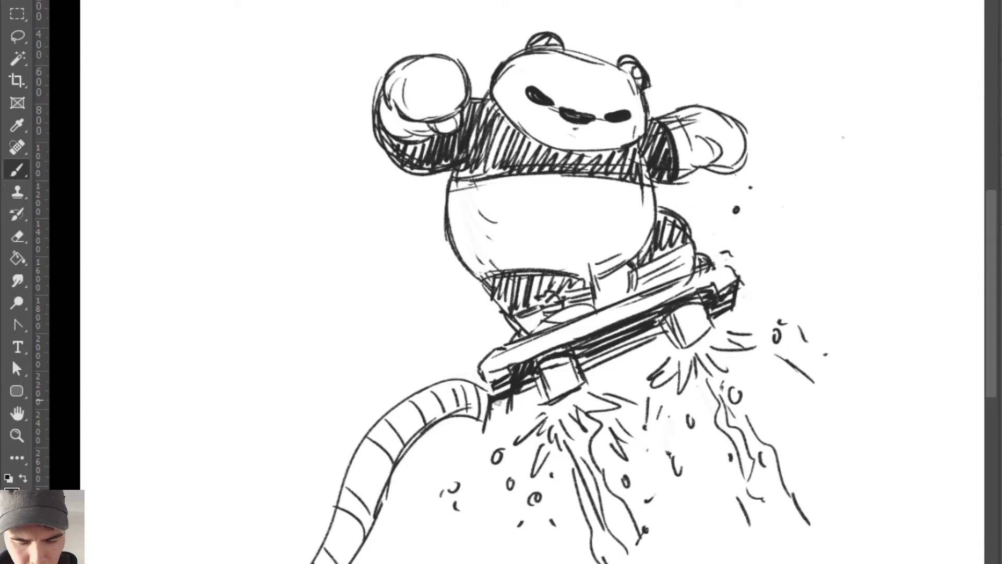
Step: Try erasing the corner beneath the board's left end and redrawing the hose connector with short vertical strokes
{"action": "key", "text": "e"}
{"action": "mouse_move", "coordinate": [493, 386]}
{"action": "left_mouse_down"}
{"action": "mouse_move", "coordinate": [483, 434]}
{"action": "mouse_move", "coordinate": [491, 423]}
{"action": "mouse_move", "coordinate": [514, 424]}
{"action": "left_mouse_up"}
{"action": "key", "text": "b"}
{"action": "mouse_move", "coordinate": [511, 398]}
{"action": "left_mouse_down"}
{"action": "mouse_move", "coordinate": [501, 432]}
{"action": "mouse_move", "coordinate": [507, 427]}
{"action": "left_mouse_up"}
{"action": "left_click_drag", "start_coordinate": [498, 389], "coordinate": [495, 429]}
Step: Undo the recent edits to the hose joint
{"action": "key", "text": "ctrl+z"}
{"action": "key", "text": "ctrl+z"}
{"action": "key", "text": "ctrl+z"}
{"action": "key", "text": "ctrl+z"}
{"action": "key", "text": "ctrl+z"}
{"action": "key", "text": "ctrl+z"}
{"action": "key", "text": "ctrl+z"}
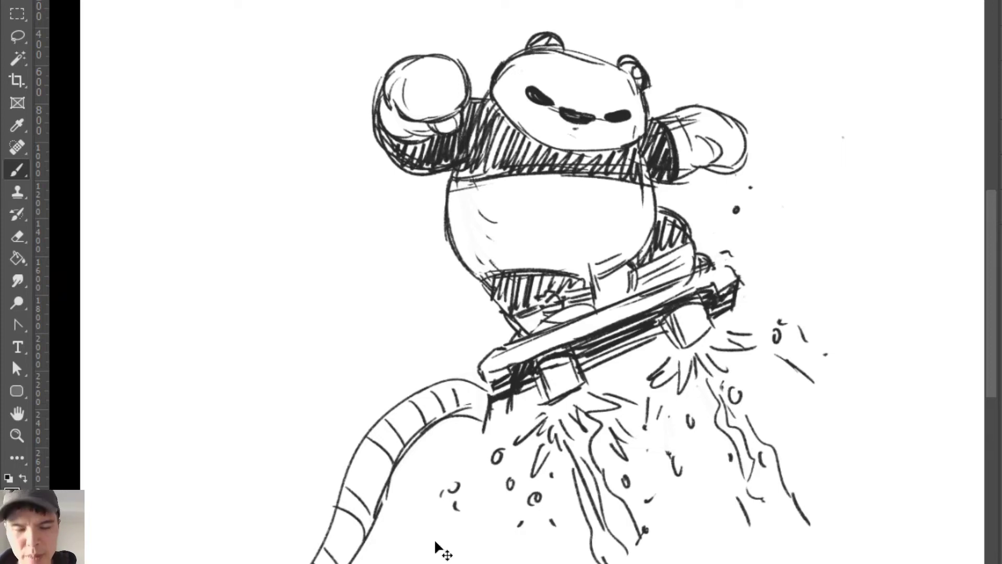
{"action": "key", "text": "ctrl+z"}
{"action": "key", "text": "ctrl+z"}
{"action": "key", "text": "ctrl+z"}
{"action": "key", "text": "ctrl+z"}
{"action": "key", "text": "ctrl+z"}
{"action": "key", "text": "ctrl+z"}
{"action": "key", "text": "ctrl+z"}
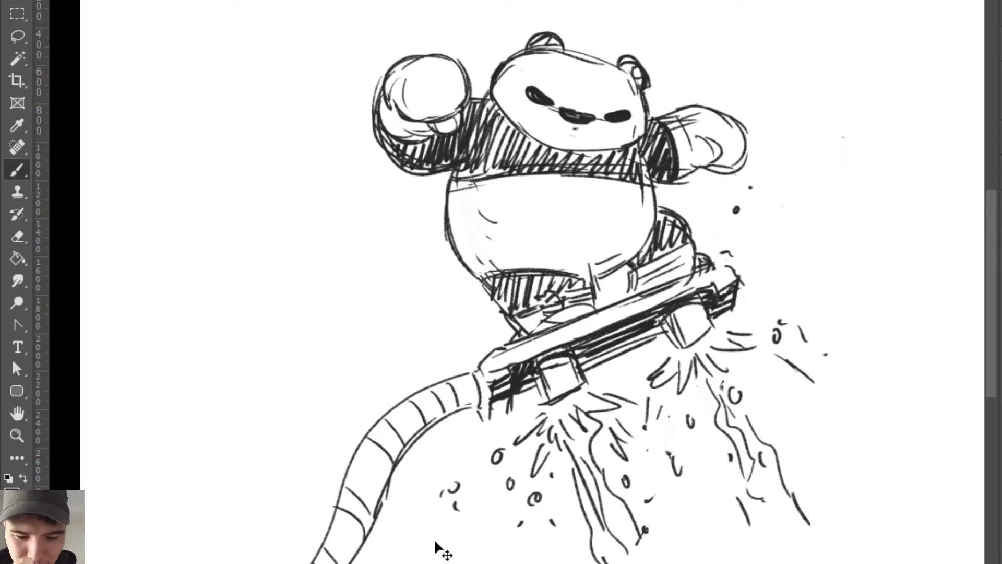
Step: Erase the ringed hose running from the board's left end with a larger eraser
{"action": "key", "text": "e"}
{"action": "mouse_move", "coordinate": [472, 360]}
{"action": "left_mouse_down"}
{"action": "mouse_move", "coordinate": [475, 416]}
{"action": "mouse_move", "coordinate": [482, 414]}
{"action": "mouse_move", "coordinate": [468, 361]}
{"action": "mouse_move", "coordinate": [417, 451]}
{"action": "mouse_move", "coordinate": [430, 387]}
{"action": "left_mouse_up"}
{"action": "left_click_drag", "start_coordinate": [361, 446], "coordinate": [345, 488]}
{"action": "key", "text": "b"}
{"action": "right_click", "coordinate": [357, 460], "text": "alt"}
{"action": "mouse_move", "coordinate": [420, 388]}
{"action": "left_mouse_down"}
{"action": "mouse_move", "coordinate": [307, 556]}
{"action": "mouse_move", "coordinate": [394, 470]}
{"action": "mouse_move", "coordinate": [344, 543]}
{"action": "mouse_move", "coordinate": [337, 501]}
{"action": "left_mouse_up"}
{"action": "key", "text": "ctrl+z"}
{"action": "key", "text": "e"}
{"action": "right_click", "coordinate": [423, 382], "text": "alt"}
{"action": "key", "text": "b"}
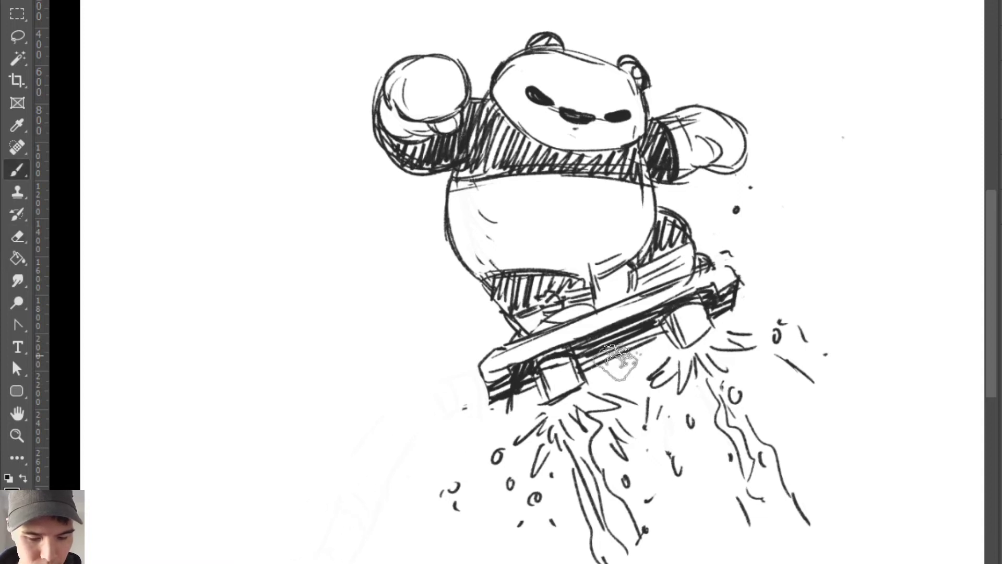
Step: Clean up the lower edge of the board's left end and darken its underside with a resized brush
{"action": "right_click", "coordinate": [610, 376], "text": "alt"}
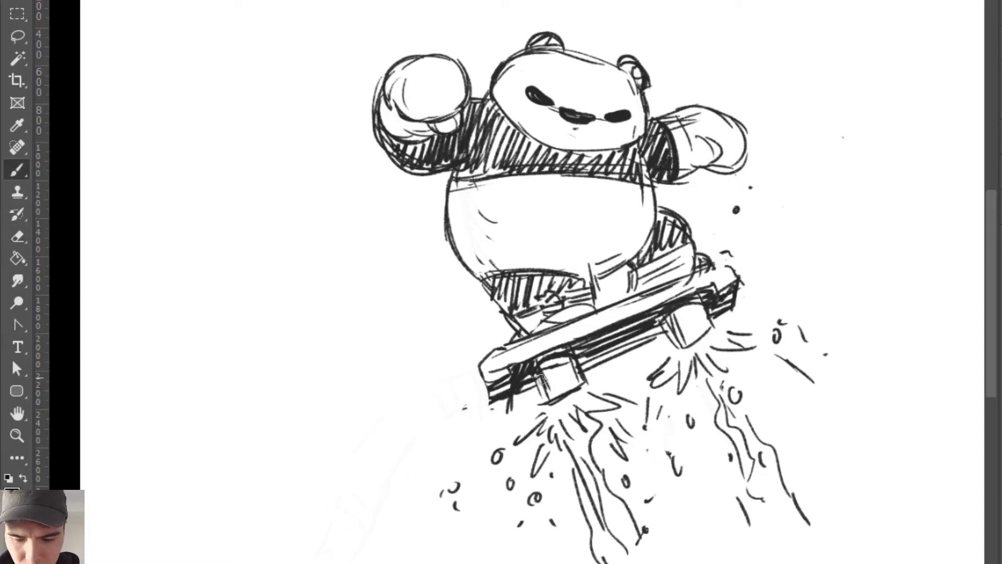
{"action": "key", "text": "e"}
{"action": "right_click", "coordinate": [510, 409], "text": "alt"}
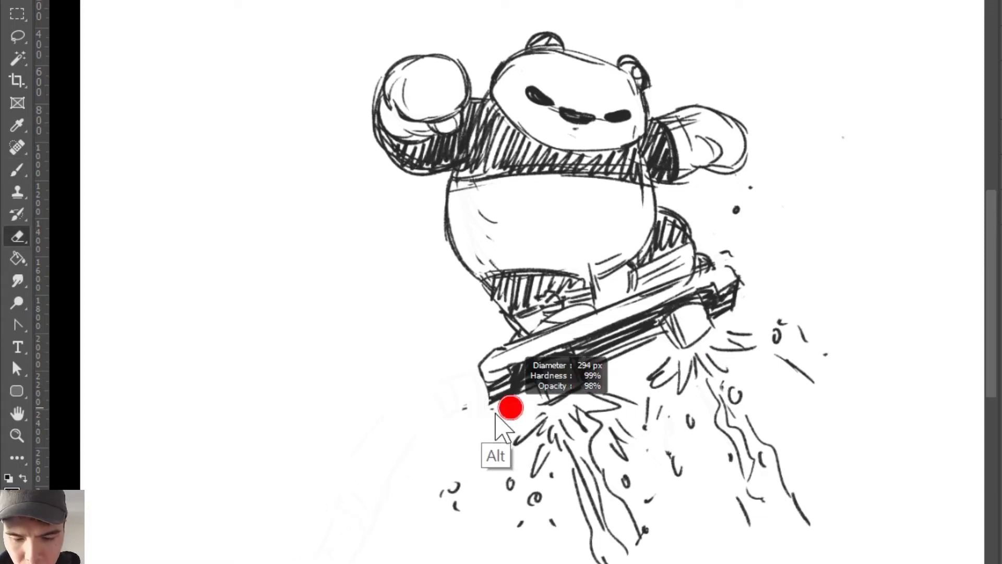
{"action": "mouse_move", "coordinate": [498, 409]}
{"action": "left_mouse_down"}
{"action": "mouse_move", "coordinate": [540, 382]}
{"action": "mouse_move", "coordinate": [522, 392]}
{"action": "left_mouse_up"}
{"action": "key", "text": "b"}
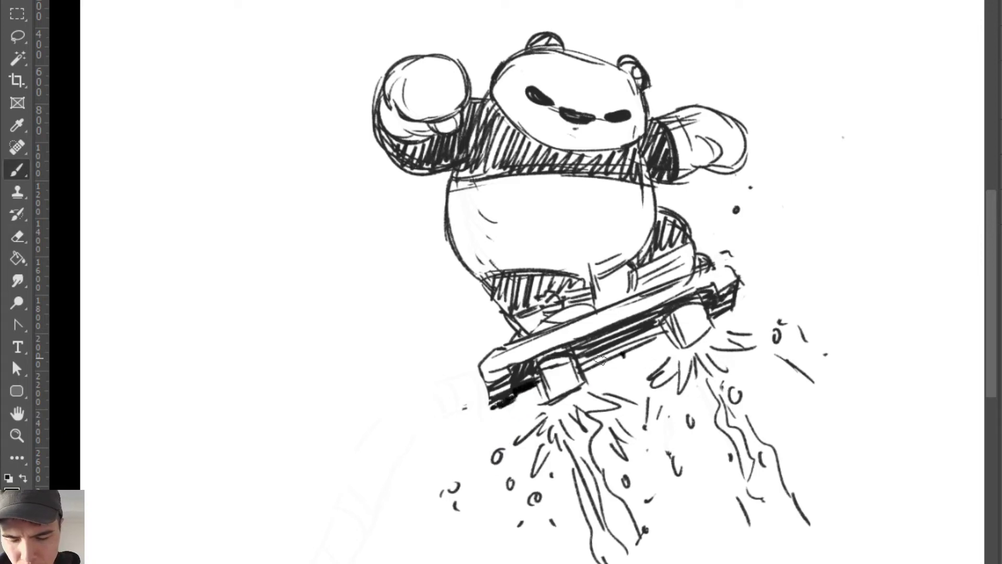
Step: Draw a ringed hose hanging beneath the middle of the board, passing behind the left water jet, with dark shading
{"action": "key", "text": "e"}
{"action": "mouse_move", "coordinate": [623, 352]}
{"action": "left_mouse_down"}
{"action": "mouse_move", "coordinate": [595, 360]}
{"action": "mouse_move", "coordinate": [642, 349]}
{"action": "mouse_move", "coordinate": [621, 399]}
{"action": "left_mouse_up"}
{"action": "key", "text": "b"}
{"action": "mouse_move", "coordinate": [602, 358]}
{"action": "left_mouse_down"}
{"action": "mouse_move", "coordinate": [634, 360]}
{"action": "mouse_move", "coordinate": [600, 394]}
{"action": "mouse_move", "coordinate": [629, 415]}
{"action": "mouse_move", "coordinate": [605, 428]}
{"action": "mouse_move", "coordinate": [606, 441]}
{"action": "mouse_move", "coordinate": [597, 432]}
{"action": "mouse_move", "coordinate": [591, 469]}
{"action": "mouse_move", "coordinate": [552, 504]}
{"action": "mouse_move", "coordinate": [551, 561]}
{"action": "left_mouse_up"}
{"action": "left_click_drag", "start_coordinate": [574, 486], "coordinate": [579, 561]}
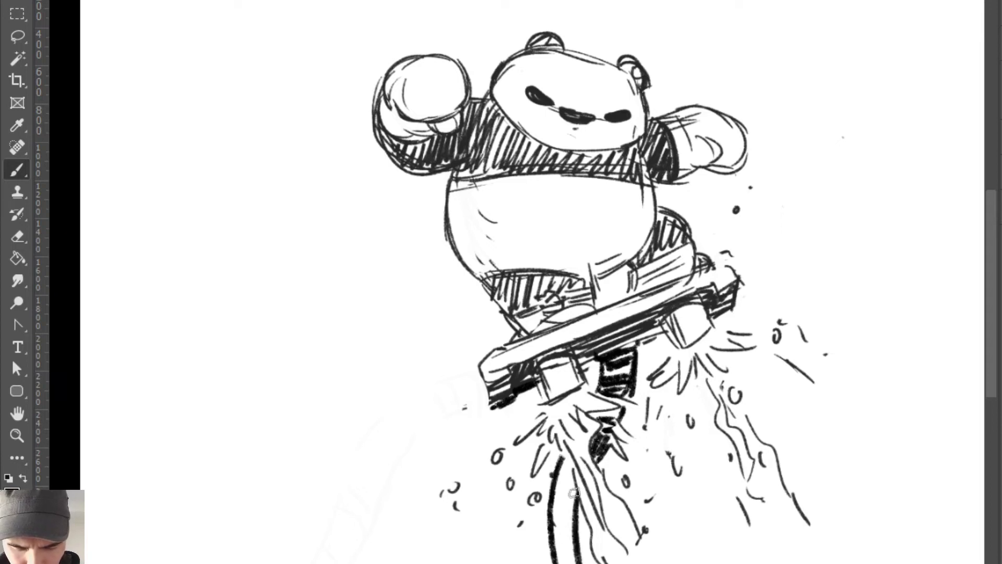
{"action": "mouse_move", "coordinate": [560, 470]}
{"action": "left_mouse_down"}
{"action": "mouse_move", "coordinate": [574, 503]}
{"action": "mouse_move", "coordinate": [561, 520]}
{"action": "mouse_move", "coordinate": [564, 561]}
{"action": "left_mouse_up"}
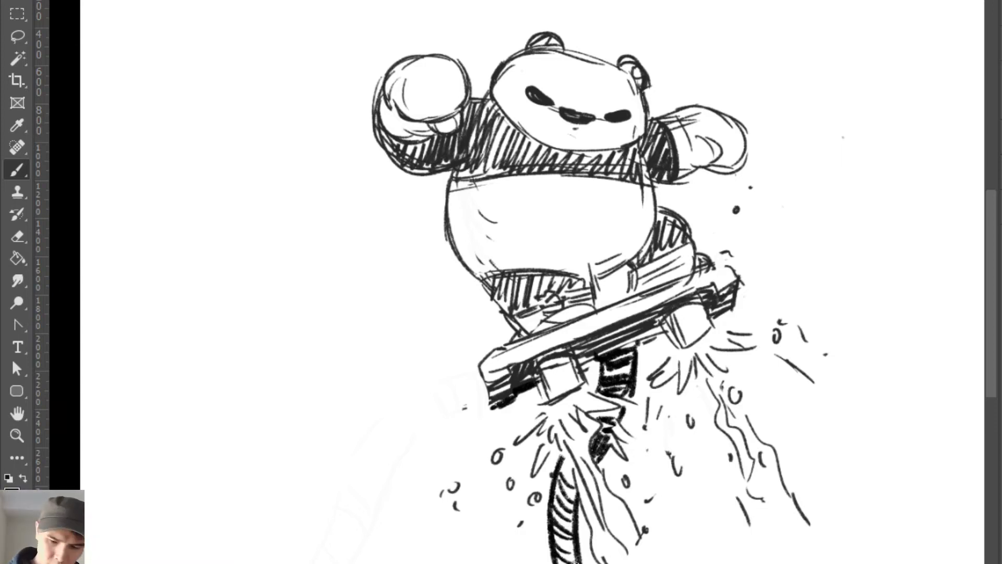
Step: Erase the left contour of the hose's lower section and redraw it further out to widen the hose
{"action": "key", "text": "e"}
{"action": "left_click_drag", "start_coordinate": [557, 499], "coordinate": [545, 561]}
{"action": "key", "text": "b"}
{"action": "left_click_drag", "start_coordinate": [563, 459], "coordinate": [540, 561]}
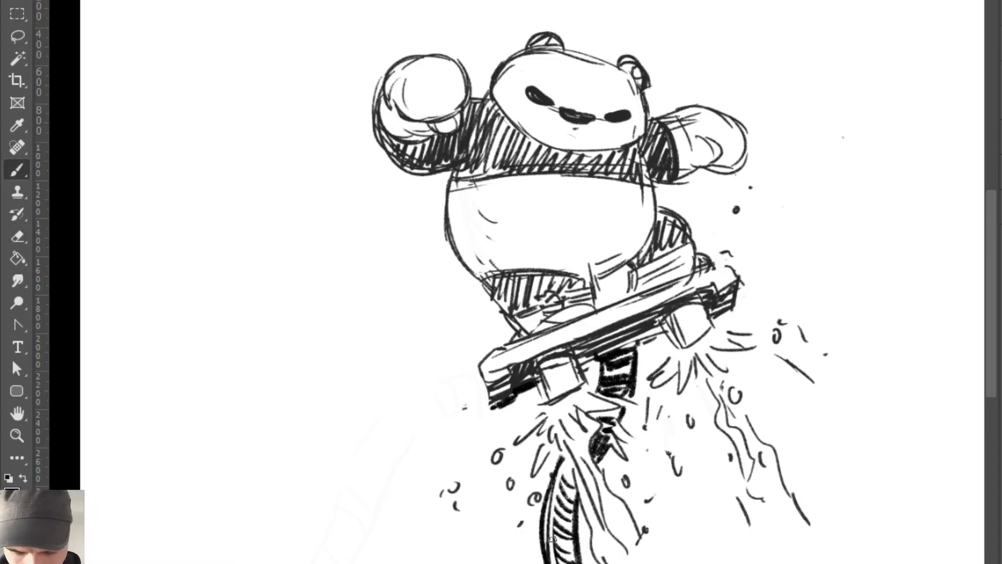
Step: Darken the lower section of the hose beneath the board with dense black strokes
{"action": "left_click_drag", "start_coordinate": [571, 488], "coordinate": [553, 548]}
{"action": "left_click_drag", "start_coordinate": [580, 505], "coordinate": [574, 554]}
{"action": "mouse_move", "coordinate": [569, 460]}
{"action": "left_mouse_down"}
{"action": "mouse_move", "coordinate": [555, 507]}
{"action": "mouse_move", "coordinate": [575, 534]}
{"action": "mouse_move", "coordinate": [561, 555]}
{"action": "left_mouse_up"}
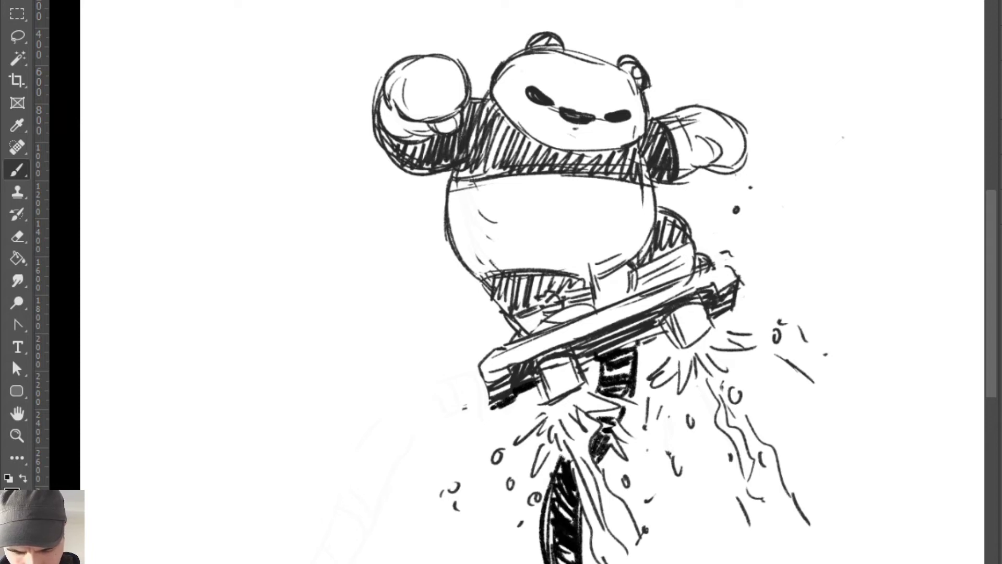
{"action": "right_click", "coordinate": [564, 556]}
{"action": "left_click", "coordinate": [711, 445]}
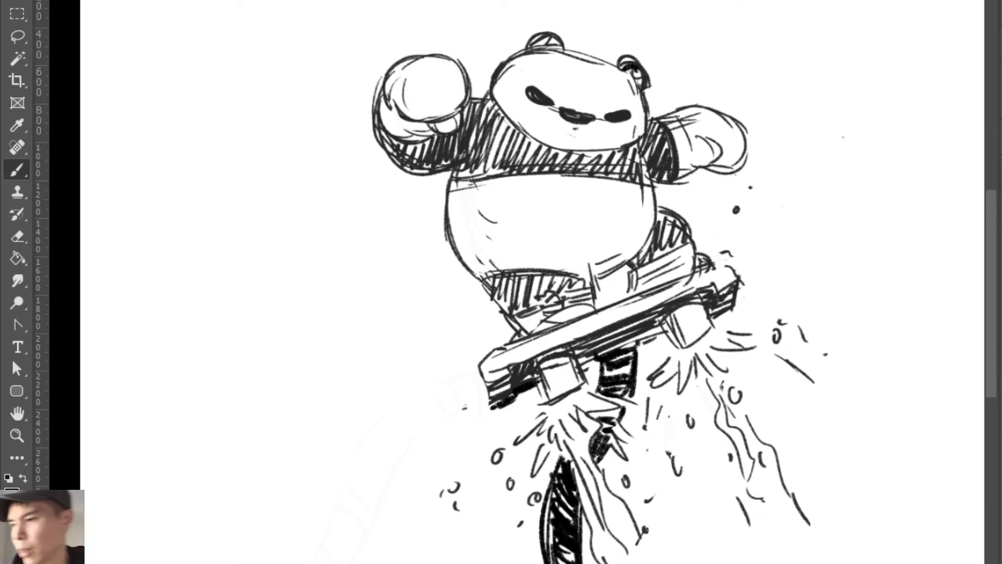
Step: Move the panda sketch to the left half of the canvas and try to erase the stray speck beside it
{"action": "key", "text": "v"}
{"action": "mouse_move", "coordinate": [664, 164]}
{"action": "left_mouse_down"}
{"action": "mouse_move", "coordinate": [454, 167]}
{"action": "mouse_move", "coordinate": [409, 140]}
{"action": "left_mouse_up"}
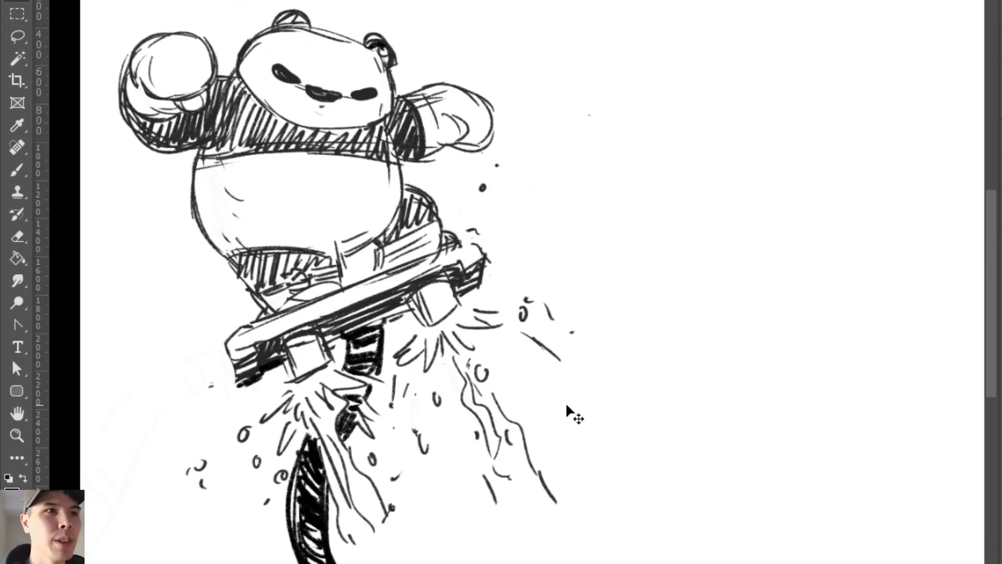
{"action": "key", "text": "e"}
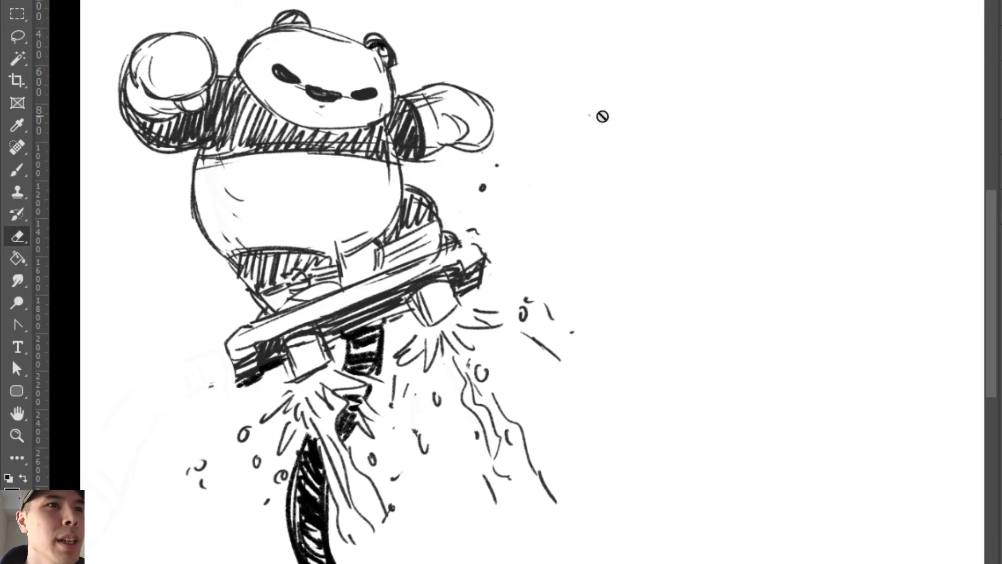
{"action": "left_click", "coordinate": [602, 115]}
{"action": "key", "text": "Return"}
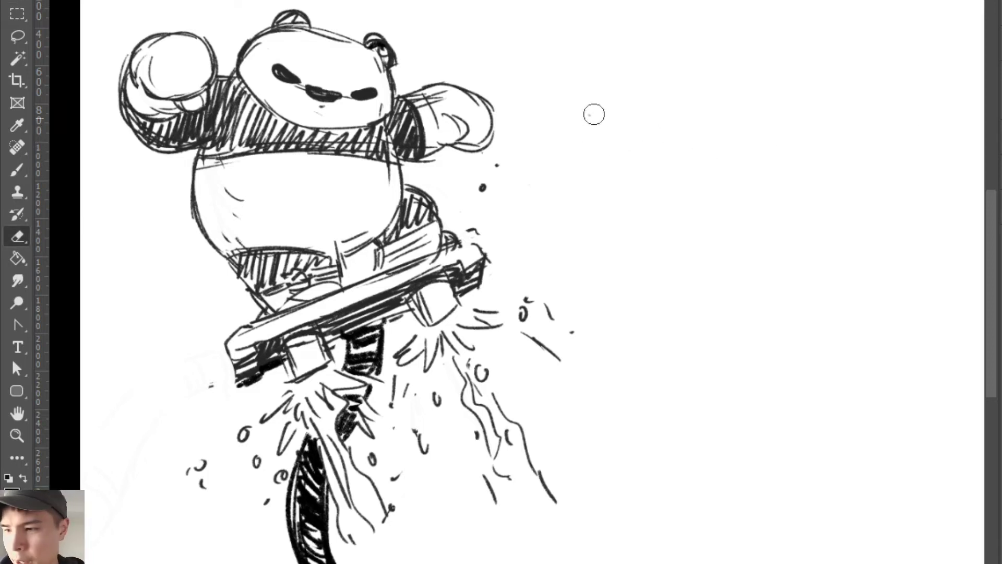
{"action": "key", "text": "b"}
{"action": "mouse_move", "coordinate": [686, 167]}
{"action": "left_mouse_down"}
{"action": "mouse_move", "coordinate": [703, 149]}
{"action": "mouse_move", "coordinate": [767, 141]}
{"action": "left_mouse_up"}
{"action": "key", "text": "ctrl+z"}
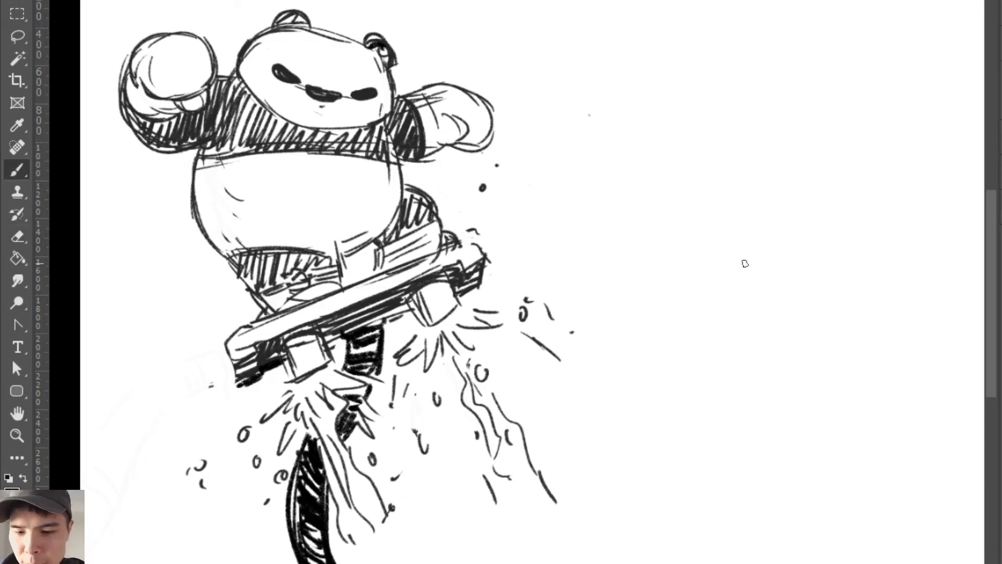
{"action": "mouse_move", "coordinate": [638, 179]}
{"action": "left_mouse_down"}
{"action": "mouse_move", "coordinate": [599, 246]}
{"action": "mouse_move", "coordinate": [626, 290]}
{"action": "left_mouse_up"}
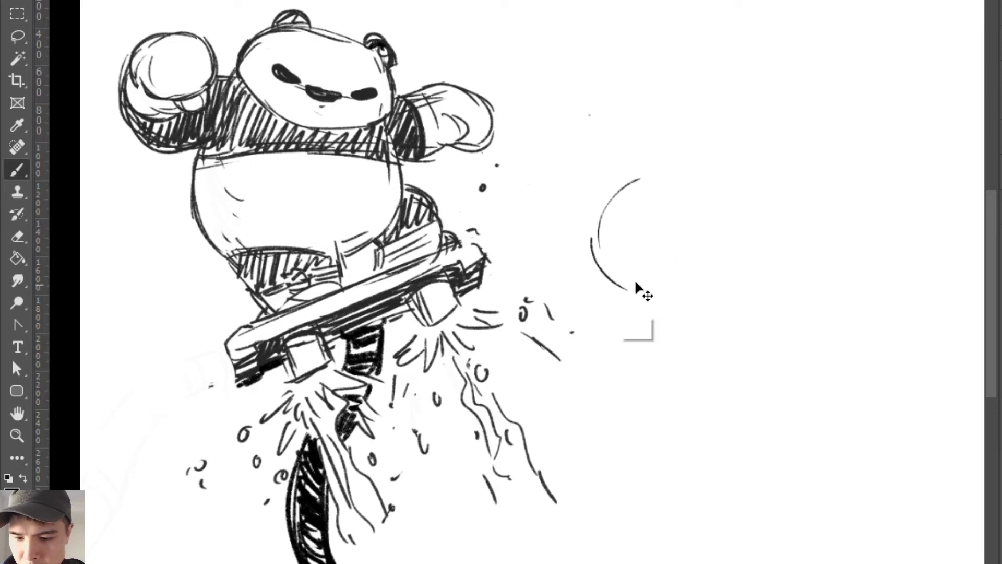
{"action": "key", "text": "ctrl+z"}
{"action": "key", "text": "ctrl+z"}
Step: Sketch an otter's head beside the panda, with a rounded outline, solid black nose and eyes, small ears, mouth and whiskers
{"action": "mouse_move", "coordinate": [679, 162]}
{"action": "left_mouse_down"}
{"action": "mouse_move", "coordinate": [632, 178]}
{"action": "mouse_move", "coordinate": [726, 169]}
{"action": "mouse_move", "coordinate": [751, 193]}
{"action": "left_mouse_up"}
{"action": "left_click_drag", "start_coordinate": [618, 193], "coordinate": [614, 222]}
{"action": "mouse_move", "coordinate": [694, 182]}
{"action": "left_mouse_down"}
{"action": "mouse_move", "coordinate": [673, 187]}
{"action": "mouse_move", "coordinate": [699, 190]}
{"action": "mouse_move", "coordinate": [673, 192]}
{"action": "left_mouse_up"}
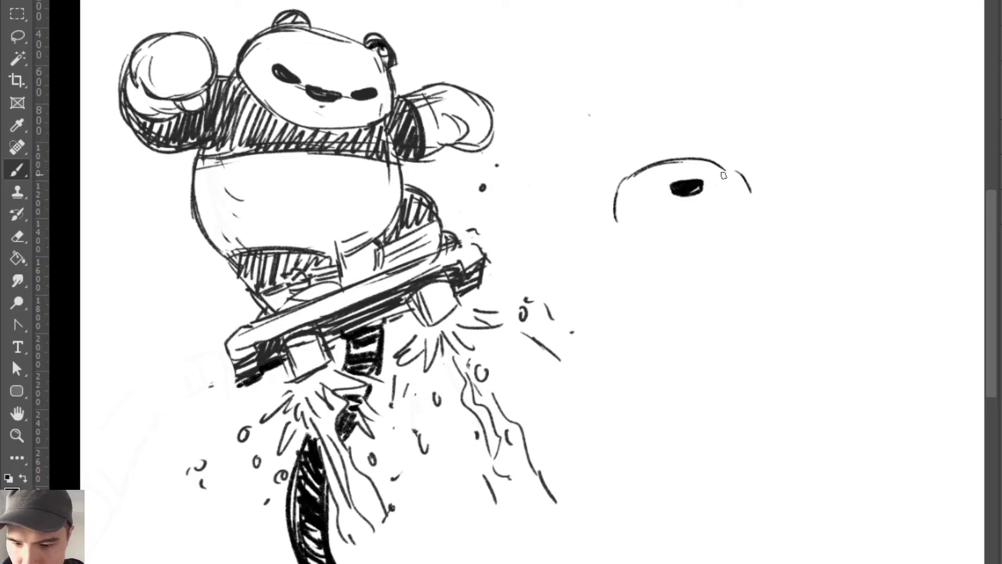
{"action": "left_click_drag", "start_coordinate": [730, 176], "coordinate": [714, 182]}
{"action": "mouse_move", "coordinate": [653, 187]}
{"action": "left_mouse_down"}
{"action": "mouse_move", "coordinate": [634, 186]}
{"action": "mouse_move", "coordinate": [645, 166]}
{"action": "left_mouse_up"}
{"action": "left_click_drag", "start_coordinate": [708, 157], "coordinate": [758, 174]}
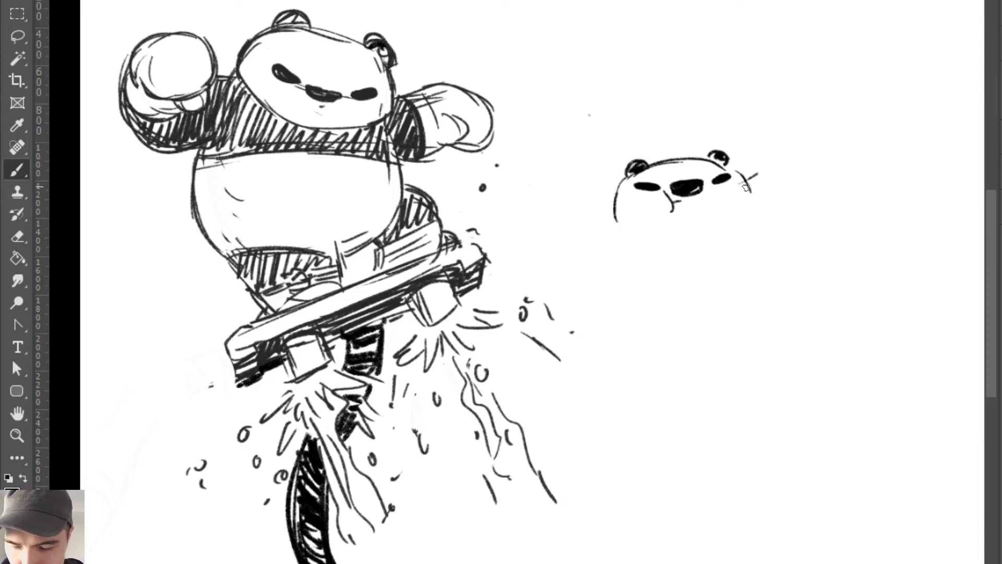
{"action": "left_click_drag", "start_coordinate": [629, 196], "coordinate": [605, 197]}
{"action": "left_click_drag", "start_coordinate": [636, 203], "coordinate": [614, 217]}
{"action": "left_click_drag", "start_coordinate": [615, 208], "coordinate": [610, 231]}
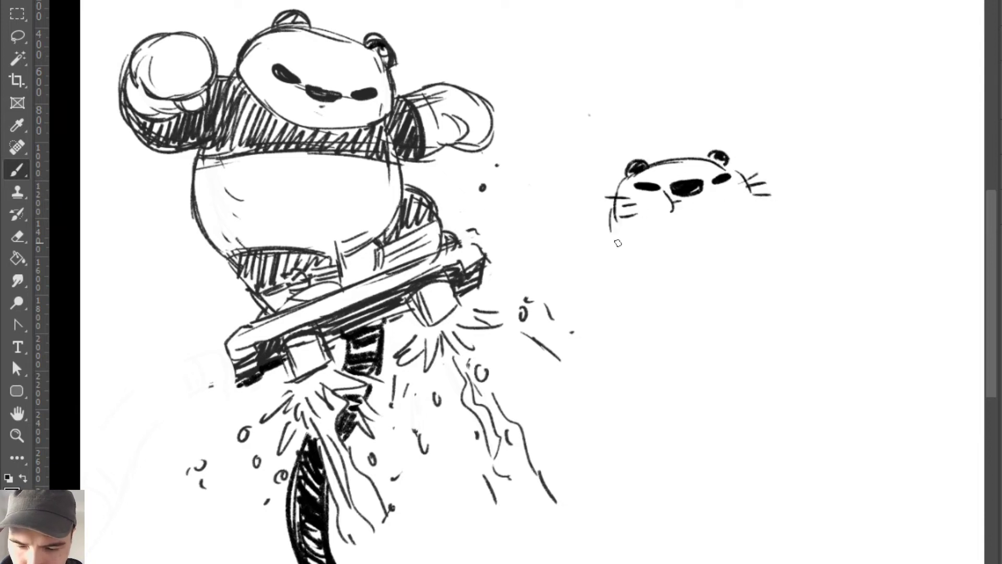
Step: Sketch the otter's round body floating on its back, with both front paws, the near arm and ripples beside the head
{"action": "left_click_drag", "start_coordinate": [679, 225], "coordinate": [778, 192]}
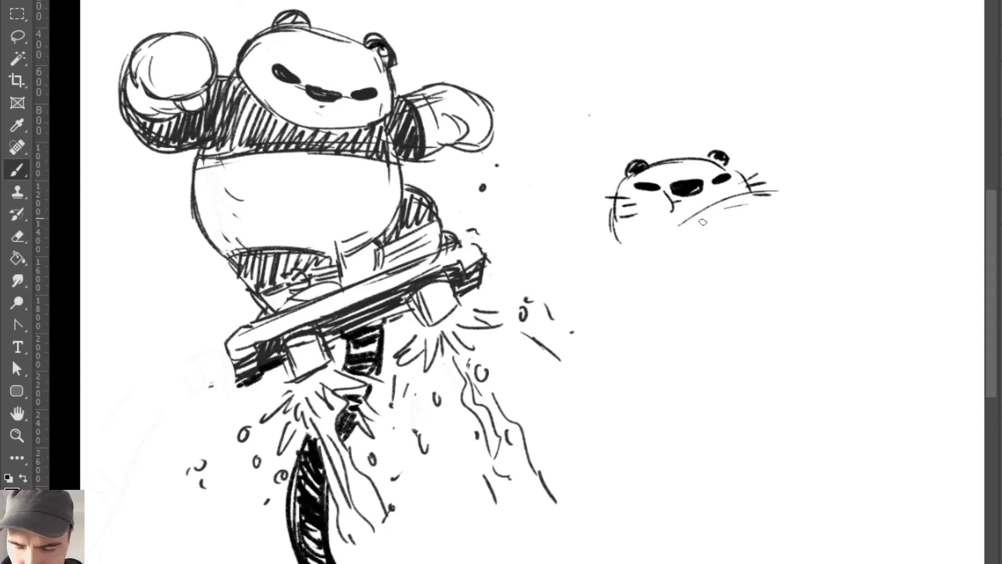
{"action": "mouse_move", "coordinate": [713, 209]}
{"action": "left_mouse_down"}
{"action": "mouse_move", "coordinate": [830, 210]}
{"action": "mouse_move", "coordinate": [872, 255]}
{"action": "left_mouse_up"}
{"action": "left_click_drag", "start_coordinate": [846, 224], "coordinate": [881, 279]}
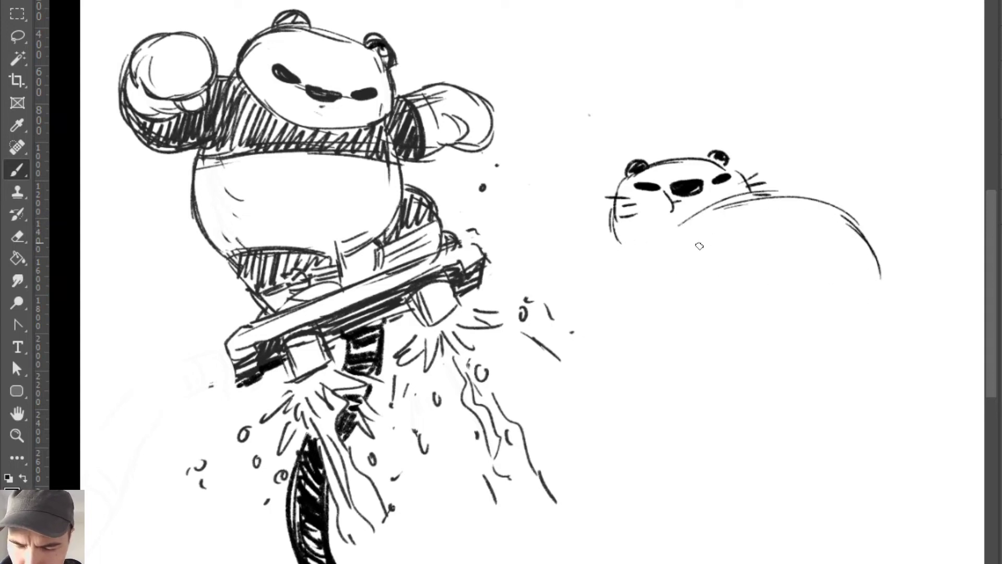
{"action": "mouse_move", "coordinate": [683, 238]}
{"action": "left_mouse_down"}
{"action": "mouse_move", "coordinate": [738, 248]}
{"action": "mouse_move", "coordinate": [733, 238]}
{"action": "left_mouse_up"}
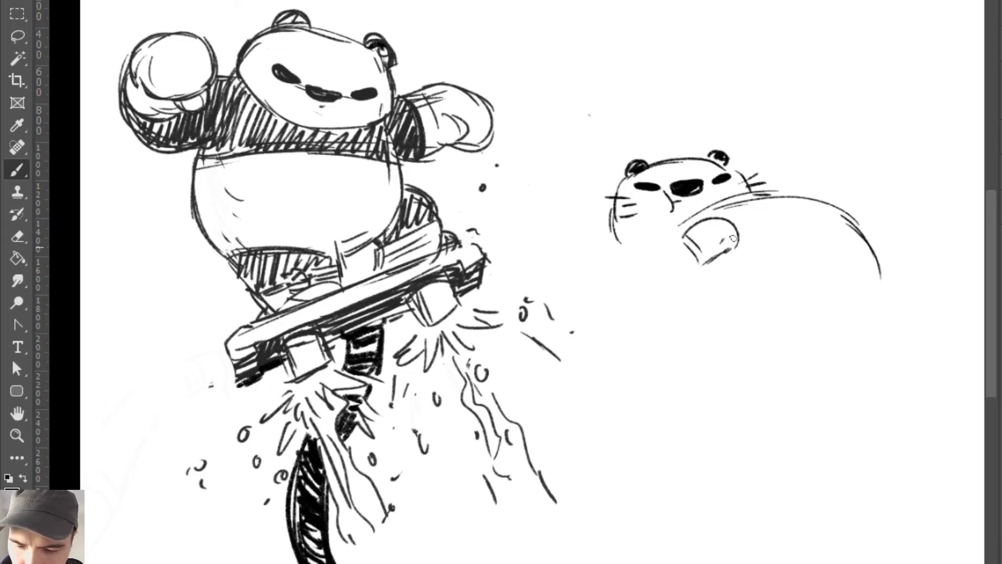
{"action": "mouse_move", "coordinate": [777, 195]}
{"action": "left_mouse_down"}
{"action": "mouse_move", "coordinate": [814, 207]}
{"action": "mouse_move", "coordinate": [798, 184]}
{"action": "mouse_move", "coordinate": [778, 195]}
{"action": "left_mouse_up"}
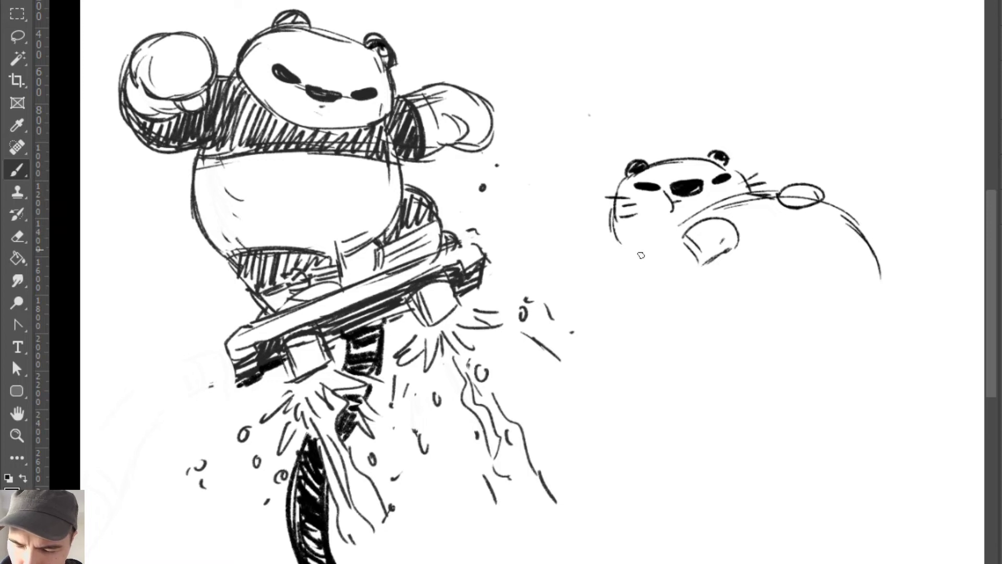
{"action": "mouse_move", "coordinate": [641, 255]}
{"action": "left_mouse_down"}
{"action": "mouse_move", "coordinate": [642, 245]}
{"action": "mouse_move", "coordinate": [621, 245]}
{"action": "mouse_move", "coordinate": [613, 232]}
{"action": "mouse_move", "coordinate": [647, 244]}
{"action": "mouse_move", "coordinate": [562, 246]}
{"action": "mouse_move", "coordinate": [635, 264]}
{"action": "mouse_move", "coordinate": [649, 257]}
{"action": "mouse_move", "coordinate": [722, 322]}
{"action": "mouse_move", "coordinate": [769, 338]}
{"action": "mouse_move", "coordinate": [849, 325]}
{"action": "mouse_move", "coordinate": [894, 343]}
{"action": "left_mouse_up"}
{"action": "key", "text": "ctrl"}
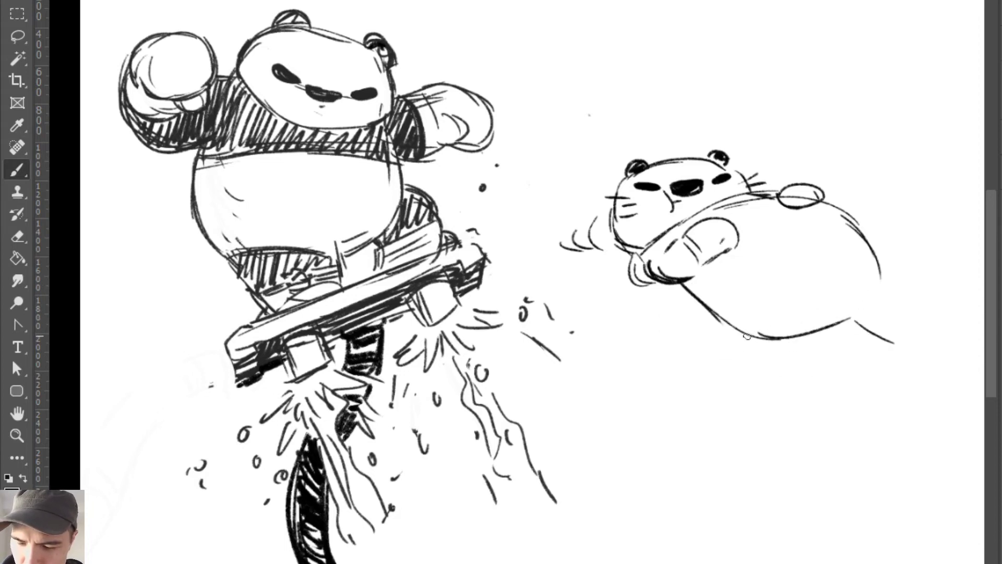
Step: Draw a hatched oval hind foot at the belly's lower edge, and hatch the near arm and the chest band
{"action": "left_click_drag", "start_coordinate": [746, 335], "coordinate": [824, 339]}
{"action": "key", "text": "ctrl+z"}
{"action": "mouse_move", "coordinate": [745, 334]}
{"action": "left_mouse_down"}
{"action": "mouse_move", "coordinate": [830, 341]}
{"action": "mouse_move", "coordinate": [785, 365]}
{"action": "left_mouse_up"}
{"action": "mouse_move", "coordinate": [750, 334]}
{"action": "left_mouse_down"}
{"action": "mouse_move", "coordinate": [812, 364]}
{"action": "mouse_move", "coordinate": [821, 339]}
{"action": "mouse_move", "coordinate": [758, 323]}
{"action": "left_mouse_up"}
{"action": "mouse_move", "coordinate": [782, 310]}
{"action": "left_mouse_down"}
{"action": "mouse_move", "coordinate": [756, 339]}
{"action": "mouse_move", "coordinate": [803, 339]}
{"action": "mouse_move", "coordinate": [829, 360]}
{"action": "left_mouse_up"}
{"action": "mouse_move", "coordinate": [651, 250]}
{"action": "left_mouse_down"}
{"action": "mouse_move", "coordinate": [673, 235]}
{"action": "mouse_move", "coordinate": [655, 266]}
{"action": "mouse_move", "coordinate": [679, 271]}
{"action": "mouse_move", "coordinate": [694, 261]}
{"action": "left_mouse_up"}
{"action": "mouse_move", "coordinate": [696, 209]}
{"action": "left_mouse_down"}
{"action": "mouse_move", "coordinate": [764, 206]}
{"action": "mouse_move", "coordinate": [751, 214]}
{"action": "mouse_move", "coordinate": [781, 201]}
{"action": "left_mouse_up"}
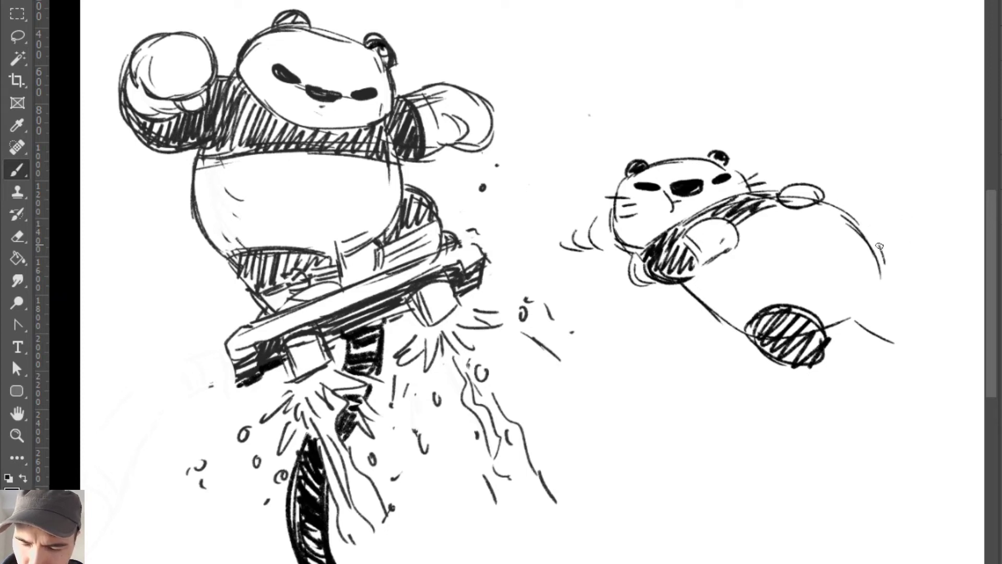
Step: Draw a small hatched far foot behind the belly and close the belly's rounded lower end
{"action": "mouse_move", "coordinate": [880, 246]}
{"action": "left_mouse_down"}
{"action": "mouse_move", "coordinate": [884, 279]}
{"action": "mouse_move", "coordinate": [923, 299]}
{"action": "left_mouse_up"}
{"action": "left_click_drag", "start_coordinate": [919, 297], "coordinate": [914, 314]}
{"action": "left_click_drag", "start_coordinate": [885, 304], "coordinate": [916, 313]}
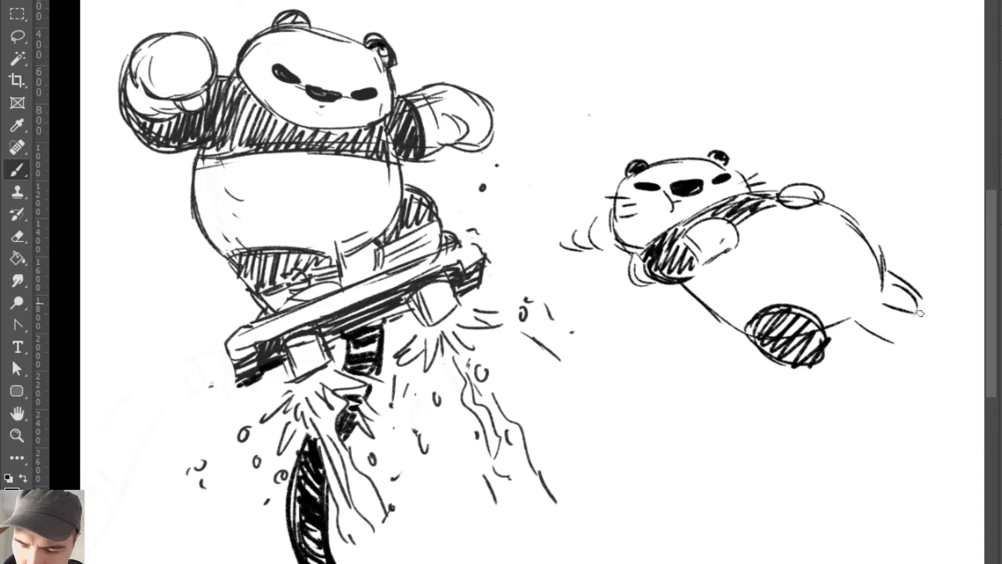
{"action": "mouse_move", "coordinate": [891, 279]}
{"action": "left_mouse_down"}
{"action": "mouse_move", "coordinate": [914, 299]}
{"action": "mouse_move", "coordinate": [881, 289]}
{"action": "mouse_move", "coordinate": [827, 327]}
{"action": "mouse_move", "coordinate": [945, 349]}
{"action": "left_mouse_up"}
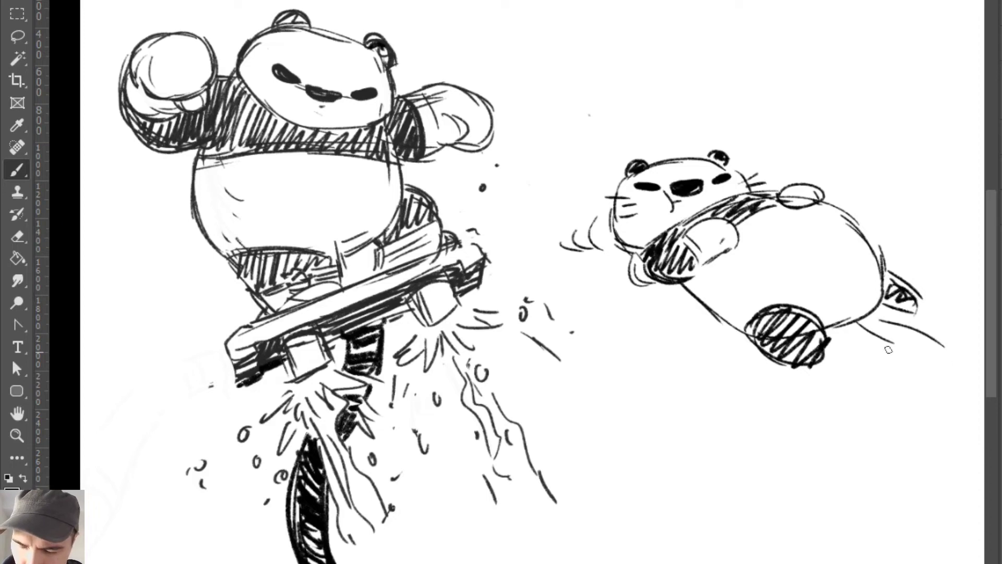
Step: Draw a large rounded tail beyond the feet, fill it with hatching, and add ripples along the body and tail
{"action": "key", "text": "ctrl+z"}
{"action": "mouse_move", "coordinate": [848, 347]}
{"action": "left_mouse_down"}
{"action": "mouse_move", "coordinate": [915, 335]}
{"action": "mouse_move", "coordinate": [946, 368]}
{"action": "mouse_move", "coordinate": [950, 391]}
{"action": "mouse_move", "coordinate": [870, 381]}
{"action": "mouse_move", "coordinate": [884, 399]}
{"action": "mouse_move", "coordinate": [875, 389]}
{"action": "mouse_move", "coordinate": [944, 351]}
{"action": "left_mouse_up"}
{"action": "mouse_move", "coordinate": [806, 364]}
{"action": "left_mouse_down"}
{"action": "mouse_move", "coordinate": [792, 384]}
{"action": "mouse_move", "coordinate": [712, 353]}
{"action": "mouse_move", "coordinate": [706, 324]}
{"action": "mouse_move", "coordinate": [668, 319]}
{"action": "left_mouse_up"}
{"action": "left_click_drag", "start_coordinate": [609, 261], "coordinate": [625, 289]}
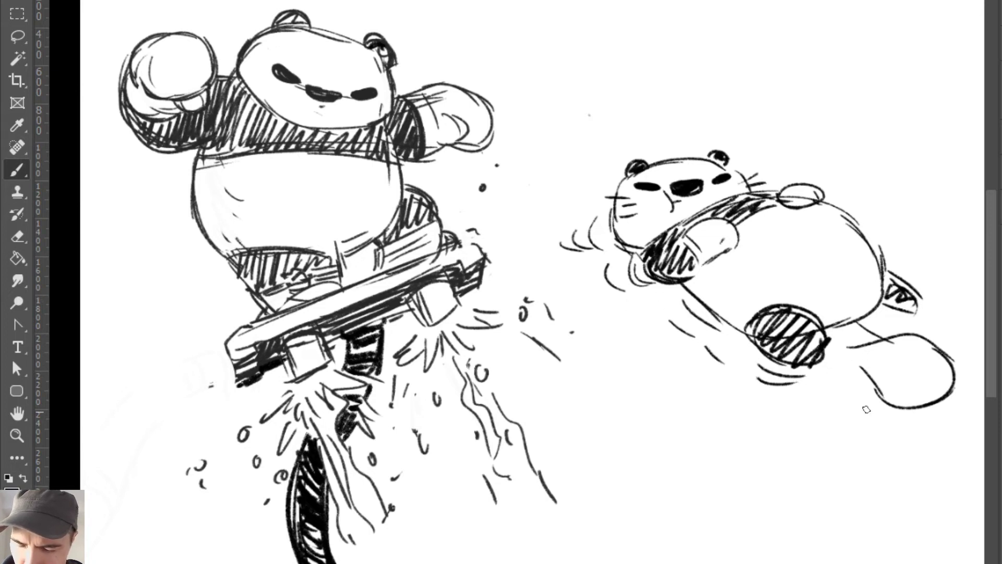
{"action": "left_click_drag", "start_coordinate": [860, 409], "coordinate": [886, 422]}
{"action": "left_click_drag", "start_coordinate": [870, 423], "coordinate": [901, 429]}
{"action": "mouse_move", "coordinate": [862, 351]}
{"action": "left_mouse_down"}
{"action": "mouse_move", "coordinate": [865, 371]}
{"action": "mouse_move", "coordinate": [935, 397]}
{"action": "left_mouse_up"}
{"action": "mouse_move", "coordinate": [937, 339]}
{"action": "left_mouse_down"}
{"action": "mouse_move", "coordinate": [857, 342]}
{"action": "mouse_move", "coordinate": [856, 356]}
{"action": "mouse_move", "coordinate": [885, 348]}
{"action": "mouse_move", "coordinate": [870, 375]}
{"action": "mouse_move", "coordinate": [928, 372]}
{"action": "mouse_move", "coordinate": [937, 395]}
{"action": "left_mouse_up"}
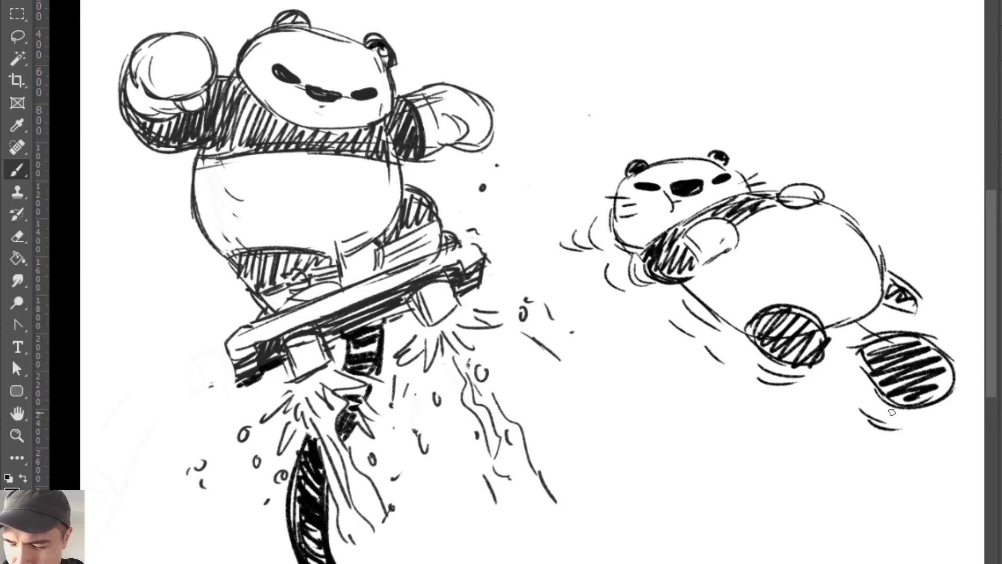
Step: Erase the stray lines joining the tail to the body, and darken the far foot with ripples around it
{"action": "key", "text": "e"}
{"action": "mouse_move", "coordinate": [851, 355]}
{"action": "left_mouse_down"}
{"action": "mouse_move", "coordinate": [879, 411]}
{"action": "mouse_move", "coordinate": [913, 330]}
{"action": "mouse_move", "coordinate": [899, 344]}
{"action": "left_mouse_up"}
{"action": "key", "text": "b"}
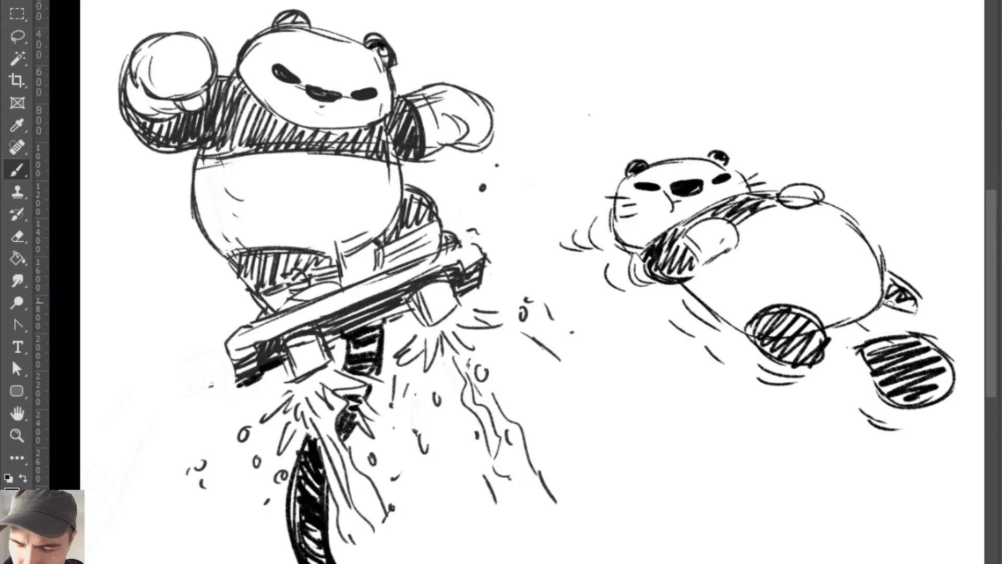
{"action": "left_click_drag", "start_coordinate": [890, 304], "coordinate": [918, 299]}
{"action": "key", "text": "e"}
{"action": "mouse_move", "coordinate": [897, 315]}
{"action": "left_mouse_down"}
{"action": "mouse_move", "coordinate": [931, 306]}
{"action": "mouse_move", "coordinate": [921, 303]}
{"action": "mouse_move", "coordinate": [938, 312]}
{"action": "left_mouse_up"}
{"action": "key", "text": "b"}
{"action": "left_click_drag", "start_coordinate": [916, 285], "coordinate": [933, 288]}
Step: Erase and redraw the belly's outer contour with a heavier line, and clean up the near foot's lower edge
{"action": "key", "text": "e"}
{"action": "mouse_move", "coordinate": [846, 215]}
{"action": "left_mouse_down"}
{"action": "mouse_move", "coordinate": [873, 245]}
{"action": "mouse_move", "coordinate": [838, 211]}
{"action": "mouse_move", "coordinate": [880, 289]}
{"action": "left_mouse_up"}
{"action": "key", "text": "b"}
{"action": "left_click_drag", "start_coordinate": [824, 331], "coordinate": [846, 327]}
{"action": "key", "text": "e"}
{"action": "mouse_move", "coordinate": [805, 373]}
{"action": "left_mouse_down"}
{"action": "mouse_move", "coordinate": [769, 383]}
{"action": "mouse_move", "coordinate": [764, 361]}
{"action": "left_mouse_up"}
{"action": "key", "text": "b"}
{"action": "mouse_move", "coordinate": [832, 348]}
{"action": "left_mouse_down"}
{"action": "mouse_move", "coordinate": [778, 359]}
{"action": "mouse_move", "coordinate": [833, 351]}
{"action": "left_mouse_up"}
Step: Add curved water ripples beneath the near foot and the tail
{"action": "mouse_move", "coordinate": [784, 375]}
{"action": "left_mouse_down"}
{"action": "mouse_move", "coordinate": [815, 371]}
{"action": "mouse_move", "coordinate": [809, 382]}
{"action": "left_mouse_up"}
{"action": "left_click_drag", "start_coordinate": [792, 388], "coordinate": [818, 388]}
{"action": "mouse_move", "coordinate": [900, 418]}
{"action": "left_mouse_down"}
{"action": "mouse_move", "coordinate": [947, 412]}
{"action": "mouse_move", "coordinate": [932, 421]}
{"action": "mouse_move", "coordinate": [896, 417]}
{"action": "mouse_move", "coordinate": [948, 402]}
{"action": "left_mouse_up"}
{"action": "mouse_move", "coordinate": [895, 423]}
{"action": "left_mouse_down"}
{"action": "mouse_move", "coordinate": [946, 418]}
{"action": "mouse_move", "coordinate": [946, 429]}
{"action": "left_mouse_up"}
Step: Darken the otter's chest band and strengthen the outline on both sides of its head
{"action": "mouse_move", "coordinate": [694, 219]}
{"action": "left_mouse_down"}
{"action": "mouse_move", "coordinate": [736, 199]}
{"action": "mouse_move", "coordinate": [773, 196]}
{"action": "left_mouse_up"}
{"action": "left_click_drag", "start_coordinate": [725, 168], "coordinate": [747, 185]}
{"action": "left_click_drag", "start_coordinate": [610, 229], "coordinate": [624, 239]}
{"action": "key", "text": "e"}
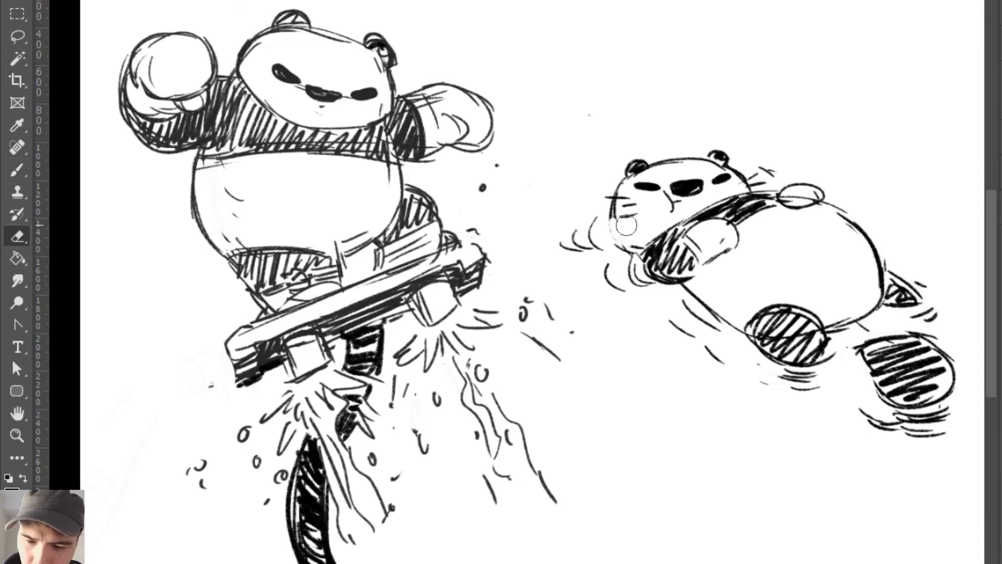
{"action": "key", "text": "b"}
{"action": "left_click_drag", "start_coordinate": [617, 189], "coordinate": [640, 247]}
{"action": "left_click_drag", "start_coordinate": [615, 215], "coordinate": [643, 250]}
Step: Draw curved ripples around the head and near arm, and a long trailing water line below the body
{"action": "mouse_move", "coordinate": [600, 168]}
{"action": "left_mouse_down"}
{"action": "mouse_move", "coordinate": [585, 194]}
{"action": "mouse_move", "coordinate": [575, 192]}
{"action": "left_mouse_up"}
{"action": "mouse_move", "coordinate": [593, 264]}
{"action": "left_mouse_down"}
{"action": "mouse_move", "coordinate": [587, 298]}
{"action": "mouse_move", "coordinate": [625, 313]}
{"action": "left_mouse_up"}
{"action": "left_click_drag", "start_coordinate": [648, 331], "coordinate": [734, 411]}
Step: Replace the otter's small far paw with a larger rounded paw holding a ribbed seashell, with a dark contour behind it
{"action": "key", "text": "e"}
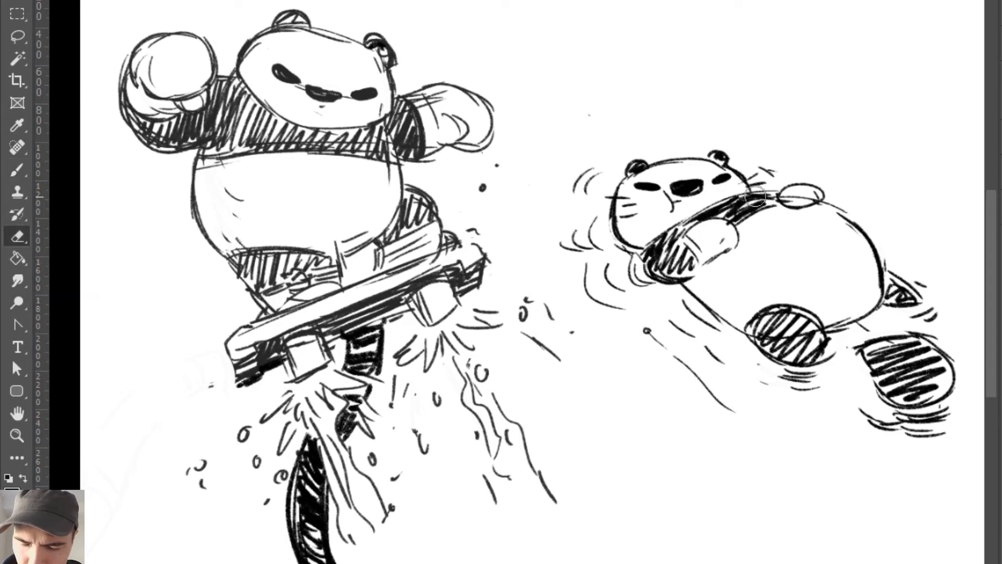
{"action": "mouse_move", "coordinate": [751, 194]}
{"action": "left_mouse_down"}
{"action": "mouse_move", "coordinate": [825, 194]}
{"action": "mouse_move", "coordinate": [814, 179]}
{"action": "mouse_move", "coordinate": [792, 194]}
{"action": "mouse_move", "coordinate": [822, 176]}
{"action": "mouse_move", "coordinate": [788, 188]}
{"action": "mouse_move", "coordinate": [798, 211]}
{"action": "mouse_move", "coordinate": [813, 216]}
{"action": "left_mouse_up"}
{"action": "key", "text": "b"}
{"action": "key", "text": "ctrl+z"}
{"action": "key", "text": "ctrl+z"}
{"action": "mouse_move", "coordinate": [803, 161]}
{"action": "left_mouse_down"}
{"action": "mouse_move", "coordinate": [813, 206]}
{"action": "mouse_move", "coordinate": [794, 163]}
{"action": "mouse_move", "coordinate": [836, 181]}
{"action": "mouse_move", "coordinate": [832, 195]}
{"action": "mouse_move", "coordinate": [805, 167]}
{"action": "mouse_move", "coordinate": [772, 189]}
{"action": "mouse_move", "coordinate": [775, 215]}
{"action": "mouse_move", "coordinate": [758, 162]}
{"action": "mouse_move", "coordinate": [754, 182]}
{"action": "mouse_move", "coordinate": [743, 178]}
{"action": "mouse_move", "coordinate": [807, 185]}
{"action": "mouse_move", "coordinate": [776, 182]}
{"action": "mouse_move", "coordinate": [764, 196]}
{"action": "mouse_move", "coordinate": [799, 219]}
{"action": "mouse_move", "coordinate": [779, 220]}
{"action": "mouse_move", "coordinate": [809, 214]}
{"action": "mouse_move", "coordinate": [781, 196]}
{"action": "left_mouse_up"}
{"action": "key", "text": "e"}
{"action": "key", "text": "b"}
{"action": "mouse_move", "coordinate": [776, 209]}
{"action": "left_mouse_down"}
{"action": "mouse_move", "coordinate": [795, 226]}
{"action": "mouse_move", "coordinate": [805, 209]}
{"action": "mouse_move", "coordinate": [802, 227]}
{"action": "mouse_move", "coordinate": [808, 204]}
{"action": "mouse_move", "coordinate": [817, 208]}
{"action": "mouse_move", "coordinate": [782, 192]}
{"action": "mouse_move", "coordinate": [792, 200]}
{"action": "mouse_move", "coordinate": [782, 222]}
{"action": "left_mouse_up"}
{"action": "key", "text": "ctrl+z"}
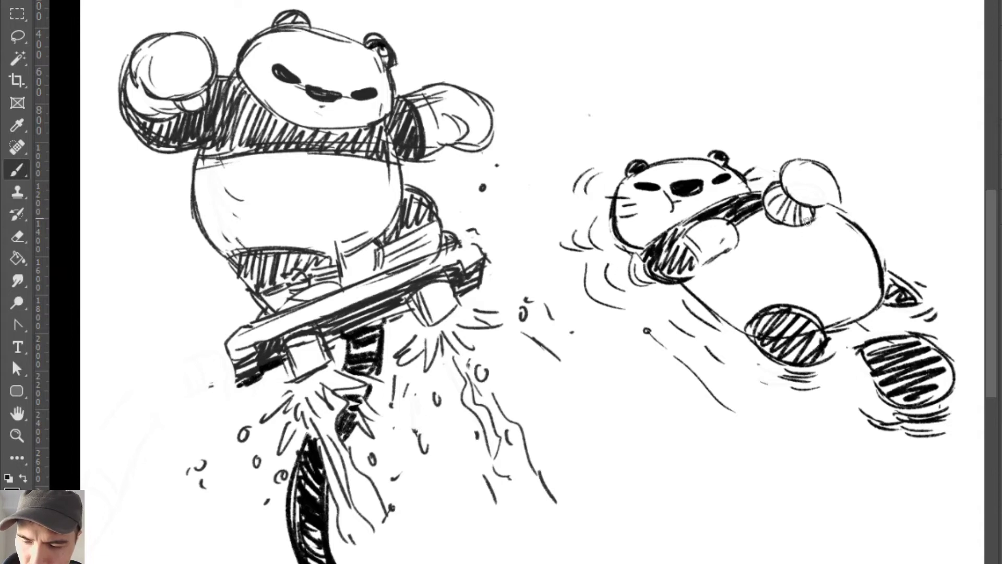
{"action": "mouse_move", "coordinate": [839, 178]}
{"action": "left_mouse_down"}
{"action": "mouse_move", "coordinate": [848, 206]}
{"action": "mouse_move", "coordinate": [829, 209]}
{"action": "left_mouse_up"}
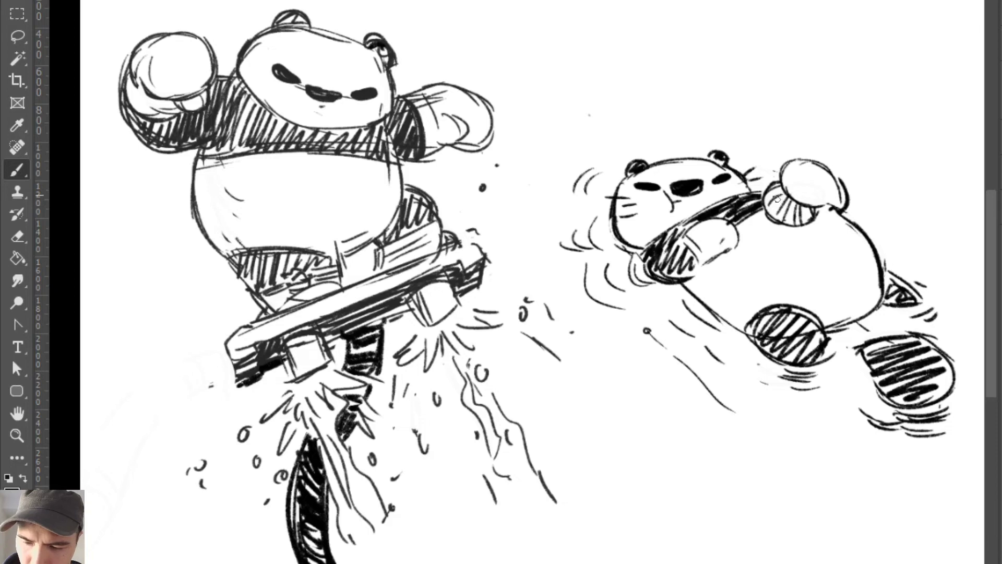
Step: Draw two ribbed seashells, one larger and one smaller, on the otter's belly
{"action": "mouse_move", "coordinate": [766, 238]}
{"action": "left_mouse_down"}
{"action": "mouse_move", "coordinate": [768, 270]}
{"action": "mouse_move", "coordinate": [782, 254]}
{"action": "mouse_move", "coordinate": [770, 237]}
{"action": "mouse_move", "coordinate": [785, 241]}
{"action": "mouse_move", "coordinate": [790, 259]}
{"action": "mouse_move", "coordinate": [784, 236]}
{"action": "mouse_move", "coordinate": [770, 249]}
{"action": "mouse_move", "coordinate": [747, 247]}
{"action": "mouse_move", "coordinate": [776, 250]}
{"action": "mouse_move", "coordinate": [752, 262]}
{"action": "mouse_move", "coordinate": [765, 245]}
{"action": "mouse_move", "coordinate": [744, 263]}
{"action": "mouse_move", "coordinate": [774, 255]}
{"action": "mouse_move", "coordinate": [760, 266]}
{"action": "mouse_move", "coordinate": [785, 259]}
{"action": "left_mouse_up"}
{"action": "key", "text": "ctrl+z"}
{"action": "key", "text": "ctrl+z"}
{"action": "key", "text": "ctrl+z"}
{"action": "key", "text": "ctrl+z"}
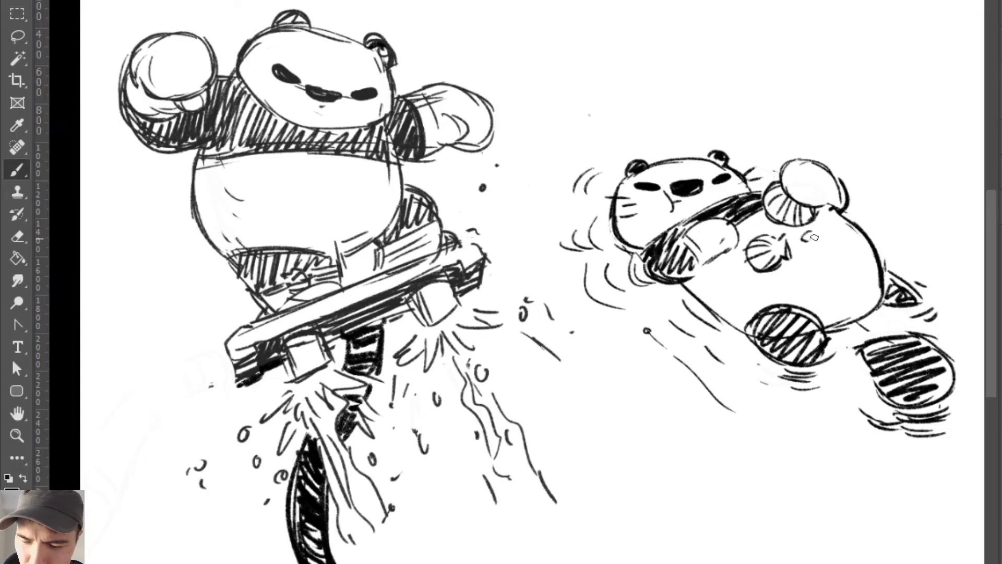
{"action": "mouse_move", "coordinate": [806, 239]}
{"action": "left_mouse_down"}
{"action": "mouse_move", "coordinate": [824, 254]}
{"action": "mouse_move", "coordinate": [812, 230]}
{"action": "mouse_move", "coordinate": [772, 268]}
{"action": "mouse_move", "coordinate": [778, 263]}
{"action": "left_mouse_up"}
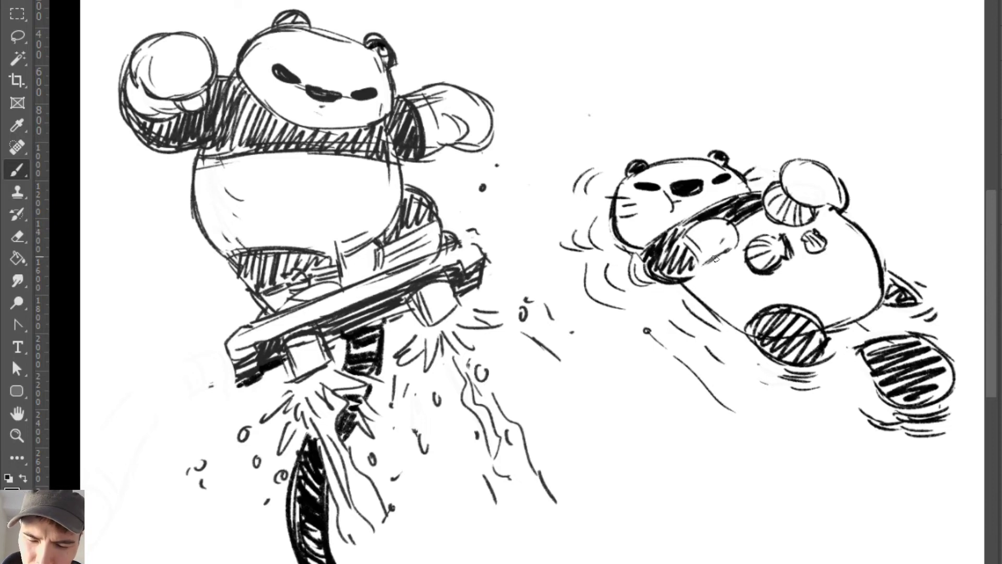
Step: Redraw the near paw with a bold rounded outline and curved stripes across the wrist
{"action": "mouse_move", "coordinate": [704, 266]}
{"action": "left_mouse_down"}
{"action": "mouse_move", "coordinate": [729, 234]}
{"action": "mouse_move", "coordinate": [692, 234]}
{"action": "mouse_move", "coordinate": [690, 224]}
{"action": "mouse_move", "coordinate": [726, 231]}
{"action": "mouse_move", "coordinate": [691, 225]}
{"action": "mouse_move", "coordinate": [712, 219]}
{"action": "mouse_move", "coordinate": [700, 216]}
{"action": "mouse_move", "coordinate": [672, 238]}
{"action": "mouse_move", "coordinate": [695, 223]}
{"action": "mouse_move", "coordinate": [726, 223]}
{"action": "mouse_move", "coordinate": [701, 245]}
{"action": "mouse_move", "coordinate": [680, 228]}
{"action": "mouse_move", "coordinate": [698, 252]}
{"action": "mouse_move", "coordinate": [673, 234]}
{"action": "mouse_move", "coordinate": [682, 246]}
{"action": "mouse_move", "coordinate": [664, 240]}
{"action": "mouse_move", "coordinate": [680, 238]}
{"action": "mouse_move", "coordinate": [697, 268]}
{"action": "left_mouse_up"}
{"action": "key", "text": "e"}
{"action": "key", "text": "b"}
{"action": "key", "text": "e"}
{"action": "key", "text": "b"}
{"action": "key", "text": "e"}
{"action": "key", "text": "b"}
{"action": "mouse_move", "coordinate": [666, 239]}
{"action": "left_mouse_down"}
{"action": "mouse_move", "coordinate": [698, 213]}
{"action": "mouse_move", "coordinate": [641, 240]}
{"action": "mouse_move", "coordinate": [670, 229]}
{"action": "mouse_move", "coordinate": [650, 270]}
{"action": "mouse_move", "coordinate": [664, 250]}
{"action": "mouse_move", "coordinate": [681, 284]}
{"action": "left_mouse_up"}
Step: Erase the rough edges around the near arm, and redraw its dark outline and the nearby contour under the chin
{"action": "key", "text": "e"}
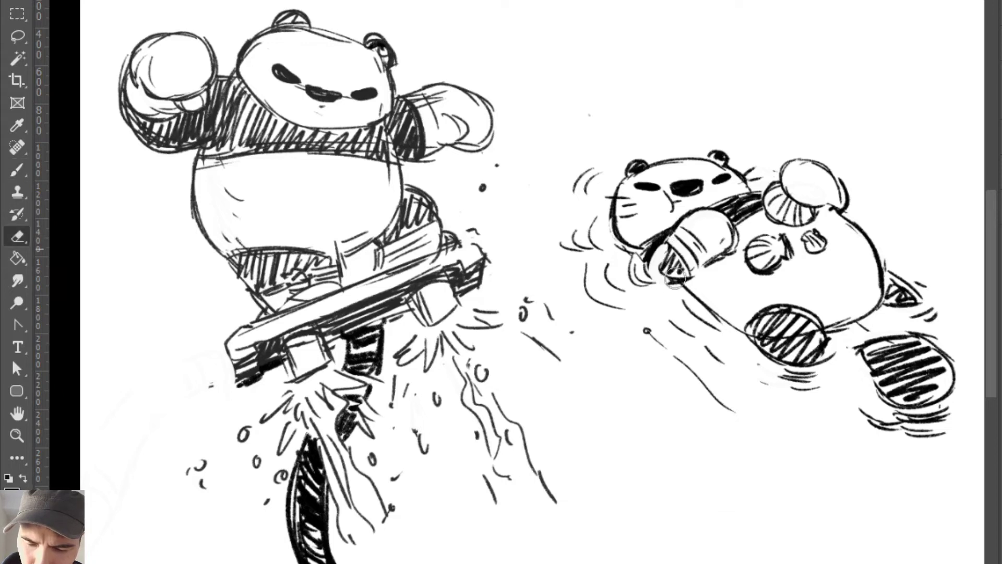
{"action": "mouse_move", "coordinate": [645, 250]}
{"action": "left_mouse_down"}
{"action": "mouse_move", "coordinate": [678, 284]}
{"action": "mouse_move", "coordinate": [694, 281]}
{"action": "mouse_move", "coordinate": [660, 276]}
{"action": "mouse_move", "coordinate": [703, 271]}
{"action": "mouse_move", "coordinate": [736, 247]}
{"action": "left_mouse_up"}
{"action": "key", "text": "b"}
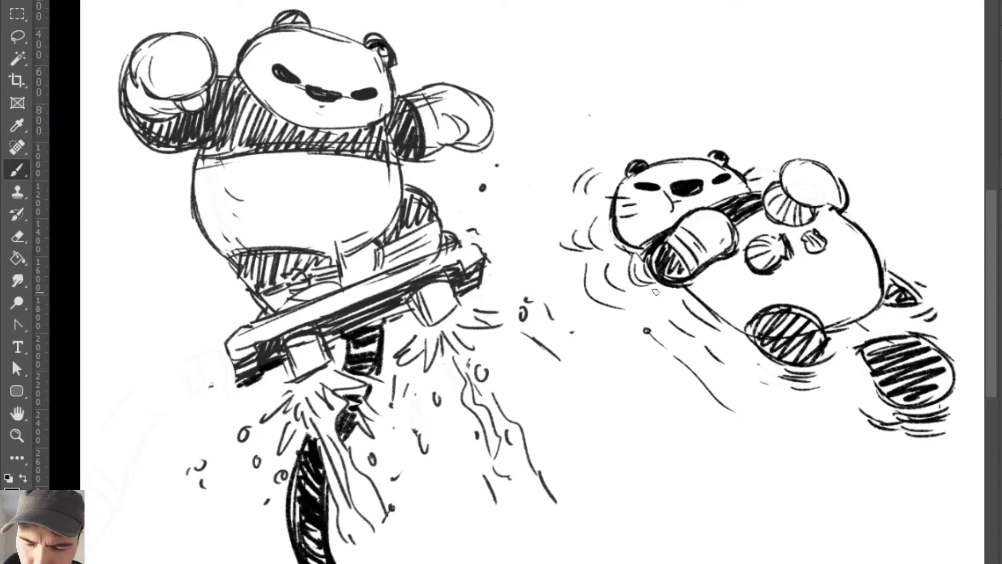
{"action": "key", "text": "e"}
{"action": "mouse_move", "coordinate": [652, 287]}
{"action": "left_mouse_down"}
{"action": "mouse_move", "coordinate": [628, 255]}
{"action": "mouse_move", "coordinate": [630, 267]}
{"action": "mouse_move", "coordinate": [655, 279]}
{"action": "left_mouse_up"}
{"action": "key", "text": "b"}
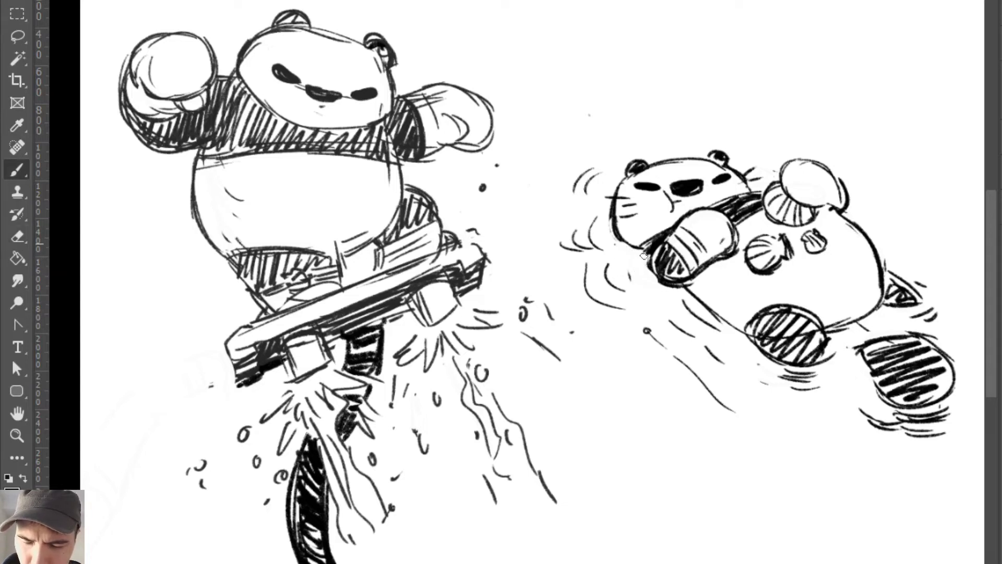
{"action": "left_click_drag", "start_coordinate": [626, 245], "coordinate": [671, 288]}
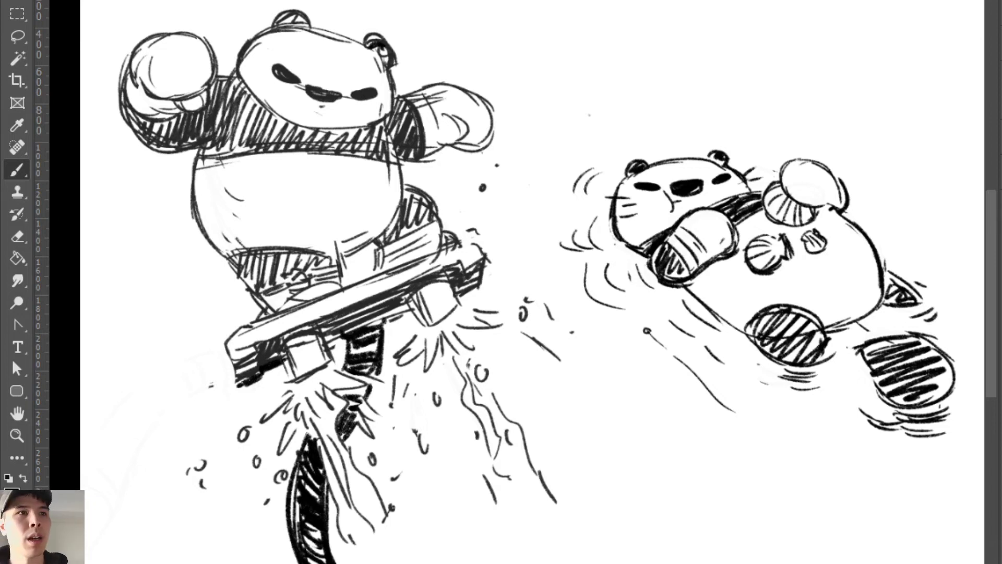
Step: Remove the panda sketch from the canvas and move the otter sketch to the canvas's upper left
{"action": "key", "text": "Delete"}
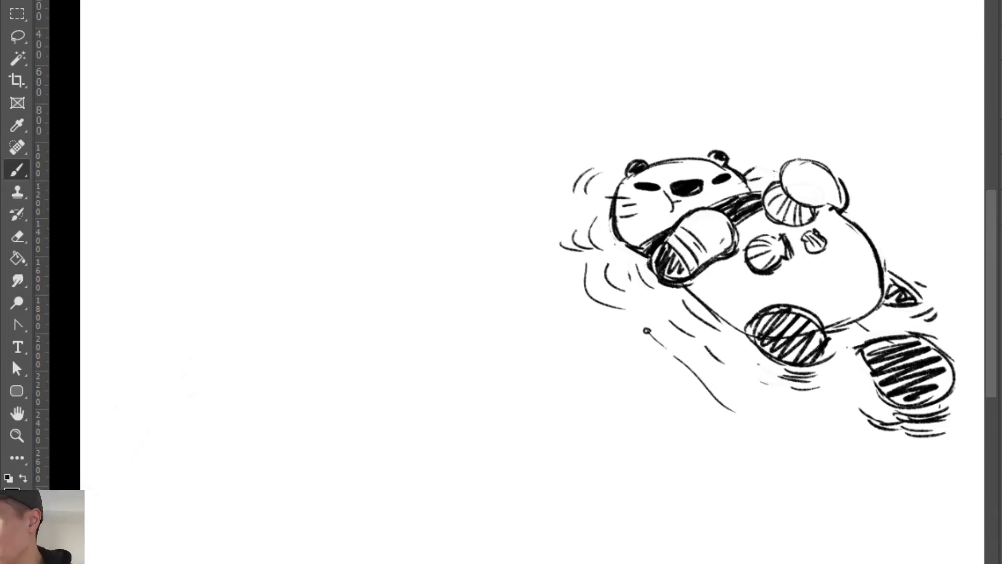
{"action": "key", "text": "v"}
{"action": "mouse_move", "coordinate": [738, 219]}
{"action": "left_mouse_down"}
{"action": "mouse_move", "coordinate": [295, 146]}
{"action": "mouse_move", "coordinate": [290, 125]}
{"action": "left_mouse_up"}
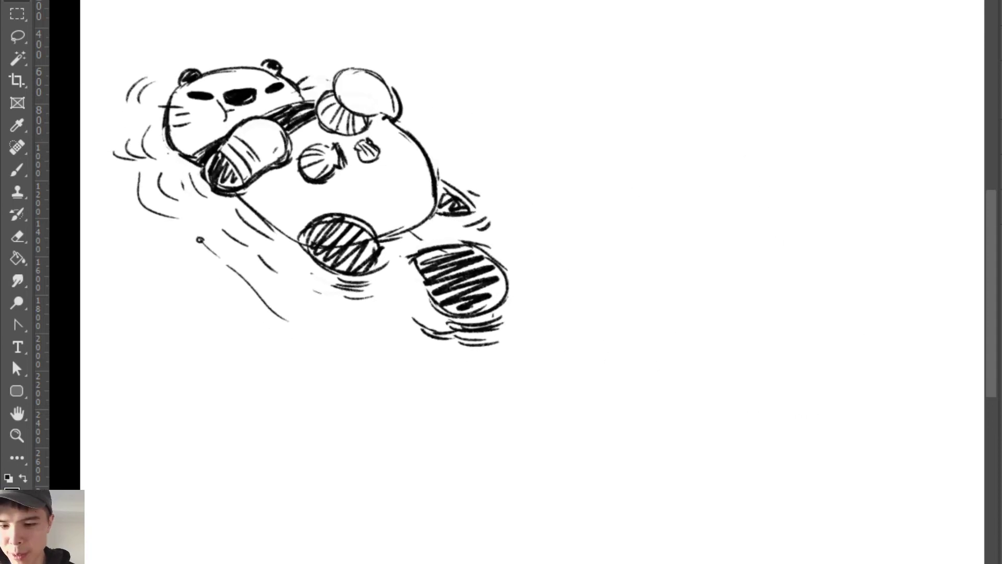
{"action": "key", "text": "b"}
Step: Clear the otter sketch to leave a blank canvas
{"action": "key", "text": "v"}
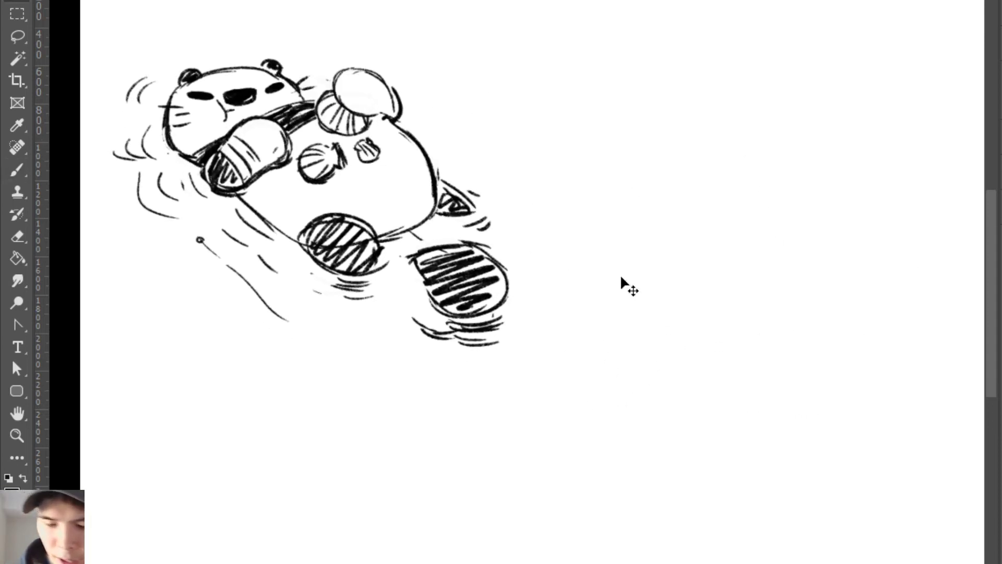
{"action": "left_click_drag", "start_coordinate": [451, 269], "coordinate": [445, 248]}
{"action": "key", "text": "Delete"}
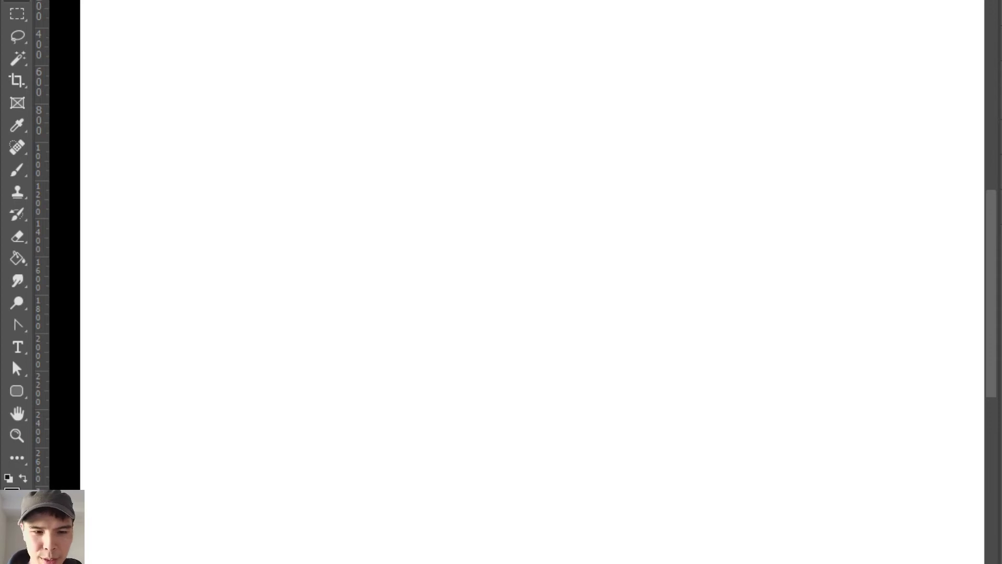
Step: Restore the otter sketch and move it to the canvas's upper-left corner
{"action": "key", "text": "ctrl+z"}
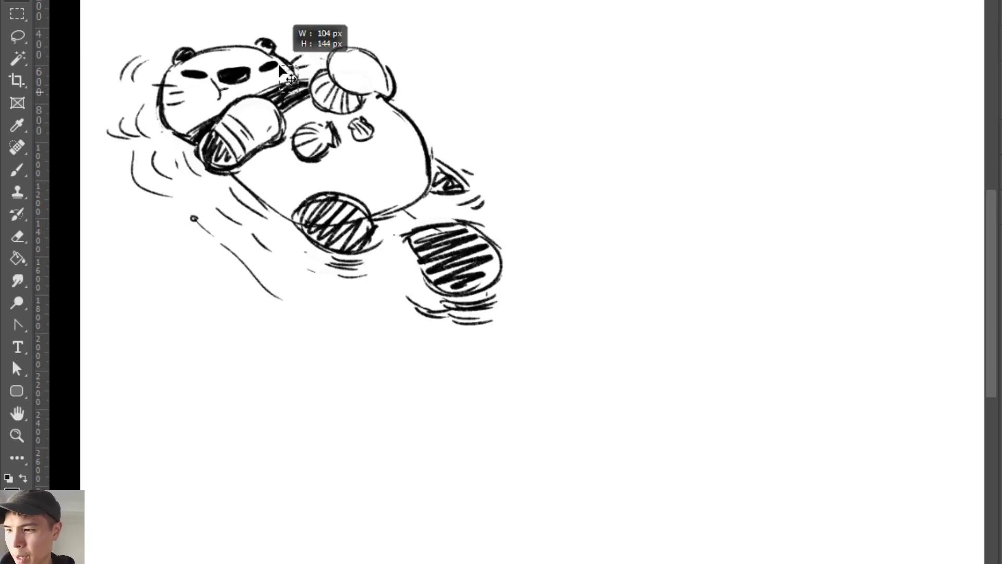
{"action": "left_click_drag", "start_coordinate": [356, 73], "coordinate": [335, 36]}
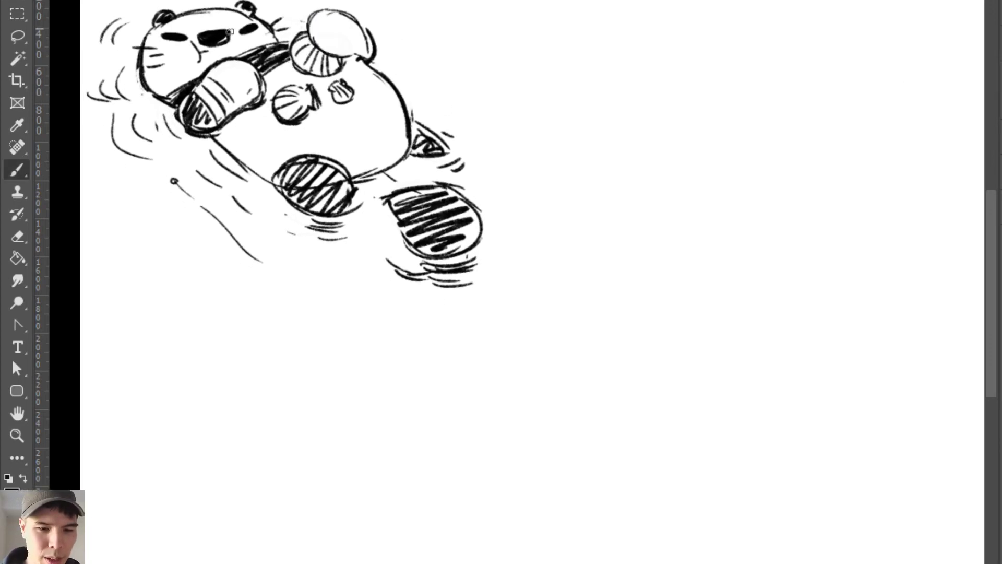
{"action": "key", "text": "b"}
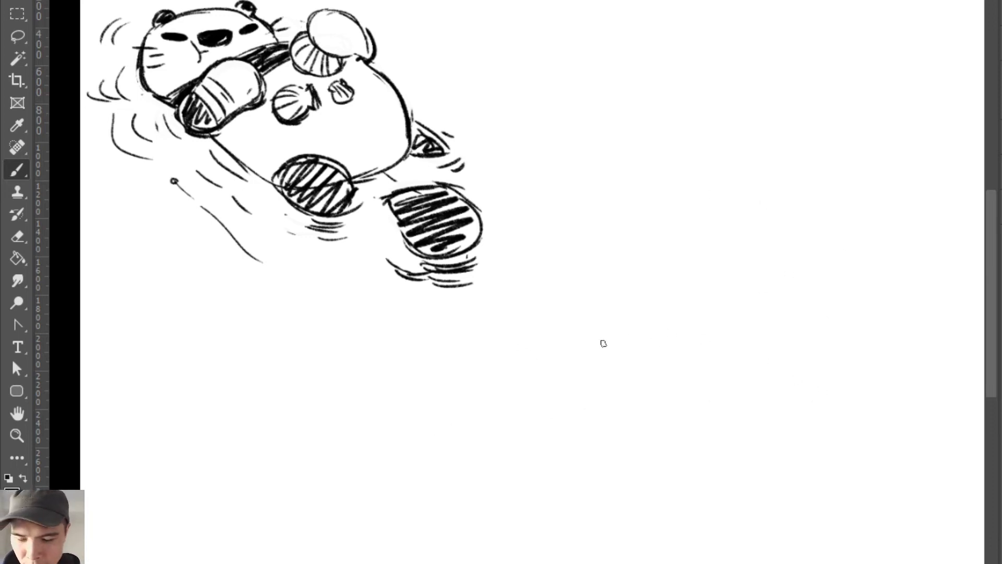
Step: Sketch loose curled strokes for the foamy crest of a splash in the lower middle of the canvas
{"action": "left_click_drag", "start_coordinate": [556, 356], "coordinate": [578, 352]}
{"action": "left_click_drag", "start_coordinate": [635, 338], "coordinate": [600, 334]}
{"action": "left_click_drag", "start_coordinate": [544, 348], "coordinate": [534, 371]}
{"action": "left_click_drag", "start_coordinate": [581, 339], "coordinate": [595, 338]}
{"action": "left_click_drag", "start_coordinate": [537, 356], "coordinate": [578, 374]}
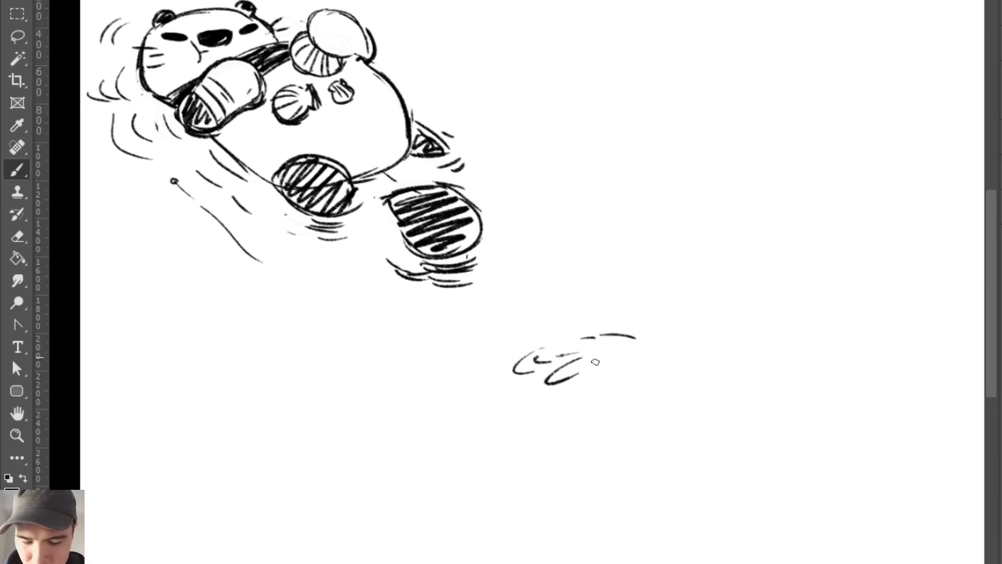
{"action": "left_click_drag", "start_coordinate": [525, 391], "coordinate": [516, 397]}
{"action": "left_click_drag", "start_coordinate": [639, 355], "coordinate": [622, 362]}
{"action": "mouse_move", "coordinate": [626, 365]}
{"action": "left_mouse_down"}
{"action": "mouse_move", "coordinate": [660, 360]}
{"action": "mouse_move", "coordinate": [647, 349]}
{"action": "left_mouse_up"}
Step: Draw a long curve falling from the splash crest and fill its outer side with tapered, overlapping water strokes
{"action": "mouse_move", "coordinate": [650, 370]}
{"action": "left_mouse_down"}
{"action": "mouse_move", "coordinate": [605, 373]}
{"action": "mouse_move", "coordinate": [647, 431]}
{"action": "left_mouse_up"}
{"action": "left_click_drag", "start_coordinate": [593, 367], "coordinate": [583, 512]}
{"action": "mouse_move", "coordinate": [652, 373]}
{"action": "left_mouse_down"}
{"action": "mouse_move", "coordinate": [655, 458]}
{"action": "mouse_move", "coordinate": [606, 513]}
{"action": "mouse_move", "coordinate": [621, 494]}
{"action": "left_mouse_up"}
{"action": "key", "text": "ctrl+z"}
{"action": "key", "text": "ctrl+z"}
{"action": "key", "text": "ctrl+z"}
{"action": "mouse_move", "coordinate": [600, 371]}
{"action": "left_mouse_down"}
{"action": "mouse_move", "coordinate": [653, 434]}
{"action": "mouse_move", "coordinate": [663, 422]}
{"action": "left_mouse_up"}
{"action": "left_click_drag", "start_coordinate": [627, 371], "coordinate": [683, 416]}
{"action": "left_click_drag", "start_coordinate": [663, 375], "coordinate": [704, 412]}
{"action": "left_click_drag", "start_coordinate": [633, 374], "coordinate": [668, 422]}
{"action": "mouse_move", "coordinate": [654, 368]}
{"action": "left_mouse_down"}
{"action": "mouse_move", "coordinate": [680, 434]}
{"action": "mouse_move", "coordinate": [705, 420]}
{"action": "left_mouse_up"}
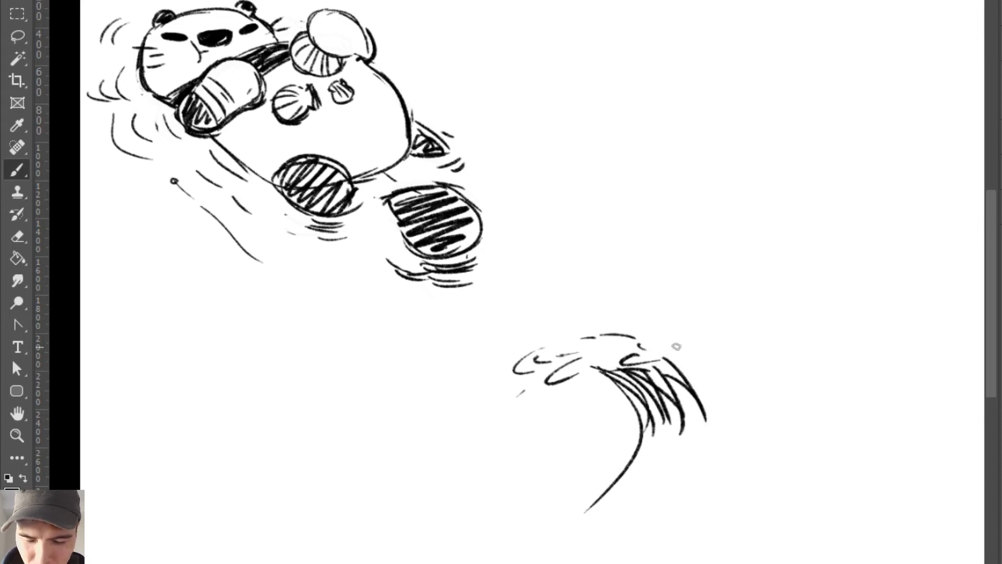
Step: Scatter small oval droplets and a long teardrop spray around the splash crest
{"action": "left_click_drag", "start_coordinate": [683, 344], "coordinate": [676, 349]}
{"action": "left_click_drag", "start_coordinate": [572, 396], "coordinate": [573, 398]}
{"action": "left_click", "coordinate": [667, 341]}
{"action": "mouse_move", "coordinate": [602, 335]}
{"action": "left_mouse_down"}
{"action": "mouse_move", "coordinate": [725, 367]}
{"action": "mouse_move", "coordinate": [747, 412]}
{"action": "left_mouse_up"}
{"action": "key", "text": "ctrl+z"}
{"action": "key", "text": "ctrl+z"}
{"action": "left_click_drag", "start_coordinate": [589, 323], "coordinate": [525, 323]}
{"action": "mouse_move", "coordinate": [573, 293]}
{"action": "left_mouse_down"}
{"action": "mouse_move", "coordinate": [543, 292]}
{"action": "mouse_move", "coordinate": [573, 301]}
{"action": "left_mouse_up"}
{"action": "left_click", "coordinate": [584, 334]}
{"action": "left_click_drag", "start_coordinate": [536, 345], "coordinate": [528, 344]}
{"action": "left_click_drag", "start_coordinate": [600, 324], "coordinate": [620, 329]}
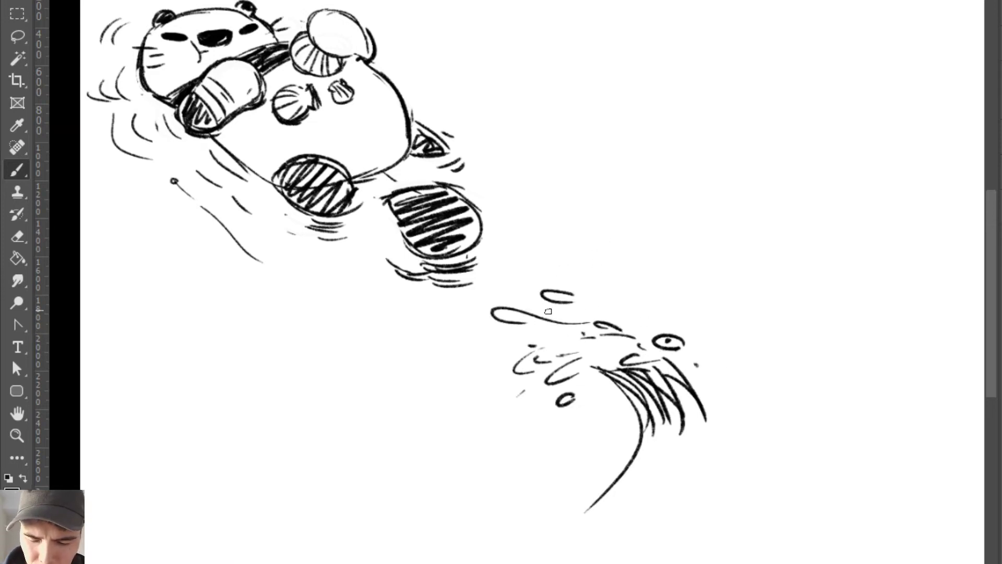
Step: Move the splash sketch to the left and add a tapered curved line at its upper left
{"action": "left_click_drag", "start_coordinate": [548, 312], "coordinate": [598, 195]}
{"action": "key", "text": "ctrl+z"}
{"action": "key", "text": "v"}
{"action": "left_click_drag", "start_coordinate": [643, 372], "coordinate": [538, 375]}
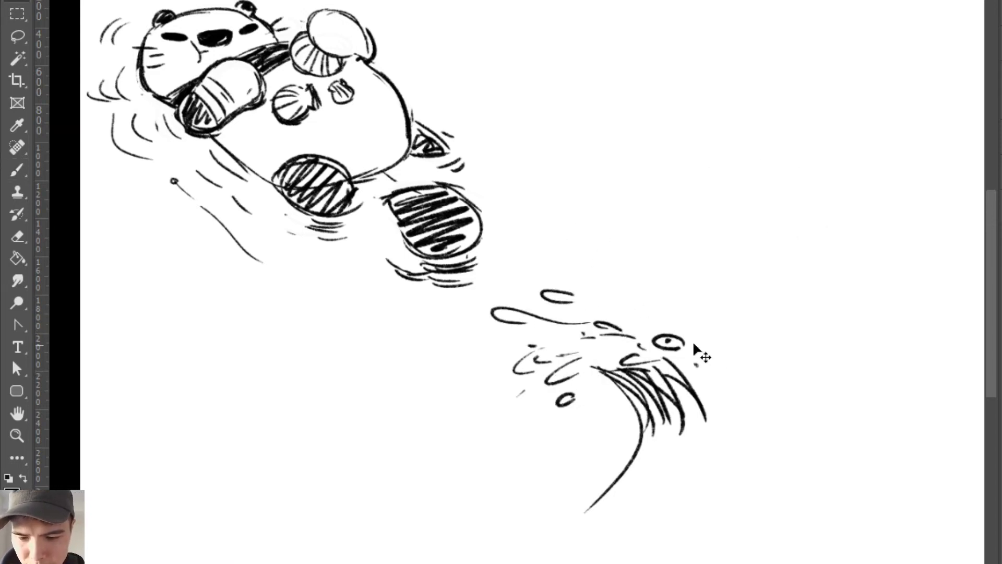
{"action": "mouse_move", "coordinate": [637, 378]}
{"action": "left_mouse_down"}
{"action": "mouse_move", "coordinate": [522, 381]}
{"action": "mouse_move", "coordinate": [566, 385]}
{"action": "left_mouse_up"}
{"action": "key", "text": "b"}
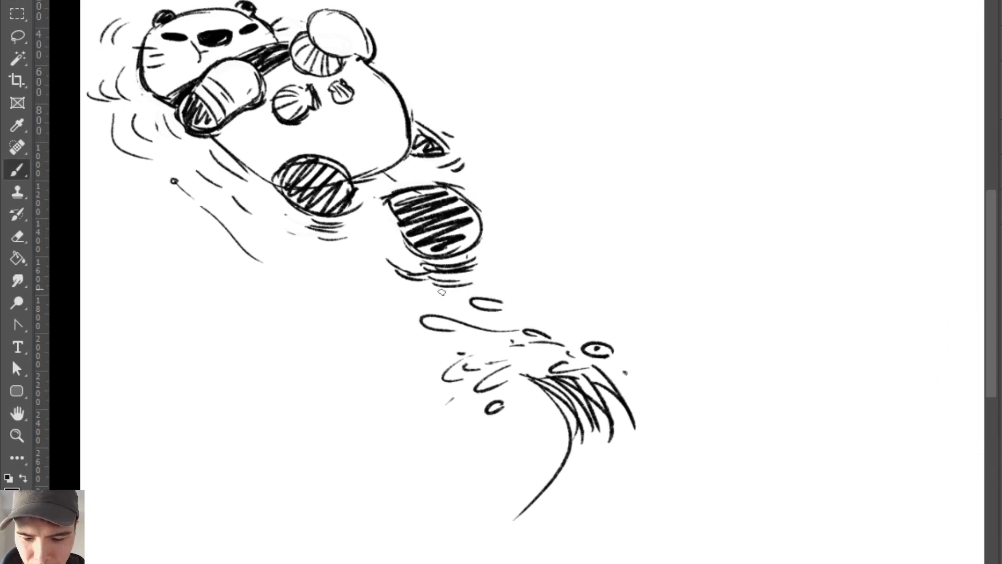
{"action": "left_click_drag", "start_coordinate": [543, 125], "coordinate": [646, 139]}
{"action": "key", "text": "ctrl+z"}
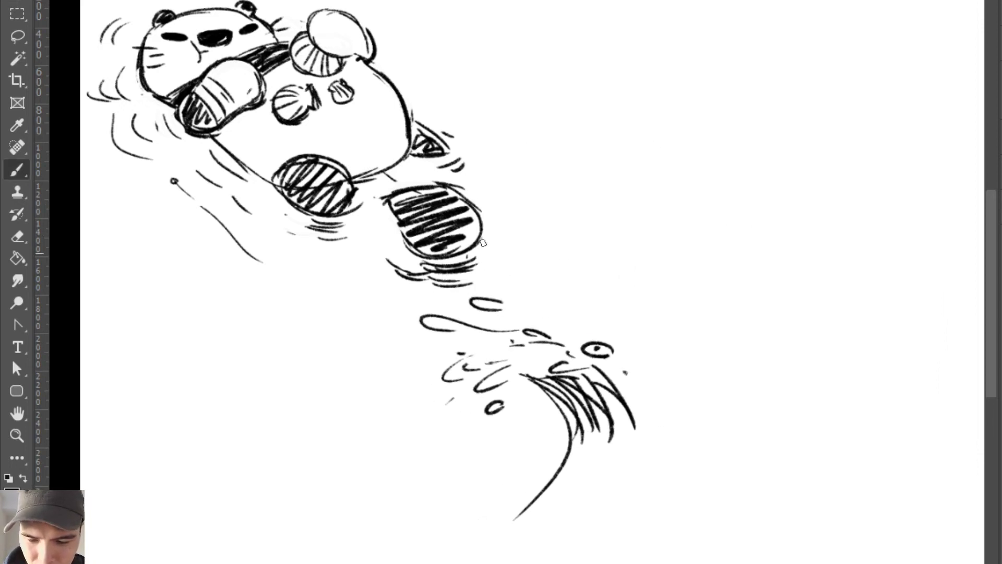
{"action": "mouse_move", "coordinate": [429, 295]}
{"action": "left_mouse_down"}
{"action": "mouse_move", "coordinate": [463, 320]}
{"action": "mouse_move", "coordinate": [509, 331]}
{"action": "left_mouse_up"}
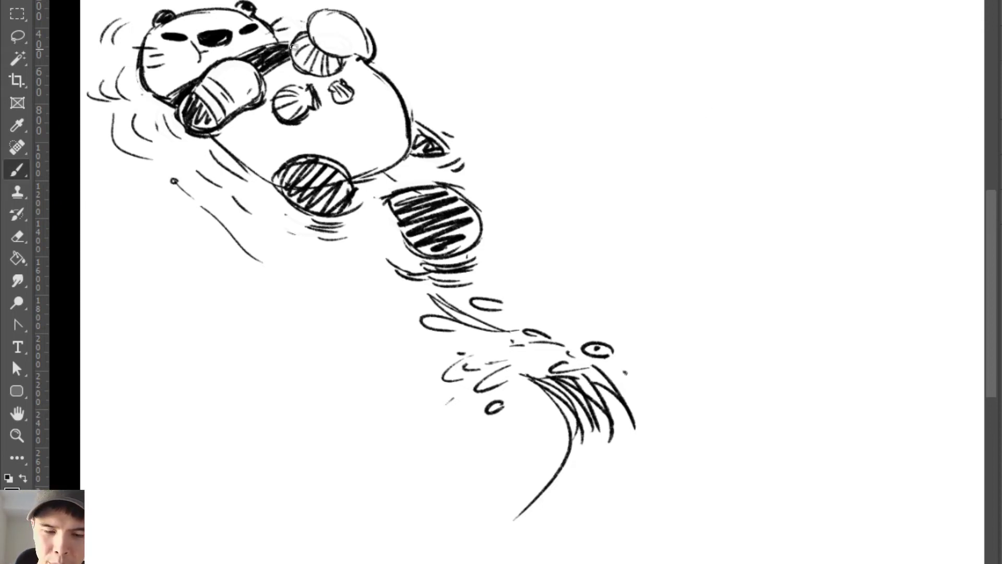
Step: Delete the otter sketch, keeping only the splash on the canvas
{"action": "key", "text": "v"}
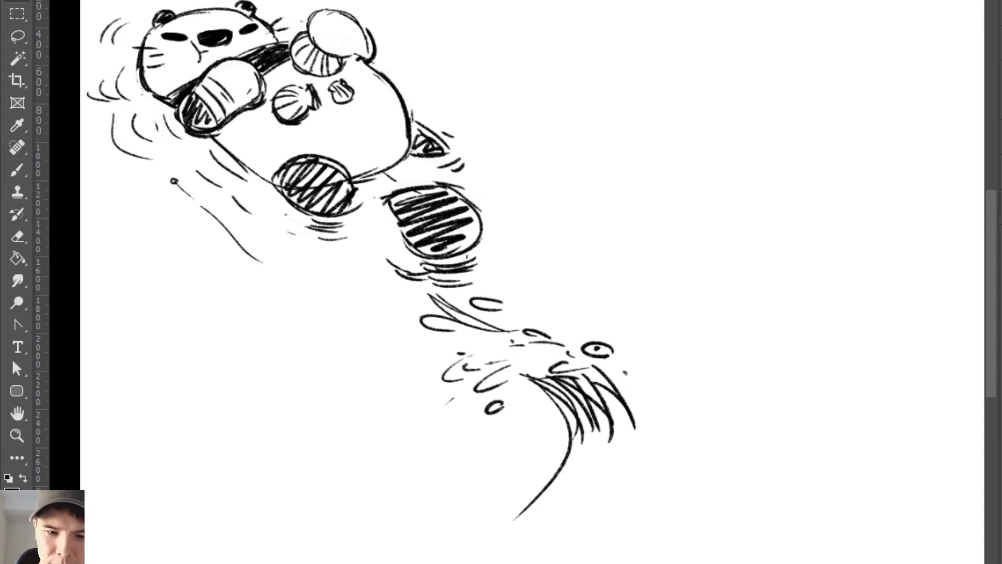
{"action": "key", "text": "Delete"}
{"action": "key", "text": "b"}
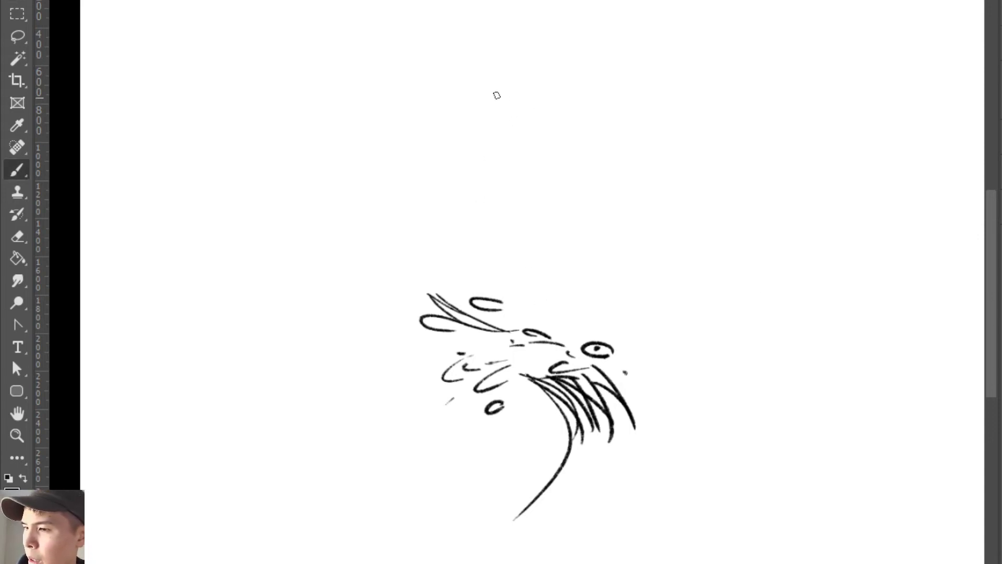
Step: Sketch a whale's steep snout line and the first jaw line above the splash
{"action": "left_click_drag", "start_coordinate": [436, 172], "coordinate": [422, 259]}
{"action": "key", "text": "ctrl+z"}
{"action": "mouse_move", "coordinate": [440, 121]}
{"action": "left_mouse_down"}
{"action": "mouse_move", "coordinate": [398, 239]}
{"action": "mouse_move", "coordinate": [433, 298]}
{"action": "left_mouse_up"}
{"action": "left_click_drag", "start_coordinate": [402, 268], "coordinate": [616, 306]}
{"action": "mouse_move", "coordinate": [597, 297]}
{"action": "left_mouse_down"}
{"action": "mouse_move", "coordinate": [654, 333]}
{"action": "mouse_move", "coordinate": [722, 331]}
{"action": "mouse_move", "coordinate": [696, 311]}
{"action": "mouse_move", "coordinate": [696, 319]}
{"action": "mouse_move", "coordinate": [703, 312]}
{"action": "mouse_move", "coordinate": [692, 320]}
{"action": "left_mouse_up"}
{"action": "key", "text": "e"}
{"action": "key", "text": "b"}
{"action": "key", "text": "ctrl+z"}
Step: Draw the whale's wavy mouth line with short baleen strokes, a solid oval eye, and darkened mouth corner and jaw tips
{"action": "mouse_move", "coordinate": [682, 321]}
{"action": "left_mouse_down"}
{"action": "mouse_move", "coordinate": [707, 340]}
{"action": "mouse_move", "coordinate": [424, 257]}
{"action": "mouse_move", "coordinate": [505, 247]}
{"action": "left_mouse_up"}
{"action": "mouse_move", "coordinate": [387, 251]}
{"action": "left_mouse_down"}
{"action": "mouse_move", "coordinate": [538, 266]}
{"action": "mouse_move", "coordinate": [416, 269]}
{"action": "left_mouse_up"}
{"action": "mouse_move", "coordinate": [431, 250]}
{"action": "left_mouse_down"}
{"action": "mouse_move", "coordinate": [446, 267]}
{"action": "mouse_move", "coordinate": [491, 270]}
{"action": "left_mouse_up"}
{"action": "left_click_drag", "start_coordinate": [511, 255], "coordinate": [536, 278]}
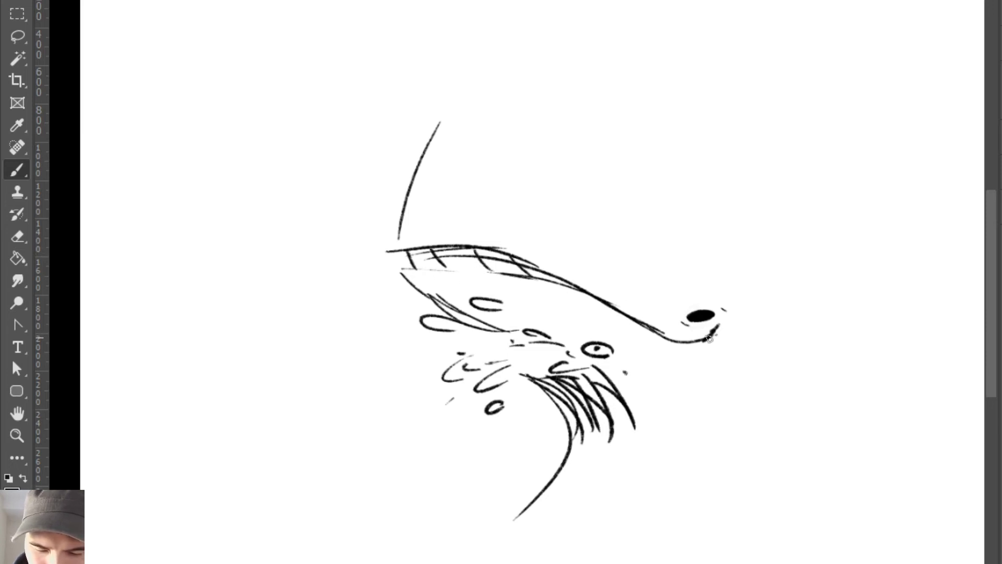
{"action": "left_click_drag", "start_coordinate": [706, 339], "coordinate": [728, 329]}
{"action": "key", "text": "e"}
{"action": "key", "text": "b"}
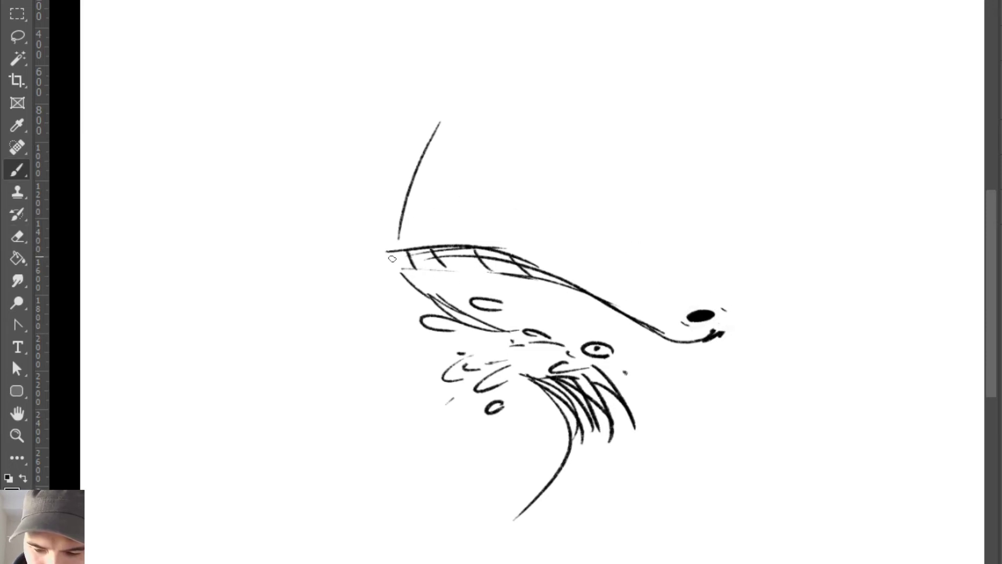
{"action": "left_click_drag", "start_coordinate": [397, 267], "coordinate": [450, 313]}
{"action": "left_click_drag", "start_coordinate": [386, 250], "coordinate": [423, 252]}
Step: Outline the top of the whale's domed head and move the whole sketch to the left
{"action": "mouse_move", "coordinate": [473, 81]}
{"action": "left_mouse_down"}
{"action": "mouse_move", "coordinate": [532, 62]}
{"action": "mouse_move", "coordinate": [696, 127]}
{"action": "mouse_move", "coordinate": [741, 180]}
{"action": "left_mouse_up"}
{"action": "key", "text": "v"}
{"action": "left_click_drag", "start_coordinate": [702, 319], "coordinate": [546, 314]}
{"action": "key", "text": "b"}
Step: Draw the whale's back contour with overlapping strokes, curving from the crown down to the lower right
{"action": "left_click_drag", "start_coordinate": [371, 60], "coordinate": [518, 115]}
{"action": "mouse_move", "coordinate": [440, 55]}
{"action": "left_mouse_down"}
{"action": "mouse_move", "coordinate": [617, 175]}
{"action": "mouse_move", "coordinate": [641, 224]}
{"action": "left_mouse_up"}
{"action": "mouse_move", "coordinate": [493, 73]}
{"action": "left_mouse_down"}
{"action": "mouse_move", "coordinate": [622, 207]}
{"action": "mouse_move", "coordinate": [659, 224]}
{"action": "mouse_move", "coordinate": [668, 280]}
{"action": "left_mouse_up"}
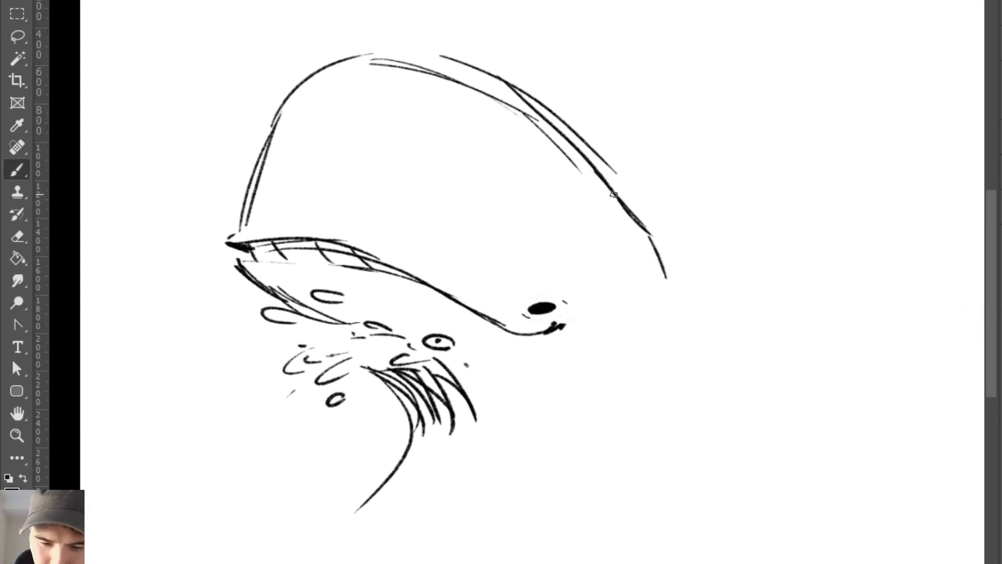
{"action": "key", "text": "ctrl+z"}
{"action": "left_click_drag", "start_coordinate": [606, 191], "coordinate": [682, 313]}
{"action": "left_click_drag", "start_coordinate": [668, 264], "coordinate": [708, 352]}
{"action": "left_click_drag", "start_coordinate": [692, 338], "coordinate": [729, 387]}
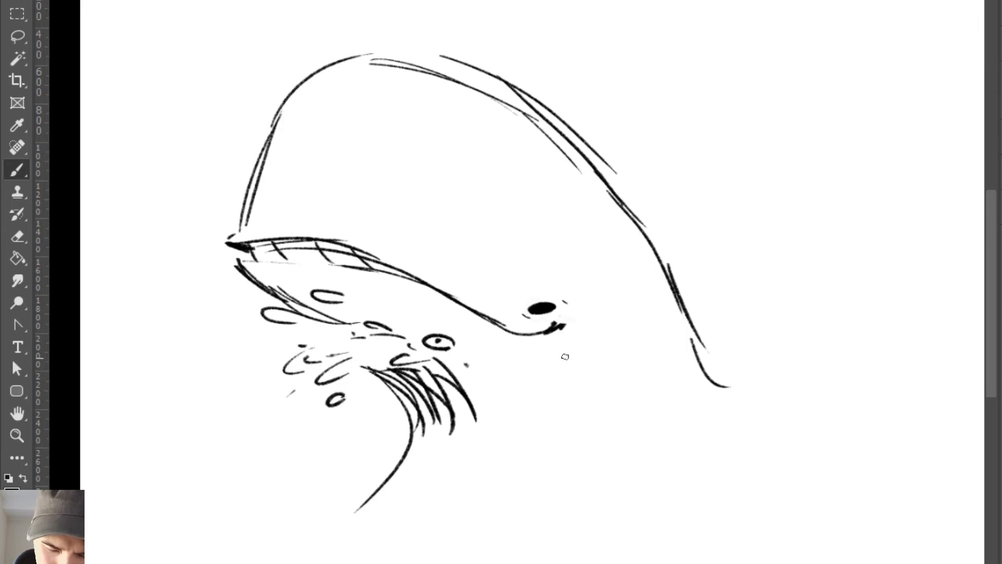
Step: Sketch the whale's belly contour and rough flipper, and add a water curve and droplets beside the splash
{"action": "mouse_move", "coordinate": [631, 354]}
{"action": "left_mouse_down"}
{"action": "mouse_move", "coordinate": [566, 368]}
{"action": "mouse_move", "coordinate": [657, 401]}
{"action": "mouse_move", "coordinate": [672, 364]}
{"action": "mouse_move", "coordinate": [580, 368]}
{"action": "mouse_move", "coordinate": [638, 389]}
{"action": "left_mouse_up"}
{"action": "key", "text": "ctrl+z"}
{"action": "left_click_drag", "start_coordinate": [468, 363], "coordinate": [642, 466]}
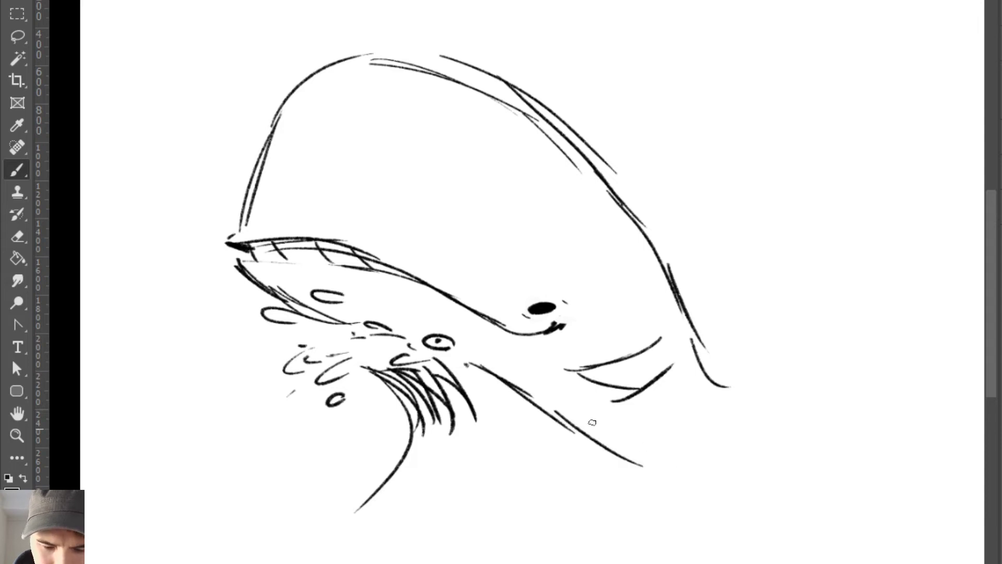
{"action": "left_click_drag", "start_coordinate": [553, 412], "coordinate": [681, 473]}
{"action": "left_click_drag", "start_coordinate": [475, 417], "coordinate": [533, 401]}
{"action": "left_click_drag", "start_coordinate": [504, 359], "coordinate": [528, 396]}
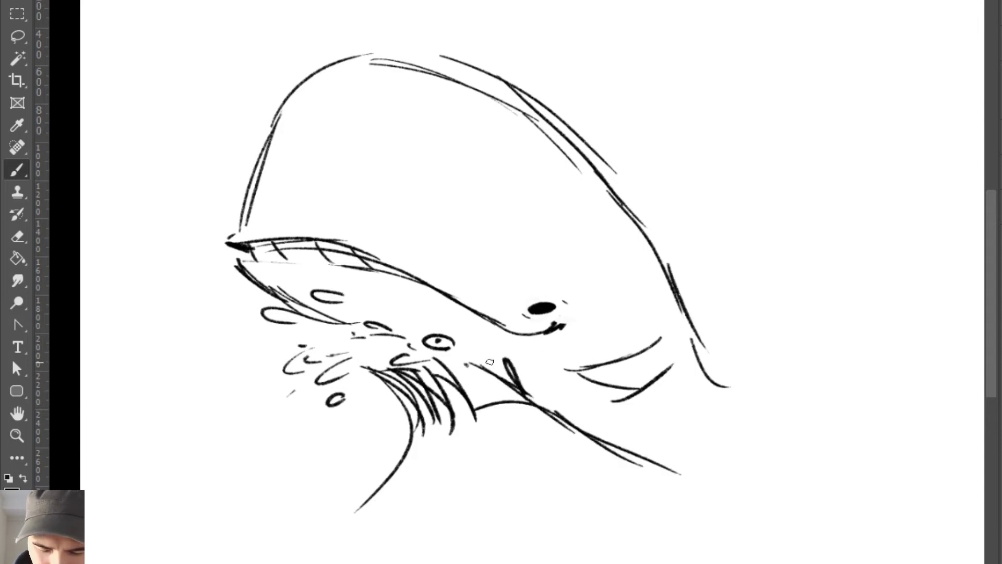
{"action": "mouse_move", "coordinate": [474, 360]}
{"action": "left_mouse_down"}
{"action": "mouse_move", "coordinate": [487, 358]}
{"action": "mouse_move", "coordinate": [489, 394]}
{"action": "left_mouse_up"}
{"action": "mouse_move", "coordinate": [338, 253]}
{"action": "left_mouse_down"}
{"action": "mouse_move", "coordinate": [375, 327]}
{"action": "mouse_move", "coordinate": [414, 344]}
{"action": "left_mouse_up"}
{"action": "key", "text": "ctrl+z"}
{"action": "key", "text": "ctrl+z"}
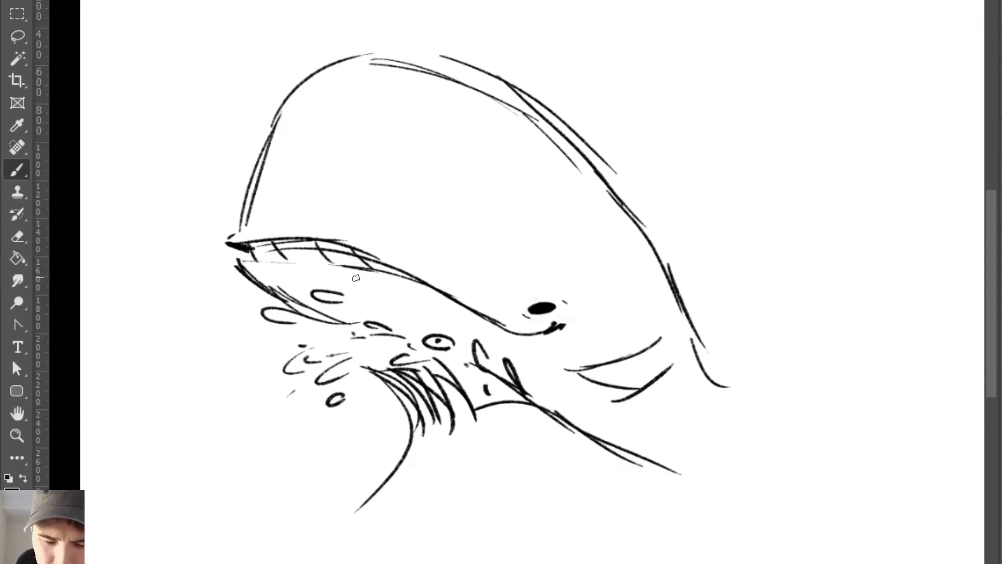
{"action": "left_click_drag", "start_coordinate": [357, 283], "coordinate": [391, 320]}
{"action": "key", "text": "ctrl+z"}
{"action": "key", "text": "e"}
{"action": "key", "text": "b"}
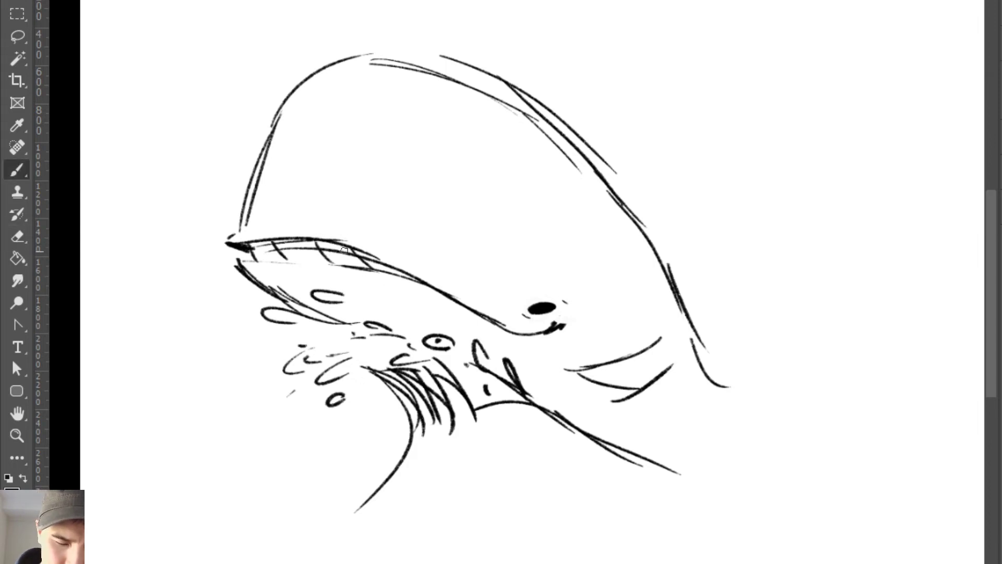
Step: Add more short baleen strokes along the whale's upper jaw
{"action": "left_click_drag", "start_coordinate": [339, 245], "coordinate": [354, 269]}
{"action": "mouse_move", "coordinate": [361, 249]}
{"action": "left_mouse_down"}
{"action": "mouse_move", "coordinate": [350, 267]}
{"action": "mouse_move", "coordinate": [377, 265]}
{"action": "left_mouse_up"}
{"action": "mouse_move", "coordinate": [296, 244]}
{"action": "left_mouse_down"}
{"action": "mouse_move", "coordinate": [309, 263]}
{"action": "mouse_move", "coordinate": [274, 260]}
{"action": "left_mouse_up"}
Step: Draw long curved throat grooves running from the whale's mouth down along its belly
{"action": "mouse_move", "coordinate": [278, 269]}
{"action": "left_mouse_down"}
{"action": "mouse_move", "coordinate": [301, 294]}
{"action": "mouse_move", "coordinate": [358, 283]}
{"action": "mouse_move", "coordinate": [329, 264]}
{"action": "mouse_move", "coordinate": [392, 319]}
{"action": "left_mouse_up"}
{"action": "mouse_move", "coordinate": [408, 283]}
{"action": "left_mouse_down"}
{"action": "mouse_move", "coordinate": [461, 340]}
{"action": "mouse_move", "coordinate": [533, 372]}
{"action": "left_mouse_up"}
{"action": "mouse_move", "coordinate": [558, 330]}
{"action": "left_mouse_down"}
{"action": "mouse_move", "coordinate": [534, 339]}
{"action": "mouse_move", "coordinate": [564, 389]}
{"action": "left_mouse_up"}
{"action": "key", "text": "ctrl+z"}
{"action": "key", "text": "ctrl+z"}
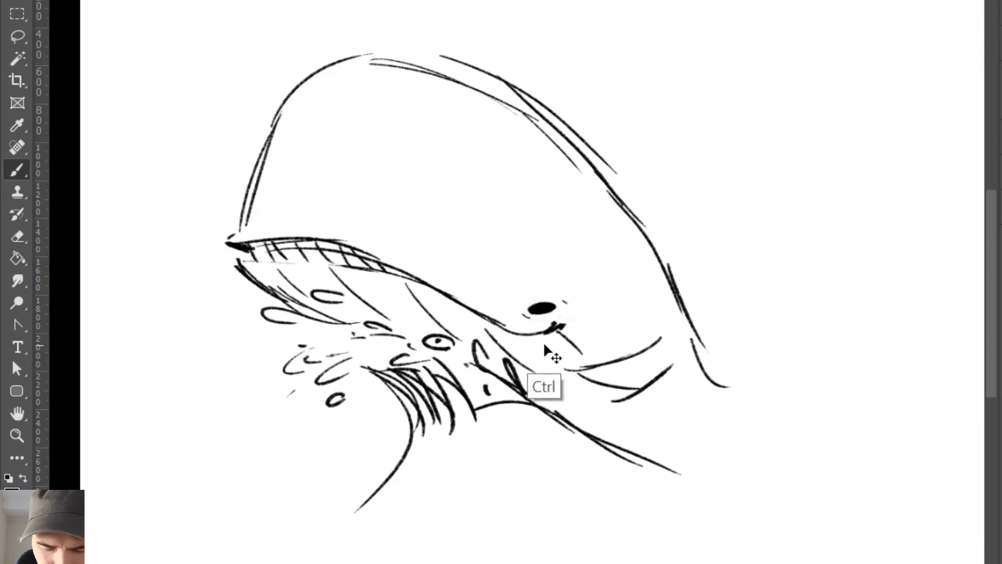
{"action": "left_click_drag", "start_coordinate": [495, 329], "coordinate": [573, 408]}
{"action": "mouse_move", "coordinate": [543, 335]}
{"action": "left_mouse_down"}
{"action": "mouse_move", "coordinate": [588, 401]}
{"action": "mouse_move", "coordinate": [645, 448]}
{"action": "left_mouse_up"}
Step: Erase the rough flipper lines and redraw the flipper as a bold half-round shape with dark shading along its upper edge
{"action": "key", "text": "e"}
{"action": "mouse_move", "coordinate": [588, 385]}
{"action": "left_mouse_down"}
{"action": "mouse_move", "coordinate": [653, 351]}
{"action": "mouse_move", "coordinate": [656, 378]}
{"action": "mouse_move", "coordinate": [610, 418]}
{"action": "left_mouse_up"}
{"action": "key", "text": "b"}
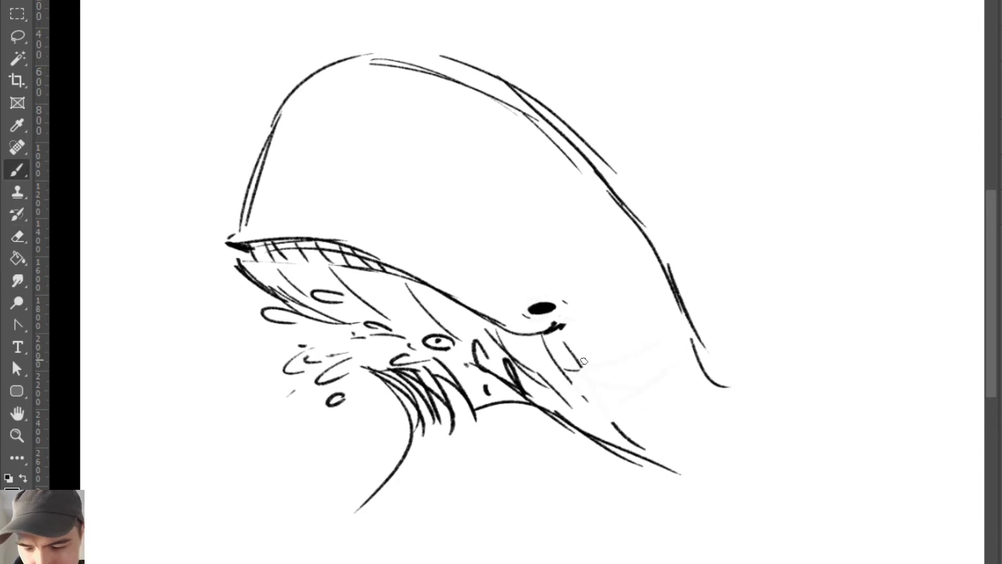
{"action": "left_click_drag", "start_coordinate": [592, 362], "coordinate": [662, 350]}
{"action": "key", "text": "ctrl+z"}
{"action": "key", "text": "ctrl+z"}
{"action": "mouse_move", "coordinate": [588, 374]}
{"action": "left_mouse_down"}
{"action": "mouse_move", "coordinate": [595, 428]}
{"action": "mouse_move", "coordinate": [629, 358]}
{"action": "mouse_move", "coordinate": [617, 355]}
{"action": "mouse_move", "coordinate": [584, 417]}
{"action": "mouse_move", "coordinate": [647, 346]}
{"action": "mouse_move", "coordinate": [615, 412]}
{"action": "left_mouse_up"}
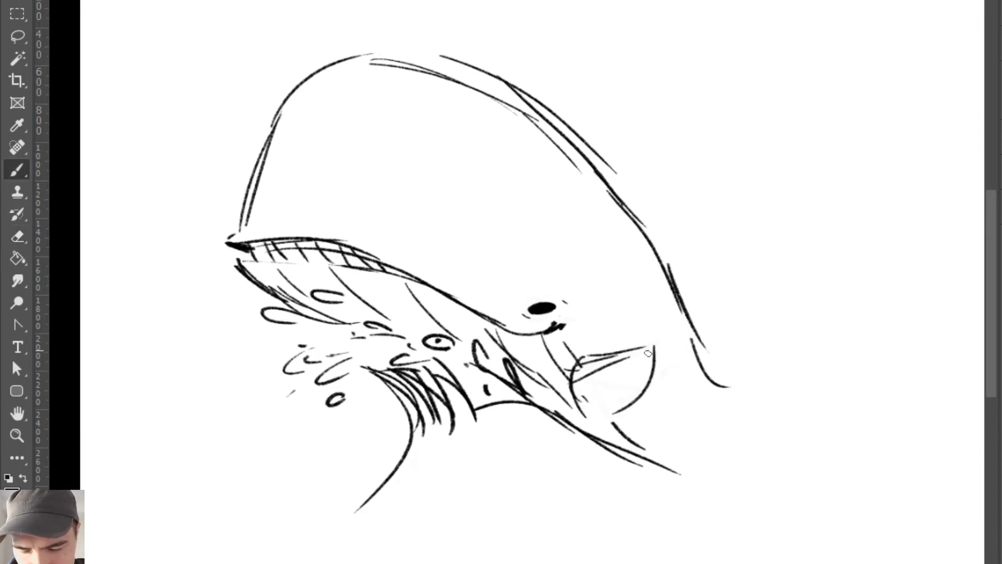
{"action": "left_click_drag", "start_coordinate": [648, 357], "coordinate": [586, 418]}
{"action": "mouse_move", "coordinate": [578, 375]}
{"action": "left_mouse_down"}
{"action": "mouse_move", "coordinate": [634, 352]}
{"action": "mouse_move", "coordinate": [580, 381]}
{"action": "mouse_move", "coordinate": [592, 426]}
{"action": "mouse_move", "coordinate": [644, 370]}
{"action": "mouse_move", "coordinate": [653, 342]}
{"action": "mouse_move", "coordinate": [646, 391]}
{"action": "left_mouse_up"}
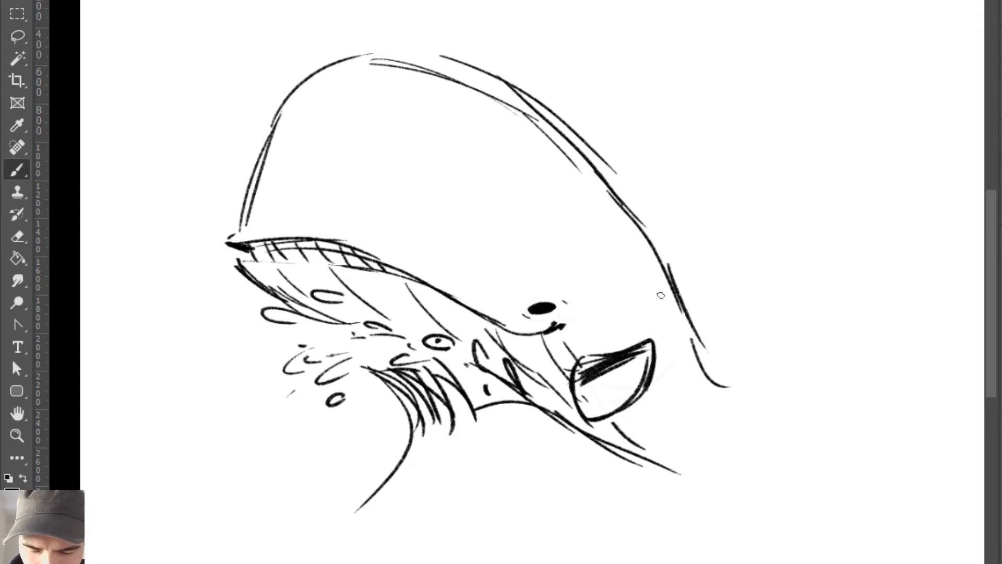
Step: Thicken the contour along the crown of the whale's head and start a small outline above it
{"action": "mouse_move", "coordinate": [341, 62]}
{"action": "left_mouse_down"}
{"action": "mouse_move", "coordinate": [459, 60]}
{"action": "mouse_move", "coordinate": [310, 71]}
{"action": "mouse_move", "coordinate": [467, 61]}
{"action": "left_mouse_up"}
{"action": "mouse_move", "coordinate": [401, 34]}
{"action": "left_mouse_down"}
{"action": "mouse_move", "coordinate": [483, 98]}
{"action": "mouse_move", "coordinate": [482, 66]}
{"action": "mouse_move", "coordinate": [457, 62]}
{"action": "mouse_move", "coordinate": [462, 52]}
{"action": "mouse_move", "coordinate": [451, 60]}
{"action": "mouse_move", "coordinate": [454, 52]}
{"action": "mouse_move", "coordinate": [484, 53]}
{"action": "mouse_move", "coordinate": [495, 74]}
{"action": "left_mouse_up"}
{"action": "key", "text": "ctrl+z"}
{"action": "key", "text": "ctrl+z"}
{"action": "key", "text": "ctrl+z"}
{"action": "key", "text": "ctrl+z"}
{"action": "key", "text": "ctrl+z"}
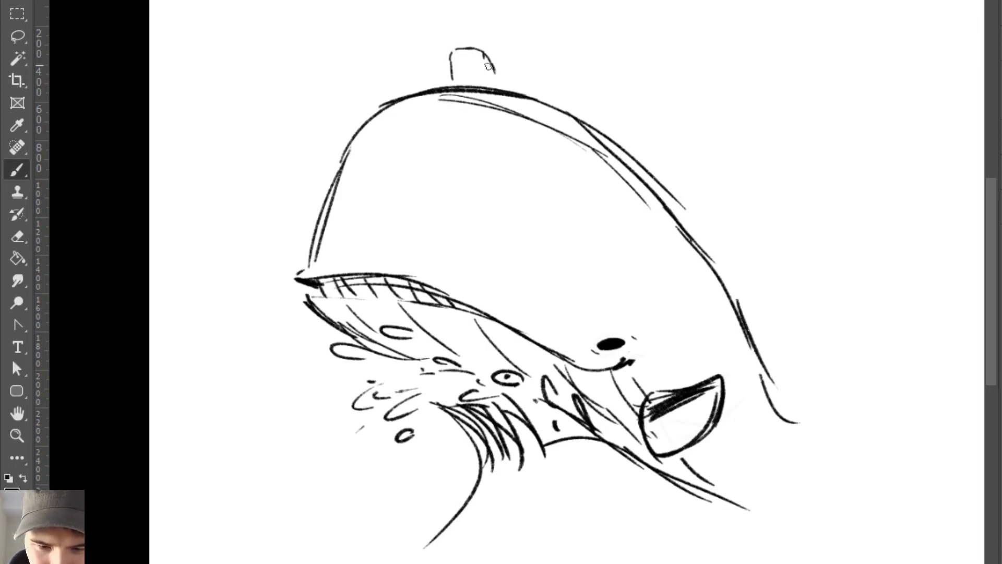
Step: Erase the small outline above the whale's head and redraw it as a smaller arch with short dashes inside
{"action": "key", "text": "ctrl+z"}
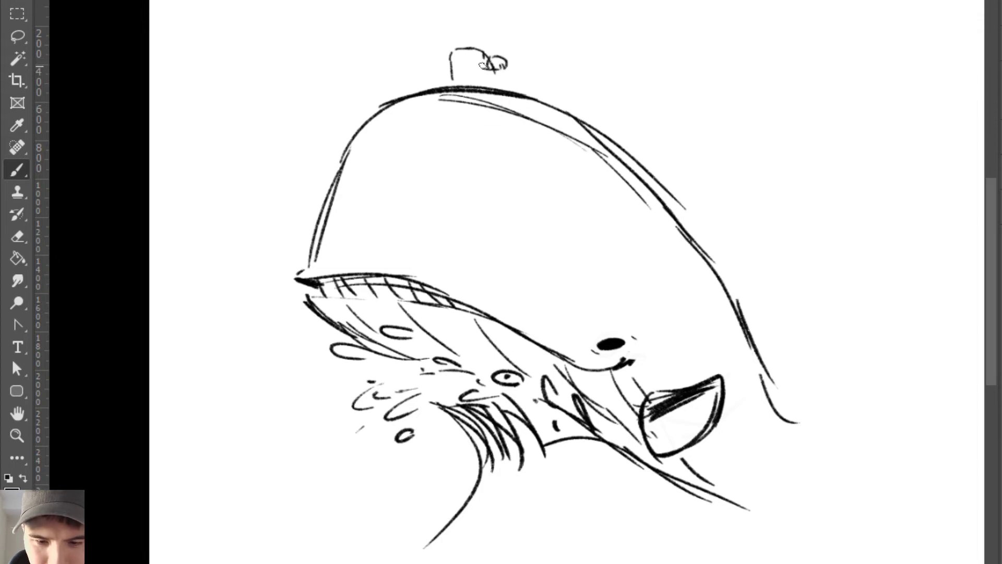
{"action": "left_click_drag", "start_coordinate": [444, 57], "coordinate": [443, 65]}
{"action": "key", "text": "ctrl+z"}
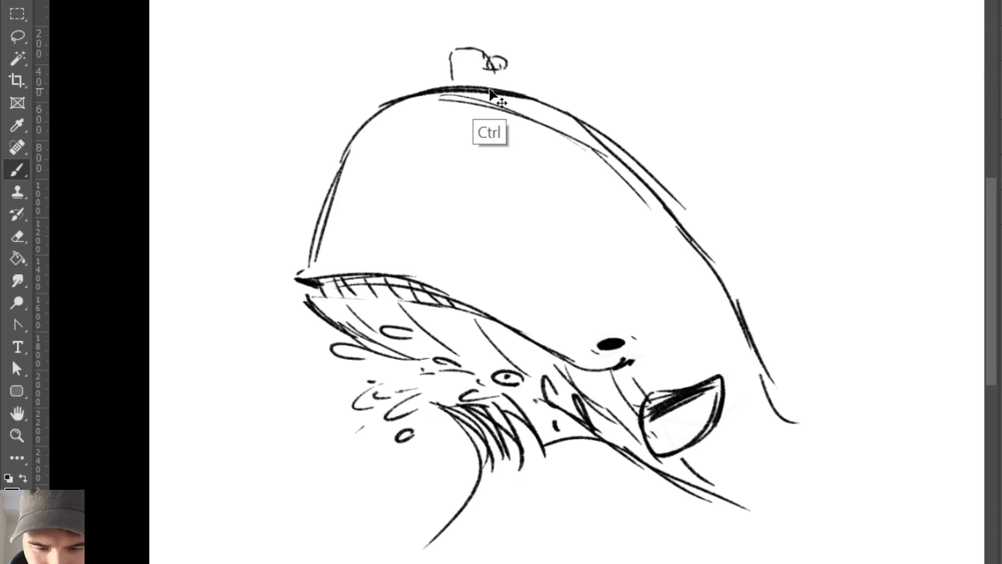
{"action": "key", "text": "e"}
{"action": "mouse_move", "coordinate": [500, 59]}
{"action": "left_mouse_down"}
{"action": "mouse_move", "coordinate": [459, 45]}
{"action": "mouse_move", "coordinate": [469, 56]}
{"action": "left_mouse_up"}
{"action": "key", "text": "b"}
{"action": "key", "text": "ctrl+z"}
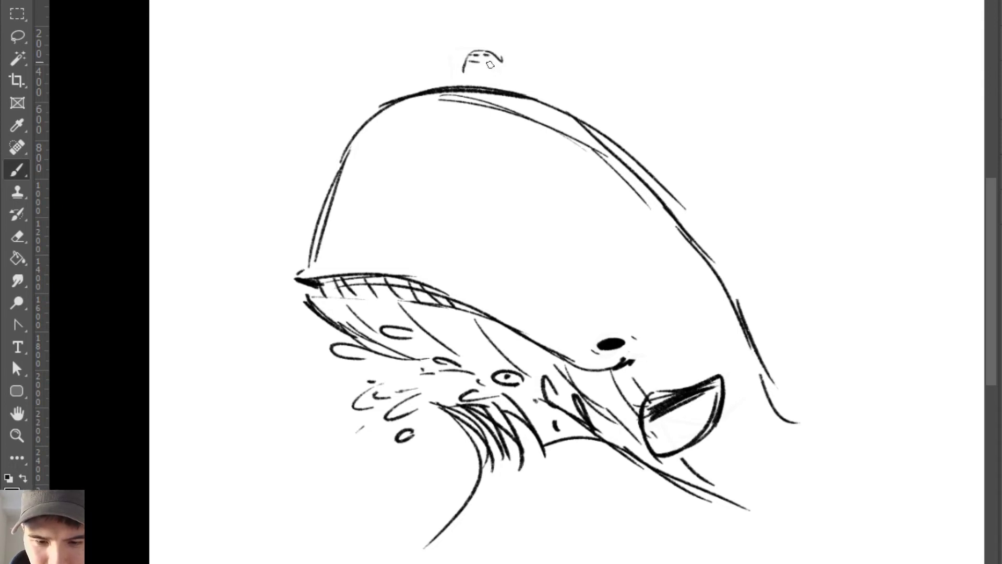
Step: Try small circular and facial details inside the arch above the whale's head
{"action": "left_click_drag", "start_coordinate": [481, 61], "coordinate": [485, 75]}
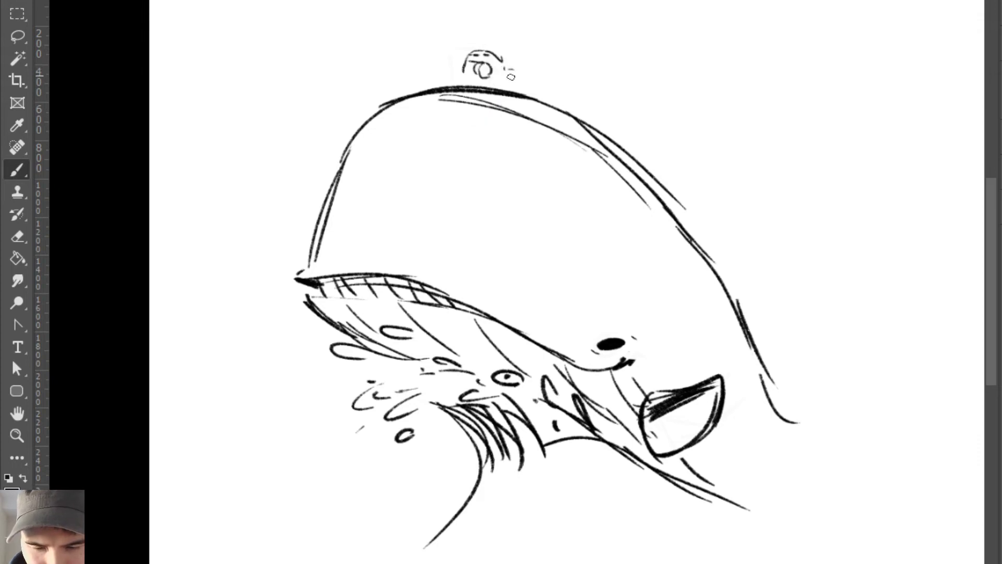
{"action": "key", "text": "e"}
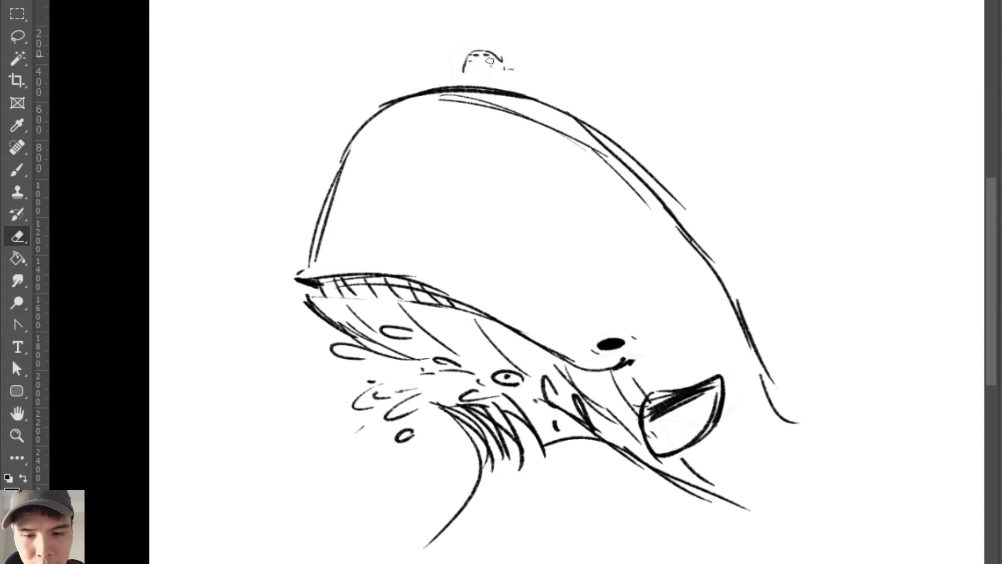
{"action": "key", "text": "b"}
{"action": "key", "text": "e"}
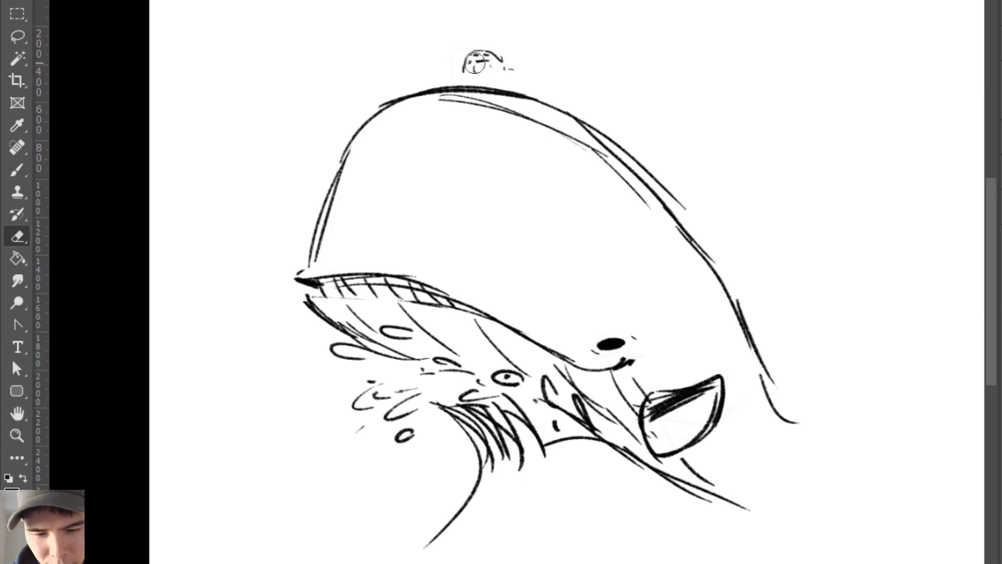
{"action": "key", "text": "b"}
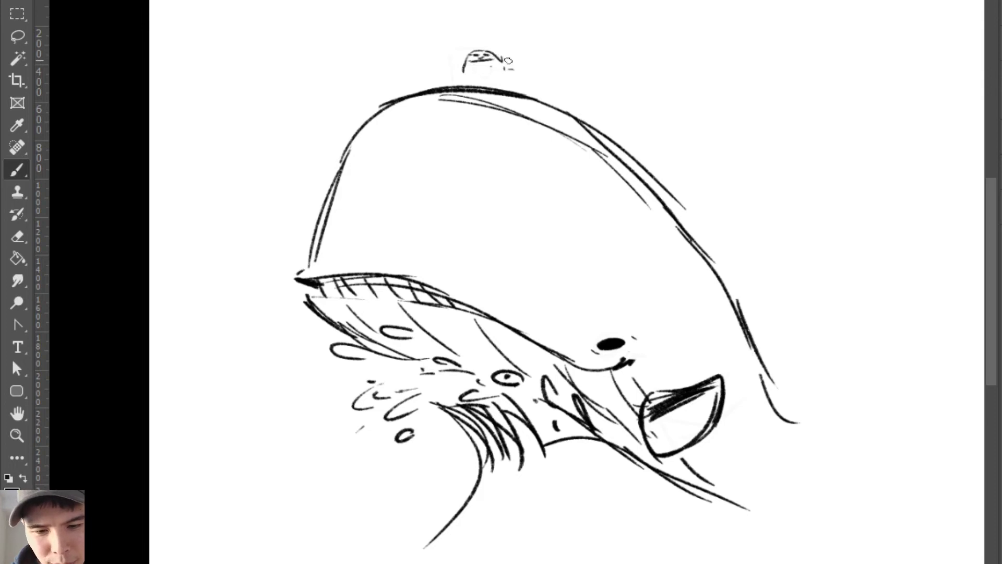
Step: Erase the trial details above the whale and redraw them as a tiny bear-like face with a dark open mouth and small ears
{"action": "key", "text": "e"}
{"action": "mouse_move", "coordinate": [508, 61]}
{"action": "left_mouse_down"}
{"action": "mouse_move", "coordinate": [457, 69]}
{"action": "mouse_move", "coordinate": [493, 73]}
{"action": "mouse_move", "coordinate": [473, 50]}
{"action": "mouse_move", "coordinate": [503, 54]}
{"action": "mouse_move", "coordinate": [468, 51]}
{"action": "mouse_move", "coordinate": [496, 49]}
{"action": "mouse_move", "coordinate": [480, 45]}
{"action": "mouse_move", "coordinate": [505, 62]}
{"action": "mouse_move", "coordinate": [505, 53]}
{"action": "mouse_move", "coordinate": [474, 50]}
{"action": "left_mouse_up"}
{"action": "key", "text": "b"}
{"action": "key", "text": "ctrl+z"}
{"action": "key", "text": "ctrl+z"}
{"action": "key", "text": "ctrl+z"}
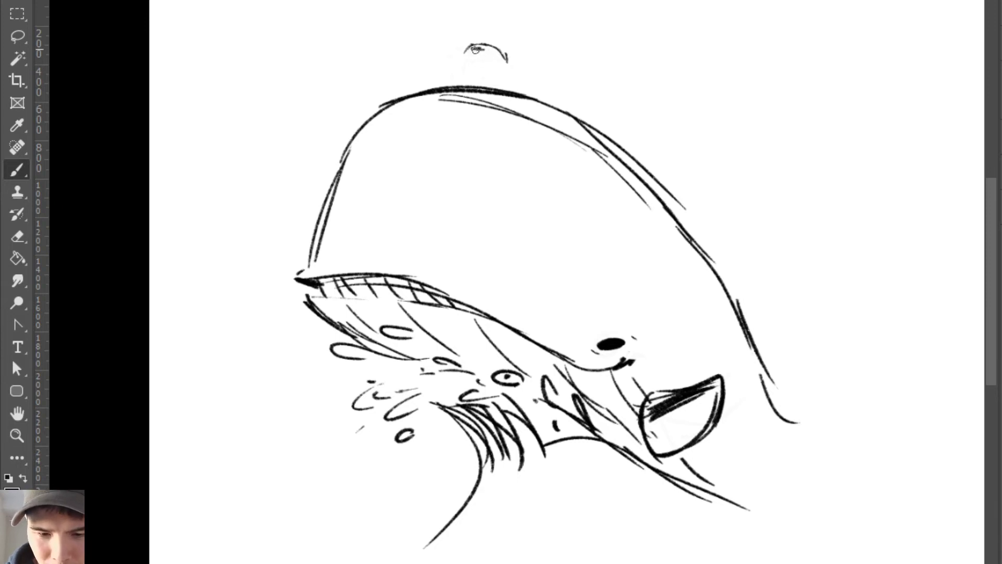
{"action": "key", "text": "ctrl+z"}
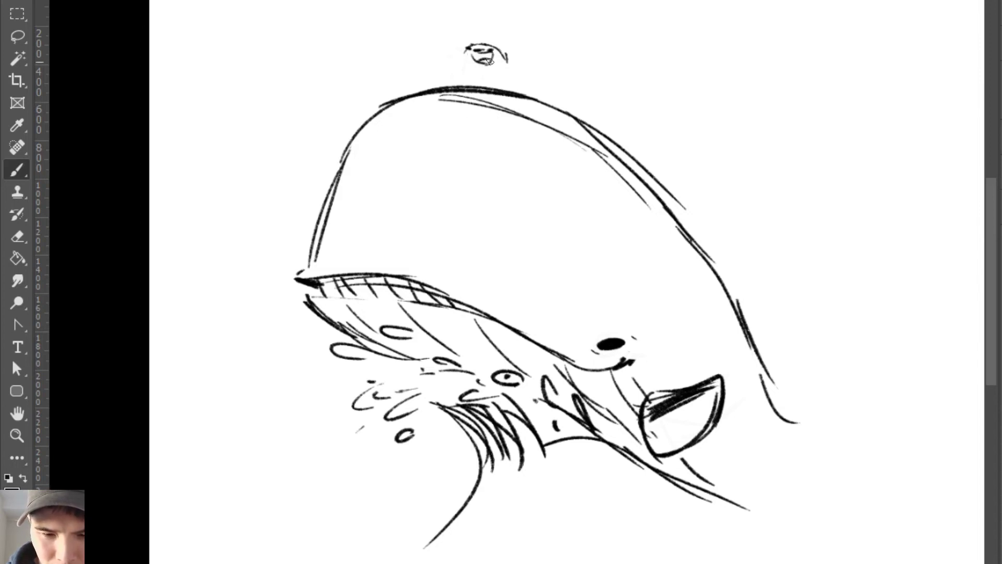
{"action": "key", "text": "e"}
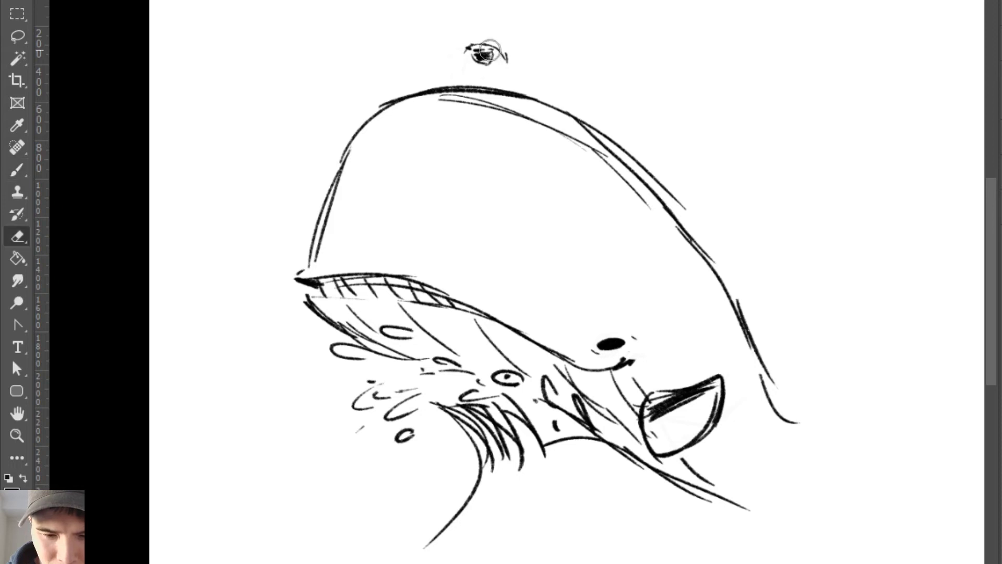
{"action": "key", "text": "b"}
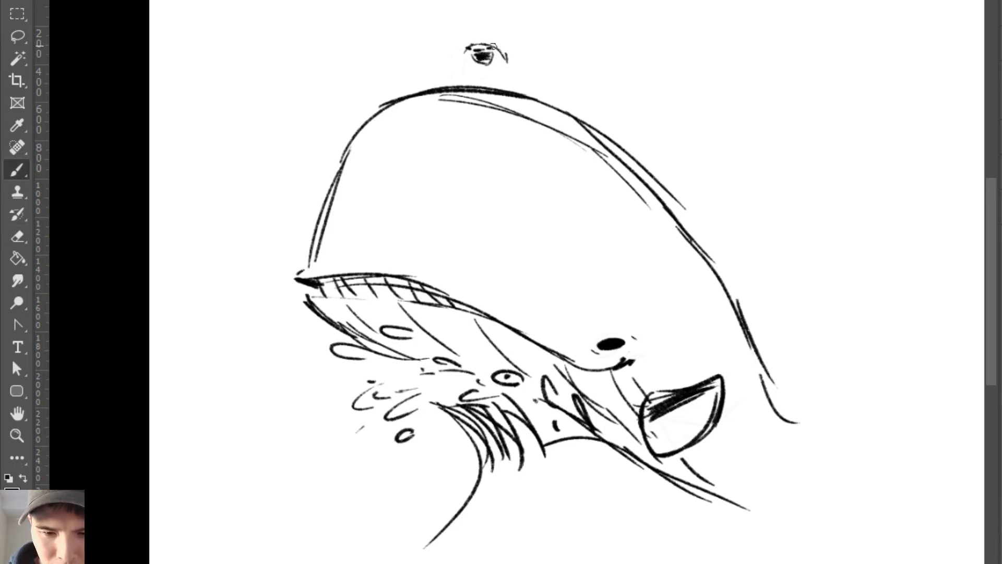
{"action": "left_click_drag", "start_coordinate": [476, 46], "coordinate": [502, 48]}
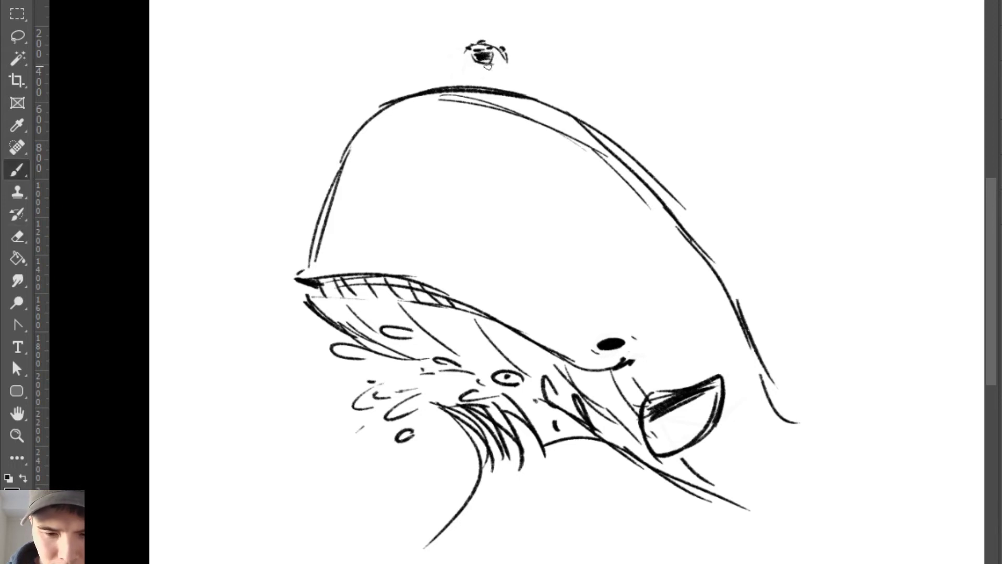
Step: Draw the tiny character's rounded body down to the whale's crown, refine the paws over its belly and darken a foot
{"action": "key", "text": "e"}
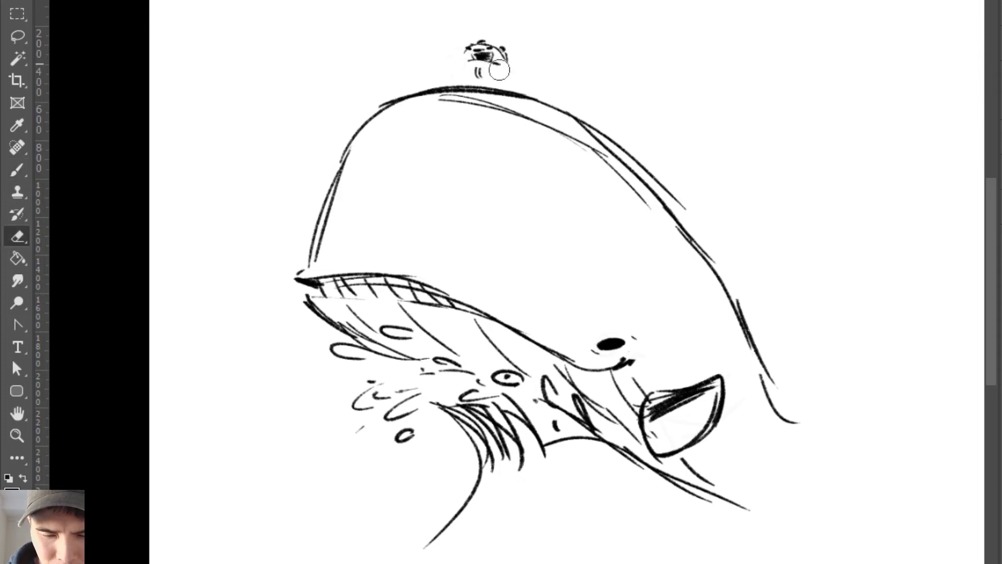
{"action": "left_click_drag", "start_coordinate": [483, 63], "coordinate": [476, 74]}
{"action": "key", "text": "b"}
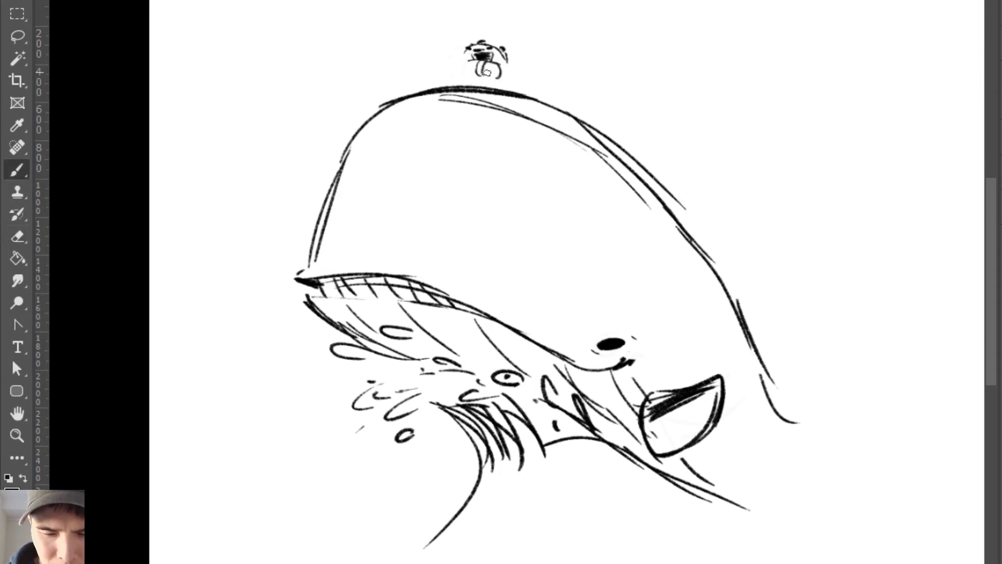
{"action": "mouse_move", "coordinate": [465, 52]}
{"action": "left_mouse_down"}
{"action": "mouse_move", "coordinate": [460, 82]}
{"action": "mouse_move", "coordinate": [489, 78]}
{"action": "mouse_move", "coordinate": [512, 91]}
{"action": "left_mouse_up"}
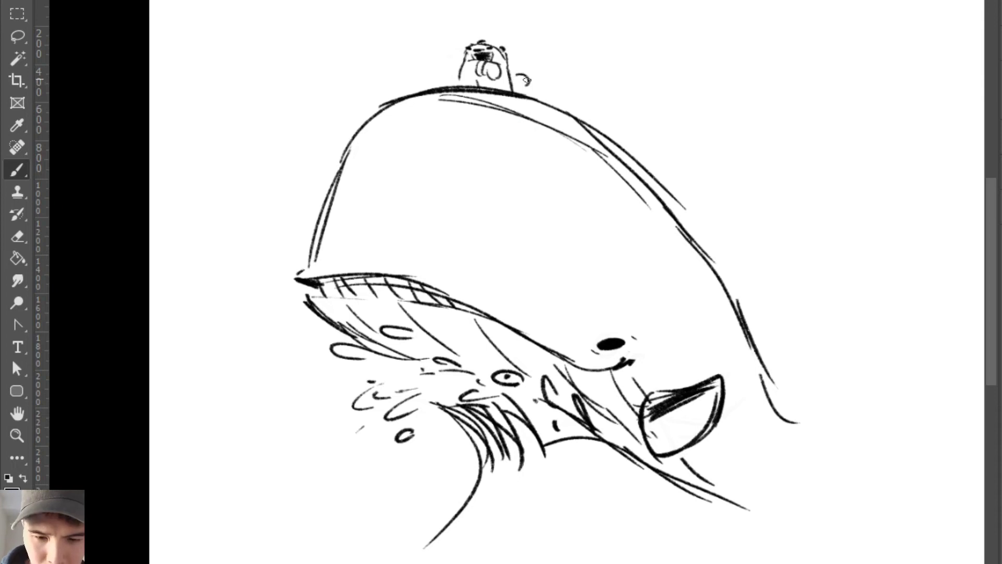
{"action": "key", "text": "e"}
{"action": "mouse_move", "coordinate": [488, 70]}
{"action": "left_mouse_down"}
{"action": "mouse_move", "coordinate": [498, 61]}
{"action": "mouse_move", "coordinate": [492, 79]}
{"action": "mouse_move", "coordinate": [494, 63]}
{"action": "mouse_move", "coordinate": [494, 76]}
{"action": "mouse_move", "coordinate": [461, 79]}
{"action": "mouse_move", "coordinate": [493, 87]}
{"action": "left_mouse_up"}
{"action": "key", "text": "b"}
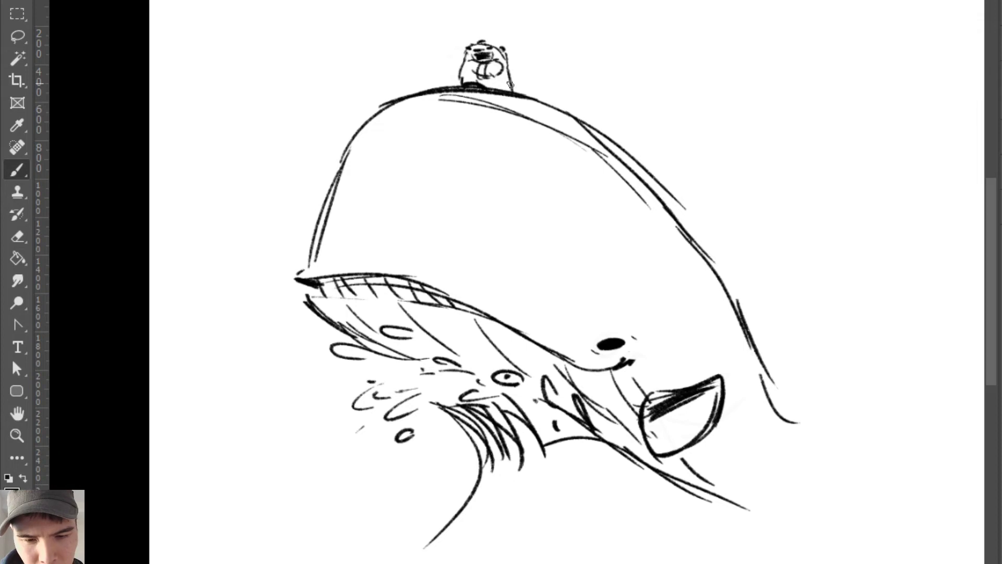
Step: Lasso the tiny character, shift it slightly upward, deselect it and retrace the whale's crown line beneath it
{"action": "key", "text": "l"}
{"action": "mouse_move", "coordinate": [514, 71]}
{"action": "left_mouse_down"}
{"action": "mouse_move", "coordinate": [466, 28]}
{"action": "mouse_move", "coordinate": [487, 93]}
{"action": "mouse_move", "coordinate": [509, 68]}
{"action": "mouse_move", "coordinate": [516, 91]}
{"action": "mouse_move", "coordinate": [506, 88]}
{"action": "mouse_move", "coordinate": [522, 93]}
{"action": "left_mouse_up"}
{"action": "key", "text": "v"}
{"action": "key", "text": "ctrl+d"}
{"action": "key", "text": "e"}
{"action": "key", "text": "b"}
{"action": "left_click_drag", "start_coordinate": [467, 88], "coordinate": [532, 103]}
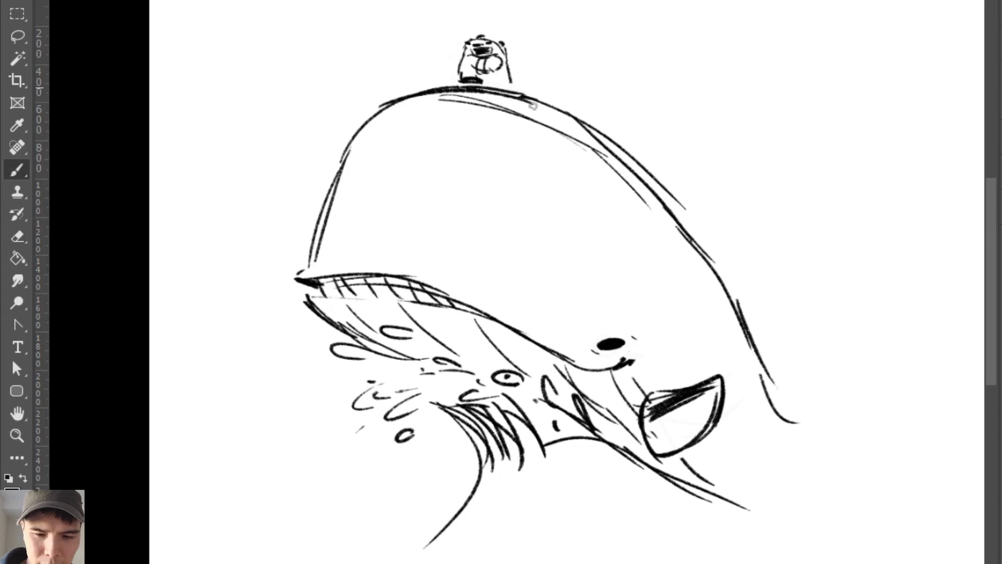
Step: Add an outstretched arm with a banded sleeve to the tiny character and darken its seated feet
{"action": "key", "text": "e"}
{"action": "key", "text": "b"}
{"action": "mouse_move", "coordinate": [504, 65]}
{"action": "left_mouse_down"}
{"action": "mouse_move", "coordinate": [514, 91]}
{"action": "mouse_move", "coordinate": [460, 77]}
{"action": "mouse_move", "coordinate": [463, 89]}
{"action": "mouse_move", "coordinate": [486, 90]}
{"action": "mouse_move", "coordinate": [470, 85]}
{"action": "mouse_move", "coordinate": [483, 87]}
{"action": "mouse_move", "coordinate": [475, 58]}
{"action": "mouse_move", "coordinate": [519, 60]}
{"action": "mouse_move", "coordinate": [528, 68]}
{"action": "mouse_move", "coordinate": [513, 70]}
{"action": "mouse_move", "coordinate": [526, 72]}
{"action": "mouse_move", "coordinate": [505, 67]}
{"action": "mouse_move", "coordinate": [516, 71]}
{"action": "mouse_move", "coordinate": [521, 60]}
{"action": "mouse_move", "coordinate": [528, 79]}
{"action": "left_mouse_up"}
{"action": "key", "text": "e"}
{"action": "key", "text": "b"}
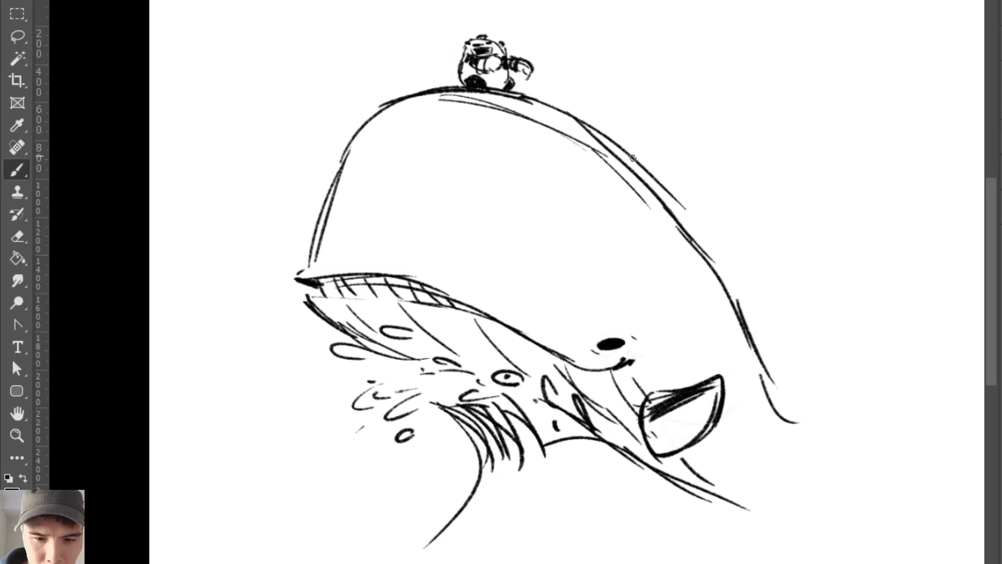
Step: Draw a leaf-shaped water spout rising from the whale's back with two droplets, and lighten its shaded base
{"action": "mouse_move", "coordinate": [636, 156]}
{"action": "left_mouse_down"}
{"action": "mouse_move", "coordinate": [668, 128]}
{"action": "mouse_move", "coordinate": [679, 146]}
{"action": "mouse_move", "coordinate": [702, 127]}
{"action": "mouse_move", "coordinate": [653, 160]}
{"action": "left_mouse_up"}
{"action": "key", "text": "ctrl+z"}
{"action": "key", "text": "ctrl+z"}
{"action": "left_click_drag", "start_coordinate": [740, 120], "coordinate": [746, 118]}
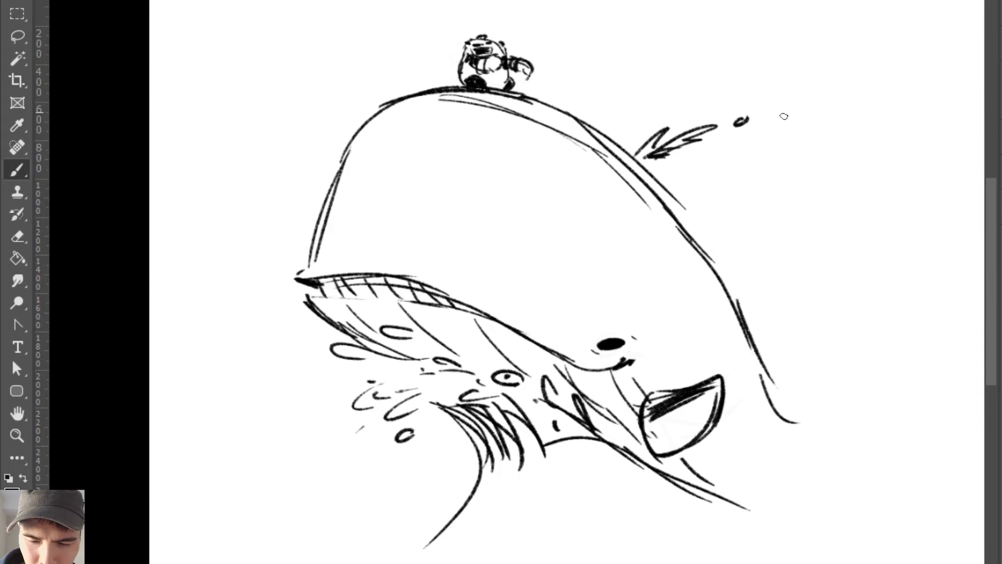
{"action": "left_click", "coordinate": [778, 112]}
{"action": "key", "text": "e"}
{"action": "left_click_drag", "start_coordinate": [652, 157], "coordinate": [696, 148]}
{"action": "key", "text": "b"}
{"action": "left_click_drag", "start_coordinate": [638, 163], "coordinate": [714, 135]}
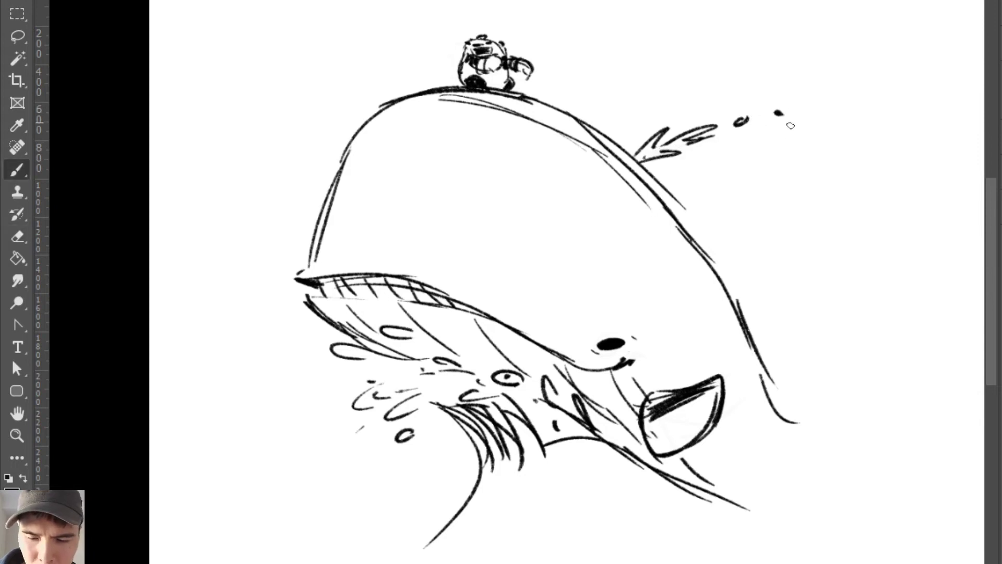
Step: Scatter small dark droplets around and far beyond the water spout
{"action": "left_click", "coordinate": [741, 144]}
{"action": "left_click", "coordinate": [744, 93]}
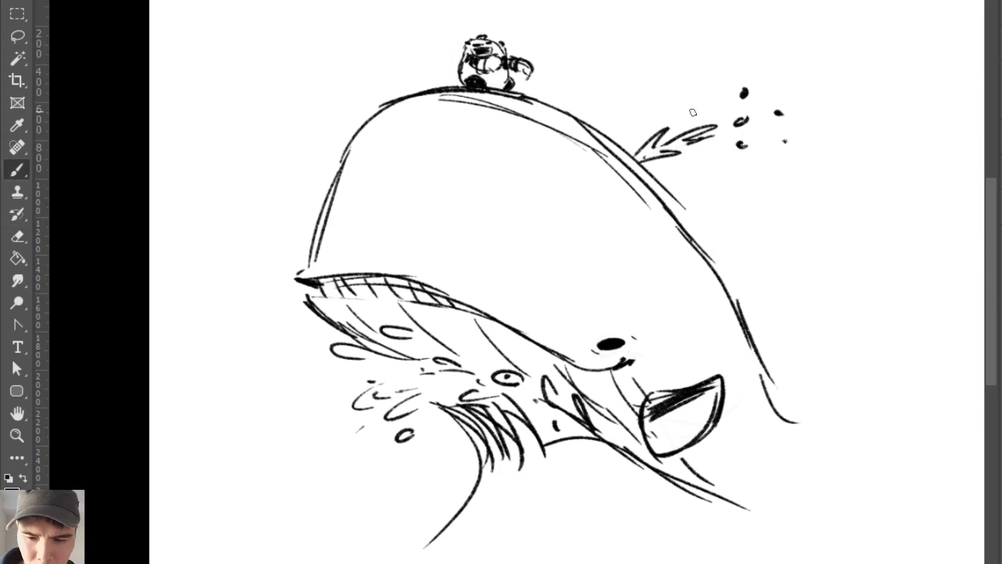
{"action": "left_click", "coordinate": [865, 122]}
{"action": "left_click", "coordinate": [861, 153]}
{"action": "left_click", "coordinate": [880, 86]}
{"action": "left_click", "coordinate": [914, 125]}
{"action": "left_click", "coordinate": [935, 159]}
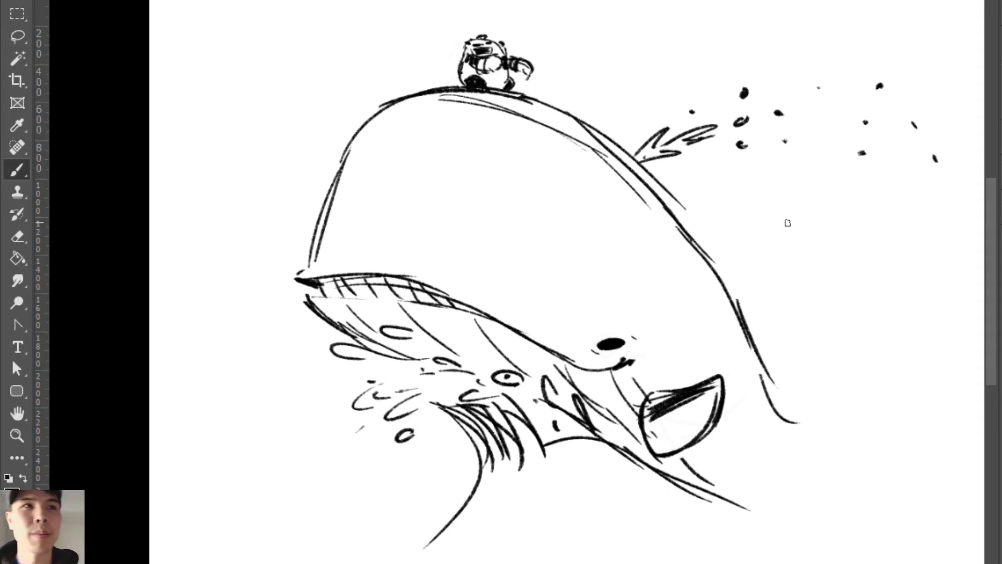
Step: Erase the rear part of the whale's back contour and redraw it as a steeper curve sweeping down toward the tail
{"action": "key", "text": "e"}
{"action": "left_click_drag", "start_coordinate": [697, 245], "coordinate": [766, 380]}
{"action": "key", "text": "b"}
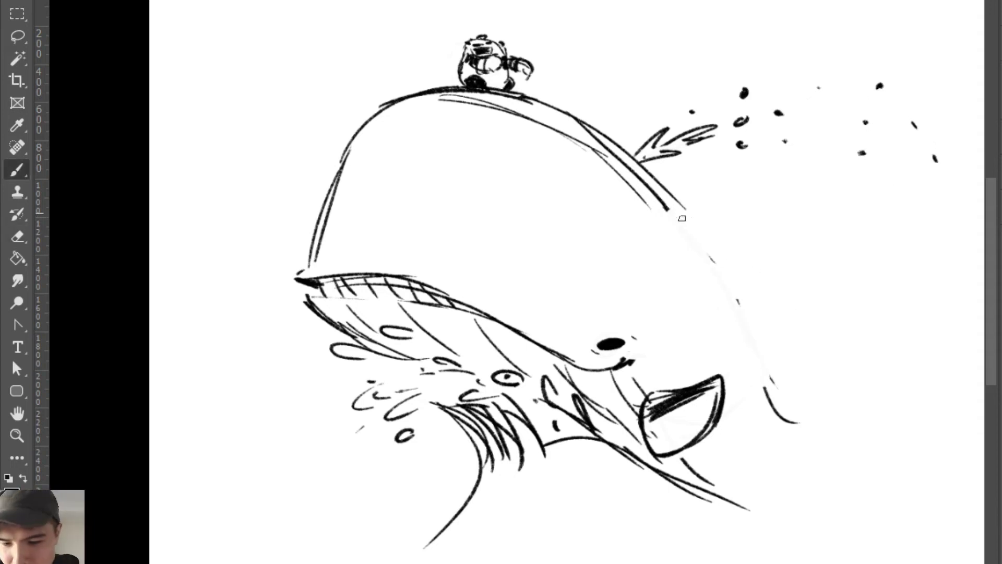
{"action": "left_click_drag", "start_coordinate": [690, 223], "coordinate": [749, 350]}
{"action": "left_click_drag", "start_coordinate": [733, 305], "coordinate": [752, 358]}
{"action": "left_click_drag", "start_coordinate": [751, 322], "coordinate": [766, 447]}
{"action": "left_click_drag", "start_coordinate": [752, 358], "coordinate": [801, 491]}
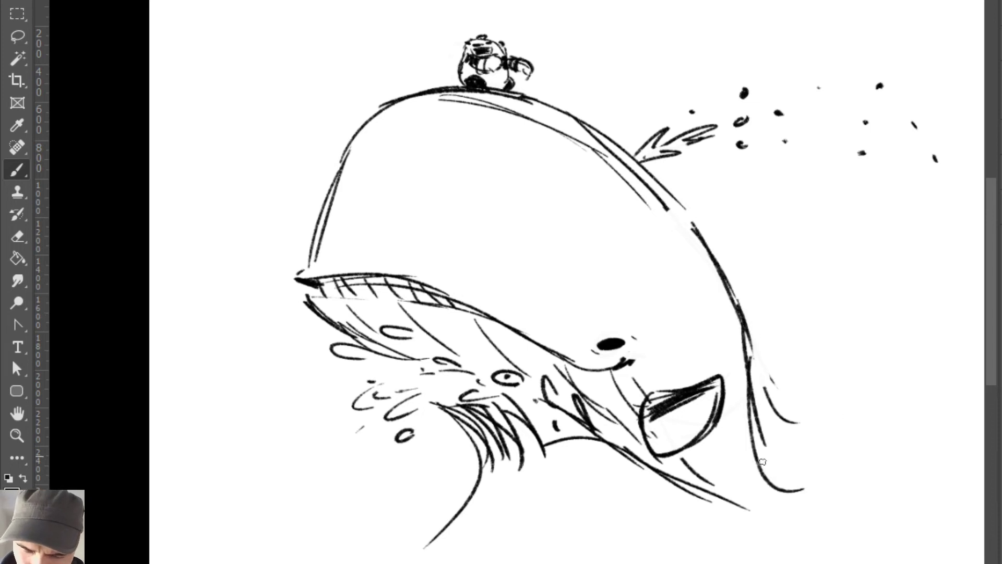
Step: Curve the tail upward from the whale's back and sketch two pointed flukes with a central notch
{"action": "left_click_drag", "start_coordinate": [762, 462], "coordinate": [855, 417]}
{"action": "left_click_drag", "start_coordinate": [814, 344], "coordinate": [836, 436]}
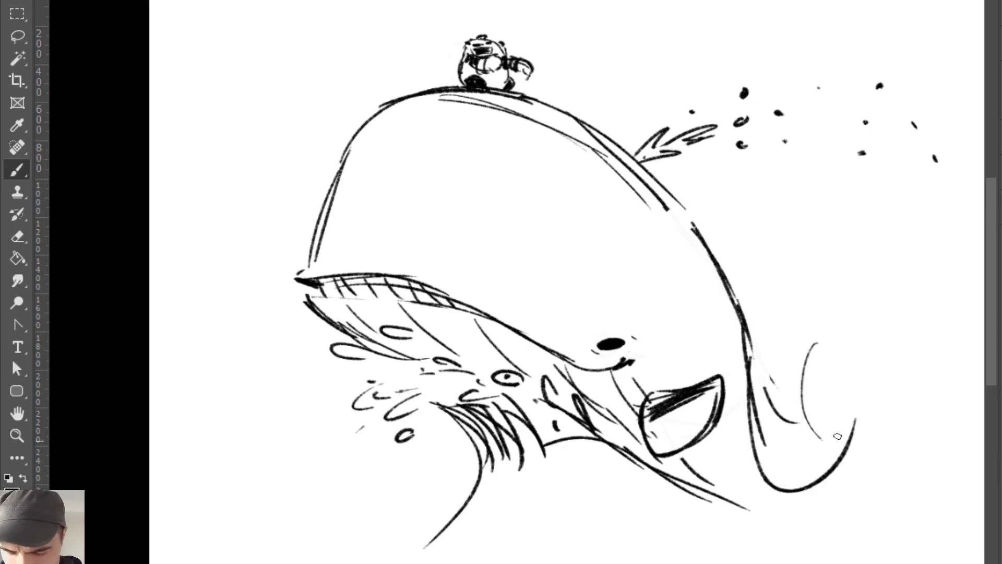
{"action": "key", "text": "ctrl+z"}
{"action": "mouse_move", "coordinate": [802, 352]}
{"action": "left_mouse_down"}
{"action": "mouse_move", "coordinate": [835, 472]}
{"action": "mouse_move", "coordinate": [858, 420]}
{"action": "mouse_move", "coordinate": [860, 442]}
{"action": "mouse_move", "coordinate": [921, 366]}
{"action": "mouse_move", "coordinate": [926, 427]}
{"action": "left_mouse_up"}
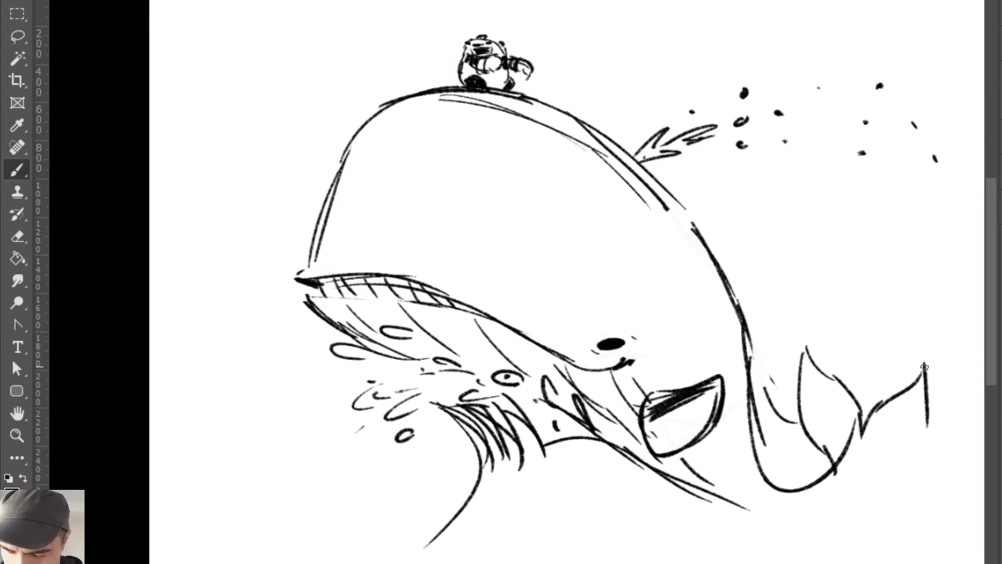
{"action": "left_click_drag", "start_coordinate": [923, 365], "coordinate": [929, 428]}
{"action": "key", "text": "ctrl+z"}
{"action": "mouse_move", "coordinate": [908, 388]}
{"action": "left_mouse_down"}
{"action": "mouse_move", "coordinate": [934, 412]}
{"action": "mouse_move", "coordinate": [824, 501]}
{"action": "left_mouse_up"}
{"action": "key", "text": "ctrl+z"}
{"action": "left_click_drag", "start_coordinate": [917, 415], "coordinate": [799, 526]}
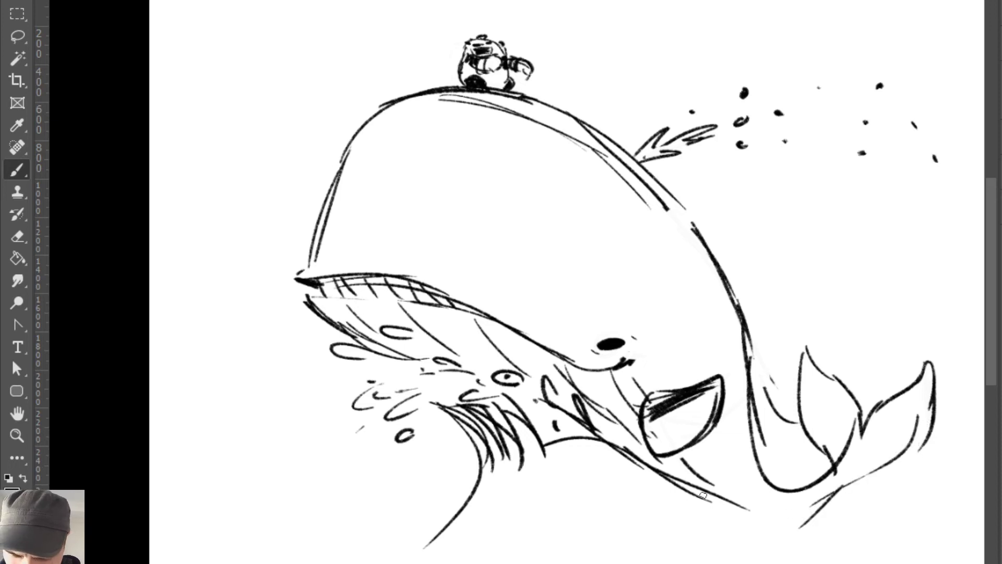
Step: Replace the whale's underside line with a long water-surface contour sloping down beneath the flipper and tail
{"action": "left_click_drag", "start_coordinate": [595, 431], "coordinate": [854, 562]}
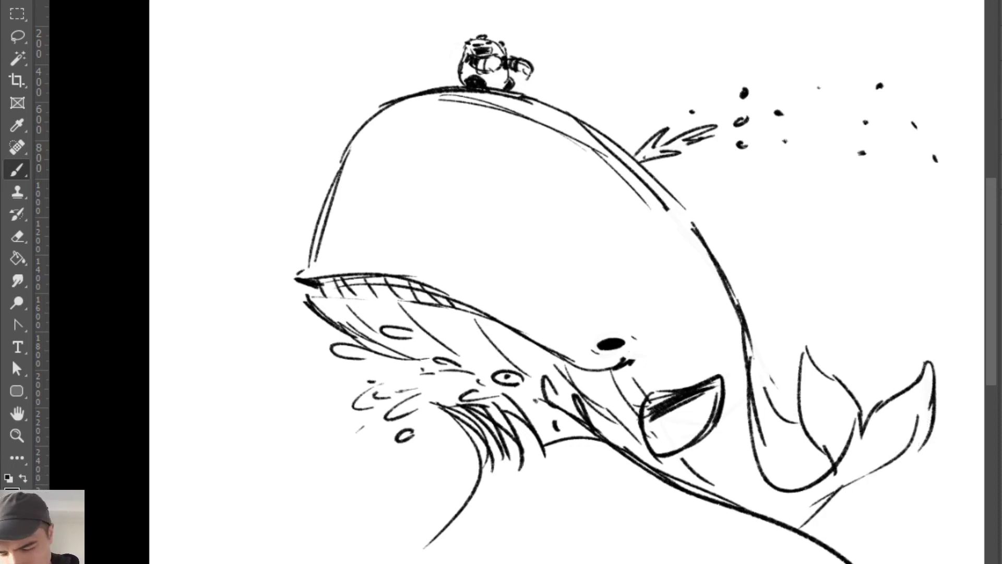
{"action": "key", "text": "ctrl+z"}
{"action": "key", "text": "e"}
{"action": "key", "text": "b"}
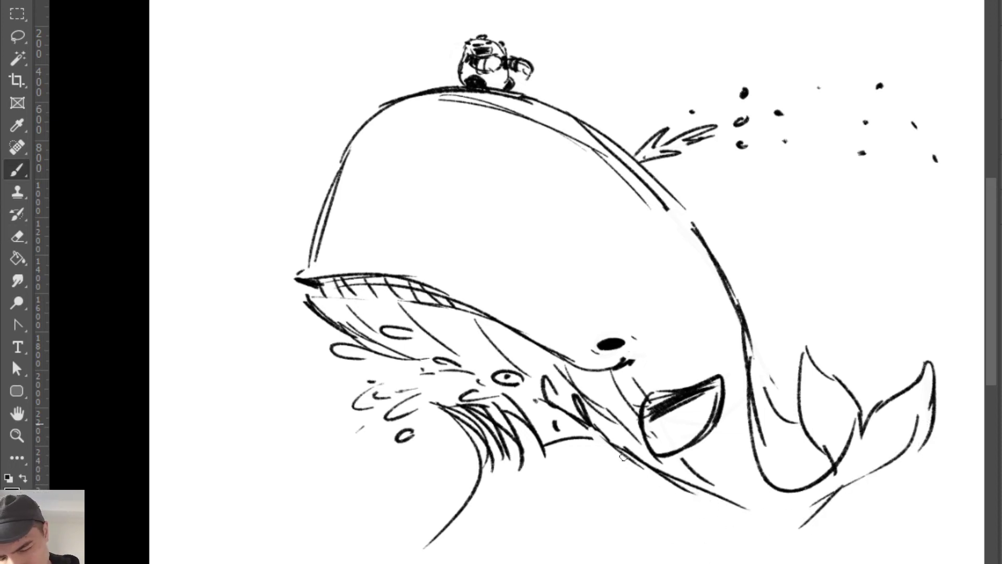
{"action": "left_click_drag", "start_coordinate": [598, 432], "coordinate": [918, 529]}
{"action": "key", "text": "ctrl+z"}
{"action": "left_click_drag", "start_coordinate": [621, 448], "coordinate": [918, 551]}
{"action": "left_click_drag", "start_coordinate": [834, 508], "coordinate": [943, 562]}
Step: Fill the curling wave below the whale's chin with long curved streaks sweeping down into a flat base
{"action": "mouse_move", "coordinate": [499, 416]}
{"action": "left_mouse_down"}
{"action": "mouse_move", "coordinate": [436, 556]}
{"action": "mouse_move", "coordinate": [446, 560]}
{"action": "left_mouse_up"}
{"action": "left_click_drag", "start_coordinate": [551, 489], "coordinate": [490, 563]}
{"action": "left_click_drag", "start_coordinate": [548, 442], "coordinate": [589, 562]}
{"action": "mouse_move", "coordinate": [569, 443]}
{"action": "left_mouse_down"}
{"action": "mouse_move", "coordinate": [590, 502]}
{"action": "mouse_move", "coordinate": [537, 561]}
{"action": "left_mouse_up"}
{"action": "left_click_drag", "start_coordinate": [565, 437], "coordinate": [513, 563]}
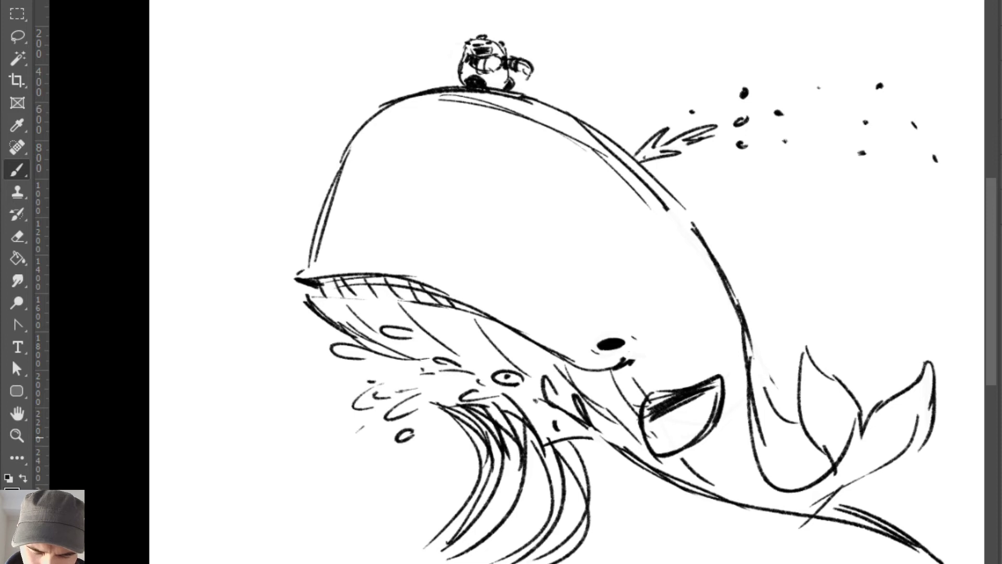
{"action": "left_click_drag", "start_coordinate": [529, 431], "coordinate": [462, 563]}
{"action": "left_click_drag", "start_coordinate": [532, 462], "coordinate": [410, 562]}
{"action": "mouse_move", "coordinate": [491, 514]}
{"action": "left_mouse_down"}
{"action": "mouse_move", "coordinate": [378, 562]}
{"action": "mouse_move", "coordinate": [277, 561]}
{"action": "left_mouse_up"}
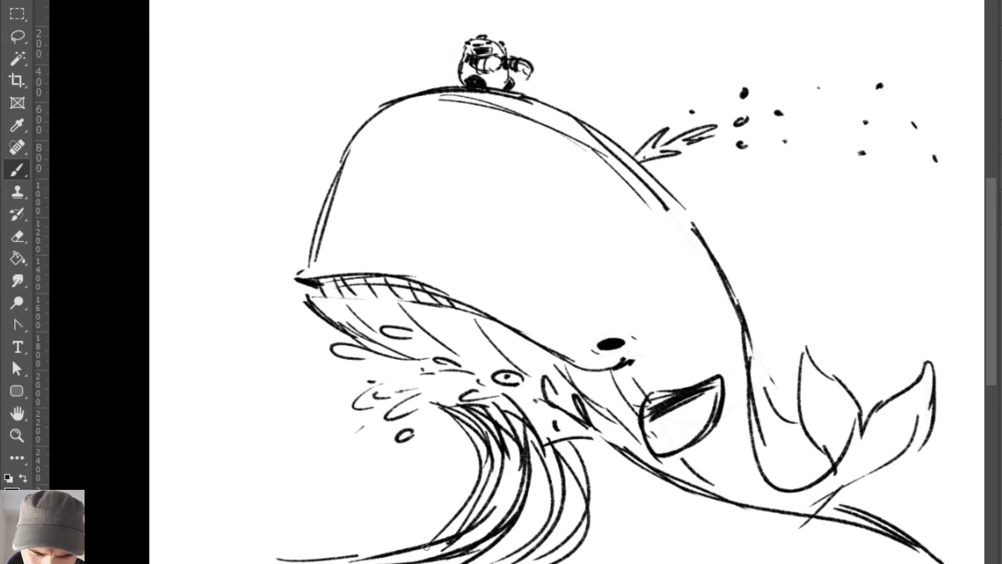
{"action": "left_click_drag", "start_coordinate": [450, 542], "coordinate": [358, 556]}
Step: Erase the steep end of the water-surface line and redraw it as a gentler double contour reaching the canvas edge
{"action": "key", "text": "e"}
{"action": "left_click_drag", "start_coordinate": [937, 559], "coordinate": [837, 509]}
{"action": "key", "text": "b"}
{"action": "left_click_drag", "start_coordinate": [661, 467], "coordinate": [982, 546]}
{"action": "key", "text": "ctrl+z"}
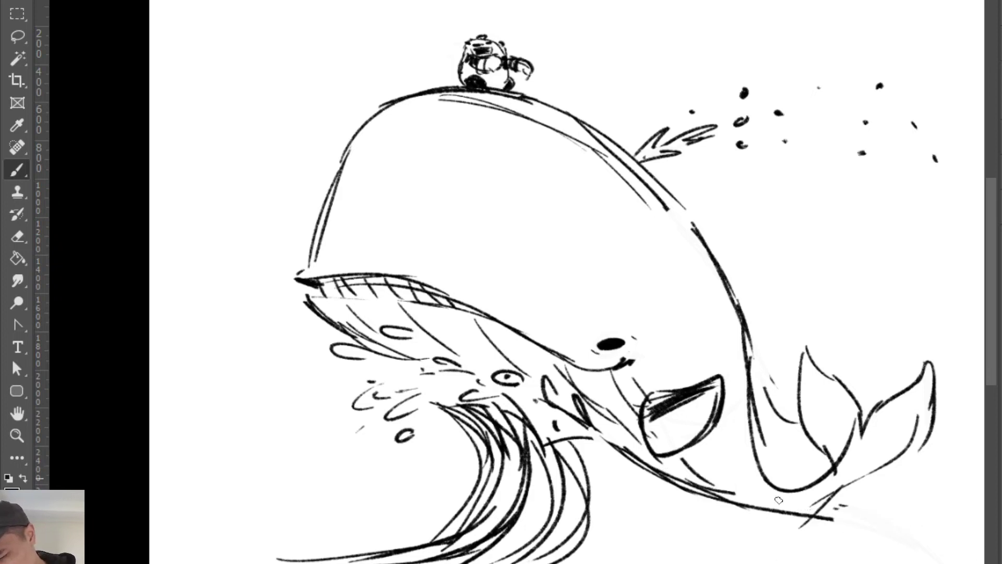
{"action": "left_click_drag", "start_coordinate": [699, 483], "coordinate": [982, 546]}
{"action": "key", "text": "ctrl+z"}
{"action": "left_click_drag", "start_coordinate": [656, 472], "coordinate": [982, 542]}
{"action": "left_click_drag", "start_coordinate": [807, 510], "coordinate": [982, 554]}
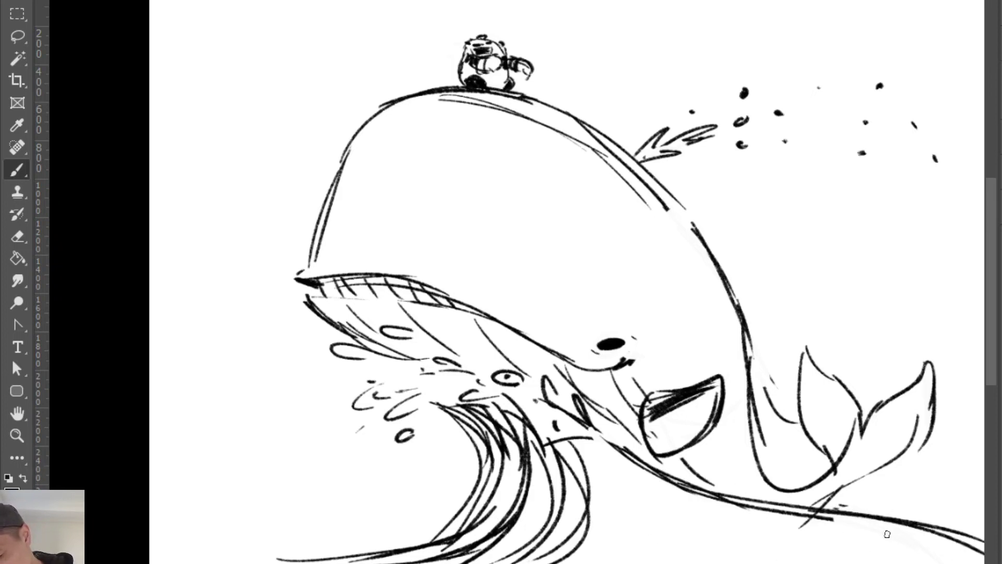
Step: Add flowing streaks down the back slope of the wave and a trail of droplets below the flipper
{"action": "mouse_move", "coordinate": [600, 453]}
{"action": "left_mouse_down"}
{"action": "mouse_move", "coordinate": [621, 542]}
{"action": "mouse_move", "coordinate": [728, 561]}
{"action": "left_mouse_up"}
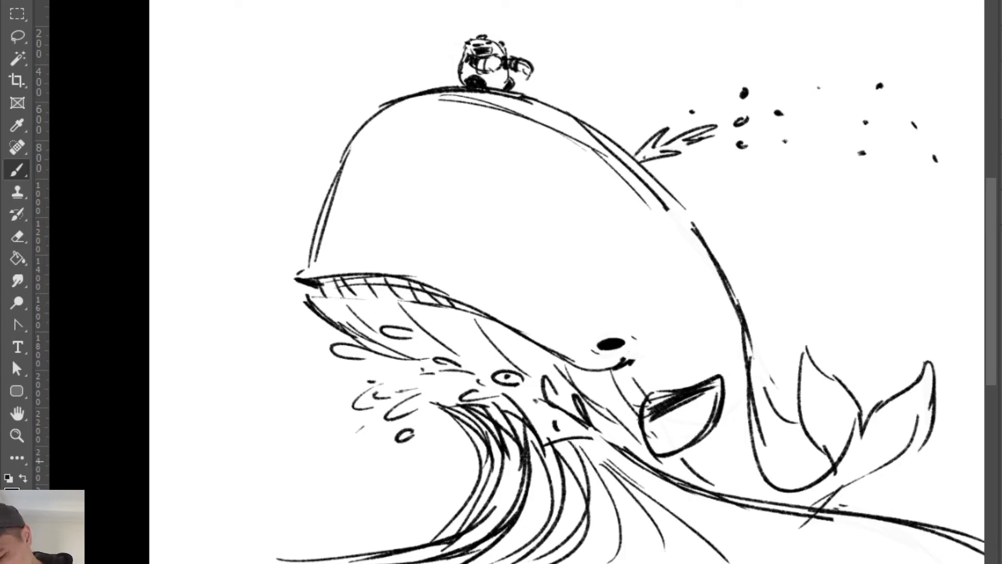
{"action": "left_click_drag", "start_coordinate": [652, 490], "coordinate": [913, 562]}
{"action": "key", "text": "ctrl+z"}
{"action": "left_click_drag", "start_coordinate": [625, 476], "coordinate": [665, 493]}
{"action": "left_click_drag", "start_coordinate": [572, 440], "coordinate": [575, 448]}
{"action": "mouse_move", "coordinate": [682, 510]}
{"action": "left_mouse_down"}
{"action": "mouse_move", "coordinate": [711, 533]}
{"action": "mouse_move", "coordinate": [705, 509]}
{"action": "left_mouse_up"}
{"action": "left_click_drag", "start_coordinate": [726, 530], "coordinate": [737, 537]}
Step: Draw a short arc and a thin horizontal waterline inside the hollow of the curling wave
{"action": "left_click_drag", "start_coordinate": [381, 485], "coordinate": [440, 471]}
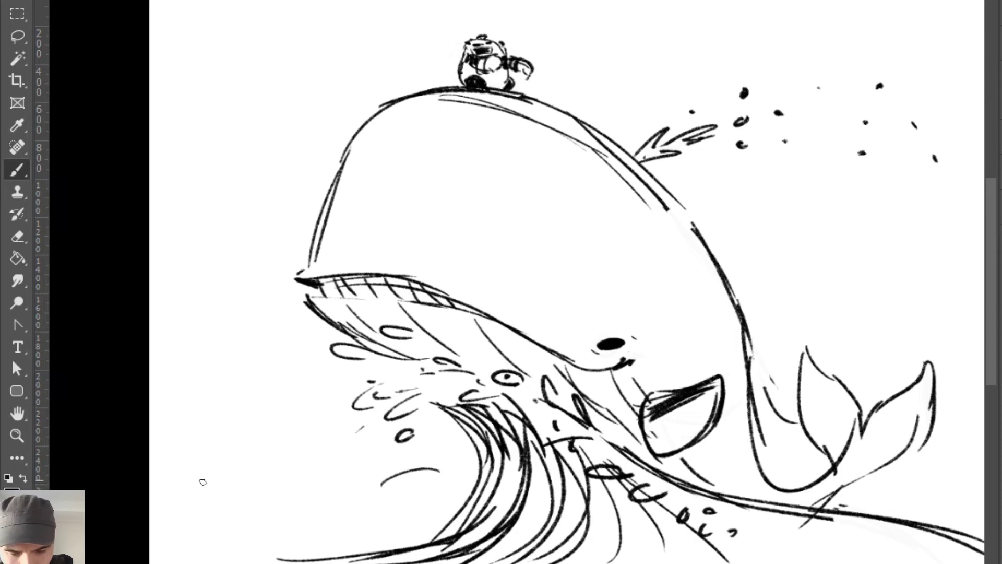
{"action": "left_click_drag", "start_coordinate": [202, 483], "coordinate": [440, 490]}
{"action": "left_click_drag", "start_coordinate": [310, 508], "coordinate": [415, 508]}
{"action": "key", "text": "ctrl+z"}
{"action": "key", "text": "ctrl+z"}
{"action": "left_click_drag", "start_coordinate": [340, 518], "coordinate": [386, 516]}
{"action": "left_click_drag", "start_coordinate": [399, 515], "coordinate": [475, 510]}
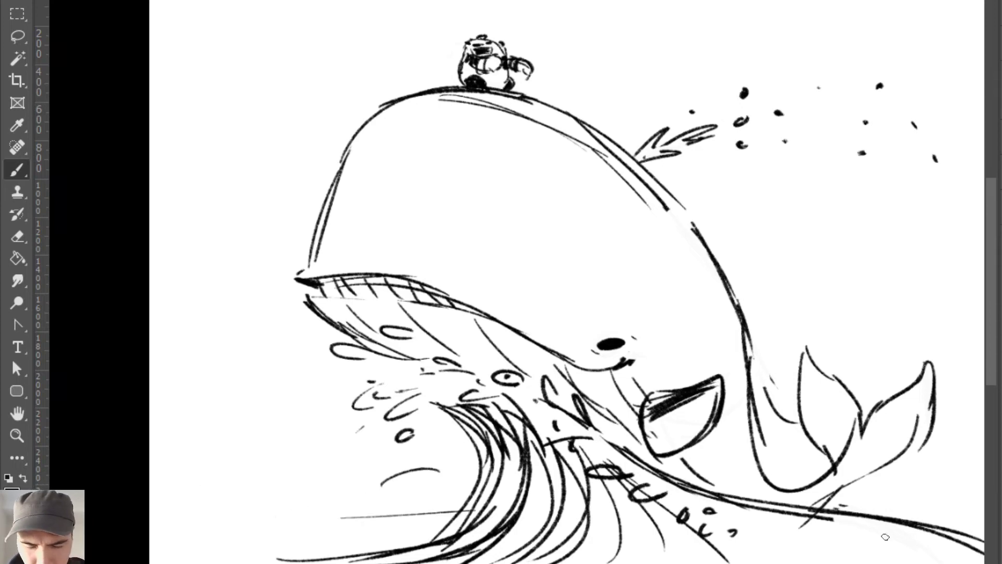
Step: Reposition the whole whale sketch and scale it down slightly to fit within the canvas
{"action": "key", "text": "v"}
{"action": "left_click_drag", "start_coordinate": [711, 435], "coordinate": [683, 422]}
{"action": "key", "text": "ctrl+t"}
{"action": "left_click_drag", "start_coordinate": [962, 52], "coordinate": [919, 58]}
{"action": "key", "text": "Return"}
{"action": "key", "text": "b"}
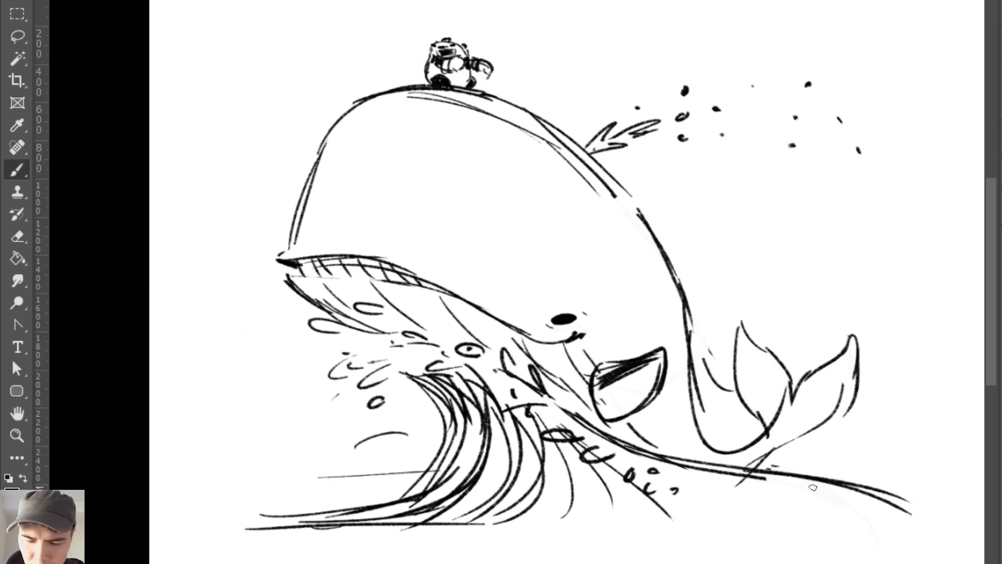
Step: Thicken the lower edge of the far fluke and the outer edge of the near fluke
{"action": "mouse_move", "coordinate": [848, 393]}
{"action": "left_mouse_down"}
{"action": "mouse_move", "coordinate": [777, 441]}
{"action": "mouse_move", "coordinate": [756, 470]}
{"action": "left_mouse_up"}
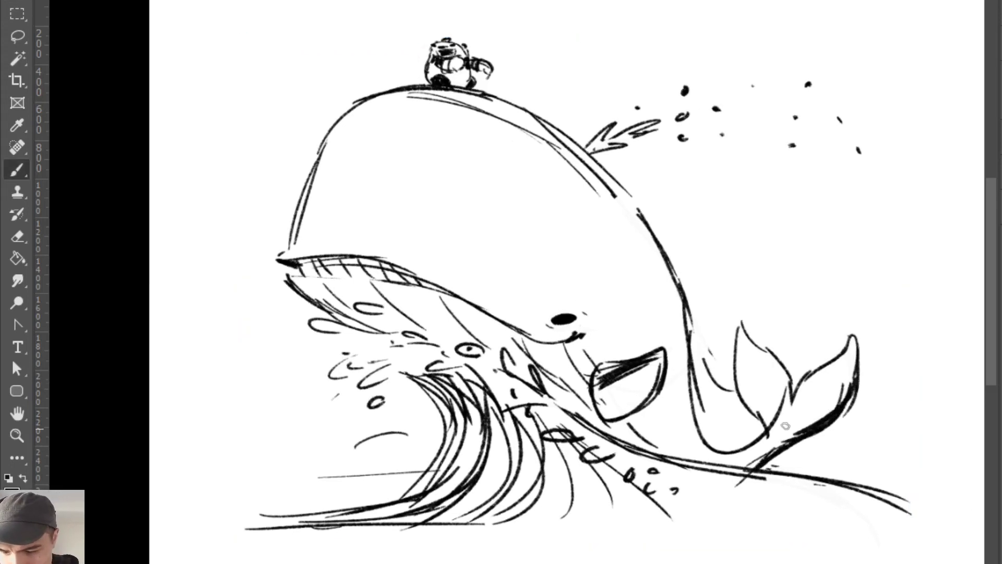
{"action": "left_click_drag", "start_coordinate": [741, 327], "coordinate": [745, 403]}
{"action": "key", "text": "ctrl+z"}
{"action": "left_click_drag", "start_coordinate": [738, 329], "coordinate": [766, 431]}
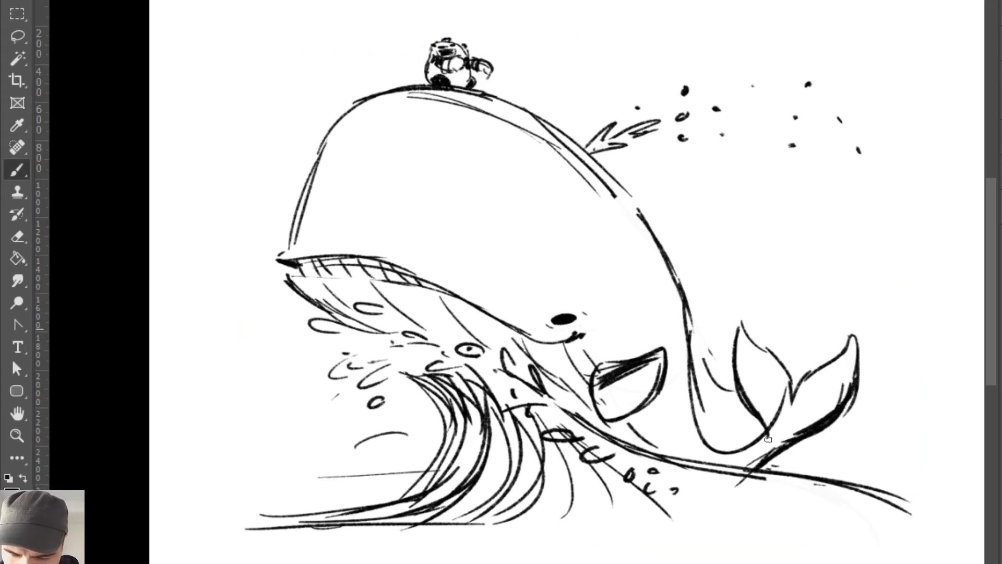
Step: Erase the overlapping lines where the flukes meet and redraw the tail's base as a narrow stem with dark shading
{"action": "key", "text": "e"}
{"action": "mouse_move", "coordinate": [750, 395]}
{"action": "left_mouse_down"}
{"action": "mouse_move", "coordinate": [787, 399]}
{"action": "mouse_move", "coordinate": [762, 441]}
{"action": "mouse_move", "coordinate": [788, 418]}
{"action": "left_mouse_up"}
{"action": "key", "text": "b"}
{"action": "mouse_move", "coordinate": [789, 418]}
{"action": "left_mouse_down"}
{"action": "mouse_move", "coordinate": [786, 437]}
{"action": "mouse_move", "coordinate": [761, 433]}
{"action": "mouse_move", "coordinate": [776, 471]}
{"action": "left_mouse_up"}
{"action": "key", "text": "ctrl+z"}
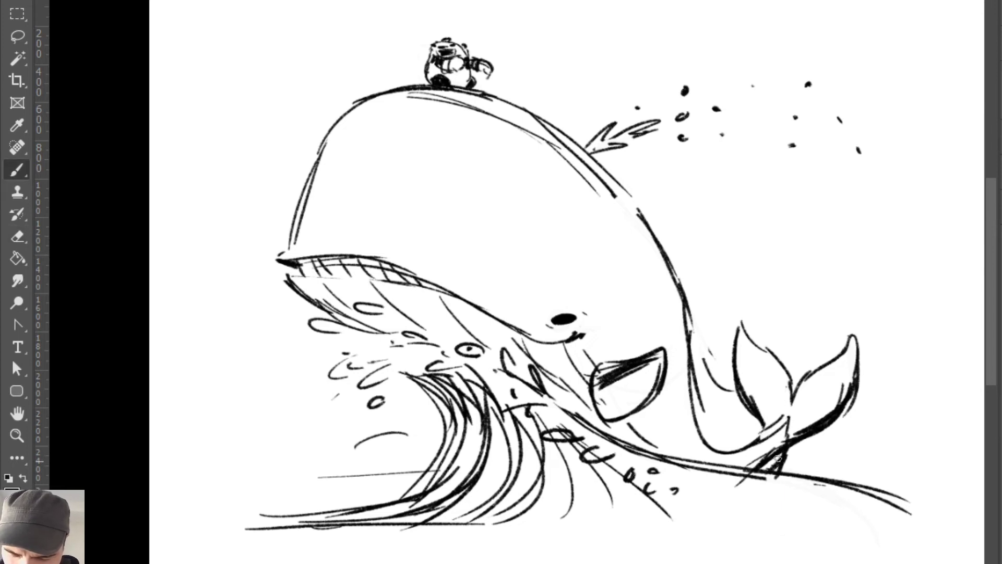
{"action": "left_click_drag", "start_coordinate": [787, 437], "coordinate": [774, 459]}
{"action": "key", "text": "e"}
{"action": "mouse_move", "coordinate": [779, 446]}
{"action": "left_mouse_down"}
{"action": "mouse_move", "coordinate": [758, 467]}
{"action": "mouse_move", "coordinate": [771, 454]}
{"action": "left_mouse_up"}
{"action": "key", "text": "b"}
Step: Thicken the bend below the tail, then erase and redraw the whale's rear back contour as a smoother curve into it
{"action": "left_click_drag", "start_coordinate": [690, 388], "coordinate": [726, 452]}
{"action": "key", "text": "e"}
{"action": "left_click_drag", "start_coordinate": [685, 308], "coordinate": [694, 396]}
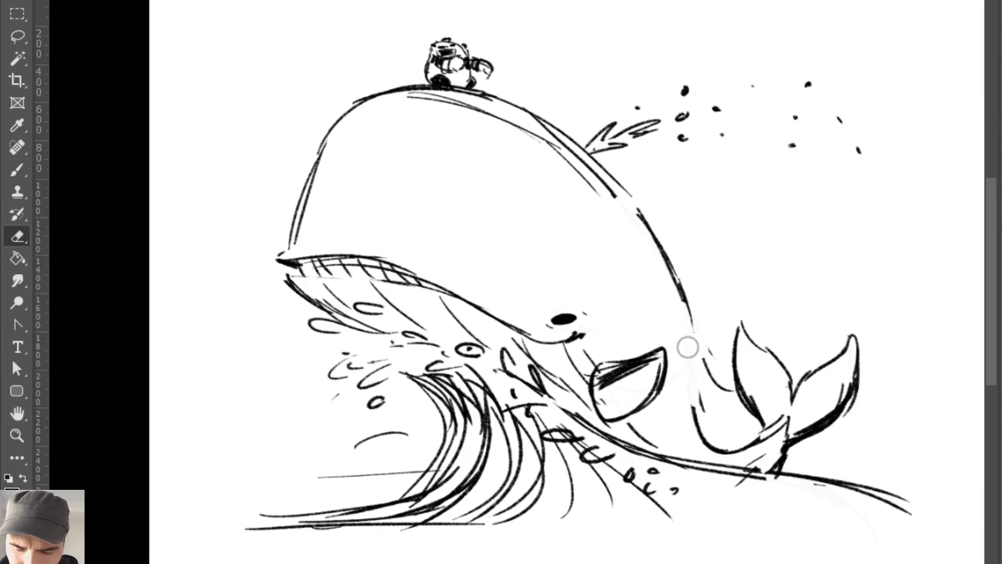
{"action": "key", "text": "b"}
{"action": "key", "text": "e"}
{"action": "left_click_drag", "start_coordinate": [657, 241], "coordinate": [690, 325]}
{"action": "key", "text": "b"}
{"action": "mouse_move", "coordinate": [634, 204]}
{"action": "left_mouse_down"}
{"action": "mouse_move", "coordinate": [682, 278]}
{"action": "mouse_move", "coordinate": [685, 297]}
{"action": "mouse_move", "coordinate": [675, 264]}
{"action": "mouse_move", "coordinate": [691, 328]}
{"action": "left_mouse_up"}
{"action": "left_click_drag", "start_coordinate": [674, 265], "coordinate": [695, 373]}
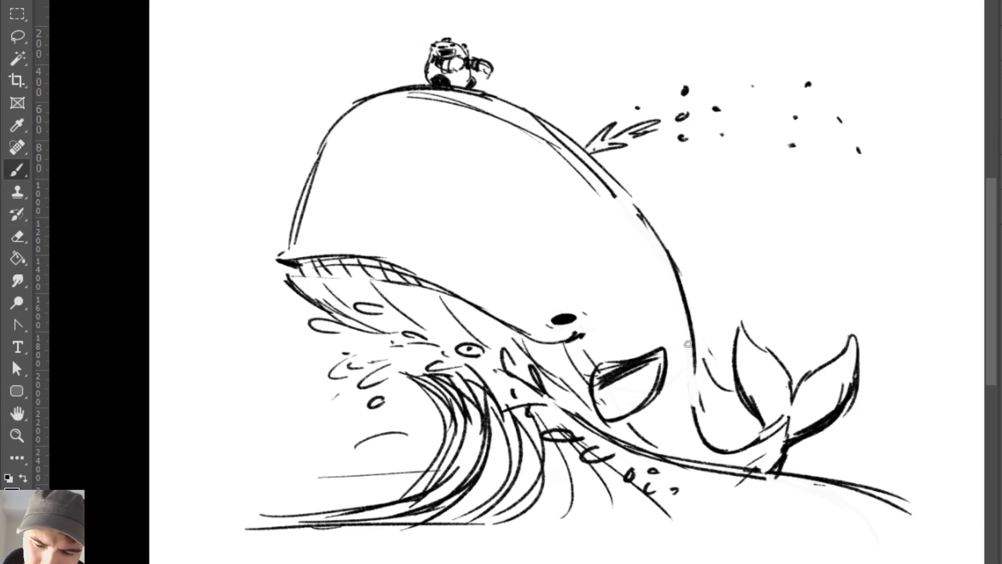
Step: Redraw the whale's rear back contour as one dark curve into the tail bend and erase the stray lines beside it
{"action": "left_click_drag", "start_coordinate": [687, 323], "coordinate": [703, 434]}
{"action": "key", "text": "e"}
{"action": "left_click_drag", "start_coordinate": [699, 349], "coordinate": [707, 411]}
{"action": "left_click_drag", "start_coordinate": [698, 331], "coordinate": [711, 417]}
{"action": "left_click_drag", "start_coordinate": [713, 345], "coordinate": [720, 398]}
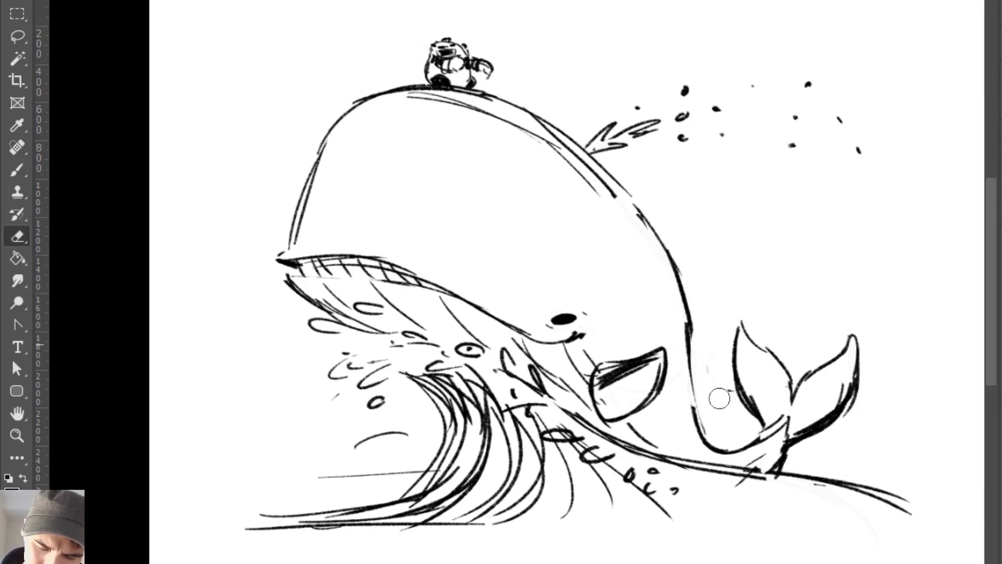
{"action": "key", "text": "b"}
{"action": "mouse_move", "coordinate": [688, 324]}
{"action": "left_mouse_down"}
{"action": "mouse_move", "coordinate": [697, 429]}
{"action": "mouse_move", "coordinate": [682, 296]}
{"action": "mouse_move", "coordinate": [689, 315]}
{"action": "left_mouse_up"}
{"action": "key", "text": "e"}
{"action": "key", "text": "b"}
{"action": "left_click_drag", "start_coordinate": [673, 253], "coordinate": [692, 371]}
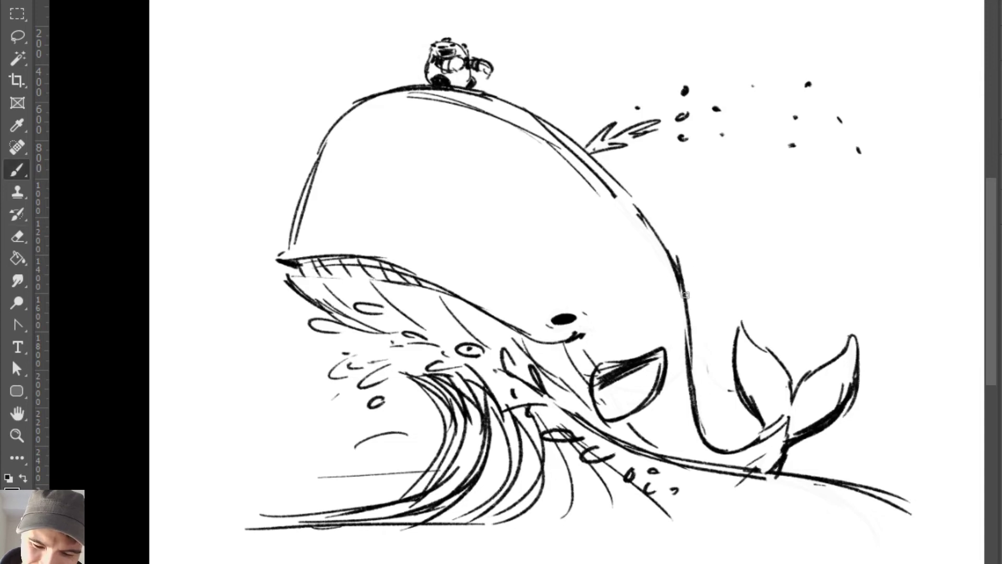
Step: Darken the middle stretch of the whale's back contour between the water spout and the rear
{"action": "left_click_drag", "start_coordinate": [616, 177], "coordinate": [665, 248]}
{"action": "left_click_drag", "start_coordinate": [593, 163], "coordinate": [668, 248]}
{"action": "mouse_move", "coordinate": [340, 134]}
{"action": "left_mouse_down"}
{"action": "mouse_move", "coordinate": [324, 182]}
{"action": "mouse_move", "coordinate": [328, 156]}
{"action": "left_mouse_up"}
{"action": "key", "text": "ctrl+z"}
{"action": "key", "text": "ctrl+z"}
{"action": "mouse_move", "coordinate": [338, 140]}
{"action": "left_mouse_down"}
{"action": "mouse_move", "coordinate": [335, 163]}
{"action": "mouse_move", "coordinate": [344, 163]}
{"action": "left_mouse_up"}
{"action": "mouse_move", "coordinate": [356, 146]}
{"action": "left_mouse_down"}
{"action": "mouse_move", "coordinate": [354, 167]}
{"action": "mouse_move", "coordinate": [368, 166]}
{"action": "left_mouse_up"}
{"action": "mouse_move", "coordinate": [381, 156]}
{"action": "left_mouse_down"}
{"action": "mouse_move", "coordinate": [380, 165]}
{"action": "mouse_move", "coordinate": [346, 134]}
{"action": "mouse_move", "coordinate": [371, 170]}
{"action": "left_mouse_up"}
{"action": "key", "text": "e"}
{"action": "key", "text": "b"}
Step: Strengthen the front contour of the whale's head and add a row of short hatch strokes above the mouth
{"action": "left_click_drag", "start_coordinate": [330, 133], "coordinate": [315, 188]}
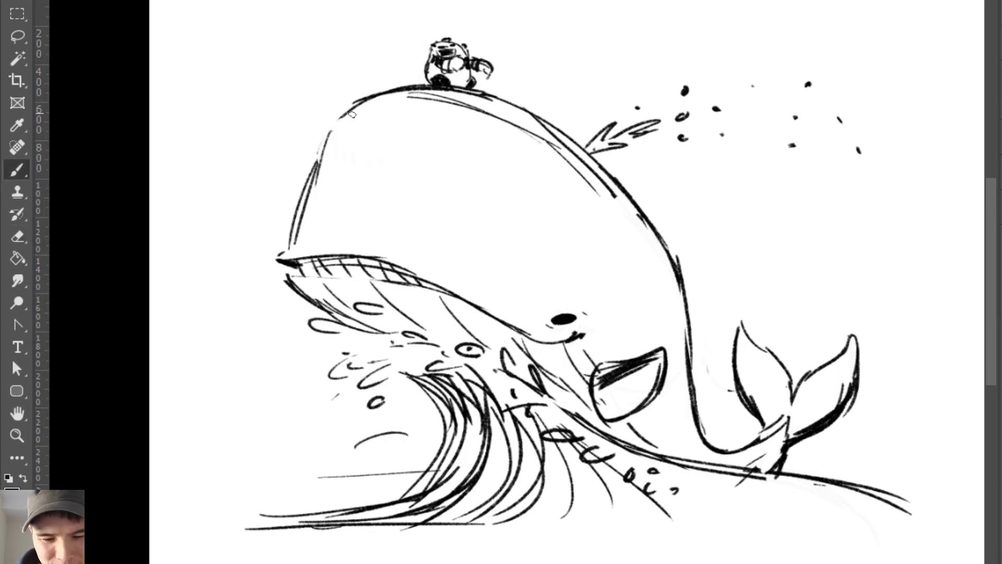
{"action": "left_click_drag", "start_coordinate": [352, 113], "coordinate": [304, 215]}
{"action": "left_click_drag", "start_coordinate": [319, 174], "coordinate": [322, 222]}
{"action": "mouse_move", "coordinate": [327, 202]}
{"action": "left_mouse_down"}
{"action": "mouse_move", "coordinate": [329, 226]}
{"action": "mouse_move", "coordinate": [344, 233]}
{"action": "left_mouse_up"}
{"action": "mouse_move", "coordinate": [351, 223]}
{"action": "left_mouse_down"}
{"action": "mouse_move", "coordinate": [353, 235]}
{"action": "mouse_move", "coordinate": [389, 239]}
{"action": "left_mouse_up"}
{"action": "mouse_move", "coordinate": [409, 225]}
{"action": "left_mouse_down"}
{"action": "mouse_move", "coordinate": [407, 238]}
{"action": "mouse_move", "coordinate": [424, 235]}
{"action": "left_mouse_up"}
{"action": "mouse_move", "coordinate": [437, 218]}
{"action": "left_mouse_down"}
{"action": "mouse_move", "coordinate": [432, 234]}
{"action": "mouse_move", "coordinate": [447, 233]}
{"action": "left_mouse_up"}
{"action": "left_click_drag", "start_coordinate": [469, 217], "coordinate": [465, 223]}
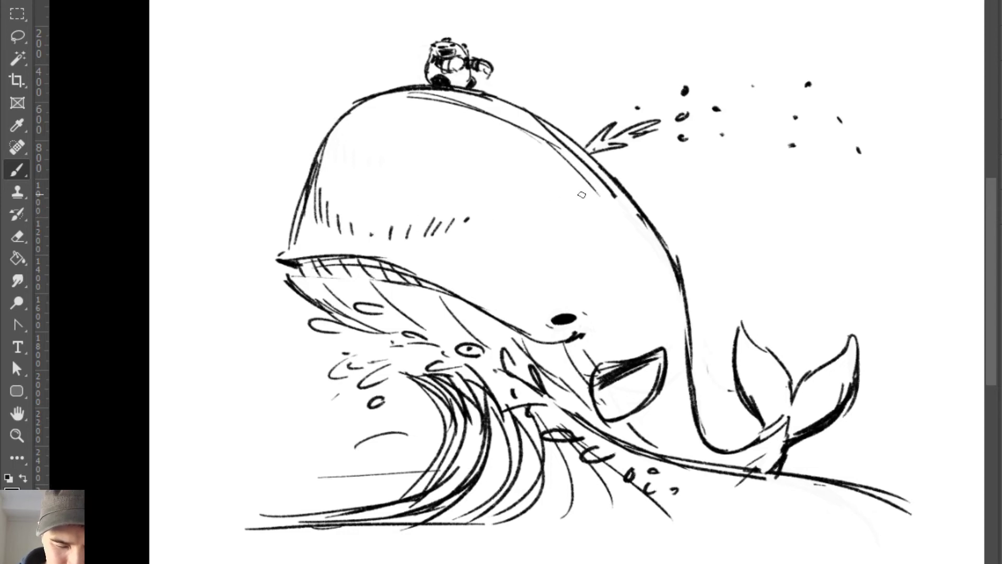
Step: Thicken the whale's upper mouth line from the snout tip to the cheek and curl its corner below the eye
{"action": "mouse_move", "coordinate": [576, 334]}
{"action": "left_mouse_down"}
{"action": "mouse_move", "coordinate": [586, 331]}
{"action": "mouse_move", "coordinate": [586, 350]}
{"action": "mouse_move", "coordinate": [548, 344]}
{"action": "left_mouse_up"}
{"action": "key", "text": "e"}
{"action": "key", "text": "b"}
{"action": "key", "text": "ctrl+z"}
{"action": "mouse_move", "coordinate": [448, 292]}
{"action": "left_mouse_down"}
{"action": "mouse_move", "coordinate": [544, 344]}
{"action": "mouse_move", "coordinate": [351, 254]}
{"action": "mouse_move", "coordinate": [469, 305]}
{"action": "left_mouse_up"}
{"action": "mouse_move", "coordinate": [354, 255]}
{"action": "left_mouse_down"}
{"action": "mouse_move", "coordinate": [295, 258]}
{"action": "mouse_move", "coordinate": [353, 258]}
{"action": "left_mouse_up"}
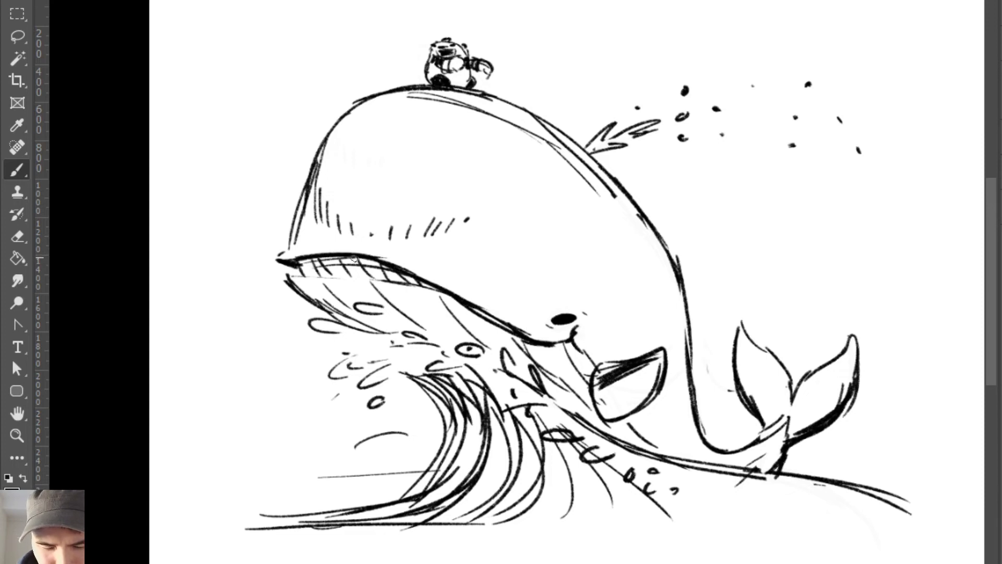
{"action": "mouse_move", "coordinate": [288, 258]}
{"action": "left_mouse_down"}
{"action": "mouse_move", "coordinate": [381, 257]}
{"action": "mouse_move", "coordinate": [302, 256]}
{"action": "left_mouse_up"}
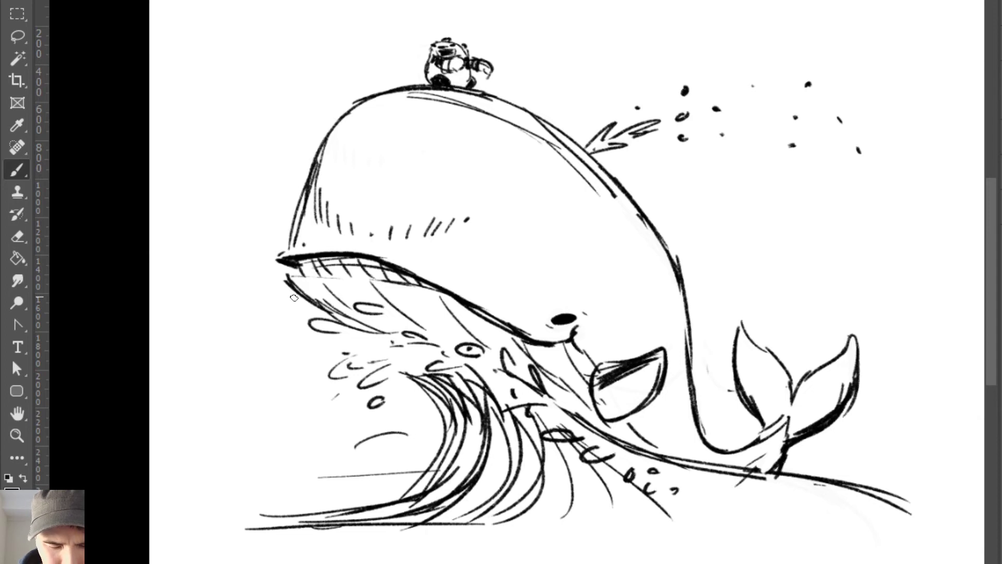
Step: Erase the old front line of the whale's head and redraw it as a thick curve up to the crown
{"action": "key", "text": "e"}
{"action": "left_click_drag", "start_coordinate": [310, 173], "coordinate": [291, 230]}
{"action": "key", "text": "b"}
{"action": "mouse_move", "coordinate": [336, 122]}
{"action": "left_mouse_down"}
{"action": "mouse_move", "coordinate": [307, 190]}
{"action": "mouse_move", "coordinate": [366, 96]}
{"action": "left_mouse_up"}
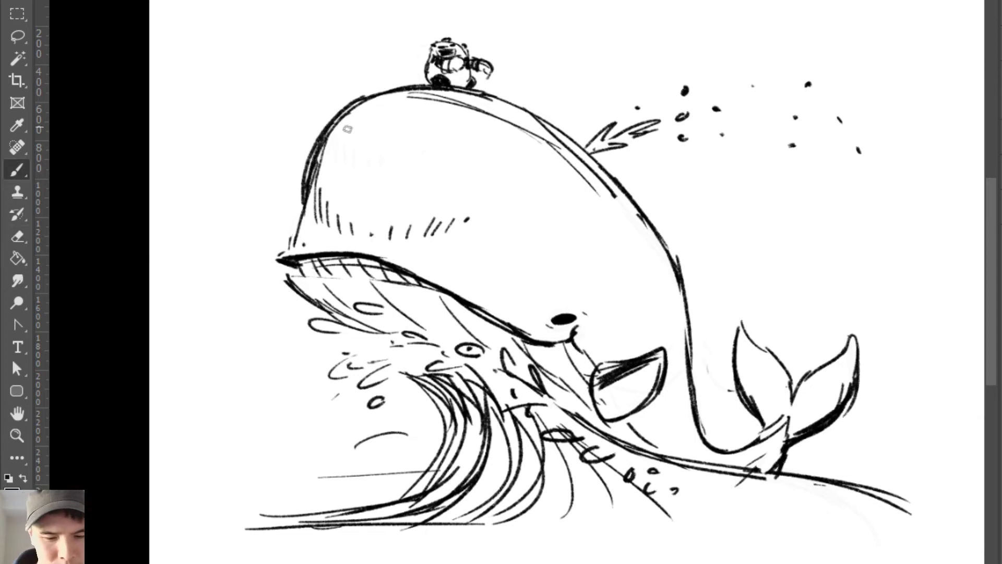
Step: Extend the head's front line into a pointed snout tip and draw a firm lower jaw line beneath the baleen
{"action": "mouse_move", "coordinate": [304, 218]}
{"action": "left_mouse_down"}
{"action": "mouse_move", "coordinate": [278, 253]}
{"action": "mouse_move", "coordinate": [286, 260]}
{"action": "mouse_move", "coordinate": [467, 309]}
{"action": "left_mouse_up"}
{"action": "key", "text": "ctrl+z"}
{"action": "left_click_drag", "start_coordinate": [404, 286], "coordinate": [482, 319]}
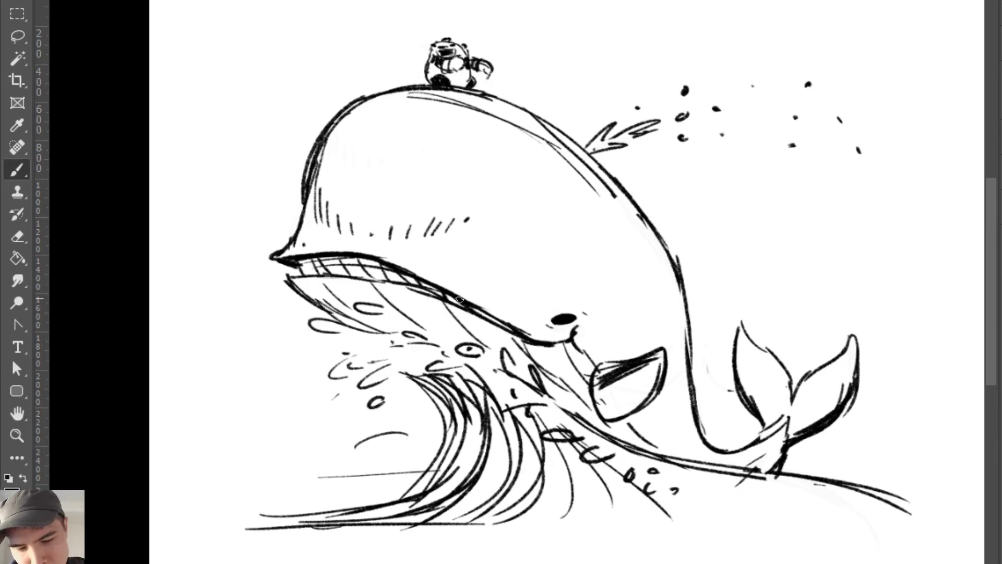
{"action": "left_click_drag", "start_coordinate": [393, 282], "coordinate": [426, 296]}
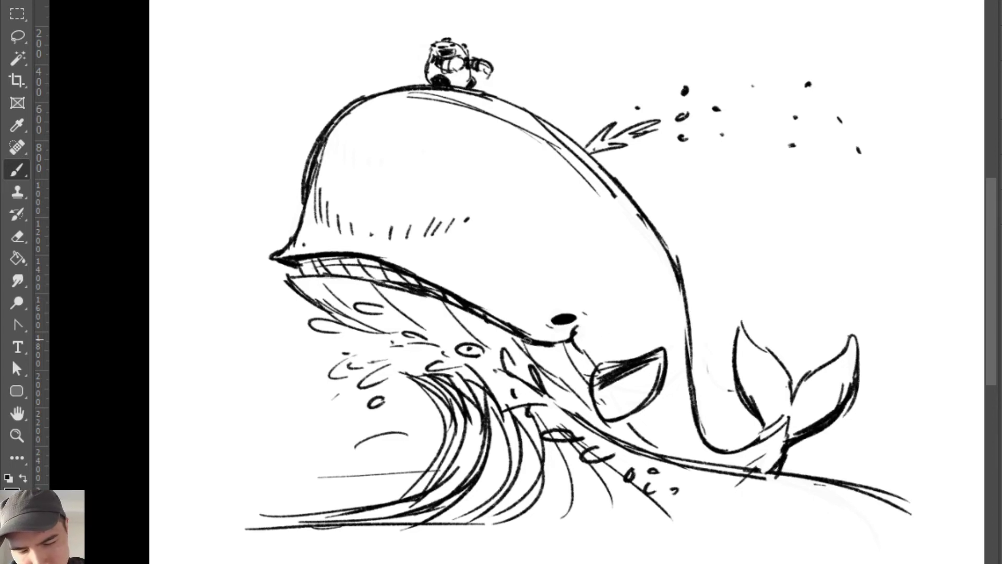
Step: Darken the corner of the whale's mouth and add a short brow line over the eye
{"action": "left_click_drag", "start_coordinate": [527, 340], "coordinate": [573, 344]}
{"action": "mouse_move", "coordinate": [561, 307]}
{"action": "left_mouse_down"}
{"action": "mouse_move", "coordinate": [585, 320]}
{"action": "mouse_move", "coordinate": [568, 307]}
{"action": "left_mouse_up"}
{"action": "key", "text": "e"}
{"action": "key", "text": "b"}
Step: Hatch the whale's side above the flipper, erase the first strokes and redraw them as a few slanted lines
{"action": "left_click_drag", "start_coordinate": [654, 279], "coordinate": [660, 337]}
{"action": "left_click_drag", "start_coordinate": [661, 298], "coordinate": [669, 333]}
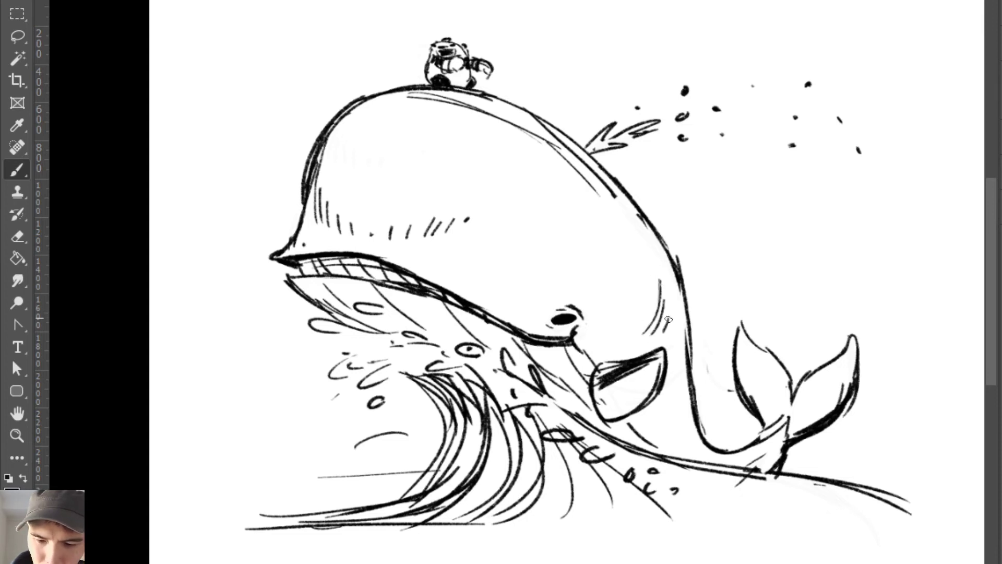
{"action": "left_click_drag", "start_coordinate": [647, 276], "coordinate": [645, 334]}
{"action": "key", "text": "e"}
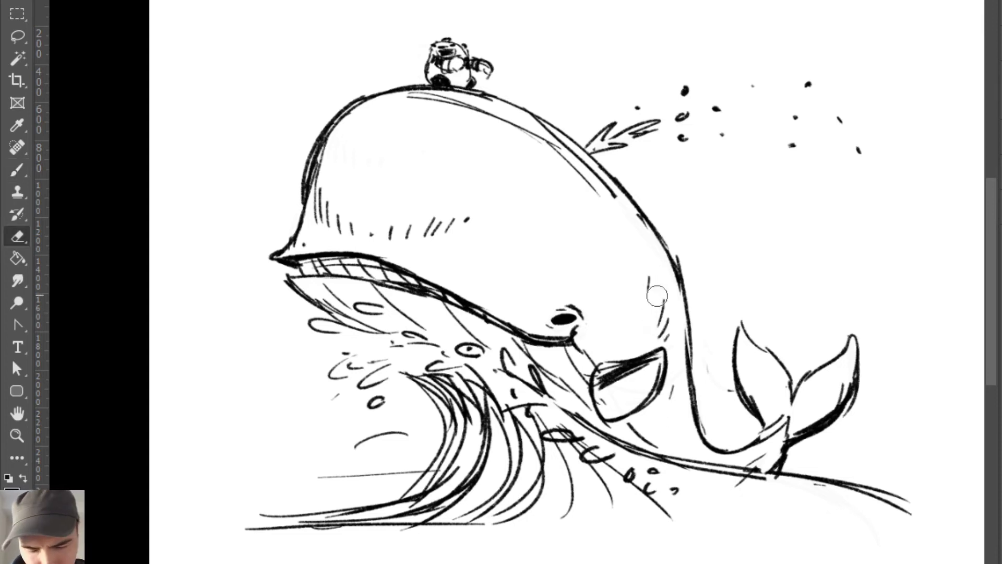
{"action": "left_click_drag", "start_coordinate": [670, 292], "coordinate": [650, 347]}
{"action": "key", "text": "b"}
{"action": "left_click_drag", "start_coordinate": [647, 280], "coordinate": [643, 329]}
{"action": "left_click_drag", "start_coordinate": [657, 288], "coordinate": [652, 325]}
Step: Clean up and redraw the base of the whale's flipper, and add hatching along the underside of the lower jaw
{"action": "key", "text": "e"}
{"action": "mouse_move", "coordinate": [605, 366]}
{"action": "left_mouse_down"}
{"action": "mouse_move", "coordinate": [593, 399]}
{"action": "mouse_move", "coordinate": [593, 382]}
{"action": "left_mouse_up"}
{"action": "key", "text": "b"}
{"action": "mouse_move", "coordinate": [595, 391]}
{"action": "left_mouse_down"}
{"action": "mouse_move", "coordinate": [599, 418]}
{"action": "mouse_move", "coordinate": [614, 420]}
{"action": "left_mouse_up"}
{"action": "key", "text": "e"}
{"action": "key", "text": "b"}
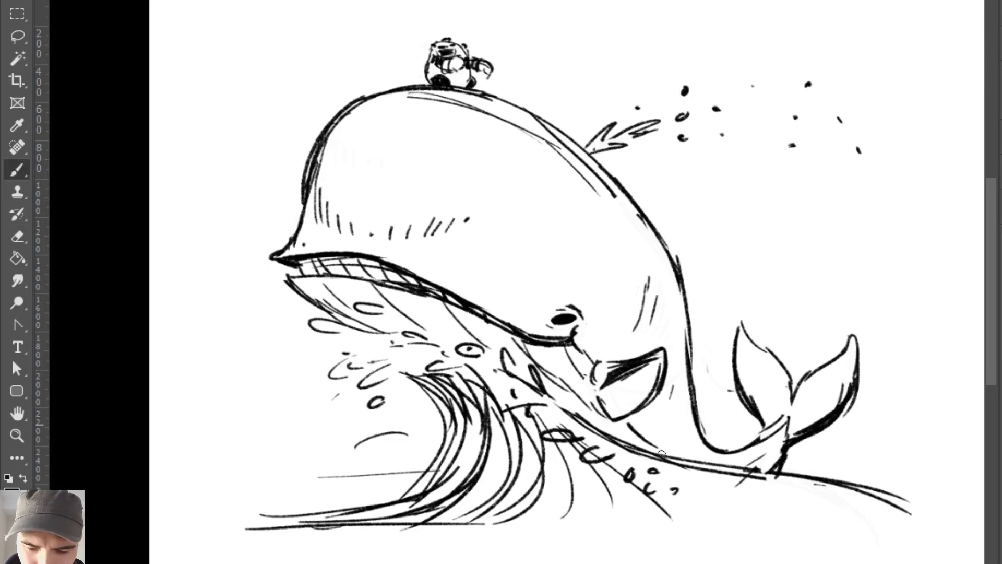
{"action": "key", "text": "e"}
{"action": "key", "text": "b"}
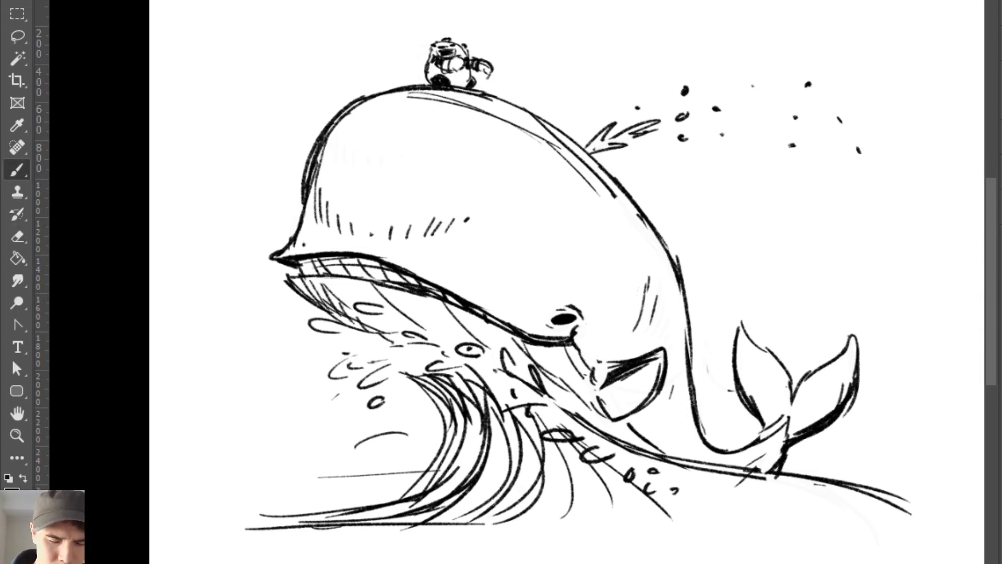
Step: Extend the wave's back ridge to the canvas edge and erase the flat lines in front of the curl
{"action": "left_click_drag", "start_coordinate": [698, 467], "coordinate": [979, 503]}
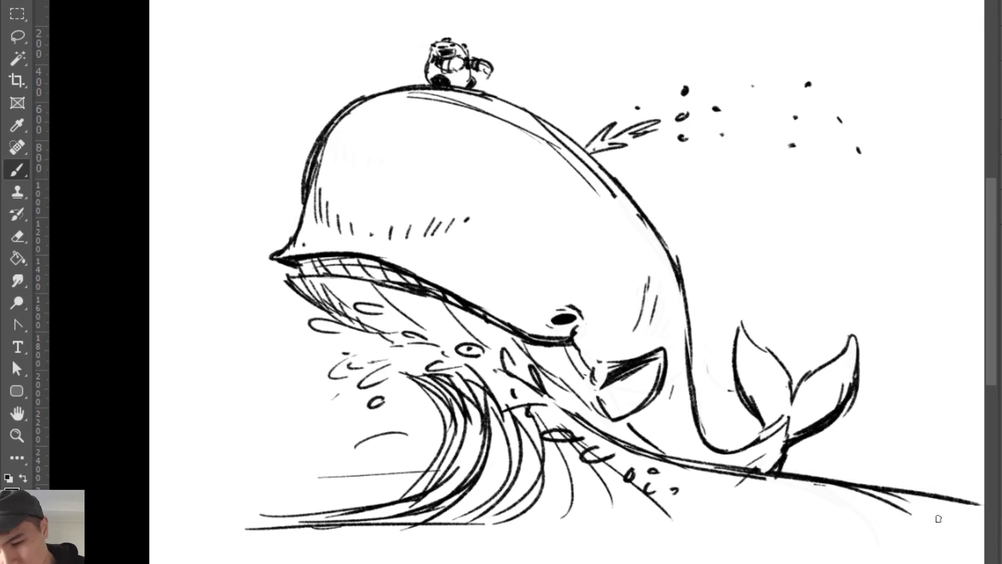
{"action": "key", "text": "e"}
{"action": "left_click_drag", "start_coordinate": [420, 470], "coordinate": [351, 503]}
{"action": "right_click", "coordinate": [428, 446], "text": "alt"}
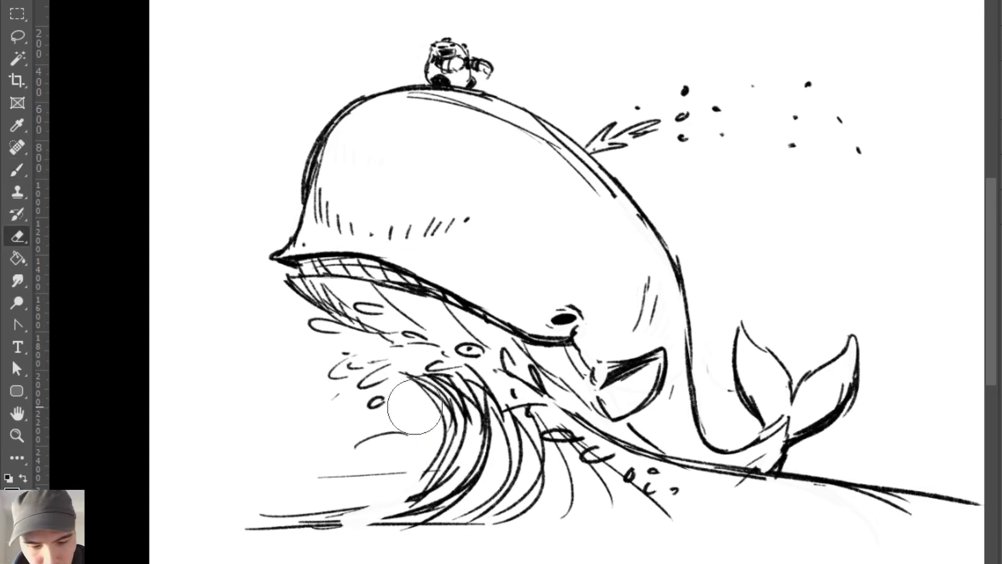
{"action": "mouse_move", "coordinate": [417, 438]}
{"action": "left_mouse_down"}
{"action": "mouse_move", "coordinate": [328, 522]}
{"action": "mouse_move", "coordinate": [264, 521]}
{"action": "left_mouse_up"}
Step: Redraw the inside of the wave's curl with dense curved strokes sweeping forward into long lines at its base
{"action": "key", "text": "b"}
{"action": "left_click_drag", "start_coordinate": [422, 393], "coordinate": [391, 517]}
{"action": "mouse_move", "coordinate": [422, 392]}
{"action": "left_mouse_down"}
{"action": "mouse_move", "coordinate": [443, 462]}
{"action": "mouse_move", "coordinate": [407, 502]}
{"action": "left_mouse_up"}
{"action": "mouse_move", "coordinate": [435, 436]}
{"action": "left_mouse_down"}
{"action": "mouse_move", "coordinate": [388, 514]}
{"action": "mouse_move", "coordinate": [368, 525]}
{"action": "left_mouse_up"}
{"action": "left_click_drag", "start_coordinate": [450, 465], "coordinate": [363, 533]}
{"action": "mouse_move", "coordinate": [485, 501]}
{"action": "left_mouse_down"}
{"action": "mouse_move", "coordinate": [342, 548]}
{"action": "mouse_move", "coordinate": [490, 524]}
{"action": "left_mouse_up"}
{"action": "mouse_move", "coordinate": [537, 494]}
{"action": "left_mouse_down"}
{"action": "mouse_move", "coordinate": [365, 559]}
{"action": "mouse_move", "coordinate": [394, 563]}
{"action": "left_mouse_up"}
{"action": "left_click_drag", "start_coordinate": [574, 509], "coordinate": [427, 563]}
{"action": "left_click_drag", "start_coordinate": [593, 495], "coordinate": [258, 563]}
{"action": "left_click_drag", "start_coordinate": [417, 515], "coordinate": [178, 557]}
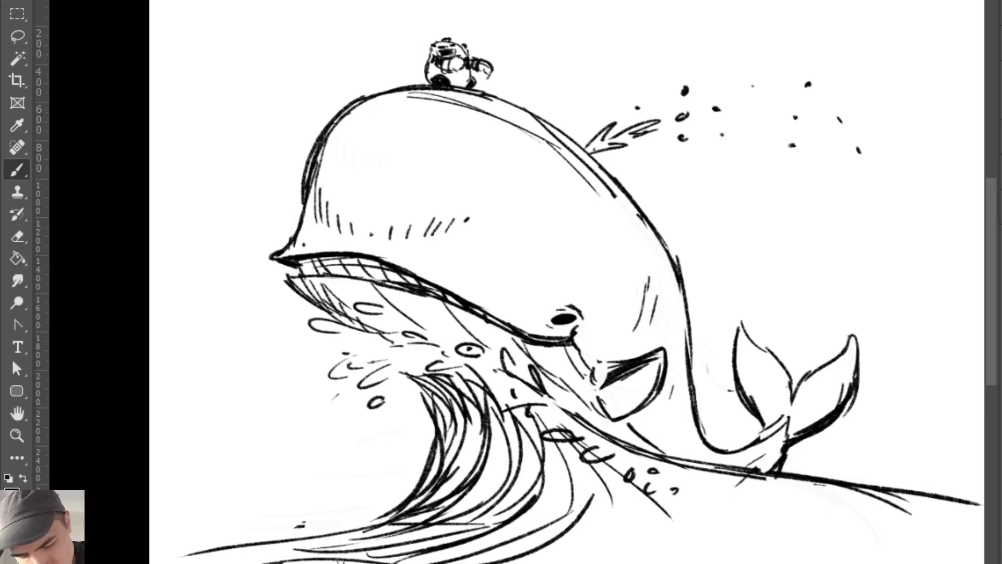
Step: Add long curved swell lines in the foreground water below the whale and its tail
{"action": "left_click_drag", "start_coordinate": [283, 562], "coordinate": [393, 562]}
{"action": "left_click_drag", "start_coordinate": [600, 563], "coordinate": [853, 522]}
{"action": "left_click_drag", "start_coordinate": [616, 556], "coordinate": [945, 537]}
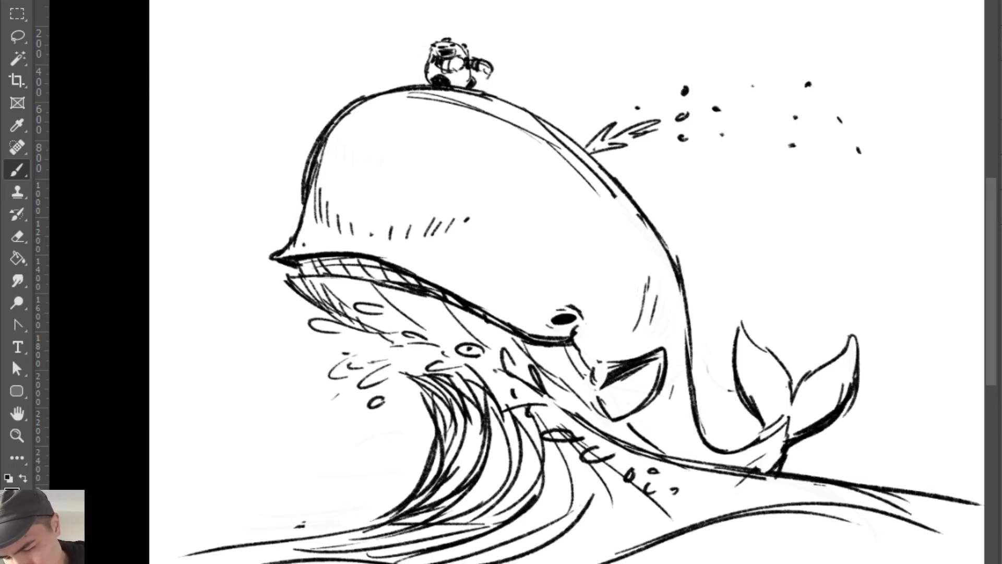
{"action": "mouse_move", "coordinate": [655, 558]}
{"action": "left_mouse_down"}
{"action": "mouse_move", "coordinate": [923, 549]}
{"action": "mouse_move", "coordinate": [976, 563]}
{"action": "left_mouse_up"}
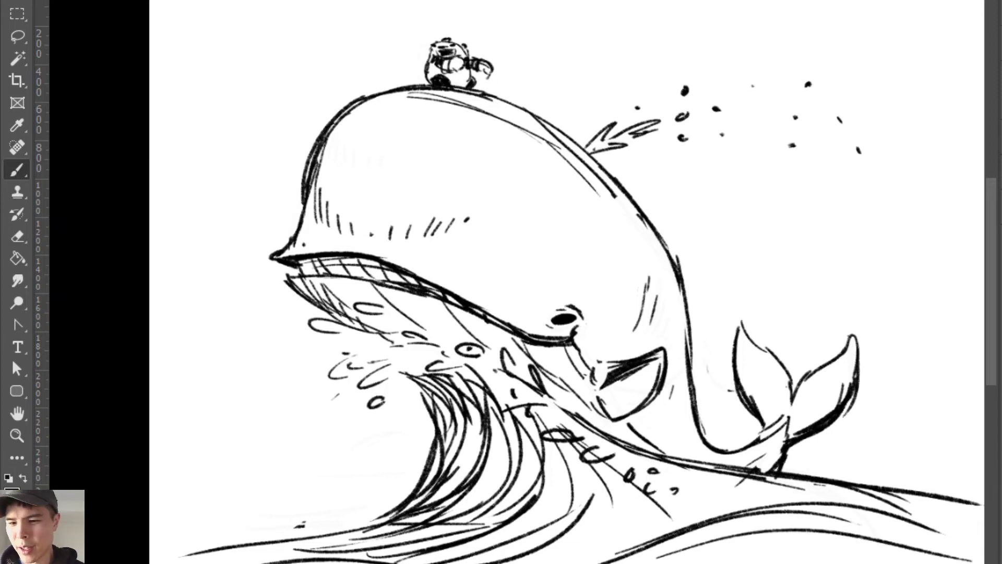
Step: Clear the whale sketch to leave a blank canvas for the next character
{"action": "key", "text": "Delete"}
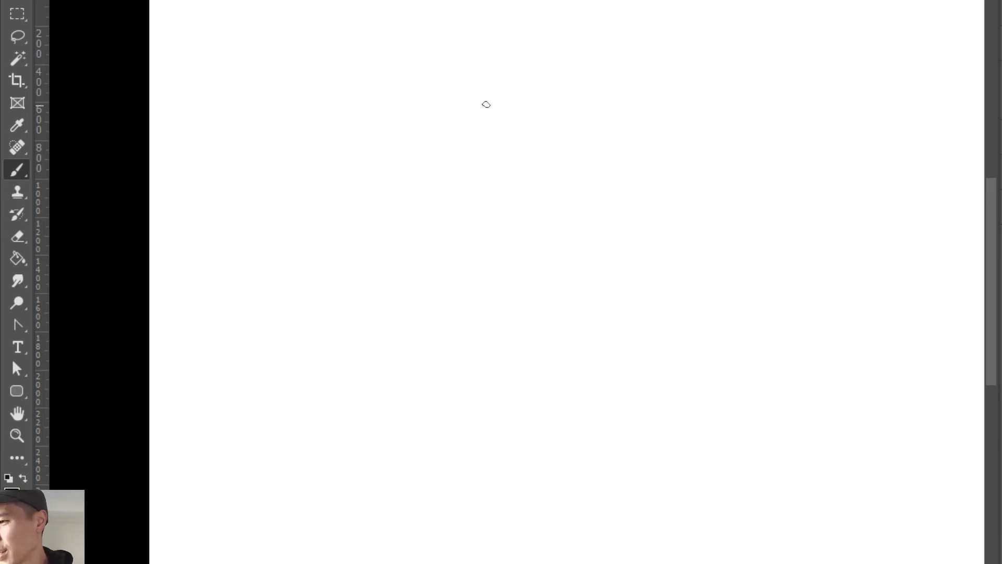
{"action": "mouse_move", "coordinate": [388, 151]}
{"action": "left_mouse_down"}
{"action": "mouse_move", "coordinate": [390, 202]}
{"action": "mouse_move", "coordinate": [402, 208]}
{"action": "mouse_move", "coordinate": [581, 163]}
{"action": "mouse_move", "coordinate": [580, 173]}
{"action": "left_mouse_up"}
{"action": "key", "text": "ctrl+z"}
{"action": "key", "text": "ctrl+z"}
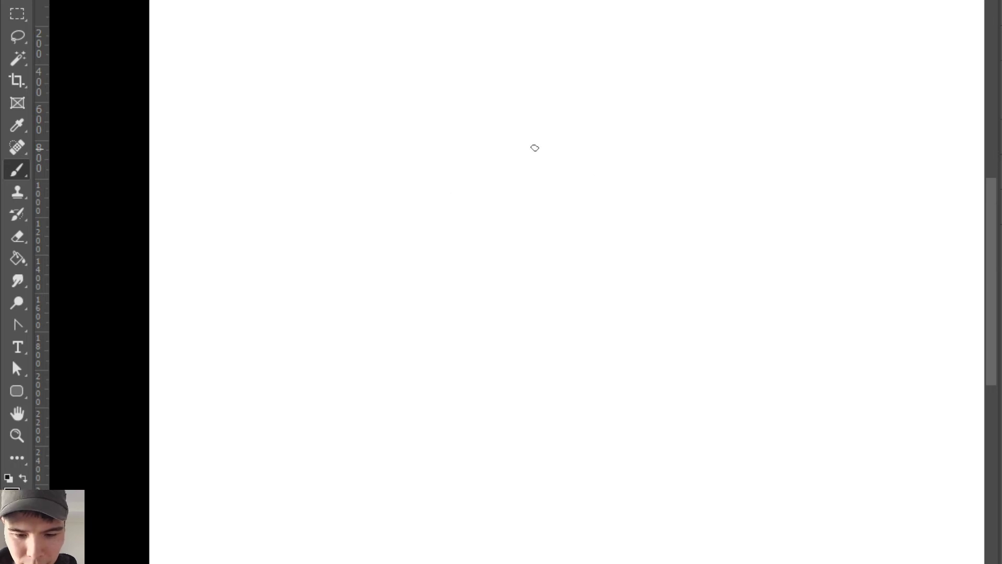
{"action": "left_click_drag", "start_coordinate": [500, 128], "coordinate": [383, 291]}
{"action": "left_click_drag", "start_coordinate": [426, 129], "coordinate": [391, 335]}
{"action": "key", "text": "ctrl+z"}
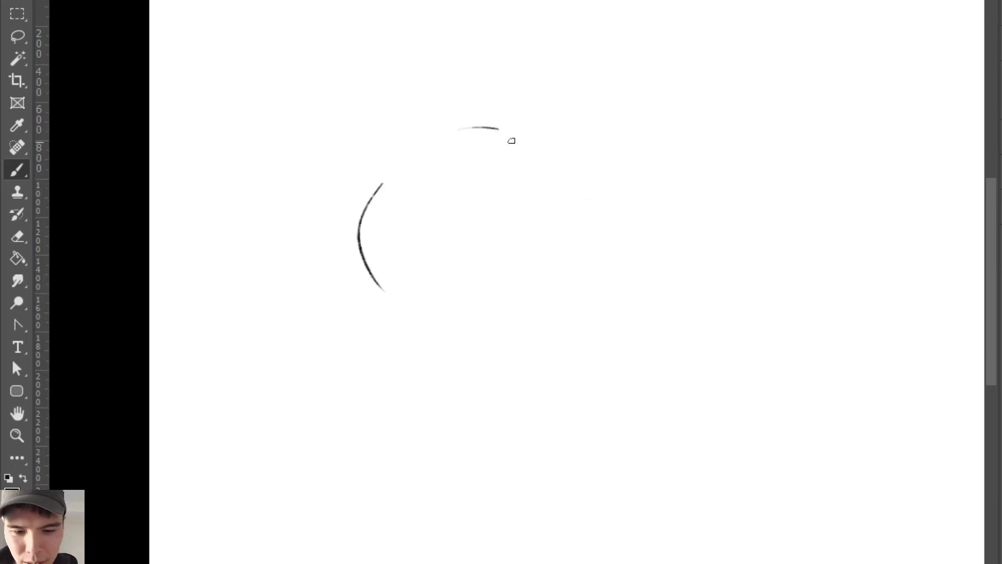
{"action": "left_click_drag", "start_coordinate": [478, 123], "coordinate": [380, 288]}
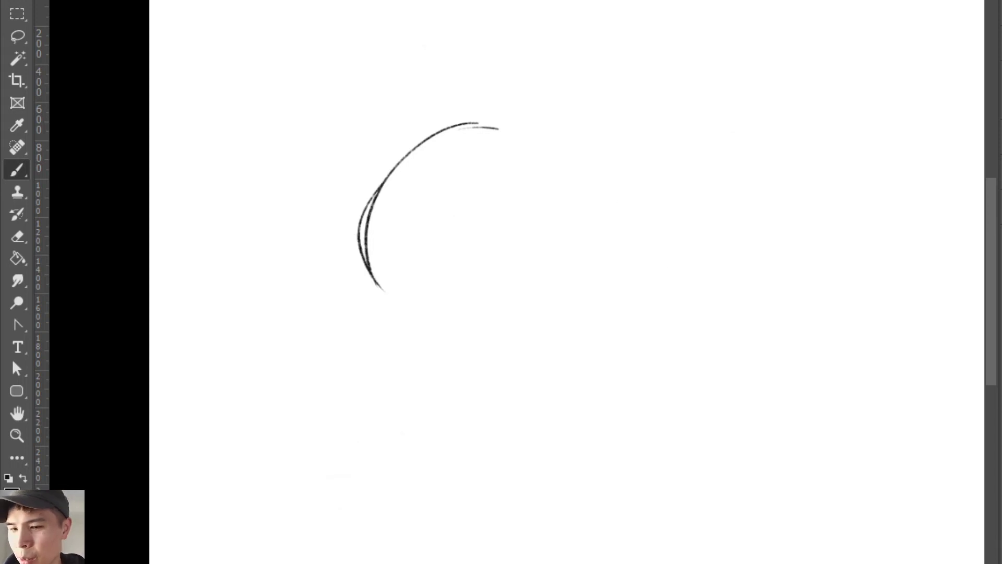
{"action": "key", "text": "e"}
{"action": "mouse_move", "coordinate": [488, 148]}
{"action": "left_mouse_down"}
{"action": "mouse_move", "coordinate": [467, 141]}
{"action": "mouse_move", "coordinate": [368, 266]}
{"action": "left_mouse_up"}
{"action": "key", "text": "b"}
{"action": "key", "text": "e"}
{"action": "key", "text": "b"}
Step: Sketch a large rounded oval body in loose arcs and reinforce its rear and lower edges
{"action": "left_click_drag", "start_coordinate": [514, 157], "coordinate": [411, 208]}
{"action": "left_click_drag", "start_coordinate": [380, 294], "coordinate": [445, 366]}
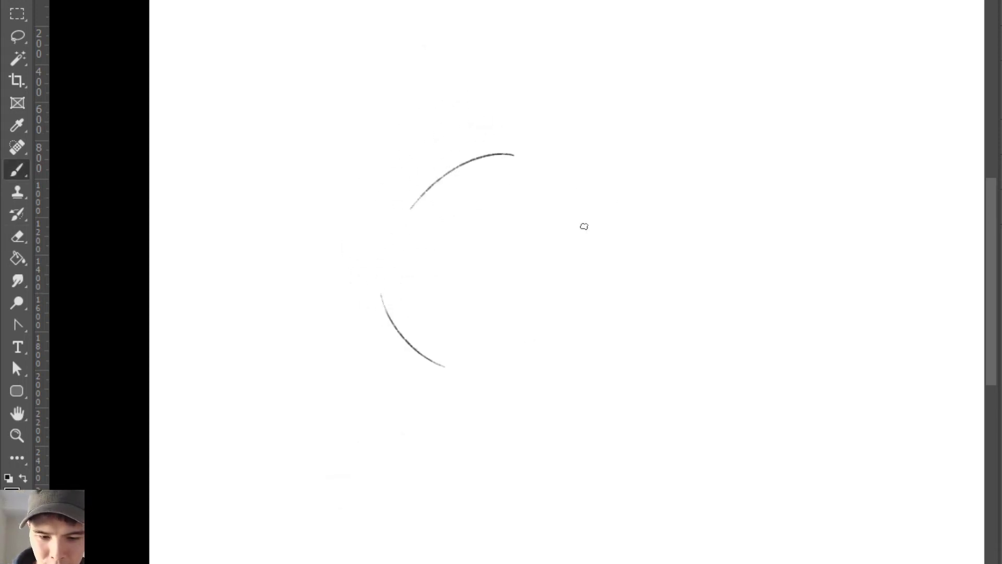
{"action": "left_click_drag", "start_coordinate": [531, 148], "coordinate": [549, 154]}
{"action": "mouse_move", "coordinate": [398, 218]}
{"action": "left_mouse_down"}
{"action": "mouse_move", "coordinate": [453, 353]}
{"action": "mouse_move", "coordinate": [543, 382]}
{"action": "mouse_move", "coordinate": [584, 370]}
{"action": "left_mouse_up"}
{"action": "mouse_move", "coordinate": [574, 152]}
{"action": "left_mouse_down"}
{"action": "mouse_move", "coordinate": [651, 209]}
{"action": "mouse_move", "coordinate": [659, 281]}
{"action": "left_mouse_up"}
{"action": "left_click_drag", "start_coordinate": [656, 240], "coordinate": [667, 293]}
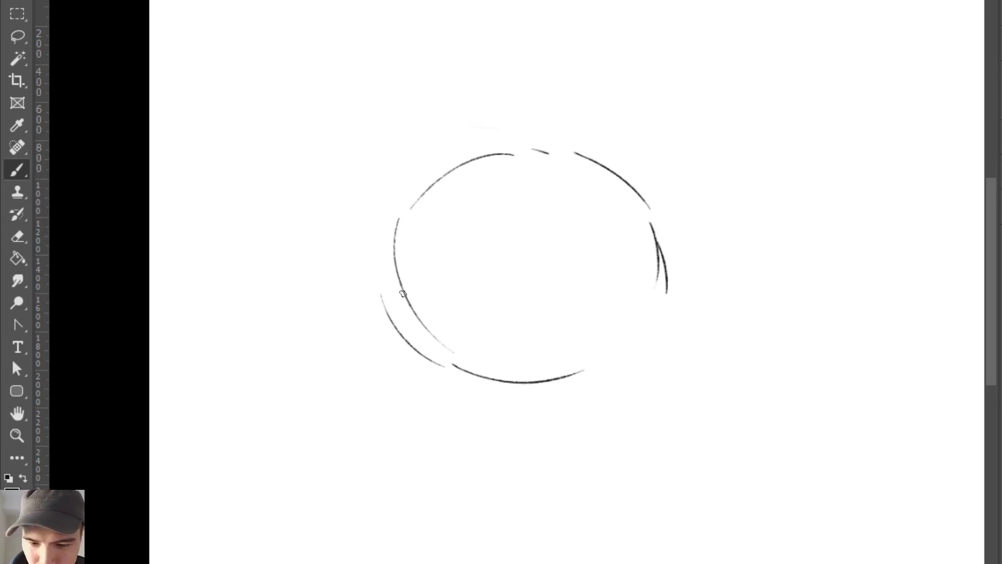
{"action": "left_click_drag", "start_coordinate": [383, 244], "coordinate": [471, 361]}
{"action": "left_click_drag", "start_coordinate": [380, 270], "coordinate": [556, 363]}
{"action": "mouse_move", "coordinate": [499, 371]}
{"action": "left_mouse_down"}
{"action": "mouse_move", "coordinate": [628, 356]}
{"action": "mouse_move", "coordinate": [635, 346]}
{"action": "left_mouse_up"}
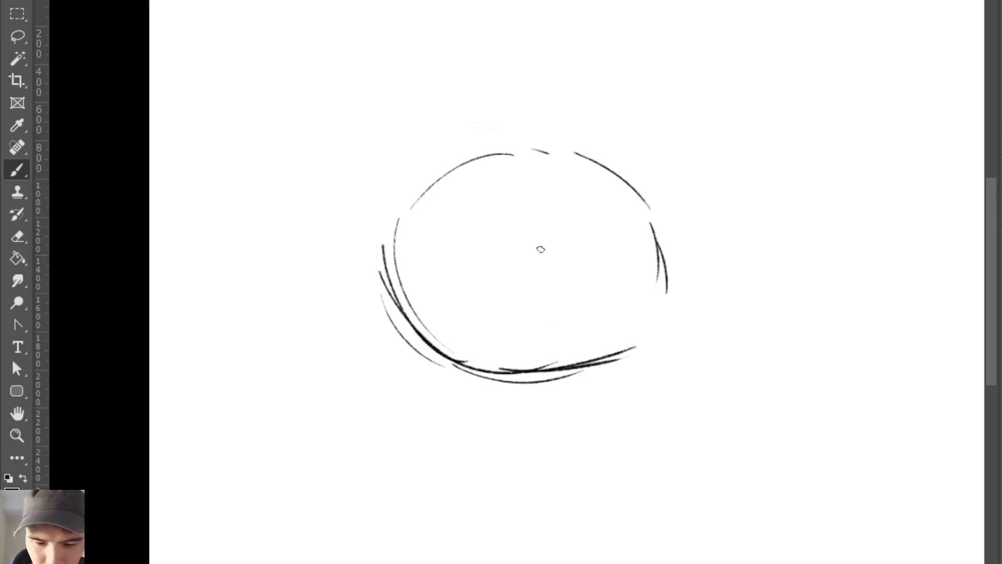
Step: Draw the underside of a narrow tail stem ending in a forked tail fin, redoing its lower lobe smaller
{"action": "mouse_move", "coordinate": [438, 353]}
{"action": "left_mouse_down"}
{"action": "mouse_move", "coordinate": [322, 301]}
{"action": "mouse_move", "coordinate": [284, 306]}
{"action": "left_mouse_up"}
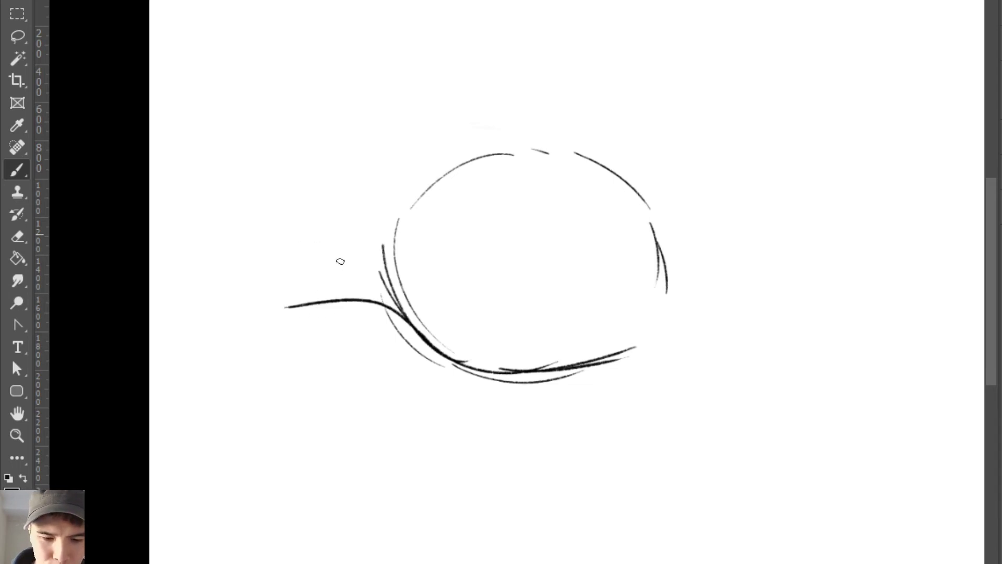
{"action": "mouse_move", "coordinate": [256, 221]}
{"action": "left_mouse_down"}
{"action": "mouse_move", "coordinate": [295, 281]}
{"action": "mouse_move", "coordinate": [316, 282]}
{"action": "mouse_move", "coordinate": [319, 271]}
{"action": "mouse_move", "coordinate": [287, 286]}
{"action": "mouse_move", "coordinate": [276, 345]}
{"action": "mouse_move", "coordinate": [320, 305]}
{"action": "mouse_move", "coordinate": [272, 353]}
{"action": "mouse_move", "coordinate": [324, 304]}
{"action": "left_mouse_up"}
{"action": "key", "text": "ctrl+z"}
{"action": "key", "text": "ctrl+z"}
{"action": "key", "text": "ctrl+z"}
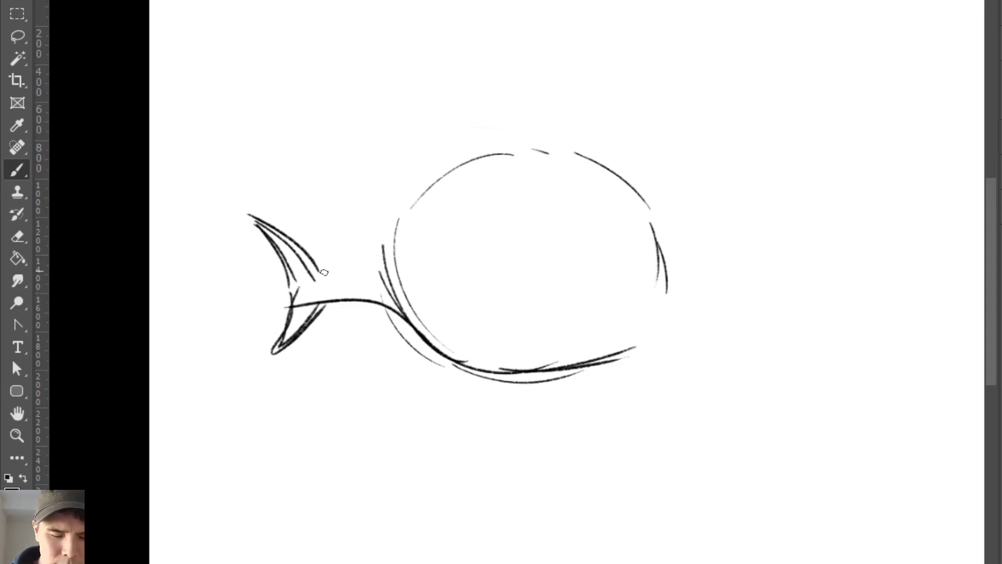
{"action": "key", "text": "ctrl+z"}
{"action": "key", "text": "ctrl+z"}
{"action": "key", "text": "ctrl+z"}
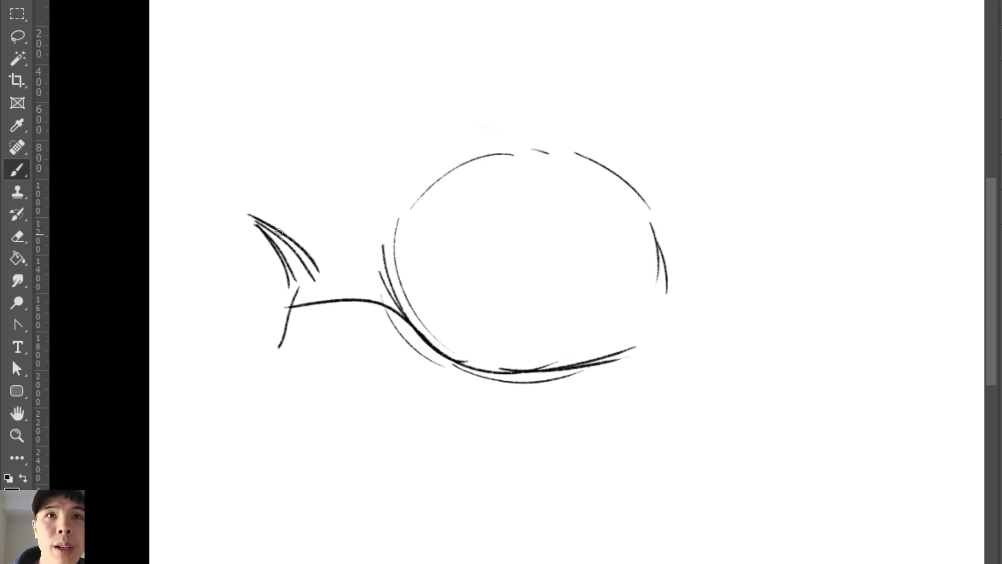
{"action": "mouse_move", "coordinate": [256, 226]}
{"action": "left_mouse_down"}
{"action": "mouse_move", "coordinate": [294, 296]}
{"action": "mouse_move", "coordinate": [269, 329]}
{"action": "mouse_move", "coordinate": [317, 306]}
{"action": "left_mouse_up"}
Step: Draw the upper contour from the tail stem over the back and down the front of the body
{"action": "mouse_move", "coordinate": [278, 332]}
{"action": "left_mouse_down"}
{"action": "mouse_move", "coordinate": [321, 304]}
{"action": "mouse_move", "coordinate": [347, 261]}
{"action": "mouse_move", "coordinate": [418, 200]}
{"action": "mouse_move", "coordinate": [596, 149]}
{"action": "left_mouse_up"}
{"action": "mouse_move", "coordinate": [557, 155]}
{"action": "left_mouse_down"}
{"action": "mouse_move", "coordinate": [611, 175]}
{"action": "mouse_move", "coordinate": [681, 272]}
{"action": "left_mouse_up"}
{"action": "left_click_drag", "start_coordinate": [605, 153], "coordinate": [662, 227]}
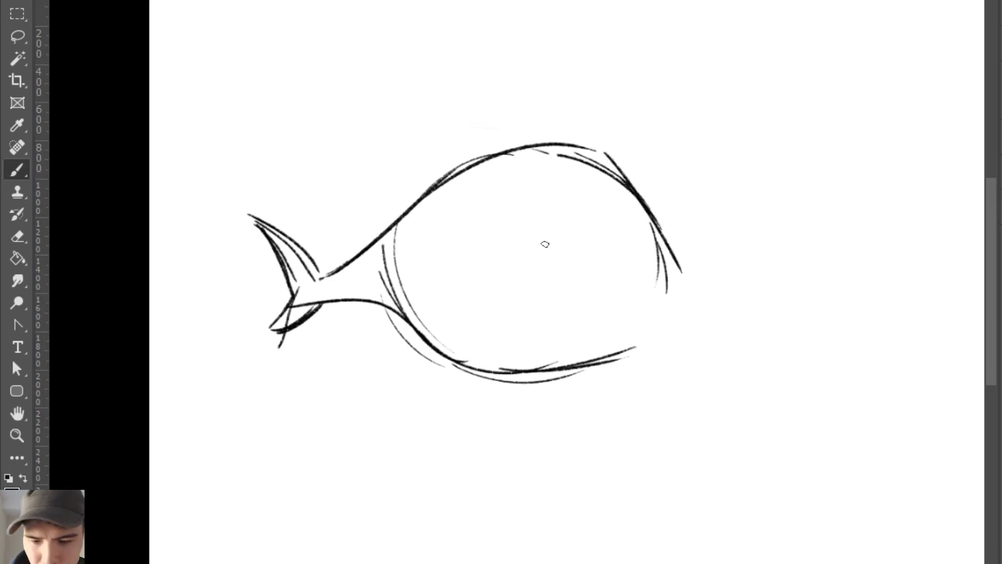
Step: Add a rounded pectoral fin on the belly and a small triangular fin on the back near the tail
{"action": "mouse_move", "coordinate": [521, 352]}
{"action": "left_mouse_down"}
{"action": "mouse_move", "coordinate": [547, 356]}
{"action": "mouse_move", "coordinate": [568, 398]}
{"action": "mouse_move", "coordinate": [559, 349]}
{"action": "mouse_move", "coordinate": [477, 403]}
{"action": "mouse_move", "coordinate": [512, 398]}
{"action": "mouse_move", "coordinate": [561, 342]}
{"action": "left_mouse_up"}
{"action": "key", "text": "ctrl+z"}
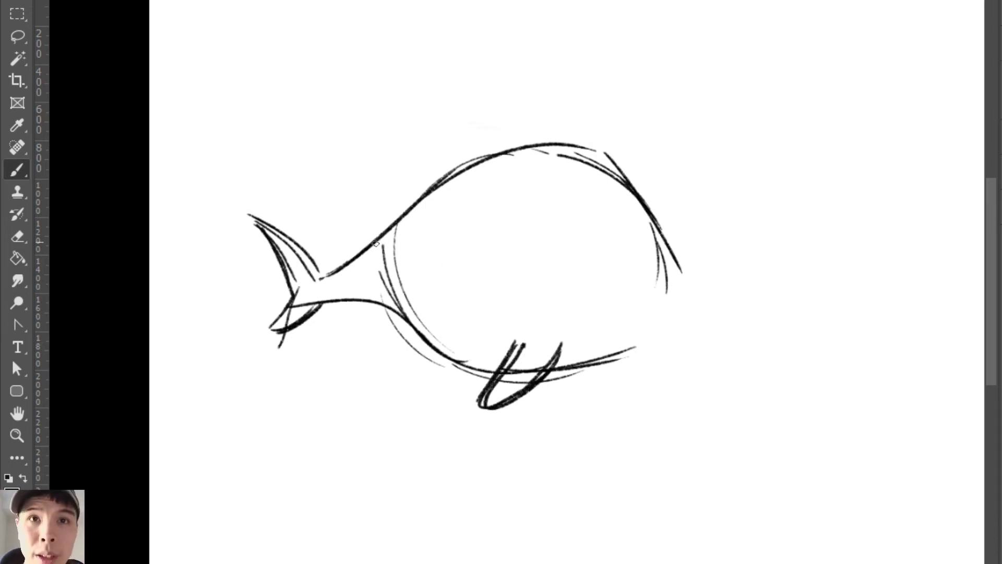
{"action": "left_click_drag", "start_coordinate": [376, 243], "coordinate": [395, 222]}
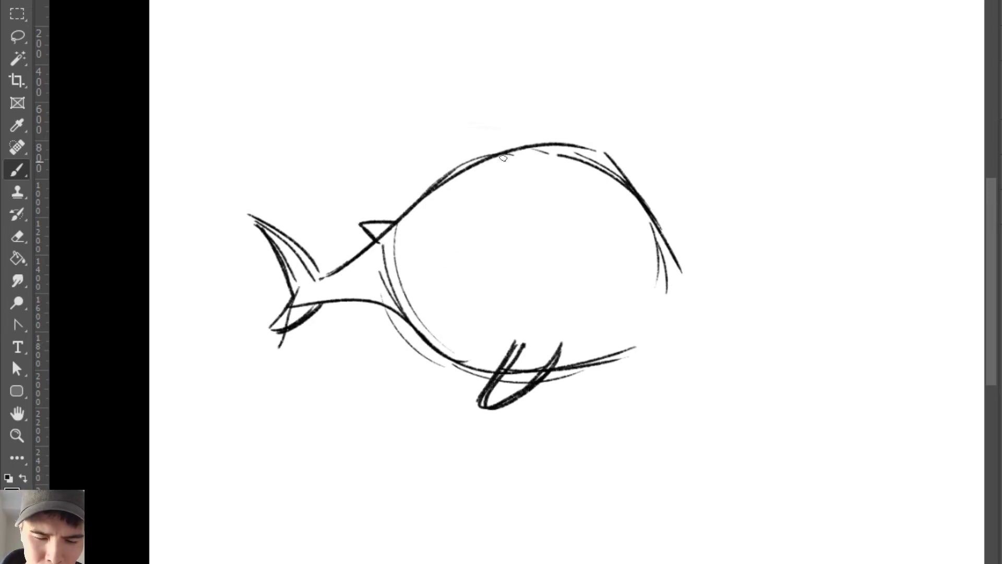
Step: Draw a tall, swept-back dorsal fin on top of the body and darken the front contour toward the snout
{"action": "mouse_move", "coordinate": [507, 153]}
{"action": "left_mouse_down"}
{"action": "mouse_move", "coordinate": [509, 116]}
{"action": "mouse_move", "coordinate": [553, 139]}
{"action": "mouse_move", "coordinate": [503, 85]}
{"action": "mouse_move", "coordinate": [540, 107]}
{"action": "mouse_move", "coordinate": [558, 142]}
{"action": "left_mouse_up"}
{"action": "key", "text": "ctrl+z"}
{"action": "mouse_move", "coordinate": [504, 84]}
{"action": "left_mouse_down"}
{"action": "mouse_move", "coordinate": [519, 140]}
{"action": "mouse_move", "coordinate": [512, 152]}
{"action": "left_mouse_up"}
{"action": "left_click_drag", "start_coordinate": [522, 114], "coordinate": [505, 152]}
{"action": "key", "text": "e"}
{"action": "key", "text": "b"}
{"action": "left_click_drag", "start_coordinate": [521, 84], "coordinate": [543, 108]}
{"action": "left_click_drag", "start_coordinate": [521, 90], "coordinate": [569, 143]}
{"action": "mouse_move", "coordinate": [585, 147]}
{"action": "left_mouse_down"}
{"action": "mouse_move", "coordinate": [632, 176]}
{"action": "mouse_move", "coordinate": [714, 287]}
{"action": "left_mouse_up"}
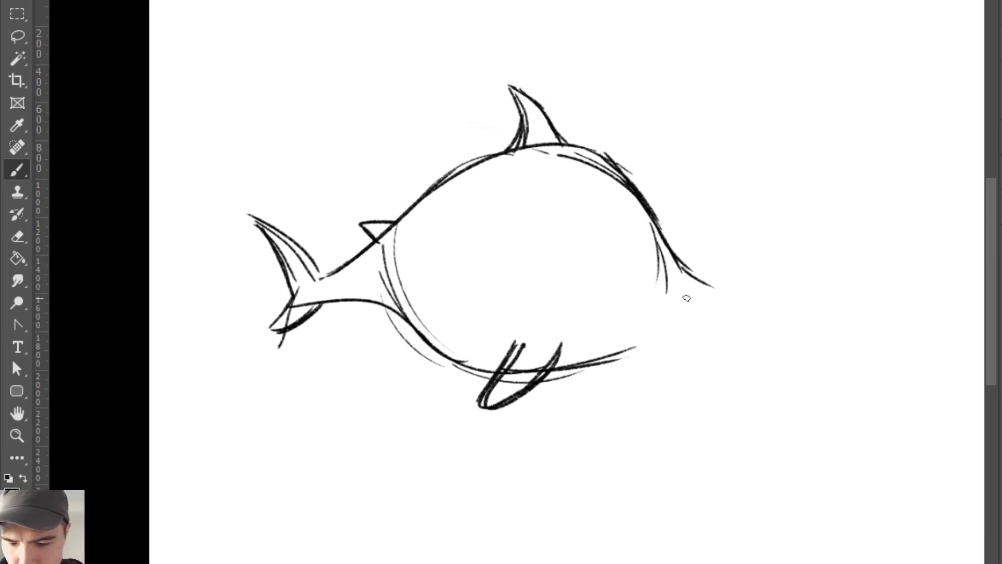
Step: Try an open mouth near the snout, remove it and erase the stray lines at the front of the body
{"action": "mouse_move", "coordinate": [667, 313]}
{"action": "left_mouse_down"}
{"action": "mouse_move", "coordinate": [664, 340]}
{"action": "mouse_move", "coordinate": [685, 319]}
{"action": "mouse_move", "coordinate": [711, 315]}
{"action": "left_mouse_up"}
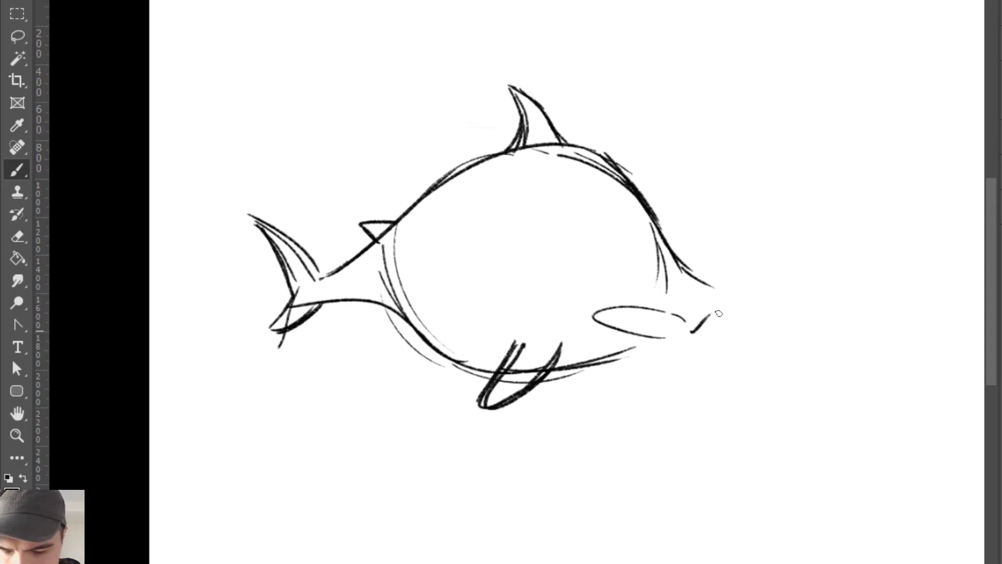
{"action": "key", "text": "ctrl+z"}
{"action": "key", "text": "ctrl+z"}
{"action": "key", "text": "ctrl+z"}
{"action": "key", "text": "e"}
{"action": "left_click_drag", "start_coordinate": [682, 257], "coordinate": [698, 294]}
{"action": "key", "text": "b"}
Step: Sketch a horizontal oval on the side of the head behind the snout
{"action": "left_click_drag", "start_coordinate": [581, 286], "coordinate": [634, 299]}
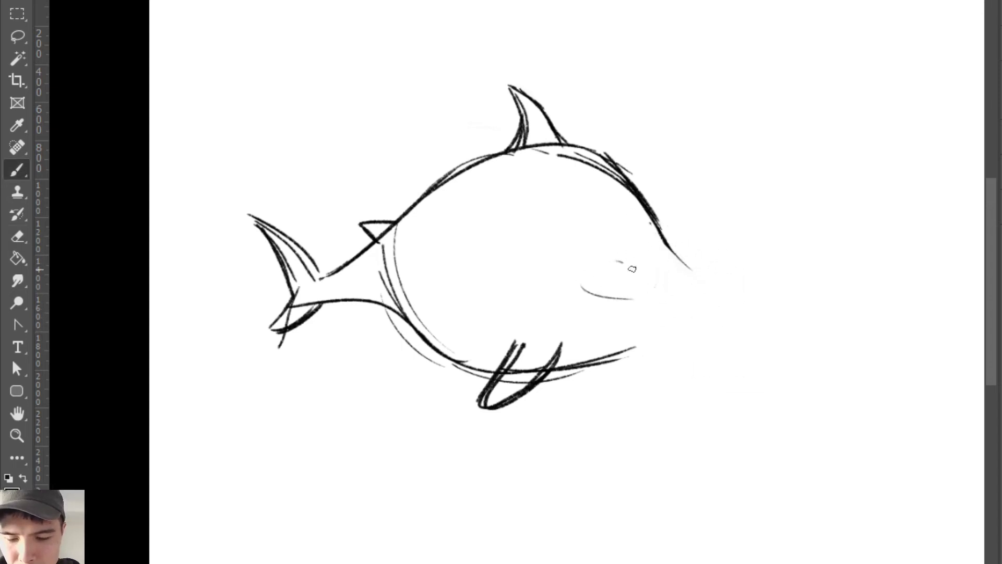
{"action": "left_click_drag", "start_coordinate": [577, 284], "coordinate": [613, 299]}
{"action": "mouse_move", "coordinate": [618, 257]}
{"action": "left_mouse_down"}
{"action": "mouse_move", "coordinate": [597, 302]}
{"action": "mouse_move", "coordinate": [644, 284]}
{"action": "mouse_move", "coordinate": [644, 270]}
{"action": "left_mouse_up"}
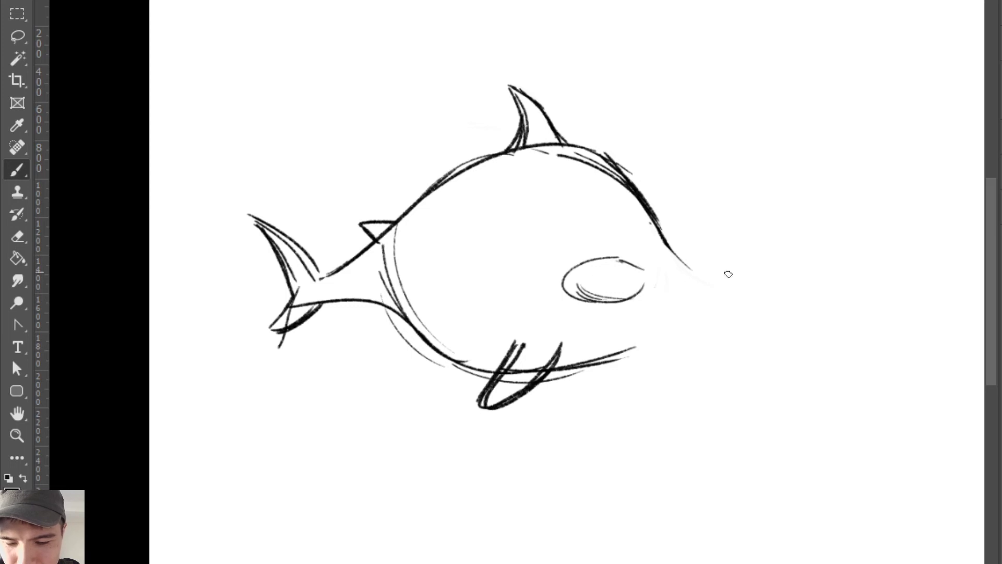
Step: Extend the head oval into a stalk toward the snout and draw a matching smaller eye lobe on the far side
{"action": "left_click_drag", "start_coordinate": [729, 272], "coordinate": [759, 264]}
{"action": "key", "text": "ctrl+z"}
{"action": "left_click_drag", "start_coordinate": [644, 268], "coordinate": [673, 272]}
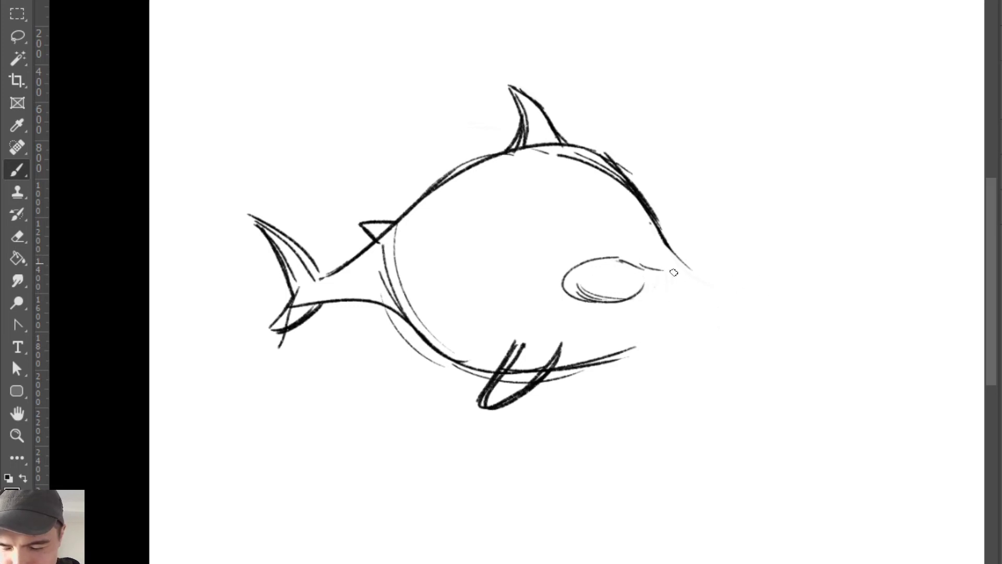
{"action": "mouse_move", "coordinate": [632, 301]}
{"action": "left_mouse_down"}
{"action": "mouse_move", "coordinate": [674, 296]}
{"action": "mouse_move", "coordinate": [724, 267]}
{"action": "mouse_move", "coordinate": [773, 282]}
{"action": "mouse_move", "coordinate": [741, 295]}
{"action": "mouse_move", "coordinate": [771, 273]}
{"action": "left_mouse_up"}
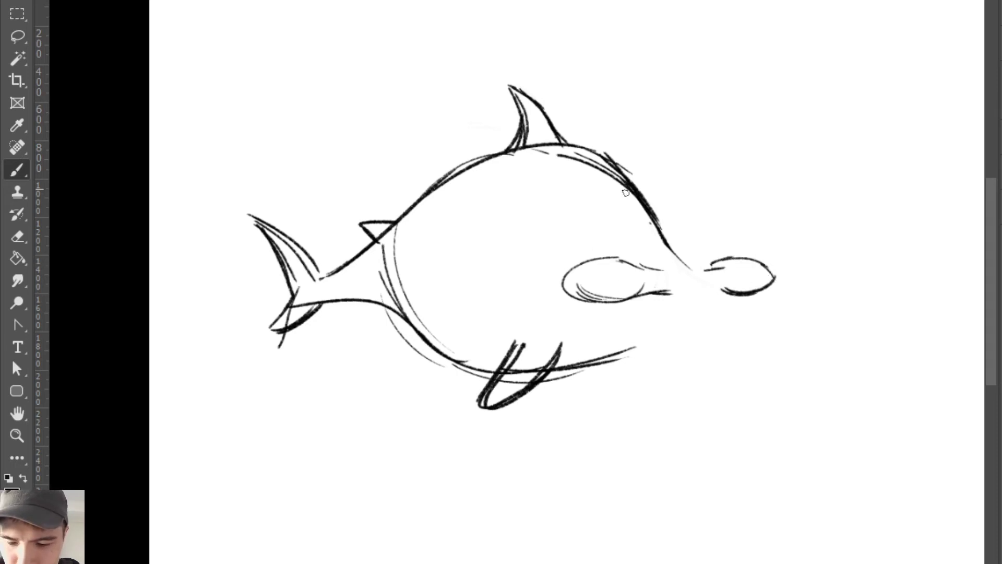
Step: Fill in dark pupils on both eye lobes and outline the eyeballs around them
{"action": "left_click_drag", "start_coordinate": [616, 275], "coordinate": [600, 279]}
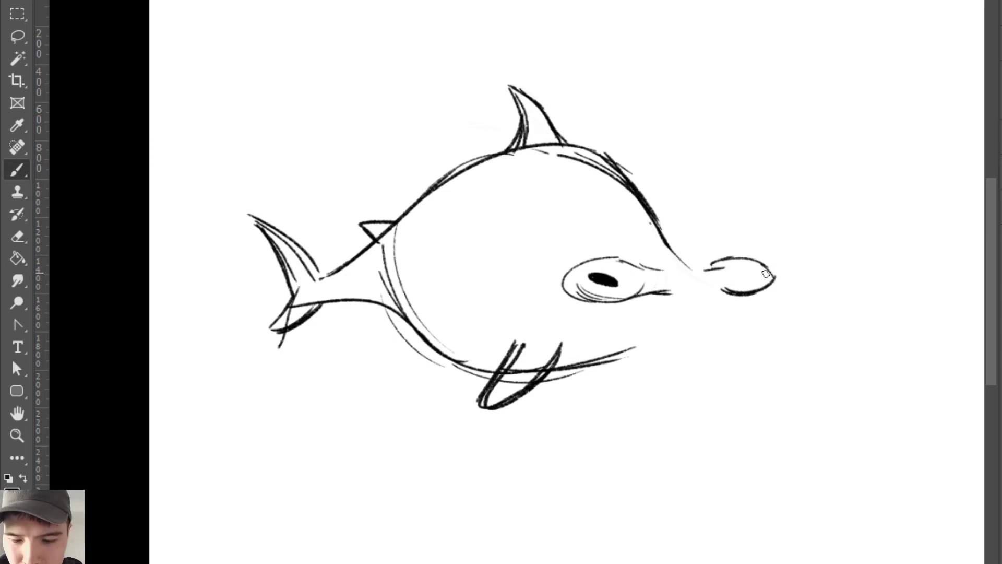
{"action": "mouse_move", "coordinate": [770, 273]}
{"action": "left_mouse_down"}
{"action": "mouse_move", "coordinate": [768, 262]}
{"action": "mouse_move", "coordinate": [765, 285]}
{"action": "mouse_move", "coordinate": [766, 275]}
{"action": "left_mouse_up"}
{"action": "mouse_move", "coordinate": [593, 281]}
{"action": "left_mouse_down"}
{"action": "mouse_move", "coordinate": [605, 273]}
{"action": "mouse_move", "coordinate": [574, 295]}
{"action": "mouse_move", "coordinate": [650, 301]}
{"action": "left_mouse_up"}
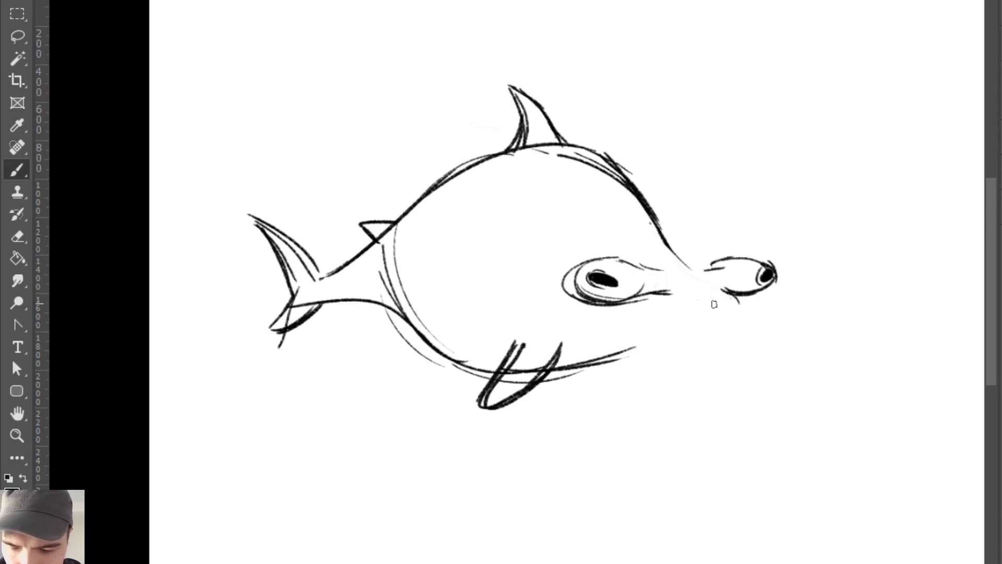
Step: Try mouth lines under the snout and sketch a short, downturned mouth below the near eye lobe
{"action": "left_click_drag", "start_coordinate": [677, 306], "coordinate": [745, 309]}
{"action": "key", "text": "ctrl+z"}
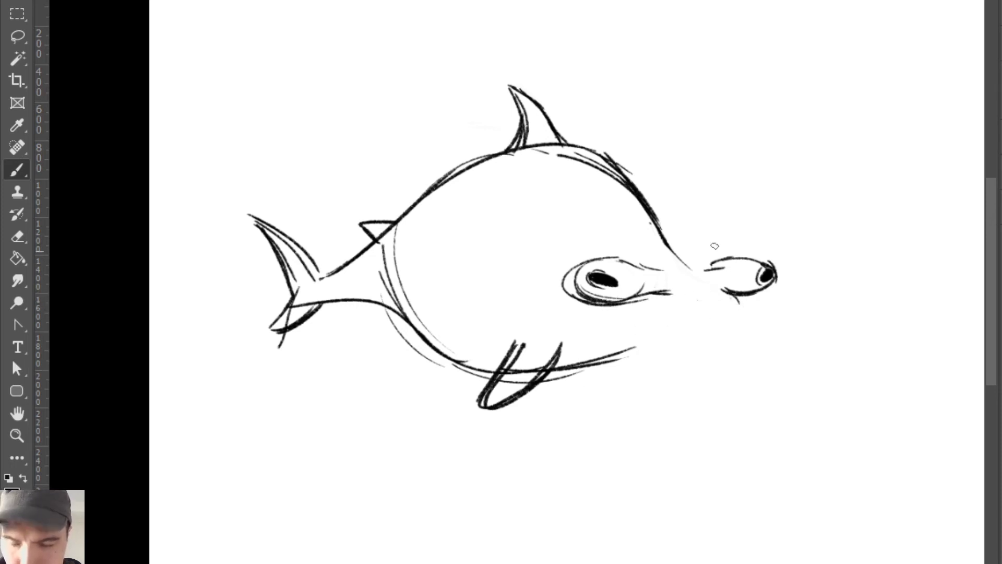
{"action": "left_click_drag", "start_coordinate": [634, 329], "coordinate": [687, 327]}
{"action": "key", "text": "ctrl+z"}
{"action": "key", "text": "ctrl+z"}
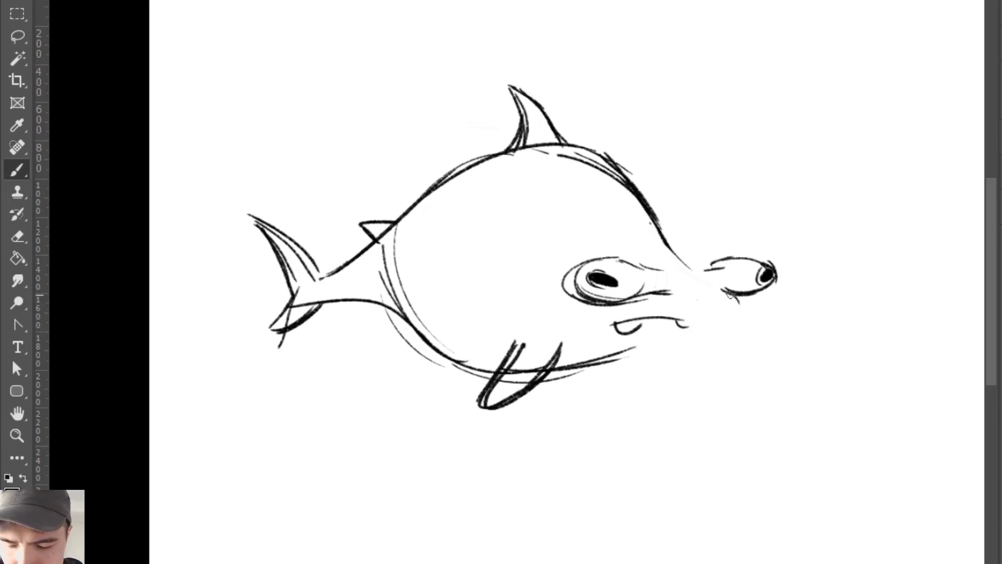
Step: Draw the rounded snout tip between the eye lobes and clean up the lower jaw and belly line at the pectoral fin
{"action": "left_click_drag", "start_coordinate": [730, 299], "coordinate": [696, 329]}
{"action": "key", "text": "e"}
{"action": "key", "text": "b"}
{"action": "key", "text": "e"}
{"action": "mouse_move", "coordinate": [582, 359]}
{"action": "left_mouse_down"}
{"action": "mouse_move", "coordinate": [650, 341]}
{"action": "mouse_move", "coordinate": [551, 369]}
{"action": "mouse_move", "coordinate": [655, 344]}
{"action": "mouse_move", "coordinate": [563, 365]}
{"action": "mouse_move", "coordinate": [662, 329]}
{"action": "left_mouse_up"}
{"action": "key", "text": "b"}
{"action": "left_click_drag", "start_coordinate": [541, 376], "coordinate": [567, 345]}
{"action": "left_click_drag", "start_coordinate": [569, 347], "coordinate": [543, 376]}
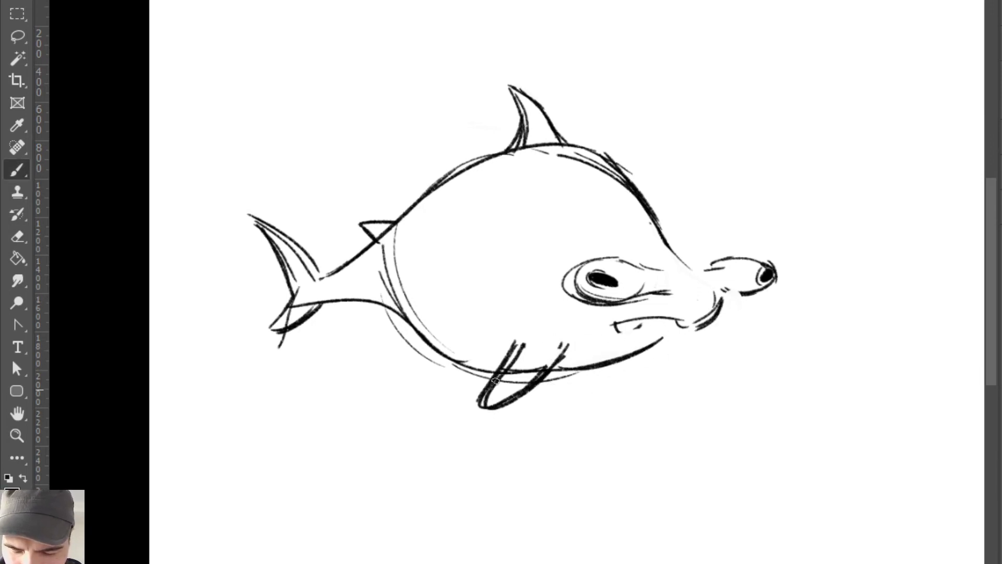
Step: Darken the underside of the snout and the mouth line
{"action": "left_click_drag", "start_coordinate": [702, 321], "coordinate": [689, 330]}
{"action": "mouse_move", "coordinate": [609, 326]}
{"action": "left_mouse_down"}
{"action": "mouse_move", "coordinate": [698, 324]}
{"action": "mouse_move", "coordinate": [669, 320]}
{"action": "mouse_move", "coordinate": [720, 307]}
{"action": "mouse_move", "coordinate": [700, 324]}
{"action": "mouse_move", "coordinate": [689, 325]}
{"action": "mouse_move", "coordinate": [722, 300]}
{"action": "mouse_move", "coordinate": [709, 324]}
{"action": "mouse_move", "coordinate": [709, 299]}
{"action": "mouse_move", "coordinate": [692, 320]}
{"action": "mouse_move", "coordinate": [723, 293]}
{"action": "mouse_move", "coordinate": [690, 322]}
{"action": "left_mouse_up"}
{"action": "key", "text": "e"}
{"action": "key", "text": "b"}
{"action": "key", "text": "e"}
{"action": "key", "text": "b"}
Step: Thicken the lower and rear contour of the near eye lobe
{"action": "left_click_drag", "start_coordinate": [638, 301], "coordinate": [669, 293]}
{"action": "left_click_drag", "start_coordinate": [590, 301], "coordinate": [625, 306]}
{"action": "mouse_move", "coordinate": [573, 283]}
{"action": "left_mouse_down"}
{"action": "mouse_move", "coordinate": [609, 290]}
{"action": "mouse_move", "coordinate": [581, 272]}
{"action": "mouse_move", "coordinate": [587, 296]}
{"action": "left_mouse_up"}
{"action": "key", "text": "e"}
{"action": "key", "text": "b"}
{"action": "mouse_move", "coordinate": [595, 259]}
{"action": "left_mouse_down"}
{"action": "mouse_move", "coordinate": [600, 293]}
{"action": "mouse_move", "coordinate": [572, 292]}
{"action": "mouse_move", "coordinate": [573, 272]}
{"action": "mouse_move", "coordinate": [640, 294]}
{"action": "mouse_move", "coordinate": [606, 306]}
{"action": "left_mouse_up"}
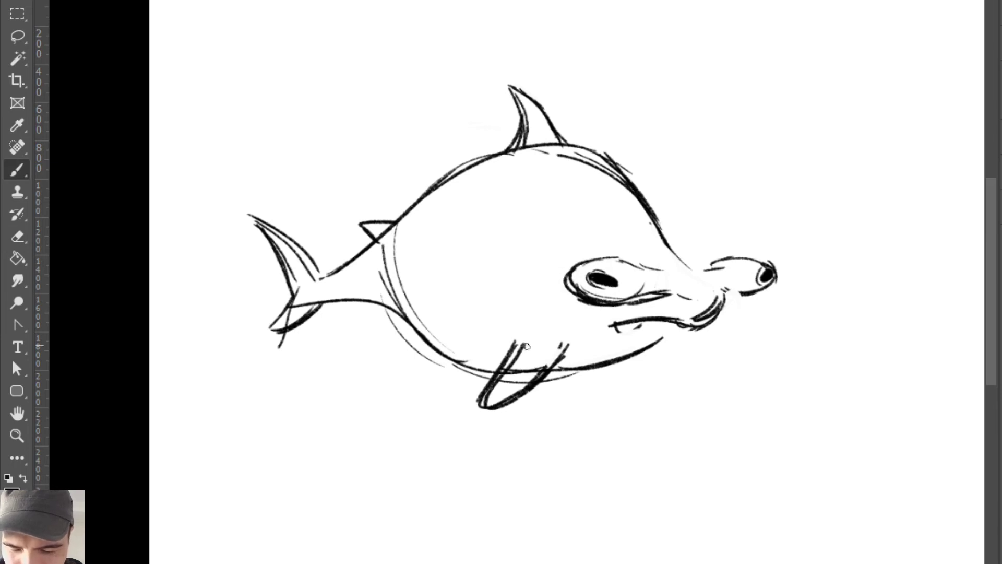
Step: Erase stray lines around the near eye lobe and redraw its upper edge toward the snout
{"action": "key", "text": "e"}
{"action": "mouse_move", "coordinate": [580, 274]}
{"action": "left_mouse_down"}
{"action": "mouse_move", "coordinate": [607, 298]}
{"action": "mouse_move", "coordinate": [573, 285]}
{"action": "mouse_move", "coordinate": [610, 305]}
{"action": "mouse_move", "coordinate": [621, 301]}
{"action": "mouse_move", "coordinate": [567, 289]}
{"action": "mouse_move", "coordinate": [648, 301]}
{"action": "mouse_move", "coordinate": [639, 303]}
{"action": "mouse_move", "coordinate": [691, 295]}
{"action": "mouse_move", "coordinate": [644, 304]}
{"action": "mouse_move", "coordinate": [683, 295]}
{"action": "left_mouse_up"}
{"action": "key", "text": "b"}
{"action": "key", "text": "e"}
{"action": "key", "text": "b"}
{"action": "mouse_move", "coordinate": [624, 259]}
{"action": "left_mouse_down"}
{"action": "mouse_move", "coordinate": [604, 254]}
{"action": "mouse_move", "coordinate": [677, 273]}
{"action": "left_mouse_up"}
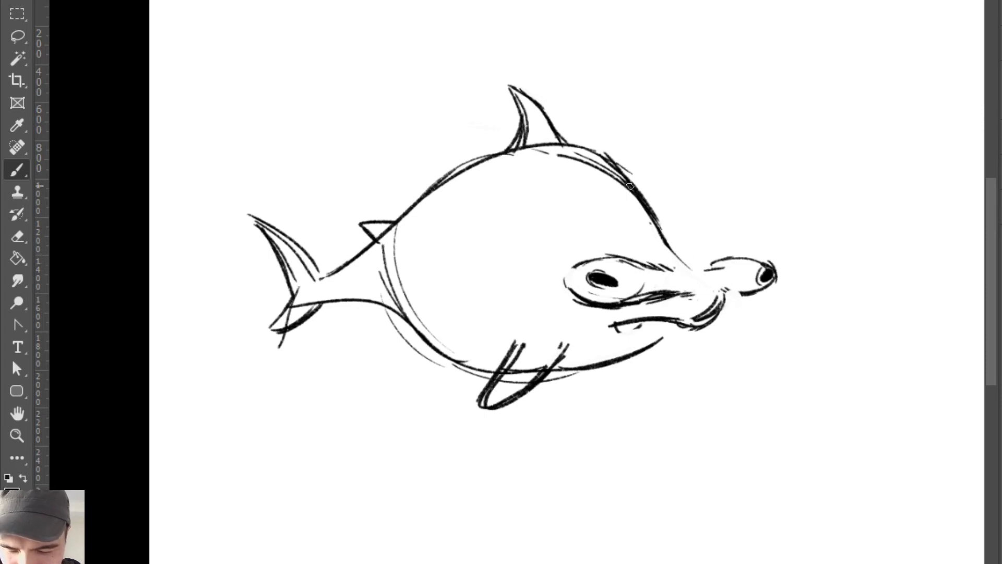
Step: Draw two curved lines from the back down to the belly to mark a band behind the head
{"action": "mouse_move", "coordinate": [630, 186]}
{"action": "left_mouse_down"}
{"action": "mouse_move", "coordinate": [563, 237]}
{"action": "mouse_move", "coordinate": [577, 271]}
{"action": "mouse_move", "coordinate": [577, 321]}
{"action": "mouse_move", "coordinate": [606, 368]}
{"action": "left_mouse_up"}
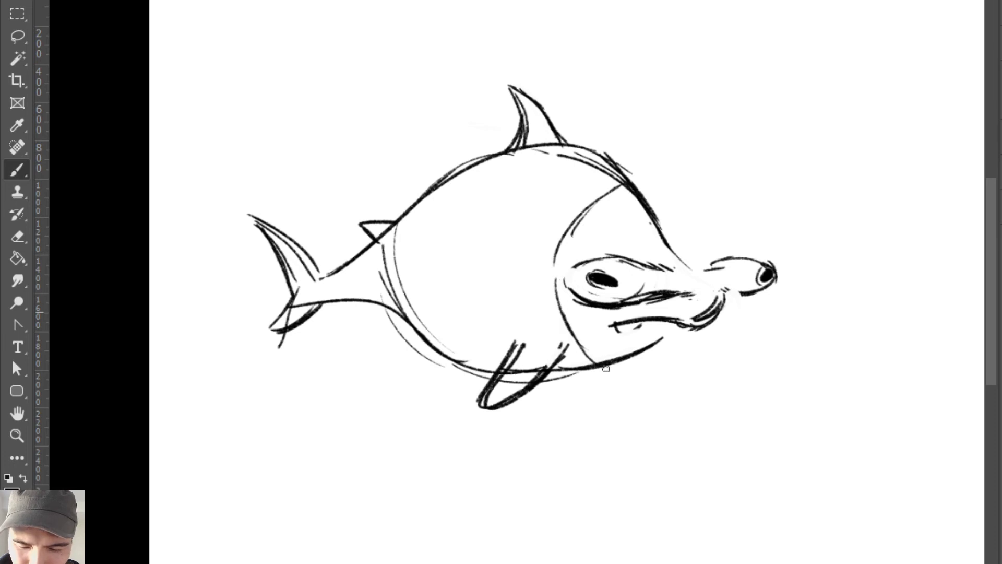
{"action": "left_click_drag", "start_coordinate": [555, 161], "coordinate": [490, 261]}
{"action": "key", "text": "ctrl+z"}
{"action": "key", "text": "ctrl+z"}
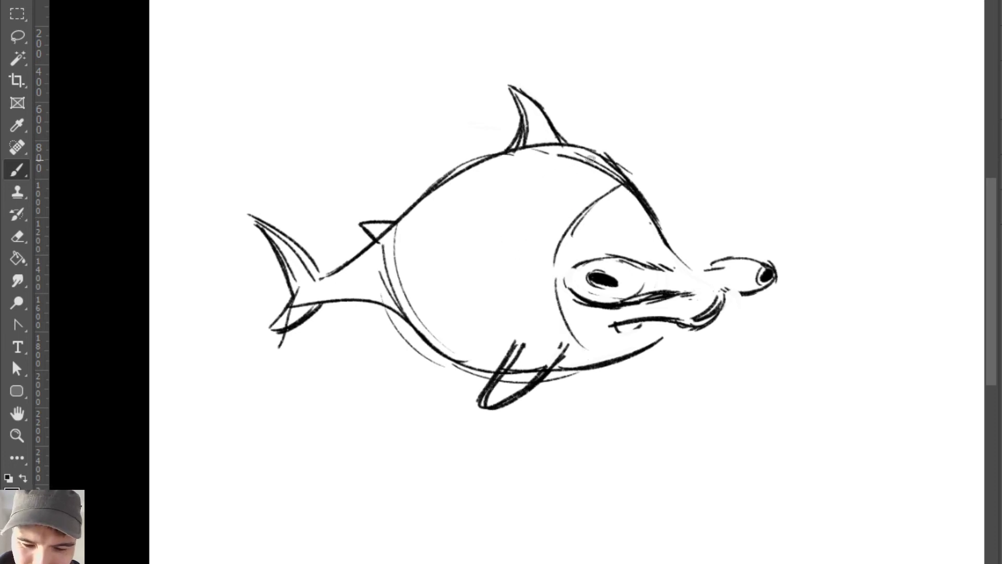
{"action": "mouse_move", "coordinate": [575, 157]}
{"action": "left_mouse_down"}
{"action": "mouse_move", "coordinate": [503, 264]}
{"action": "mouse_move", "coordinate": [508, 360]}
{"action": "left_mouse_up"}
Step: Redraw the band's front edge as a clean rounded curve and add a small far-side fin under the jaw
{"action": "mouse_move", "coordinate": [556, 305]}
{"action": "left_mouse_down"}
{"action": "mouse_move", "coordinate": [595, 360]}
{"action": "mouse_move", "coordinate": [610, 364]}
{"action": "left_mouse_up"}
{"action": "key", "text": "e"}
{"action": "left_click_drag", "start_coordinate": [611, 196], "coordinate": [552, 254]}
{"action": "key", "text": "b"}
{"action": "mouse_move", "coordinate": [629, 185]}
{"action": "left_mouse_down"}
{"action": "mouse_move", "coordinate": [587, 199]}
{"action": "mouse_move", "coordinate": [561, 230]}
{"action": "left_mouse_up"}
{"action": "mouse_move", "coordinate": [584, 201]}
{"action": "left_mouse_down"}
{"action": "mouse_move", "coordinate": [553, 300]}
{"action": "mouse_move", "coordinate": [574, 347]}
{"action": "mouse_move", "coordinate": [590, 356]}
{"action": "mouse_move", "coordinate": [649, 347]}
{"action": "left_mouse_up"}
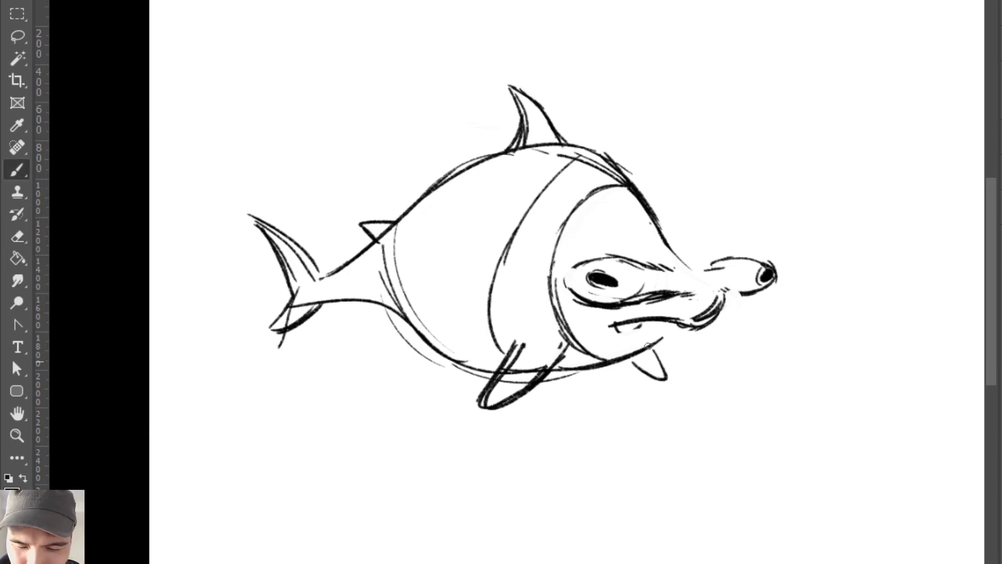
Step: Redraw the near pectoral fin with lines across its base, and hatch the far fin and a new small belly fin near the tail
{"action": "key", "text": "e"}
{"action": "mouse_move", "coordinate": [522, 347]}
{"action": "left_mouse_down"}
{"action": "mouse_move", "coordinate": [488, 404]}
{"action": "mouse_move", "coordinate": [503, 376]}
{"action": "left_mouse_up"}
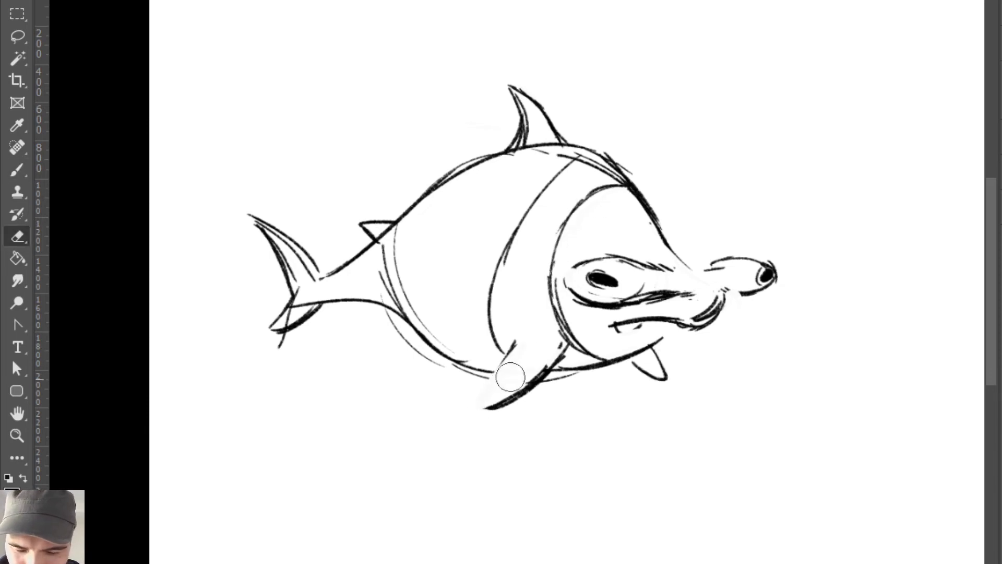
{"action": "key", "text": "b"}
{"action": "mouse_move", "coordinate": [516, 342]}
{"action": "left_mouse_down"}
{"action": "mouse_move", "coordinate": [482, 392]}
{"action": "mouse_move", "coordinate": [530, 388]}
{"action": "mouse_move", "coordinate": [507, 368]}
{"action": "mouse_move", "coordinate": [519, 365]}
{"action": "mouse_move", "coordinate": [500, 367]}
{"action": "mouse_move", "coordinate": [545, 372]}
{"action": "left_mouse_up"}
{"action": "mouse_move", "coordinate": [634, 370]}
{"action": "left_mouse_down"}
{"action": "mouse_move", "coordinate": [657, 355]}
{"action": "mouse_move", "coordinate": [664, 371]}
{"action": "left_mouse_up"}
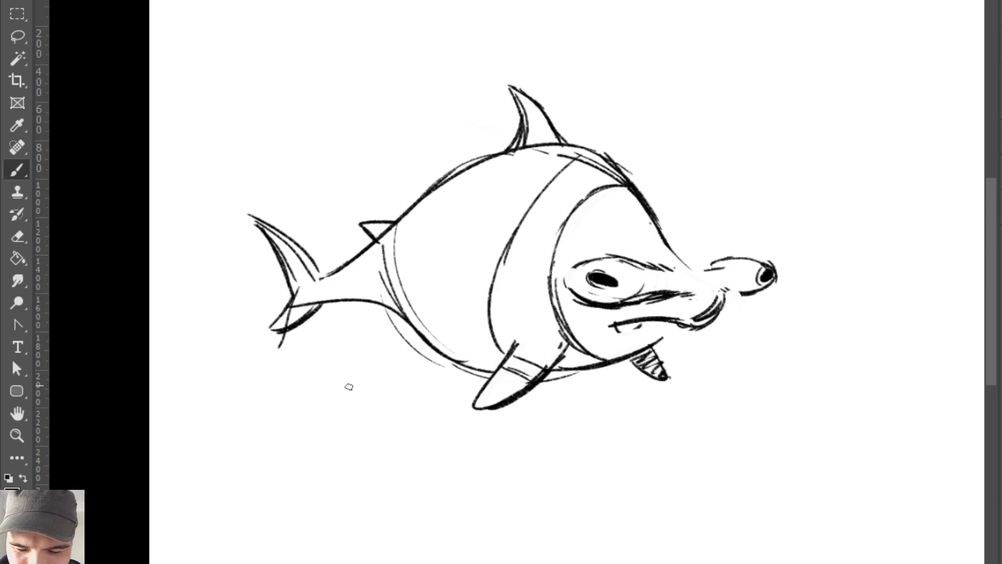
{"action": "mouse_move", "coordinate": [406, 330]}
{"action": "left_mouse_down"}
{"action": "mouse_move", "coordinate": [425, 342]}
{"action": "mouse_move", "coordinate": [410, 326]}
{"action": "mouse_move", "coordinate": [435, 323]}
{"action": "left_mouse_up"}
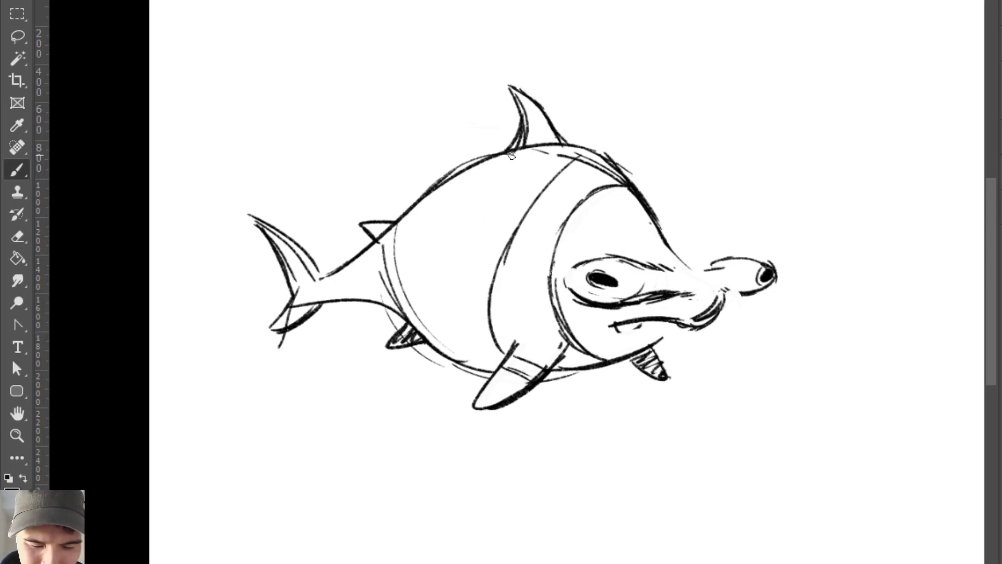
Step: Erase the band's rear edge and redraw it as a smoother curve from the dorsal fin to the pectoral fin
{"action": "left_click_drag", "start_coordinate": [511, 155], "coordinate": [476, 187]}
{"action": "key", "text": "e"}
{"action": "mouse_move", "coordinate": [581, 149]}
{"action": "left_mouse_down"}
{"action": "mouse_move", "coordinate": [526, 206]}
{"action": "mouse_move", "coordinate": [580, 148]}
{"action": "mouse_move", "coordinate": [506, 267]}
{"action": "mouse_move", "coordinate": [577, 149]}
{"action": "mouse_move", "coordinate": [510, 244]}
{"action": "mouse_move", "coordinate": [570, 151]}
{"action": "mouse_move", "coordinate": [493, 292]}
{"action": "mouse_move", "coordinate": [533, 185]}
{"action": "mouse_move", "coordinate": [549, 172]}
{"action": "mouse_move", "coordinate": [499, 268]}
{"action": "left_mouse_up"}
{"action": "key", "text": "b"}
{"action": "key", "text": "e"}
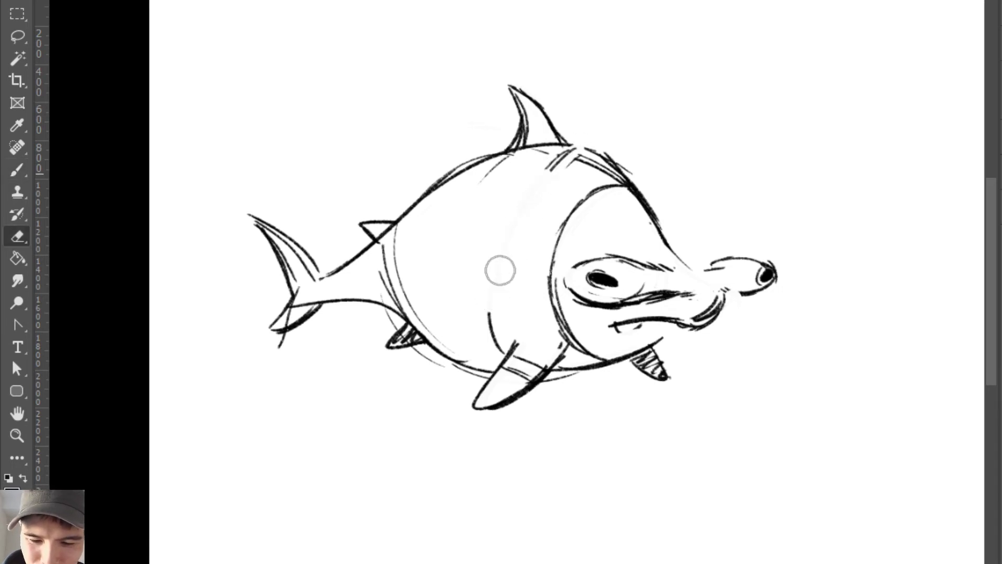
{"action": "key", "text": "b"}
{"action": "mouse_move", "coordinate": [550, 160]}
{"action": "left_mouse_down"}
{"action": "mouse_move", "coordinate": [511, 224]}
{"action": "mouse_move", "coordinate": [533, 200]}
{"action": "mouse_move", "coordinate": [490, 334]}
{"action": "left_mouse_up"}
{"action": "left_click_drag", "start_coordinate": [507, 155], "coordinate": [455, 230]}
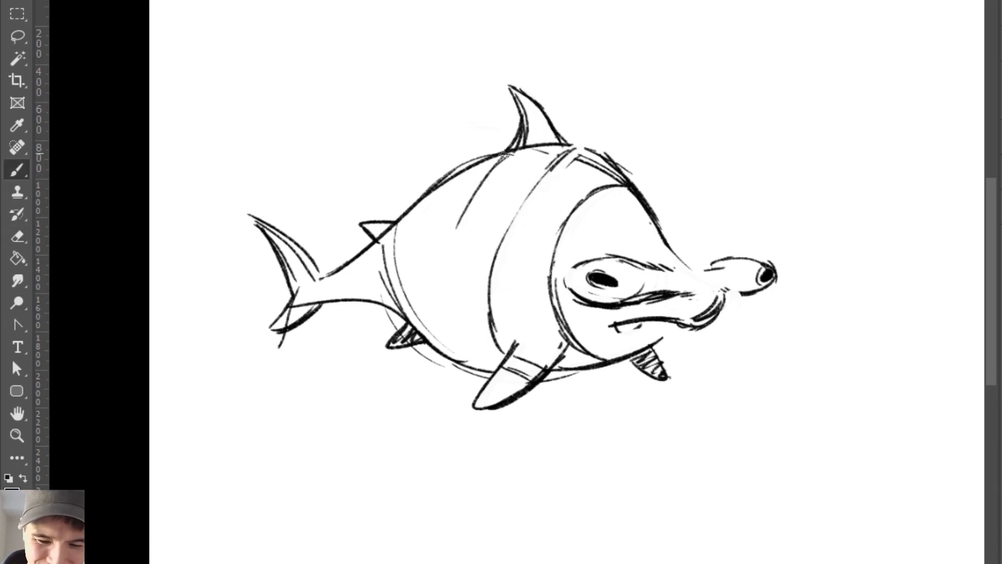
{"action": "key", "text": "ctrl+z"}
Step: Reinforce the upper part of the band's rear edge with heavier strokes
{"action": "left_click_drag", "start_coordinate": [572, 155], "coordinate": [509, 213]}
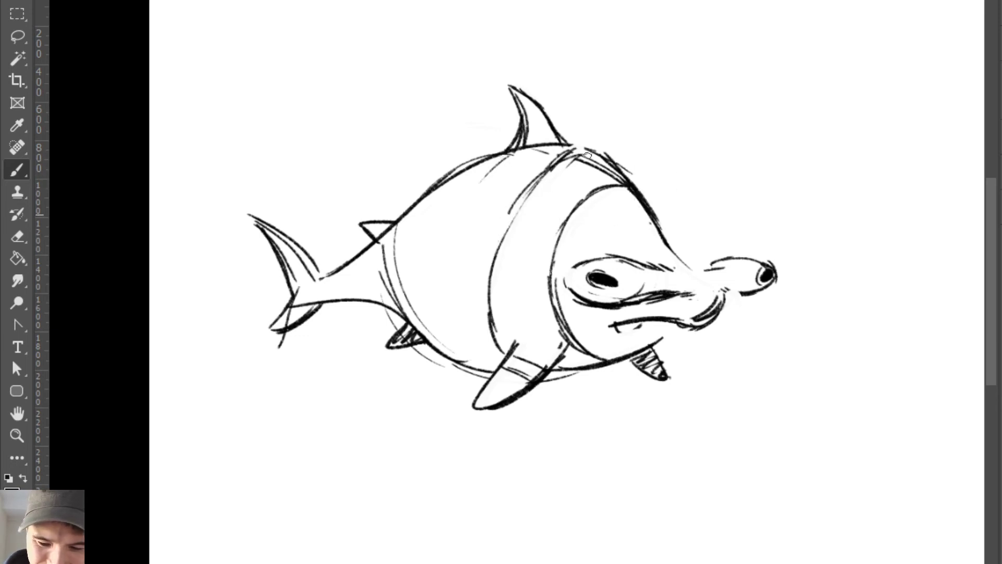
{"action": "key", "text": "e"}
{"action": "key", "text": "b"}
{"action": "mouse_move", "coordinate": [585, 138]}
{"action": "left_mouse_down"}
{"action": "mouse_move", "coordinate": [503, 212]}
{"action": "mouse_move", "coordinate": [568, 173]}
{"action": "mouse_move", "coordinate": [508, 224]}
{"action": "left_mouse_up"}
Step: Hatch the small back fin near the tail and the tall dorsal fin
{"action": "key", "text": "e"}
{"action": "key", "text": "b"}
{"action": "mouse_move", "coordinate": [377, 215]}
{"action": "left_mouse_down"}
{"action": "mouse_move", "coordinate": [366, 236]}
{"action": "mouse_move", "coordinate": [383, 236]}
{"action": "left_mouse_up"}
{"action": "mouse_move", "coordinate": [514, 85]}
{"action": "left_mouse_down"}
{"action": "mouse_move", "coordinate": [540, 108]}
{"action": "mouse_move", "coordinate": [539, 136]}
{"action": "mouse_move", "coordinate": [552, 129]}
{"action": "mouse_move", "coordinate": [542, 113]}
{"action": "mouse_move", "coordinate": [535, 135]}
{"action": "mouse_move", "coordinate": [545, 125]}
{"action": "mouse_move", "coordinate": [582, 135]}
{"action": "mouse_move", "coordinate": [564, 175]}
{"action": "mouse_move", "coordinate": [514, 228]}
{"action": "left_mouse_up"}
Step: Fill the band behind the head with diagonal hatching from the back to the belly and darken the near eye lobe's outline
{"action": "mouse_move", "coordinate": [584, 159]}
{"action": "left_mouse_down"}
{"action": "mouse_move", "coordinate": [496, 270]}
{"action": "mouse_move", "coordinate": [584, 172]}
{"action": "mouse_move", "coordinate": [505, 275]}
{"action": "left_mouse_up"}
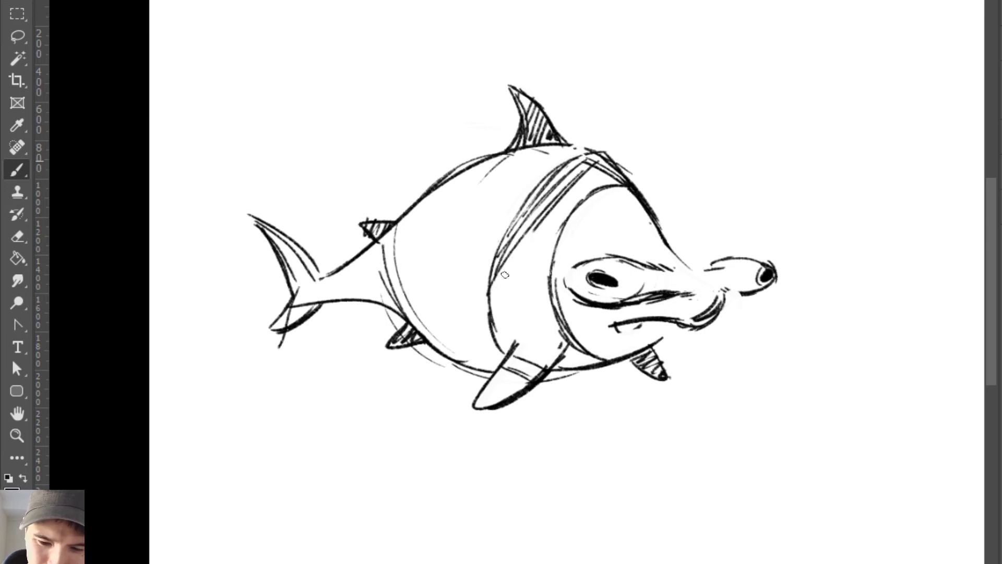
{"action": "mouse_move", "coordinate": [587, 180]}
{"action": "left_mouse_down"}
{"action": "mouse_move", "coordinate": [495, 319]}
{"action": "mouse_move", "coordinate": [496, 342]}
{"action": "left_mouse_up"}
{"action": "mouse_move", "coordinate": [558, 234]}
{"action": "left_mouse_down"}
{"action": "mouse_move", "coordinate": [495, 350]}
{"action": "mouse_move", "coordinate": [550, 248]}
{"action": "mouse_move", "coordinate": [510, 357]}
{"action": "left_mouse_up"}
{"action": "mouse_move", "coordinate": [554, 277]}
{"action": "left_mouse_down"}
{"action": "mouse_move", "coordinate": [514, 363]}
{"action": "mouse_move", "coordinate": [526, 356]}
{"action": "left_mouse_up"}
{"action": "left_click_drag", "start_coordinate": [558, 304], "coordinate": [533, 361]}
{"action": "mouse_move", "coordinate": [562, 315]}
{"action": "left_mouse_down"}
{"action": "mouse_move", "coordinate": [538, 364]}
{"action": "mouse_move", "coordinate": [574, 364]}
{"action": "left_mouse_up"}
{"action": "left_click_drag", "start_coordinate": [577, 265], "coordinate": [569, 298]}
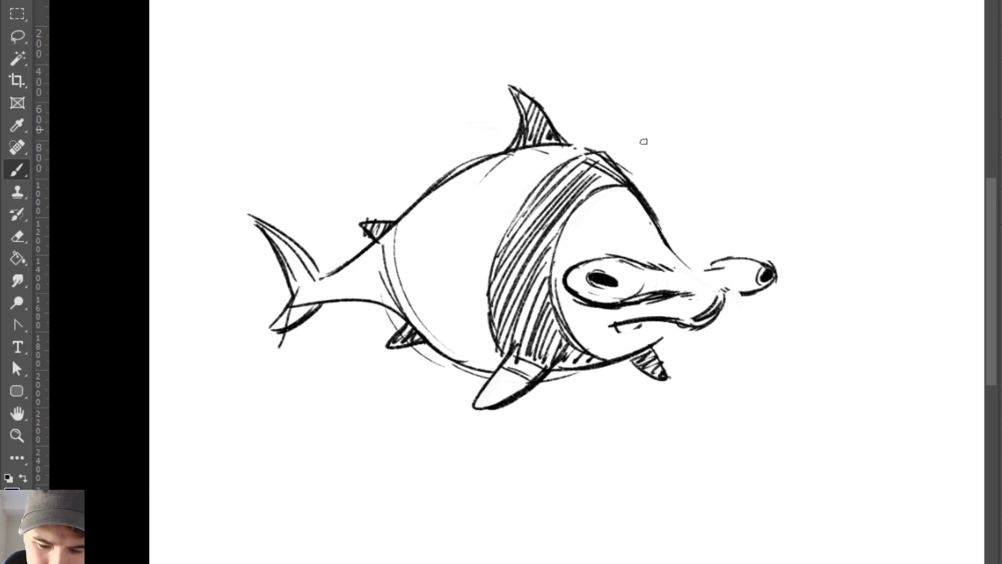
{"action": "mouse_move", "coordinate": [600, 158]}
{"action": "left_mouse_down"}
{"action": "mouse_move", "coordinate": [580, 192]}
{"action": "mouse_move", "coordinate": [594, 181]}
{"action": "left_mouse_up"}
{"action": "mouse_move", "coordinate": [624, 166]}
{"action": "left_mouse_down"}
{"action": "mouse_move", "coordinate": [600, 184]}
{"action": "mouse_move", "coordinate": [604, 159]}
{"action": "left_mouse_up"}
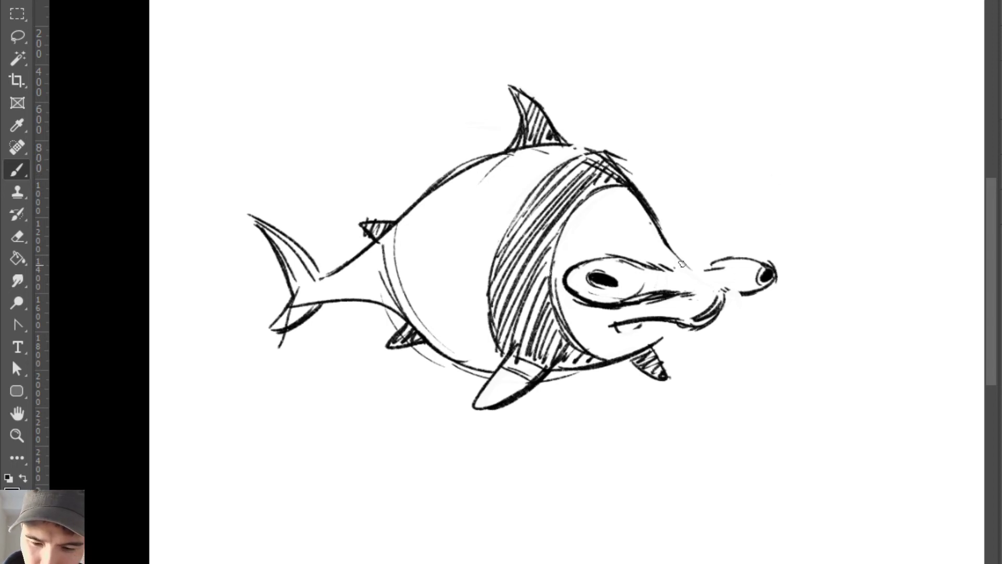
Step: Join the forehead contour to the far eye lobe and add small shading lines beneath the lobe
{"action": "left_click_drag", "start_coordinate": [679, 261], "coordinate": [718, 269]}
{"action": "mouse_move", "coordinate": [672, 245]}
{"action": "left_mouse_down"}
{"action": "mouse_move", "coordinate": [743, 301]}
{"action": "mouse_move", "coordinate": [771, 275]}
{"action": "left_mouse_up"}
{"action": "key", "text": "e"}
{"action": "key", "text": "b"}
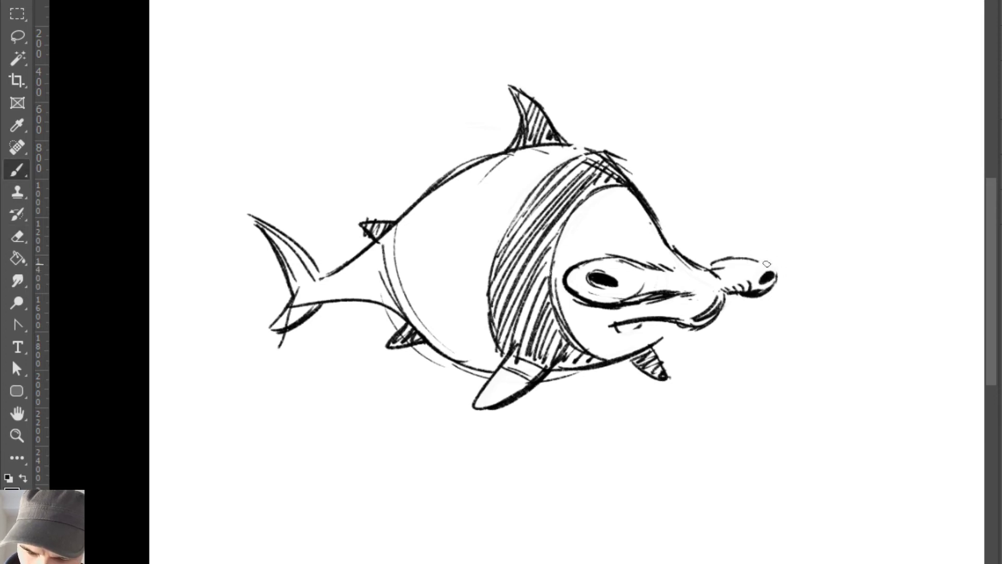
Step: Rework the far eye's pupil at the lobe's tip and add curved shading lines around it
{"action": "key", "text": "e"}
{"action": "mouse_move", "coordinate": [764, 279]}
{"action": "left_mouse_down"}
{"action": "mouse_move", "coordinate": [775, 271]}
{"action": "mouse_move", "coordinate": [761, 292]}
{"action": "mouse_move", "coordinate": [762, 269]}
{"action": "mouse_move", "coordinate": [773, 275]}
{"action": "left_mouse_up"}
{"action": "key", "text": "b"}
{"action": "key", "text": "e"}
{"action": "key", "text": "b"}
{"action": "key", "text": "e"}
{"action": "key", "text": "b"}
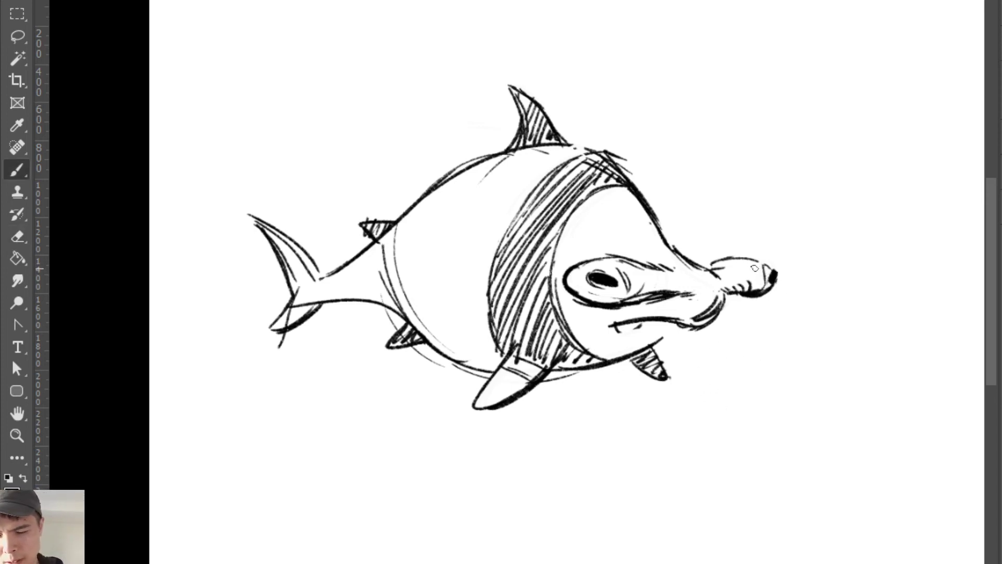
{"action": "left_click_drag", "start_coordinate": [759, 282], "coordinate": [749, 292]}
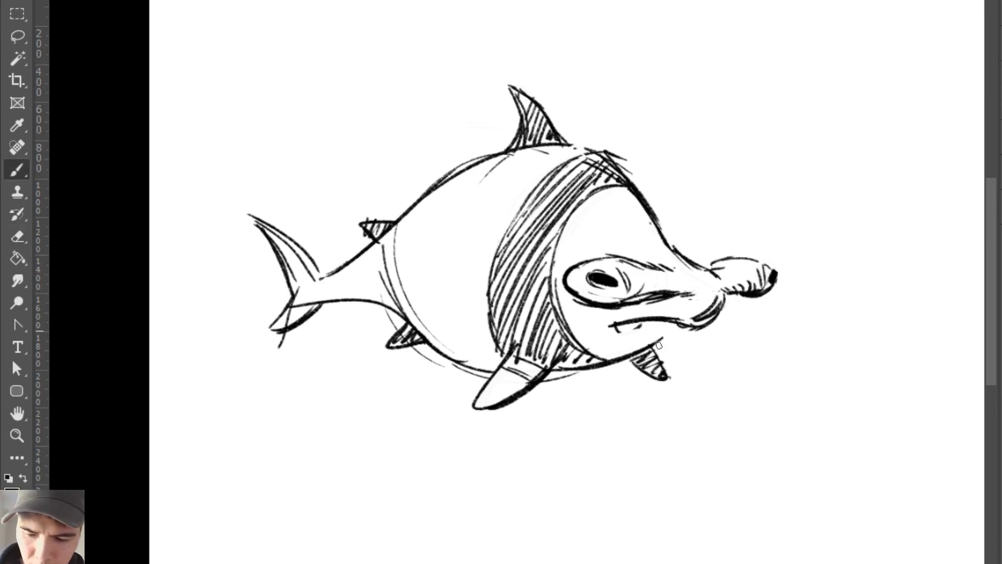
Step: Darken the pectoral fin's tip and draw a trail of small bubbles rising above the far eye lobe
{"action": "left_click_drag", "start_coordinate": [472, 406], "coordinate": [540, 377]}
{"action": "left_click_drag", "start_coordinate": [741, 218], "coordinate": [744, 219]}
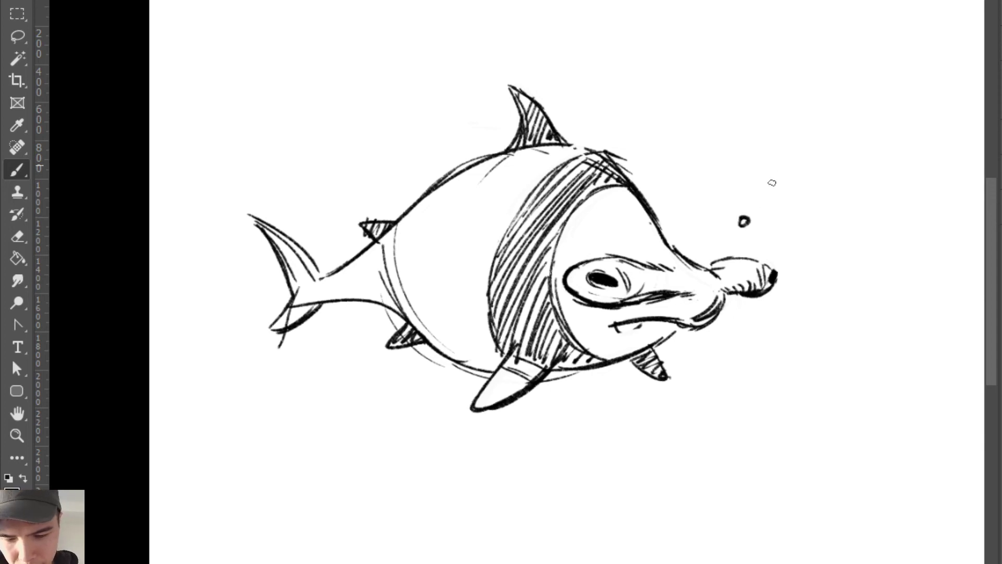
{"action": "left_click_drag", "start_coordinate": [774, 160], "coordinate": [773, 161]}
{"action": "left_click_drag", "start_coordinate": [780, 118], "coordinate": [788, 126]}
{"action": "left_click", "coordinate": [743, 120]}
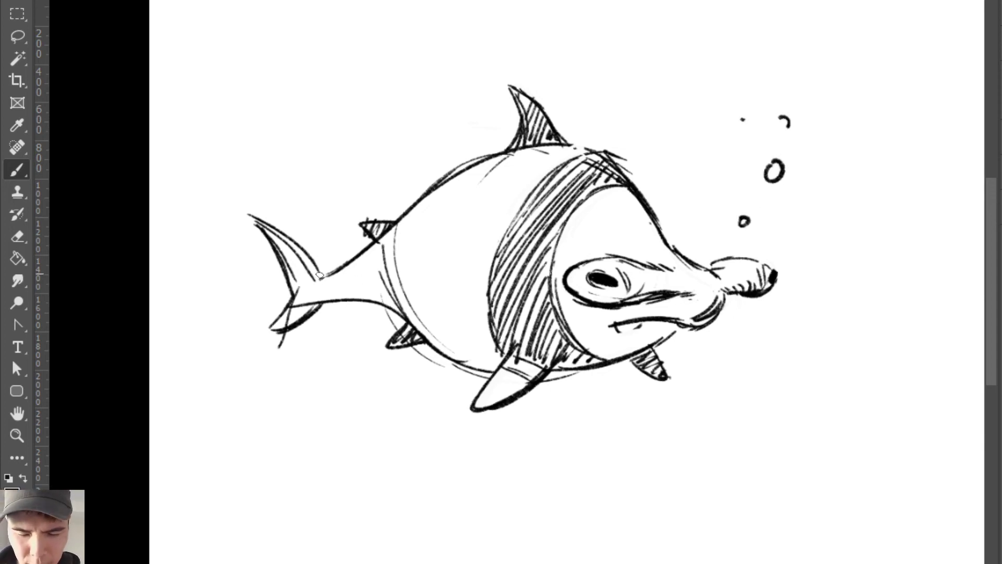
Step: Close the tail base with a pointed contour and hatch the upper and lower tail fin lobes
{"action": "left_click_drag", "start_coordinate": [325, 278], "coordinate": [327, 300]}
{"action": "left_click_drag", "start_coordinate": [277, 227], "coordinate": [271, 244]}
{"action": "left_click_drag", "start_coordinate": [285, 234], "coordinate": [281, 257]}
{"action": "mouse_move", "coordinate": [293, 243]}
{"action": "left_mouse_down"}
{"action": "mouse_move", "coordinate": [286, 266]}
{"action": "mouse_move", "coordinate": [308, 286]}
{"action": "mouse_move", "coordinate": [292, 250]}
{"action": "left_mouse_up"}
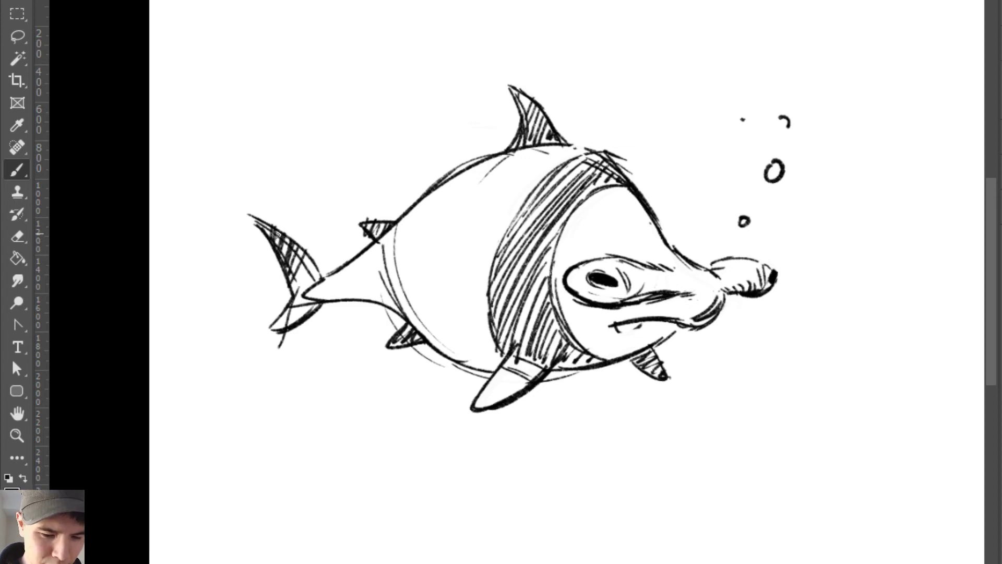
{"action": "mouse_move", "coordinate": [264, 219]}
{"action": "left_mouse_down"}
{"action": "mouse_move", "coordinate": [311, 293]}
{"action": "mouse_move", "coordinate": [323, 286]}
{"action": "mouse_move", "coordinate": [274, 333]}
{"action": "left_mouse_up"}
{"action": "mouse_move", "coordinate": [308, 298]}
{"action": "left_mouse_down"}
{"action": "mouse_move", "coordinate": [288, 326]}
{"action": "mouse_move", "coordinate": [296, 321]}
{"action": "left_mouse_up"}
{"action": "left_click_drag", "start_coordinate": [321, 300], "coordinate": [307, 314]}
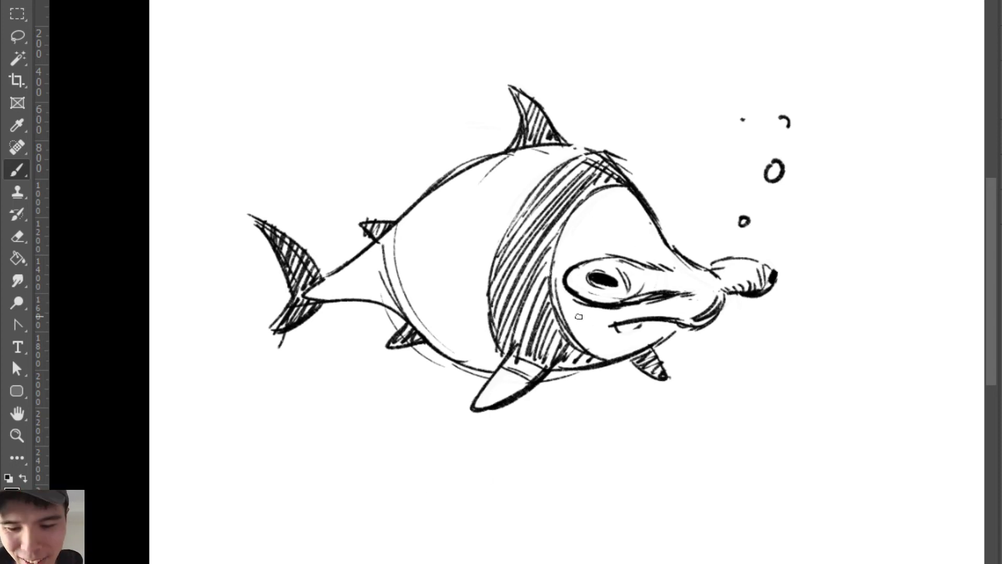
Step: Add short curved gill lines on the cheek behind the mouth, cleaning up between attempts
{"action": "left_click_drag", "start_coordinate": [569, 312], "coordinate": [588, 327]}
{"action": "key", "text": "e"}
{"action": "left_click_drag", "start_coordinate": [560, 293], "coordinate": [588, 352]}
{"action": "key", "text": "b"}
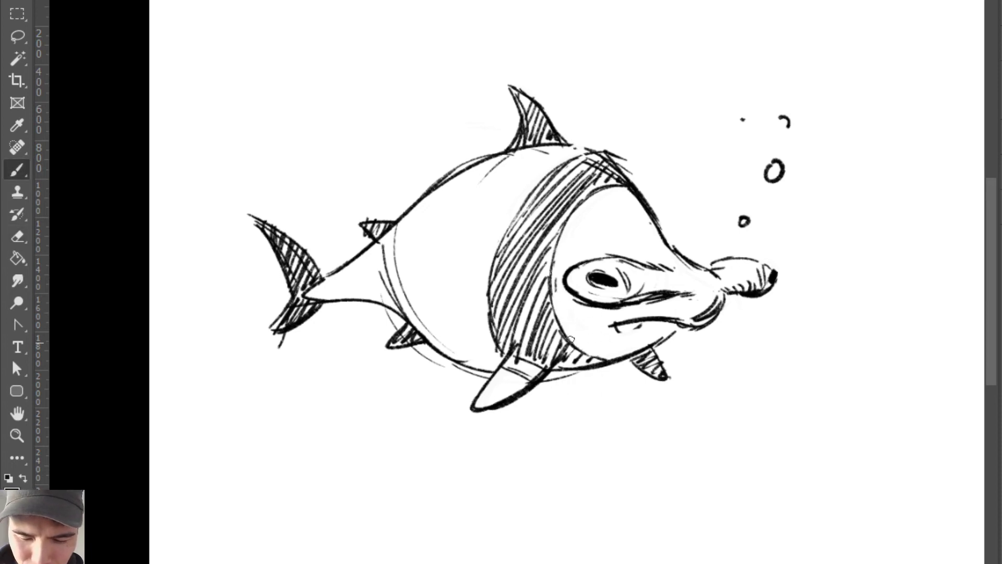
{"action": "left_click_drag", "start_coordinate": [573, 311], "coordinate": [585, 339]}
{"action": "key", "text": "ctrl+z"}
{"action": "key", "text": "ctrl+z"}
{"action": "key", "text": "e"}
{"action": "key", "text": "b"}
{"action": "key", "text": "e"}
{"action": "key", "text": "b"}
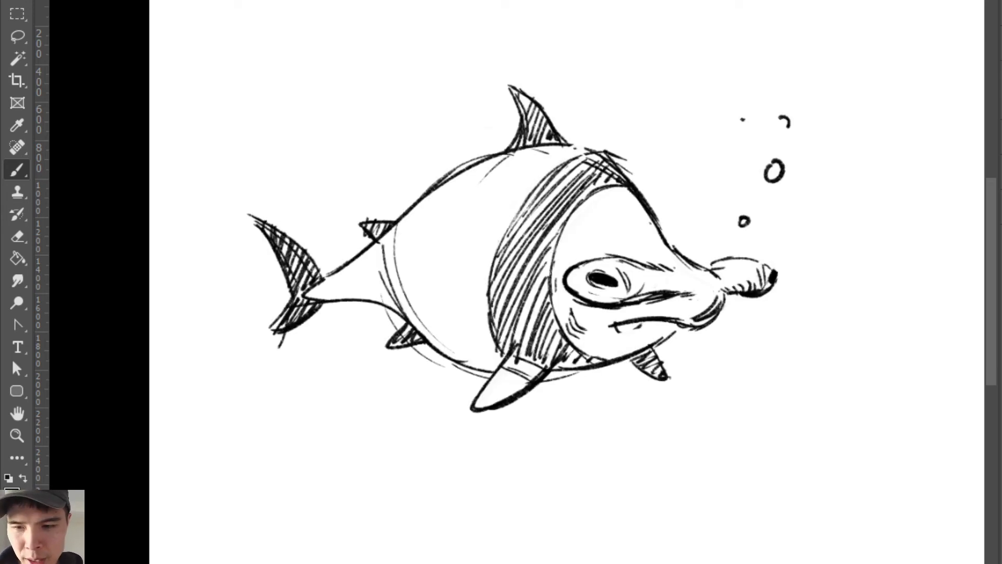
Step: Move the finished hammerhead sketch up and to the left to free canvas space
{"action": "key", "text": "v"}
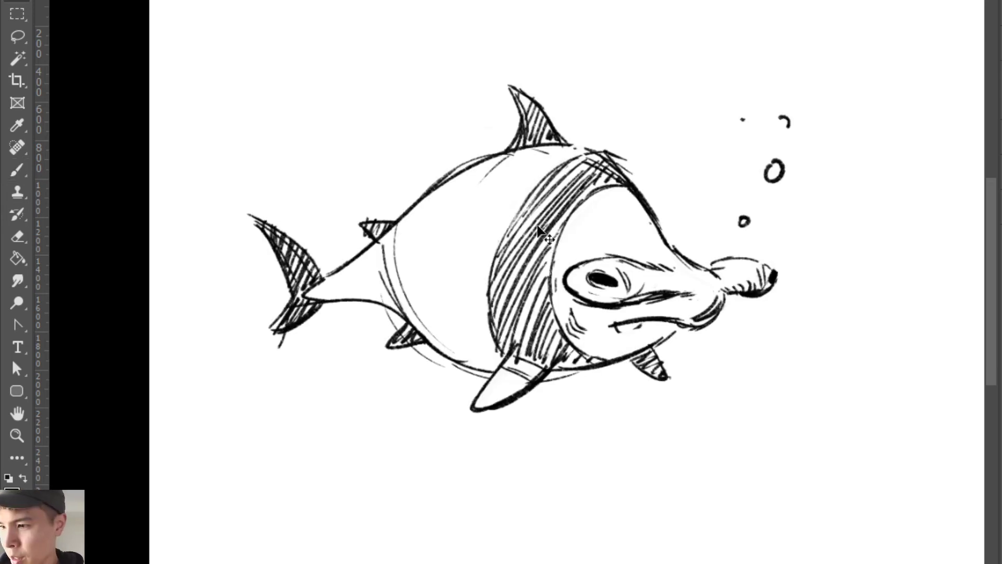
{"action": "mouse_move", "coordinate": [553, 172]}
{"action": "left_mouse_down"}
{"action": "mouse_move", "coordinate": [508, 97]}
{"action": "mouse_move", "coordinate": [567, 140]}
{"action": "left_mouse_up"}
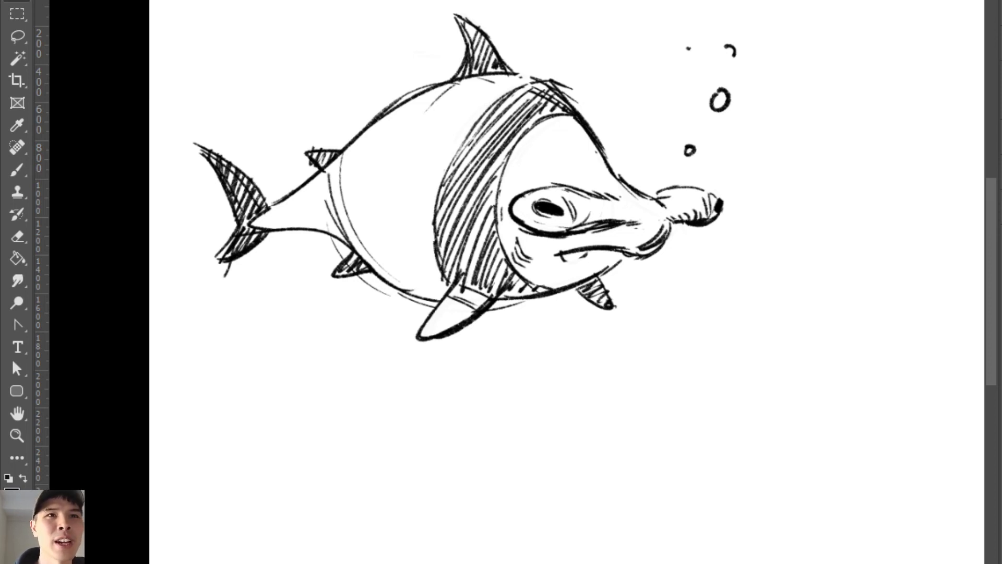
Step: Sketch a large rounded arc for a dolphin's back and forehead, below the hammerhead's far eye lobe
{"action": "key", "text": "b"}
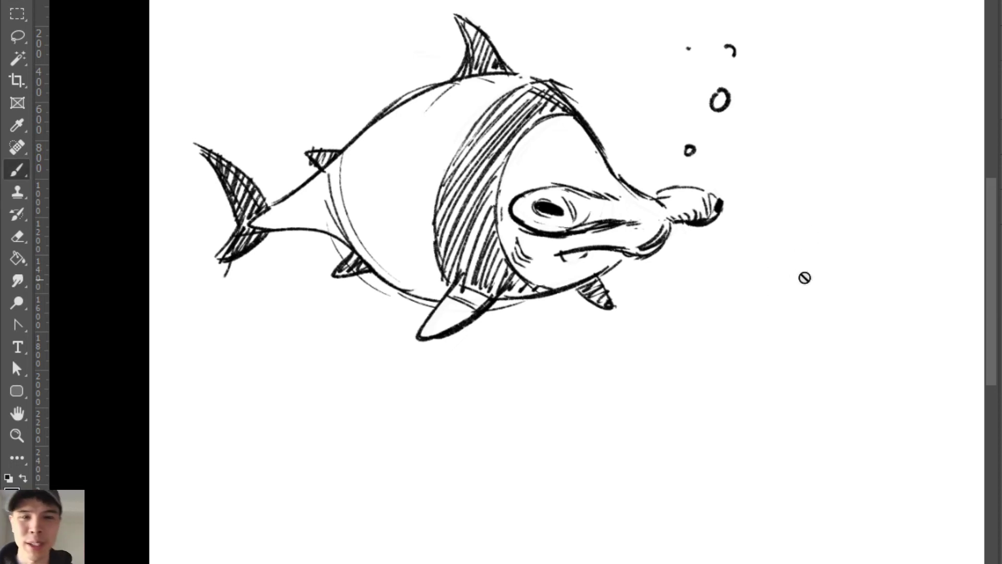
{"action": "mouse_move", "coordinate": [680, 351]}
{"action": "left_mouse_down"}
{"action": "mouse_move", "coordinate": [867, 342]}
{"action": "mouse_move", "coordinate": [680, 346]}
{"action": "mouse_move", "coordinate": [829, 348]}
{"action": "mouse_move", "coordinate": [859, 361]}
{"action": "mouse_move", "coordinate": [668, 337]}
{"action": "mouse_move", "coordinate": [656, 397]}
{"action": "left_mouse_up"}
{"action": "key", "text": "ctrl+z"}
{"action": "left_click_drag", "start_coordinate": [741, 372], "coordinate": [753, 367]}
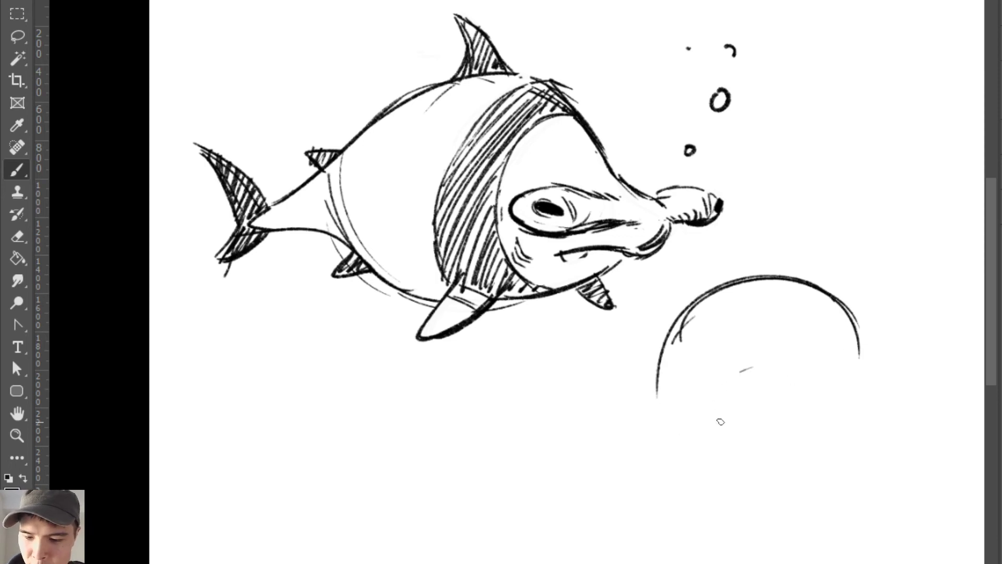
Step: Sketch the dolphin's belly line as a shallow curve, replacing a wider, higher first attempt
{"action": "left_click_drag", "start_coordinate": [704, 402], "coordinate": [778, 366]}
{"action": "left_click_drag", "start_coordinate": [720, 383], "coordinate": [834, 376]}
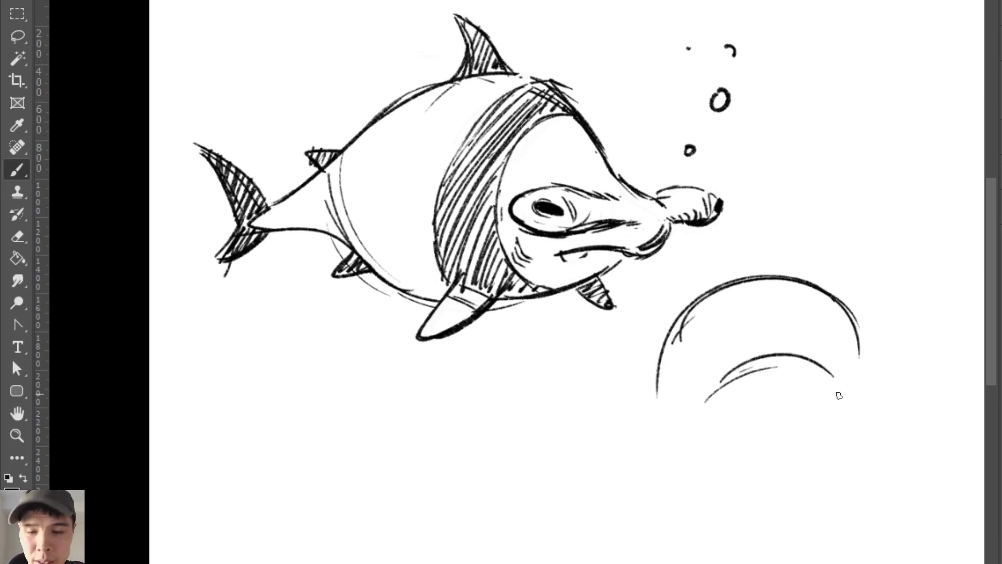
{"action": "key", "text": "ctrl+z"}
{"action": "key", "text": "ctrl+z"}
{"action": "left_click_drag", "start_coordinate": [738, 387], "coordinate": [768, 383]}
{"action": "left_click_drag", "start_coordinate": [736, 393], "coordinate": [799, 402]}
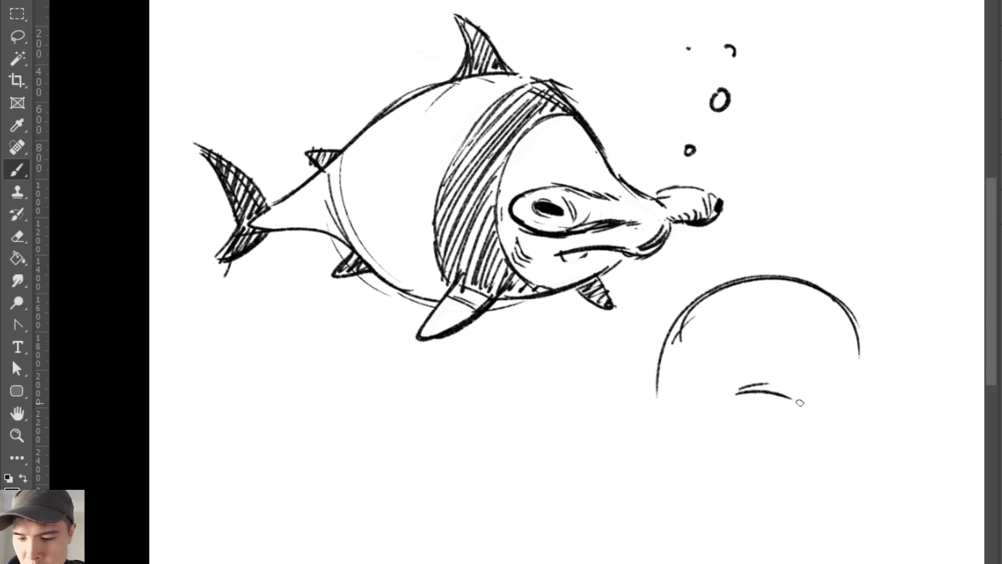
Step: Draw the dolphin's short beak, jaw line and solid slanted eye, refining the small mouth with brush and eraser
{"action": "mouse_move", "coordinate": [849, 317]}
{"action": "left_mouse_down"}
{"action": "mouse_move", "coordinate": [842, 391]}
{"action": "mouse_move", "coordinate": [828, 408]}
{"action": "mouse_move", "coordinate": [812, 405]}
{"action": "mouse_move", "coordinate": [849, 420]}
{"action": "left_mouse_up"}
{"action": "mouse_move", "coordinate": [853, 395]}
{"action": "left_mouse_down"}
{"action": "mouse_move", "coordinate": [855, 418]}
{"action": "mouse_move", "coordinate": [837, 418]}
{"action": "left_mouse_up"}
{"action": "left_click_drag", "start_coordinate": [812, 369], "coordinate": [834, 386]}
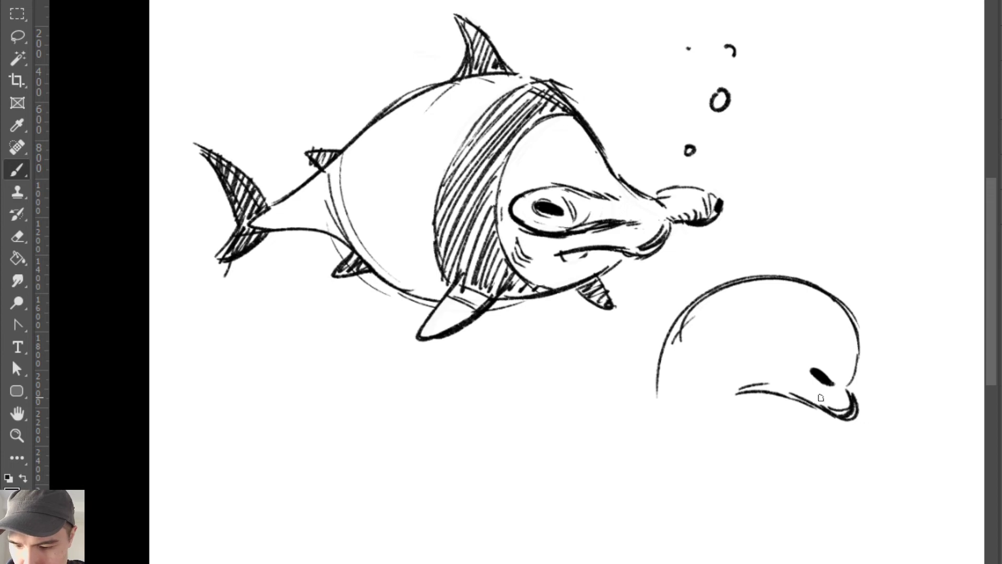
{"action": "key", "text": "e"}
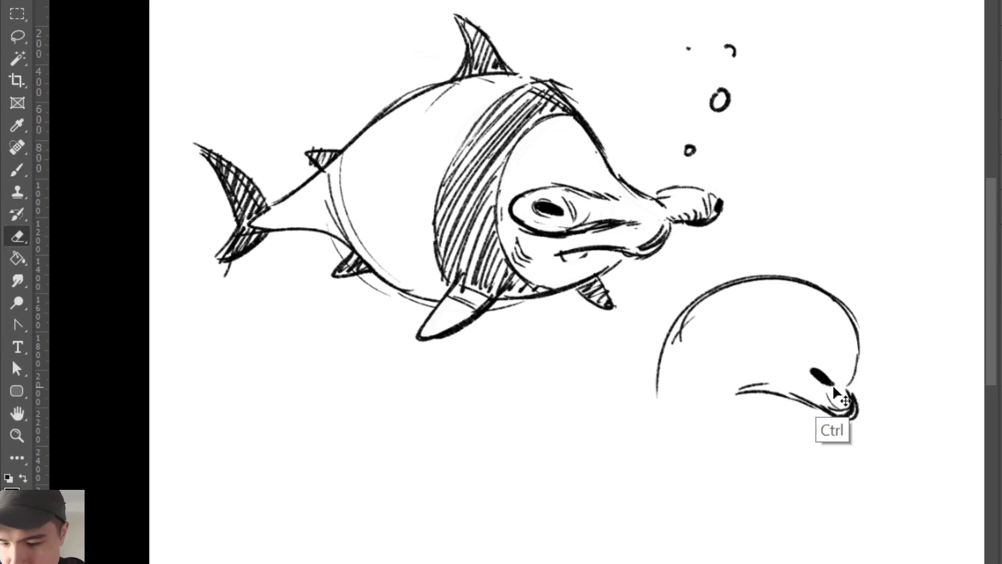
{"action": "key", "text": "b"}
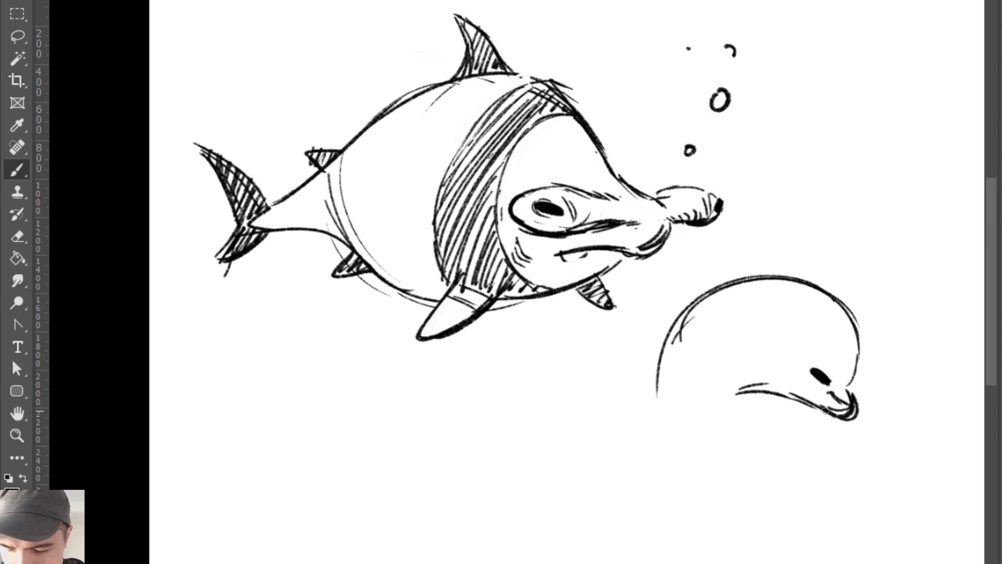
{"action": "mouse_move", "coordinate": [829, 390]}
{"action": "left_mouse_down"}
{"action": "mouse_move", "coordinate": [850, 411]}
{"action": "mouse_move", "coordinate": [852, 402]}
{"action": "mouse_move", "coordinate": [849, 411]}
{"action": "mouse_move", "coordinate": [828, 403]}
{"action": "left_mouse_up"}
{"action": "key", "text": "e"}
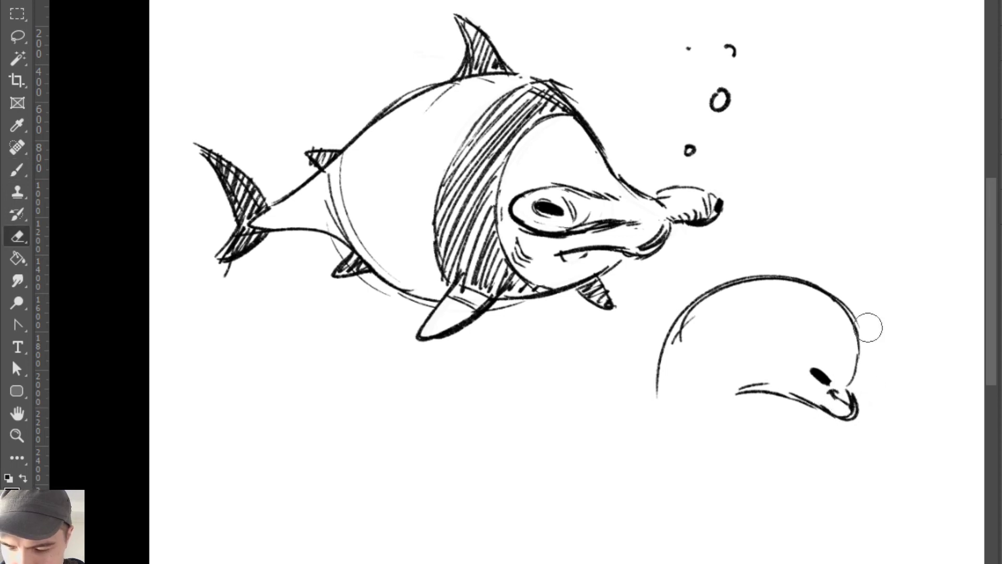
Step: Draw a pointed, backward-curving dorsal fin on top of the dolphin's back, cleaning up its outline
{"action": "key", "text": "b"}
{"action": "mouse_move", "coordinate": [782, 277]}
{"action": "left_mouse_down"}
{"action": "mouse_move", "coordinate": [770, 256]}
{"action": "mouse_move", "coordinate": [779, 246]}
{"action": "mouse_move", "coordinate": [755, 275]}
{"action": "mouse_move", "coordinate": [755, 245]}
{"action": "mouse_move", "coordinate": [798, 273]}
{"action": "left_mouse_up"}
{"action": "key", "text": "ctrl+z"}
{"action": "mouse_move", "coordinate": [757, 244]}
{"action": "left_mouse_down"}
{"action": "mouse_move", "coordinate": [783, 260]}
{"action": "mouse_move", "coordinate": [755, 246]}
{"action": "mouse_move", "coordinate": [786, 260]}
{"action": "mouse_move", "coordinate": [757, 244]}
{"action": "mouse_move", "coordinate": [786, 247]}
{"action": "mouse_move", "coordinate": [757, 243]}
{"action": "mouse_move", "coordinate": [761, 267]}
{"action": "left_mouse_up"}
{"action": "key", "text": "e"}
{"action": "key", "text": "b"}
{"action": "key", "text": "e"}
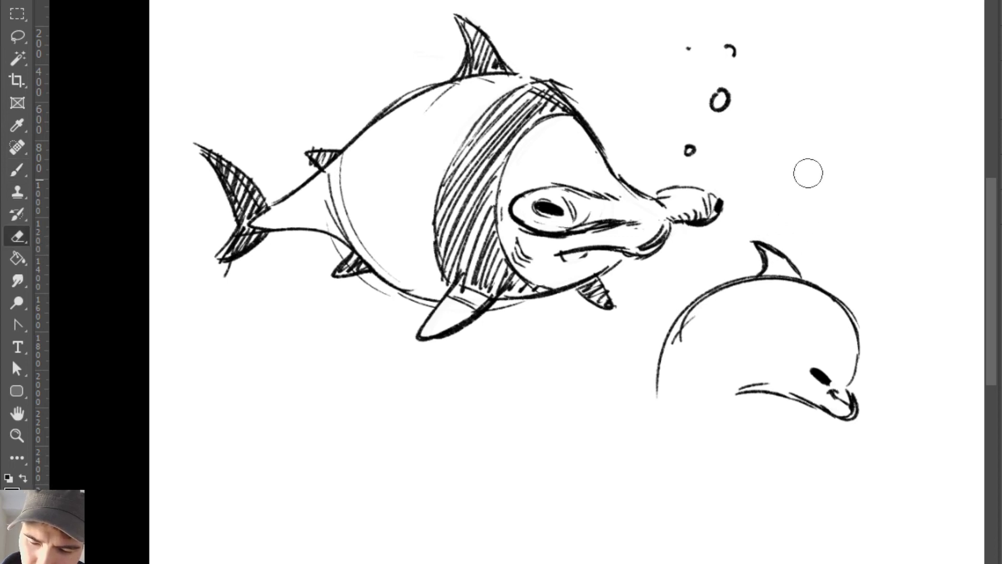
{"action": "key", "text": "b"}
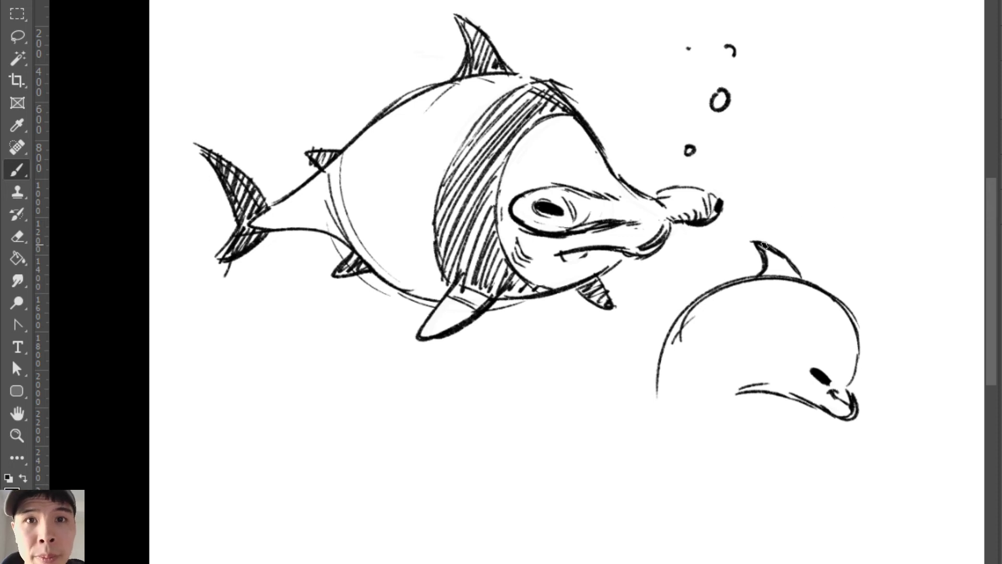
Step: Hatch the dolphin's dorsal fin and draw a curved line behind the head as the front edge of a body band
{"action": "mouse_move", "coordinate": [763, 244]}
{"action": "left_mouse_down"}
{"action": "mouse_move", "coordinate": [766, 269]}
{"action": "mouse_move", "coordinate": [774, 256]}
{"action": "mouse_move", "coordinate": [765, 272]}
{"action": "mouse_move", "coordinate": [779, 255]}
{"action": "mouse_move", "coordinate": [802, 282]}
{"action": "mouse_move", "coordinate": [763, 320]}
{"action": "mouse_move", "coordinate": [770, 390]}
{"action": "left_mouse_up"}
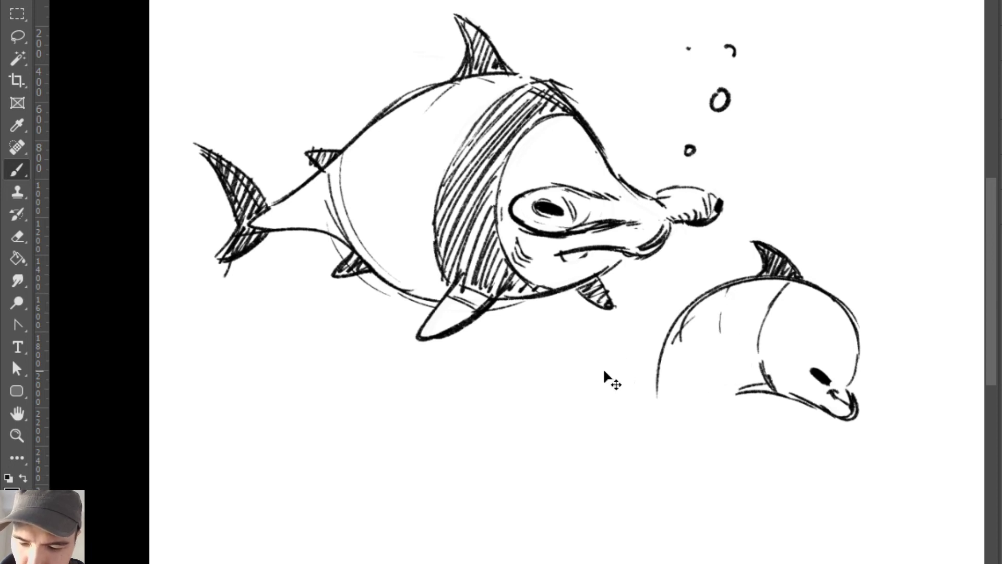
{"action": "left_click_drag", "start_coordinate": [498, 177], "coordinate": [487, 211]}
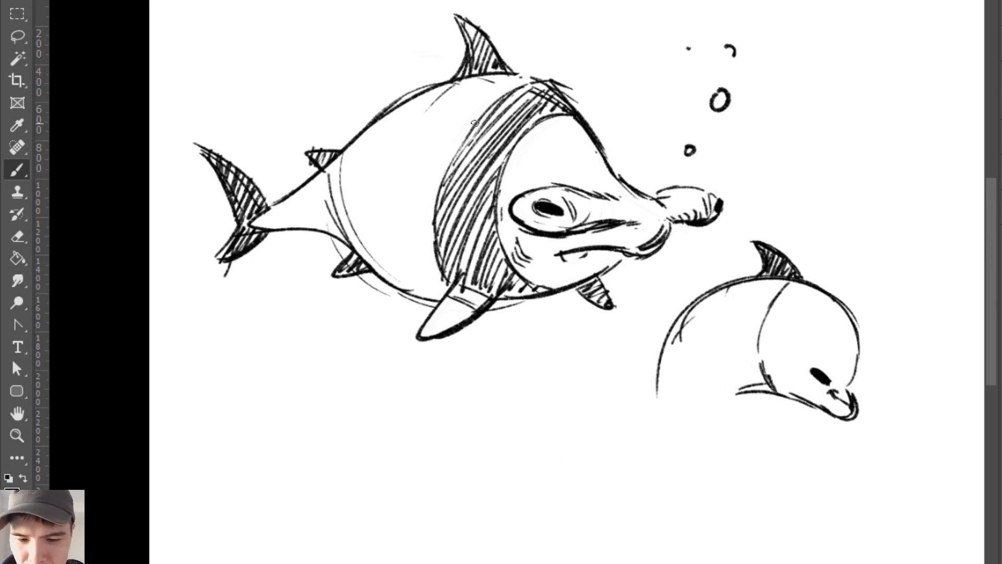
{"action": "left_click_drag", "start_coordinate": [474, 123], "coordinate": [448, 176]}
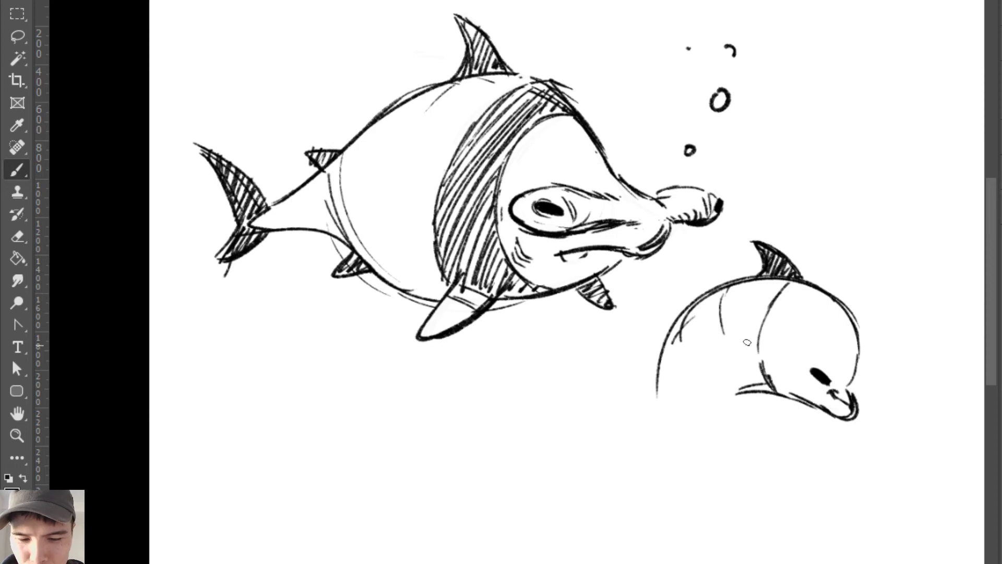
Step: Add a small near pectoral fin and draw the band's rear edge curving from the dorsal fin down to it
{"action": "mouse_move", "coordinate": [729, 375]}
{"action": "left_mouse_down"}
{"action": "mouse_move", "coordinate": [760, 392]}
{"action": "mouse_move", "coordinate": [728, 392]}
{"action": "mouse_move", "coordinate": [750, 383]}
{"action": "left_mouse_up"}
{"action": "key", "text": "ctrl+z"}
{"action": "key", "text": "ctrl+z"}
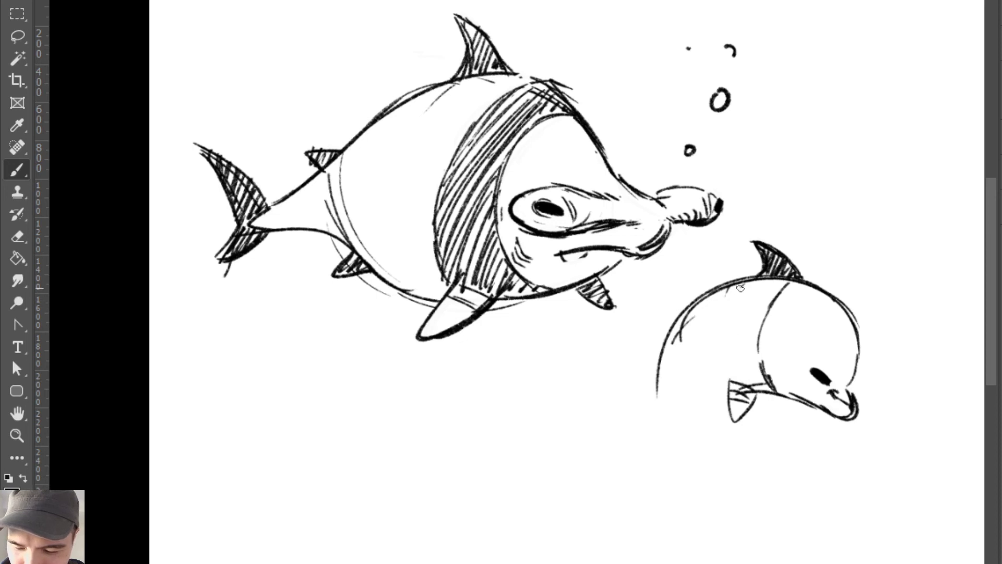
{"action": "mouse_move", "coordinate": [750, 282]}
{"action": "left_mouse_down"}
{"action": "mouse_move", "coordinate": [718, 327]}
{"action": "mouse_move", "coordinate": [724, 391]}
{"action": "left_mouse_up"}
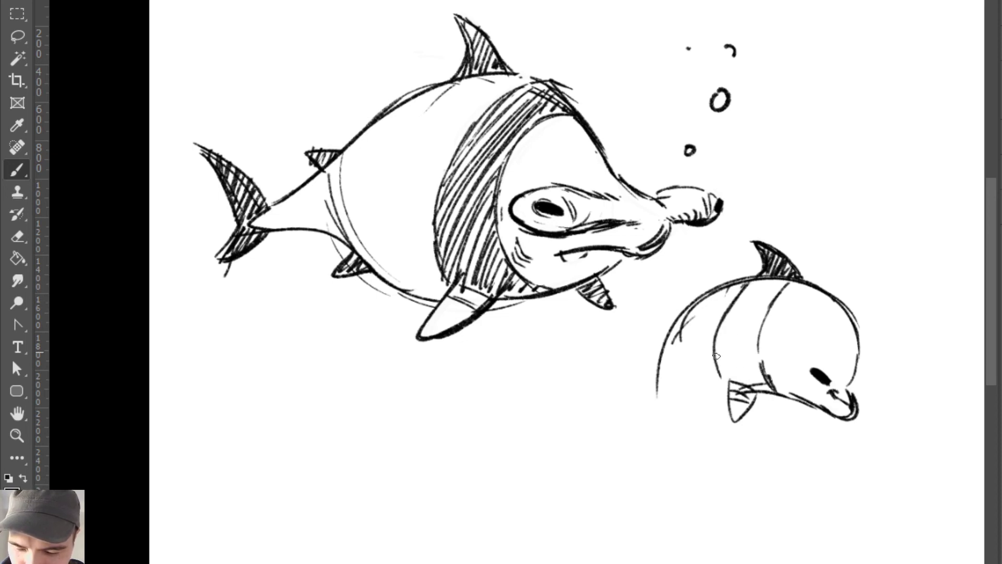
{"action": "left_click_drag", "start_coordinate": [716, 355], "coordinate": [725, 388]}
{"action": "mouse_move", "coordinate": [791, 286]}
{"action": "left_mouse_down"}
{"action": "mouse_move", "coordinate": [755, 362]}
{"action": "mouse_move", "coordinate": [725, 334]}
{"action": "left_mouse_up"}
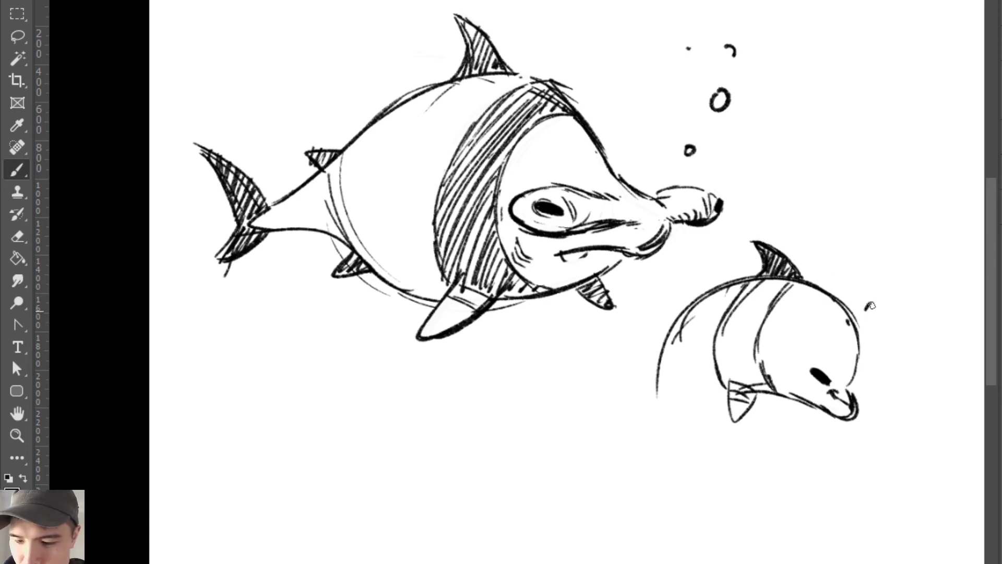
Step: Add small bubbles in front of the dolphin's forehead and fill the body band with diagonal hatching
{"action": "left_click_drag", "start_coordinate": [867, 316], "coordinate": [875, 315]}
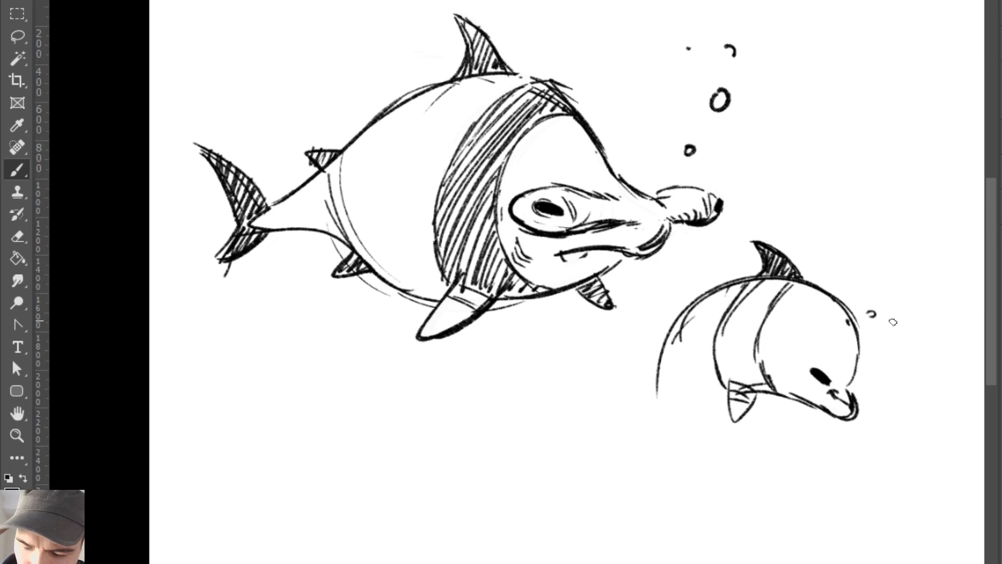
{"action": "left_click", "coordinate": [893, 322]}
{"action": "mouse_move", "coordinate": [767, 281]}
{"action": "left_mouse_down"}
{"action": "mouse_move", "coordinate": [737, 299]}
{"action": "mouse_move", "coordinate": [786, 286]}
{"action": "mouse_move", "coordinate": [725, 326]}
{"action": "left_mouse_up"}
{"action": "mouse_move", "coordinate": [778, 298]}
{"action": "left_mouse_down"}
{"action": "mouse_move", "coordinate": [717, 344]}
{"action": "mouse_move", "coordinate": [710, 370]}
{"action": "left_mouse_up"}
{"action": "left_click_drag", "start_coordinate": [754, 336], "coordinate": [719, 383]}
{"action": "mouse_move", "coordinate": [755, 354]}
{"action": "left_mouse_down"}
{"action": "mouse_move", "coordinate": [720, 386]}
{"action": "mouse_move", "coordinate": [754, 393]}
{"action": "left_mouse_up"}
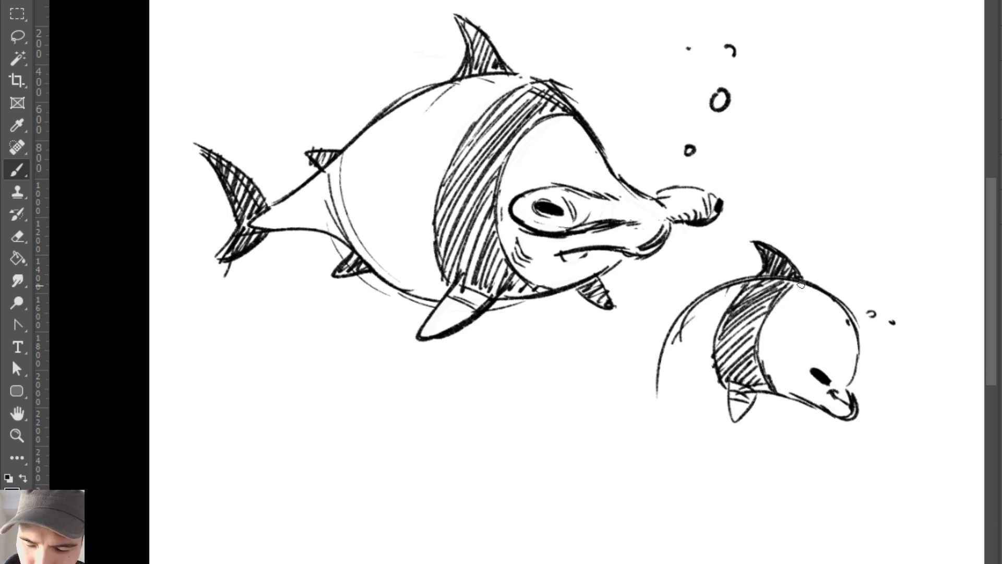
{"action": "key", "text": "e"}
{"action": "key", "text": "b"}
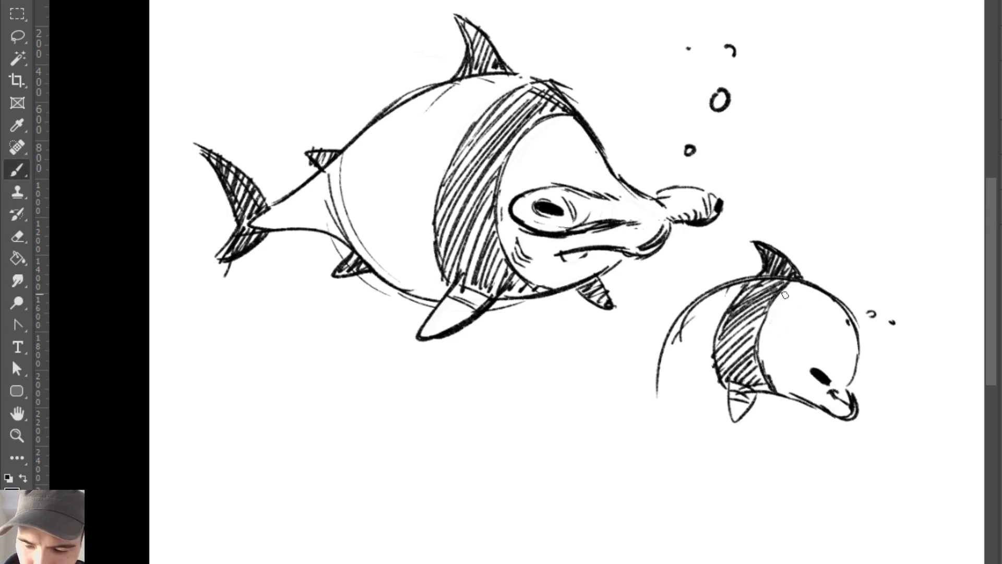
Step: Curve the dolphin's rear body inward to a narrow tail and draw two dark, hatched tail flukes
{"action": "mouse_move", "coordinate": [810, 287]}
{"action": "left_mouse_down"}
{"action": "mouse_move", "coordinate": [776, 293]}
{"action": "mouse_move", "coordinate": [807, 291]}
{"action": "mouse_move", "coordinate": [784, 298]}
{"action": "mouse_move", "coordinate": [761, 365]}
{"action": "left_mouse_up"}
{"action": "mouse_move", "coordinate": [680, 326]}
{"action": "left_mouse_down"}
{"action": "mouse_move", "coordinate": [659, 412]}
{"action": "mouse_move", "coordinate": [698, 434]}
{"action": "left_mouse_up"}
{"action": "mouse_move", "coordinate": [723, 391]}
{"action": "left_mouse_down"}
{"action": "mouse_move", "coordinate": [695, 430]}
{"action": "mouse_move", "coordinate": [701, 443]}
{"action": "left_mouse_up"}
{"action": "mouse_move", "coordinate": [660, 367]}
{"action": "left_mouse_down"}
{"action": "mouse_move", "coordinate": [680, 420]}
{"action": "mouse_move", "coordinate": [711, 455]}
{"action": "mouse_move", "coordinate": [714, 488]}
{"action": "left_mouse_up"}
{"action": "mouse_move", "coordinate": [693, 452]}
{"action": "left_mouse_down"}
{"action": "mouse_move", "coordinate": [728, 487]}
{"action": "mouse_move", "coordinate": [720, 502]}
{"action": "mouse_move", "coordinate": [730, 501]}
{"action": "mouse_move", "coordinate": [700, 490]}
{"action": "mouse_move", "coordinate": [723, 501]}
{"action": "mouse_move", "coordinate": [737, 455]}
{"action": "left_mouse_up"}
{"action": "left_click_drag", "start_coordinate": [709, 453], "coordinate": [741, 459]}
{"action": "left_click_drag", "start_coordinate": [707, 436], "coordinate": [746, 458]}
Step: Add a narrow, dark far pectoral fin beneath the dolphin's jaw and clean up the near pectoral fin
{"action": "mouse_move", "coordinate": [789, 402]}
{"action": "left_mouse_down"}
{"action": "mouse_move", "coordinate": [793, 424]}
{"action": "mouse_move", "coordinate": [802, 402]}
{"action": "left_mouse_up"}
{"action": "left_click_drag", "start_coordinate": [798, 402], "coordinate": [793, 423]}
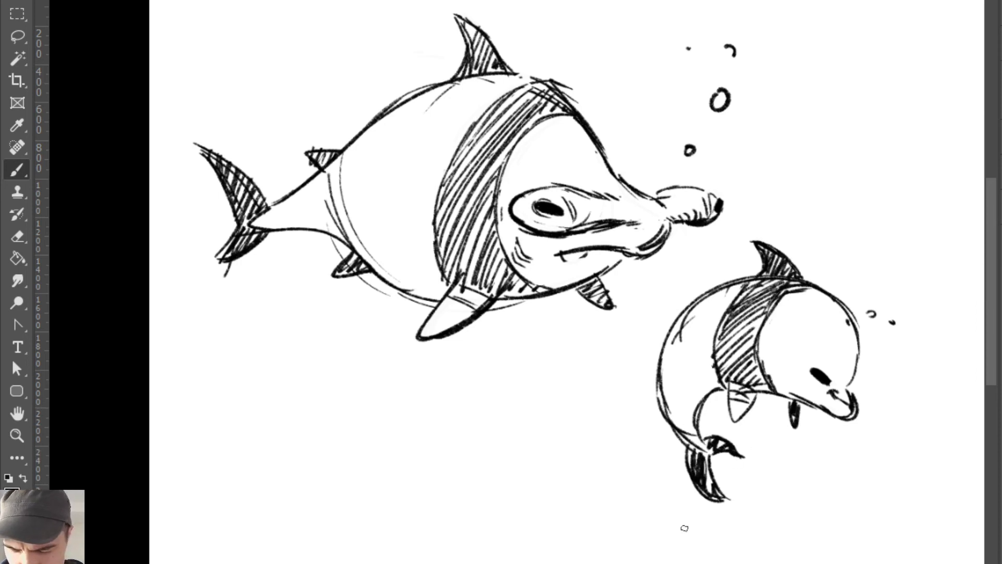
{"action": "key", "text": "e"}
{"action": "mouse_move", "coordinate": [723, 389]}
{"action": "left_mouse_down"}
{"action": "mouse_move", "coordinate": [756, 412]}
{"action": "mouse_move", "coordinate": [757, 387]}
{"action": "mouse_move", "coordinate": [735, 415]}
{"action": "left_mouse_up"}
{"action": "key", "text": "b"}
{"action": "key", "text": "ctrl+z"}
Step: Redraw the far pectoral fin wider and dark beside the near fin, then touch up both fins and the jaw line
{"action": "key", "text": "e"}
{"action": "mouse_move", "coordinate": [794, 402]}
{"action": "left_mouse_down"}
{"action": "mouse_move", "coordinate": [791, 427]}
{"action": "mouse_move", "coordinate": [760, 420]}
{"action": "mouse_move", "coordinate": [795, 404]}
{"action": "left_mouse_up"}
{"action": "key", "text": "b"}
{"action": "mouse_move", "coordinate": [787, 401]}
{"action": "left_mouse_down"}
{"action": "mouse_move", "coordinate": [763, 421]}
{"action": "mouse_move", "coordinate": [786, 401]}
{"action": "mouse_move", "coordinate": [764, 430]}
{"action": "mouse_move", "coordinate": [774, 428]}
{"action": "left_mouse_up"}
{"action": "key", "text": "ctrl+z"}
{"action": "key", "text": "ctrl+z"}
{"action": "mouse_move", "coordinate": [723, 403]}
{"action": "left_mouse_down"}
{"action": "mouse_move", "coordinate": [750, 405]}
{"action": "mouse_move", "coordinate": [731, 389]}
{"action": "mouse_move", "coordinate": [750, 383]}
{"action": "mouse_move", "coordinate": [811, 401]}
{"action": "mouse_move", "coordinate": [783, 387]}
{"action": "mouse_move", "coordinate": [828, 406]}
{"action": "left_mouse_up"}
{"action": "key", "text": "e"}
{"action": "key", "text": "b"}
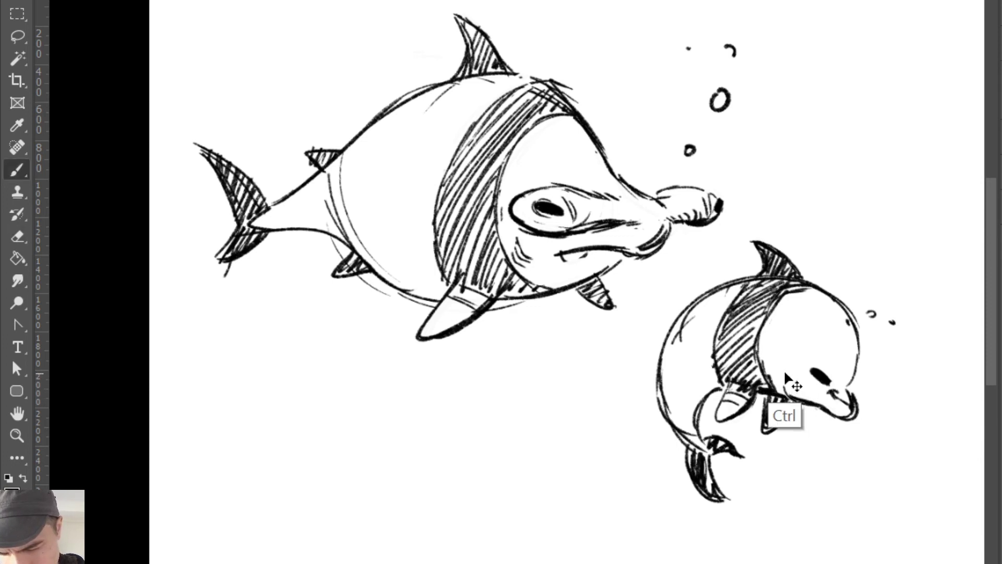
{"action": "key", "text": "ctrl+z"}
{"action": "left_click_drag", "start_coordinate": [781, 376], "coordinate": [802, 395]}
{"action": "left_click_drag", "start_coordinate": [861, 364], "coordinate": [845, 392]}
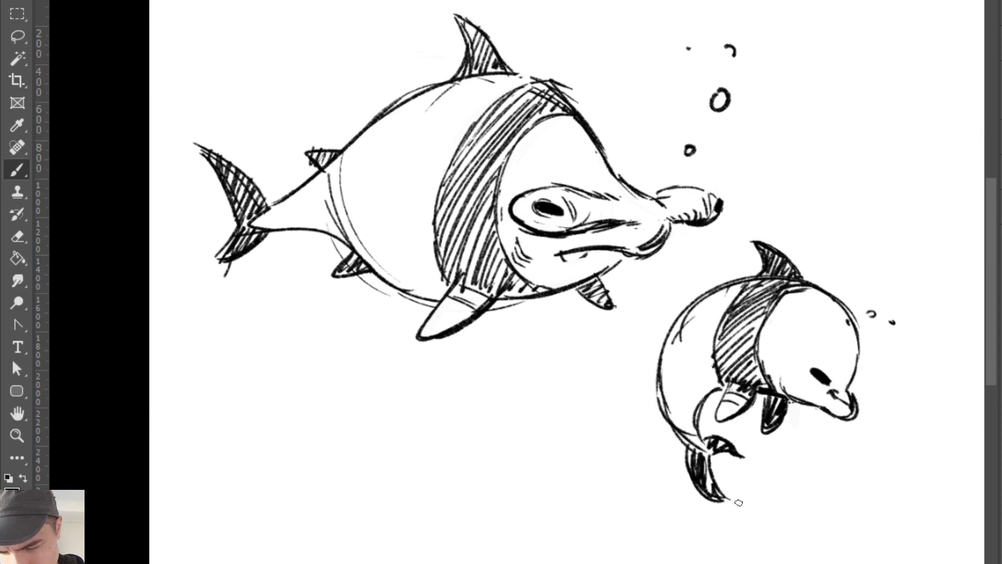
Step: Add droplets beside the dolphin's tail and draw long horizontal water-surface lines beneath it
{"action": "left_click_drag", "start_coordinate": [738, 496], "coordinate": [775, 487]}
{"action": "left_click", "coordinate": [800, 497]}
{"action": "left_click_drag", "start_coordinate": [621, 541], "coordinate": [749, 537]}
{"action": "left_click_drag", "start_coordinate": [817, 546], "coordinate": [674, 545]}
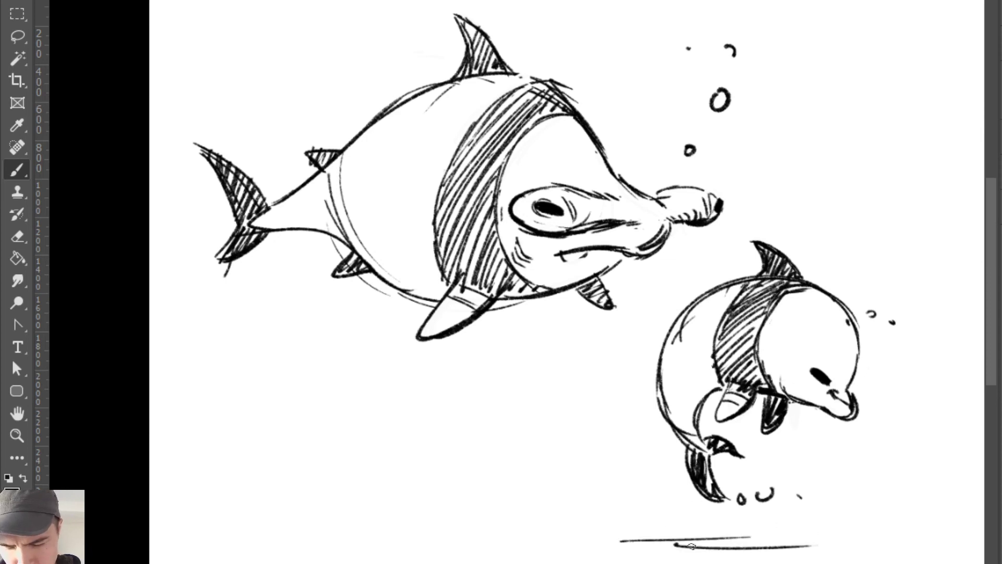
{"action": "key", "text": "ctrl+z"}
{"action": "left_click_drag", "start_coordinate": [616, 535], "coordinate": [886, 533]}
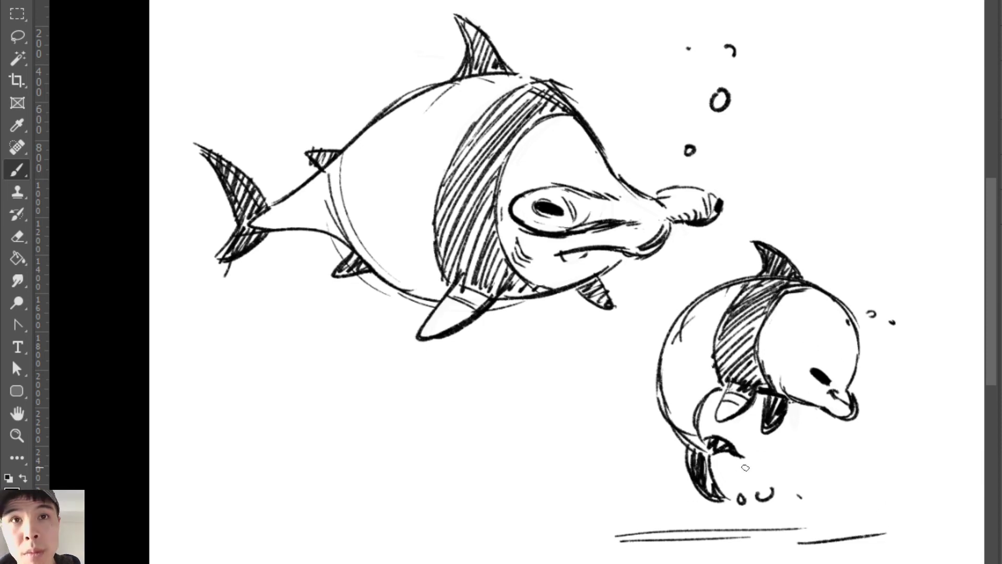
{"action": "left_click", "coordinate": [755, 470]}
{"action": "left_click", "coordinate": [780, 468]}
{"action": "left_click", "coordinate": [796, 471]}
Step: Erase stray marks on the dolphin's back, strengthen its forehead and beak outline, and shift the sketch slightly down
{"action": "key", "text": "e"}
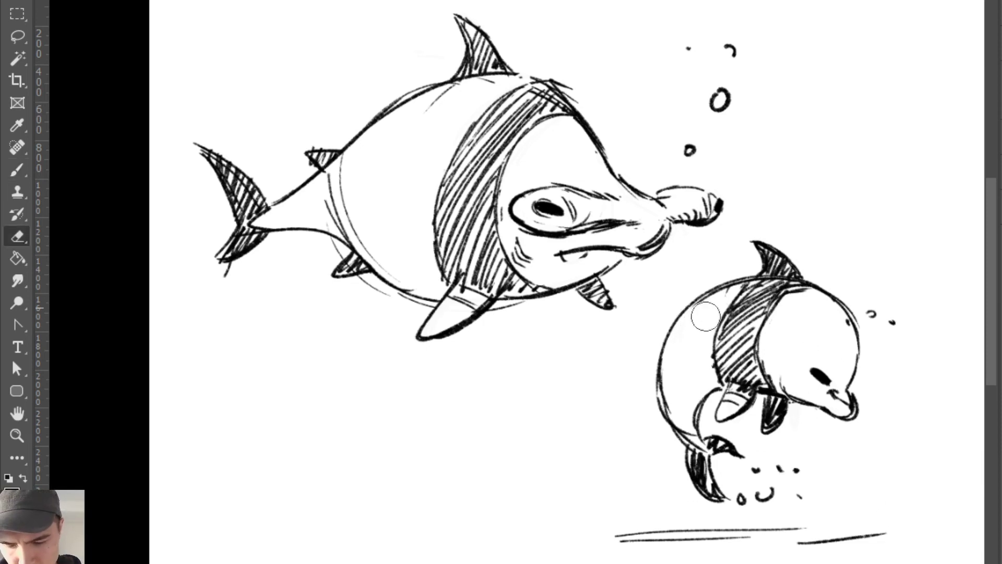
{"action": "key", "text": "b"}
{"action": "mouse_move", "coordinate": [852, 325]}
{"action": "left_mouse_down"}
{"action": "mouse_move", "coordinate": [862, 357]}
{"action": "mouse_move", "coordinate": [862, 335]}
{"action": "mouse_move", "coordinate": [846, 391]}
{"action": "left_mouse_up"}
{"action": "mouse_move", "coordinate": [862, 351]}
{"action": "left_mouse_down"}
{"action": "mouse_move", "coordinate": [847, 417]}
{"action": "mouse_move", "coordinate": [851, 406]}
{"action": "mouse_move", "coordinate": [858, 412]}
{"action": "left_mouse_up"}
{"action": "key", "text": "e"}
{"action": "key", "text": "b"}
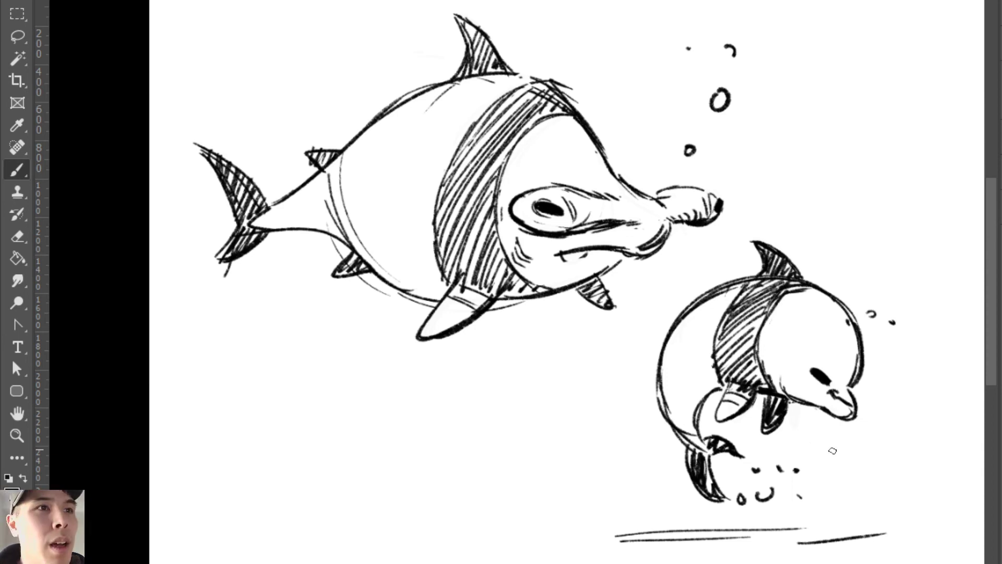
{"action": "key", "text": "v"}
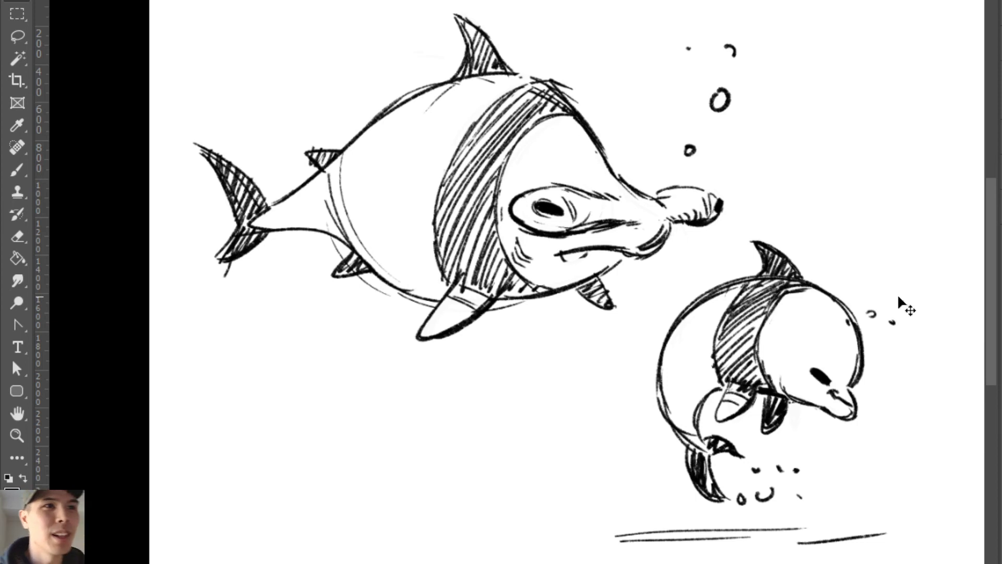
{"action": "mouse_move", "coordinate": [765, 274]}
{"action": "left_mouse_down"}
{"action": "mouse_move", "coordinate": [835, 127]}
{"action": "mouse_move", "coordinate": [763, 302]}
{"action": "left_mouse_up"}
Step: Clean up the hammerhead's band edges and redraw its forehead contour with a smooth, darker line
{"action": "key", "text": "e"}
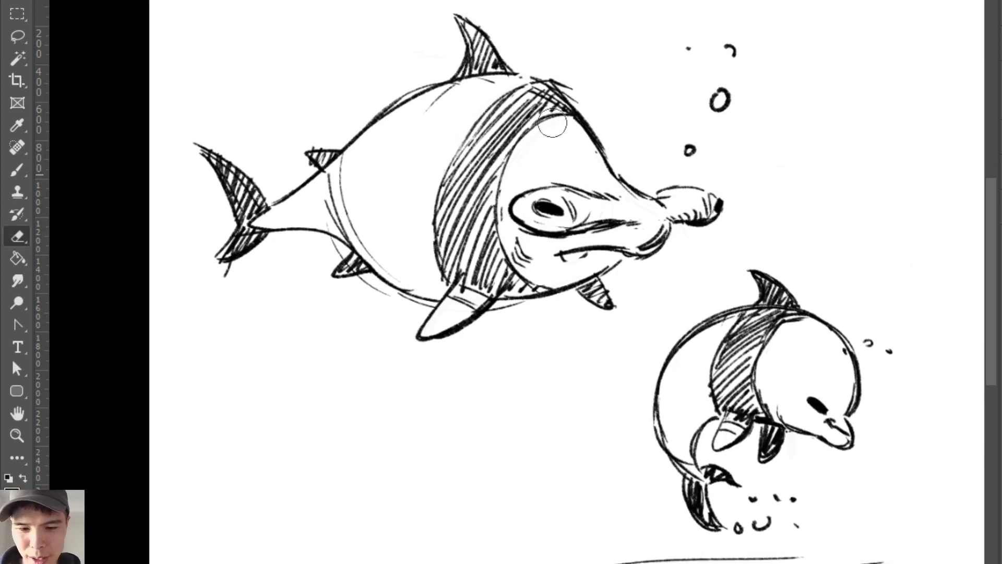
{"action": "key", "text": "b"}
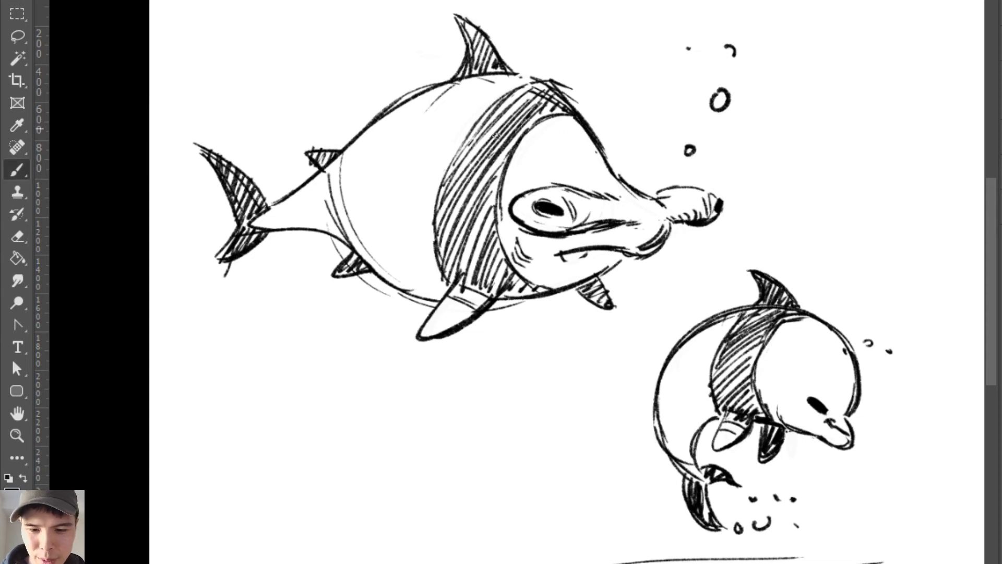
{"action": "key", "text": "e"}
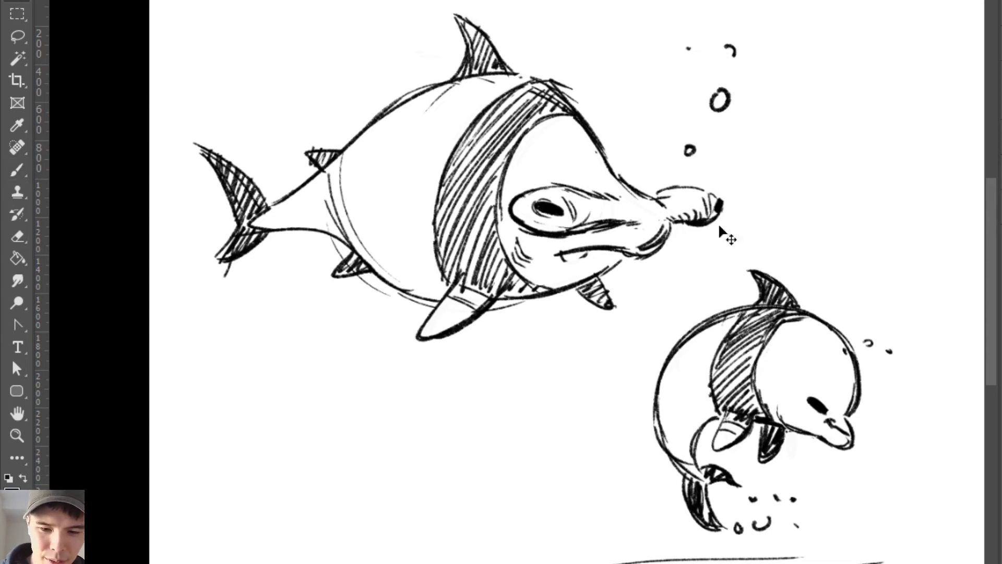
{"action": "key", "text": "b"}
{"action": "mouse_move", "coordinate": [575, 96]}
{"action": "left_mouse_down"}
{"action": "mouse_move", "coordinate": [544, 82]}
{"action": "mouse_move", "coordinate": [578, 111]}
{"action": "left_mouse_up"}
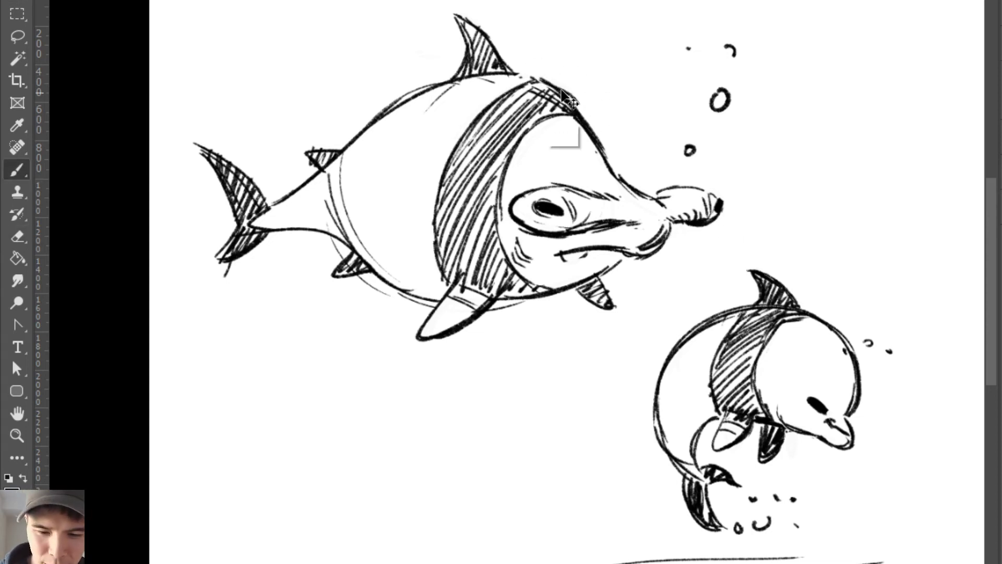
{"action": "key", "text": "ctrl+z"}
{"action": "mouse_move", "coordinate": [546, 80]}
{"action": "left_mouse_down"}
{"action": "mouse_move", "coordinate": [576, 107]}
{"action": "mouse_move", "coordinate": [601, 158]}
{"action": "left_mouse_up"}
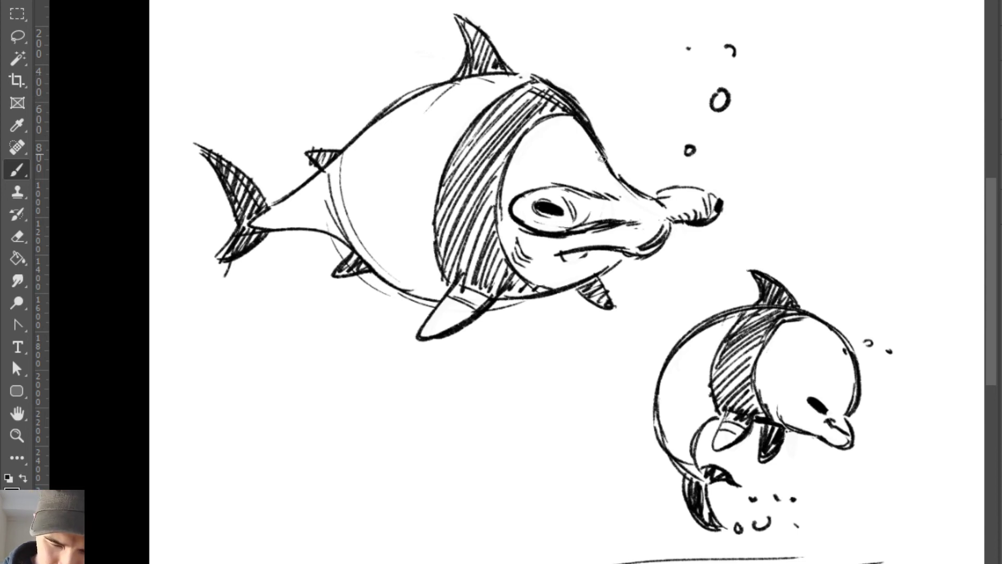
{"action": "key", "text": "e"}
Step: Move the dolphin sketch with its water lines up and slightly right, beside the hammerhead's snout
{"action": "key", "text": "v"}
{"action": "mouse_move", "coordinate": [769, 316]}
{"action": "left_mouse_down"}
{"action": "mouse_move", "coordinate": [813, 201]}
{"action": "mouse_move", "coordinate": [798, 218]}
{"action": "left_mouse_up"}
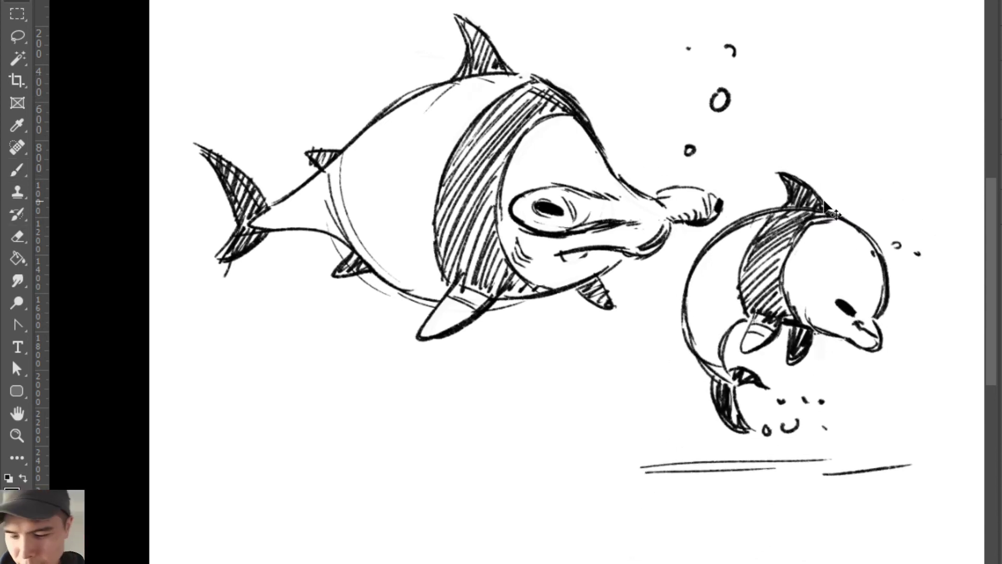
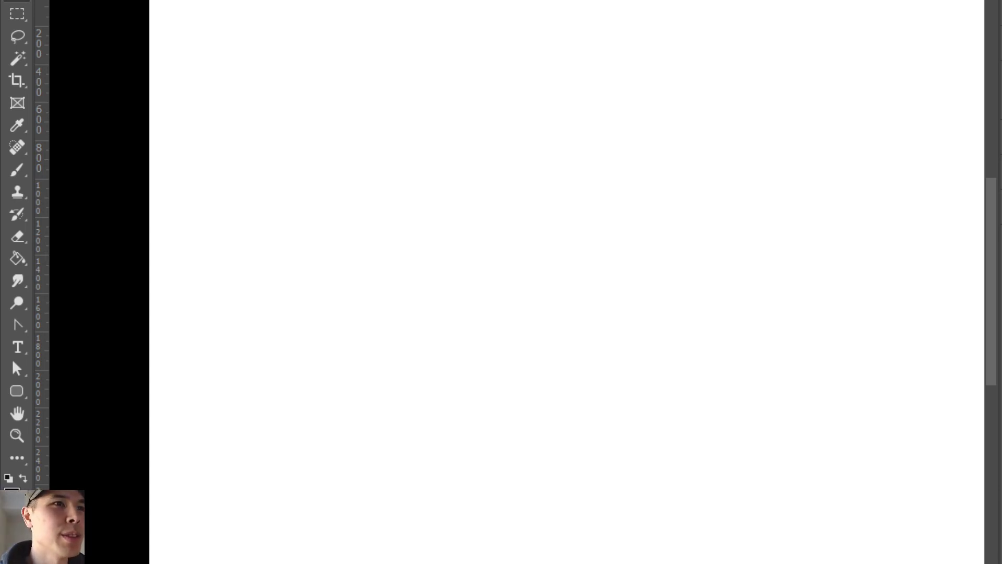
Step: Sketch a long, nearly horizontal ground line across the lower part of the blank canvas
{"action": "key", "text": "b"}
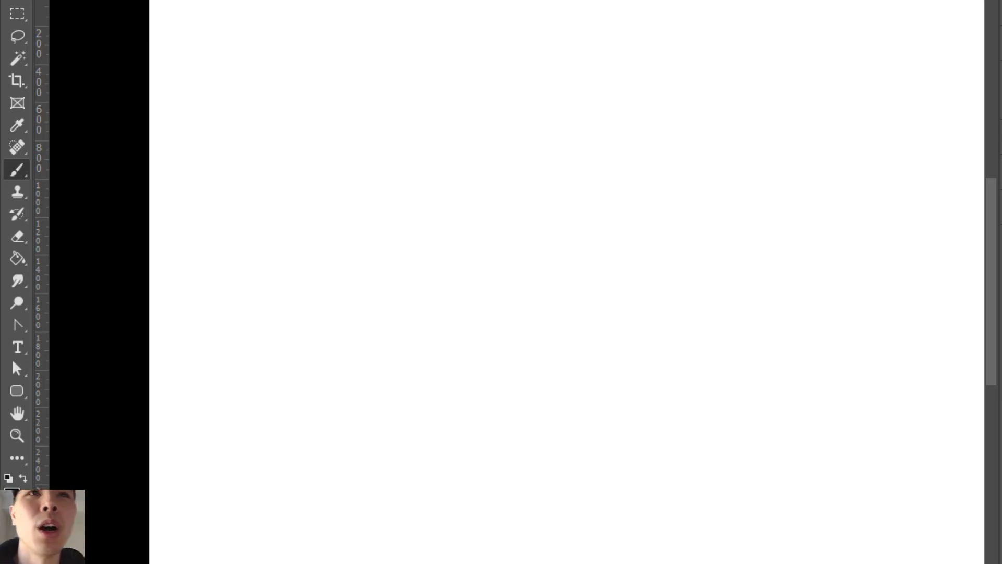
{"action": "left_click_drag", "start_coordinate": [387, 428], "coordinate": [407, 425]}
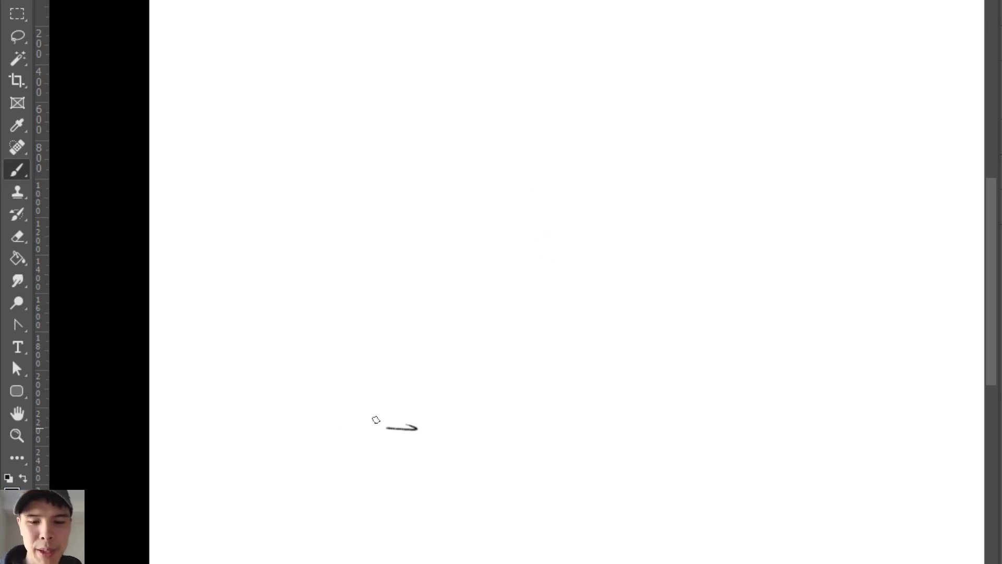
{"action": "left_click_drag", "start_coordinate": [314, 420], "coordinate": [356, 418]}
{"action": "left_click_drag", "start_coordinate": [410, 416], "coordinate": [571, 415]}
{"action": "left_click_drag", "start_coordinate": [369, 420], "coordinate": [773, 411]}
{"action": "left_click_drag", "start_coordinate": [570, 420], "coordinate": [803, 414]}
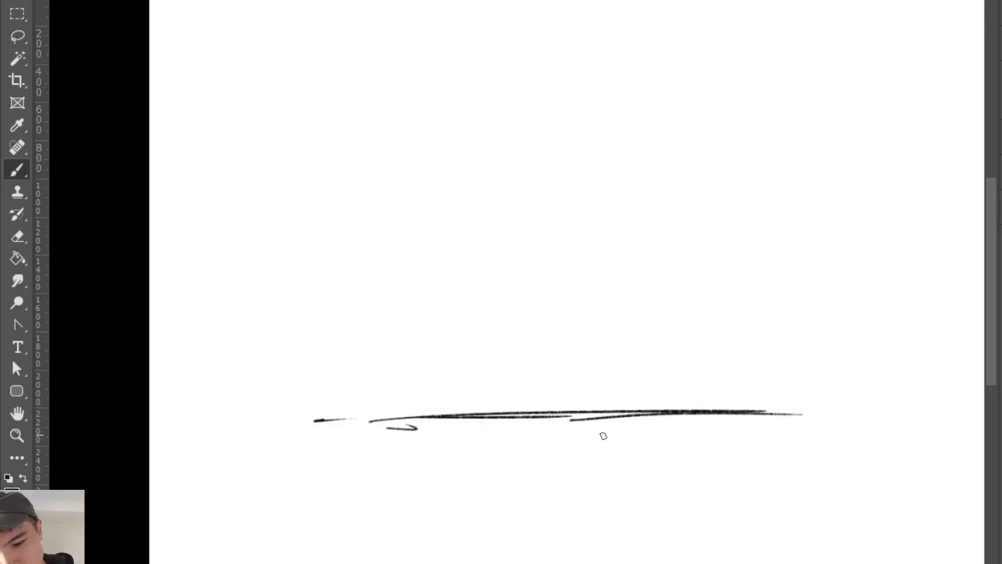
Step: Draw a large round rear wheel at the right end of the ground line, with an offset arc for its thickness
{"action": "mouse_move", "coordinate": [737, 242]}
{"action": "left_mouse_down"}
{"action": "mouse_move", "coordinate": [834, 358]}
{"action": "mouse_move", "coordinate": [846, 326]}
{"action": "left_mouse_up"}
{"action": "left_click_drag", "start_coordinate": [847, 298], "coordinate": [742, 240]}
{"action": "left_click_drag", "start_coordinate": [682, 313], "coordinate": [796, 433]}
{"action": "key", "text": "ctrl+z"}
{"action": "key", "text": "ctrl+z"}
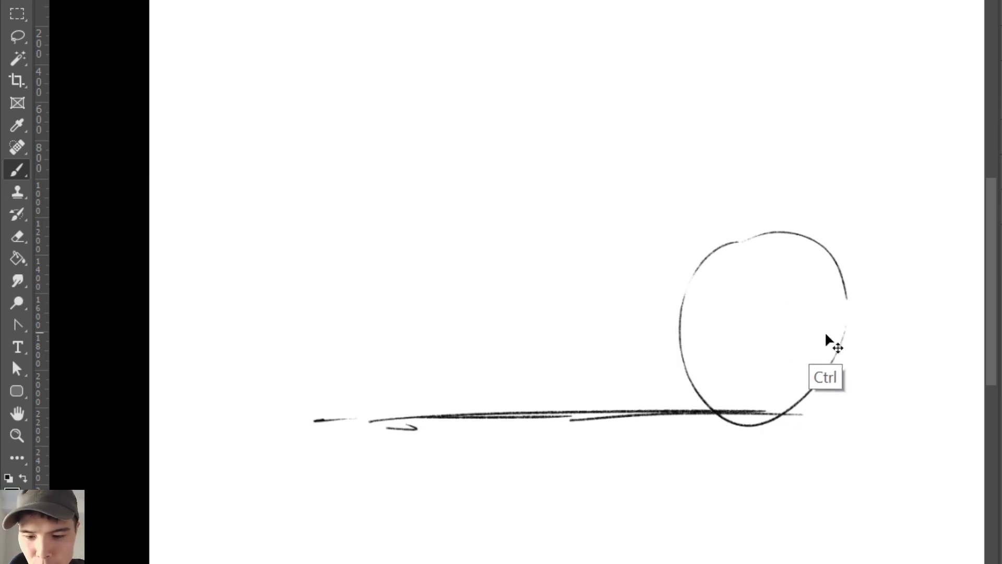
{"action": "left_click_drag", "start_coordinate": [850, 289], "coordinate": [805, 242]}
{"action": "mouse_move", "coordinate": [737, 259]}
{"action": "left_mouse_down"}
{"action": "mouse_move", "coordinate": [693, 336]}
{"action": "mouse_move", "coordinate": [719, 275]}
{"action": "left_mouse_up"}
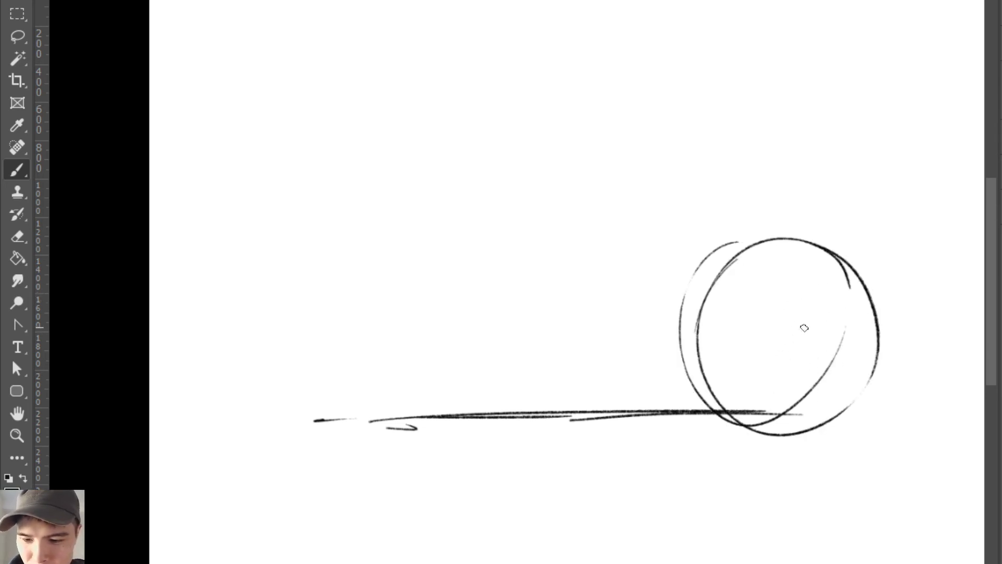
Step: Draw the rear wheel's hub with concentric rings and a dark centre, and start the radial slots above it
{"action": "left_click_drag", "start_coordinate": [804, 328], "coordinate": [791, 344]}
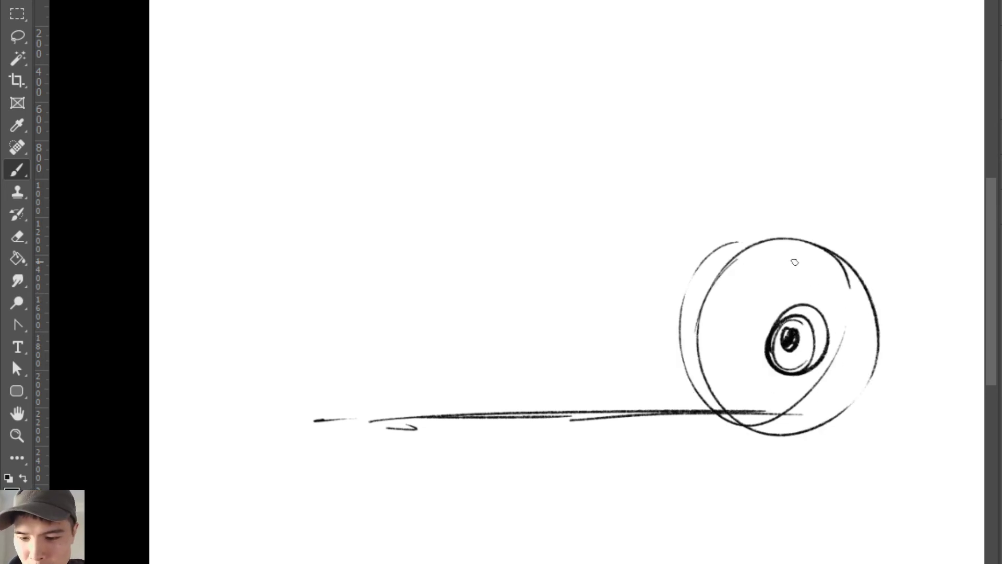
{"action": "left_click_drag", "start_coordinate": [773, 251], "coordinate": [795, 276]}
{"action": "mouse_move", "coordinate": [781, 250]}
{"action": "left_mouse_down"}
{"action": "mouse_move", "coordinate": [808, 283]}
{"action": "mouse_move", "coordinate": [834, 290]}
{"action": "left_mouse_up"}
{"action": "left_click", "coordinate": [801, 283]}
{"action": "mouse_move", "coordinate": [840, 284]}
{"action": "left_mouse_down"}
{"action": "mouse_move", "coordinate": [830, 298]}
{"action": "mouse_move", "coordinate": [842, 281]}
{"action": "mouse_move", "coordinate": [845, 328]}
{"action": "left_mouse_up"}
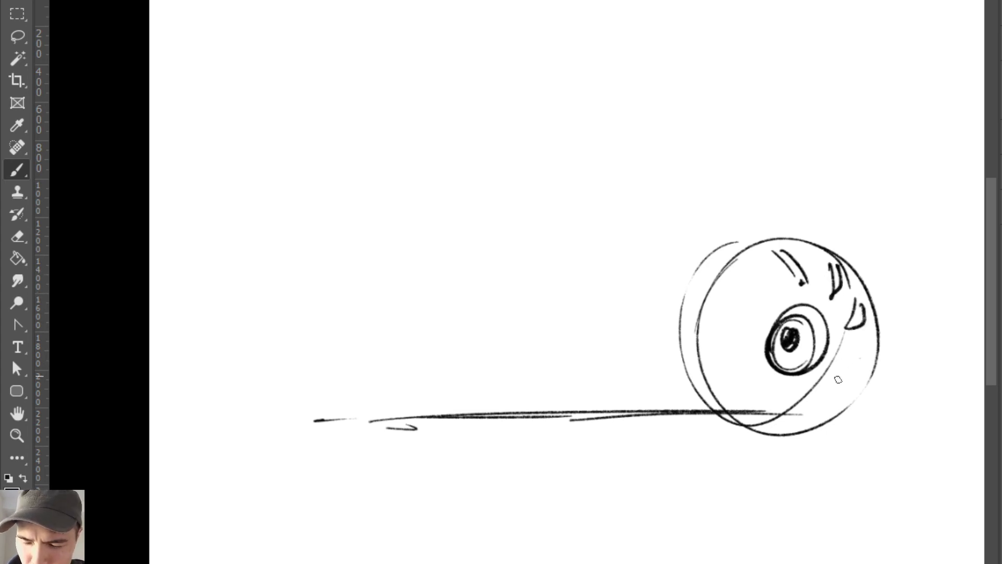
Step: Add slots along the rear wheel's lower edge, extend the ground line past it and strengthen its lower-right rim
{"action": "mouse_move", "coordinate": [841, 366]}
{"action": "left_mouse_down"}
{"action": "mouse_move", "coordinate": [865, 360]}
{"action": "mouse_move", "coordinate": [871, 371]}
{"action": "left_mouse_up"}
{"action": "mouse_move", "coordinate": [830, 389]}
{"action": "left_mouse_down"}
{"action": "mouse_move", "coordinate": [833, 409]}
{"action": "mouse_move", "coordinate": [837, 402]}
{"action": "left_mouse_up"}
{"action": "mouse_move", "coordinate": [775, 396]}
{"action": "left_mouse_down"}
{"action": "mouse_move", "coordinate": [778, 429]}
{"action": "mouse_move", "coordinate": [775, 396]}
{"action": "left_mouse_up"}
{"action": "left_click_drag", "start_coordinate": [763, 414], "coordinate": [926, 409]}
{"action": "left_click_drag", "start_coordinate": [858, 410], "coordinate": [925, 405]}
{"action": "left_click_drag", "start_coordinate": [877, 370], "coordinate": [841, 410]}
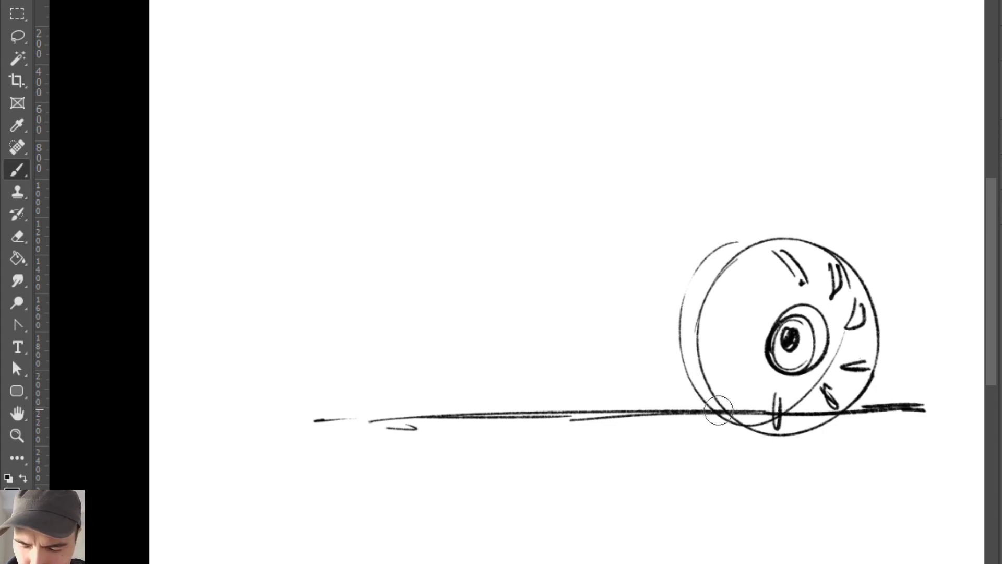
Step: Erase the wheel's overlap below the ground and redraw its lower rim and flattened ground contact
{"action": "key", "text": "e"}
{"action": "mouse_move", "coordinate": [712, 417]}
{"action": "left_mouse_down"}
{"action": "mouse_move", "coordinate": [788, 433]}
{"action": "mouse_move", "coordinate": [691, 409]}
{"action": "mouse_move", "coordinate": [467, 415]}
{"action": "mouse_move", "coordinate": [673, 399]}
{"action": "left_mouse_up"}
{"action": "key", "text": "b"}
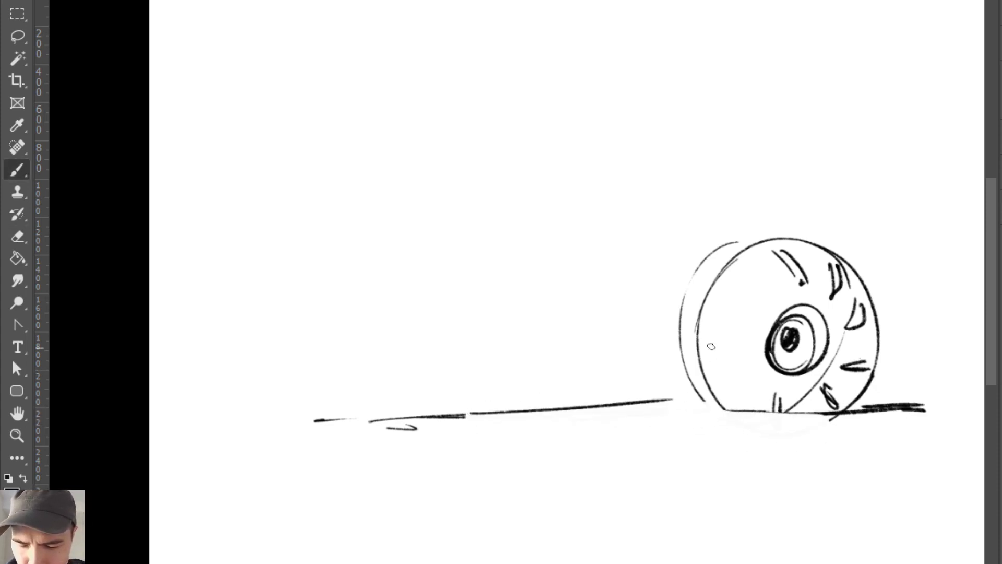
{"action": "left_click_drag", "start_coordinate": [709, 356], "coordinate": [733, 412]}
{"action": "mouse_move", "coordinate": [659, 403]}
{"action": "left_mouse_down"}
{"action": "mouse_move", "coordinate": [718, 400]}
{"action": "mouse_move", "coordinate": [760, 429]}
{"action": "left_mouse_up"}
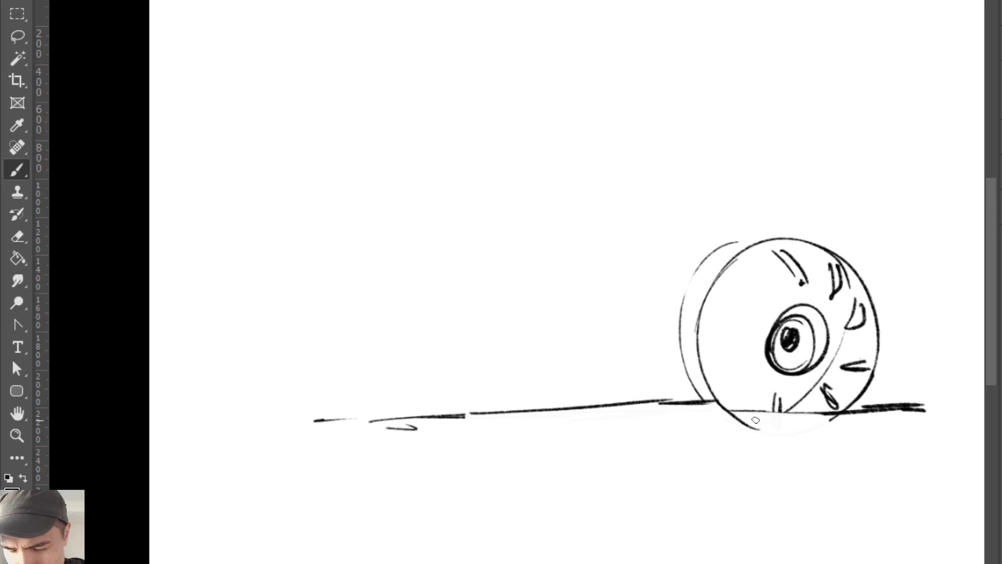
{"action": "left_click_drag", "start_coordinate": [700, 416], "coordinate": [877, 418]}
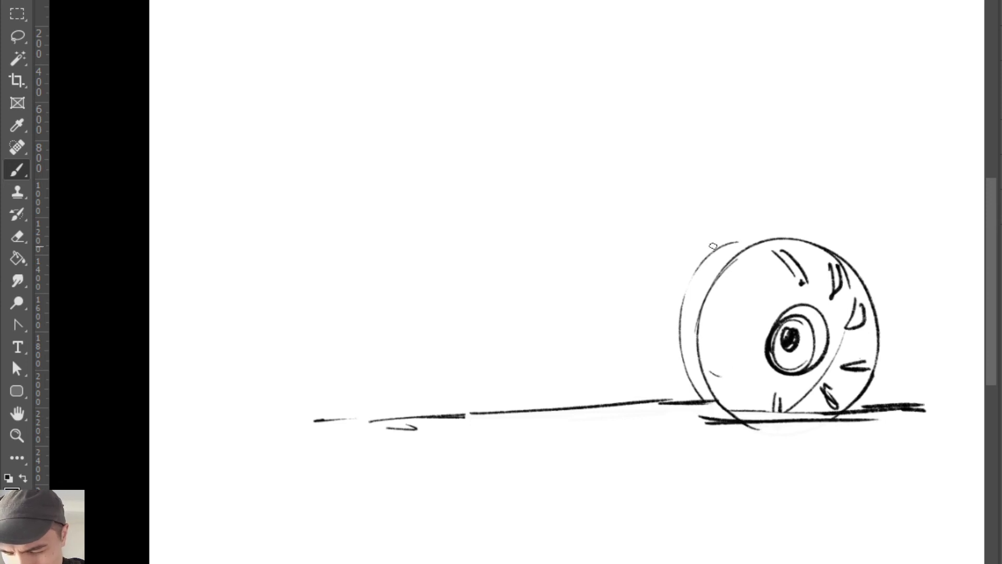
Step: Thicken the rear wheel's side contours and complete the ring of radial slots around the hub's left side
{"action": "left_click_drag", "start_coordinate": [721, 259], "coordinate": [695, 365]}
{"action": "left_click_drag", "start_coordinate": [693, 313], "coordinate": [729, 410]}
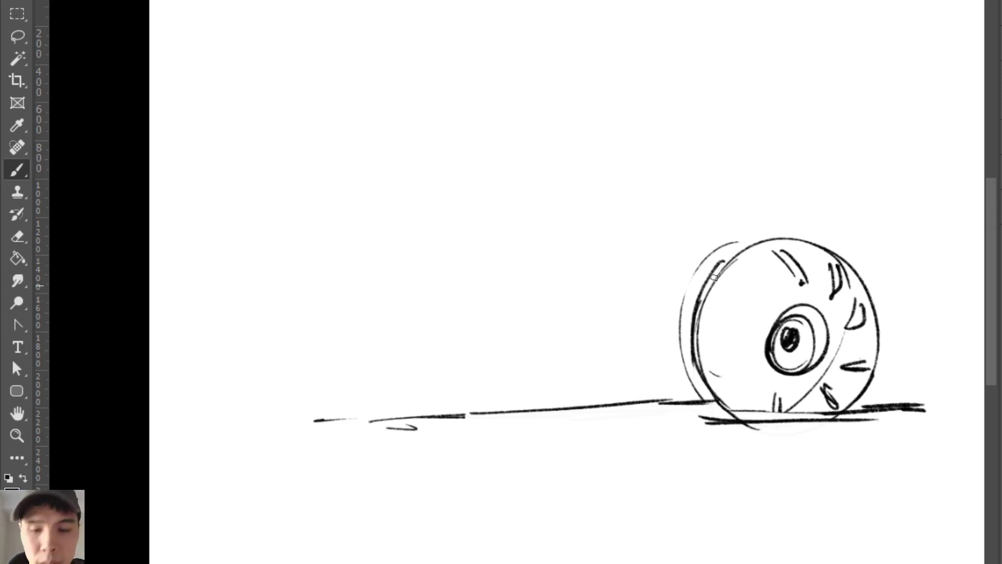
{"action": "left_click_drag", "start_coordinate": [716, 261], "coordinate": [767, 241]}
{"action": "mouse_move", "coordinate": [741, 274]}
{"action": "left_mouse_down"}
{"action": "mouse_move", "coordinate": [772, 290]}
{"action": "mouse_move", "coordinate": [763, 290]}
{"action": "left_mouse_up"}
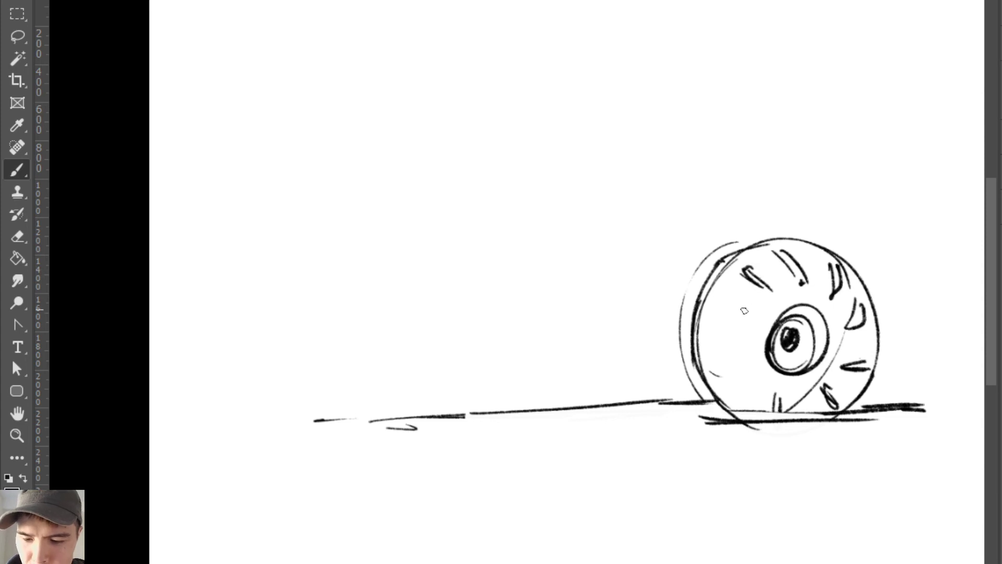
{"action": "mouse_move", "coordinate": [746, 348]}
{"action": "left_mouse_down"}
{"action": "mouse_move", "coordinate": [709, 352]}
{"action": "mouse_move", "coordinate": [746, 350]}
{"action": "left_mouse_up"}
{"action": "left_click_drag", "start_coordinate": [735, 395], "coordinate": [755, 373]}
{"action": "mouse_move", "coordinate": [880, 318]}
{"action": "left_mouse_down"}
{"action": "mouse_move", "coordinate": [892, 412]}
{"action": "mouse_move", "coordinate": [917, 413]}
{"action": "mouse_move", "coordinate": [859, 409]}
{"action": "left_mouse_up"}
Step: Erase most of the long ground line and redraw short, dark ground strokes on both sides of the rear wheel
{"action": "key", "text": "e"}
{"action": "key", "text": "b"}
{"action": "mouse_move", "coordinate": [857, 405]}
{"action": "left_mouse_down"}
{"action": "mouse_move", "coordinate": [923, 403]}
{"action": "mouse_move", "coordinate": [877, 404]}
{"action": "left_mouse_up"}
{"action": "mouse_move", "coordinate": [690, 402]}
{"action": "left_mouse_down"}
{"action": "mouse_move", "coordinate": [357, 415]}
{"action": "mouse_move", "coordinate": [454, 415]}
{"action": "left_mouse_up"}
{"action": "key", "text": "e"}
{"action": "key", "text": "b"}
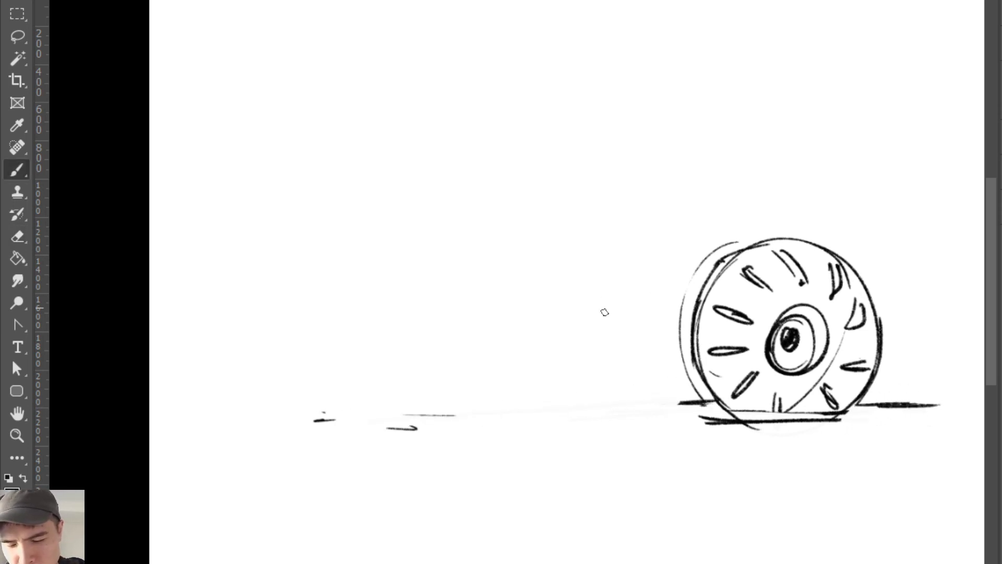
Step: Draw a horizontal frame bar with a small block beneath it left of the wheel, and a slanted tube rising from its end
{"action": "mouse_move", "coordinate": [678, 363]}
{"action": "left_mouse_down"}
{"action": "mouse_move", "coordinate": [629, 362]}
{"action": "mouse_move", "coordinate": [632, 355]}
{"action": "left_mouse_up"}
{"action": "mouse_move", "coordinate": [694, 349]}
{"action": "left_mouse_down"}
{"action": "mouse_move", "coordinate": [639, 364]}
{"action": "mouse_move", "coordinate": [680, 368]}
{"action": "mouse_move", "coordinate": [688, 374]}
{"action": "mouse_move", "coordinate": [664, 366]}
{"action": "mouse_move", "coordinate": [693, 389]}
{"action": "left_mouse_up"}
{"action": "mouse_move", "coordinate": [669, 369]}
{"action": "left_mouse_down"}
{"action": "mouse_move", "coordinate": [672, 383]}
{"action": "mouse_move", "coordinate": [701, 385]}
{"action": "left_mouse_up"}
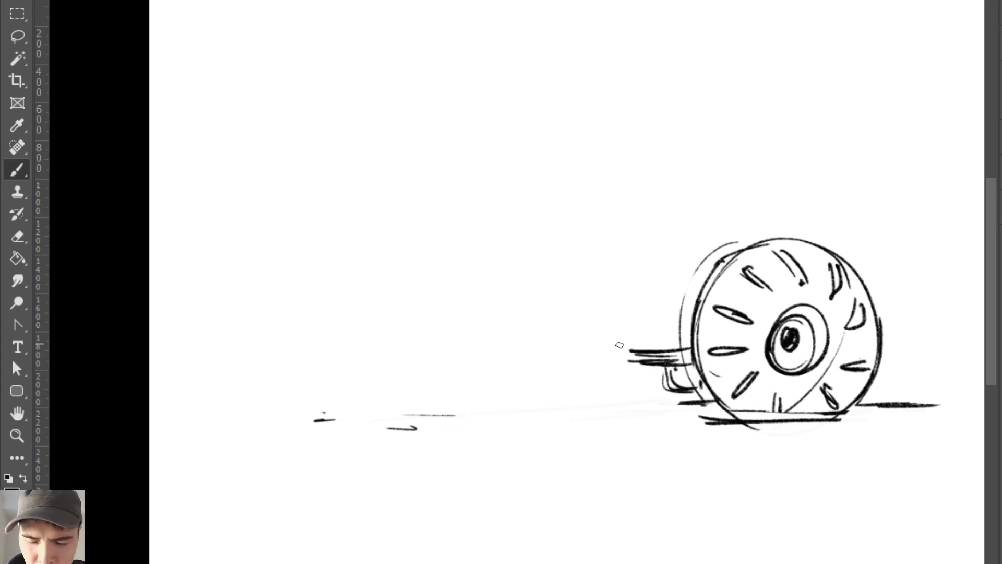
{"action": "left_click_drag", "start_coordinate": [595, 292], "coordinate": [630, 354]}
{"action": "left_click_drag", "start_coordinate": [592, 265], "coordinate": [625, 360]}
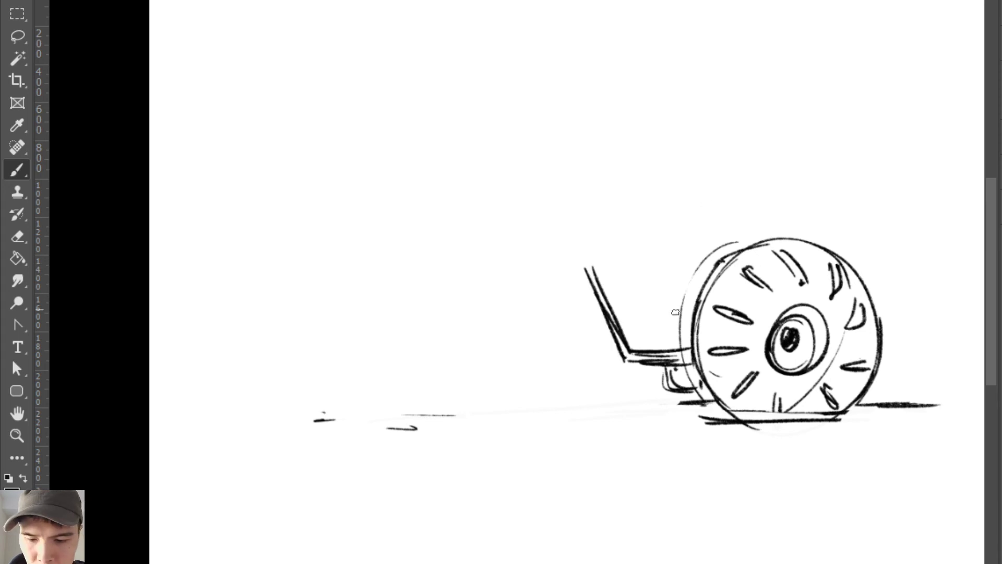
Step: Block in the rider behind the rear wheel, with a rounded head, narrow eyes and a pair of pointed ears
{"action": "mouse_move", "coordinate": [650, 306]}
{"action": "left_mouse_down"}
{"action": "mouse_move", "coordinate": [652, 339]}
{"action": "mouse_move", "coordinate": [684, 301]}
{"action": "mouse_move", "coordinate": [652, 336]}
{"action": "left_mouse_up"}
{"action": "key", "text": "ctrl+z"}
{"action": "mouse_move", "coordinate": [650, 298]}
{"action": "left_mouse_down"}
{"action": "mouse_move", "coordinate": [651, 334]}
{"action": "mouse_move", "coordinate": [685, 300]}
{"action": "left_mouse_up"}
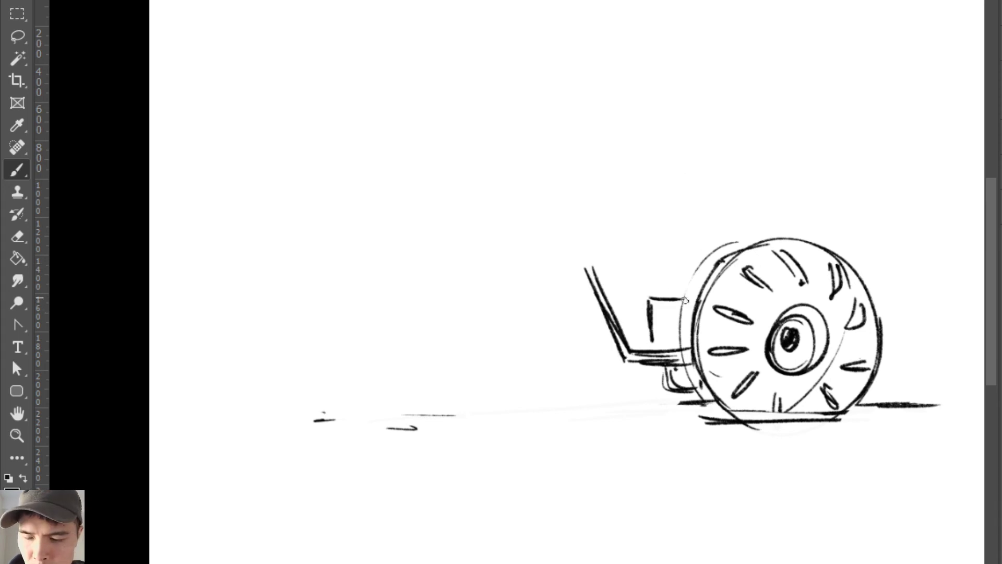
{"action": "left_click_drag", "start_coordinate": [664, 259], "coordinate": [655, 299]}
{"action": "key", "text": "ctrl+z"}
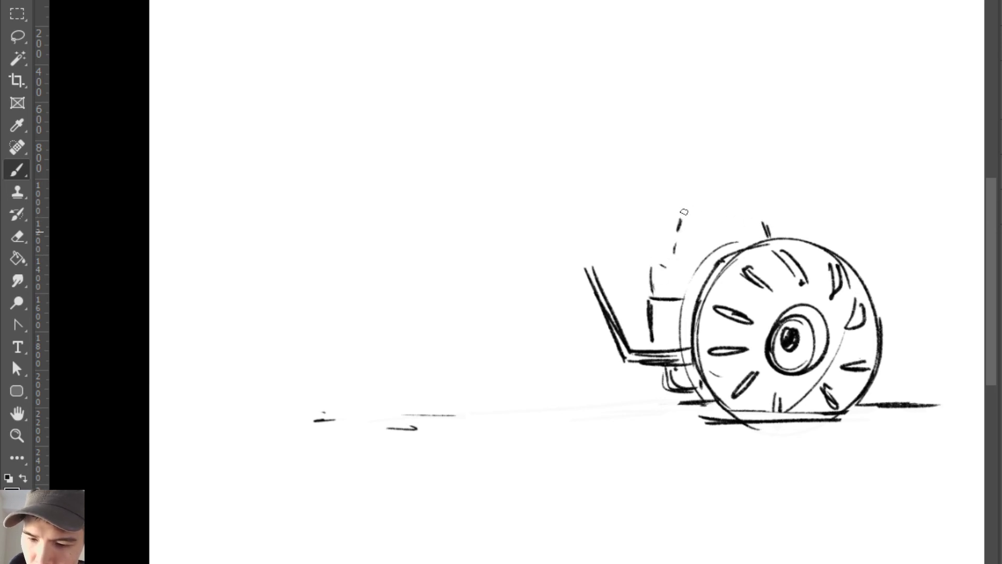
{"action": "mouse_move", "coordinate": [684, 211]}
{"action": "left_mouse_down"}
{"action": "mouse_move", "coordinate": [715, 203]}
{"action": "mouse_move", "coordinate": [699, 205]}
{"action": "mouse_move", "coordinate": [759, 210]}
{"action": "left_mouse_up"}
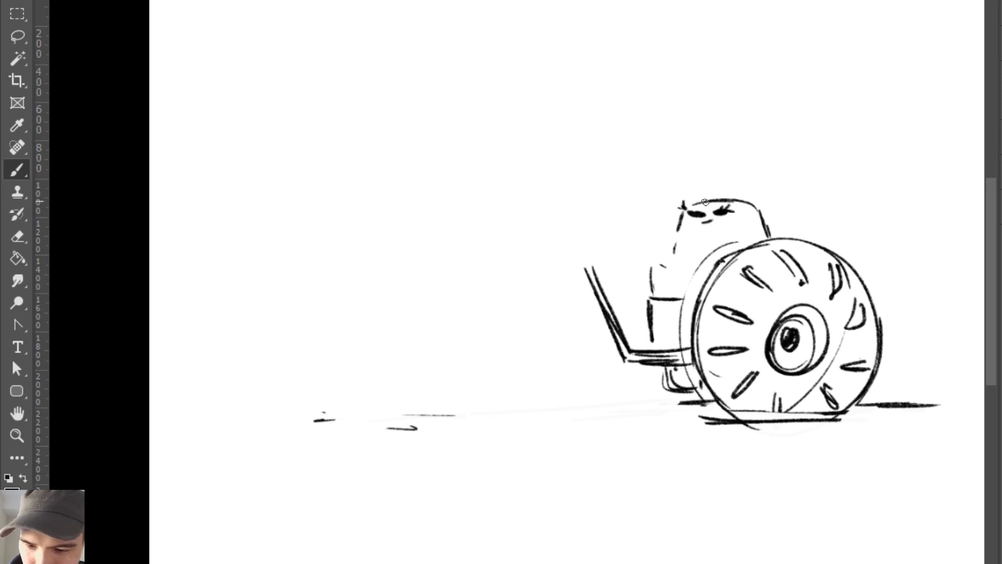
{"action": "mouse_move", "coordinate": [701, 194]}
{"action": "left_mouse_down"}
{"action": "mouse_move", "coordinate": [741, 178]}
{"action": "mouse_move", "coordinate": [746, 197]}
{"action": "left_mouse_up"}
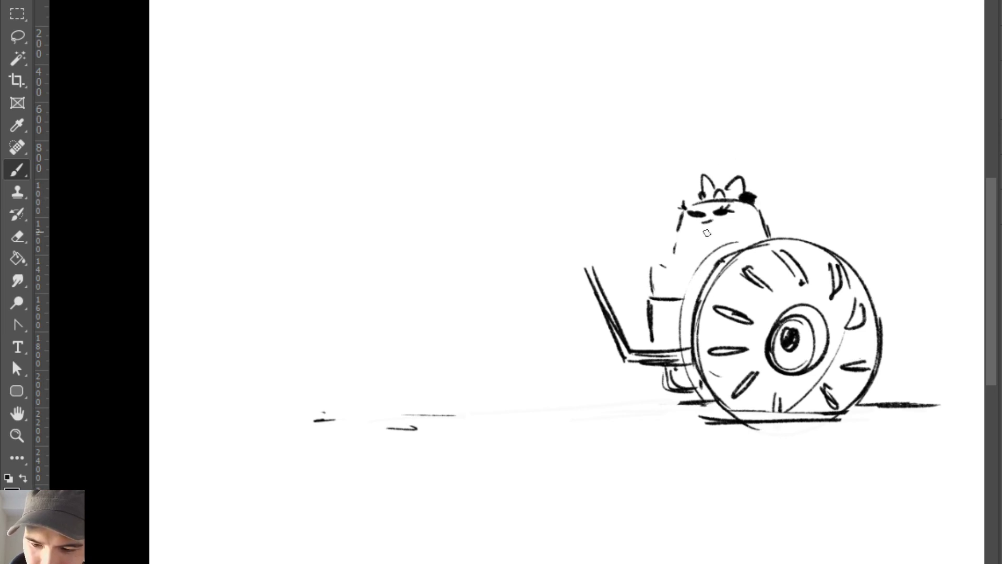
Step: Draw the rider's mouth line and a large round fist in front of the chest, erasing the overlapping body lines
{"action": "mouse_move", "coordinate": [714, 228]}
{"action": "left_mouse_down"}
{"action": "mouse_move", "coordinate": [666, 238]}
{"action": "mouse_move", "coordinate": [655, 271]}
{"action": "mouse_move", "coordinate": [663, 236]}
{"action": "mouse_move", "coordinate": [686, 271]}
{"action": "mouse_move", "coordinate": [688, 262]}
{"action": "mouse_move", "coordinate": [652, 272]}
{"action": "mouse_move", "coordinate": [649, 291]}
{"action": "mouse_move", "coordinate": [646, 273]}
{"action": "left_mouse_up"}
{"action": "key", "text": "e"}
{"action": "key", "text": "b"}
{"action": "mouse_move", "coordinate": [647, 276]}
{"action": "left_mouse_down"}
{"action": "mouse_move", "coordinate": [668, 309]}
{"action": "mouse_move", "coordinate": [668, 275]}
{"action": "mouse_move", "coordinate": [680, 296]}
{"action": "mouse_move", "coordinate": [653, 276]}
{"action": "mouse_move", "coordinate": [655, 309]}
{"action": "mouse_move", "coordinate": [665, 307]}
{"action": "mouse_move", "coordinate": [667, 286]}
{"action": "mouse_move", "coordinate": [677, 312]}
{"action": "mouse_move", "coordinate": [659, 275]}
{"action": "left_mouse_up"}
{"action": "key", "text": "e"}
{"action": "key", "text": "b"}
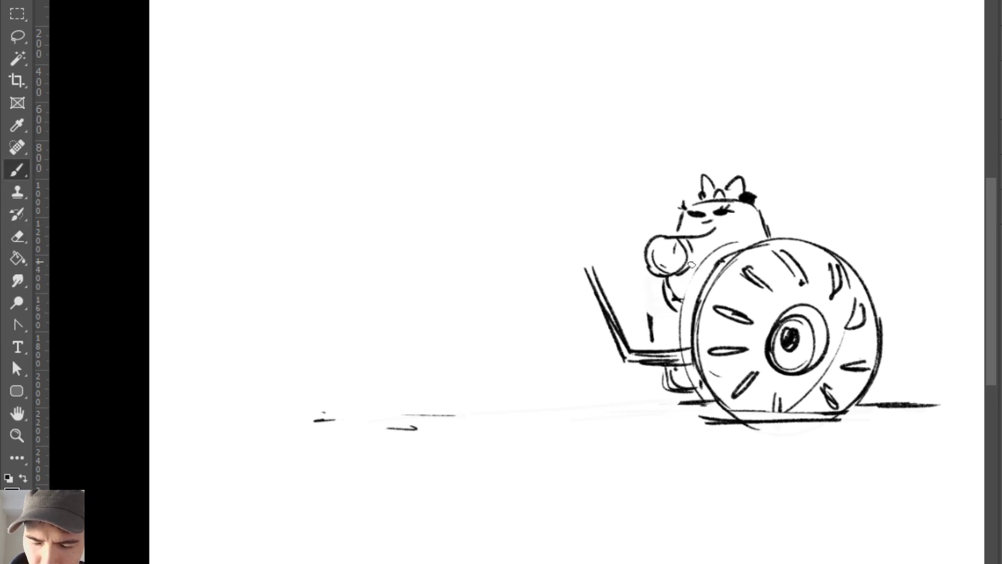
Step: Reshape the lower edge of the rider's face and hatch a dark area beneath it beside the fist
{"action": "key", "text": "e"}
{"action": "left_click_drag", "start_coordinate": [710, 232], "coordinate": [733, 225]}
{"action": "key", "text": "b"}
{"action": "mouse_move", "coordinate": [677, 237]}
{"action": "left_mouse_down"}
{"action": "mouse_move", "coordinate": [750, 228]}
{"action": "mouse_move", "coordinate": [731, 243]}
{"action": "mouse_move", "coordinate": [689, 241]}
{"action": "mouse_move", "coordinate": [704, 236]}
{"action": "mouse_move", "coordinate": [709, 252]}
{"action": "mouse_move", "coordinate": [731, 236]}
{"action": "mouse_move", "coordinate": [761, 234]}
{"action": "mouse_move", "coordinate": [710, 246]}
{"action": "mouse_move", "coordinate": [741, 248]}
{"action": "mouse_move", "coordinate": [692, 272]}
{"action": "left_mouse_up"}
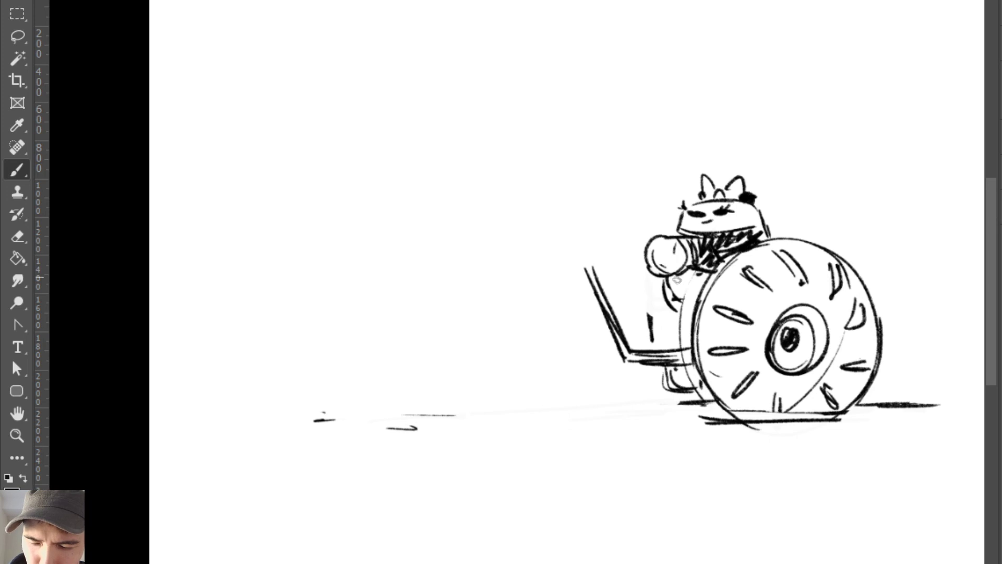
Step: Sketch the rider's bent legs below the fist with dark shading and cuffs, cleaning up the lines behind the wheel
{"action": "mouse_move", "coordinate": [676, 313]}
{"action": "left_mouse_down"}
{"action": "mouse_move", "coordinate": [699, 298]}
{"action": "mouse_move", "coordinate": [663, 319]}
{"action": "mouse_move", "coordinate": [689, 318]}
{"action": "left_mouse_up"}
{"action": "mouse_move", "coordinate": [649, 288]}
{"action": "left_mouse_down"}
{"action": "mouse_move", "coordinate": [655, 318]}
{"action": "mouse_move", "coordinate": [668, 309]}
{"action": "mouse_move", "coordinate": [647, 314]}
{"action": "mouse_move", "coordinate": [645, 327]}
{"action": "mouse_move", "coordinate": [663, 327]}
{"action": "mouse_move", "coordinate": [678, 292]}
{"action": "mouse_move", "coordinate": [637, 334]}
{"action": "mouse_move", "coordinate": [697, 298]}
{"action": "mouse_move", "coordinate": [673, 329]}
{"action": "mouse_move", "coordinate": [689, 305]}
{"action": "mouse_move", "coordinate": [694, 334]}
{"action": "left_mouse_up"}
{"action": "key", "text": "e"}
{"action": "key", "text": "b"}
{"action": "mouse_move", "coordinate": [660, 287]}
{"action": "left_mouse_down"}
{"action": "mouse_move", "coordinate": [634, 302]}
{"action": "mouse_move", "coordinate": [663, 308]}
{"action": "mouse_move", "coordinate": [650, 300]}
{"action": "mouse_move", "coordinate": [643, 310]}
{"action": "left_mouse_up"}
{"action": "key", "text": "ctrl+z"}
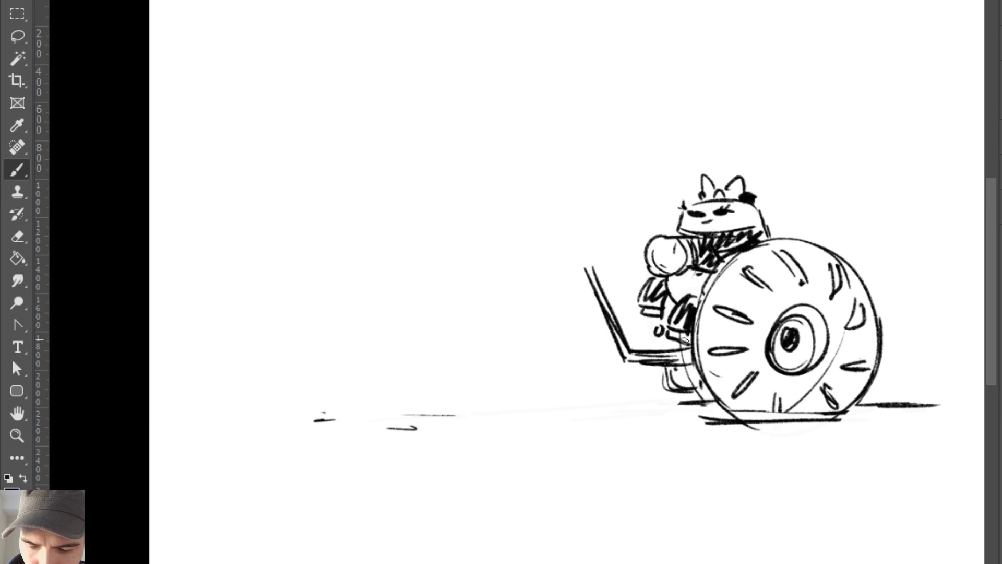
Step: Erase the rider's near lower leg and redraw it with dark shading and a rounded foot
{"action": "key", "text": "e"}
{"action": "mouse_move", "coordinate": [655, 332]}
{"action": "left_mouse_down"}
{"action": "mouse_move", "coordinate": [691, 308]}
{"action": "mouse_move", "coordinate": [688, 334]}
{"action": "left_mouse_up"}
{"action": "key", "text": "b"}
{"action": "mouse_move", "coordinate": [681, 300]}
{"action": "left_mouse_down"}
{"action": "mouse_move", "coordinate": [692, 340]}
{"action": "mouse_move", "coordinate": [694, 297]}
{"action": "mouse_move", "coordinate": [673, 295]}
{"action": "mouse_move", "coordinate": [676, 355]}
{"action": "mouse_move", "coordinate": [682, 347]}
{"action": "mouse_move", "coordinate": [654, 322]}
{"action": "mouse_move", "coordinate": [676, 344]}
{"action": "mouse_move", "coordinate": [656, 322]}
{"action": "mouse_move", "coordinate": [670, 321]}
{"action": "mouse_move", "coordinate": [666, 338]}
{"action": "mouse_move", "coordinate": [651, 337]}
{"action": "mouse_move", "coordinate": [645, 362]}
{"action": "mouse_move", "coordinate": [631, 359]}
{"action": "mouse_move", "coordinate": [688, 358]}
{"action": "left_mouse_up"}
{"action": "key", "text": "e"}
{"action": "key", "text": "b"}
Step: Erase the horizontal frame bar and redraw it slightly higher, joined to the slanted tube
{"action": "key", "text": "e"}
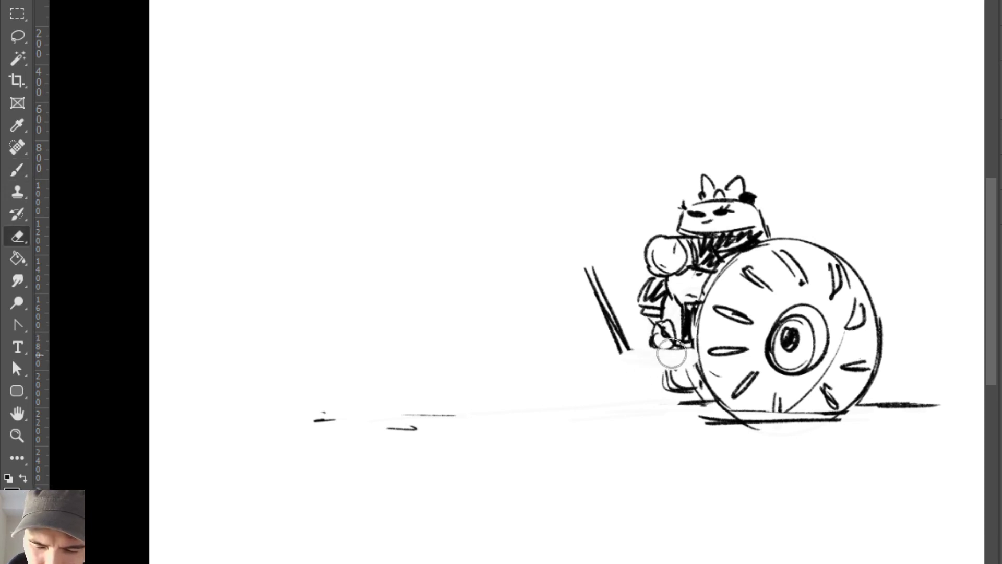
{"action": "mouse_move", "coordinate": [620, 347]}
{"action": "left_mouse_down"}
{"action": "mouse_move", "coordinate": [689, 352]}
{"action": "mouse_move", "coordinate": [660, 338]}
{"action": "mouse_move", "coordinate": [629, 352]}
{"action": "left_mouse_up"}
{"action": "key", "text": "b"}
{"action": "left_click_drag", "start_coordinate": [696, 345], "coordinate": [634, 348]}
{"action": "left_click_drag", "start_coordinate": [614, 348], "coordinate": [668, 353]}
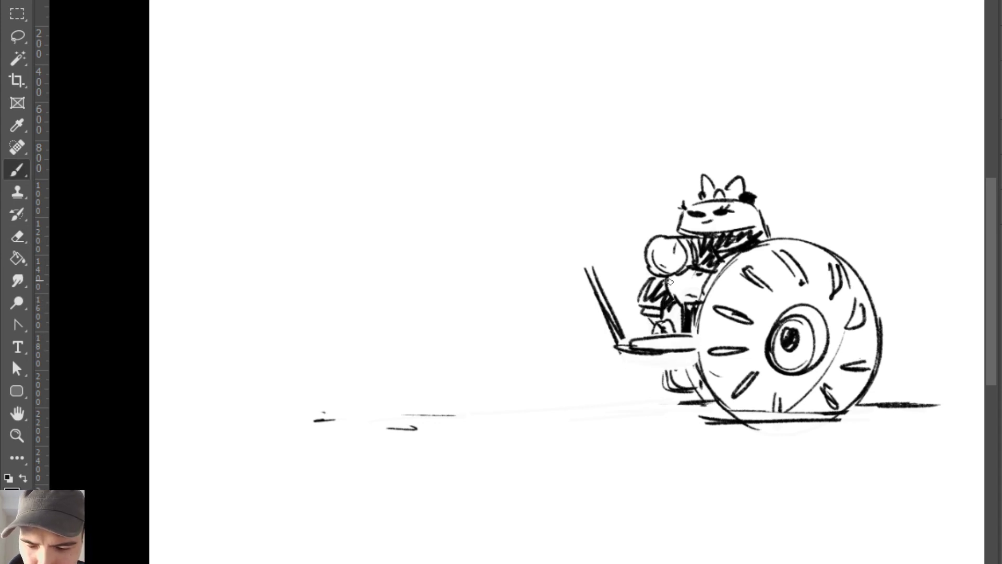
Step: Draw the rider's far hand with a handlebar grip and a banded steering joint on top of the slanted tube
{"action": "mouse_move", "coordinate": [626, 225]}
{"action": "left_mouse_down"}
{"action": "mouse_move", "coordinate": [613, 251]}
{"action": "mouse_move", "coordinate": [635, 225]}
{"action": "mouse_move", "coordinate": [630, 250]}
{"action": "mouse_move", "coordinate": [622, 243]}
{"action": "mouse_move", "coordinate": [635, 241]}
{"action": "mouse_move", "coordinate": [642, 256]}
{"action": "mouse_move", "coordinate": [594, 233]}
{"action": "mouse_move", "coordinate": [637, 251]}
{"action": "mouse_move", "coordinate": [601, 239]}
{"action": "mouse_move", "coordinate": [577, 269]}
{"action": "mouse_move", "coordinate": [598, 262]}
{"action": "mouse_move", "coordinate": [600, 238]}
{"action": "mouse_move", "coordinate": [587, 256]}
{"action": "mouse_move", "coordinate": [603, 264]}
{"action": "mouse_move", "coordinate": [566, 260]}
{"action": "mouse_move", "coordinate": [597, 266]}
{"action": "mouse_move", "coordinate": [577, 280]}
{"action": "mouse_move", "coordinate": [598, 281]}
{"action": "left_mouse_up"}
{"action": "key", "text": "e"}
{"action": "key", "text": "b"}
{"action": "mouse_move", "coordinate": [557, 276]}
{"action": "left_mouse_down"}
{"action": "mouse_move", "coordinate": [575, 292]}
{"action": "mouse_move", "coordinate": [559, 308]}
{"action": "left_mouse_up"}
{"action": "left_click_drag", "start_coordinate": [577, 294], "coordinate": [569, 305]}
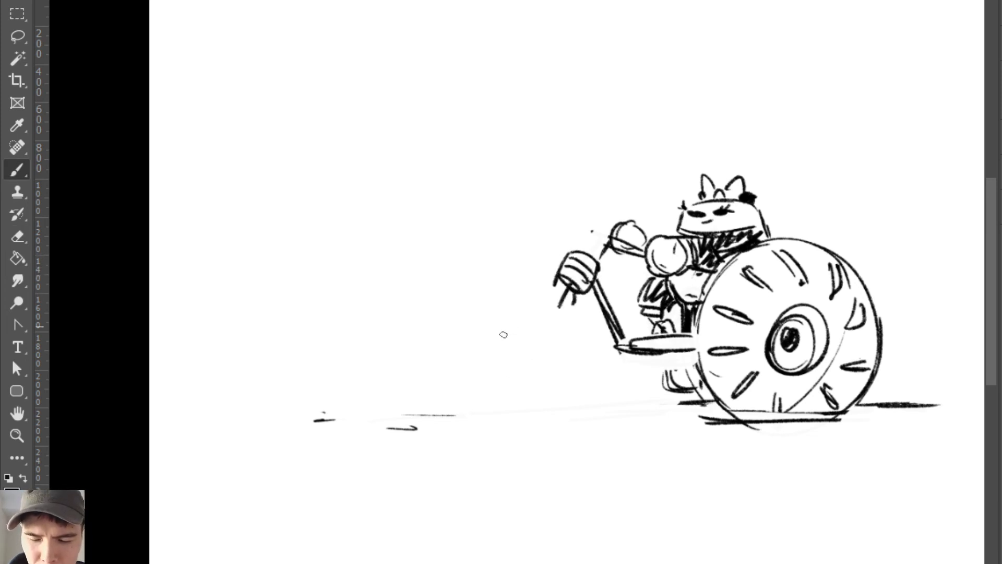
Step: Sketch a large round front wheel below the steering joint, with a thin fork line and an oval hub
{"action": "left_click_drag", "start_coordinate": [531, 392], "coordinate": [475, 369]}
{"action": "key", "text": "ctrl+z"}
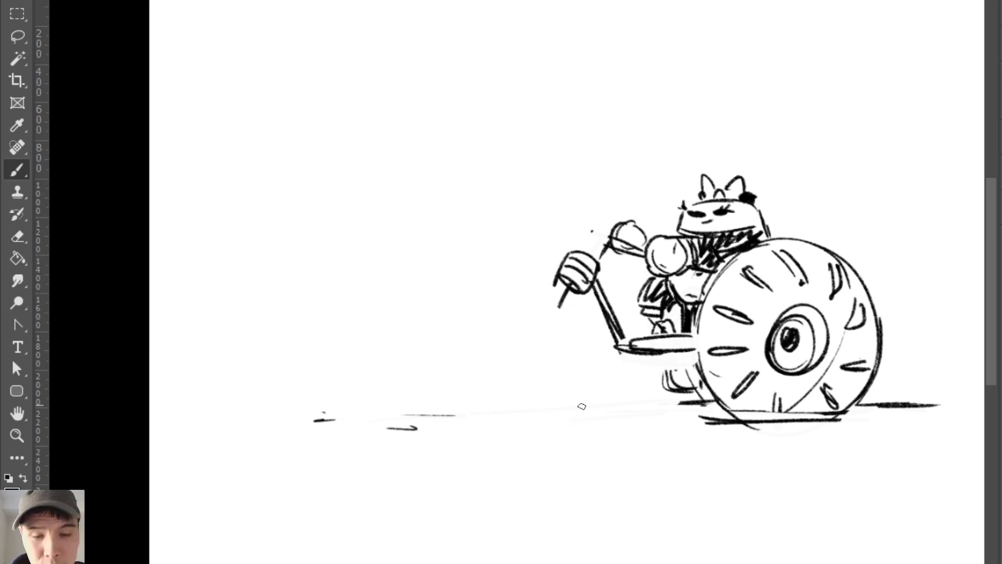
{"action": "mouse_move", "coordinate": [581, 406]}
{"action": "left_mouse_down"}
{"action": "mouse_move", "coordinate": [509, 299]}
{"action": "mouse_move", "coordinate": [479, 409]}
{"action": "left_mouse_up"}
{"action": "left_click_drag", "start_coordinate": [501, 319], "coordinate": [555, 421]}
{"action": "mouse_move", "coordinate": [595, 368]}
{"action": "left_mouse_down"}
{"action": "mouse_move", "coordinate": [462, 342]}
{"action": "mouse_move", "coordinate": [456, 407]}
{"action": "mouse_move", "coordinate": [576, 417]}
{"action": "left_mouse_up"}
{"action": "mouse_move", "coordinate": [547, 364]}
{"action": "left_mouse_down"}
{"action": "mouse_move", "coordinate": [533, 417]}
{"action": "mouse_move", "coordinate": [547, 359]}
{"action": "left_mouse_up"}
{"action": "mouse_move", "coordinate": [573, 294]}
{"action": "left_mouse_down"}
{"action": "mouse_move", "coordinate": [551, 371]}
{"action": "mouse_move", "coordinate": [528, 399]}
{"action": "left_mouse_up"}
{"action": "left_click_drag", "start_coordinate": [571, 291], "coordinate": [550, 364]}
{"action": "key", "text": "ctrl+z"}
{"action": "key", "text": "ctrl+z"}
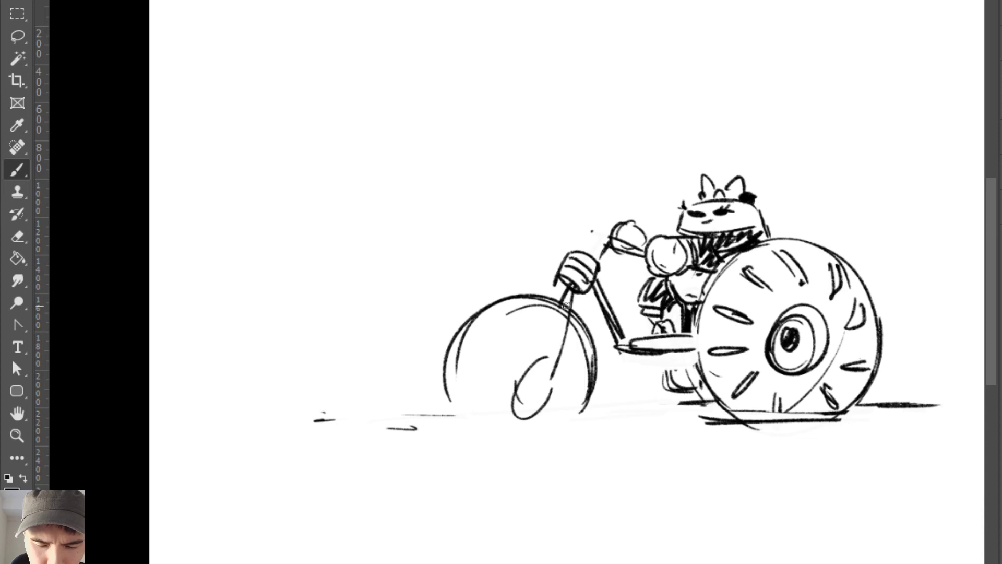
Step: Draw a bent fork from the steering joint to the front hub, add an upper brace and strengthen the wheel's rim
{"action": "left_click_drag", "start_coordinate": [570, 292], "coordinate": [557, 376]}
{"action": "left_click_drag", "start_coordinate": [566, 371], "coordinate": [515, 407]}
{"action": "left_click_drag", "start_coordinate": [567, 279], "coordinate": [532, 295]}
{"action": "mouse_move", "coordinate": [514, 294]}
{"action": "left_mouse_down"}
{"action": "mouse_move", "coordinate": [446, 351]}
{"action": "mouse_move", "coordinate": [454, 423]}
{"action": "left_mouse_up"}
{"action": "left_click_drag", "start_coordinate": [594, 354], "coordinate": [579, 421]}
{"action": "left_click_drag", "start_coordinate": [599, 376], "coordinate": [578, 429]}
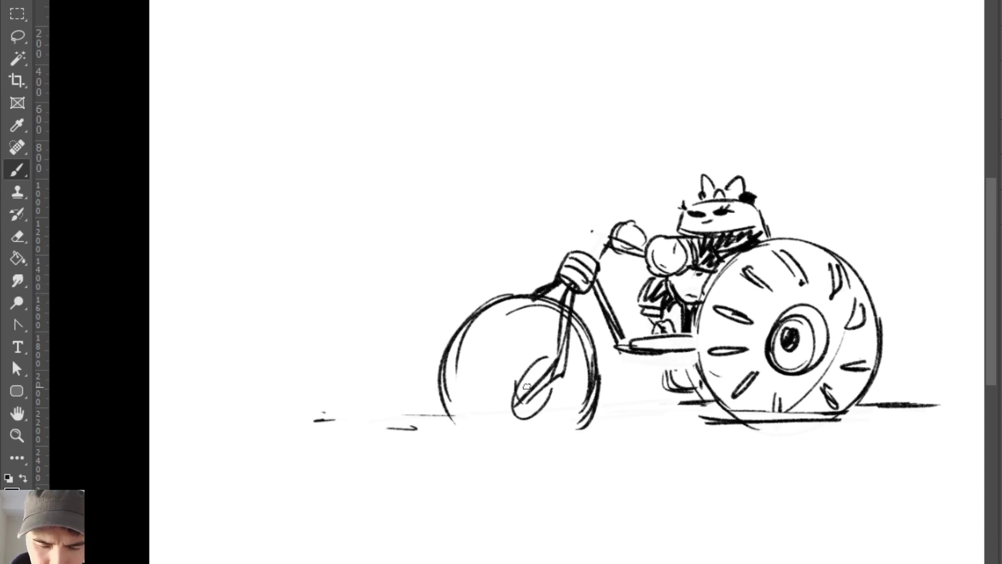
Step: Add a larger ring around the front hub and an inner rim contour along the front wheel's left side
{"action": "left_click_drag", "start_coordinate": [527, 387], "coordinate": [533, 372]}
{"action": "mouse_move", "coordinate": [530, 308]}
{"action": "left_mouse_down"}
{"action": "mouse_move", "coordinate": [446, 378]}
{"action": "mouse_move", "coordinate": [453, 414]}
{"action": "left_mouse_up"}
{"action": "left_click_drag", "start_coordinate": [494, 322], "coordinate": [448, 399]}
{"action": "left_click_drag", "start_coordinate": [536, 355], "coordinate": [556, 384]}
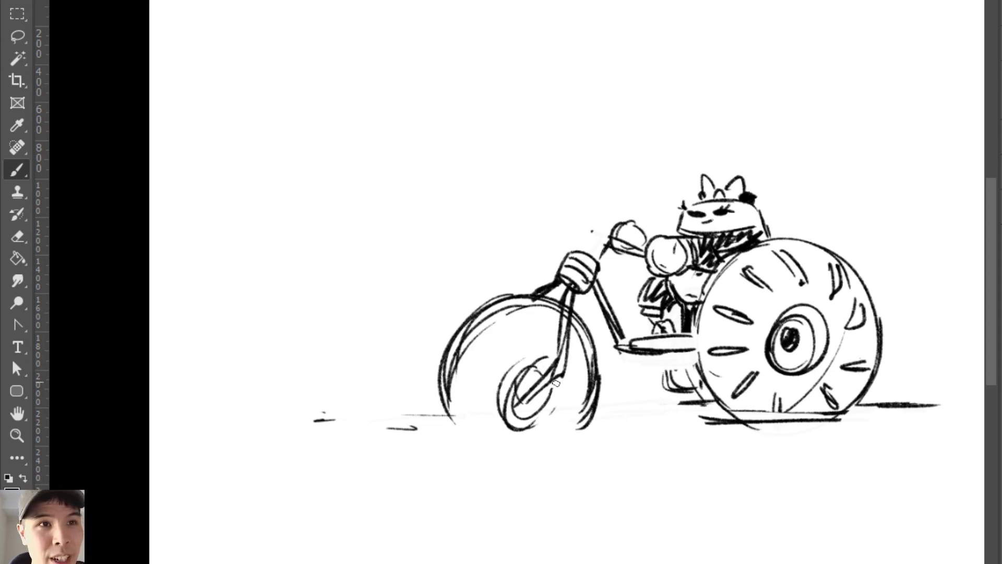
Step: Flatten the front wheel against the ground with short ground strokes, and refine the frame bar and the block beneath it
{"action": "mouse_move", "coordinate": [448, 420]}
{"action": "left_mouse_down"}
{"action": "mouse_move", "coordinate": [621, 421]}
{"action": "mouse_move", "coordinate": [653, 402]}
{"action": "mouse_move", "coordinate": [673, 354]}
{"action": "mouse_move", "coordinate": [683, 354]}
{"action": "left_mouse_up"}
{"action": "left_click_drag", "start_coordinate": [631, 354], "coordinate": [694, 360]}
{"action": "key", "text": "e"}
{"action": "key", "text": "b"}
{"action": "mouse_move", "coordinate": [622, 351]}
{"action": "left_mouse_down"}
{"action": "mouse_move", "coordinate": [695, 352]}
{"action": "mouse_move", "coordinate": [683, 390]}
{"action": "mouse_move", "coordinate": [701, 383]}
{"action": "left_mouse_up"}
{"action": "key", "text": "e"}
{"action": "key", "text": "b"}
{"action": "left_click_drag", "start_coordinate": [620, 355], "coordinate": [645, 358]}
{"action": "left_click_drag", "start_coordinate": [619, 327], "coordinate": [630, 354]}
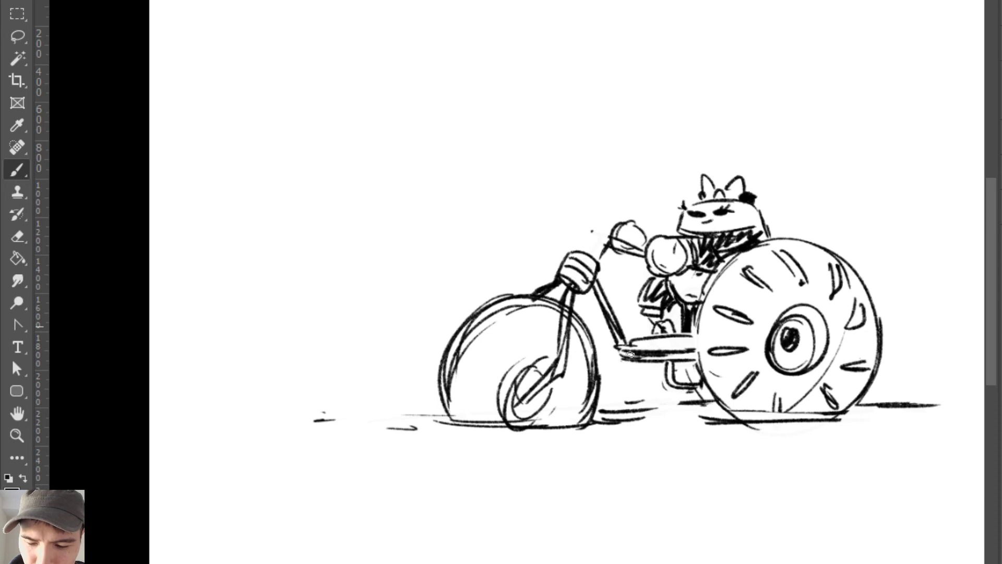
Step: Add a second slanted frame tube, clean up the rider's legs and draw the far arm reaching to the handlebar
{"action": "mouse_move", "coordinate": [589, 289]}
{"action": "left_mouse_down"}
{"action": "mouse_move", "coordinate": [611, 360]}
{"action": "mouse_move", "coordinate": [616, 347]}
{"action": "mouse_move", "coordinate": [675, 321]}
{"action": "mouse_move", "coordinate": [668, 334]}
{"action": "mouse_move", "coordinate": [674, 309]}
{"action": "mouse_move", "coordinate": [661, 336]}
{"action": "mouse_move", "coordinate": [689, 324]}
{"action": "mouse_move", "coordinate": [684, 298]}
{"action": "mouse_move", "coordinate": [697, 290]}
{"action": "left_mouse_up"}
{"action": "key", "text": "e"}
{"action": "key", "text": "b"}
{"action": "key", "text": "e"}
{"action": "key", "text": "b"}
{"action": "key", "text": "e"}
{"action": "key", "text": "b"}
{"action": "mouse_move", "coordinate": [644, 228]}
{"action": "left_mouse_down"}
{"action": "mouse_move", "coordinate": [674, 236]}
{"action": "mouse_move", "coordinate": [642, 219]}
{"action": "left_mouse_up"}
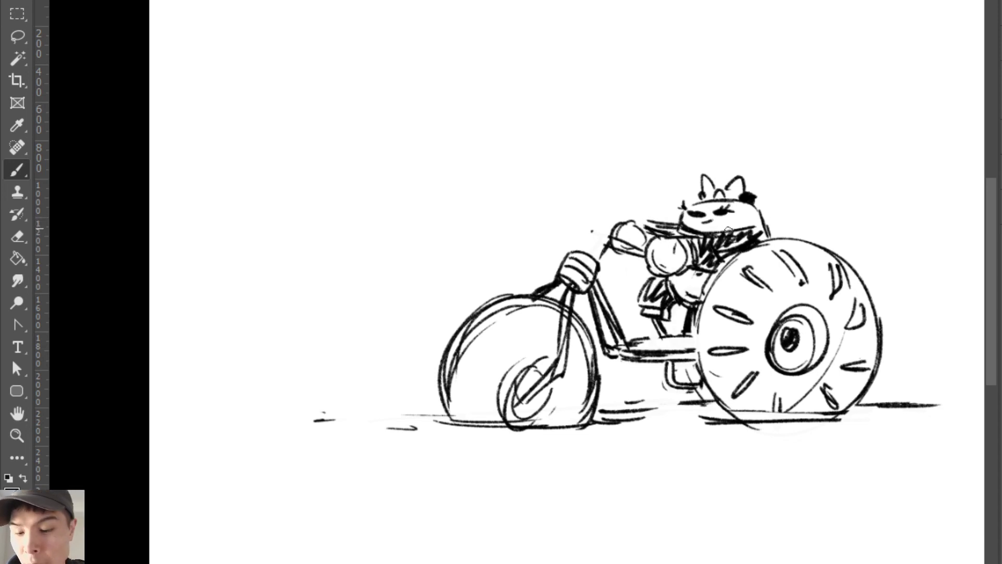
Step: Erase the rough lines at the right side of the rider's head and redraw a rounder cheek with dark strokes behind it
{"action": "key", "text": "e"}
{"action": "mouse_move", "coordinate": [767, 209]}
{"action": "left_mouse_down"}
{"action": "mouse_move", "coordinate": [763, 238]}
{"action": "mouse_move", "coordinate": [764, 206]}
{"action": "left_mouse_up"}
{"action": "key", "text": "b"}
{"action": "key", "text": "e"}
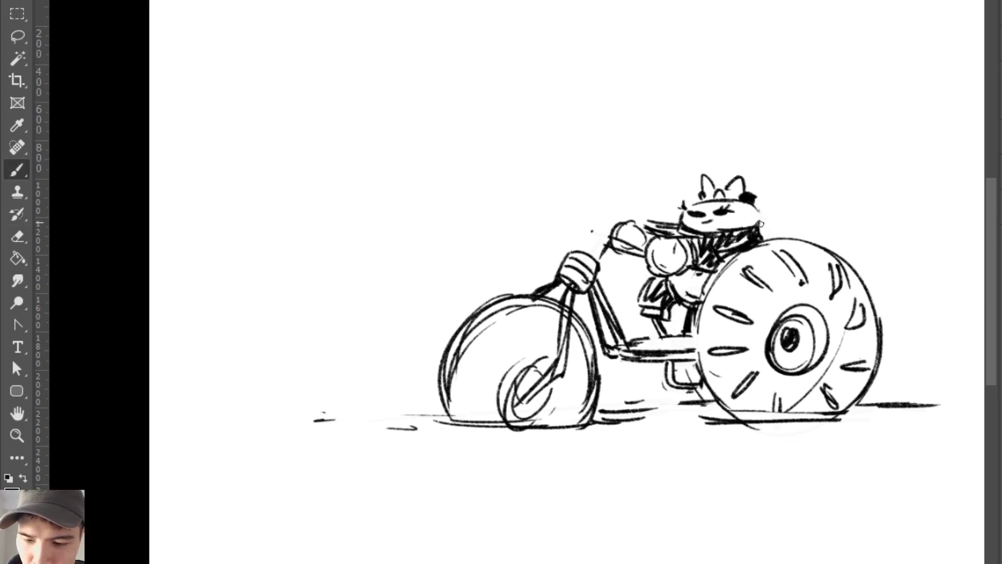
{"action": "key", "text": "b"}
{"action": "left_click_drag", "start_coordinate": [766, 240], "coordinate": [761, 217]}
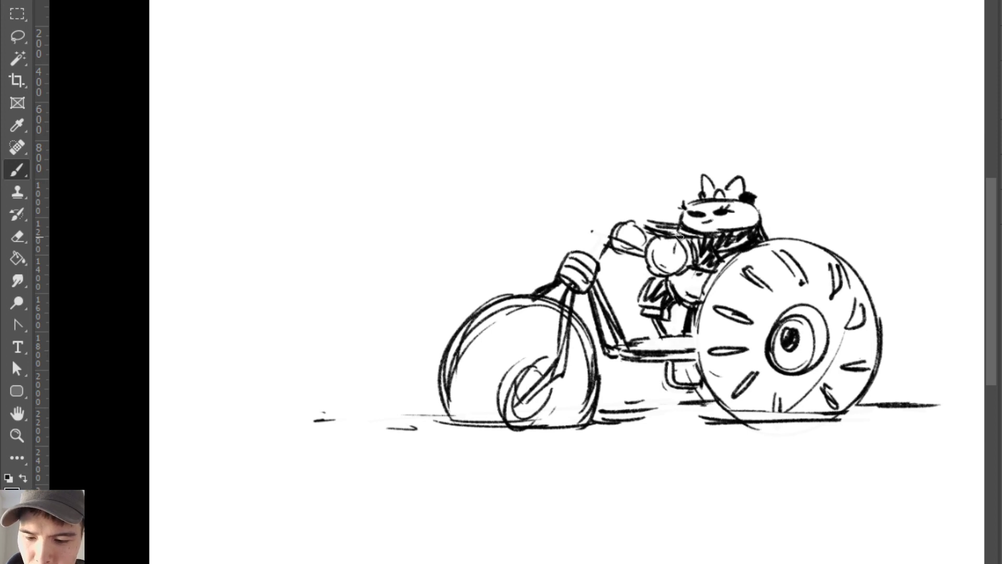
Step: Fill the rider's far arm and upper body with solid dark shading and tidy the edges around the face and fist
{"action": "mouse_move", "coordinate": [654, 228]}
{"action": "left_mouse_down"}
{"action": "mouse_move", "coordinate": [700, 234]}
{"action": "mouse_move", "coordinate": [683, 268]}
{"action": "mouse_move", "coordinate": [658, 271]}
{"action": "mouse_move", "coordinate": [666, 256]}
{"action": "mouse_move", "coordinate": [689, 263]}
{"action": "mouse_move", "coordinate": [694, 278]}
{"action": "mouse_move", "coordinate": [685, 271]}
{"action": "mouse_move", "coordinate": [713, 268]}
{"action": "mouse_move", "coordinate": [696, 267]}
{"action": "mouse_move", "coordinate": [739, 239]}
{"action": "mouse_move", "coordinate": [719, 236]}
{"action": "mouse_move", "coordinate": [759, 219]}
{"action": "mouse_move", "coordinate": [712, 209]}
{"action": "left_mouse_up"}
{"action": "key", "text": "e"}
{"action": "key", "text": "b"}
{"action": "key", "text": "e"}
{"action": "key", "text": "b"}
{"action": "key", "text": "e"}
{"action": "key", "text": "b"}
{"action": "key", "text": "ctrl+z"}
{"action": "key", "text": "e"}
{"action": "key", "text": "b"}
{"action": "key", "text": "e"}
{"action": "key", "text": "b"}
Step: Erase the rough lines around the far hand and redraw the curved handlebar running from the steering joint to the fists
{"action": "key", "text": "e"}
{"action": "mouse_move", "coordinate": [618, 228]}
{"action": "left_mouse_down"}
{"action": "mouse_move", "coordinate": [634, 245]}
{"action": "mouse_move", "coordinate": [596, 233]}
{"action": "mouse_move", "coordinate": [591, 259]}
{"action": "left_mouse_up"}
{"action": "key", "text": "b"}
{"action": "mouse_move", "coordinate": [603, 243]}
{"action": "left_mouse_down"}
{"action": "mouse_move", "coordinate": [642, 257]}
{"action": "mouse_move", "coordinate": [600, 240]}
{"action": "mouse_move", "coordinate": [643, 251]}
{"action": "mouse_move", "coordinate": [580, 254]}
{"action": "mouse_move", "coordinate": [613, 228]}
{"action": "mouse_move", "coordinate": [645, 233]}
{"action": "mouse_move", "coordinate": [635, 259]}
{"action": "left_mouse_up"}
{"action": "key", "text": "e"}
{"action": "key", "text": "b"}
{"action": "key", "text": "ctrl+z"}
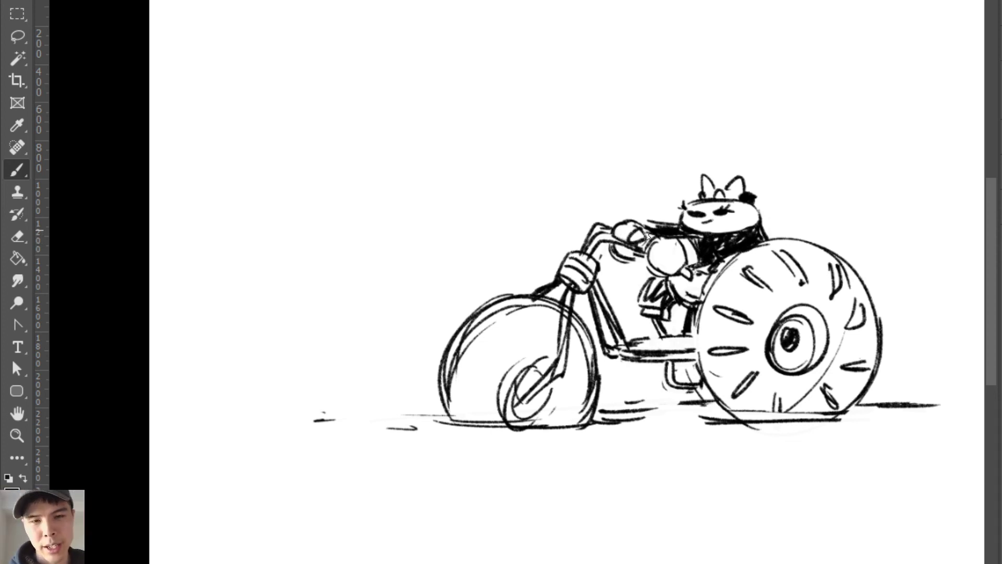
Step: Erase the overlapping lines of the rider's far fist and redraw the handlebar's upper curve running to the hand
{"action": "key", "text": "e"}
{"action": "key", "text": "b"}
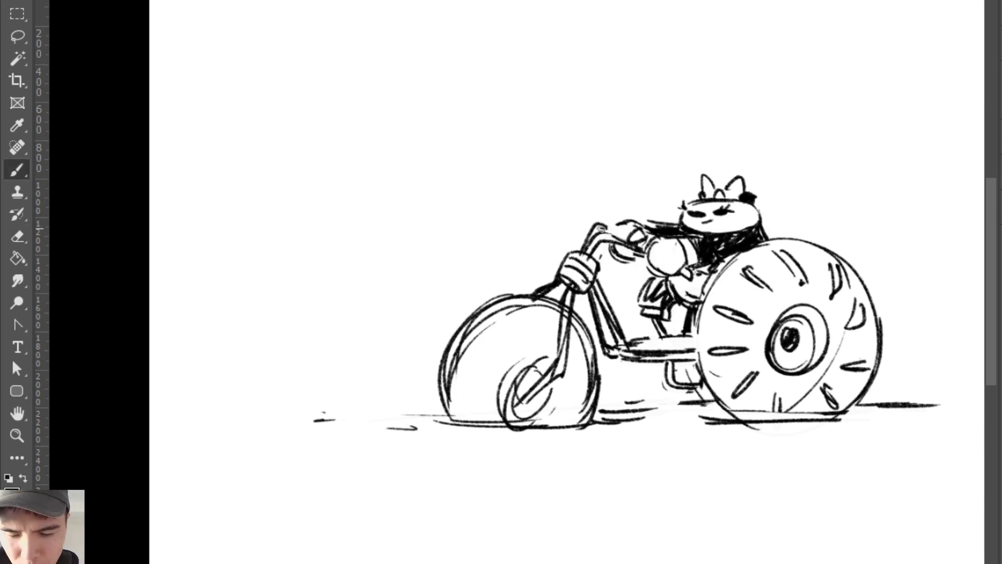
{"action": "mouse_move", "coordinate": [598, 227]}
{"action": "left_mouse_down"}
{"action": "mouse_move", "coordinate": [626, 231]}
{"action": "mouse_move", "coordinate": [632, 239]}
{"action": "mouse_move", "coordinate": [605, 235]}
{"action": "mouse_move", "coordinate": [652, 260]}
{"action": "mouse_move", "coordinate": [662, 241]}
{"action": "left_mouse_up"}
{"action": "key", "text": "e"}
{"action": "key", "text": "b"}
{"action": "key", "text": "ctrl+z"}
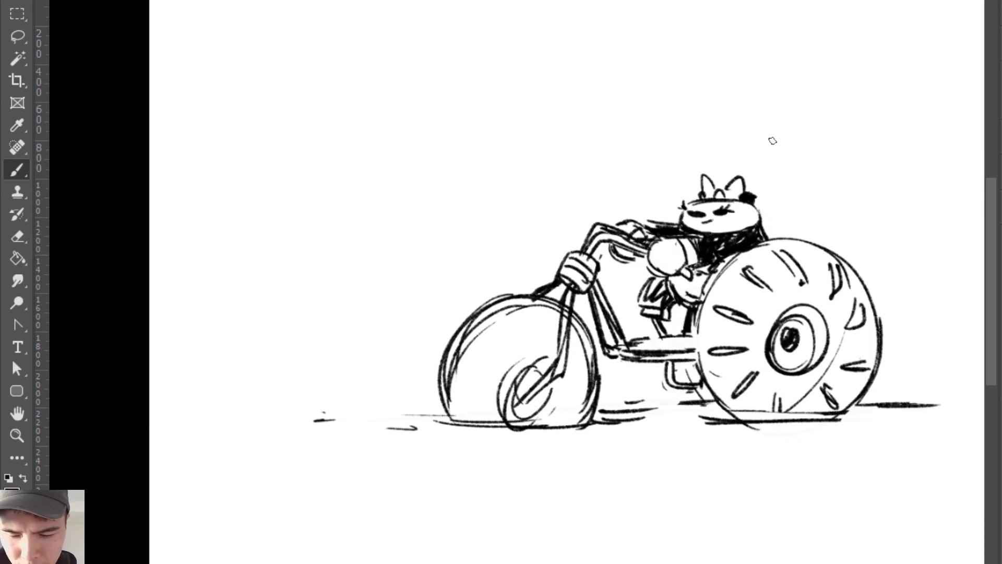
{"action": "left_click_drag", "start_coordinate": [773, 201], "coordinate": [856, 246]}
{"action": "key", "text": "ctrl+z"}
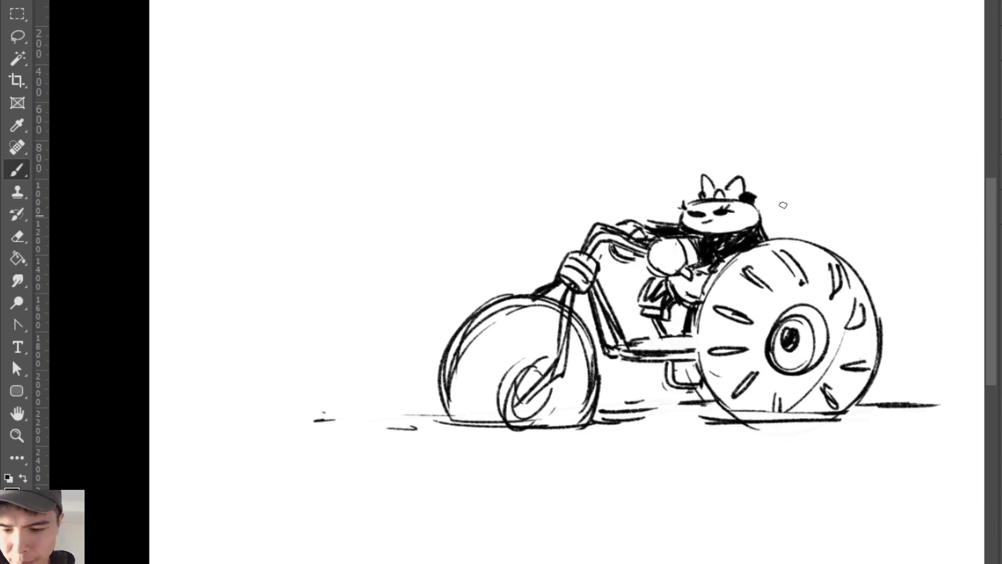
{"action": "left_click_drag", "start_coordinate": [781, 236], "coordinate": [856, 204]}
{"action": "key", "text": "ctrl+z"}
{"action": "mouse_move", "coordinate": [302, 445]}
{"action": "left_mouse_down"}
{"action": "mouse_move", "coordinate": [321, 340]}
{"action": "mouse_move", "coordinate": [397, 429]}
{"action": "left_mouse_up"}
{"action": "key", "text": "ctrl+z"}
{"action": "left_click_drag", "start_coordinate": [382, 359], "coordinate": [392, 431]}
{"action": "left_click_drag", "start_coordinate": [392, 381], "coordinate": [393, 420]}
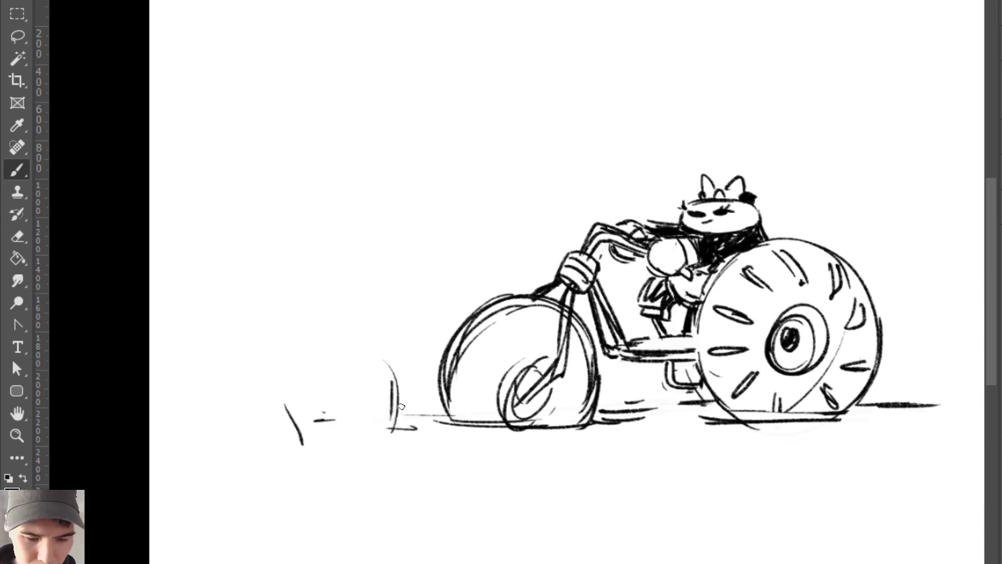
Step: Draw splash droplets around the front and rear wheels and thicken the front edge of the rear wheel's rim
{"action": "left_click_drag", "start_coordinate": [425, 385], "coordinate": [427, 402]}
{"action": "left_click_drag", "start_coordinate": [417, 347], "coordinate": [431, 316]}
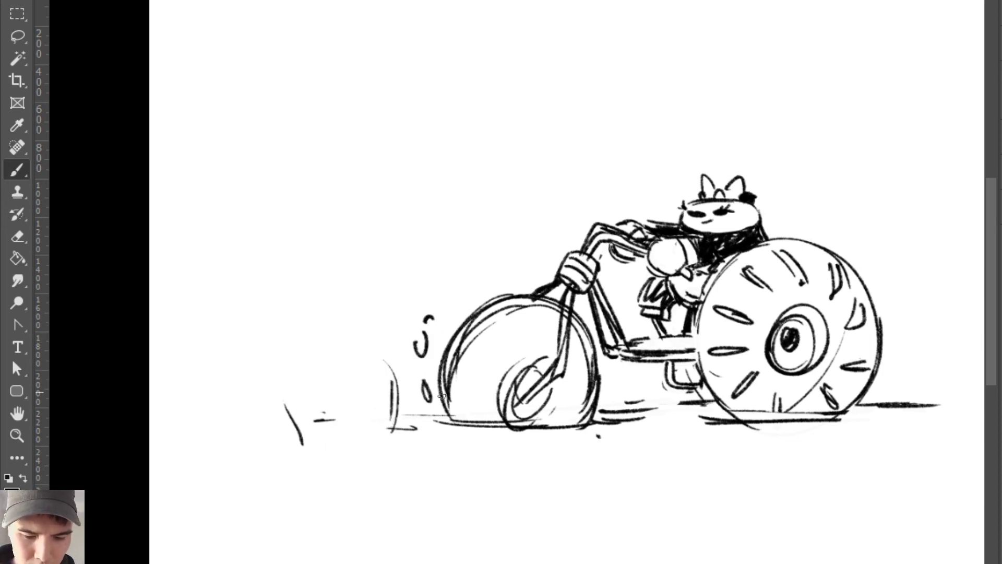
{"action": "mouse_move", "coordinate": [442, 397]}
{"action": "left_mouse_down"}
{"action": "mouse_move", "coordinate": [417, 413]}
{"action": "mouse_move", "coordinate": [443, 424]}
{"action": "left_mouse_up"}
{"action": "mouse_move", "coordinate": [891, 386]}
{"action": "left_mouse_down"}
{"action": "mouse_move", "coordinate": [857, 413]}
{"action": "mouse_move", "coordinate": [861, 420]}
{"action": "left_mouse_up"}
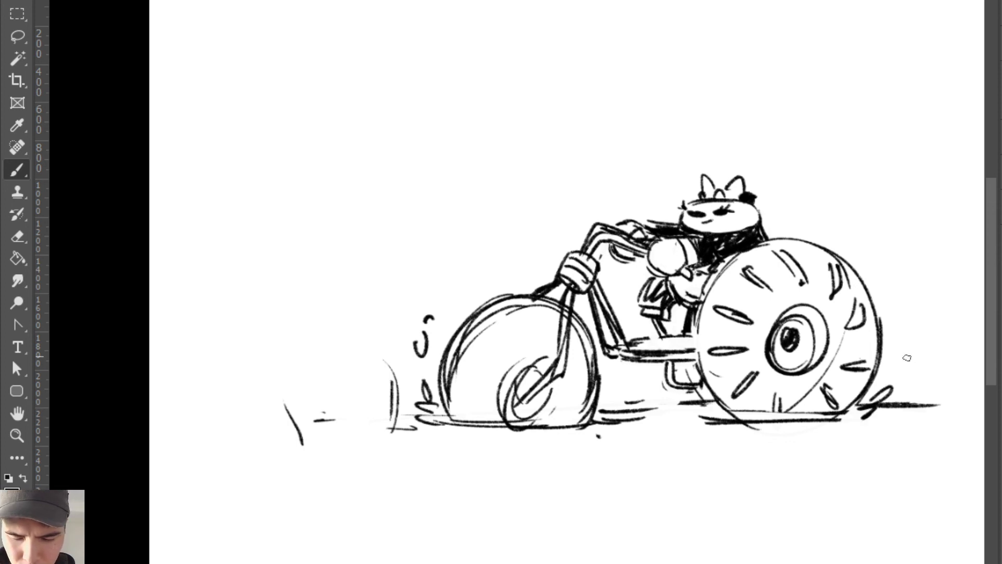
{"action": "left_click_drag", "start_coordinate": [906, 357], "coordinate": [904, 359]}
{"action": "left_click_drag", "start_coordinate": [919, 369], "coordinate": [923, 375]}
{"action": "mouse_move", "coordinate": [741, 253]}
{"action": "left_mouse_down"}
{"action": "mouse_move", "coordinate": [700, 302]}
{"action": "mouse_move", "coordinate": [819, 246]}
{"action": "left_mouse_up"}
{"action": "left_click_drag", "start_coordinate": [691, 378], "coordinate": [715, 286]}
Step: Erase the rough curves ahead of the front wheel and sketch a low domed creature head with a flat base there
{"action": "key", "text": "e"}
{"action": "mouse_move", "coordinate": [388, 360]}
{"action": "left_mouse_down"}
{"action": "mouse_move", "coordinate": [380, 418]}
{"action": "mouse_move", "coordinate": [324, 443]}
{"action": "mouse_move", "coordinate": [345, 445]}
{"action": "mouse_move", "coordinate": [288, 413]}
{"action": "left_mouse_up"}
{"action": "key", "text": "b"}
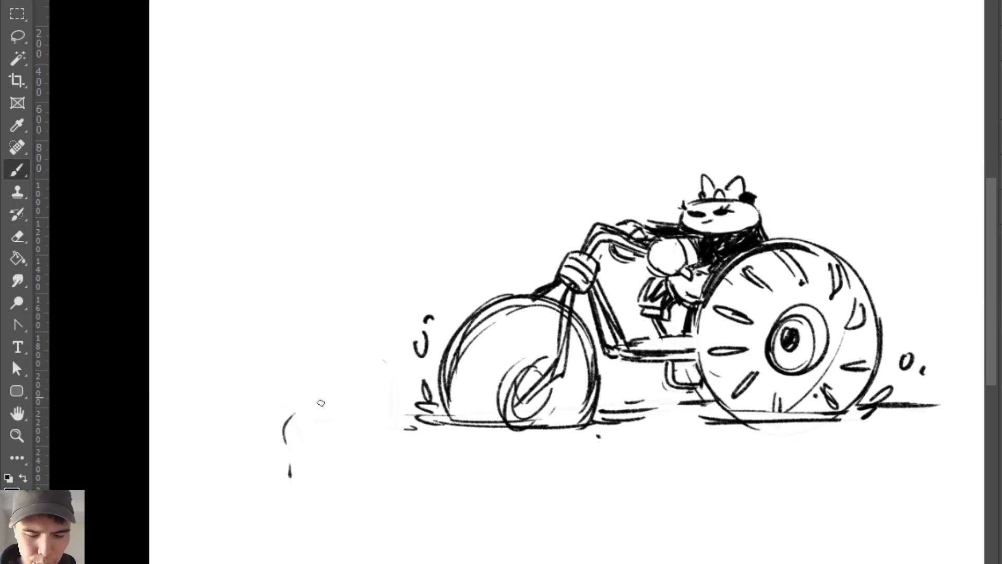
{"action": "key", "text": "ctrl+z"}
{"action": "left_click_drag", "start_coordinate": [296, 468], "coordinate": [334, 420]}
{"action": "left_click_drag", "start_coordinate": [377, 416], "coordinate": [398, 450]}
{"action": "mouse_move", "coordinate": [335, 469]}
{"action": "left_mouse_down"}
{"action": "mouse_move", "coordinate": [285, 471]}
{"action": "mouse_move", "coordinate": [379, 461]}
{"action": "mouse_move", "coordinate": [373, 474]}
{"action": "mouse_move", "coordinate": [405, 465]}
{"action": "left_mouse_up"}
{"action": "left_click_drag", "start_coordinate": [391, 460], "coordinate": [425, 459]}
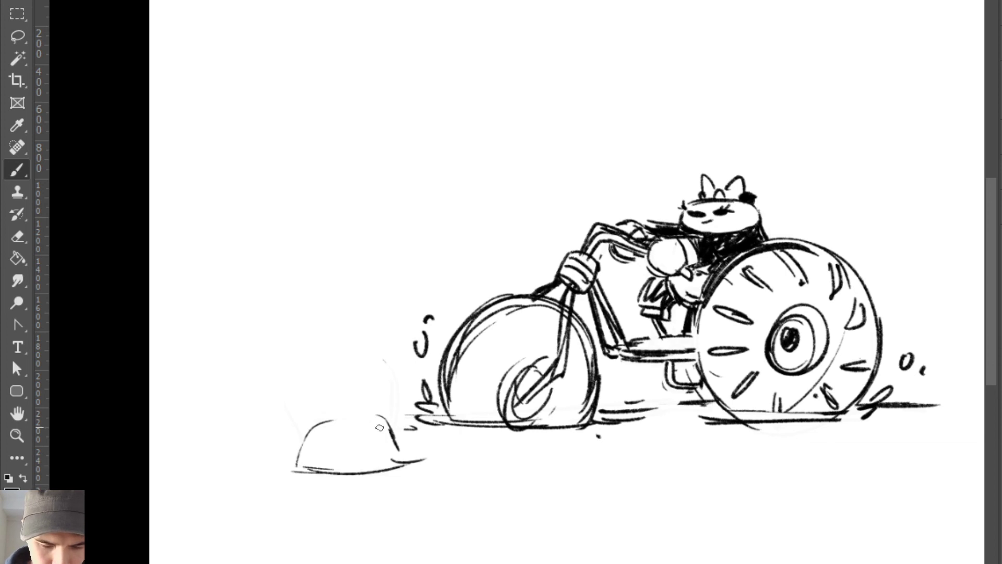
Step: Add dark narrow eyes and a round mouth to the creature's head and outline its bulbous body behind it
{"action": "mouse_move", "coordinate": [381, 419]}
{"action": "left_mouse_down"}
{"action": "mouse_move", "coordinate": [400, 446]}
{"action": "mouse_move", "coordinate": [358, 434]}
{"action": "mouse_move", "coordinate": [385, 449]}
{"action": "left_mouse_up"}
{"action": "key", "text": "ctrl+z"}
{"action": "key", "text": "ctrl+z"}
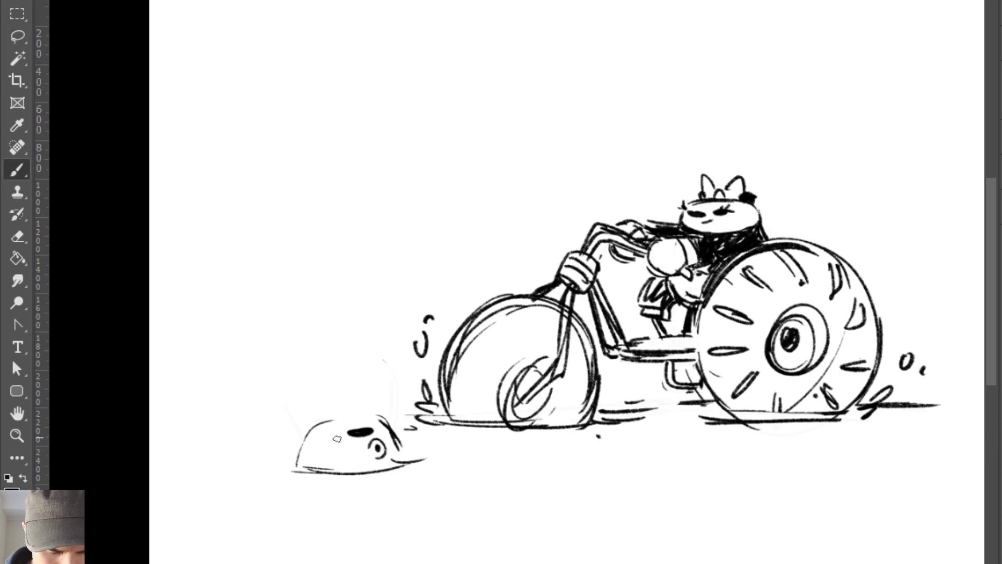
{"action": "mouse_move", "coordinate": [326, 435]}
{"action": "left_mouse_down"}
{"action": "mouse_move", "coordinate": [389, 424]}
{"action": "mouse_move", "coordinate": [332, 421]}
{"action": "mouse_move", "coordinate": [356, 411]}
{"action": "mouse_move", "coordinate": [315, 404]}
{"action": "mouse_move", "coordinate": [244, 457]}
{"action": "left_mouse_up"}
{"action": "key", "text": "ctrl+z"}
{"action": "key", "text": "ctrl+z"}
{"action": "mouse_move", "coordinate": [364, 410]}
{"action": "left_mouse_down"}
{"action": "mouse_move", "coordinate": [290, 400]}
{"action": "mouse_move", "coordinate": [243, 445]}
{"action": "left_mouse_up"}
{"action": "left_click_drag", "start_coordinate": [291, 403], "coordinate": [251, 459]}
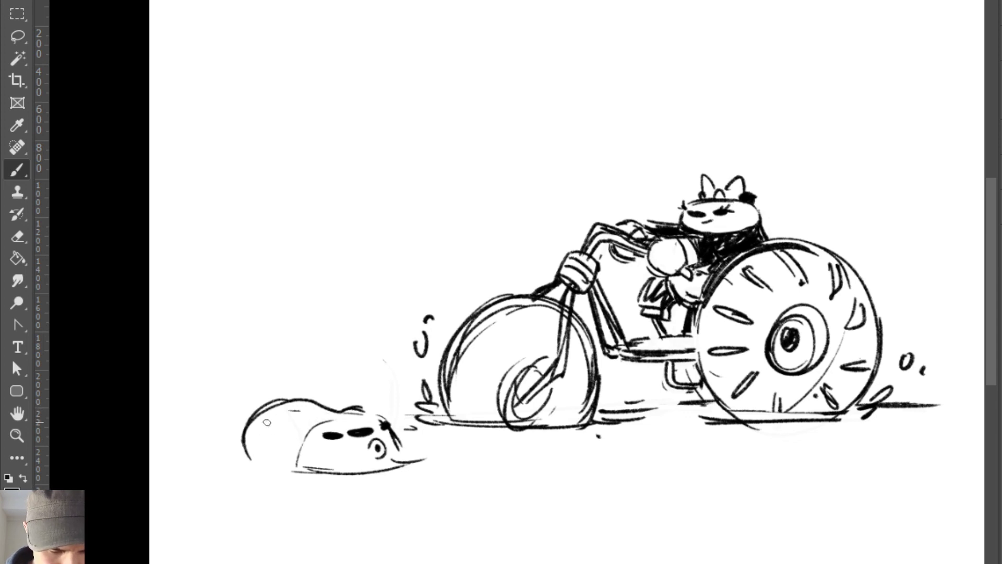
Step: Add dark spots across the creature's back and head and reinforce the rounded back and base outline
{"action": "left_click_drag", "start_coordinate": [264, 423], "coordinate": [275, 443]}
{"action": "left_click_drag", "start_coordinate": [295, 425], "coordinate": [377, 415]}
{"action": "key", "text": "e"}
{"action": "key", "text": "b"}
{"action": "mouse_move", "coordinate": [320, 426]}
{"action": "left_mouse_down"}
{"action": "mouse_move", "coordinate": [385, 406]}
{"action": "mouse_move", "coordinate": [304, 401]}
{"action": "mouse_move", "coordinate": [239, 464]}
{"action": "left_mouse_up"}
{"action": "left_click_drag", "start_coordinate": [250, 419], "coordinate": [251, 471]}
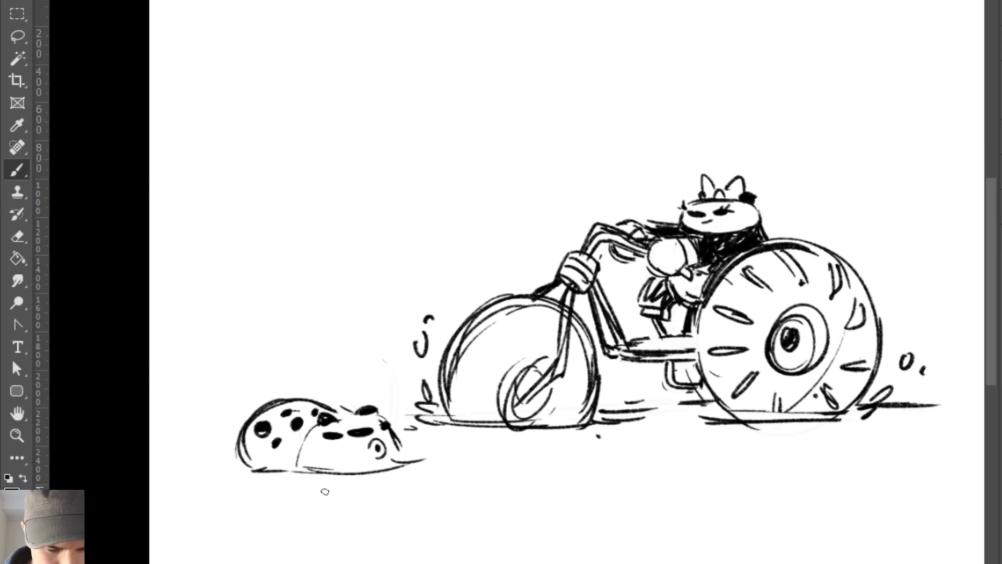
{"action": "left_click_drag", "start_coordinate": [390, 499], "coordinate": [454, 453]}
{"action": "key", "text": "ctrl+z"}
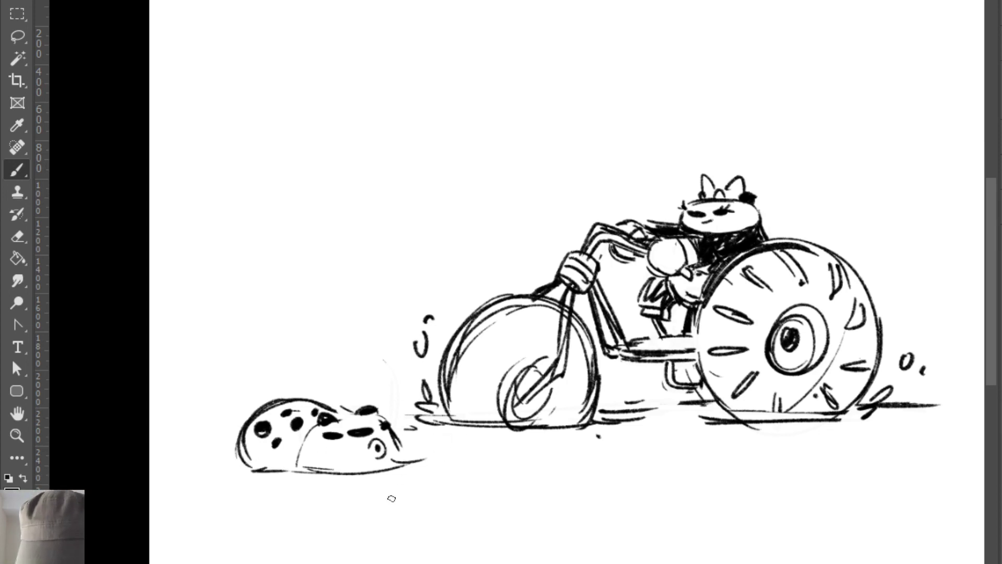
{"action": "mouse_move", "coordinate": [423, 493]}
{"action": "left_mouse_down"}
{"action": "mouse_move", "coordinate": [441, 502]}
{"action": "mouse_move", "coordinate": [450, 436]}
{"action": "mouse_move", "coordinate": [426, 495]}
{"action": "left_mouse_up"}
{"action": "key", "text": "ctrl+z"}
Step: Draw an upright curled tentacle with round suckers just in front of the creature's head
{"action": "mouse_move", "coordinate": [451, 436]}
{"action": "left_mouse_down"}
{"action": "mouse_move", "coordinate": [430, 460]}
{"action": "mouse_move", "coordinate": [433, 502]}
{"action": "left_mouse_up"}
{"action": "mouse_move", "coordinate": [424, 455]}
{"action": "left_mouse_down"}
{"action": "mouse_move", "coordinate": [440, 445]}
{"action": "mouse_move", "coordinate": [415, 481]}
{"action": "left_mouse_up"}
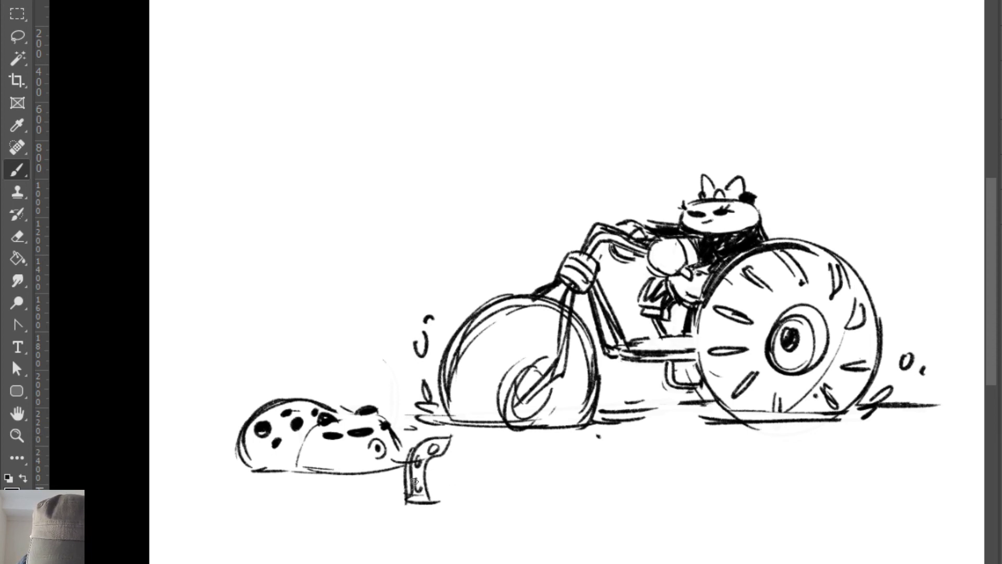
Step: Draw a dark arched tentacle below the creature's face and add horizontal water ripples under it and the body
{"action": "left_click_drag", "start_coordinate": [299, 504], "coordinate": [340, 500]}
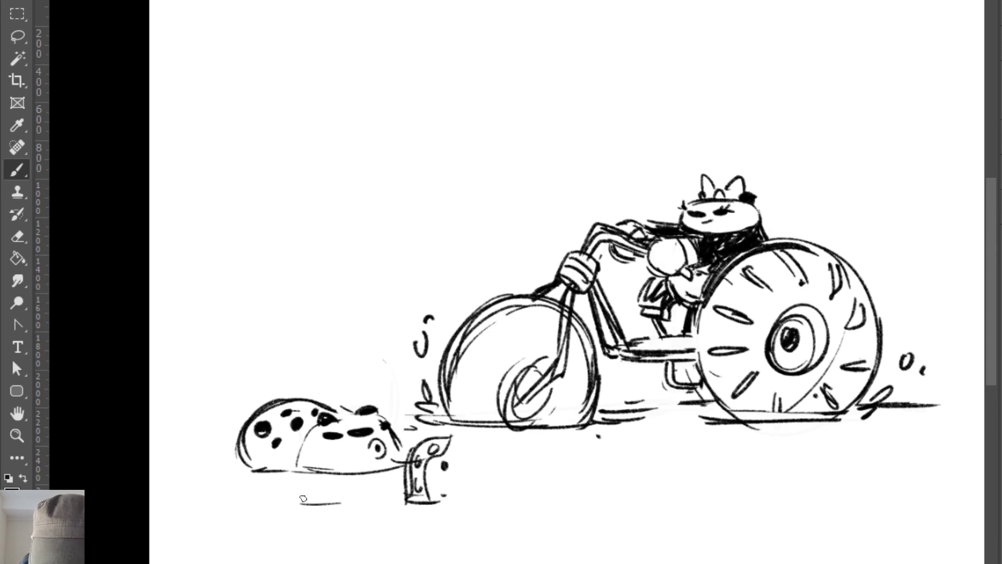
{"action": "mouse_move", "coordinate": [313, 463]}
{"action": "left_mouse_down"}
{"action": "mouse_move", "coordinate": [378, 475]}
{"action": "mouse_move", "coordinate": [295, 502]}
{"action": "mouse_move", "coordinate": [348, 474]}
{"action": "mouse_move", "coordinate": [380, 486]}
{"action": "mouse_move", "coordinate": [317, 464]}
{"action": "mouse_move", "coordinate": [302, 482]}
{"action": "mouse_move", "coordinate": [314, 467]}
{"action": "mouse_move", "coordinate": [314, 493]}
{"action": "mouse_move", "coordinate": [328, 459]}
{"action": "mouse_move", "coordinate": [374, 485]}
{"action": "mouse_move", "coordinate": [343, 473]}
{"action": "mouse_move", "coordinate": [313, 492]}
{"action": "mouse_move", "coordinate": [327, 471]}
{"action": "mouse_move", "coordinate": [335, 474]}
{"action": "mouse_move", "coordinate": [320, 487]}
{"action": "mouse_move", "coordinate": [363, 494]}
{"action": "left_mouse_up"}
{"action": "left_click_drag", "start_coordinate": [280, 504], "coordinate": [316, 505]}
{"action": "mouse_move", "coordinate": [272, 502]}
{"action": "left_mouse_down"}
{"action": "mouse_move", "coordinate": [329, 505]}
{"action": "mouse_move", "coordinate": [317, 509]}
{"action": "left_mouse_up"}
{"action": "left_click_drag", "start_coordinate": [285, 514], "coordinate": [314, 511]}
{"action": "mouse_move", "coordinate": [253, 476]}
{"action": "left_mouse_down"}
{"action": "mouse_move", "coordinate": [298, 478]}
{"action": "mouse_move", "coordinate": [286, 478]}
{"action": "left_mouse_up"}
{"action": "left_click_drag", "start_coordinate": [241, 486], "coordinate": [287, 490]}
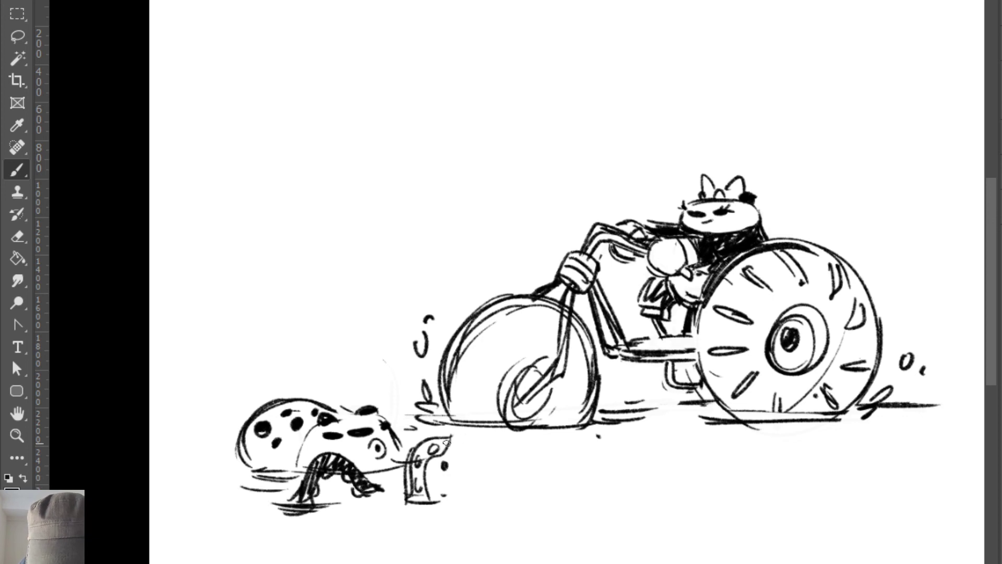
Step: Erase the creature's spots, fill its back with solid black and redraw a larger rounded outline around it
{"action": "key", "text": "e"}
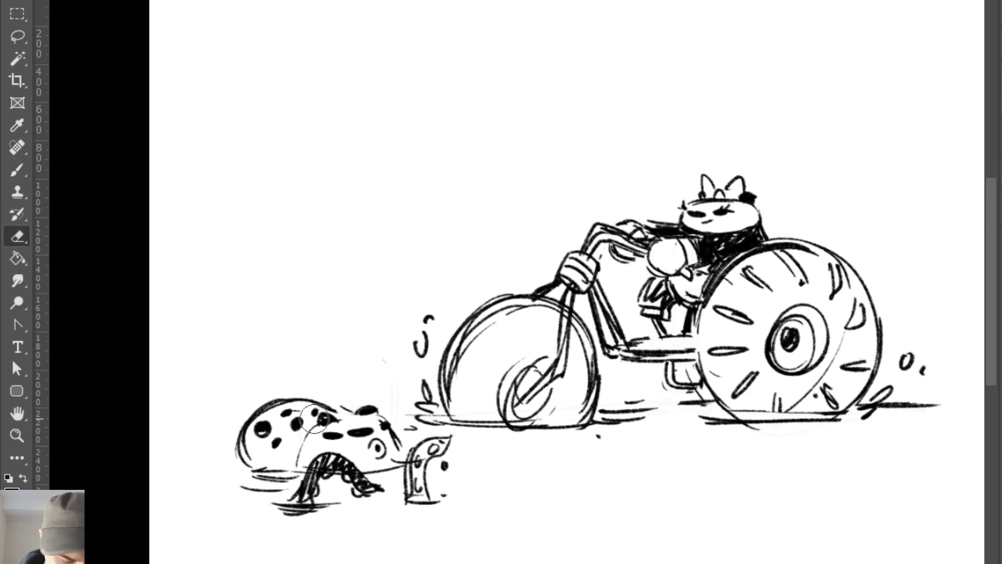
{"action": "mouse_move", "coordinate": [314, 418]}
{"action": "left_mouse_down"}
{"action": "mouse_move", "coordinate": [378, 402]}
{"action": "mouse_move", "coordinate": [323, 416]}
{"action": "mouse_move", "coordinate": [373, 409]}
{"action": "mouse_move", "coordinate": [364, 417]}
{"action": "mouse_move", "coordinate": [325, 423]}
{"action": "mouse_move", "coordinate": [367, 409]}
{"action": "mouse_move", "coordinate": [310, 407]}
{"action": "mouse_move", "coordinate": [341, 419]}
{"action": "mouse_move", "coordinate": [320, 407]}
{"action": "mouse_move", "coordinate": [357, 408]}
{"action": "mouse_move", "coordinate": [298, 433]}
{"action": "mouse_move", "coordinate": [305, 445]}
{"action": "mouse_move", "coordinate": [326, 419]}
{"action": "mouse_move", "coordinate": [294, 468]}
{"action": "mouse_move", "coordinate": [316, 437]}
{"action": "mouse_move", "coordinate": [300, 421]}
{"action": "mouse_move", "coordinate": [285, 462]}
{"action": "left_mouse_up"}
{"action": "key", "text": "b"}
{"action": "key", "text": "ctrl+z"}
{"action": "mouse_move", "coordinate": [284, 415]}
{"action": "left_mouse_down"}
{"action": "mouse_move", "coordinate": [261, 429]}
{"action": "mouse_move", "coordinate": [253, 462]}
{"action": "left_mouse_up"}
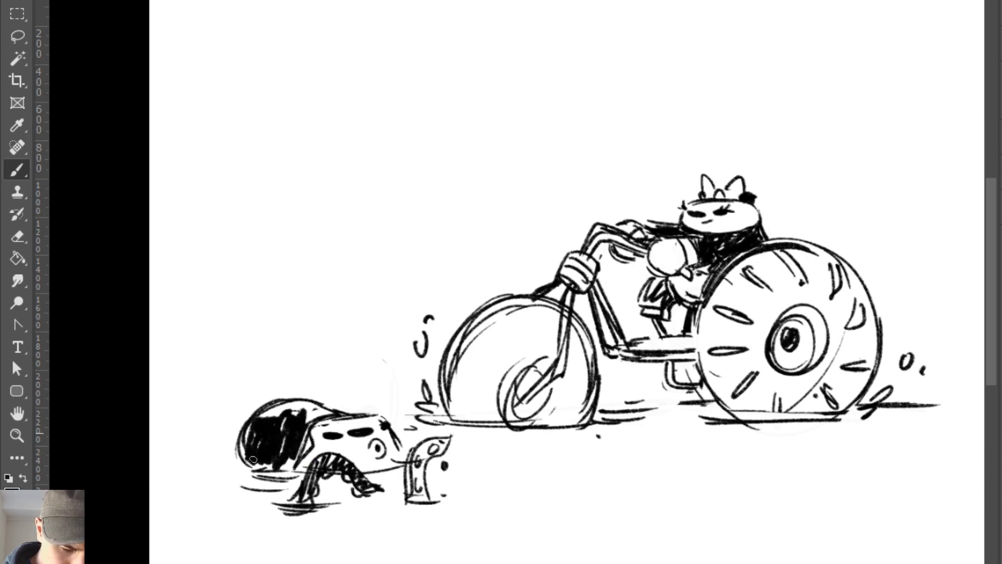
{"action": "left_click_drag", "start_coordinate": [248, 426], "coordinate": [251, 459]}
{"action": "mouse_move", "coordinate": [303, 428]}
{"action": "left_mouse_down"}
{"action": "mouse_move", "coordinate": [288, 464]}
{"action": "mouse_move", "coordinate": [308, 417]}
{"action": "mouse_move", "coordinate": [371, 409]}
{"action": "mouse_move", "coordinate": [268, 401]}
{"action": "mouse_move", "coordinate": [247, 457]}
{"action": "left_mouse_up"}
{"action": "mouse_move", "coordinate": [263, 402]}
{"action": "left_mouse_down"}
{"action": "mouse_move", "coordinate": [233, 462]}
{"action": "mouse_move", "coordinate": [251, 476]}
{"action": "mouse_move", "coordinate": [282, 470]}
{"action": "mouse_move", "coordinate": [287, 478]}
{"action": "left_mouse_up"}
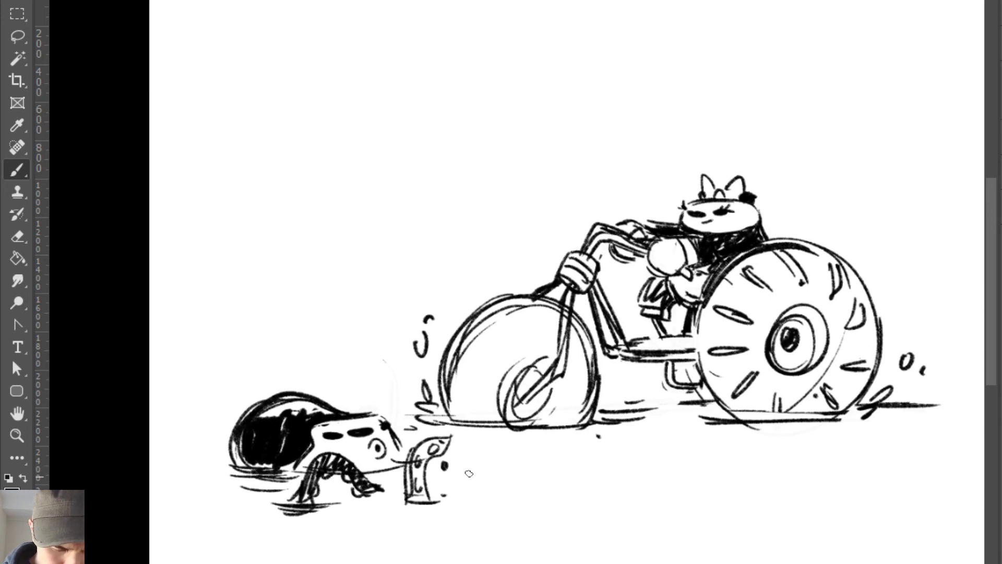
Step: Draw a second dark arched tentacle beyond the upright one and add water ripples beneath both
{"action": "left_click_drag", "start_coordinate": [453, 476], "coordinate": [548, 462]}
{"action": "key", "text": "ctrl+z"}
{"action": "left_click_drag", "start_coordinate": [453, 477], "coordinate": [518, 484]}
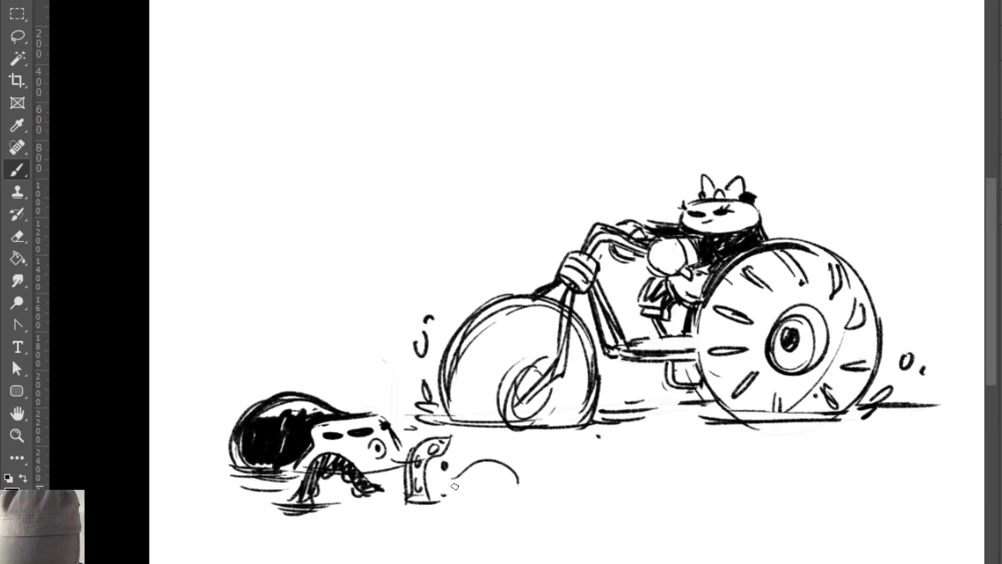
{"action": "mouse_move", "coordinate": [454, 486]}
{"action": "left_mouse_down"}
{"action": "mouse_move", "coordinate": [513, 484]}
{"action": "mouse_move", "coordinate": [475, 465]}
{"action": "mouse_move", "coordinate": [468, 473]}
{"action": "mouse_move", "coordinate": [487, 465]}
{"action": "mouse_move", "coordinate": [522, 483]}
{"action": "mouse_move", "coordinate": [456, 482]}
{"action": "mouse_move", "coordinate": [458, 491]}
{"action": "mouse_move", "coordinate": [513, 493]}
{"action": "left_mouse_up"}
{"action": "left_click_drag", "start_coordinate": [411, 506], "coordinate": [448, 530]}
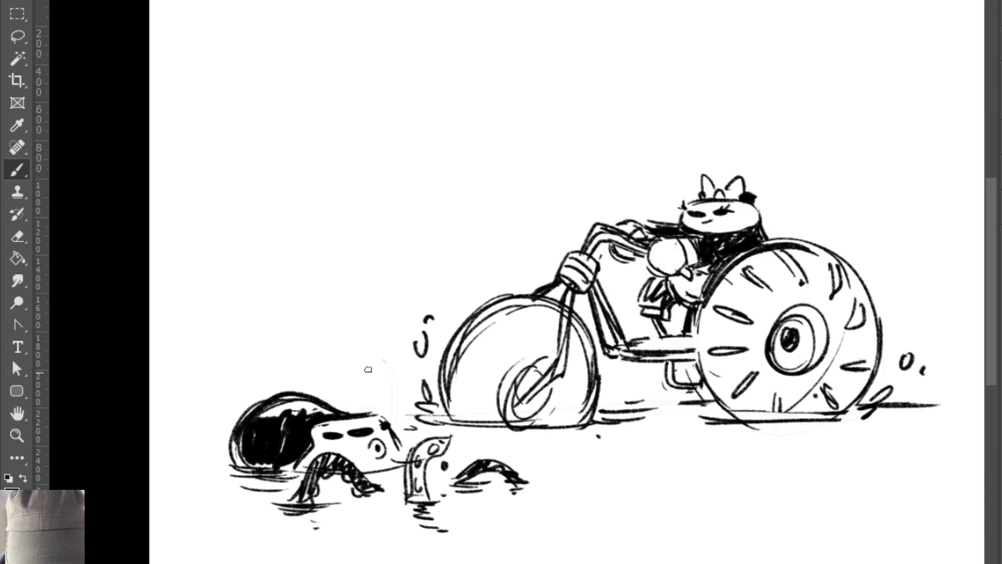
Step: Draw a tall wavy tentacle with suckers and a dark outer edge rising behind the creature's head
{"action": "mouse_move", "coordinate": [330, 407]}
{"action": "left_mouse_down"}
{"action": "mouse_move", "coordinate": [400, 356]}
{"action": "mouse_move", "coordinate": [396, 410]}
{"action": "mouse_move", "coordinate": [401, 369]}
{"action": "mouse_move", "coordinate": [382, 368]}
{"action": "mouse_move", "coordinate": [399, 438]}
{"action": "left_mouse_up"}
{"action": "key", "text": "ctrl+z"}
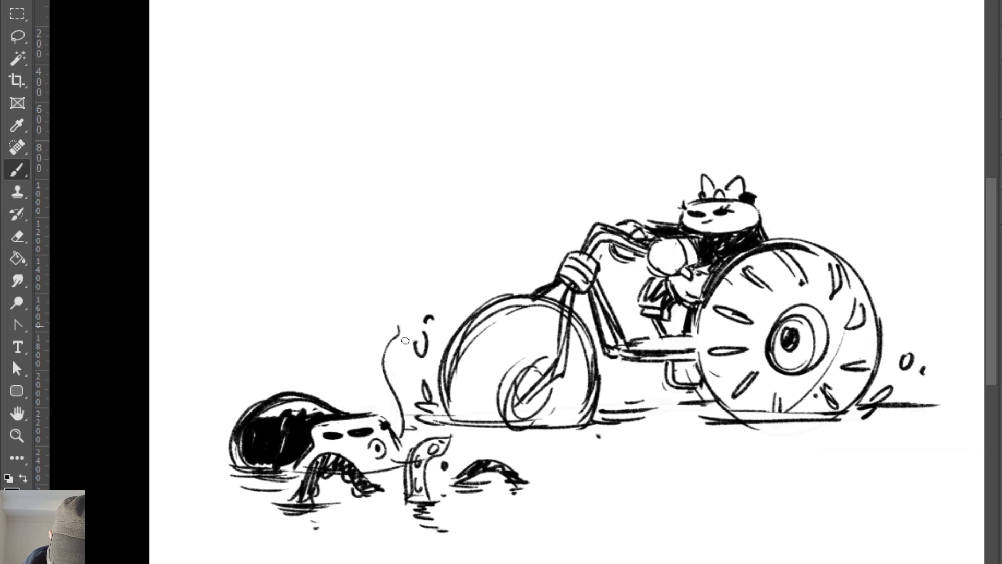
{"action": "mouse_move", "coordinate": [402, 346]}
{"action": "left_mouse_down"}
{"action": "mouse_move", "coordinate": [411, 440]}
{"action": "mouse_move", "coordinate": [397, 334]}
{"action": "mouse_move", "coordinate": [390, 384]}
{"action": "mouse_move", "coordinate": [385, 341]}
{"action": "mouse_move", "coordinate": [402, 462]}
{"action": "mouse_move", "coordinate": [368, 478]}
{"action": "mouse_move", "coordinate": [305, 479]}
{"action": "mouse_move", "coordinate": [346, 522]}
{"action": "mouse_move", "coordinate": [354, 517]}
{"action": "mouse_move", "coordinate": [333, 523]}
{"action": "mouse_move", "coordinate": [353, 526]}
{"action": "mouse_move", "coordinate": [338, 513]}
{"action": "mouse_move", "coordinate": [365, 528]}
{"action": "mouse_move", "coordinate": [351, 560]}
{"action": "left_mouse_up"}
{"action": "key", "text": "e"}
{"action": "key", "text": "b"}
{"action": "key", "text": "ctrl+z"}
Step: Clean up and fill a short black tentacle tip in front of the arched tentacle, with water ripples around it
{"action": "key", "text": "e"}
{"action": "mouse_move", "coordinate": [334, 535]}
{"action": "left_mouse_down"}
{"action": "mouse_move", "coordinate": [373, 529]}
{"action": "mouse_move", "coordinate": [342, 532]}
{"action": "left_mouse_up"}
{"action": "key", "text": "b"}
{"action": "mouse_move", "coordinate": [329, 498]}
{"action": "left_mouse_down"}
{"action": "mouse_move", "coordinate": [333, 501]}
{"action": "mouse_move", "coordinate": [323, 501]}
{"action": "mouse_move", "coordinate": [325, 528]}
{"action": "mouse_move", "coordinate": [318, 519]}
{"action": "mouse_move", "coordinate": [337, 512]}
{"action": "mouse_move", "coordinate": [362, 524]}
{"action": "mouse_move", "coordinate": [385, 511]}
{"action": "mouse_move", "coordinate": [376, 527]}
{"action": "mouse_move", "coordinate": [321, 531]}
{"action": "mouse_move", "coordinate": [322, 540]}
{"action": "mouse_move", "coordinate": [383, 536]}
{"action": "left_mouse_up"}
{"action": "key", "text": "e"}
{"action": "key", "text": "b"}
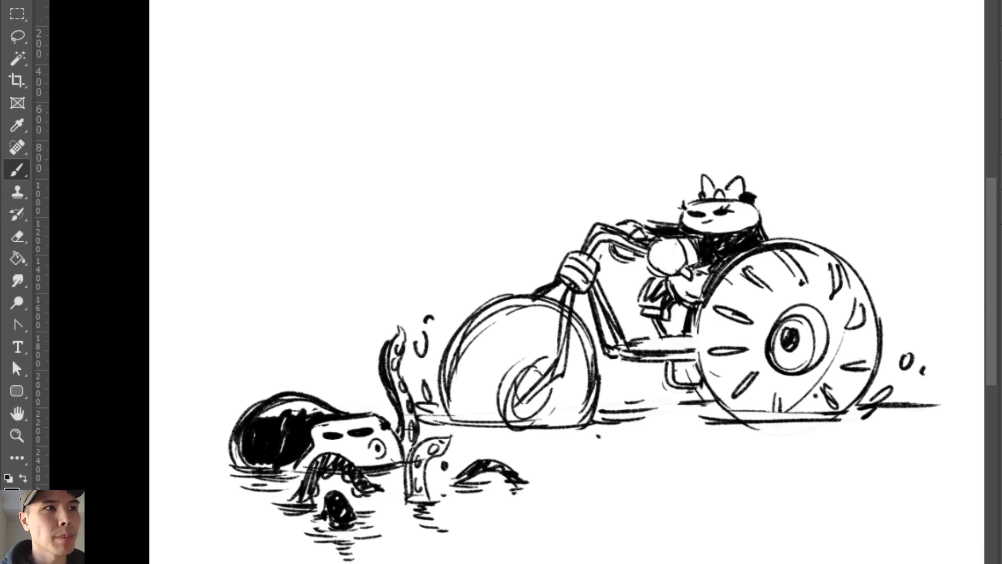
Step: Lasso the whole tentacled creature and move it slightly away from the tricycle's front wheel
{"action": "key", "text": "l"}
{"action": "mouse_move", "coordinate": [493, 543]}
{"action": "left_mouse_down"}
{"action": "mouse_move", "coordinate": [477, 443]}
{"action": "mouse_move", "coordinate": [432, 441]}
{"action": "mouse_move", "coordinate": [459, 467]}
{"action": "mouse_move", "coordinate": [417, 412]}
{"action": "mouse_move", "coordinate": [401, 304]}
{"action": "mouse_move", "coordinate": [228, 539]}
{"action": "mouse_move", "coordinate": [271, 561]}
{"action": "left_mouse_up"}
{"action": "key", "text": "shift"}
{"action": "key", "text": "ctrl"}
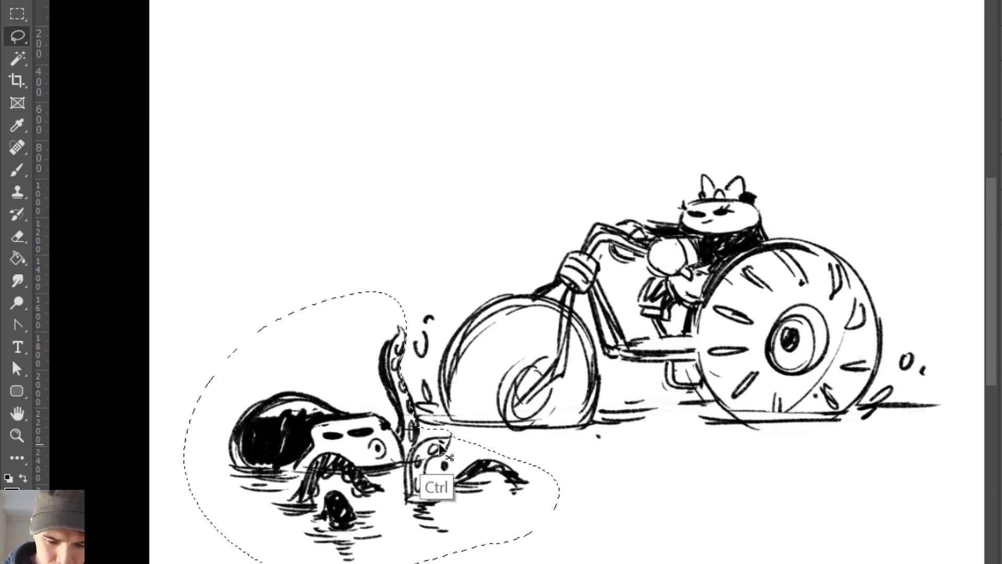
{"action": "left_click_drag", "start_coordinate": [441, 447], "coordinate": [381, 451]}
Step: Redraw the waterline under the front wheel, erase the wheel's rough inner lines and add thin contour strokes inside its rim
{"action": "left_click_drag", "start_coordinate": [416, 413], "coordinate": [534, 421]}
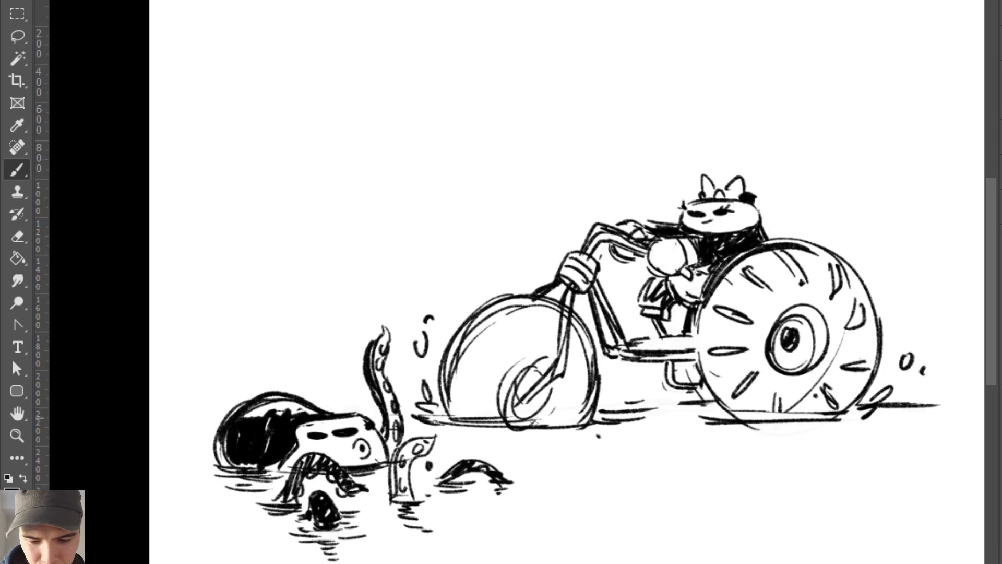
{"action": "key", "text": "e"}
{"action": "mouse_move", "coordinate": [459, 384]}
{"action": "left_mouse_down"}
{"action": "mouse_move", "coordinate": [536, 317]}
{"action": "mouse_move", "coordinate": [472, 328]}
{"action": "left_mouse_up"}
{"action": "key", "text": "b"}
{"action": "left_click_drag", "start_coordinate": [453, 402], "coordinate": [494, 313]}
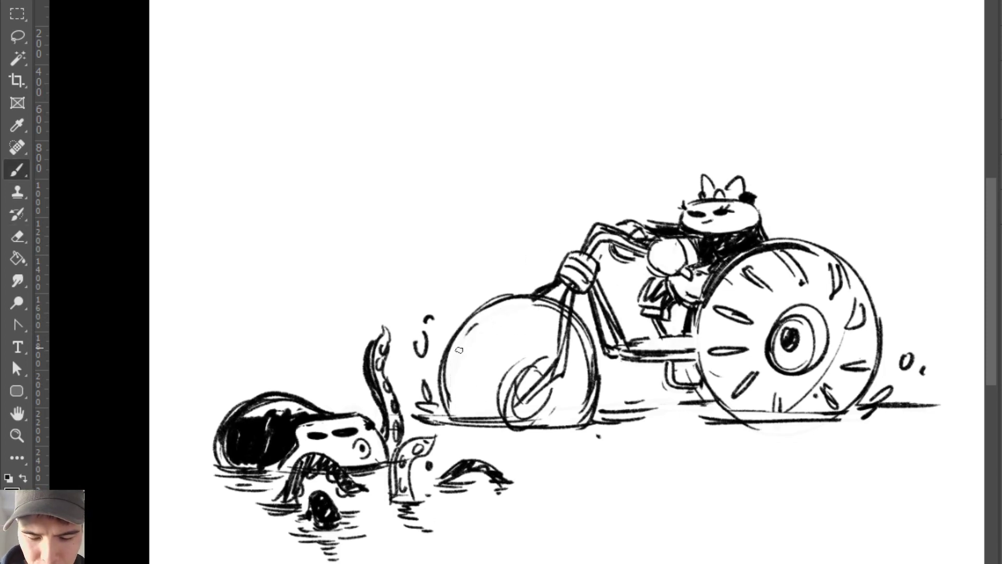
{"action": "mouse_move", "coordinate": [459, 346]}
{"action": "left_mouse_down"}
{"action": "mouse_move", "coordinate": [449, 382]}
{"action": "mouse_move", "coordinate": [458, 414]}
{"action": "left_mouse_up"}
{"action": "left_click_drag", "start_coordinate": [523, 307], "coordinate": [493, 317]}
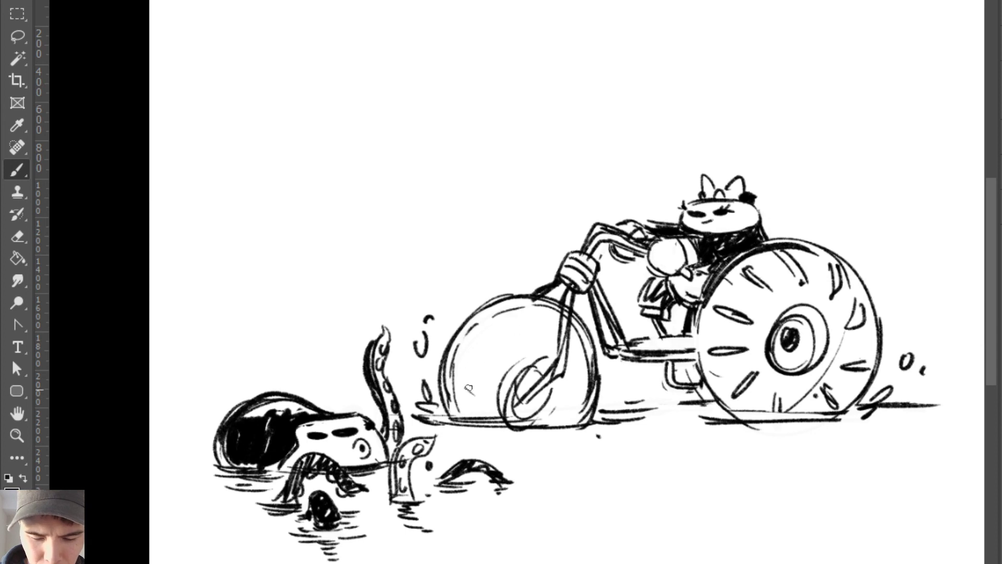
{"action": "mouse_move", "coordinate": [463, 379]}
{"action": "left_mouse_down"}
{"action": "mouse_move", "coordinate": [498, 408]}
{"action": "mouse_move", "coordinate": [490, 421]}
{"action": "left_mouse_up"}
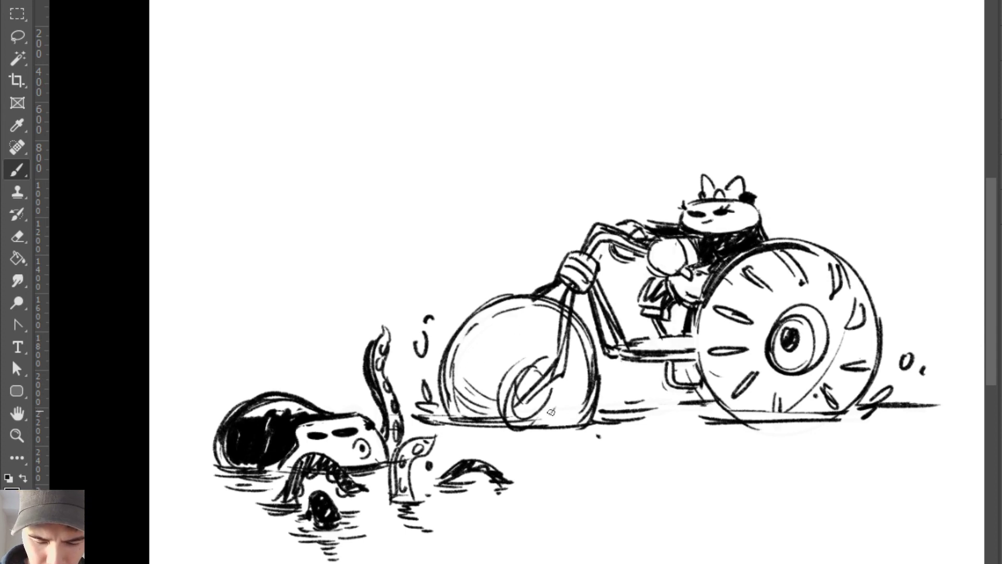
{"action": "left_click_drag", "start_coordinate": [551, 412], "coordinate": [570, 415]}
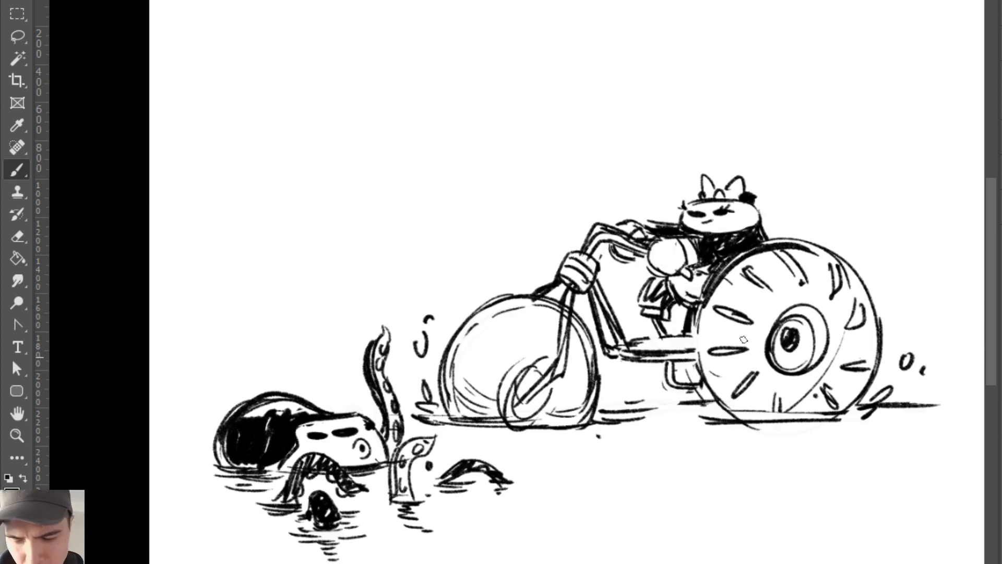
Step: Shade the rear wheel's slot-shaped tread marks with dark strokes and redraw the marks along its far side
{"action": "left_click_drag", "start_coordinate": [713, 355], "coordinate": [747, 354]}
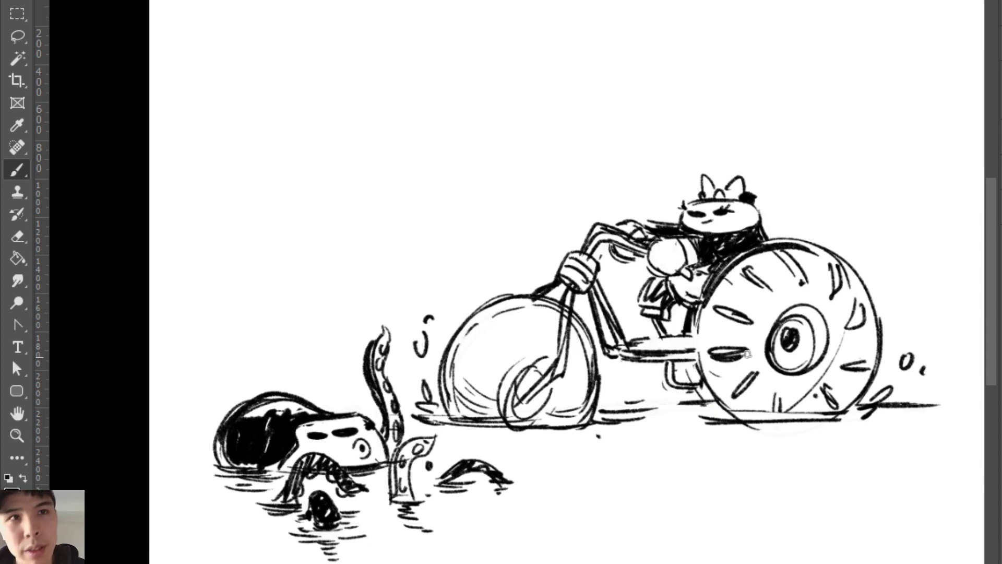
{"action": "left_click_drag", "start_coordinate": [719, 312], "coordinate": [751, 323]}
{"action": "key", "text": "e"}
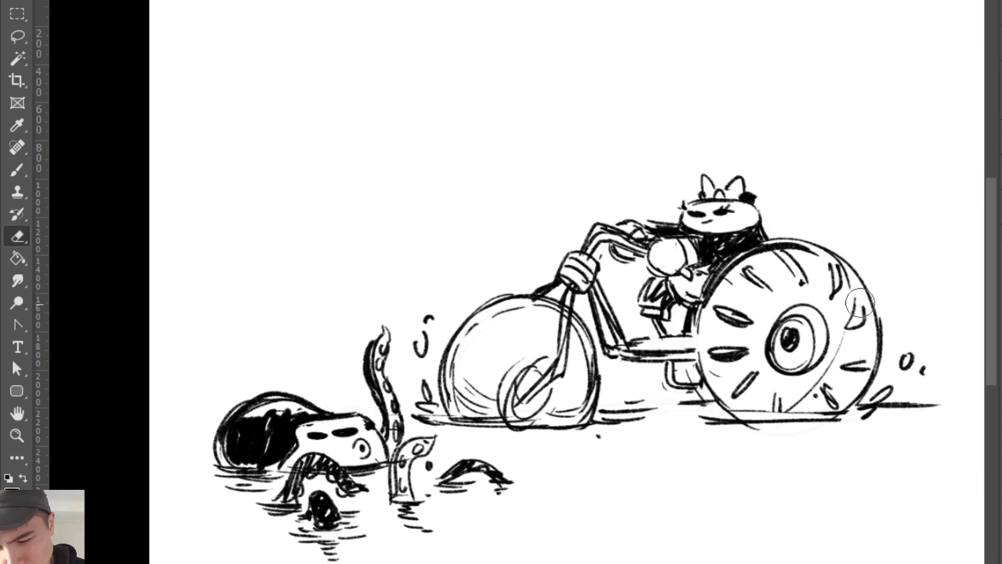
{"action": "key", "text": "b"}
{"action": "left_click_drag", "start_coordinate": [861, 308], "coordinate": [848, 328]}
{"action": "left_click_drag", "start_coordinate": [866, 369], "coordinate": [844, 371]}
{"action": "left_click_drag", "start_coordinate": [826, 389], "coordinate": [836, 416]}
{"action": "left_click_drag", "start_coordinate": [778, 393], "coordinate": [792, 412]}
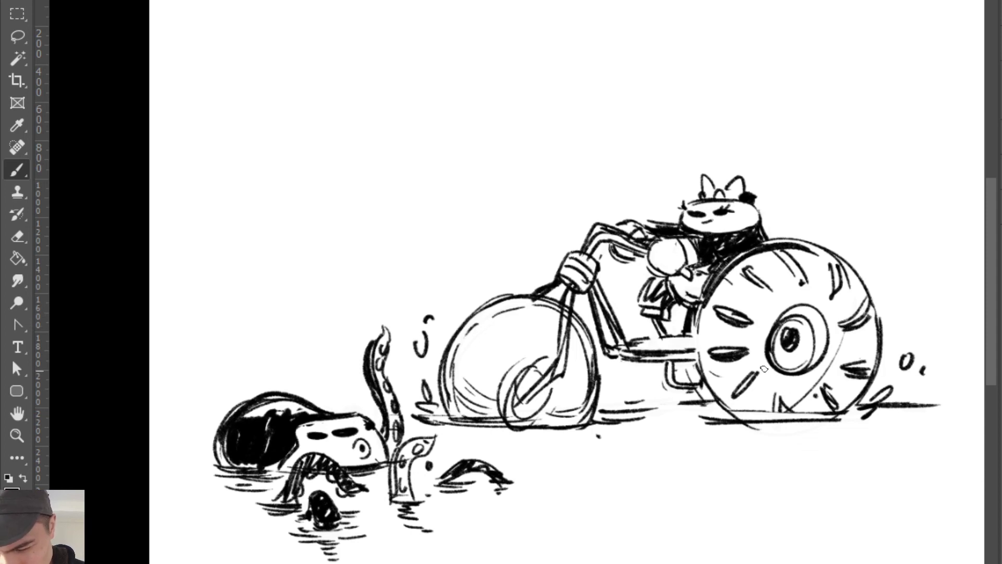
Step: Add short radial hatching strokes along the lower part of the rear wheel
{"action": "mouse_move", "coordinate": [704, 365]}
{"action": "left_mouse_down"}
{"action": "mouse_move", "coordinate": [762, 368]}
{"action": "mouse_move", "coordinate": [767, 382]}
{"action": "left_mouse_up"}
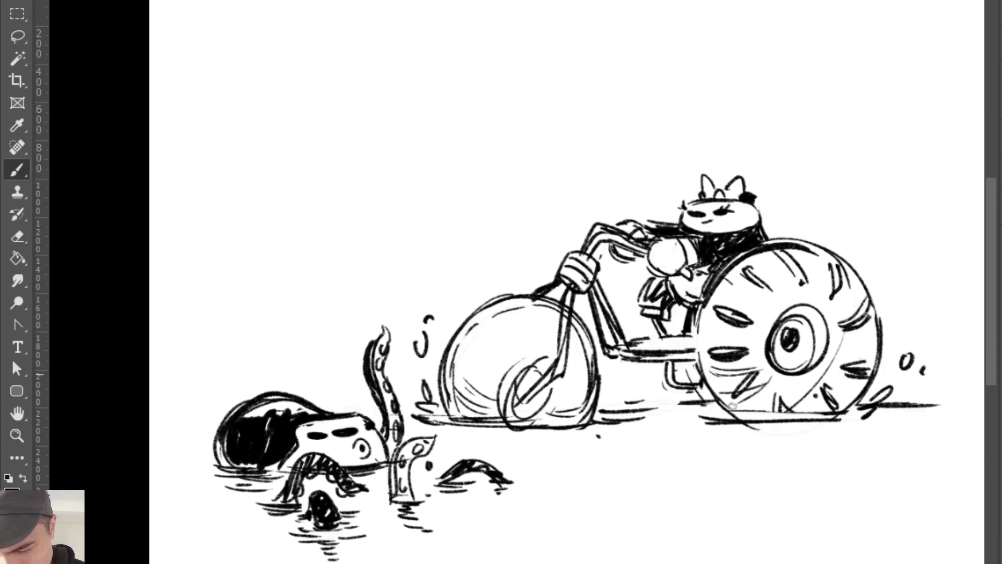
{"action": "key", "text": "ctrl+z"}
{"action": "mouse_move", "coordinate": [706, 380]}
{"action": "left_mouse_down"}
{"action": "mouse_move", "coordinate": [756, 373]}
{"action": "mouse_move", "coordinate": [725, 403]}
{"action": "mouse_move", "coordinate": [730, 415]}
{"action": "left_mouse_up"}
{"action": "mouse_move", "coordinate": [777, 383]}
{"action": "left_mouse_down"}
{"action": "mouse_move", "coordinate": [756, 418]}
{"action": "mouse_move", "coordinate": [776, 417]}
{"action": "left_mouse_up"}
{"action": "left_click_drag", "start_coordinate": [809, 380], "coordinate": [805, 413]}
{"action": "mouse_move", "coordinate": [822, 391]}
{"action": "left_mouse_down"}
{"action": "mouse_move", "coordinate": [826, 410]}
{"action": "mouse_move", "coordinate": [837, 395]}
{"action": "left_mouse_up"}
{"action": "left_click_drag", "start_coordinate": [864, 373], "coordinate": [857, 399]}
{"action": "mouse_move", "coordinate": [654, 368]}
{"action": "left_mouse_down"}
{"action": "mouse_move", "coordinate": [670, 405]}
{"action": "mouse_move", "coordinate": [706, 399]}
{"action": "mouse_move", "coordinate": [690, 391]}
{"action": "left_mouse_up"}
{"action": "key", "text": "ctrl+z"}
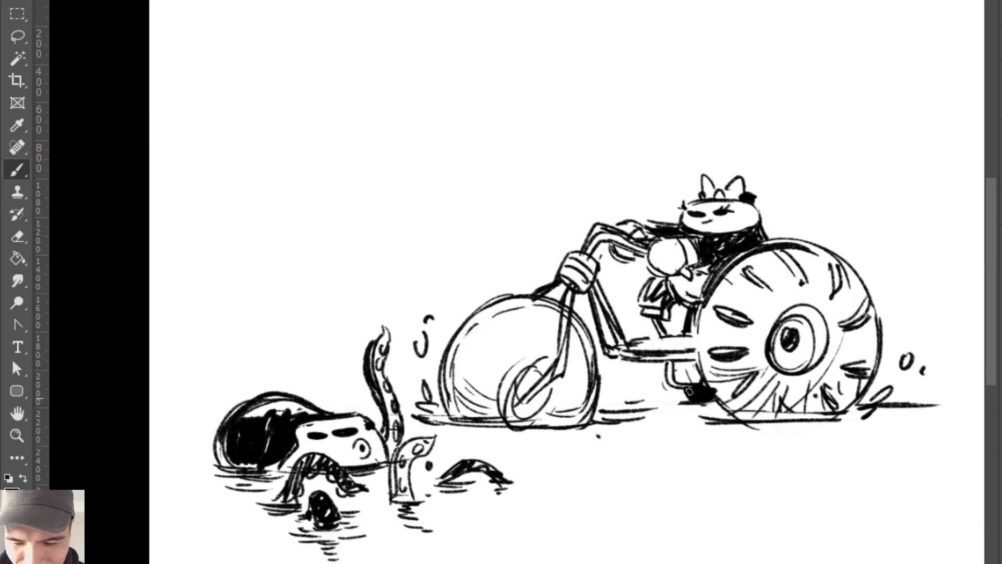
{"action": "key", "text": "ctrl+z"}
Step: Fill the rider's lower leg with solid black and sketch the far rear wheel behind the frame
{"action": "mouse_move", "coordinate": [652, 289]}
{"action": "left_mouse_down"}
{"action": "mouse_move", "coordinate": [659, 279]}
{"action": "mouse_move", "coordinate": [645, 301]}
{"action": "mouse_move", "coordinate": [656, 304]}
{"action": "mouse_move", "coordinate": [666, 278]}
{"action": "mouse_move", "coordinate": [700, 301]}
{"action": "left_mouse_up"}
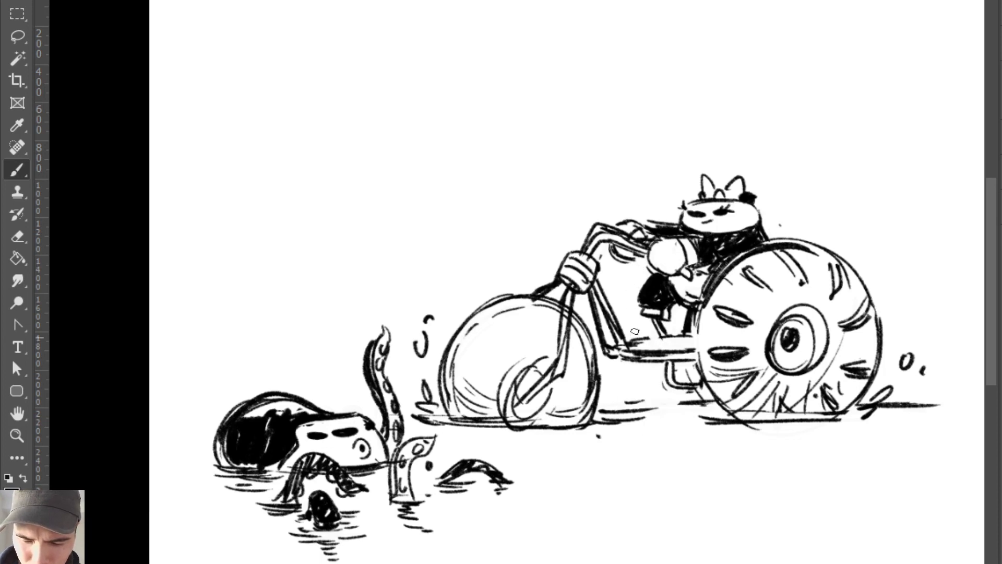
{"action": "mouse_move", "coordinate": [629, 357]}
{"action": "left_mouse_down"}
{"action": "mouse_move", "coordinate": [660, 417]}
{"action": "mouse_move", "coordinate": [707, 393]}
{"action": "left_mouse_up"}
{"action": "key", "text": "e"}
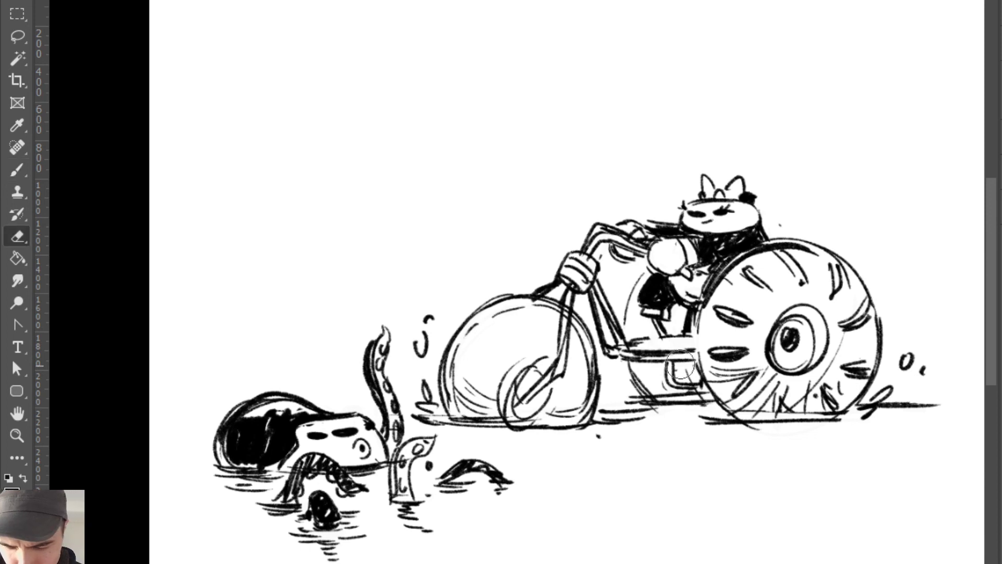
Step: Clean up the base of the far rear wheel, darken the ground strokes beneath it and thicken its outer curve
{"action": "key", "text": "b"}
{"action": "mouse_move", "coordinate": [643, 366]}
{"action": "left_mouse_down"}
{"action": "mouse_move", "coordinate": [634, 368]}
{"action": "mouse_move", "coordinate": [671, 398]}
{"action": "mouse_move", "coordinate": [653, 417]}
{"action": "mouse_move", "coordinate": [715, 403]}
{"action": "mouse_move", "coordinate": [679, 412]}
{"action": "mouse_move", "coordinate": [670, 401]}
{"action": "mouse_move", "coordinate": [713, 396]}
{"action": "left_mouse_up"}
{"action": "key", "text": "ctrl+z"}
{"action": "key", "text": "e"}
{"action": "key", "text": "b"}
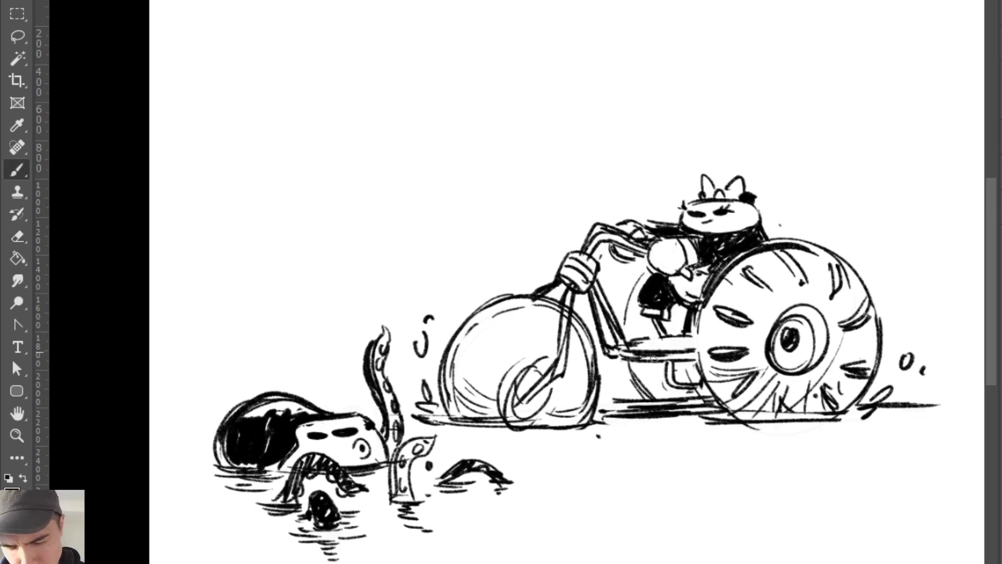
{"action": "mouse_move", "coordinate": [631, 365]}
{"action": "left_mouse_down"}
{"action": "mouse_move", "coordinate": [653, 405]}
{"action": "mouse_move", "coordinate": [641, 396]}
{"action": "left_mouse_up"}
{"action": "mouse_move", "coordinate": [624, 307]}
{"action": "left_mouse_down"}
{"action": "mouse_move", "coordinate": [642, 275]}
{"action": "mouse_move", "coordinate": [633, 282]}
{"action": "left_mouse_up"}
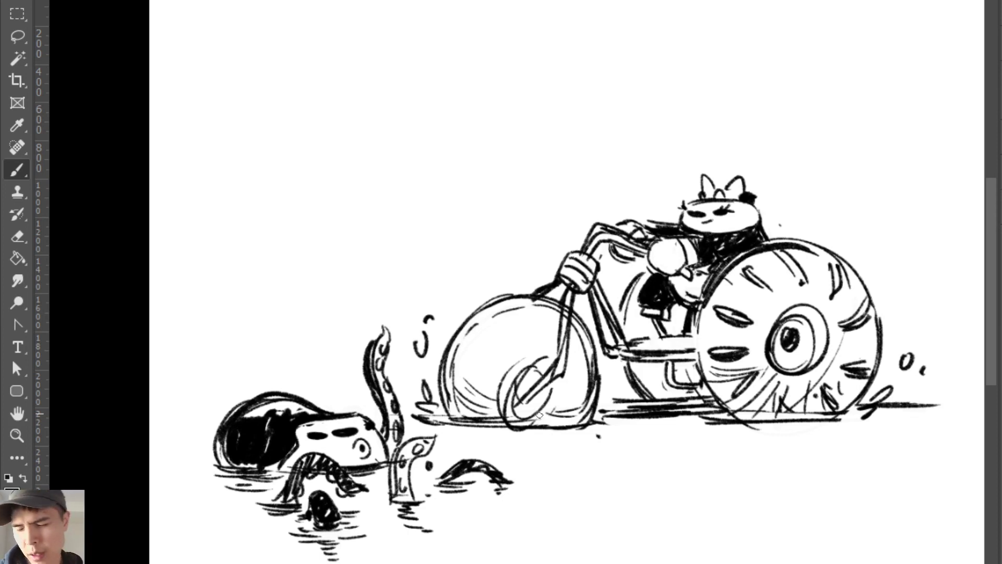